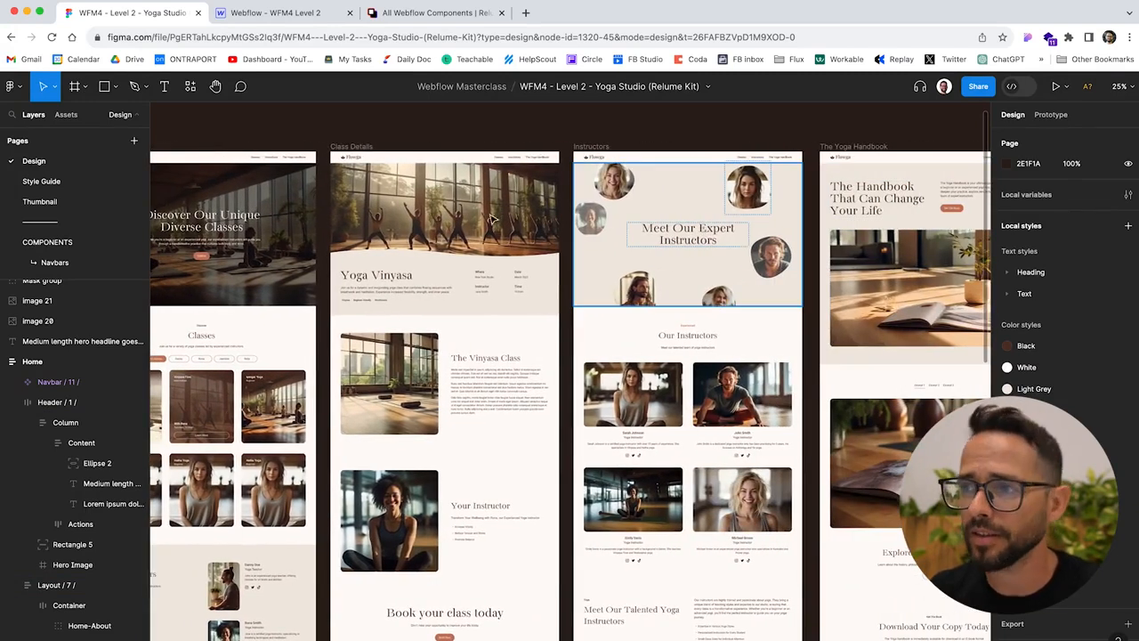
# - Check the Home and Classes designs in Figma, and create a static page named Classes in Webflow
pyautogui.hscroll(-5, 405, 246)
pyautogui.hscroll(-1, 405, 247)
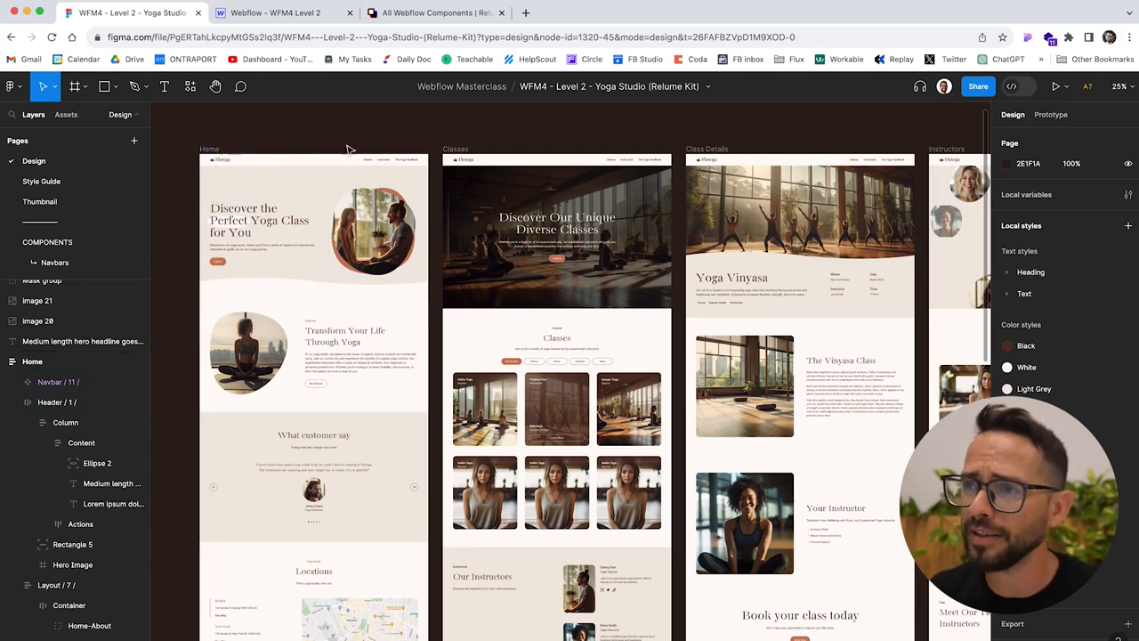
pyautogui.hscroll(2, 436, 151)
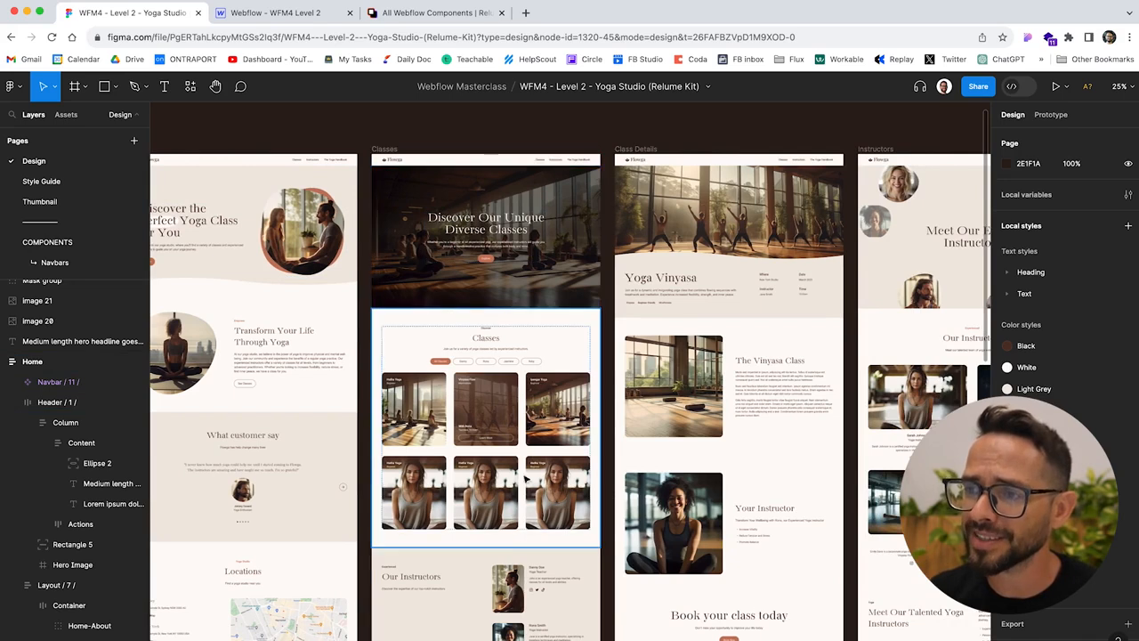
pyautogui.click(239, 14)
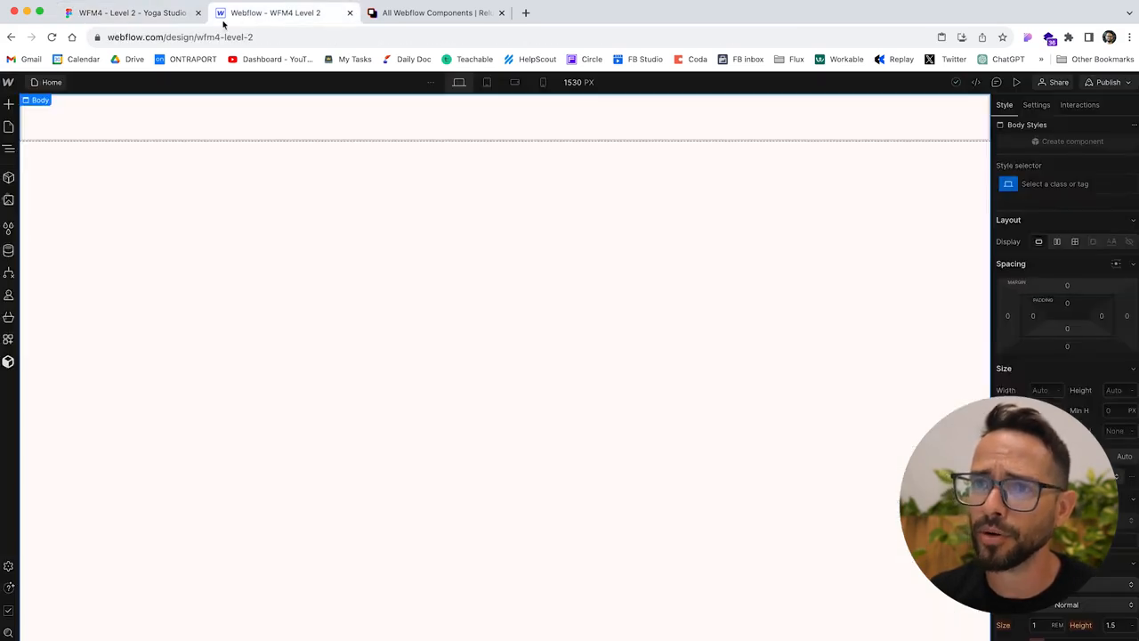
pyautogui.click(8, 107)
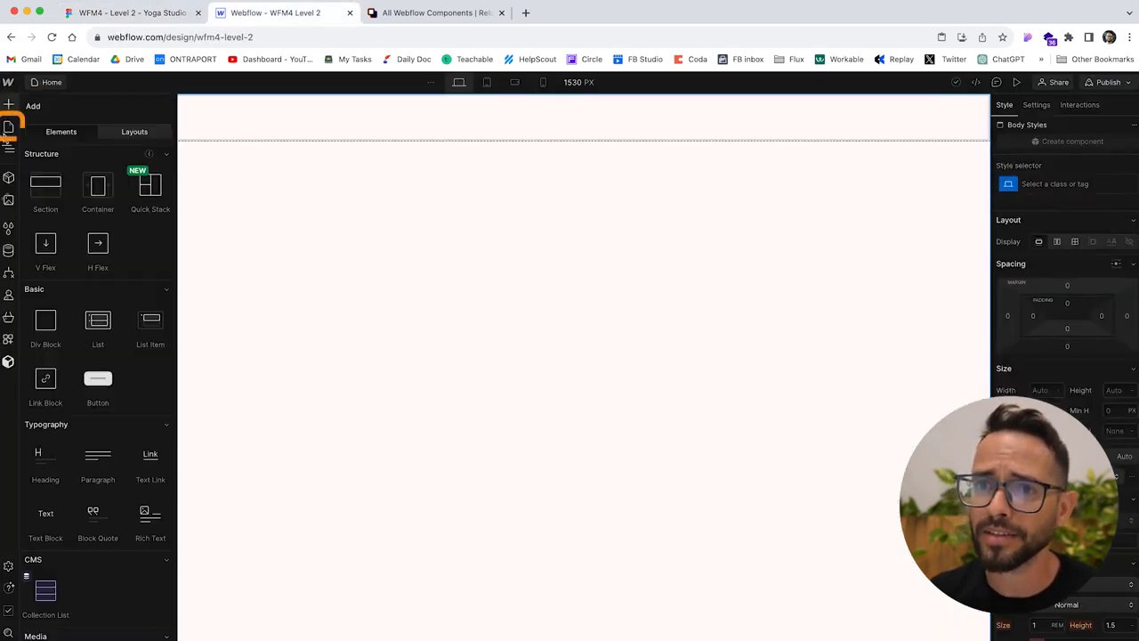
pyautogui.click(8, 127)
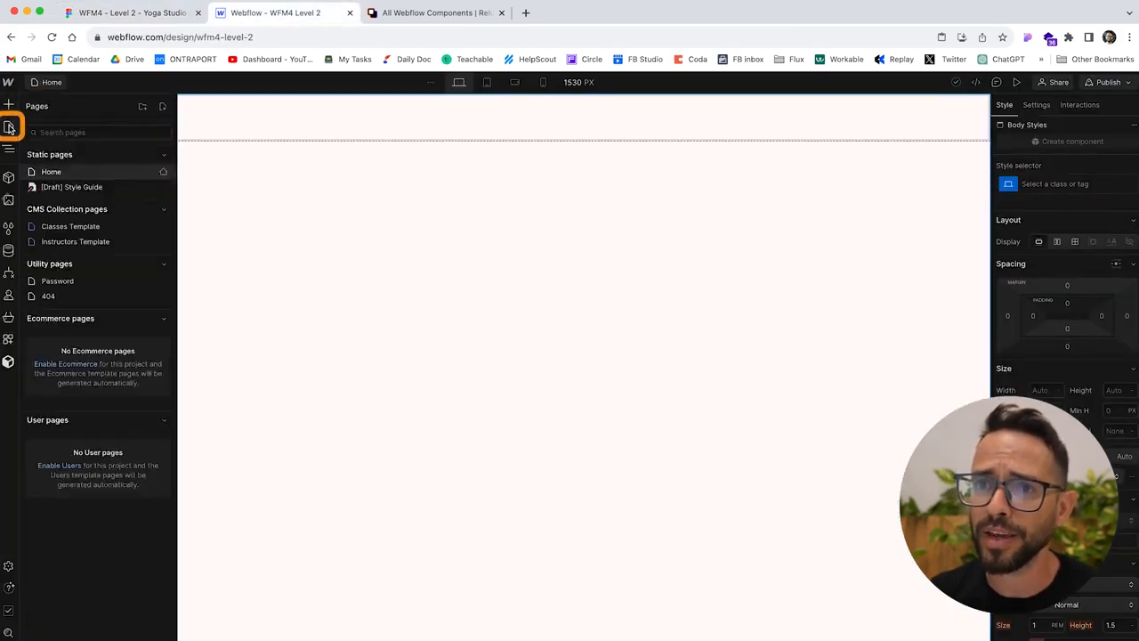
pyautogui.click(162, 106)
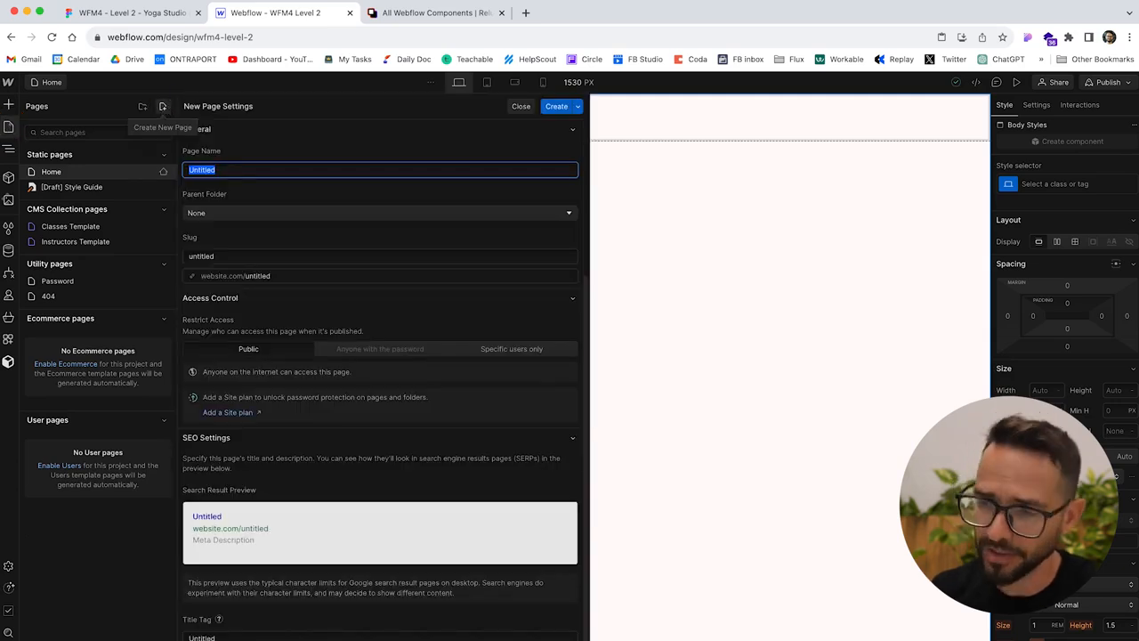
pyautogui.write('Classes')
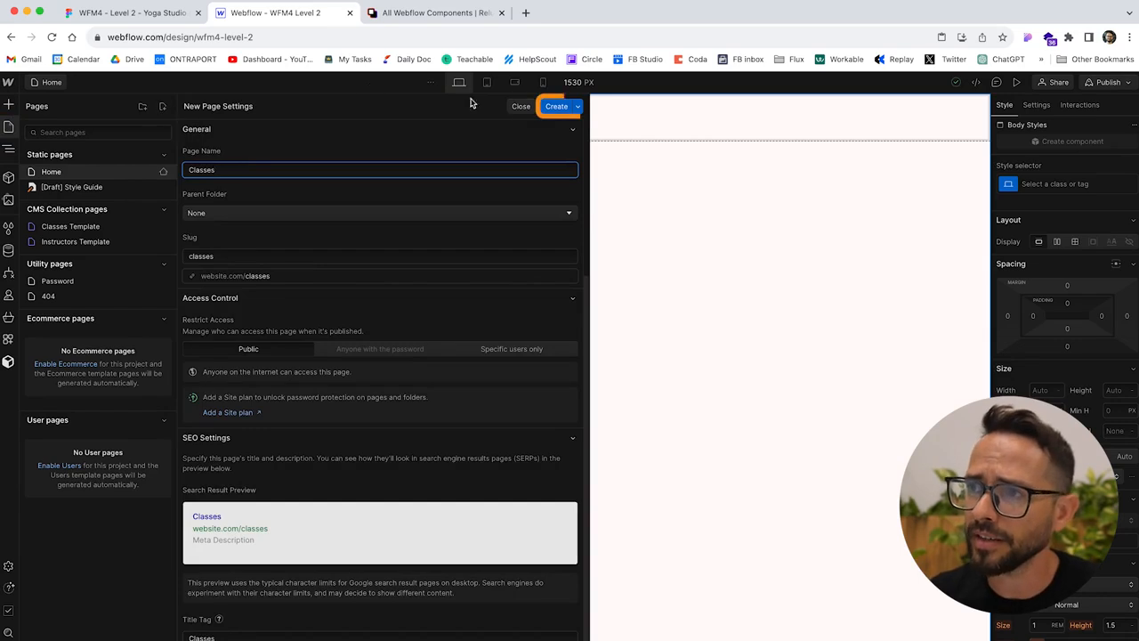
pyautogui.click(558, 108)
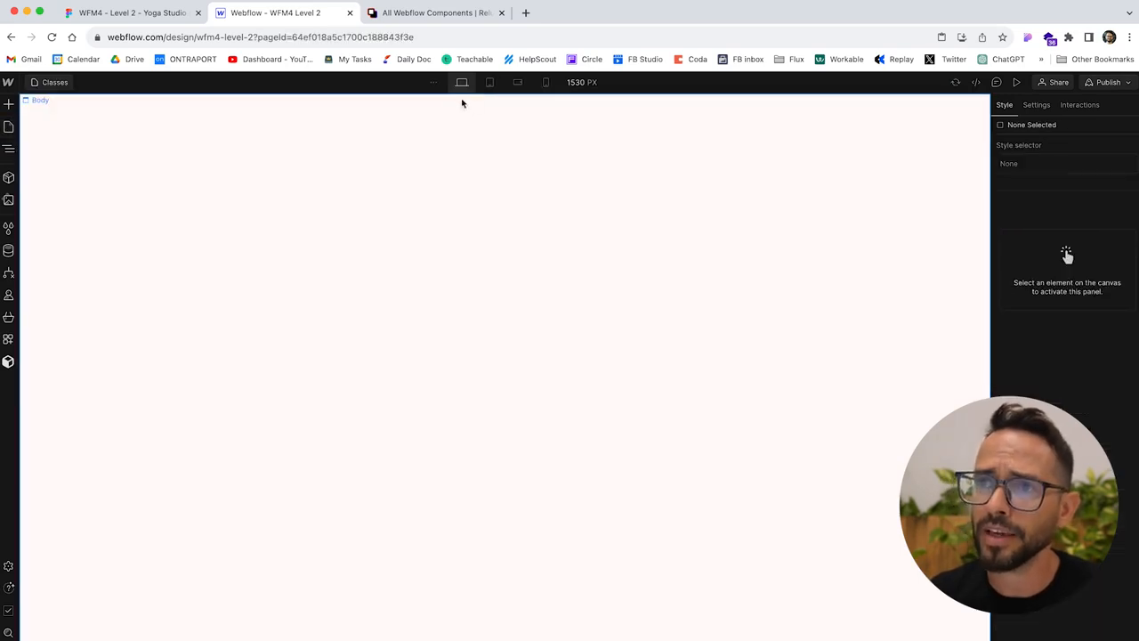
# - Examine the Classes and Class Details designs in Figma, and look for the matching Classes Template among the Webflow pages
pyautogui.click(125, 14)
pyautogui.hscroll(5, 400, 135)
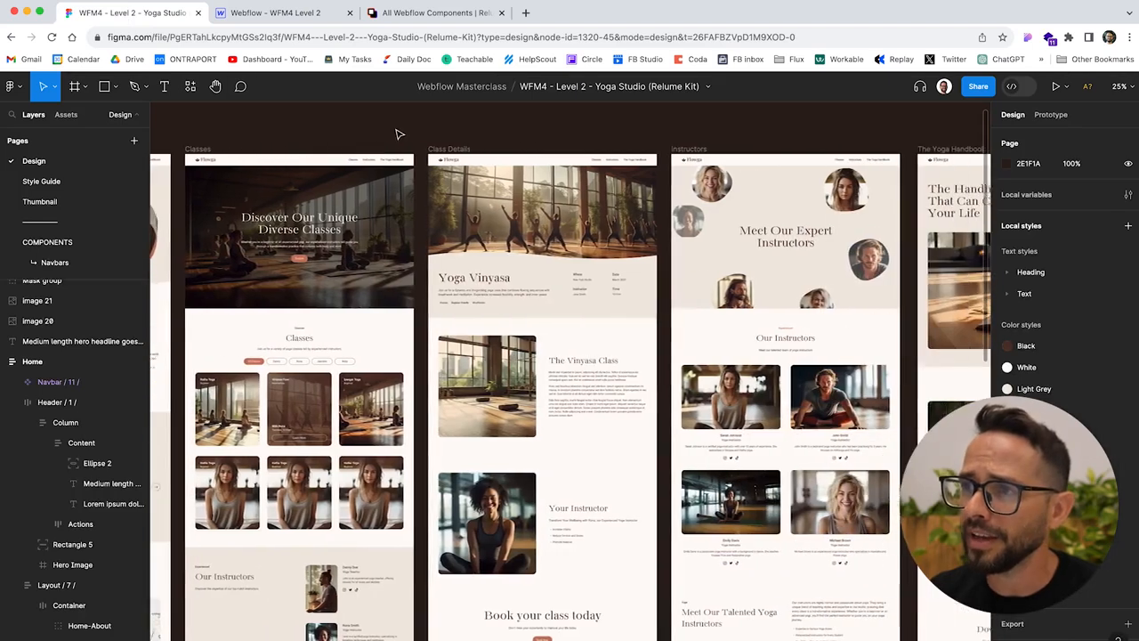
pyautogui.hscroll(-1, 425, 153)
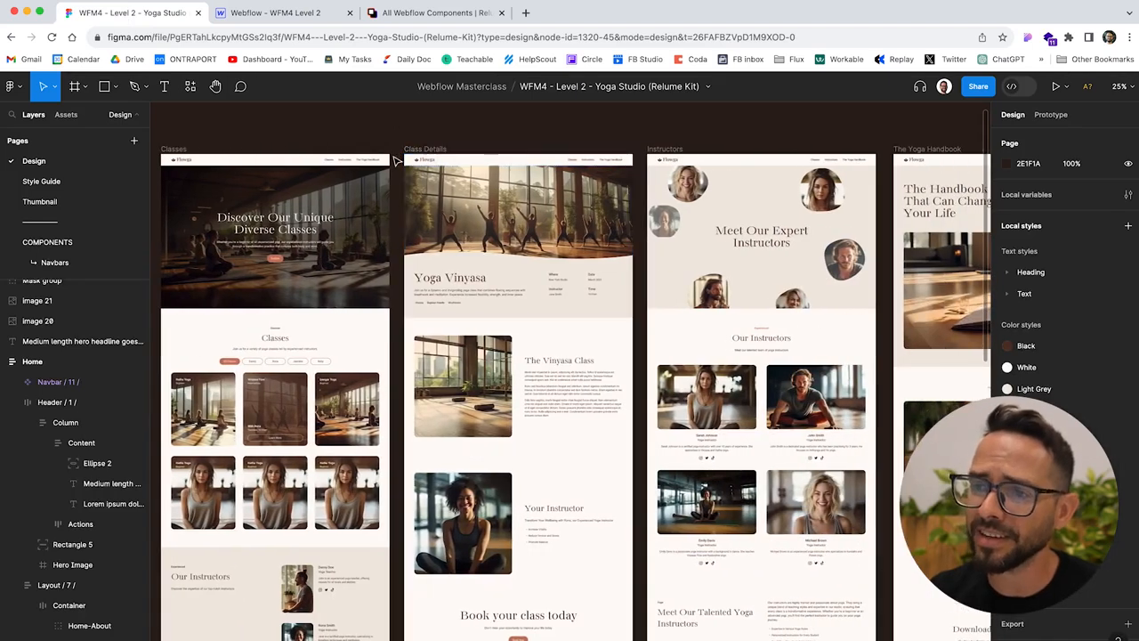
pyautogui.press('+')
pyautogui.hscroll(-8, 362, 498)
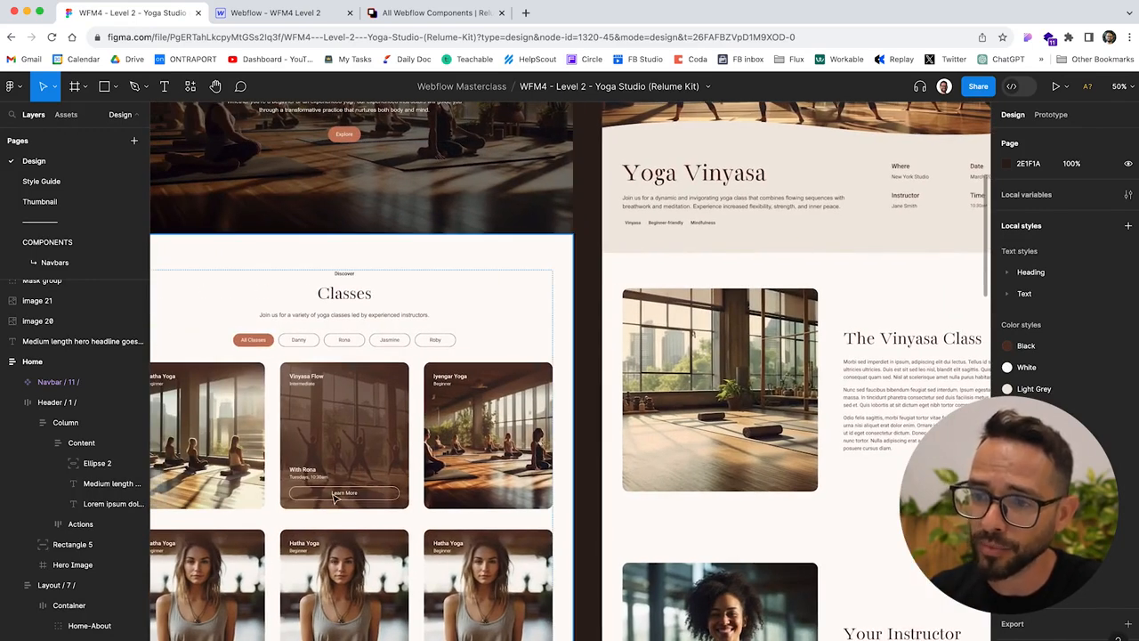
pyautogui.hscroll(-2, 356, 495)
pyautogui.hscroll(5, 524, 370)
pyautogui.scroll(5, 522, 371)
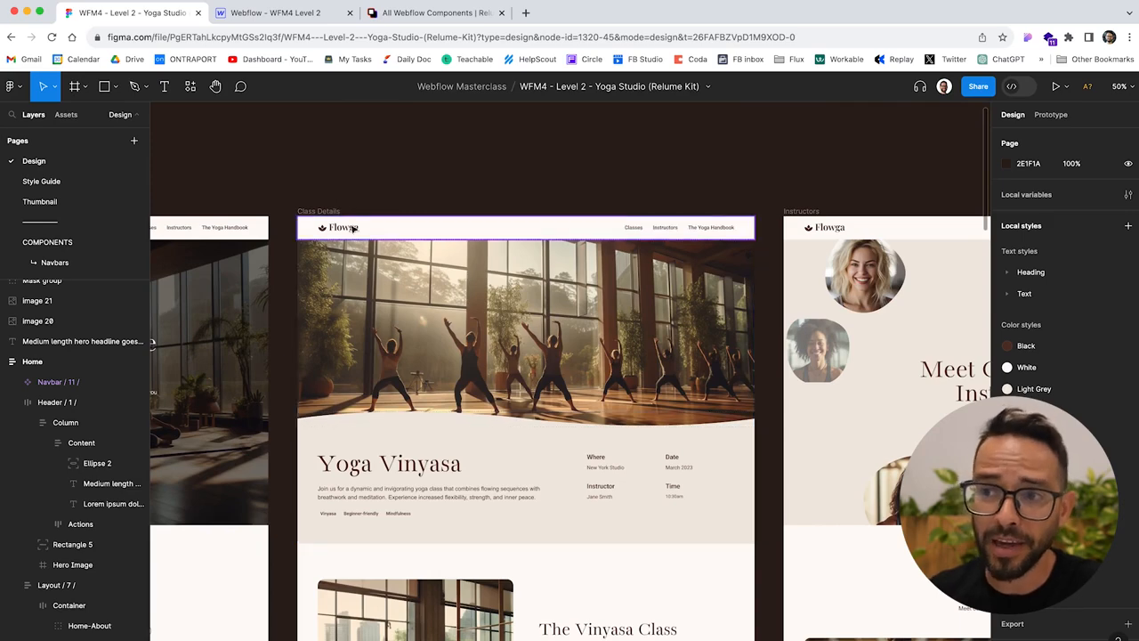
pyautogui.scroll(-4, 412, 296)
pyautogui.scroll(3, 412, 295)
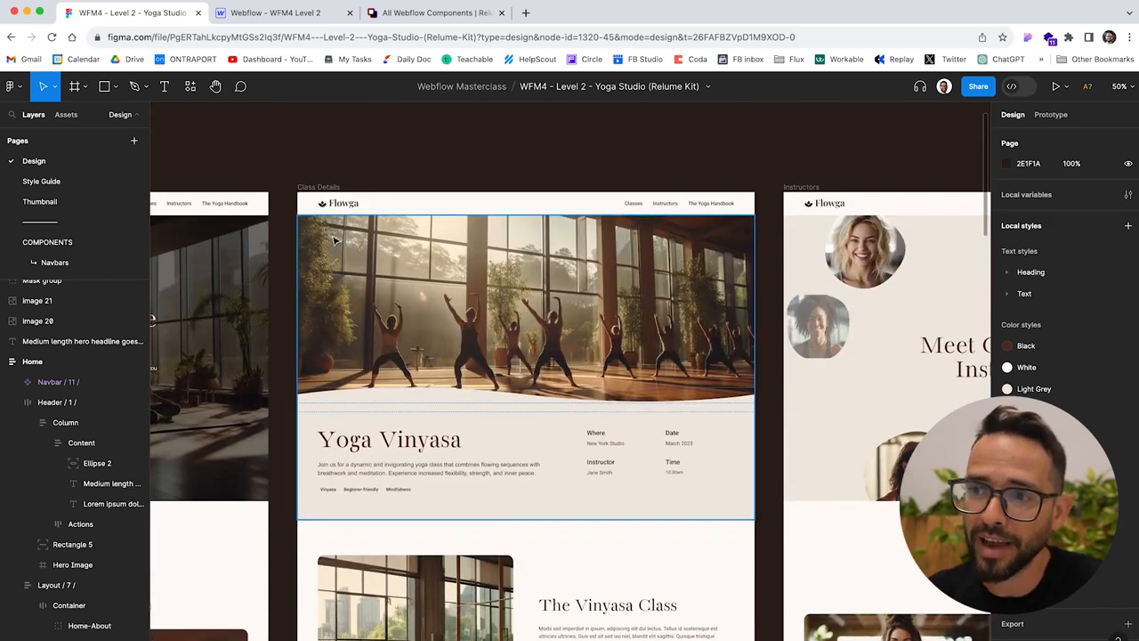
pyautogui.scroll(-10, 491, 436)
pyautogui.scroll(11, 492, 436)
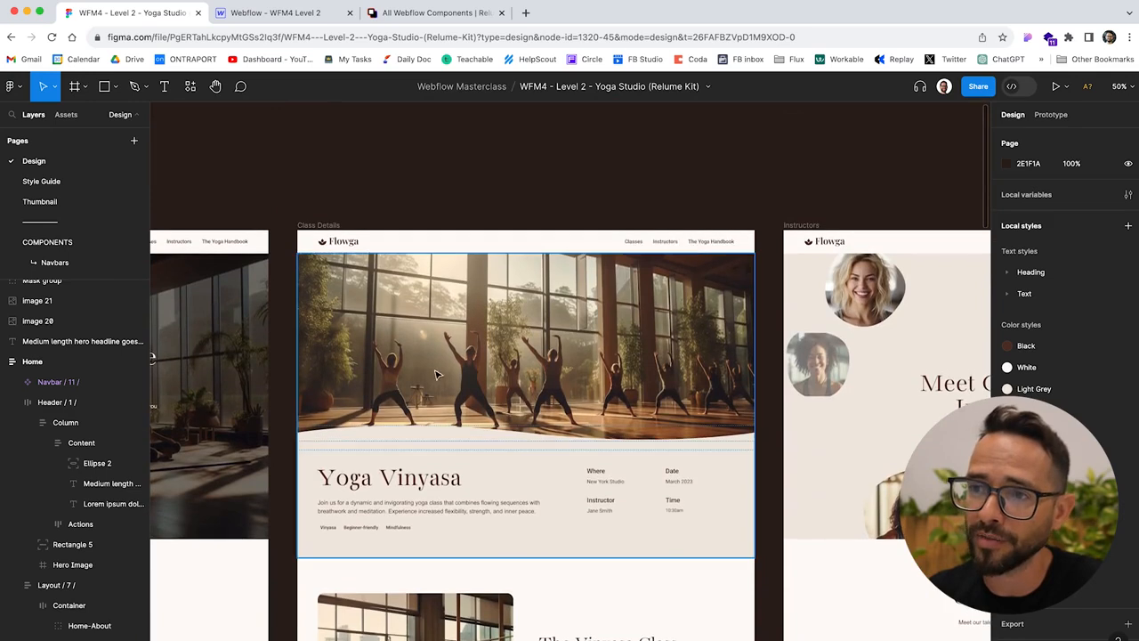
pyautogui.click(267, 13)
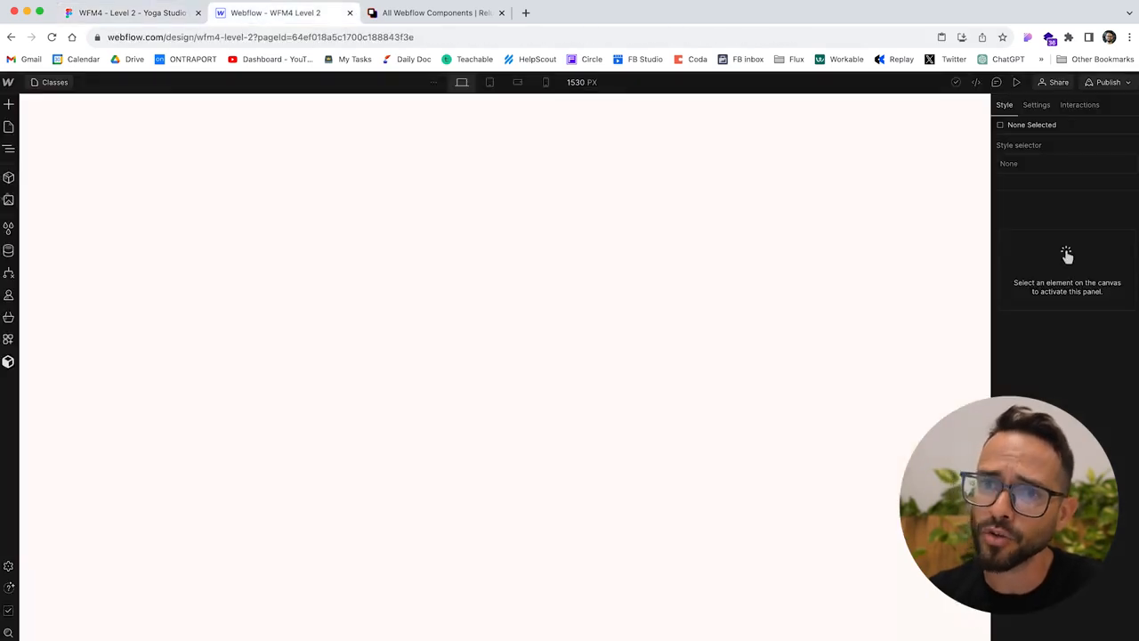
pyautogui.click(10, 129)
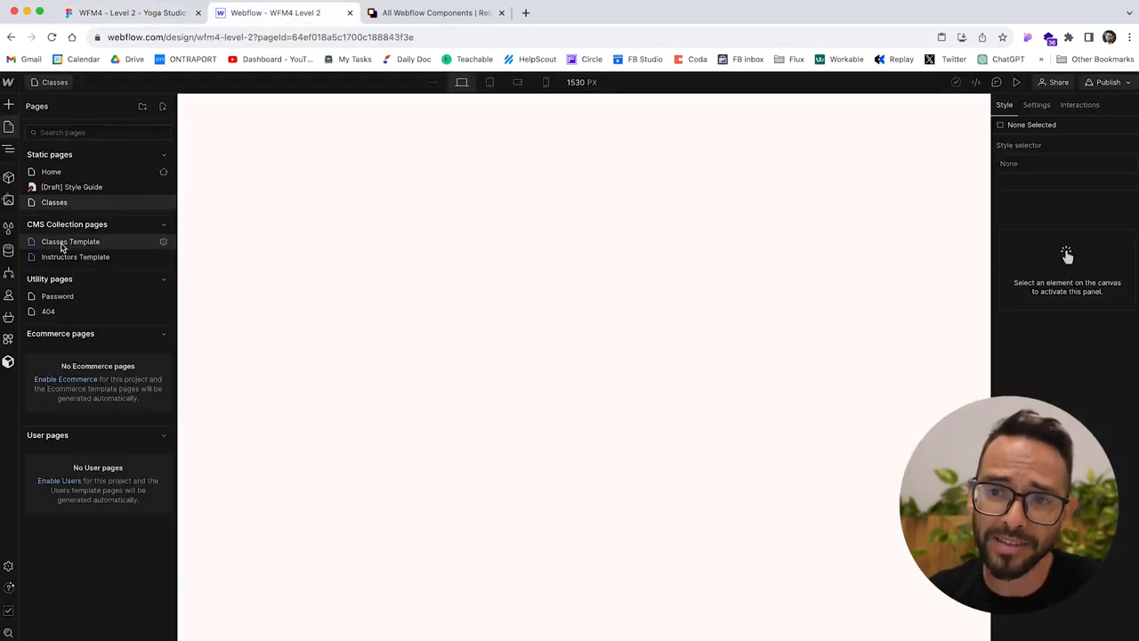
# - Check the Instructors design in Figma, and create a static page named Instructors in Webflow
pyautogui.click(113, 12)
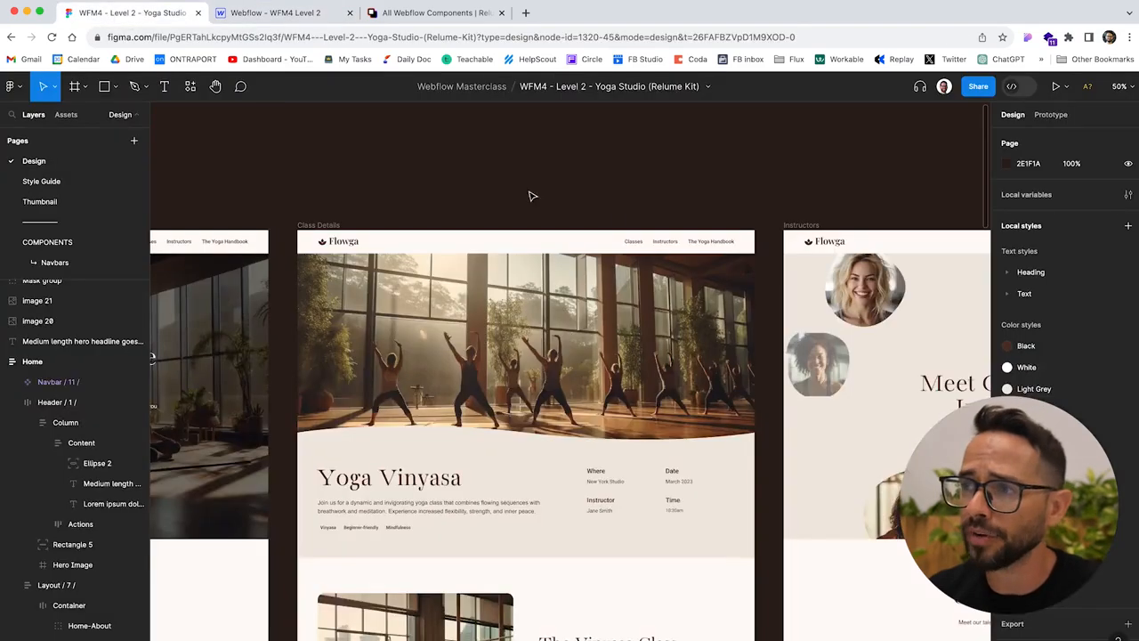
pyautogui.hscroll(5, 614, 215)
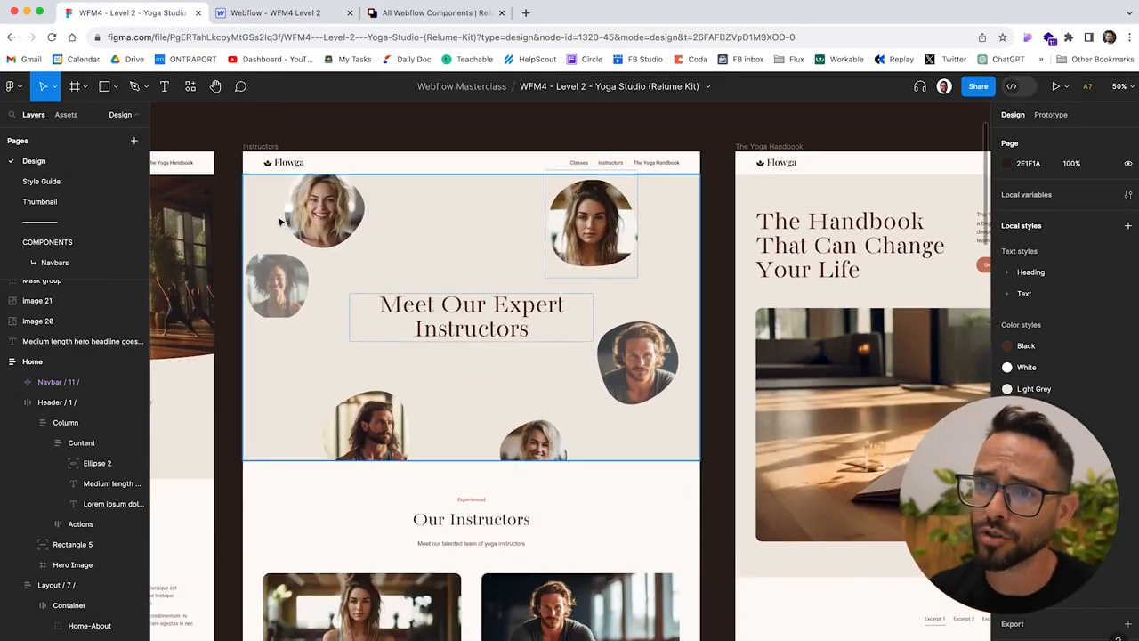
pyautogui.click(257, 16)
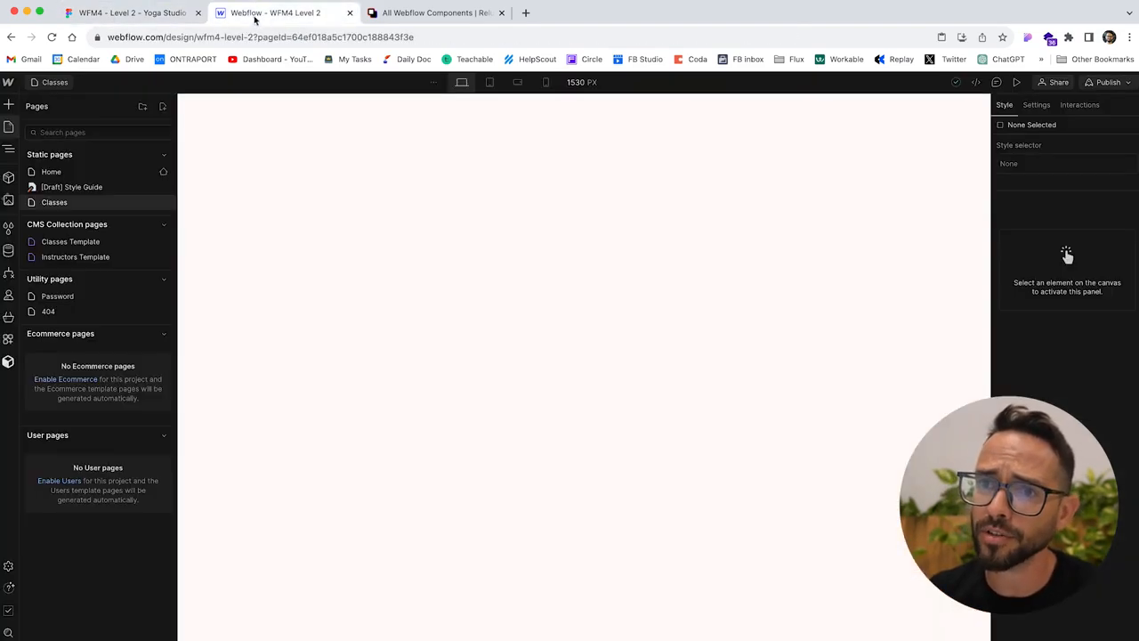
pyautogui.click(163, 107)
pyautogui.write('Instructirs')
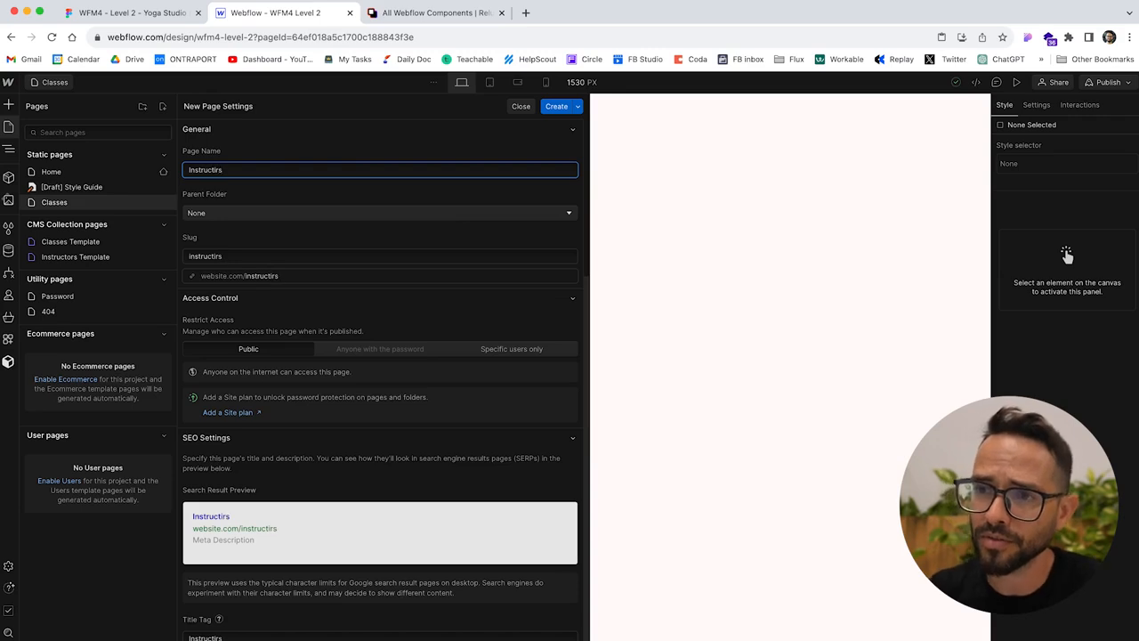
pyautogui.click(550, 106)
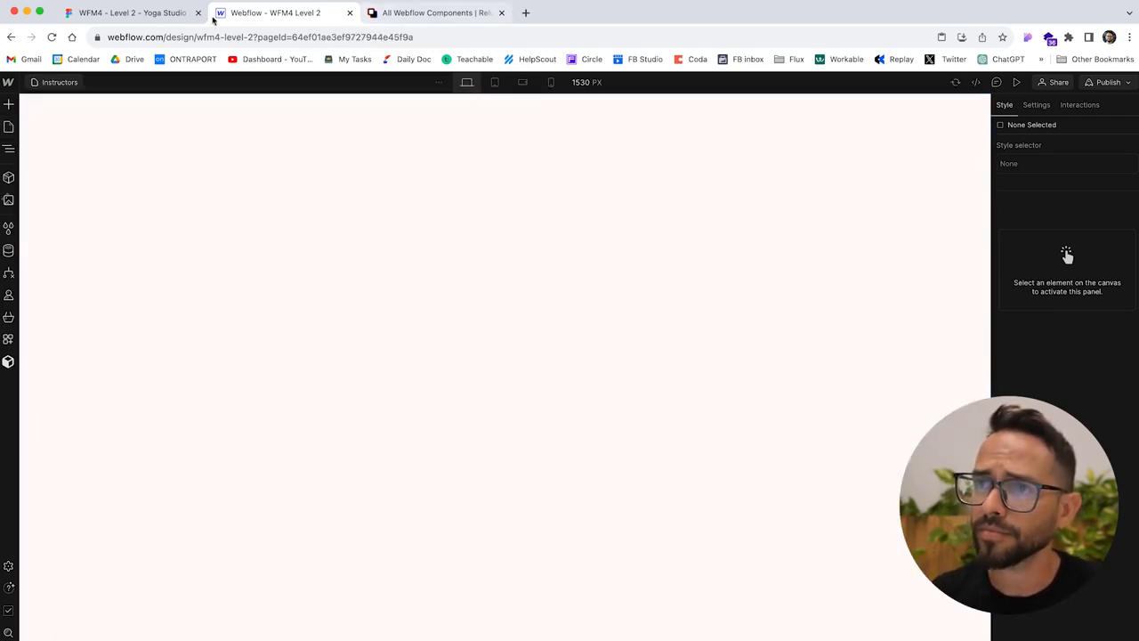
# - Check the remaining designs in Figma, and create a static page named The Yoga Handbook in Webflow
pyautogui.click(132, 12)
pyautogui.scroll(-5, 572, 237)
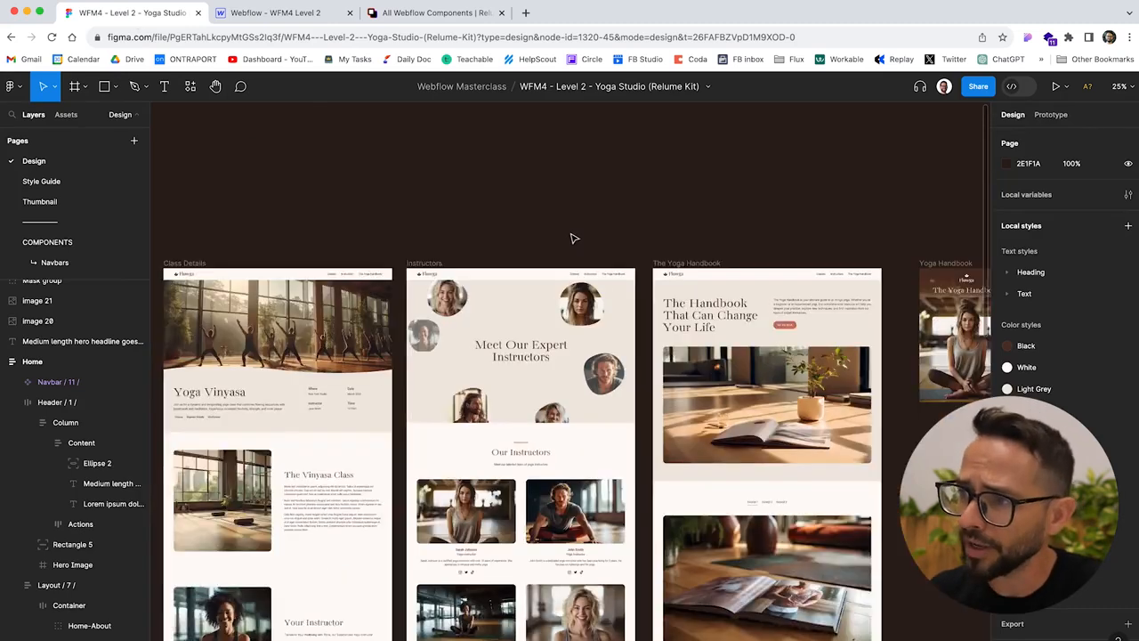
pyautogui.hscroll(5, 572, 237)
pyautogui.scroll(-2, 574, 239)
pyautogui.scroll(2, 574, 239)
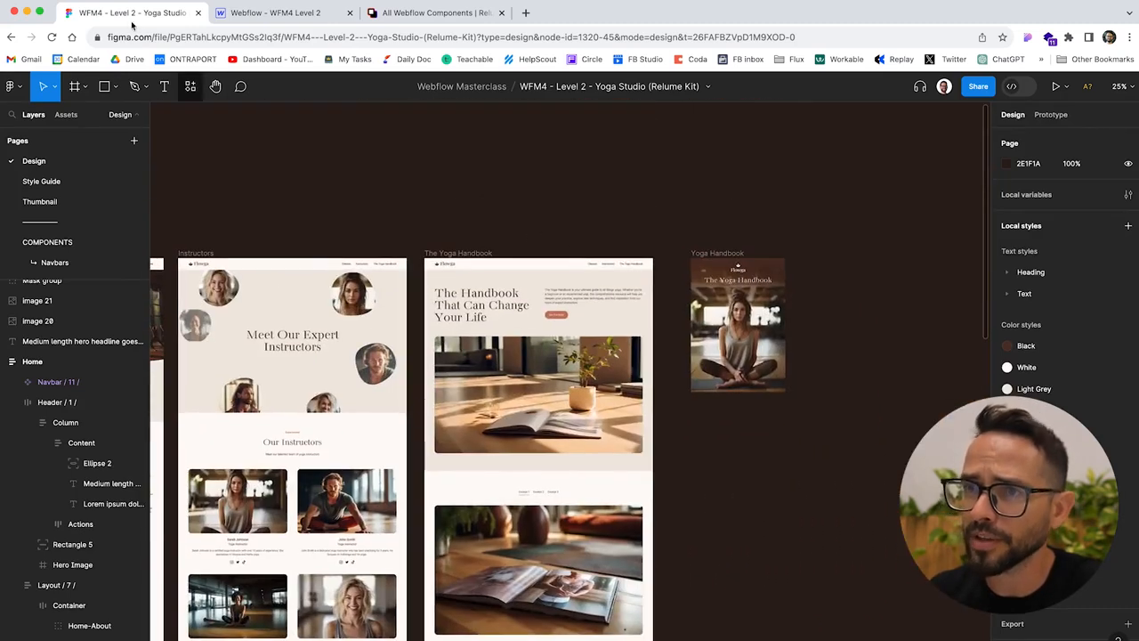
pyautogui.click(286, 13)
pyautogui.click(9, 127)
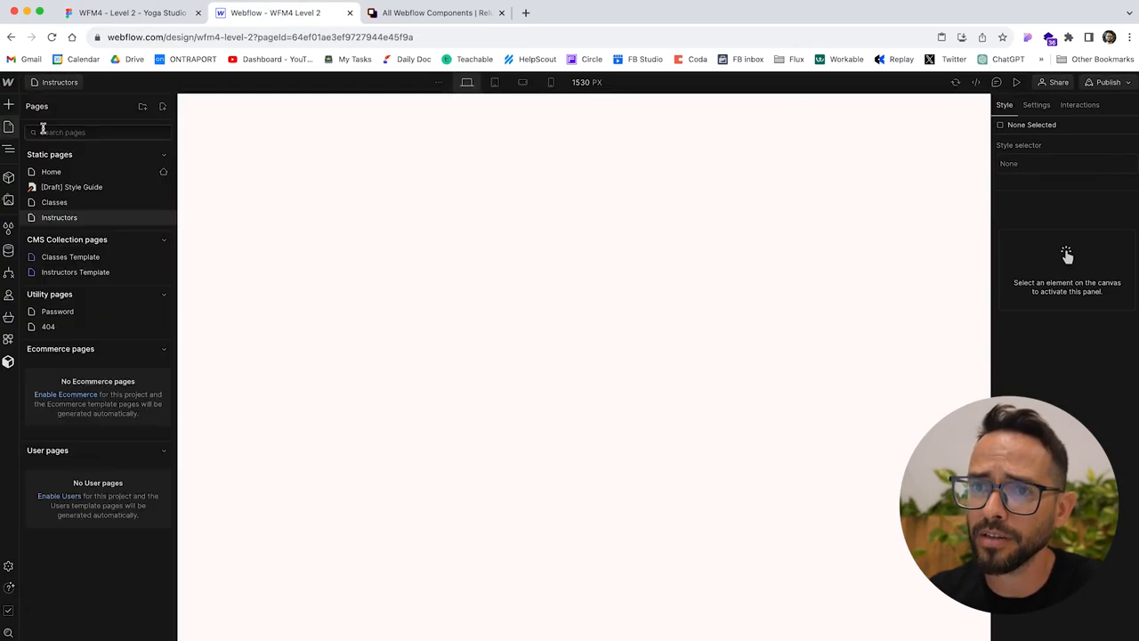
pyautogui.click(163, 107)
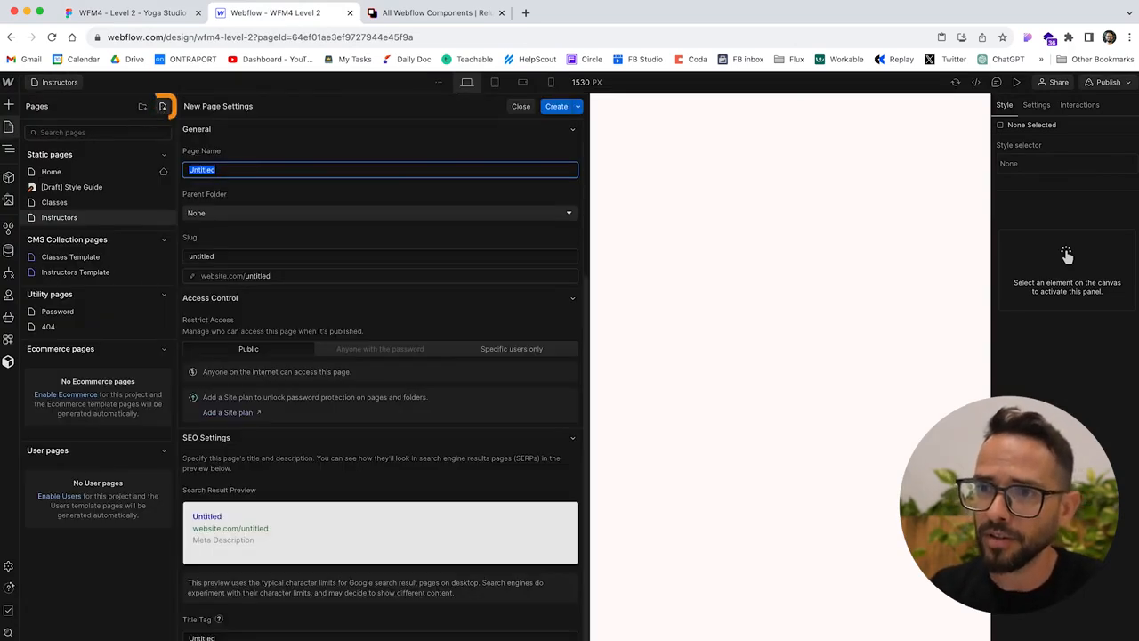
pyautogui.write('The Yoga Hanbd')
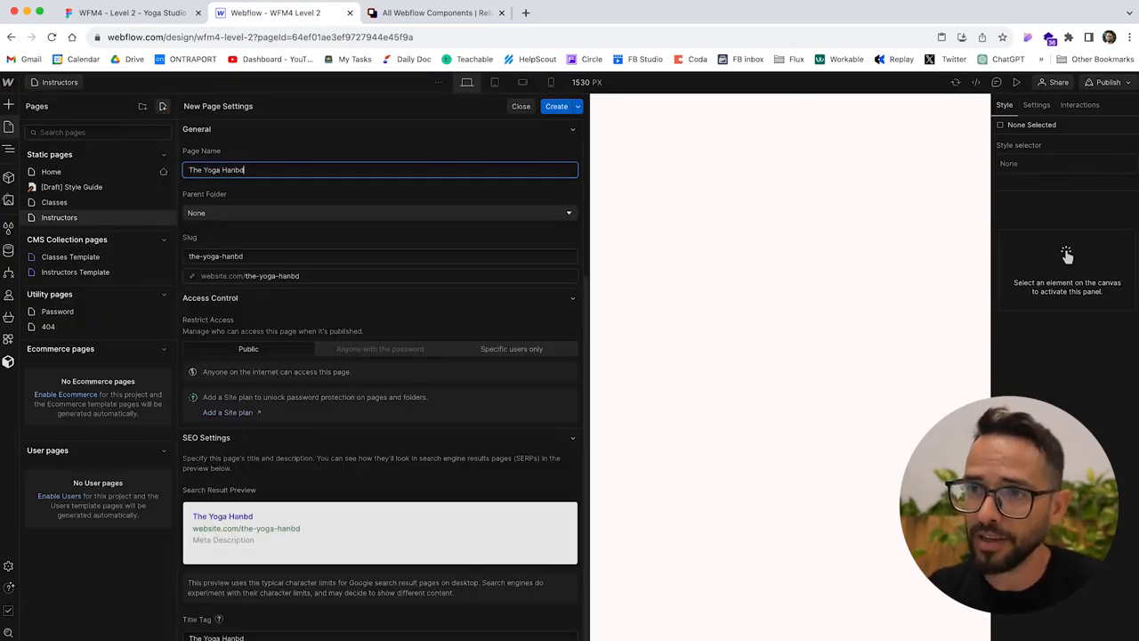
pyautogui.press('BackSpace')
pyautogui.press('BackSpace')
pyautogui.write('dbook')
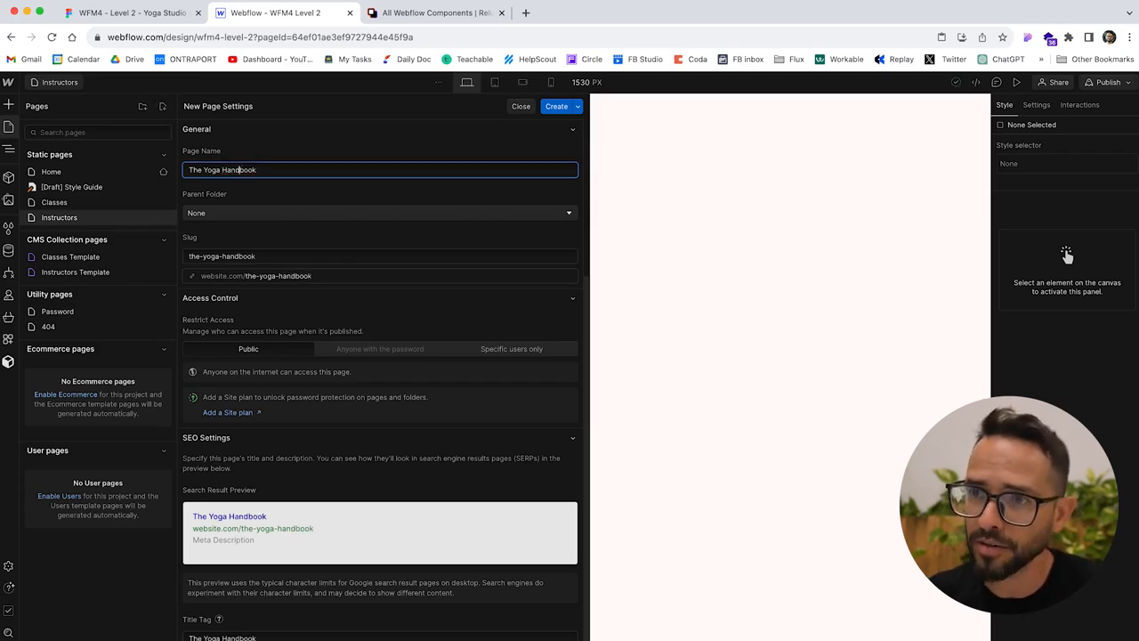
pyautogui.click(559, 109)
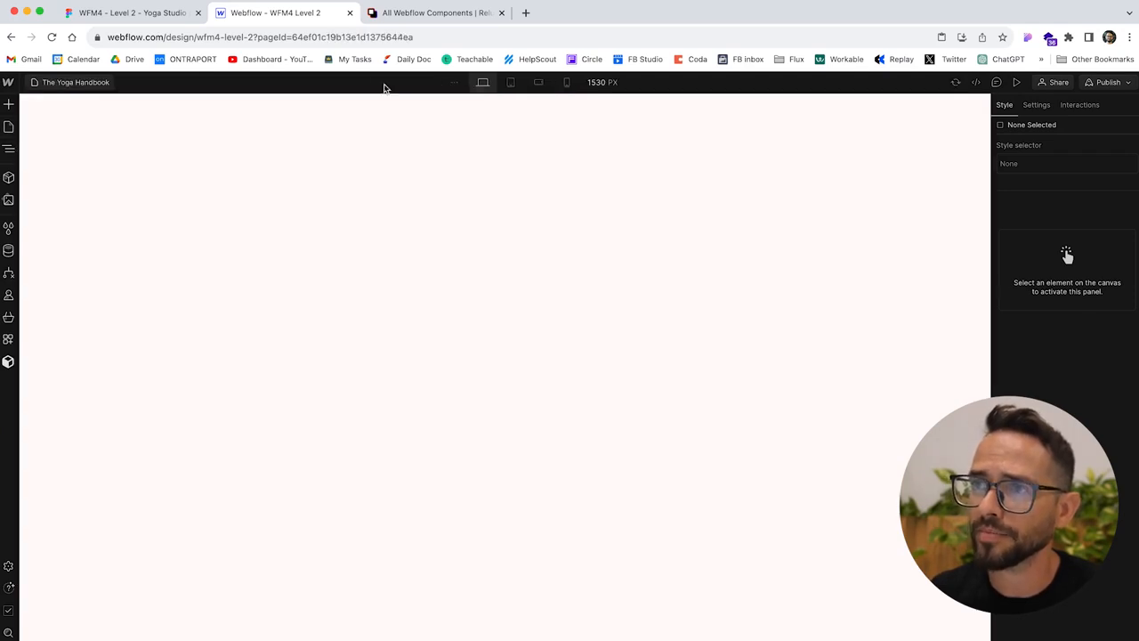
# - Review all page designs in Figma, including the Booking Modal, and compare them with the list of pages in Webflow
pyautogui.click(122, 23)
pyautogui.scroll(-5, 652, 203)
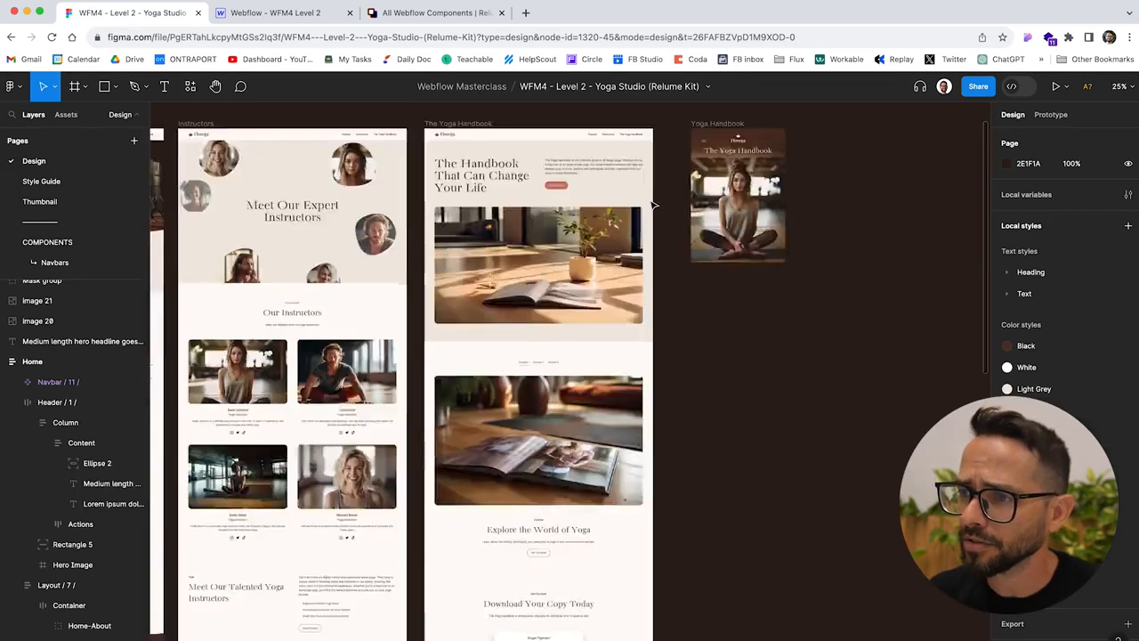
pyautogui.scroll(-5, 652, 203)
pyautogui.scroll(-3, 511, 499)
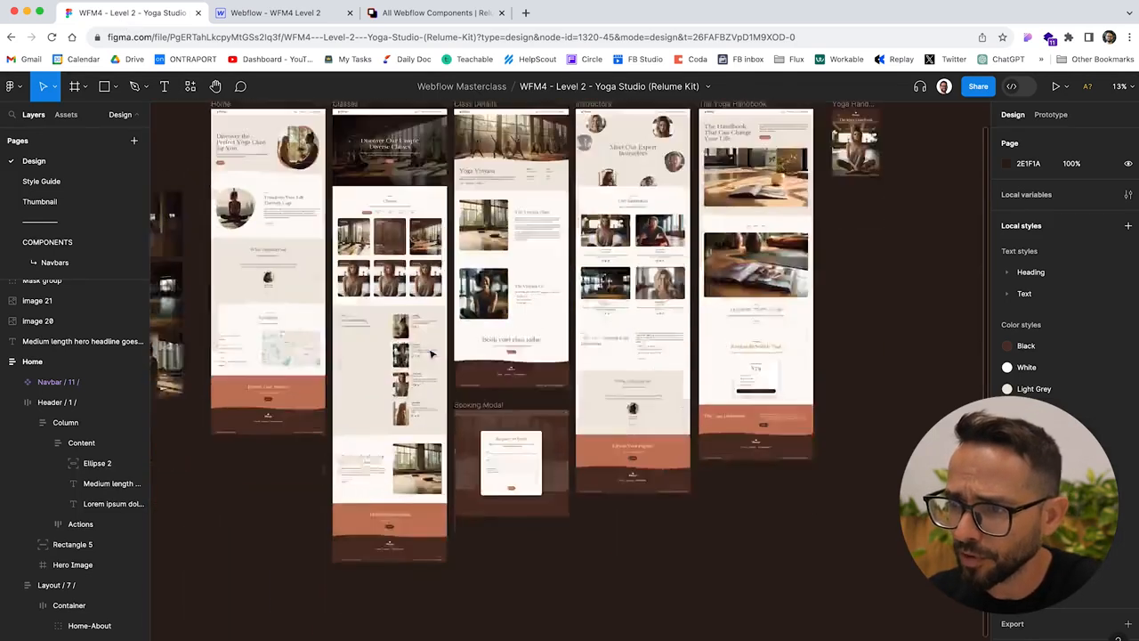
pyautogui.scroll(5, 511, 498)
pyautogui.scroll(10, 405, 285)
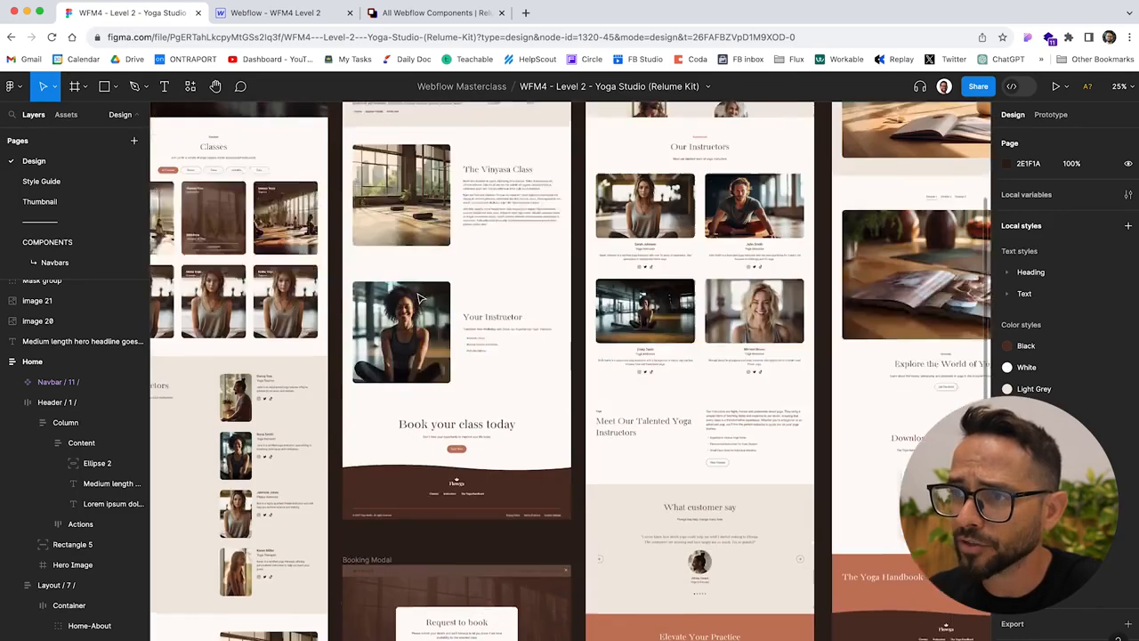
pyautogui.scroll(-5, 442, 245)
pyautogui.scroll(-2, 442, 245)
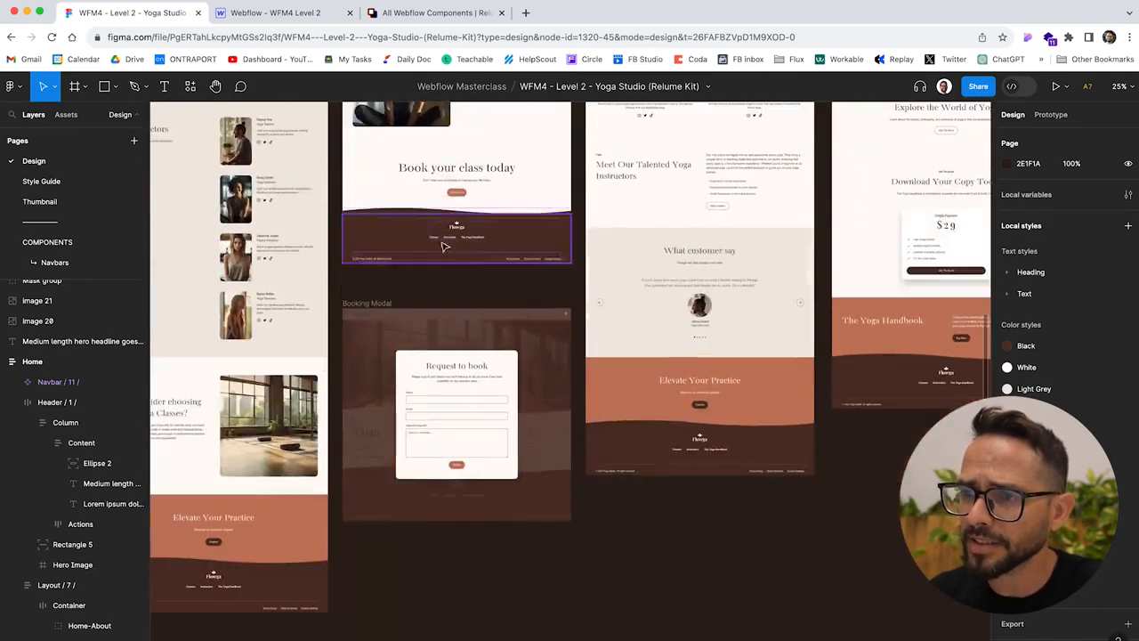
pyautogui.hscroll(-5, 480, 285)
pyautogui.scroll(-5, 504, 300)
pyautogui.scroll(5, 503, 300)
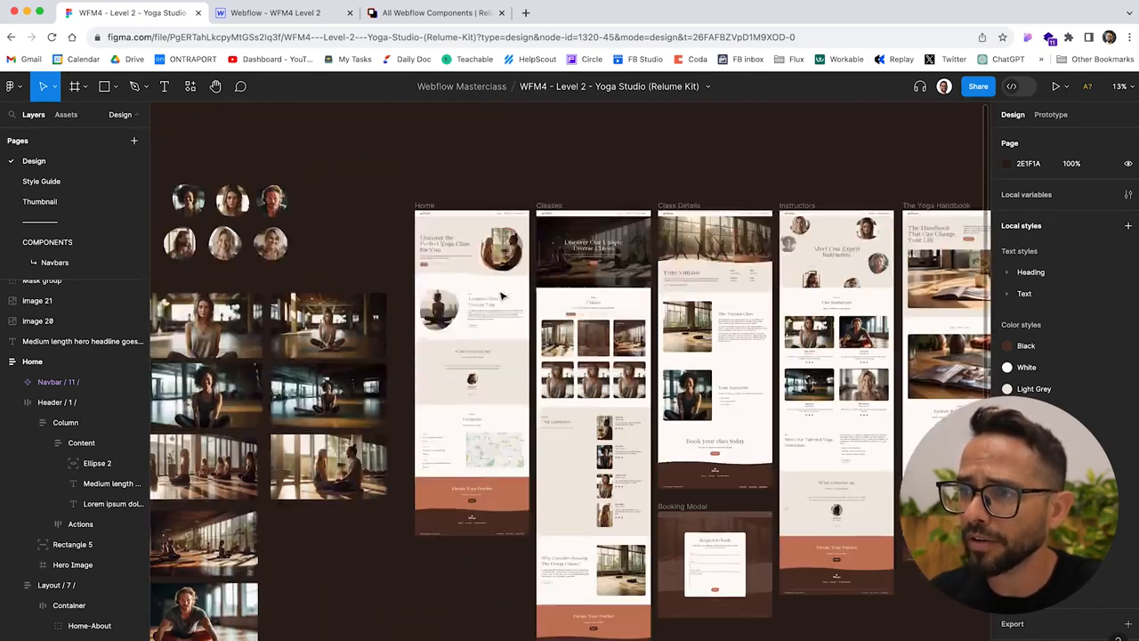
pyautogui.hscroll(3, 498, 299)
pyautogui.press('super+plus')
pyautogui.press('super+minus')
pyautogui.click(300, 18)
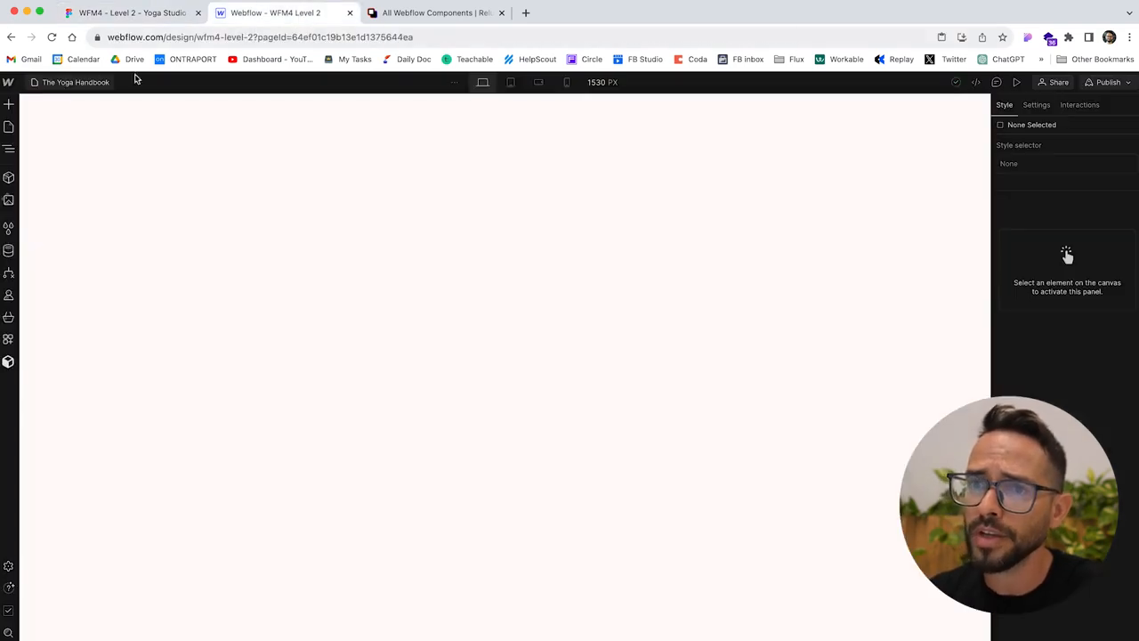
pyautogui.click(12, 127)
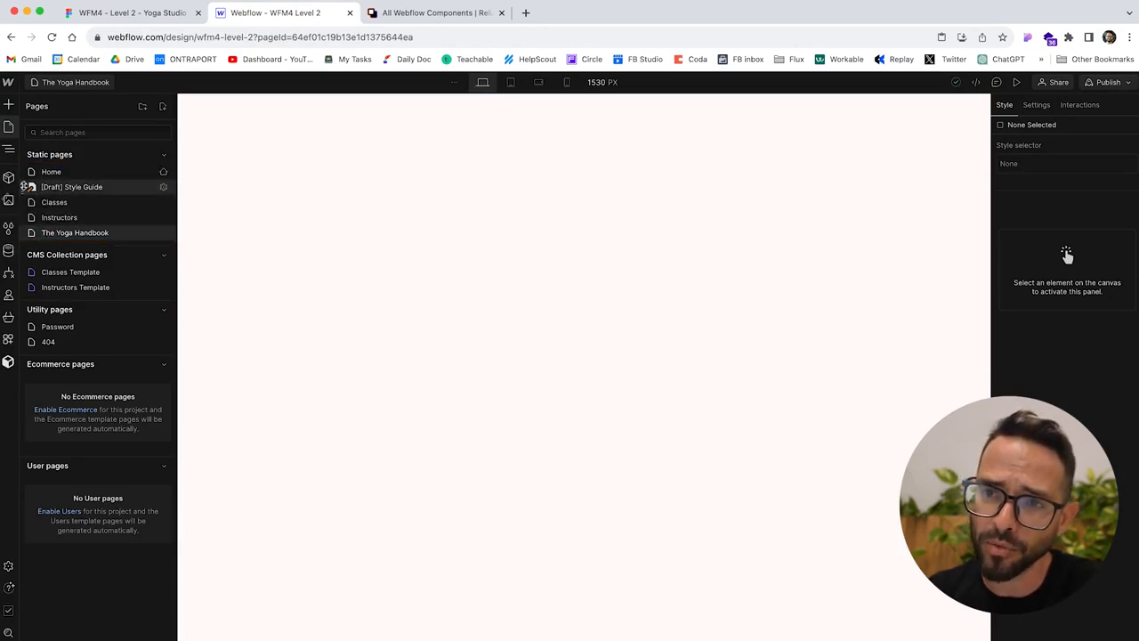
# - Reorder the static pages so that the [Draft] Style Guide page comes last, below The Yoga Handbook
pyautogui.moveTo(24, 188); pyautogui.dragTo(23, 247)
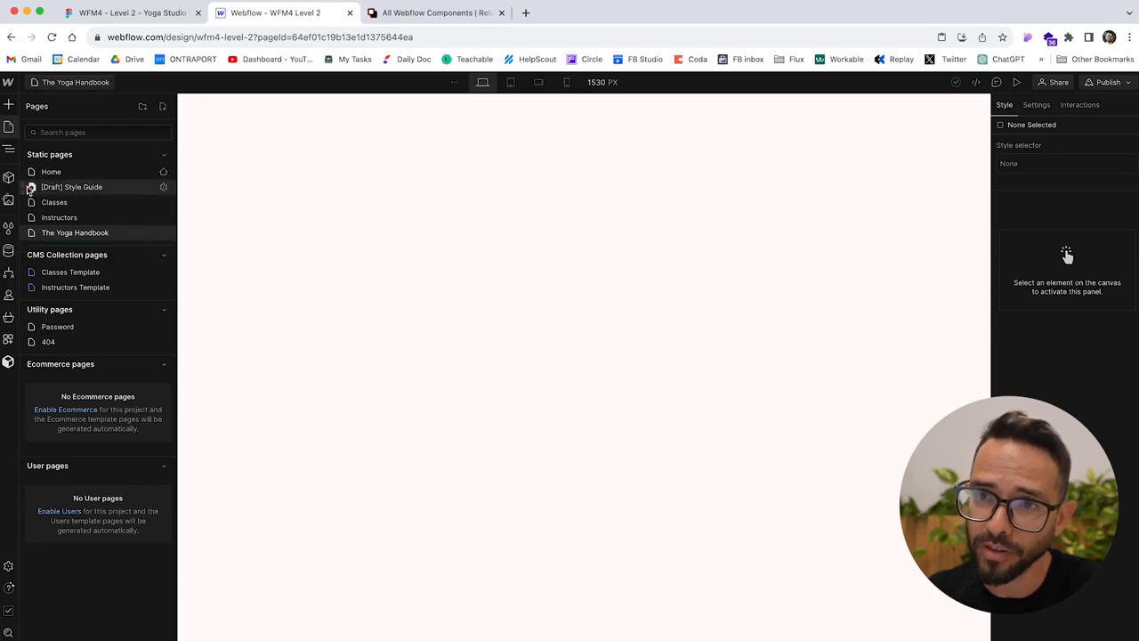
pyautogui.moveTo(23, 187); pyautogui.dragTo(21, 242)
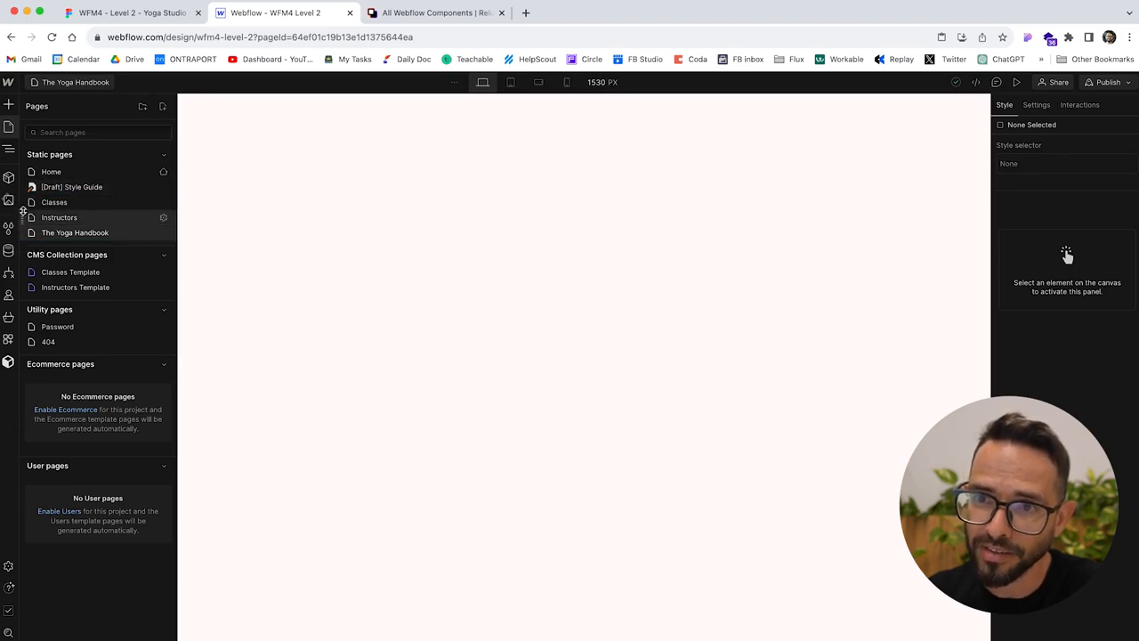
pyautogui.moveTo(24, 188); pyautogui.dragTo(19, 244)
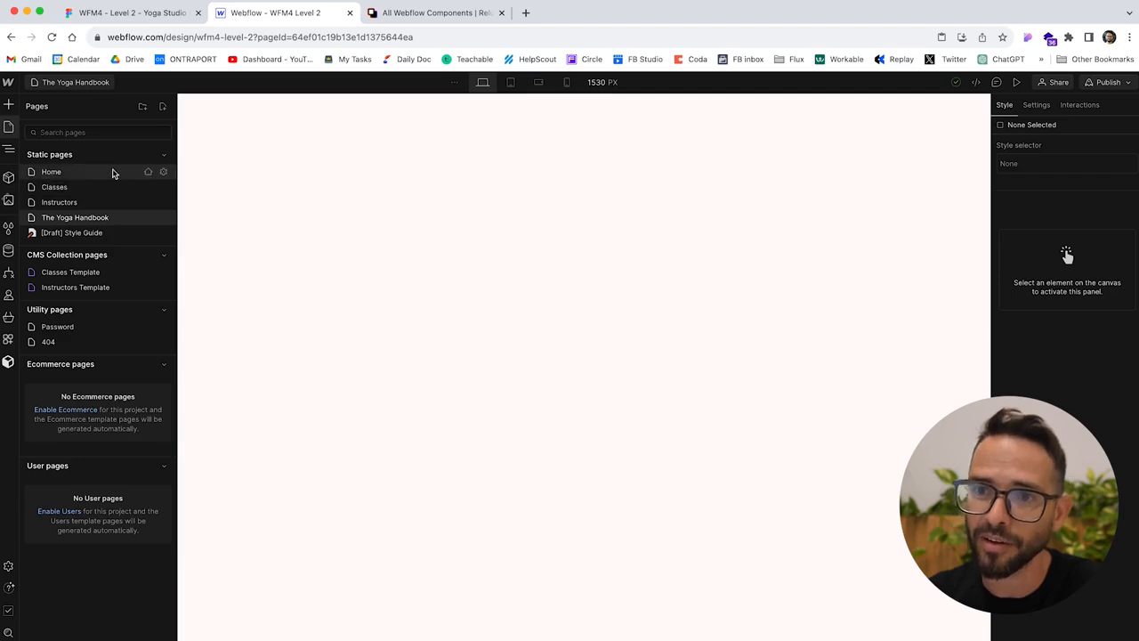
# - Open the Home page and select the main-wrapper element inside page-wrapper
pyautogui.click(53, 172)
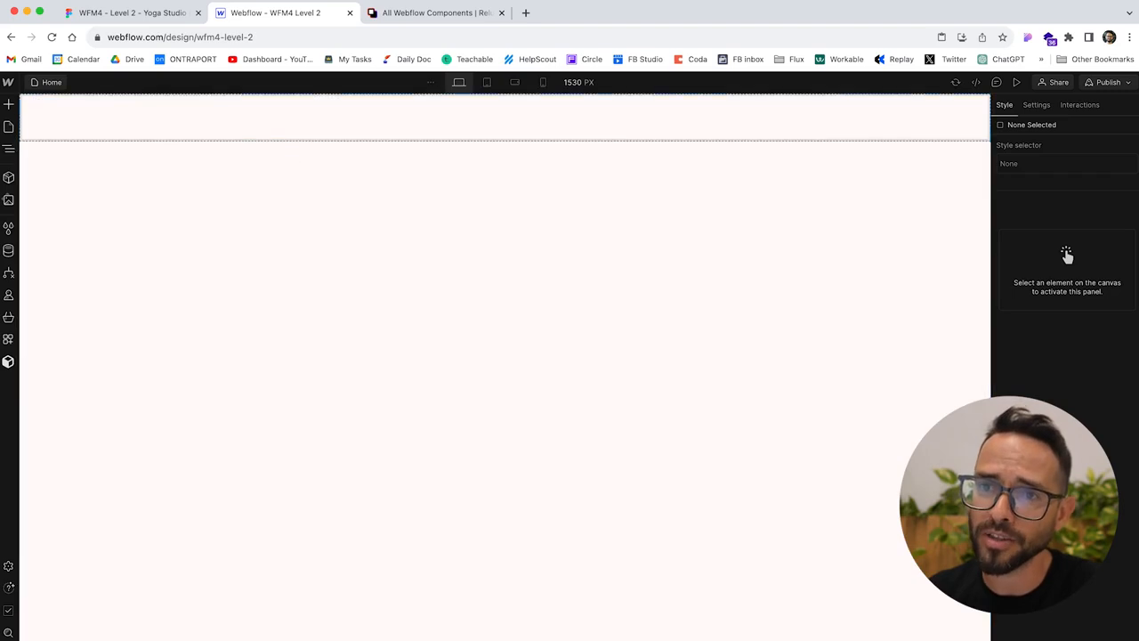
pyautogui.click(9, 149)
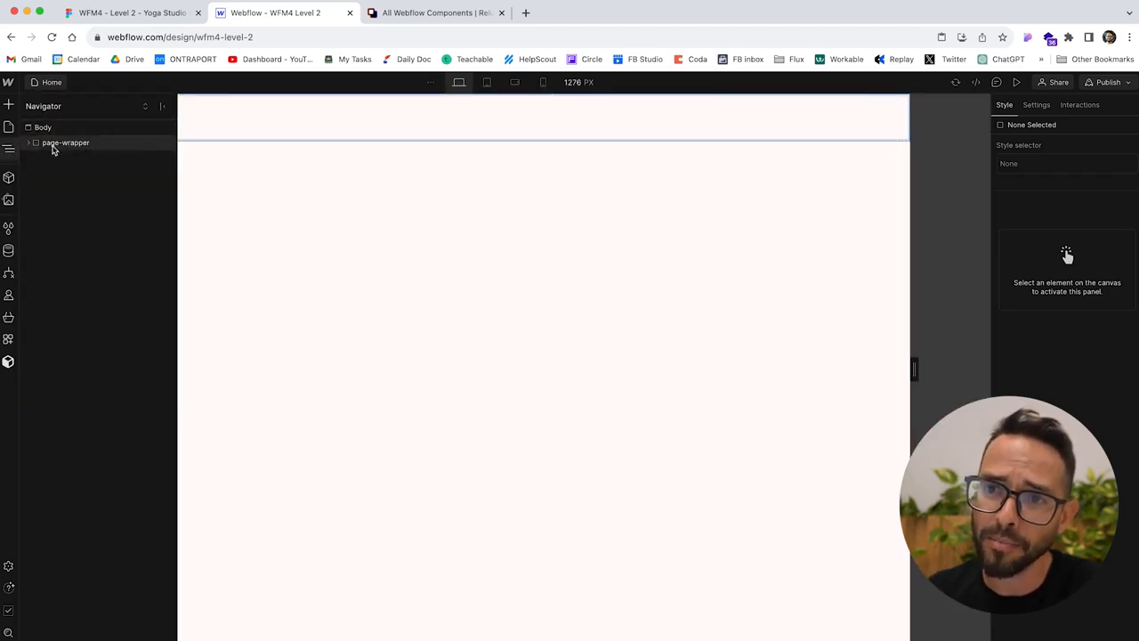
pyautogui.click(31, 144)
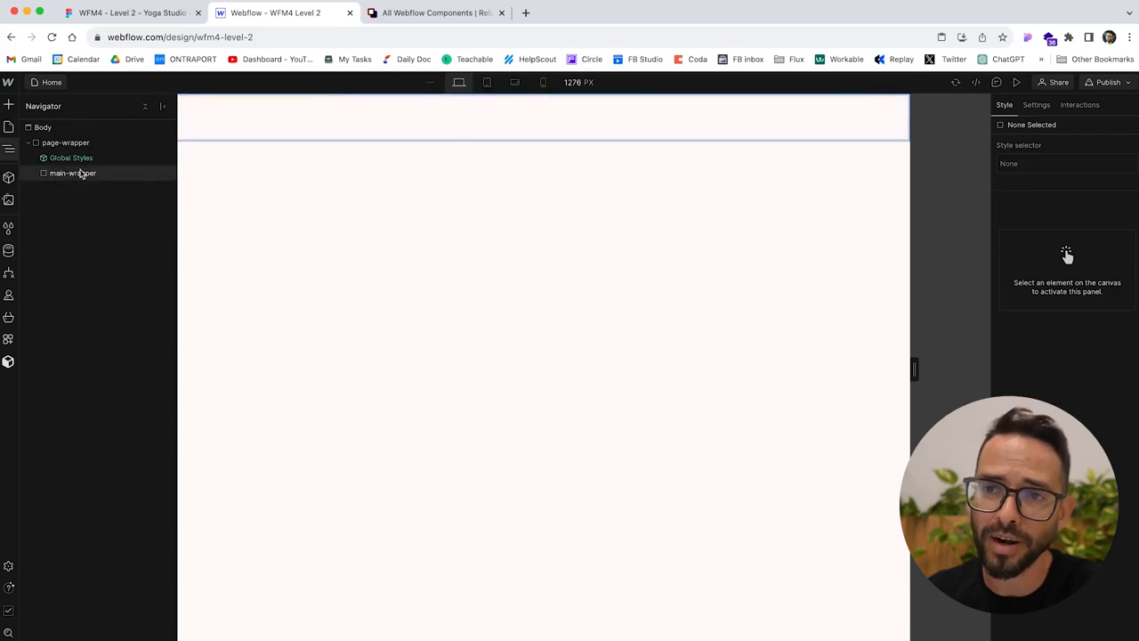
pyautogui.click(68, 176)
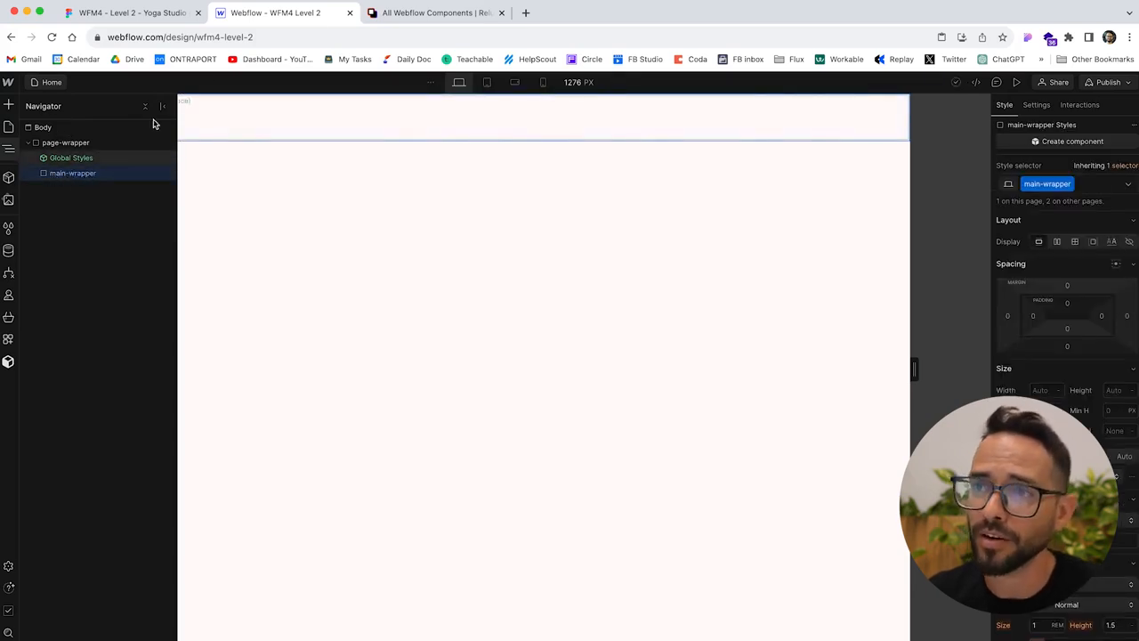
# - Switch to Figma and inspect the navbar of the Home design to identify which Relume component it uses
pyautogui.click(160, 12)
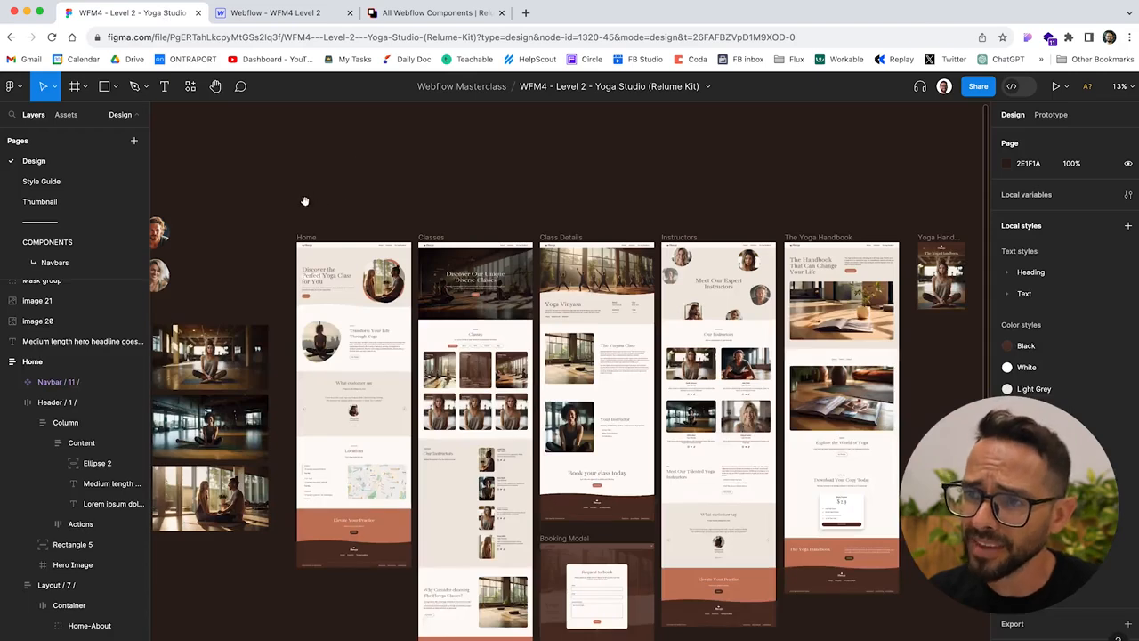
pyautogui.moveTo(305, 201); pyautogui.dragTo(351, 205)
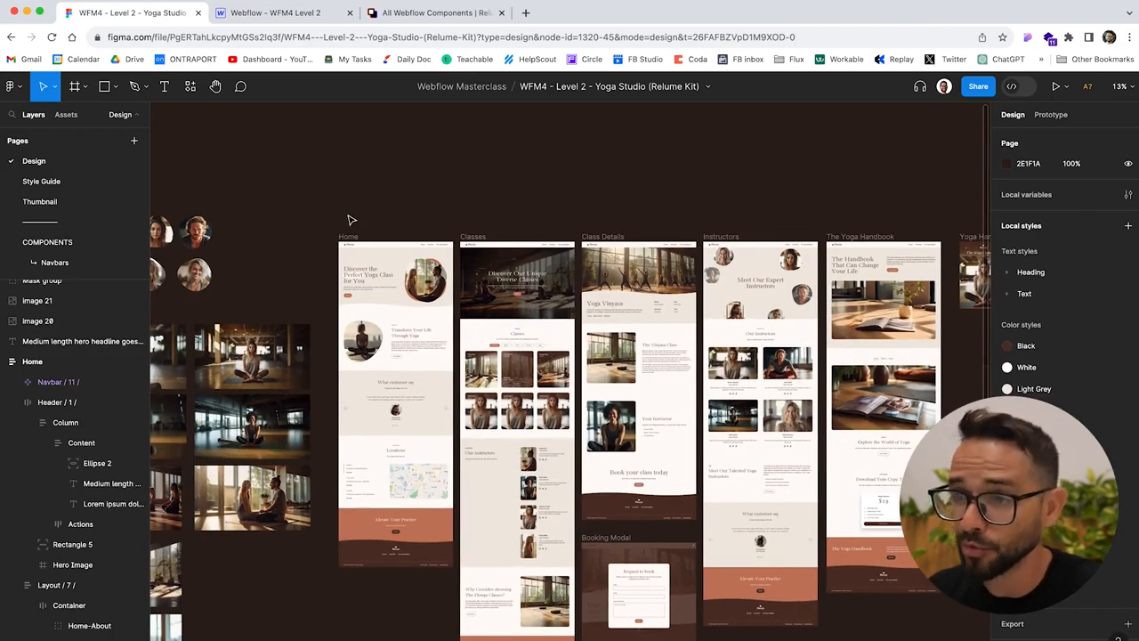
pyautogui.scroll(5, 351, 220)
pyautogui.scroll(-2, 339, 204)
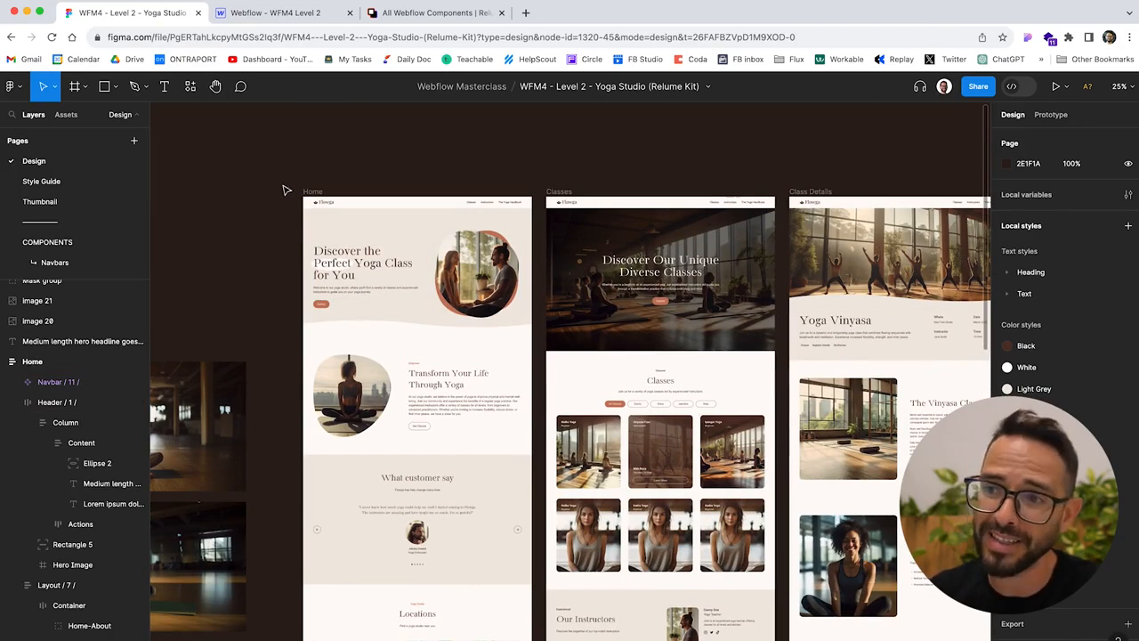
pyautogui.click(402, 205)
pyautogui.scroll(3, 342, 192)
pyautogui.scroll(4, 350, 252)
pyautogui.hscroll(-3, 350, 252)
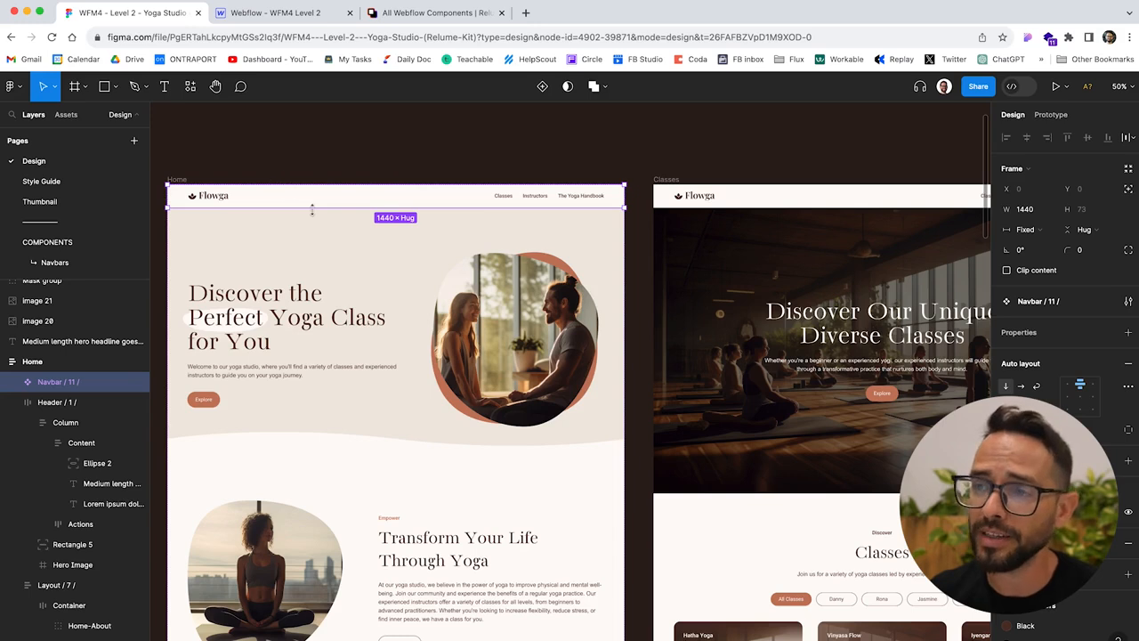
# - Return to Webflow and search the Relume Library for "nav 11"
pyautogui.click(260, 14)
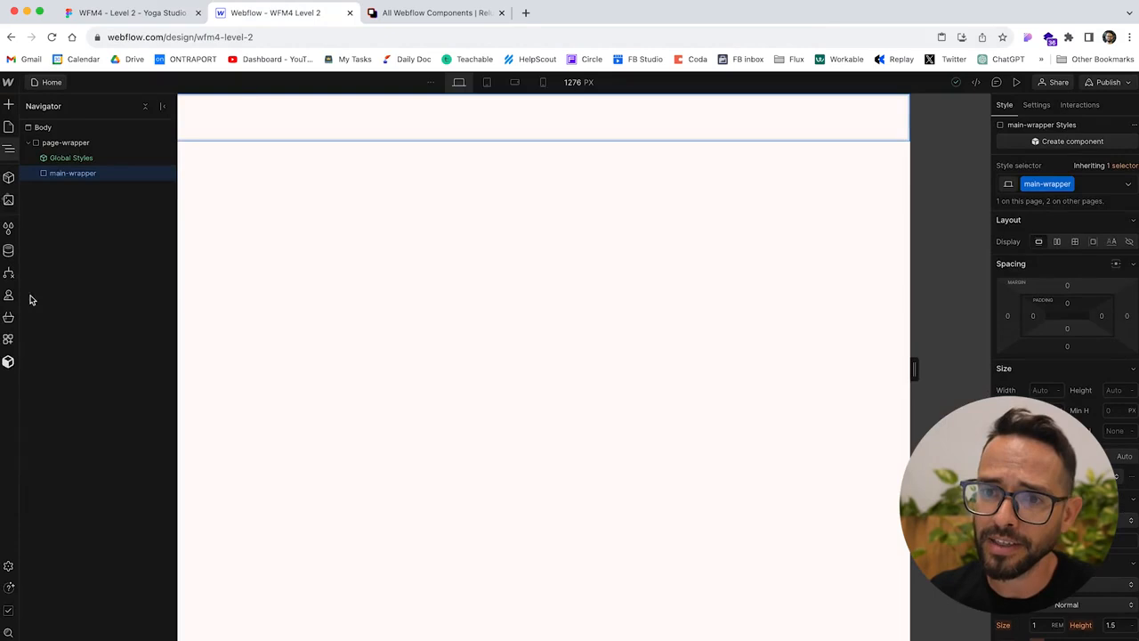
pyautogui.click(9, 362)
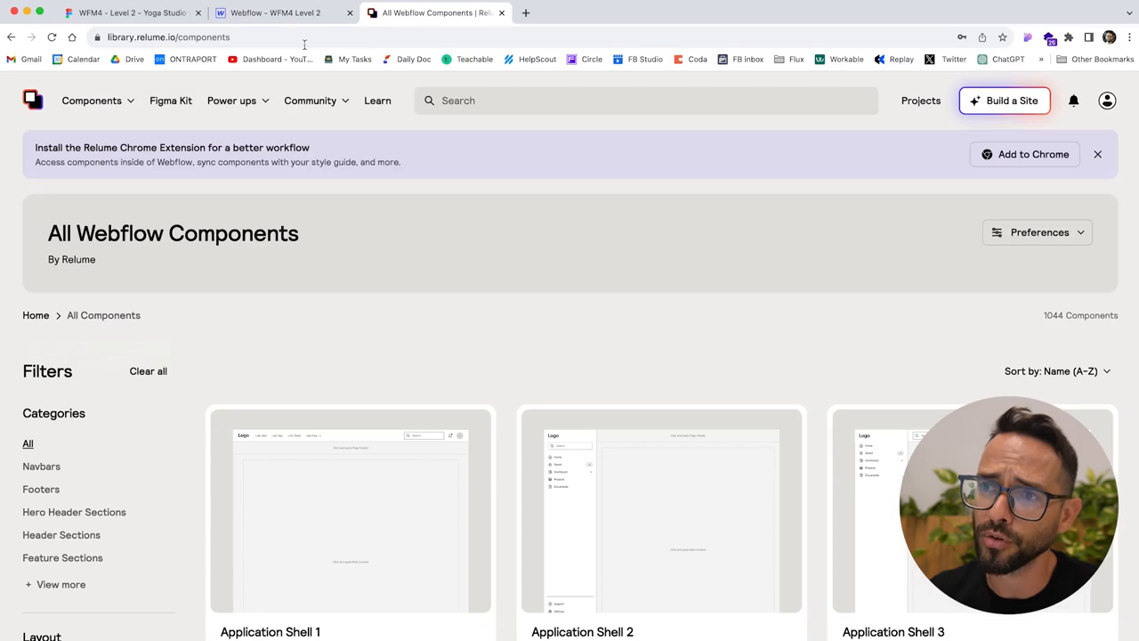
pyautogui.click(437, 13)
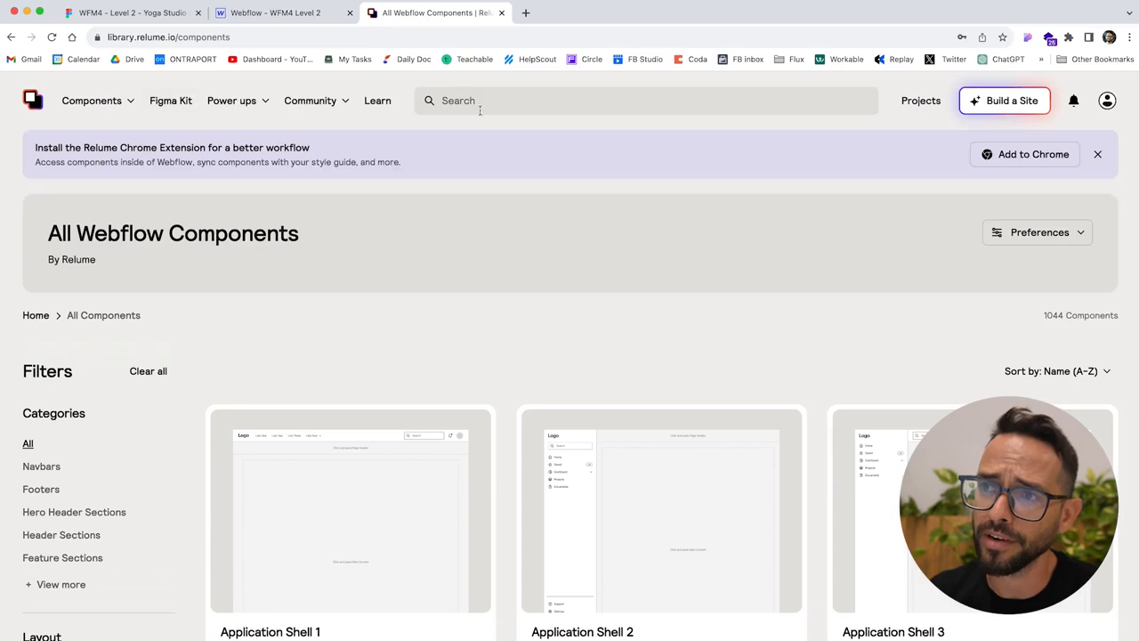
pyautogui.click(276, 13)
pyautogui.click(81, 135)
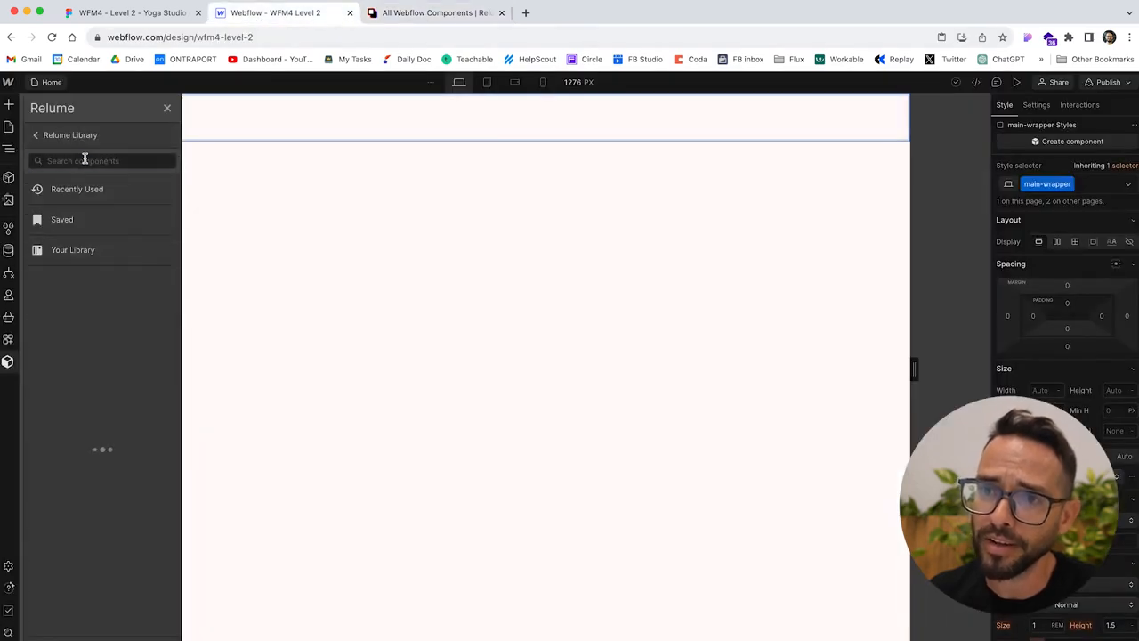
pyautogui.click(84, 160)
pyautogui.write('r')
pyautogui.write('av 1')
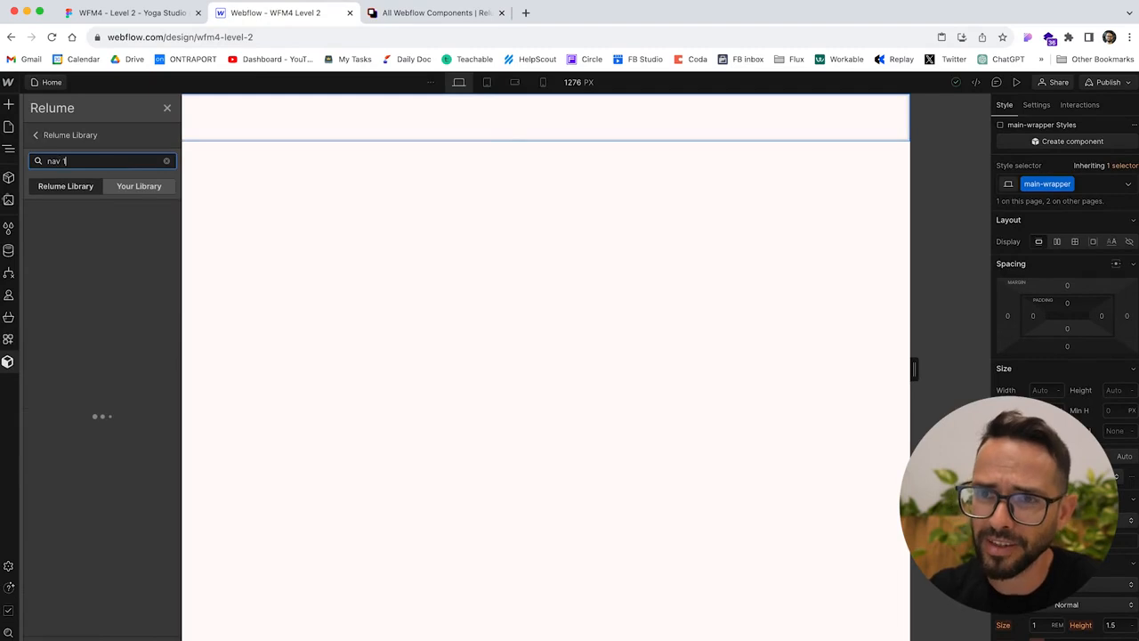
pyautogui.write('1')
# - Copy the Navbar 11 component, paste it into main-wrapper on the Home page, and expand main-wrapper's contents
pyautogui.moveTo(56, 237)
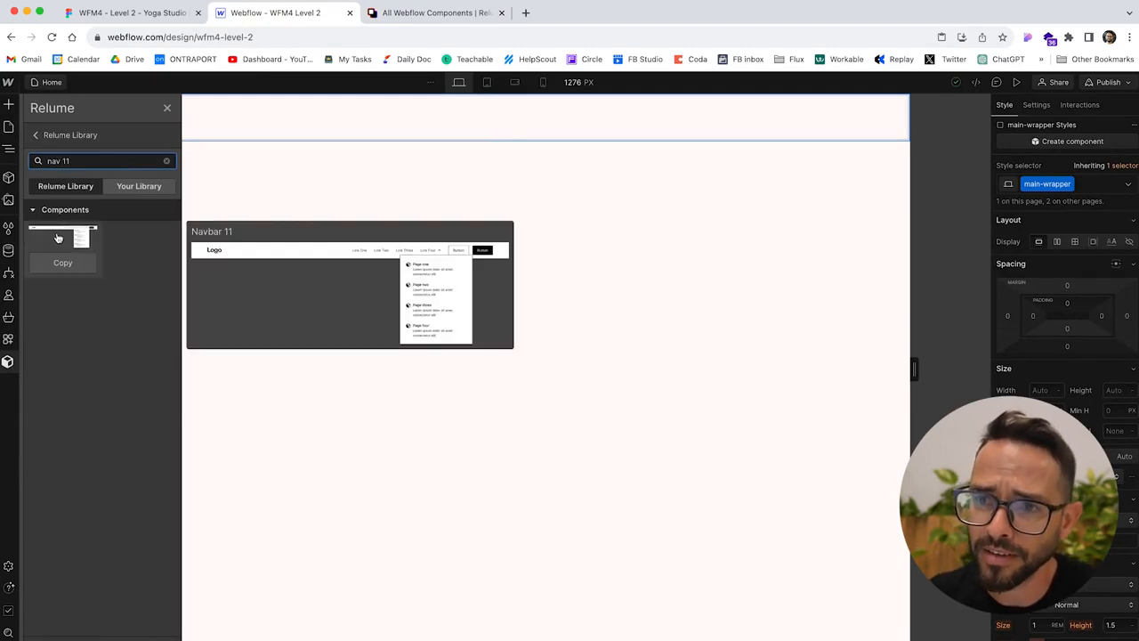
pyautogui.click(63, 266)
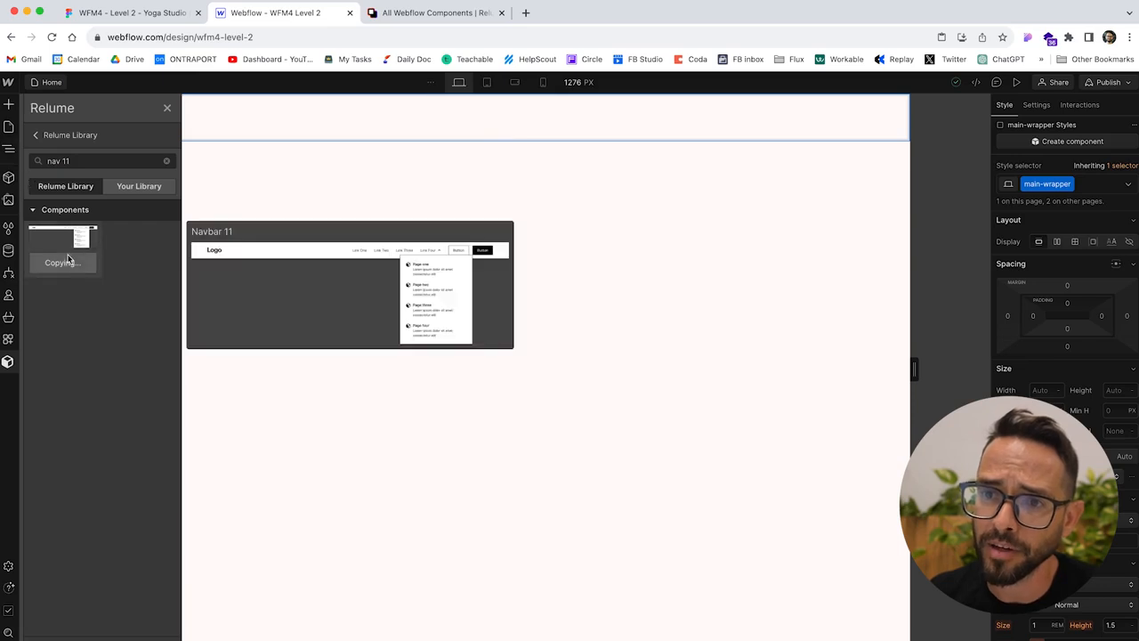
pyautogui.click(12, 153)
pyautogui.press('super+v')
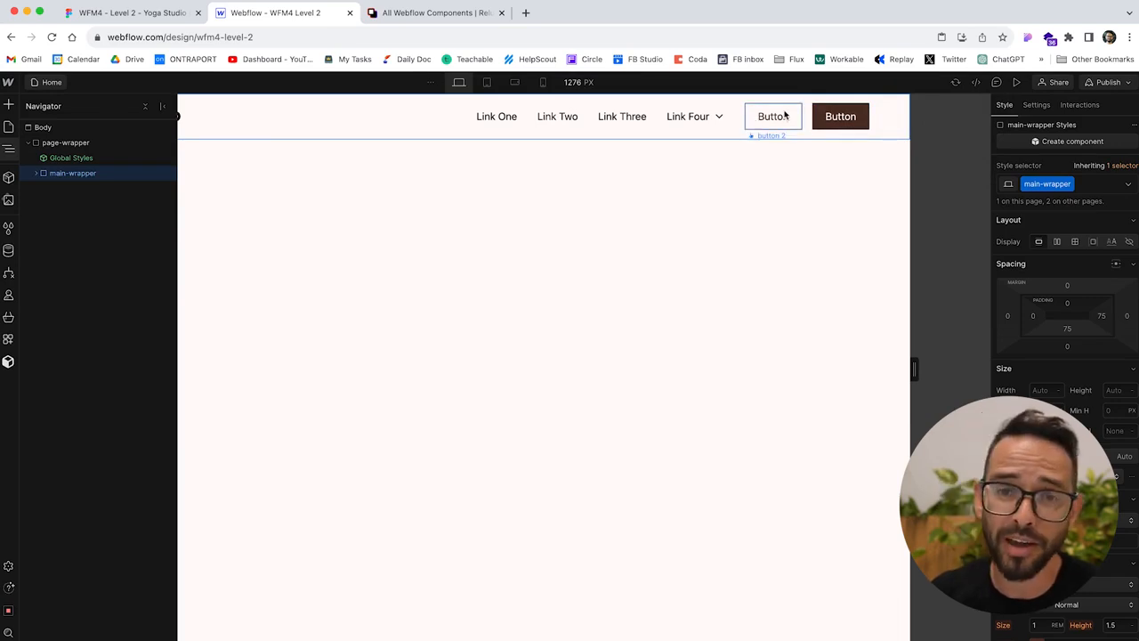
pyautogui.click(35, 174)
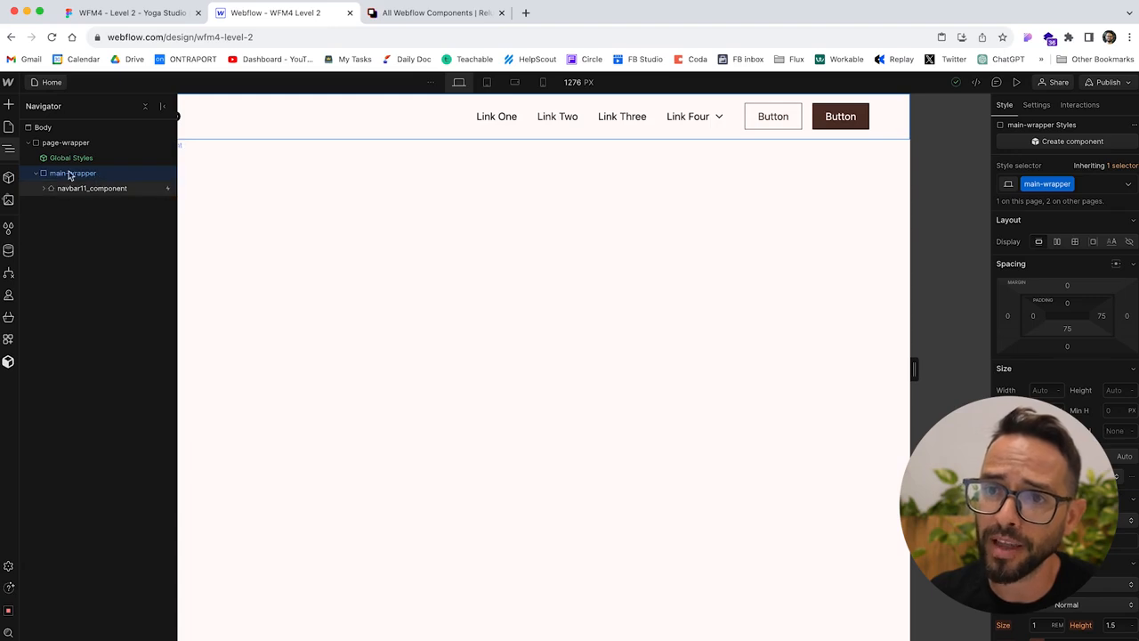
# - Inspect the hero section below the navbar in Figma's Home design to identify its component, and return to Webflow
pyautogui.click(127, 14)
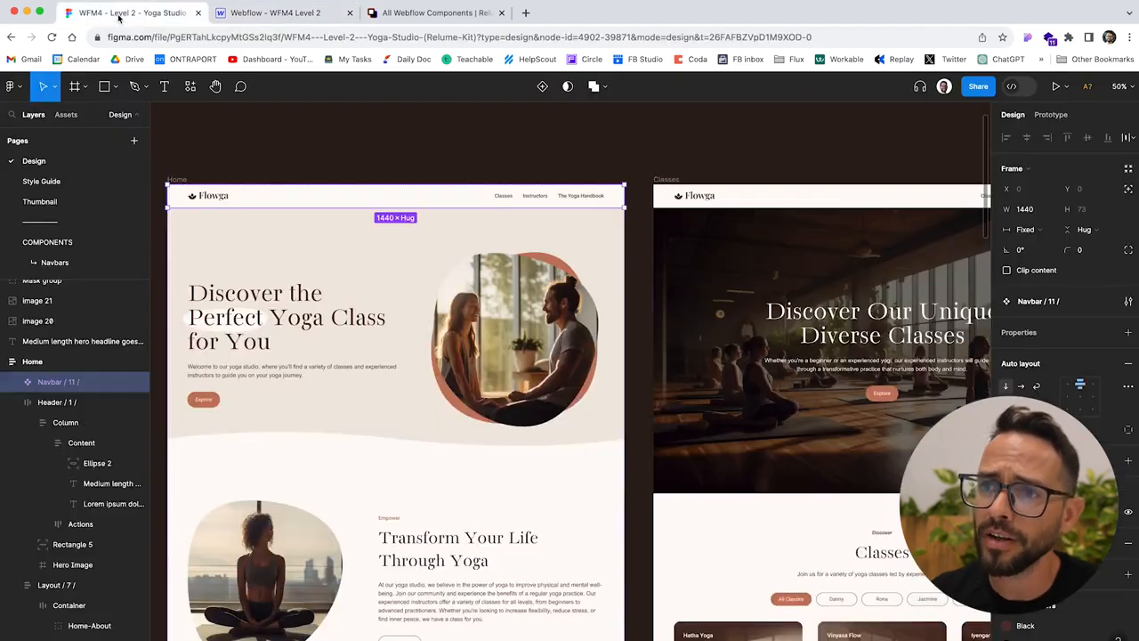
pyautogui.click(240, 248)
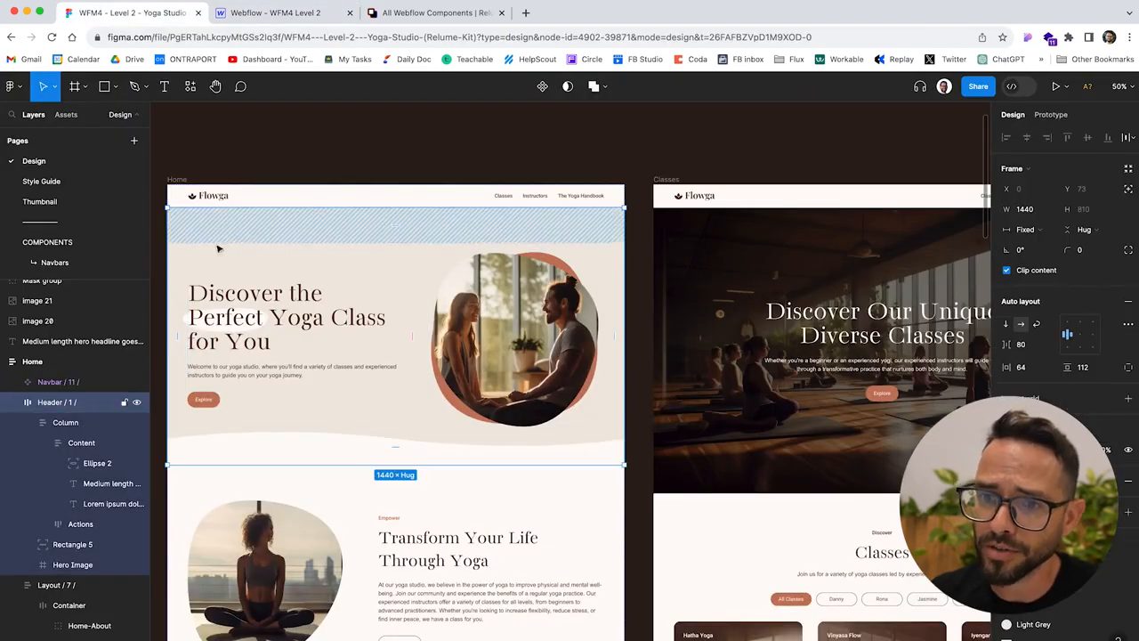
pyautogui.click(258, 15)
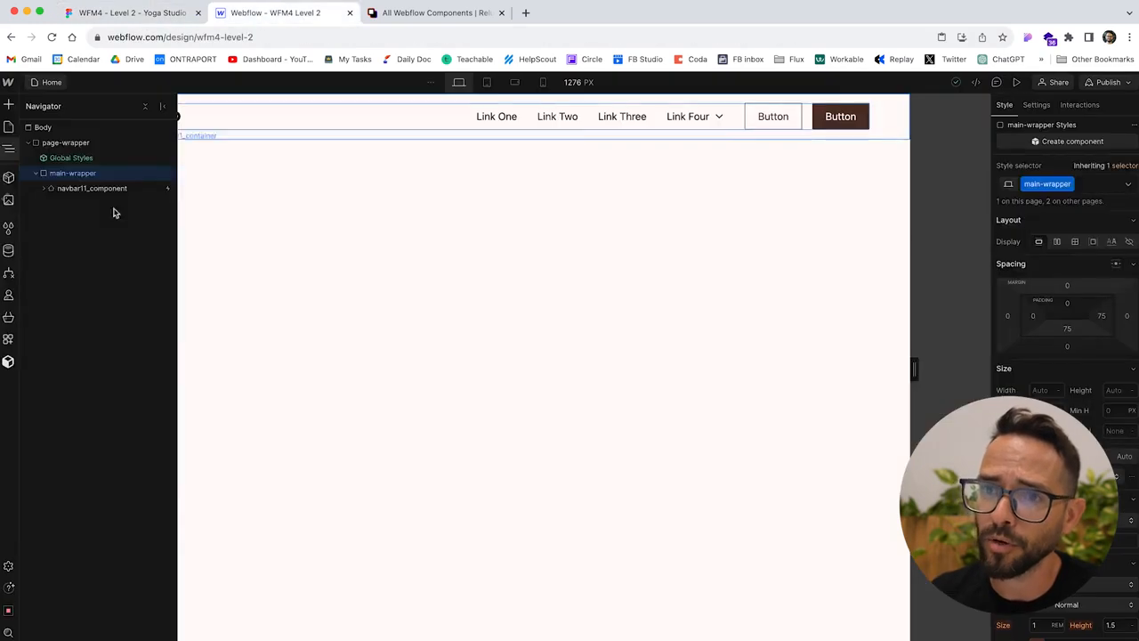
# - Find the Header 1 component in the Relume Library with the search "header 1" and paste it into main-wrapper below the navbar
pyautogui.click(9, 363)
pyautogui.click(85, 161)
pyautogui.press('super+a')
pyautogui.write('he')
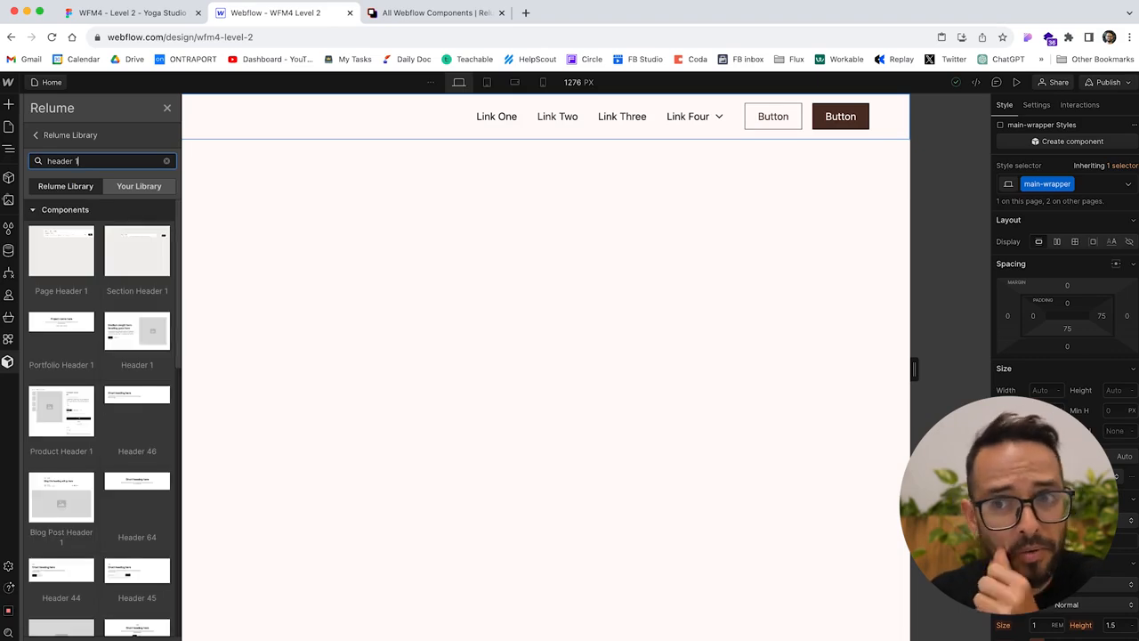
pyautogui.moveTo(133, 367)
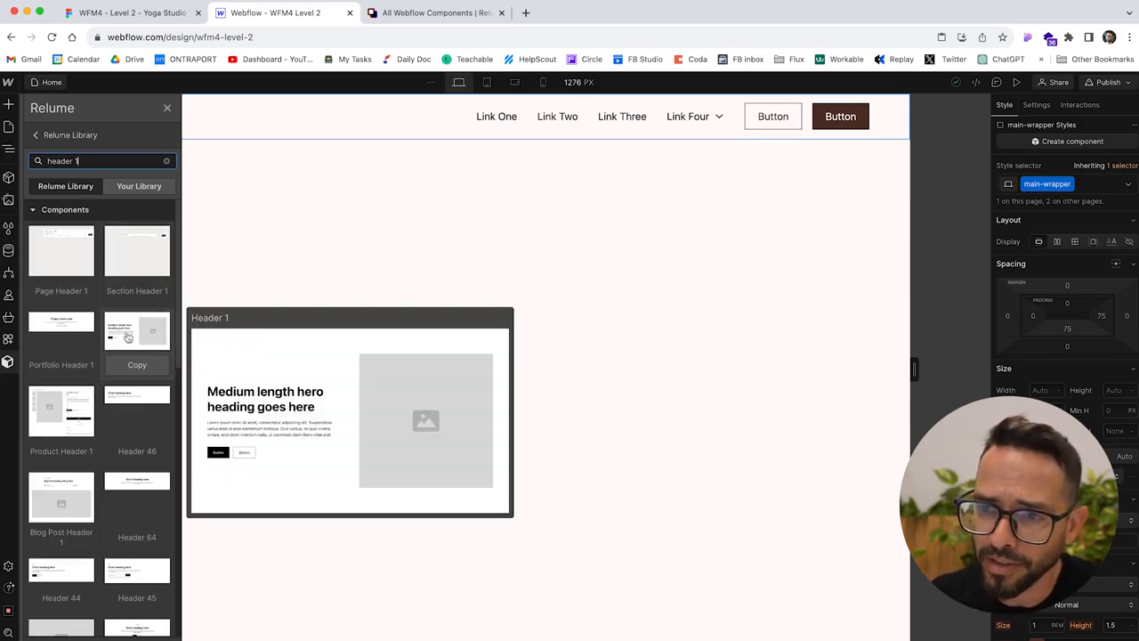
pyautogui.click(138, 365)
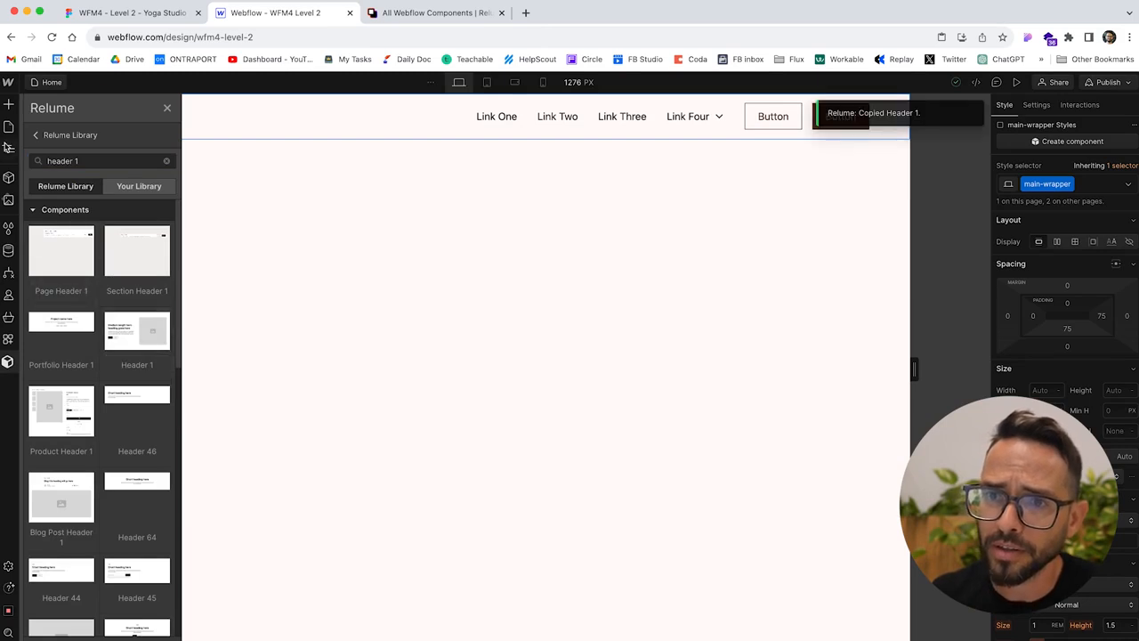
pyautogui.click(8, 147)
pyautogui.hotkey('ctrl', 'v')
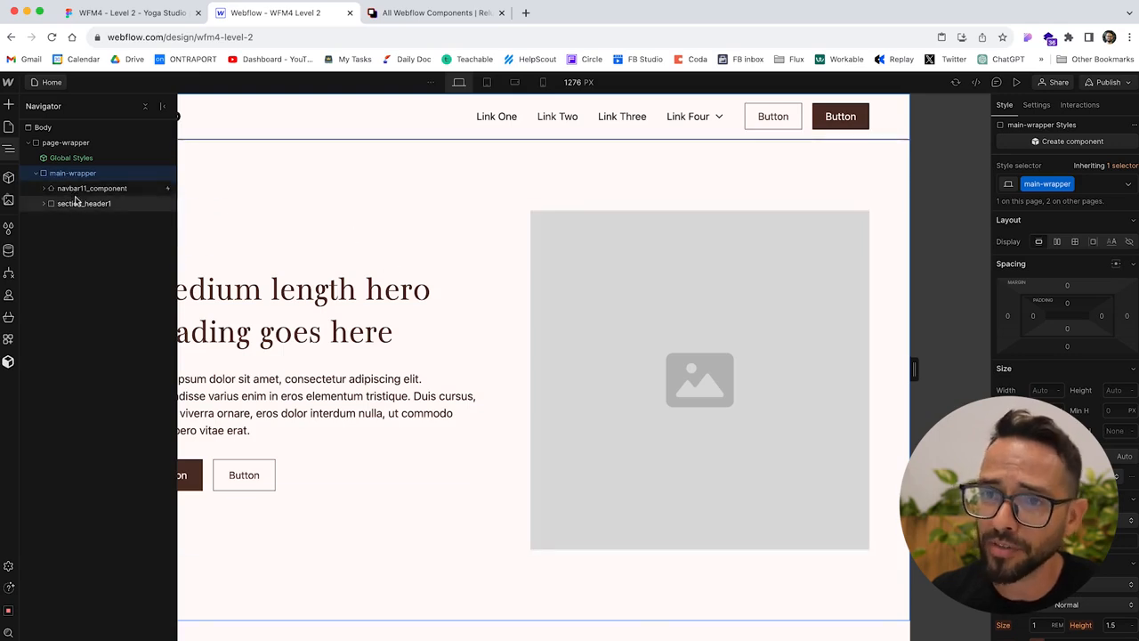
pyautogui.click(635, 620)
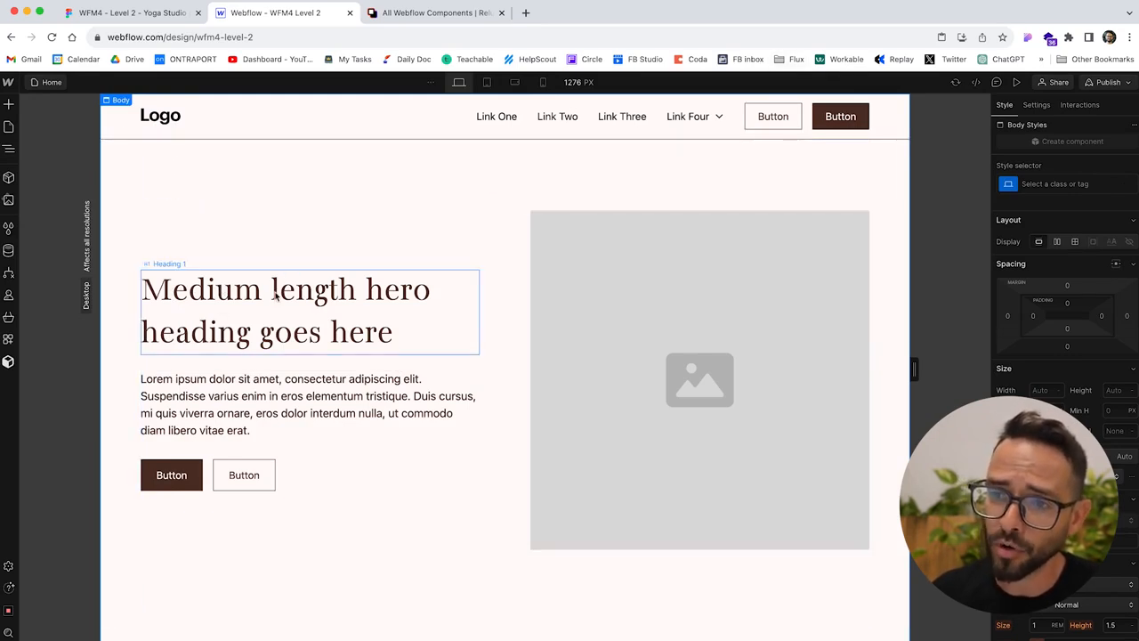
# - Replace the button 2 class on the hero's first button with the existing button class
pyautogui.click(173, 469)
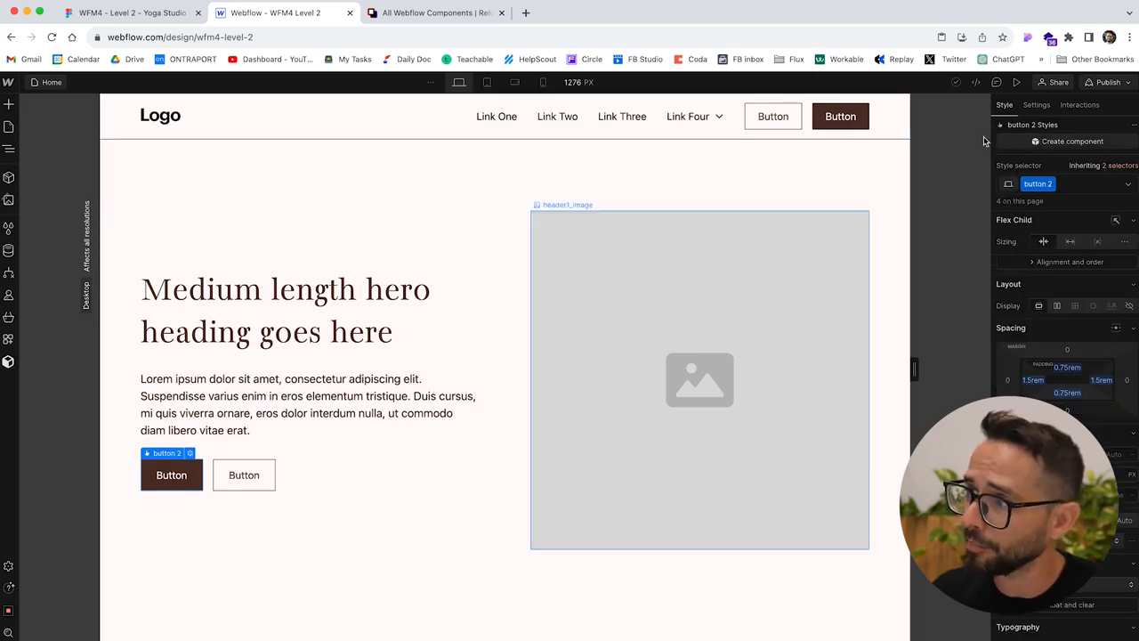
pyautogui.click(1070, 184)
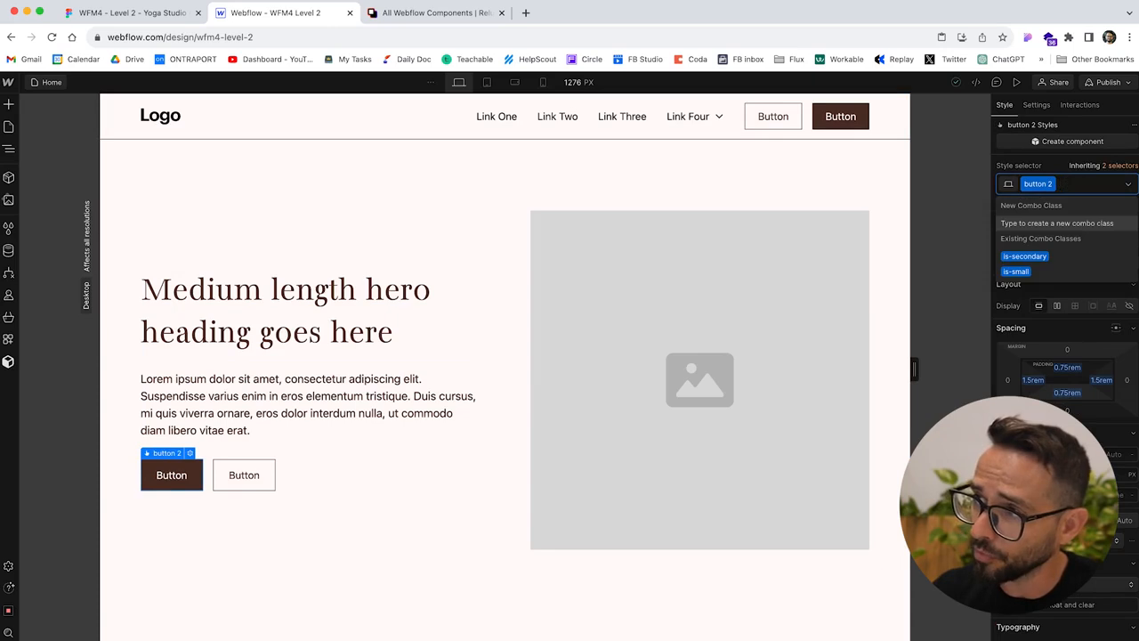
pyautogui.press('BackSpace')
pyautogui.write('but')
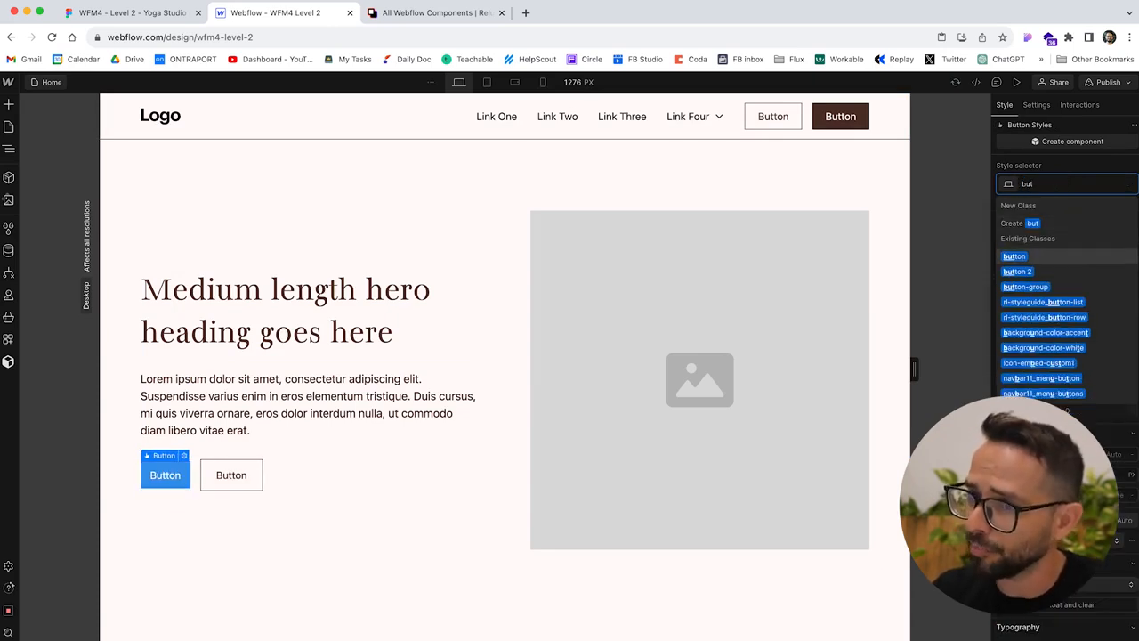
pyautogui.press('Return')
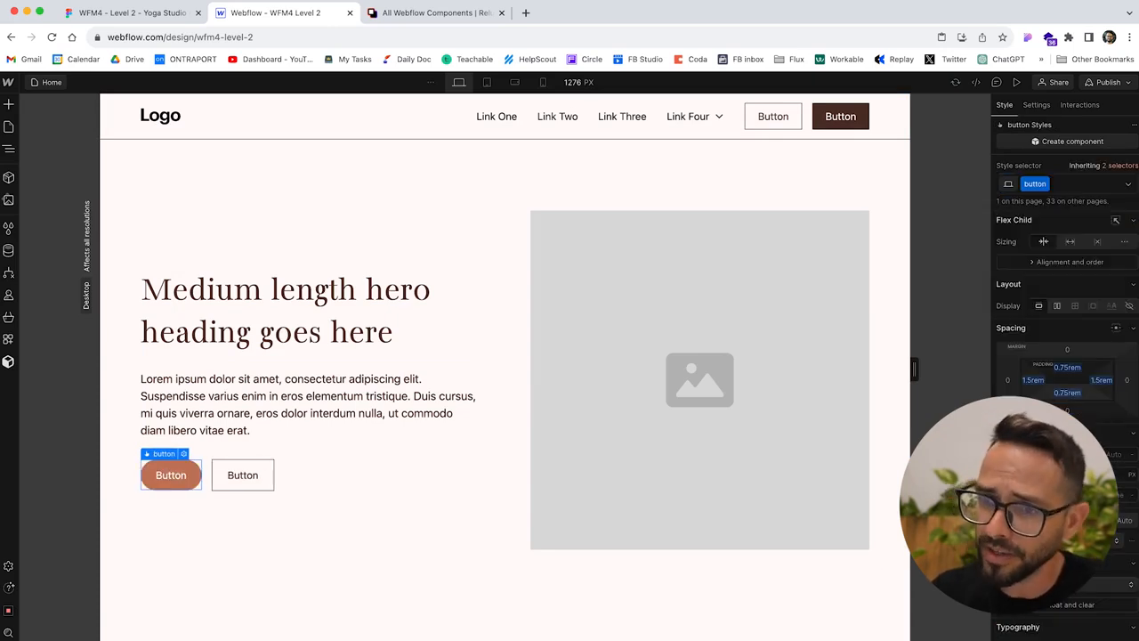
# - Replace the button 2 and is-secondary classes on the hero's second button with the existing button class
pyautogui.click(251, 475)
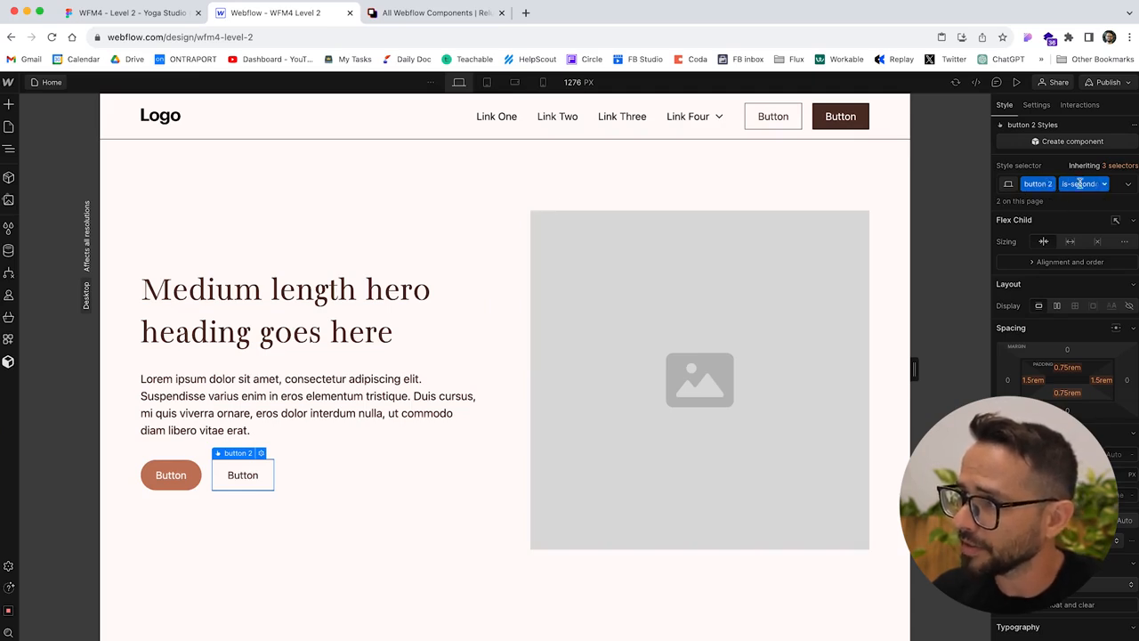
pyautogui.click(1128, 185)
pyautogui.click(1117, 187)
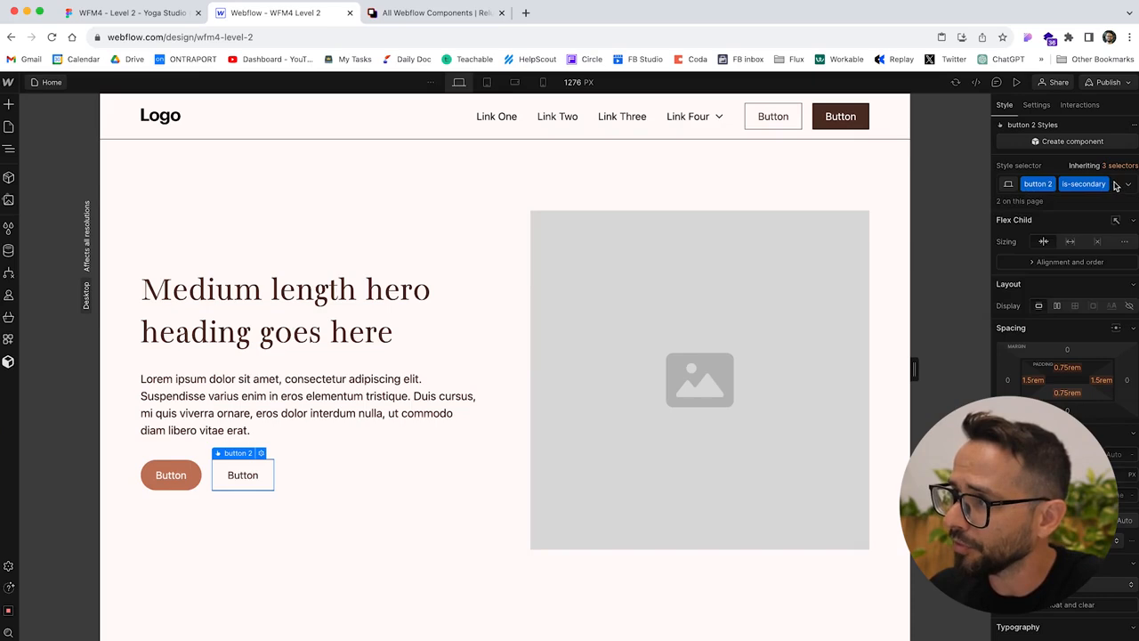
pyautogui.click(1117, 185)
pyautogui.press('BackSpace')
pyautogui.press('BackSpace')
pyautogui.write('but')
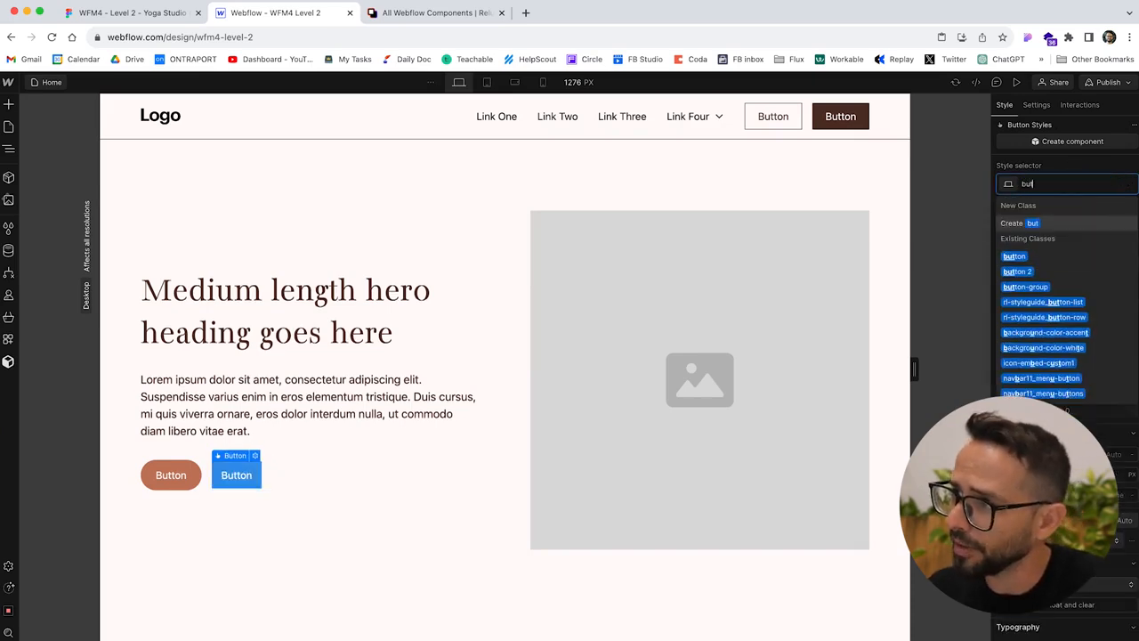
pyautogui.press('Return')
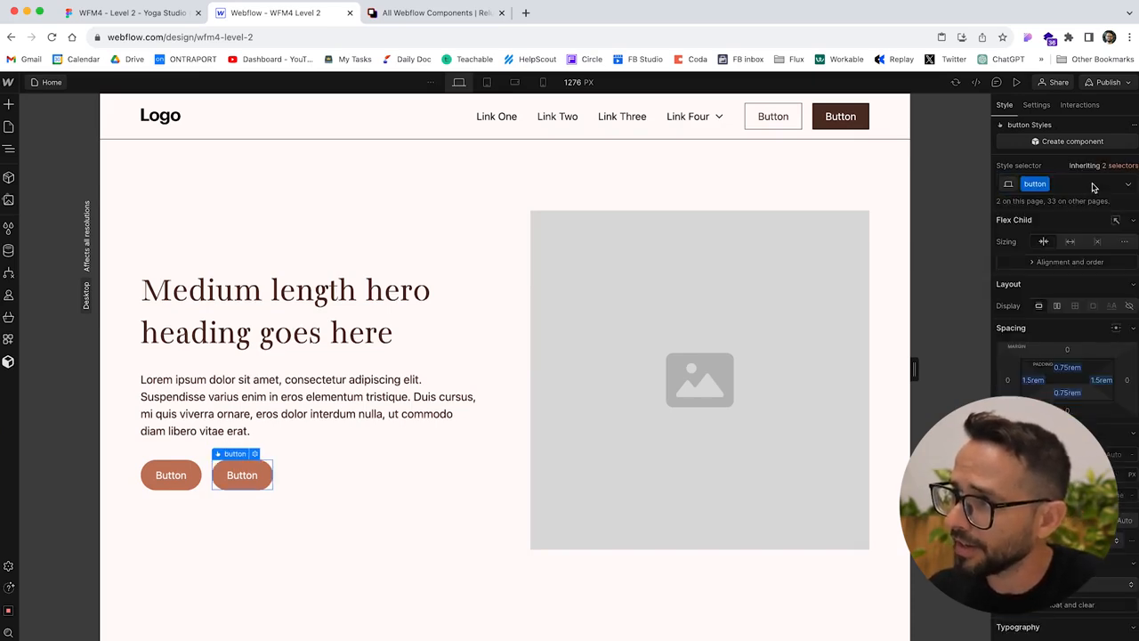
# - Add the is-secondary combo class to the hero's second button
pyautogui.click(1094, 184)
pyautogui.write('is')
pyautogui.press('Down')
pyautogui.press('Down')
pyautogui.press('Down')
pyautogui.press('Down')
pyautogui.press('Down')
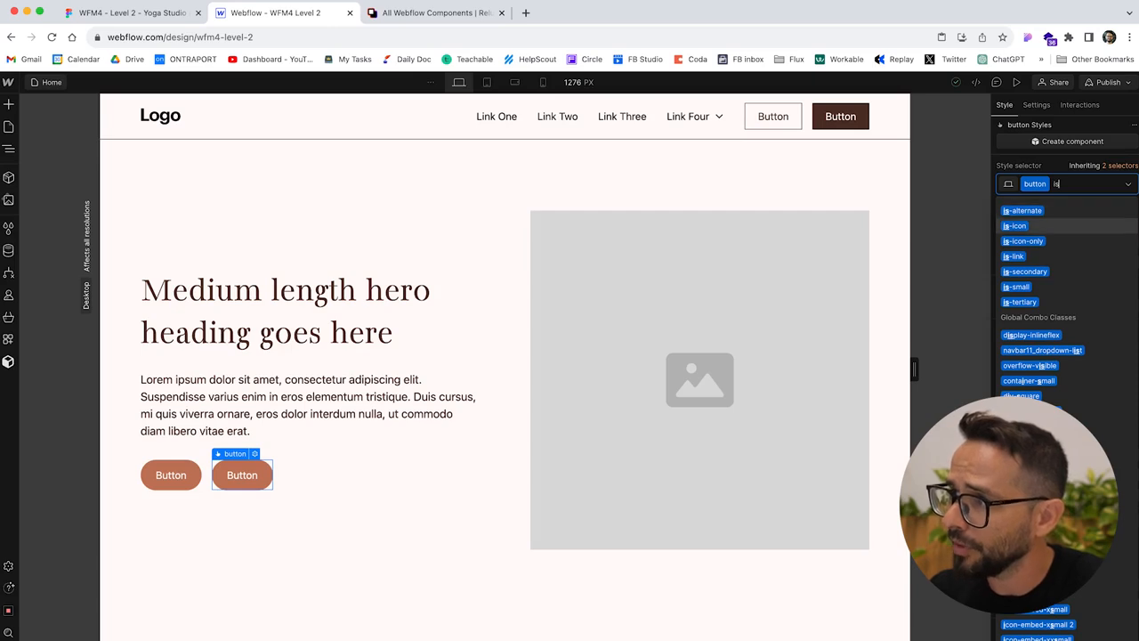
pyautogui.press('Return')
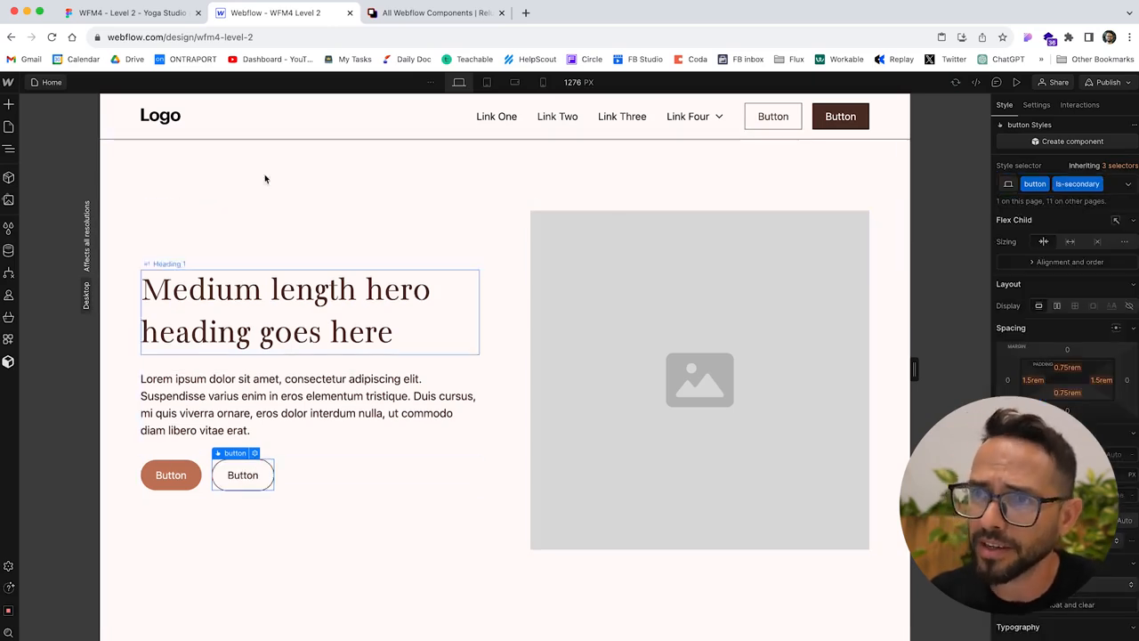
# - Inspect the section below the hero in Figma's Home design to identify its component, and return to Webflow
pyautogui.click(89, 14)
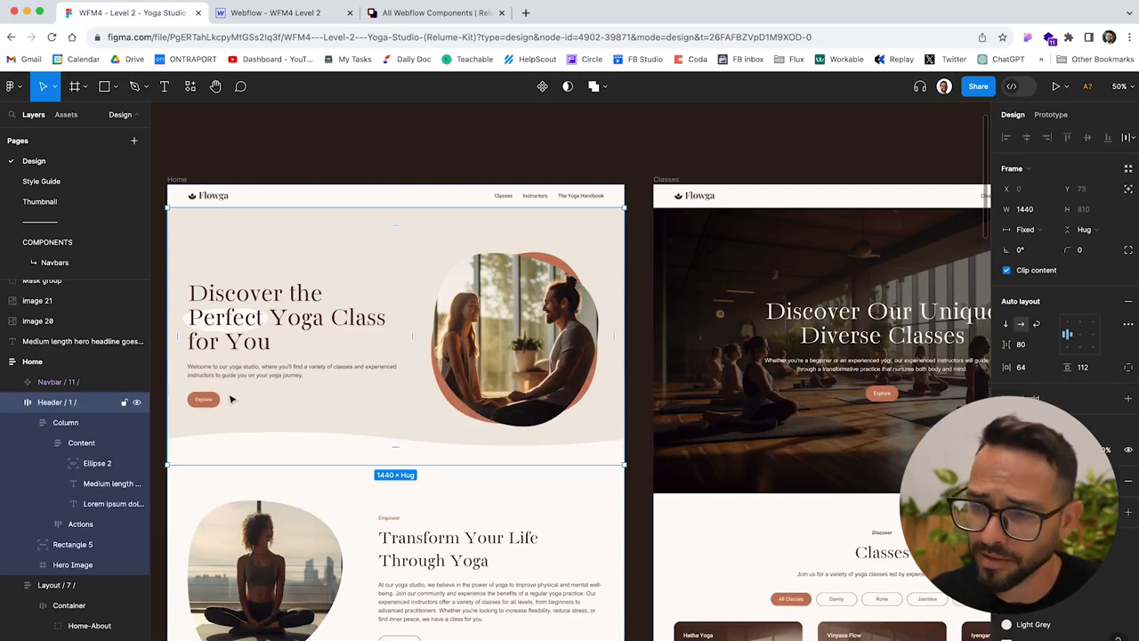
pyautogui.scroll(-5, 278, 283)
pyautogui.hscroll(-3, 278, 283)
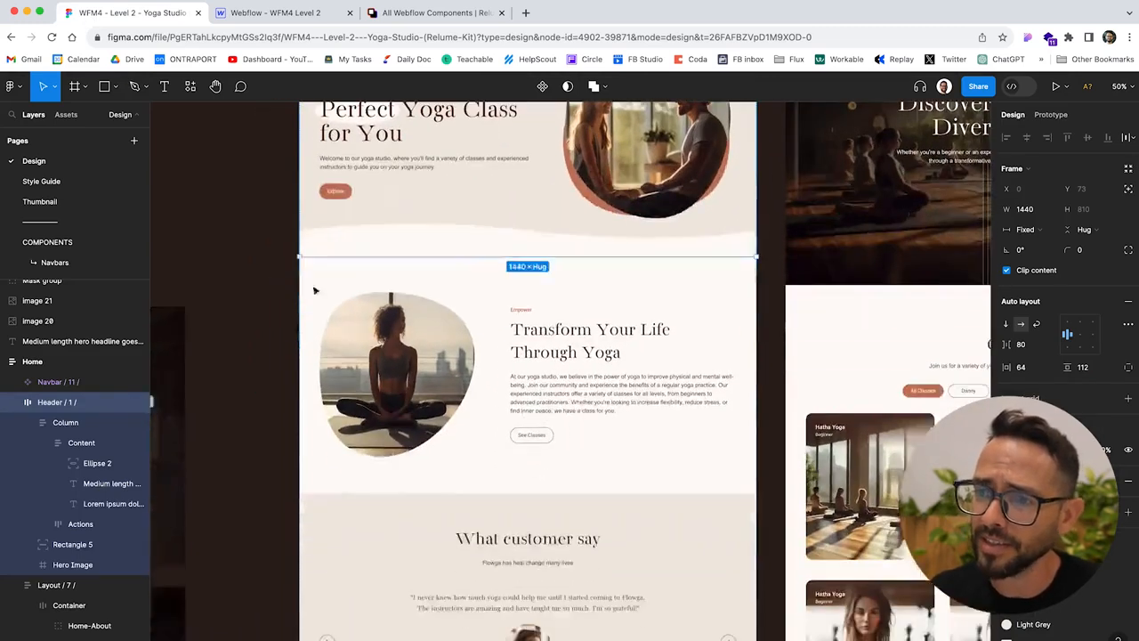
pyautogui.click(320, 288)
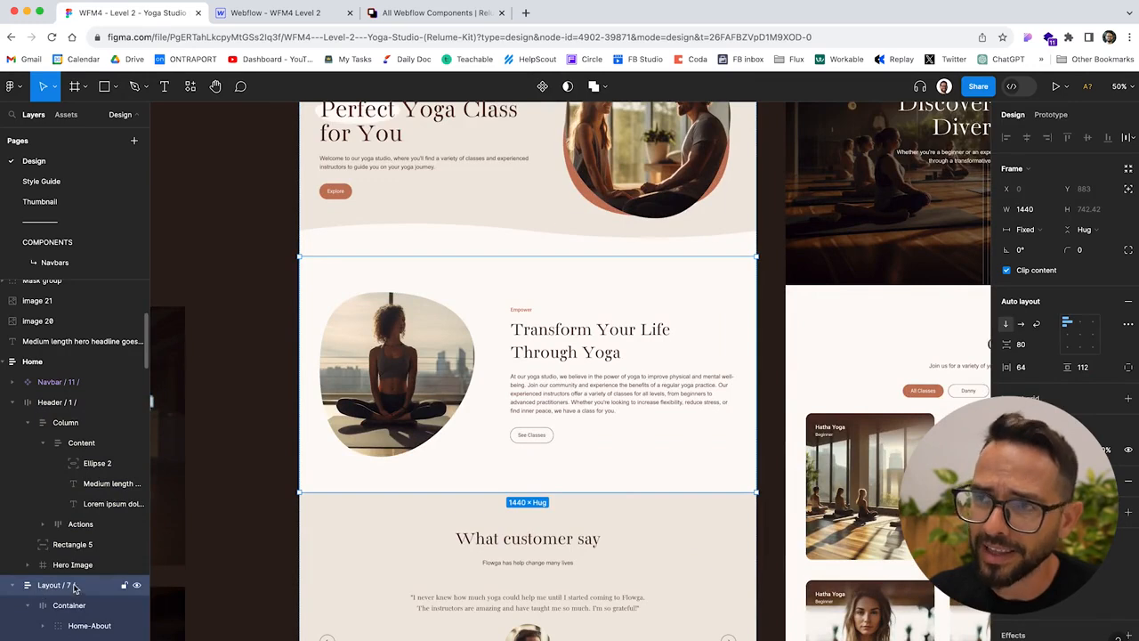
pyautogui.click(257, 13)
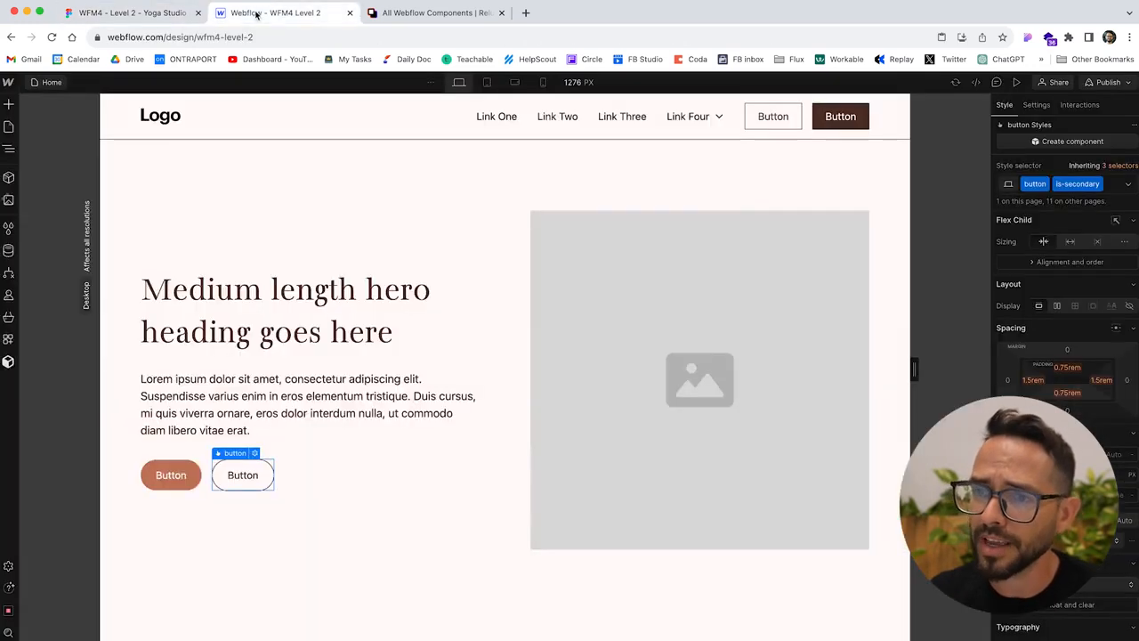
# - Search the Relume Library for "layout 7" and copy the Layout 7 component
pyautogui.click(8, 362)
pyautogui.click(96, 161)
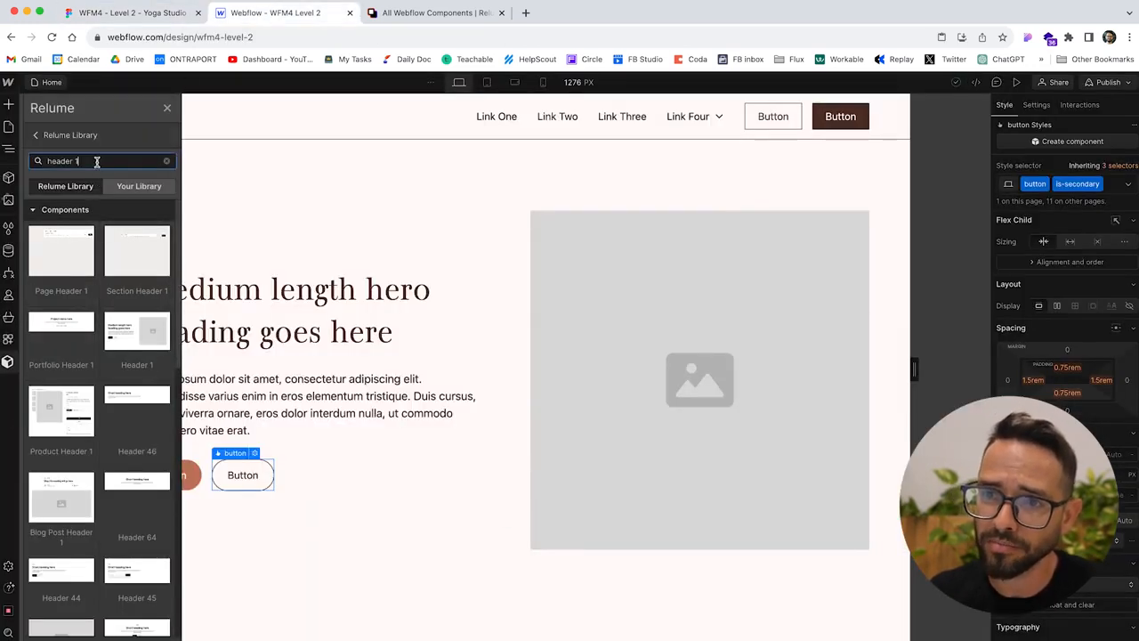
pyautogui.tripleClick(96, 161)
pyautogui.write('la')
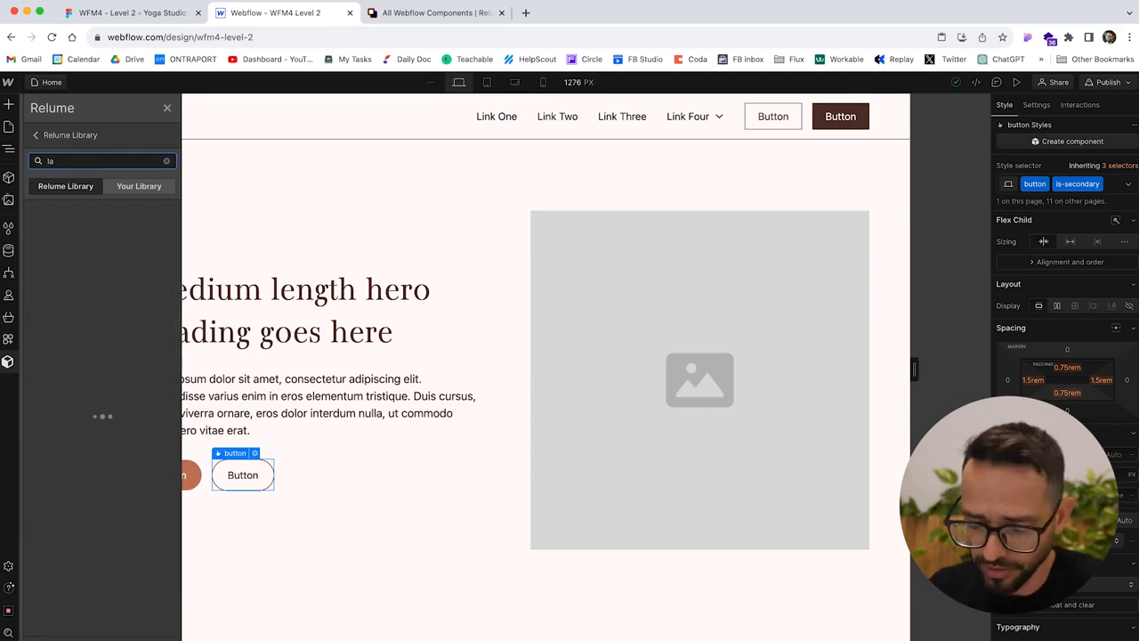
pyautogui.write('yout 7')
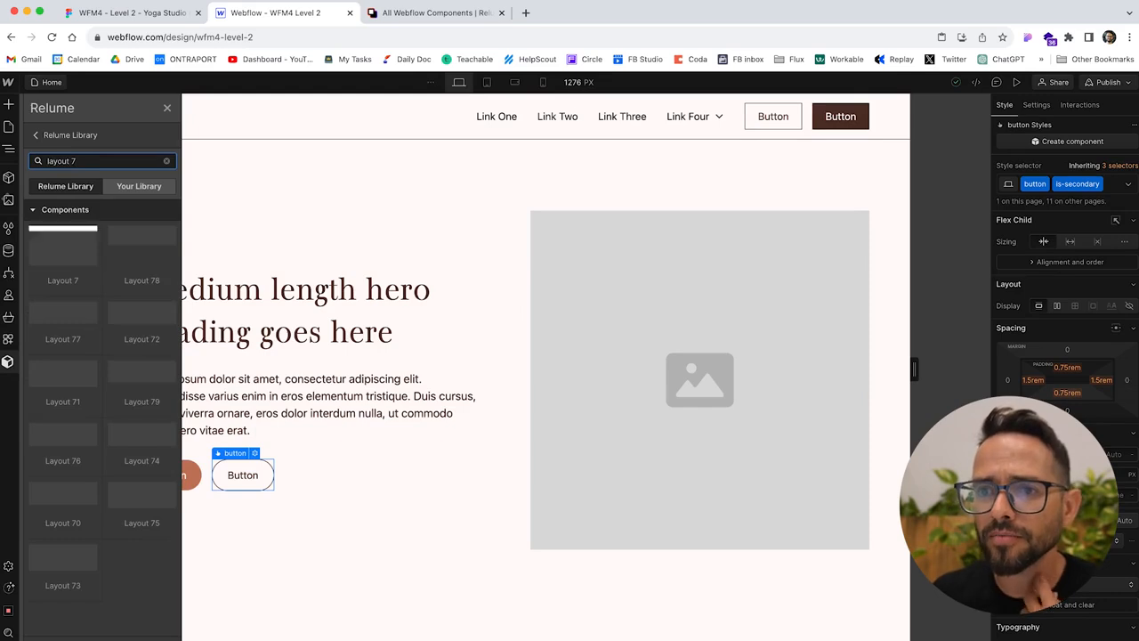
pyautogui.moveTo(60, 244)
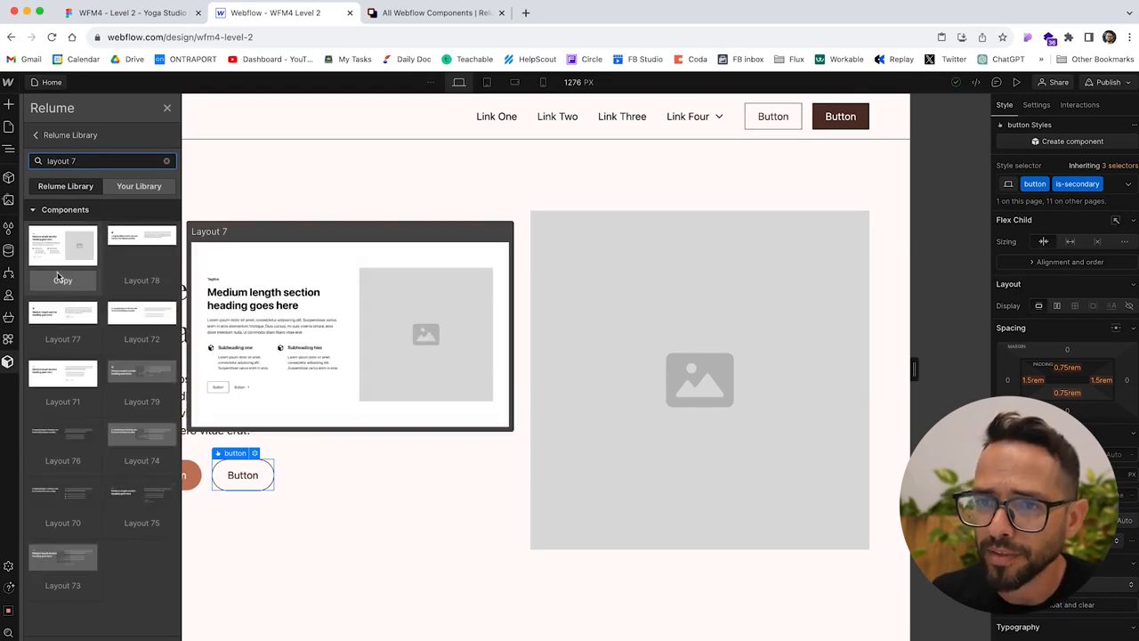
pyautogui.click(61, 280)
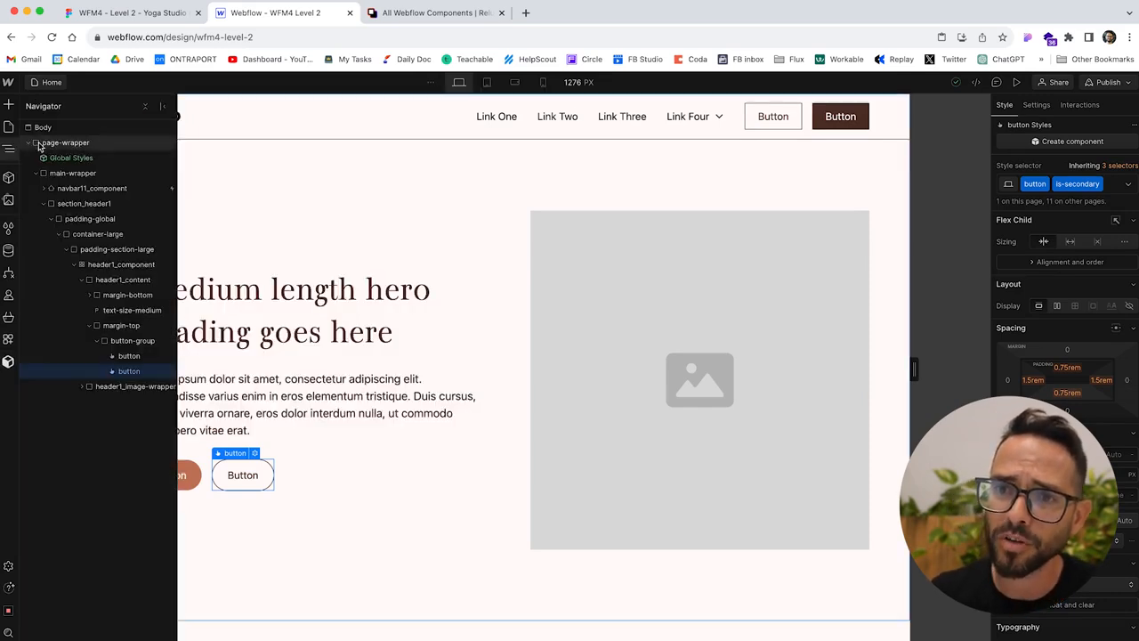
# - Paste the Layout 7 component into main-wrapper below section_header1 and select its layout7_item-list block
pyautogui.click(51, 204)
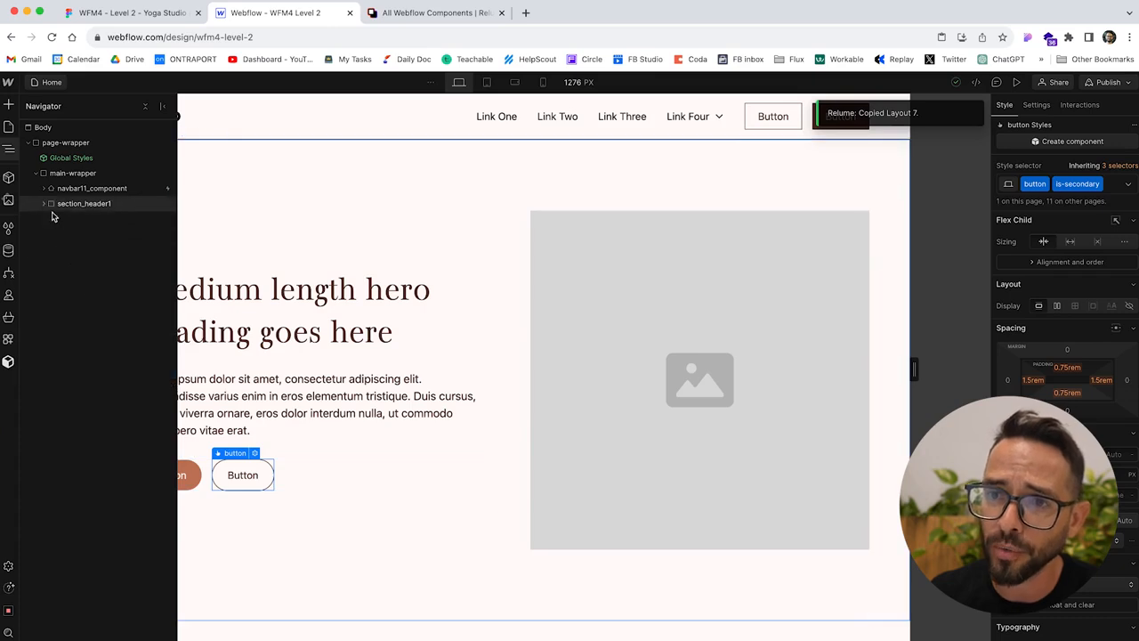
pyautogui.click(57, 176)
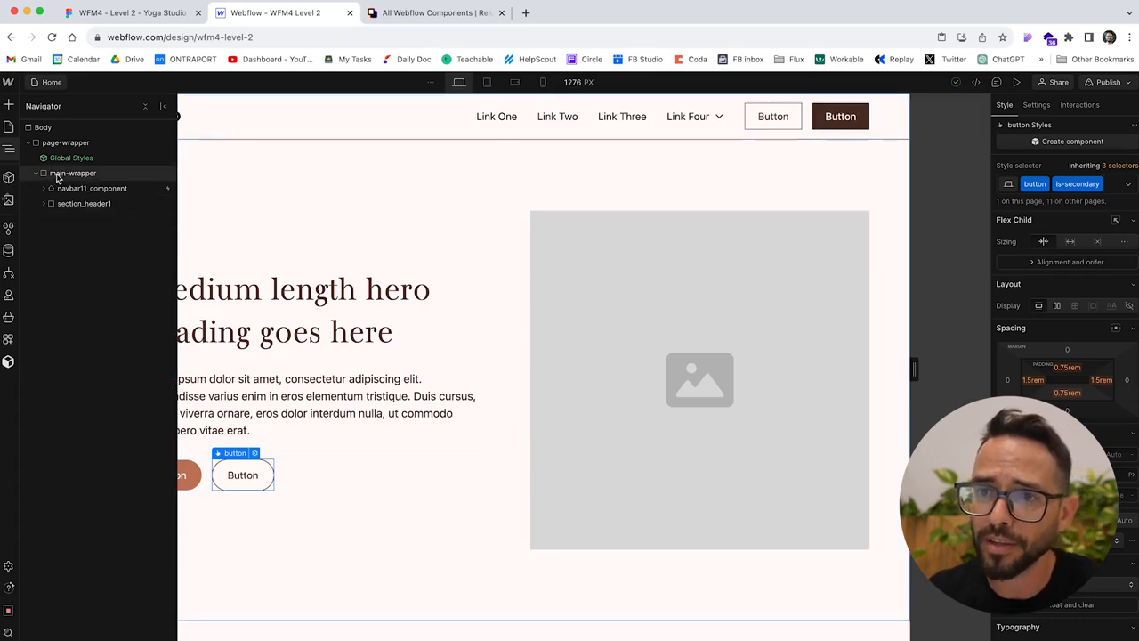
pyautogui.hotkey('ctrl', 'v')
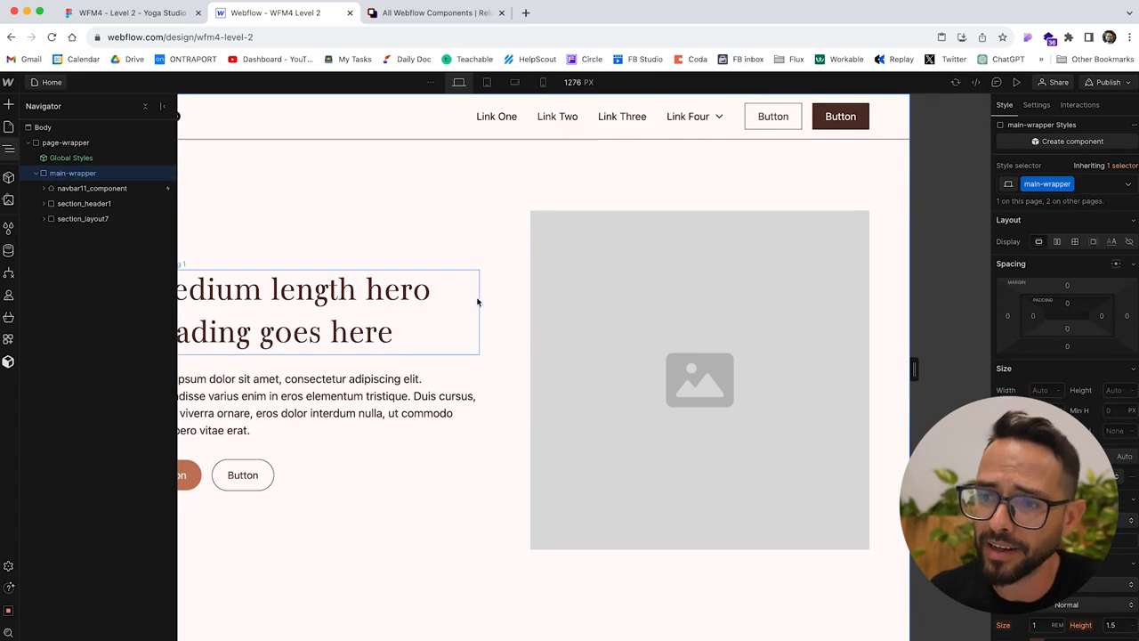
pyautogui.scroll(-5, 454, 293)
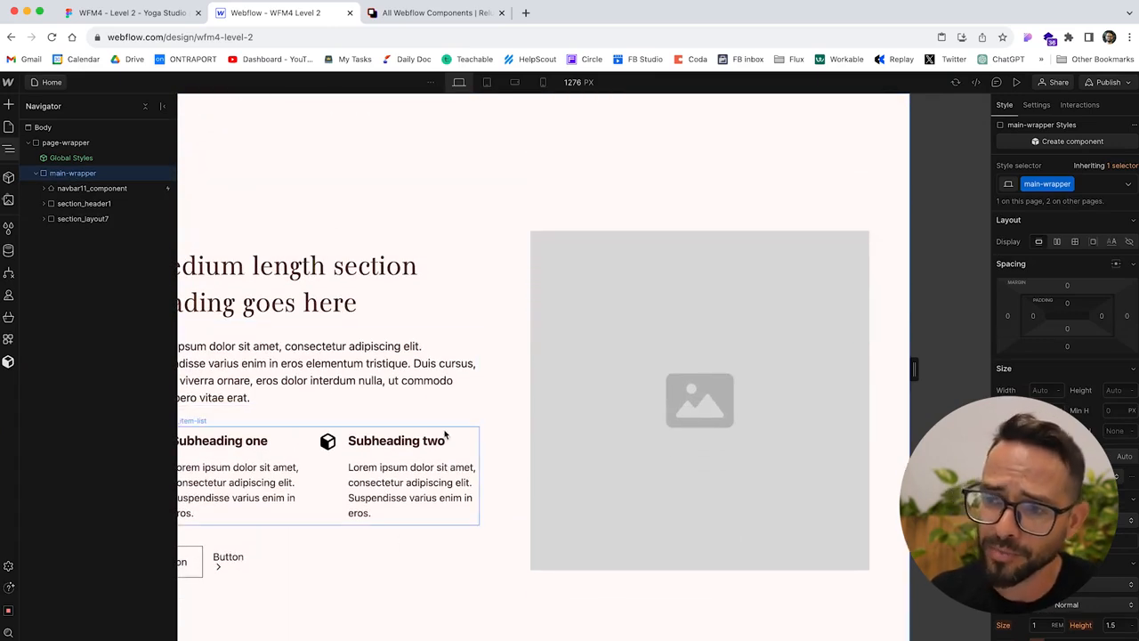
pyautogui.click(451, 435)
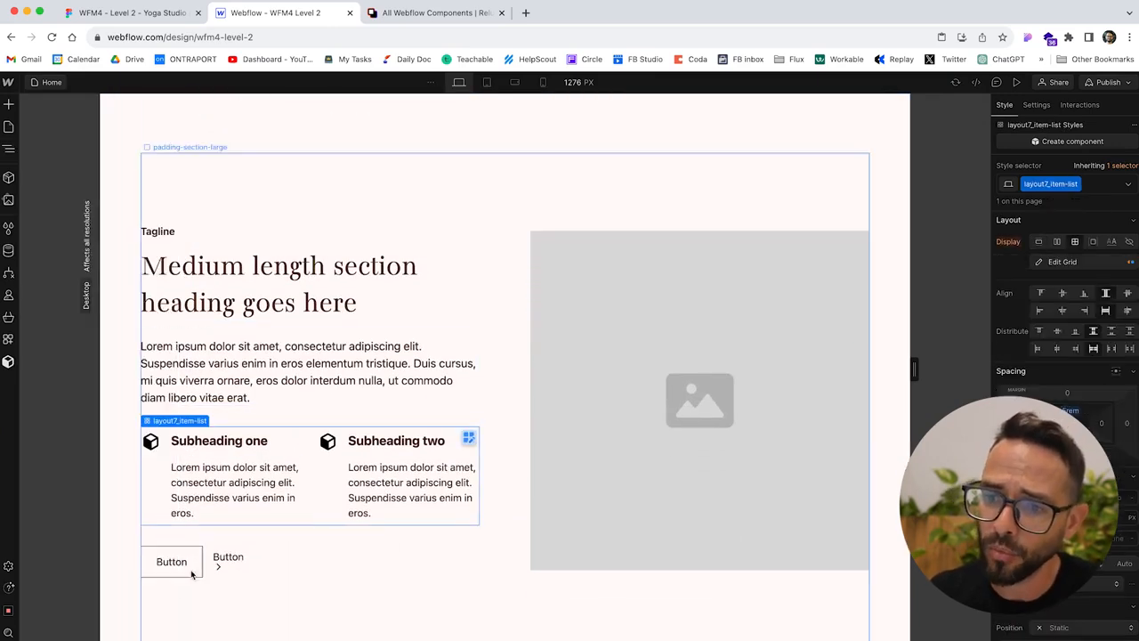
# - Inspect the "What customer say" section in Figma's Home design to identify its component, and return to Webflow
pyautogui.click(147, 13)
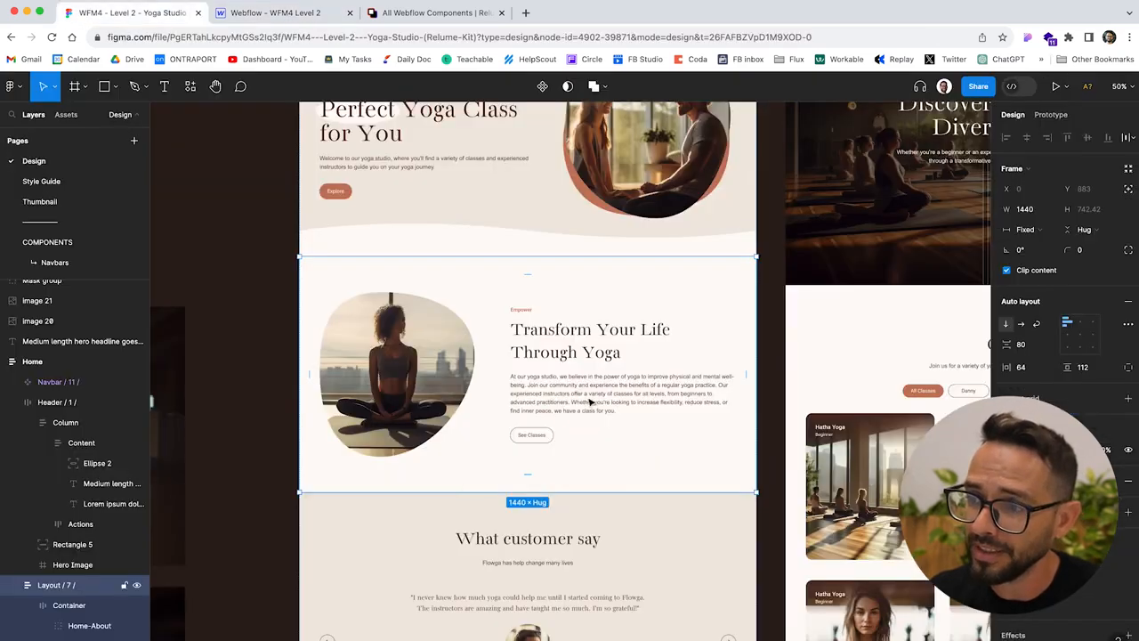
pyautogui.scroll(3, 534, 388)
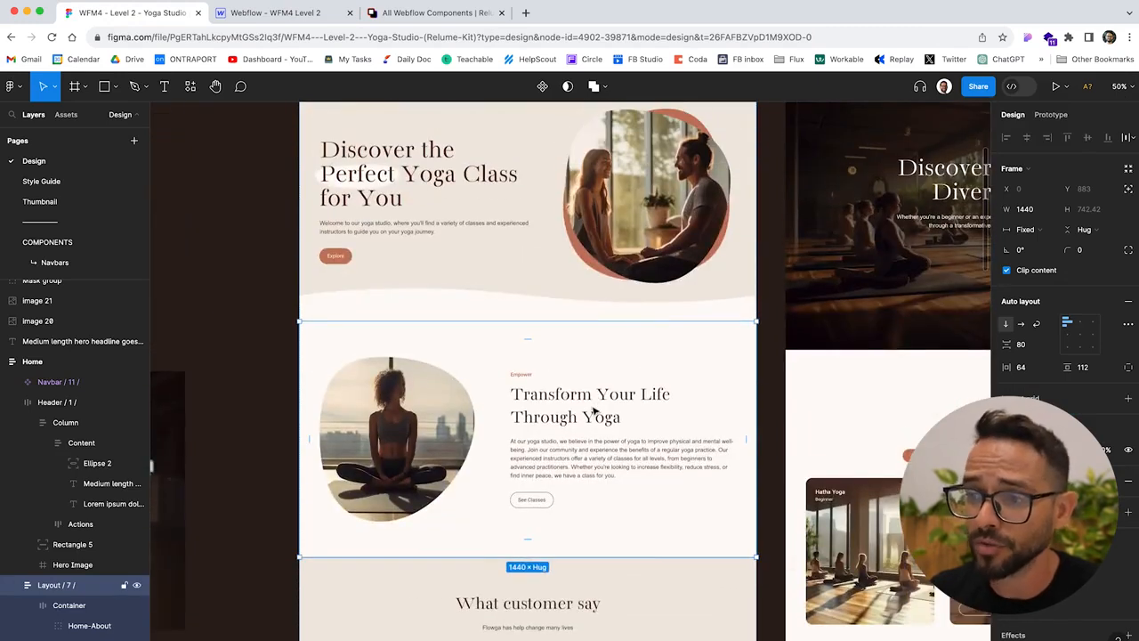
pyautogui.scroll(-10, 525, 430)
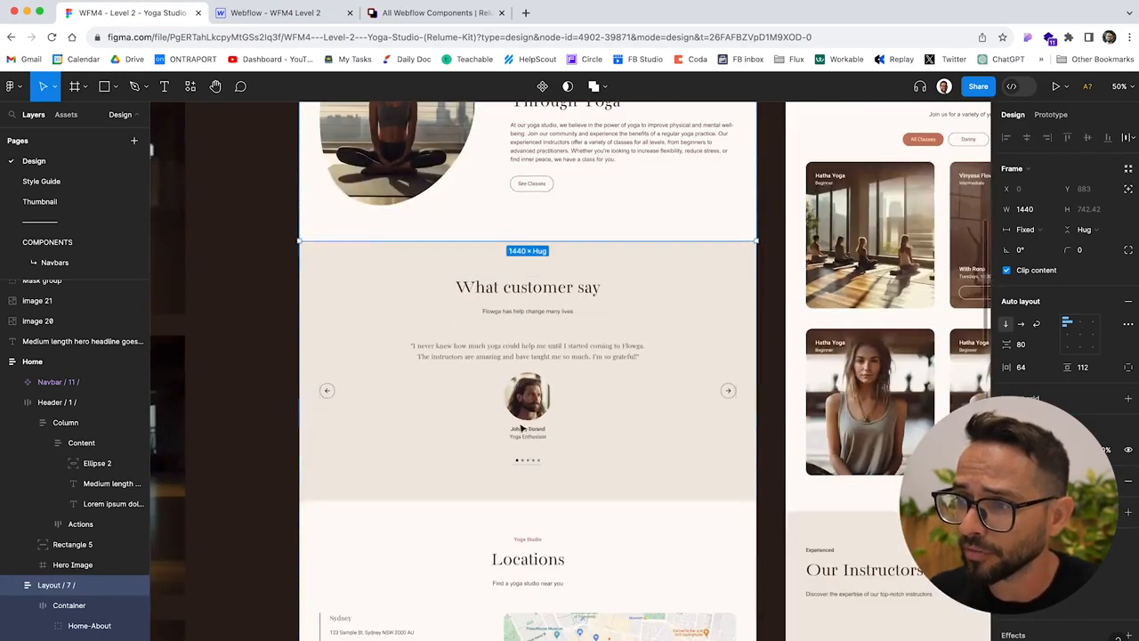
pyautogui.click(379, 296)
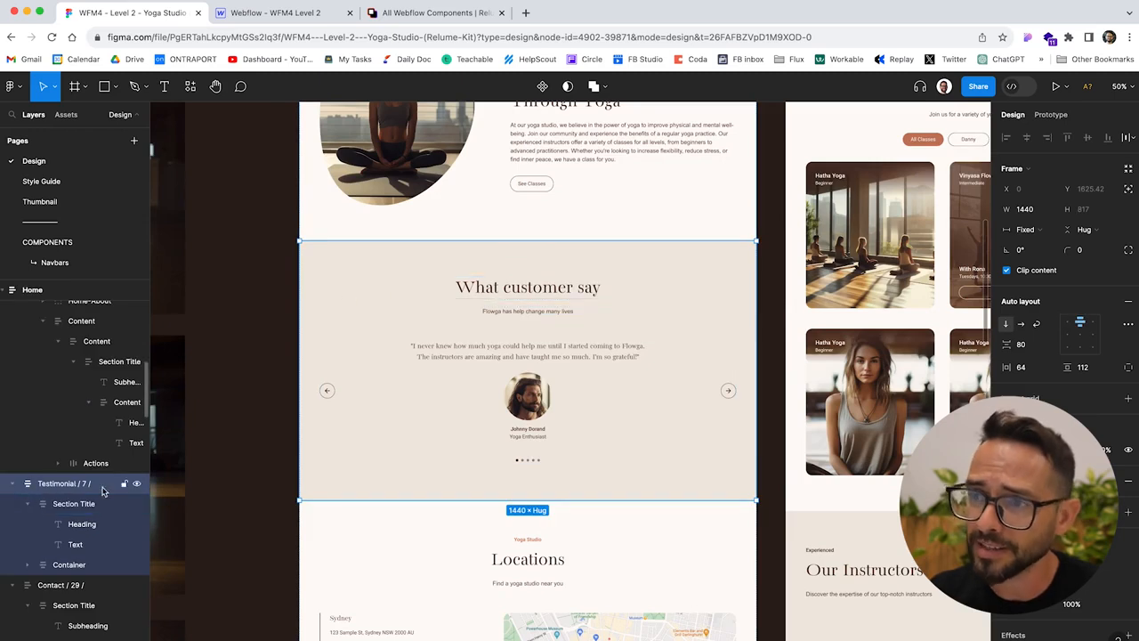
pyautogui.click(259, 12)
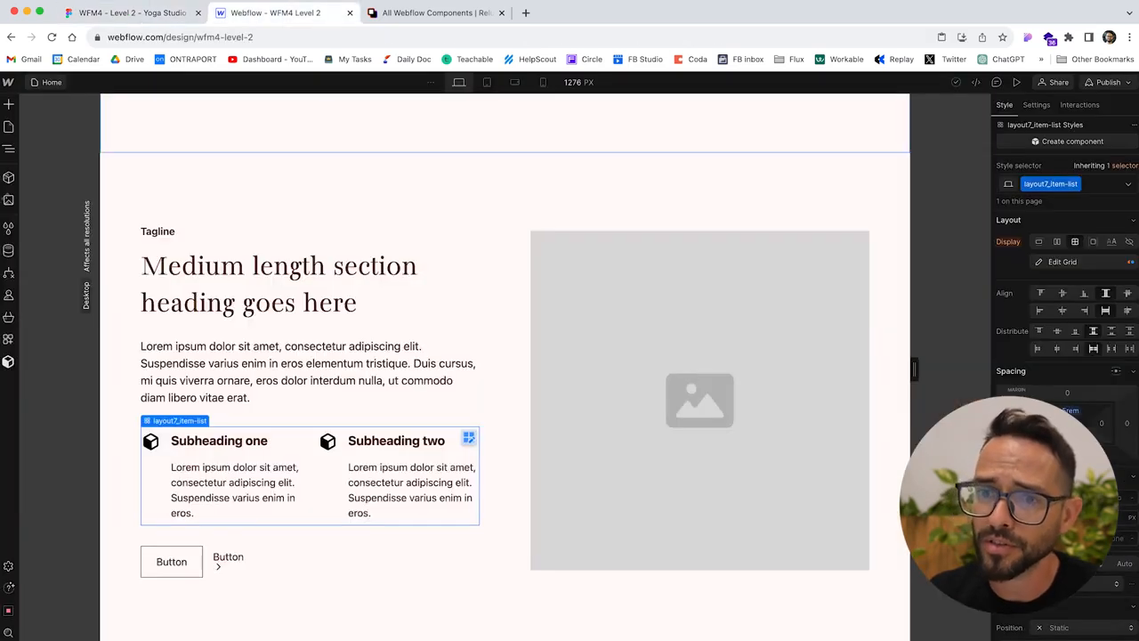
# - Search the Relume Library for "testimonial 7" and copy the Testimonial 7 component
pyautogui.click(7, 362)
pyautogui.tripleClick(88, 161)
pyautogui.write('testemonial 7')
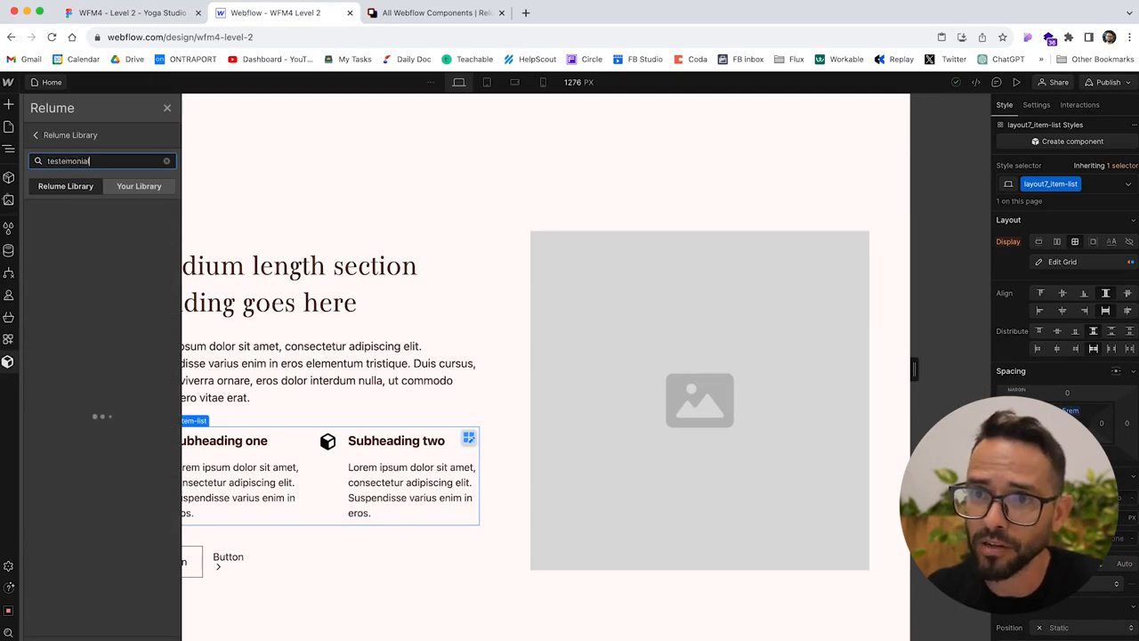
pyautogui.rightClick(64, 161)
pyautogui.click(127, 165)
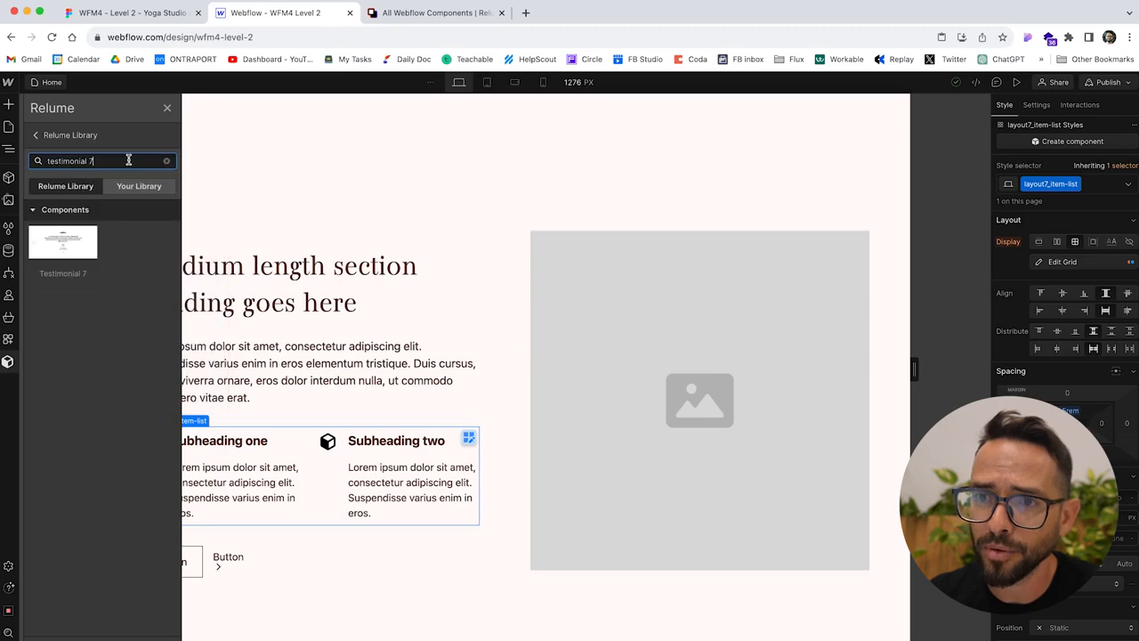
pyautogui.click(53, 274)
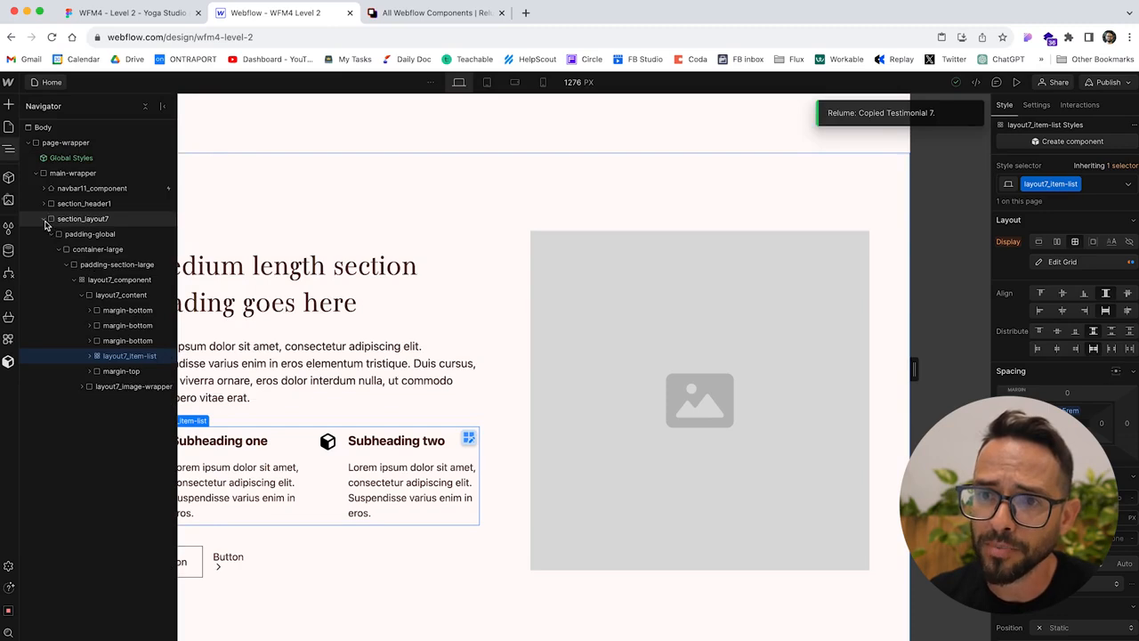
# - Collapse section_layout7 and paste the Testimonial 7 component into main-wrapper below it
pyautogui.click(45, 219)
pyautogui.click(64, 172)
pyautogui.press('super+v')
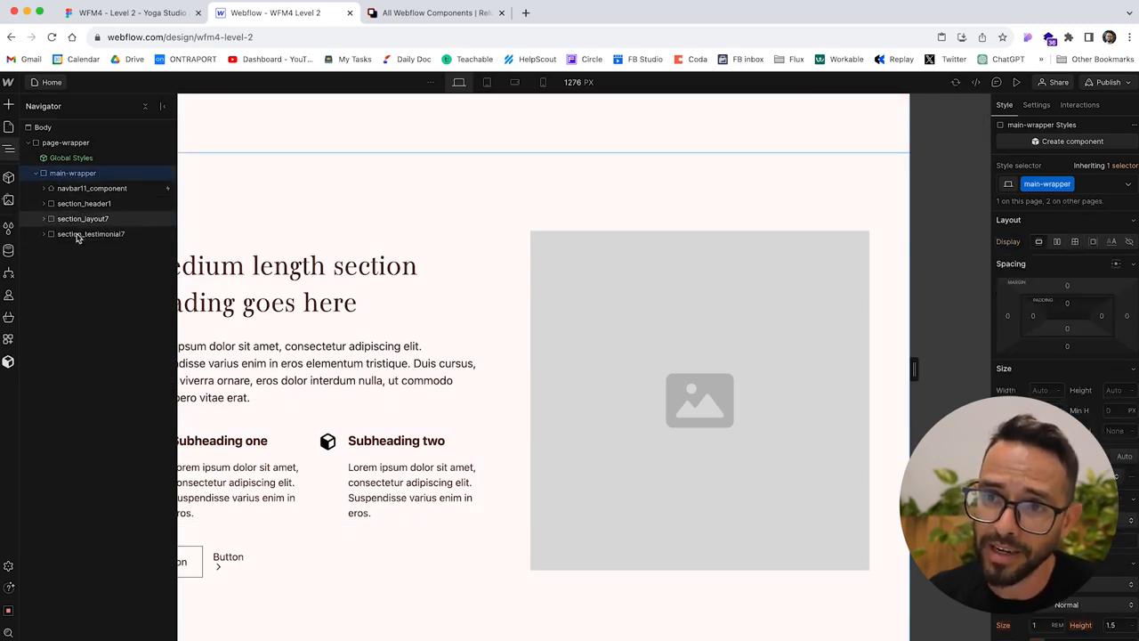
pyautogui.scroll(-5, 486, 326)
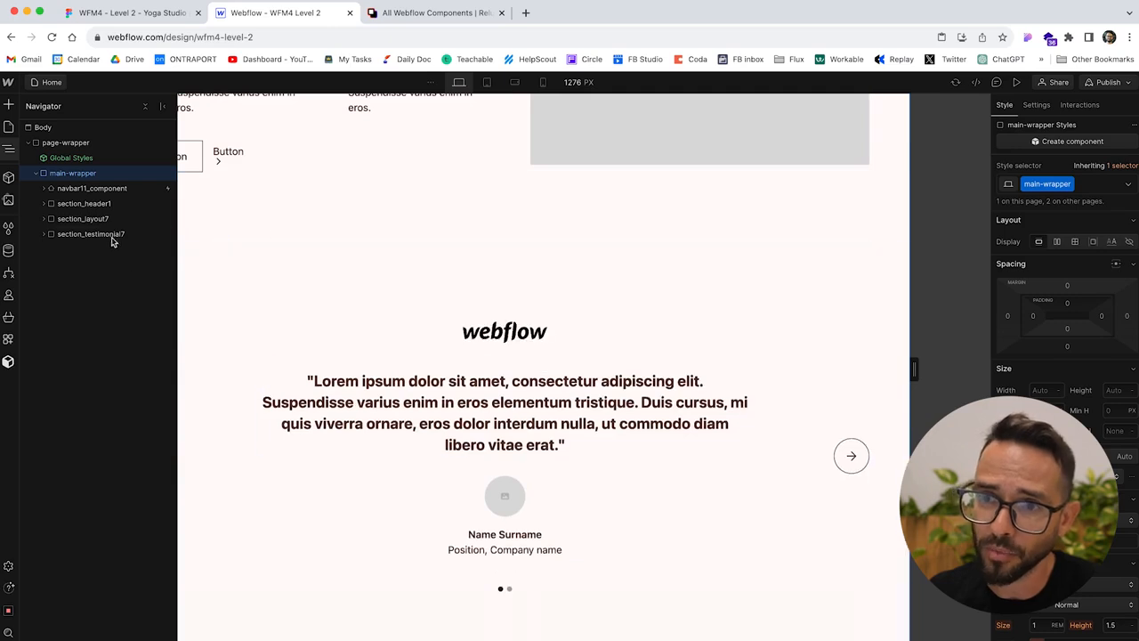
# - Inspect the Locations section in Figma's Home design to identify its component, and return to Webflow
pyautogui.click(134, 12)
pyautogui.scroll(-3, 381, 441)
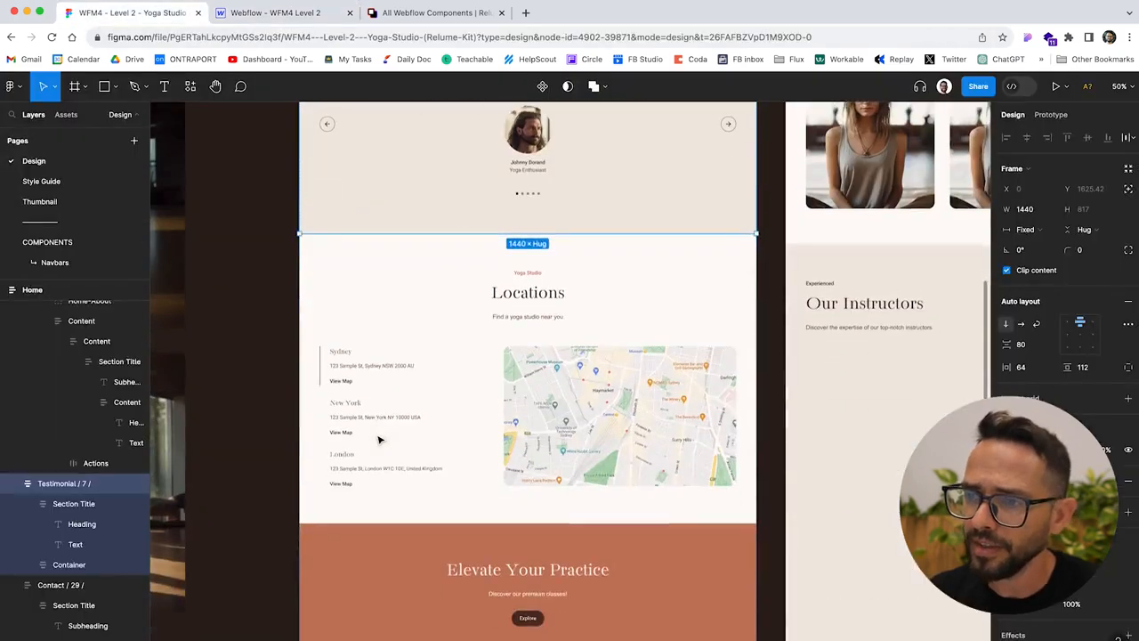
pyautogui.click(322, 248)
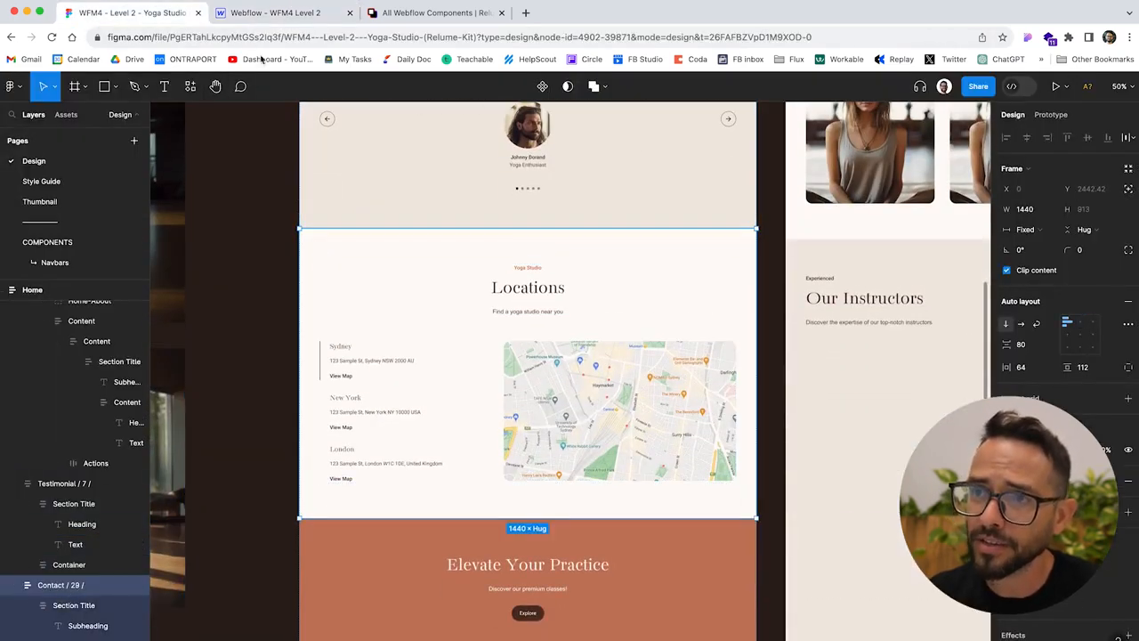
pyautogui.click(262, 14)
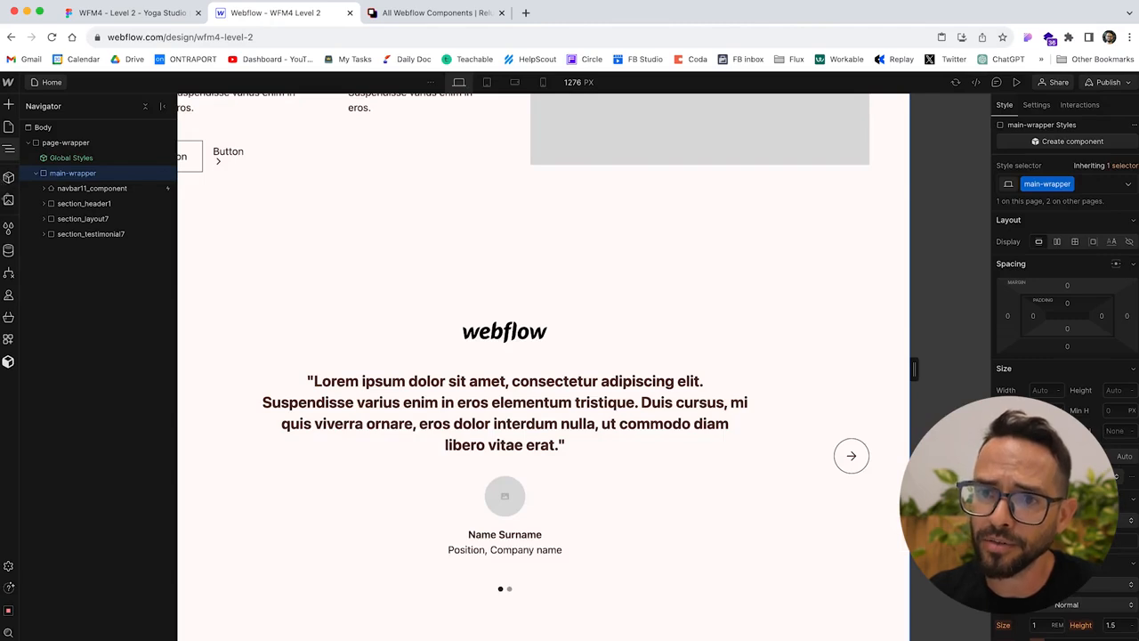
# - Find "contact 29" in the Relume Library, copy Contact 29, and paste it into main-wrapper below section_testimonial7
pyautogui.click(9, 362)
pyautogui.tripleClick(101, 160)
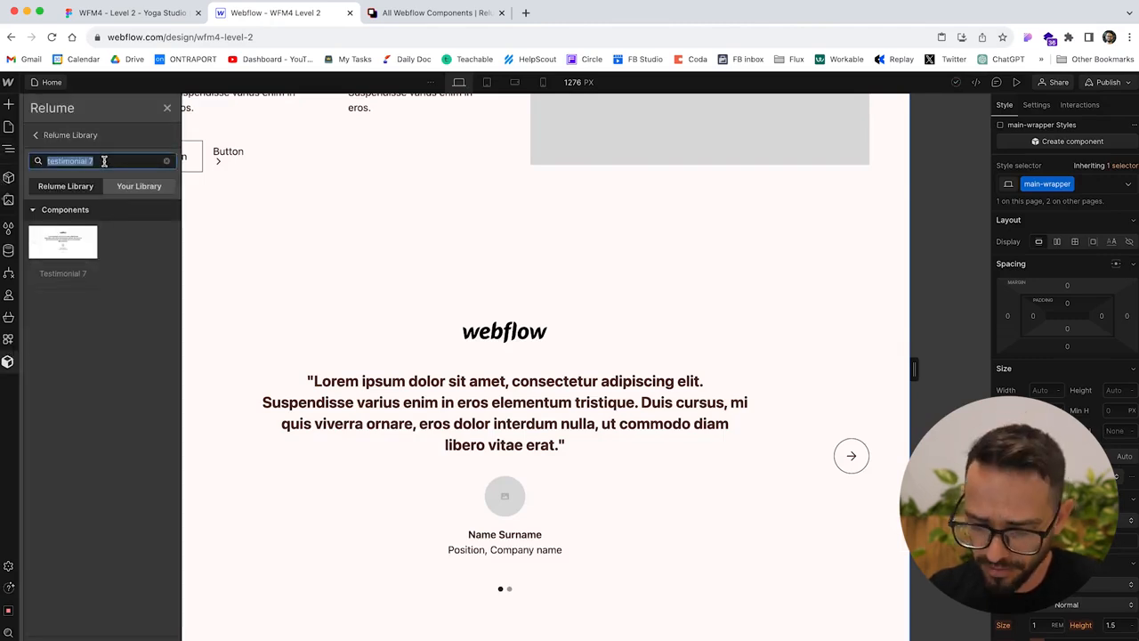
pyautogui.write('contact')
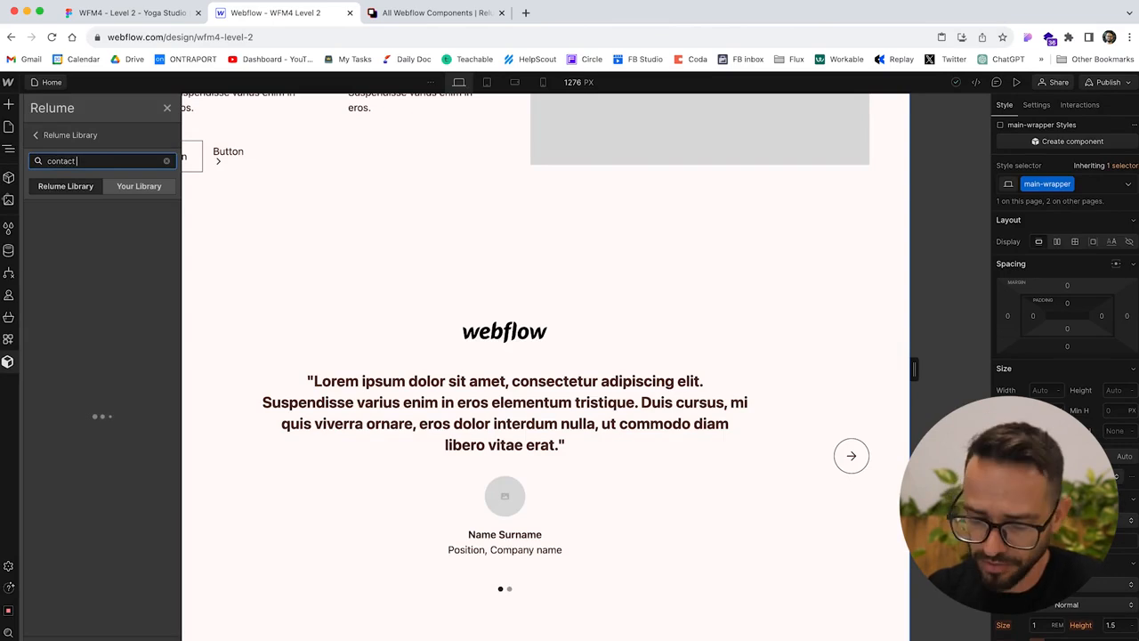
pyautogui.write(' 29')
pyautogui.click(63, 288)
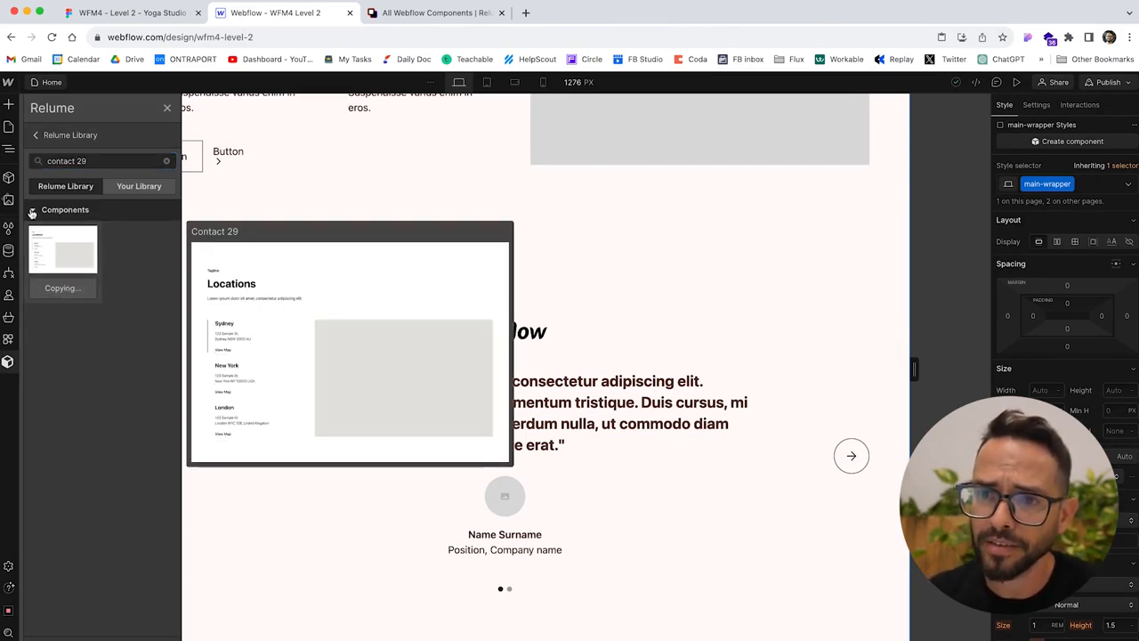
pyautogui.click(9, 148)
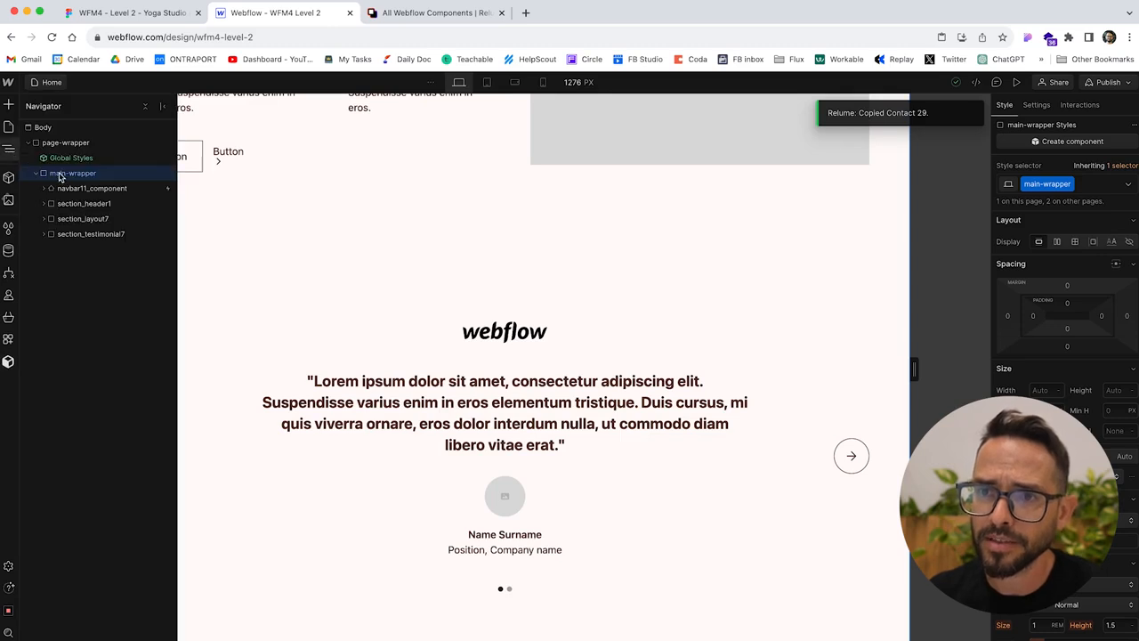
pyautogui.press('super+v')
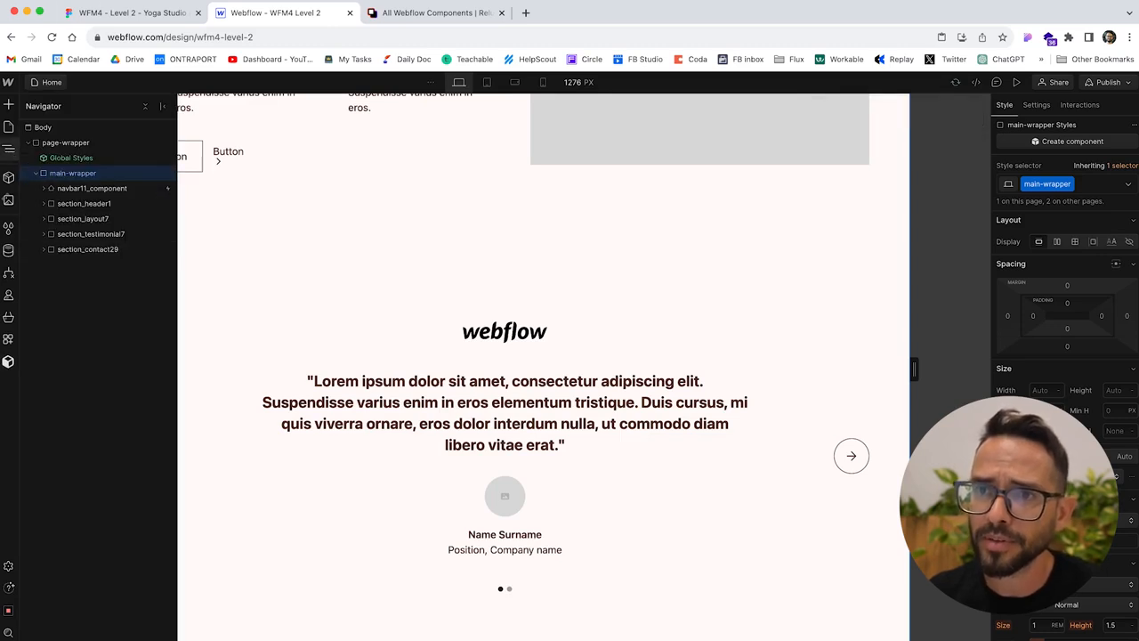
# - Inspect the "Elevate Your Practice" section in Figma's Home design to identify its component, and return to Webflow
pyautogui.click(89, 15)
pyautogui.scroll(-5, 412, 347)
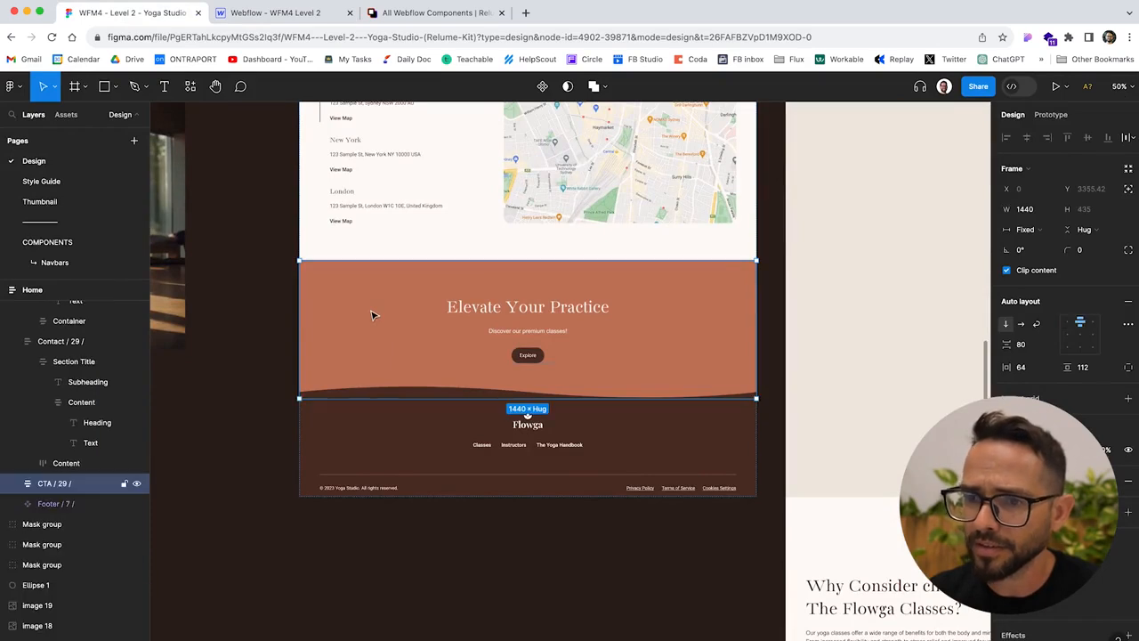
pyautogui.click(276, 12)
# - Search the Relume Library for "cta 29" and copy the CTA 29 component
pyautogui.click(8, 362)
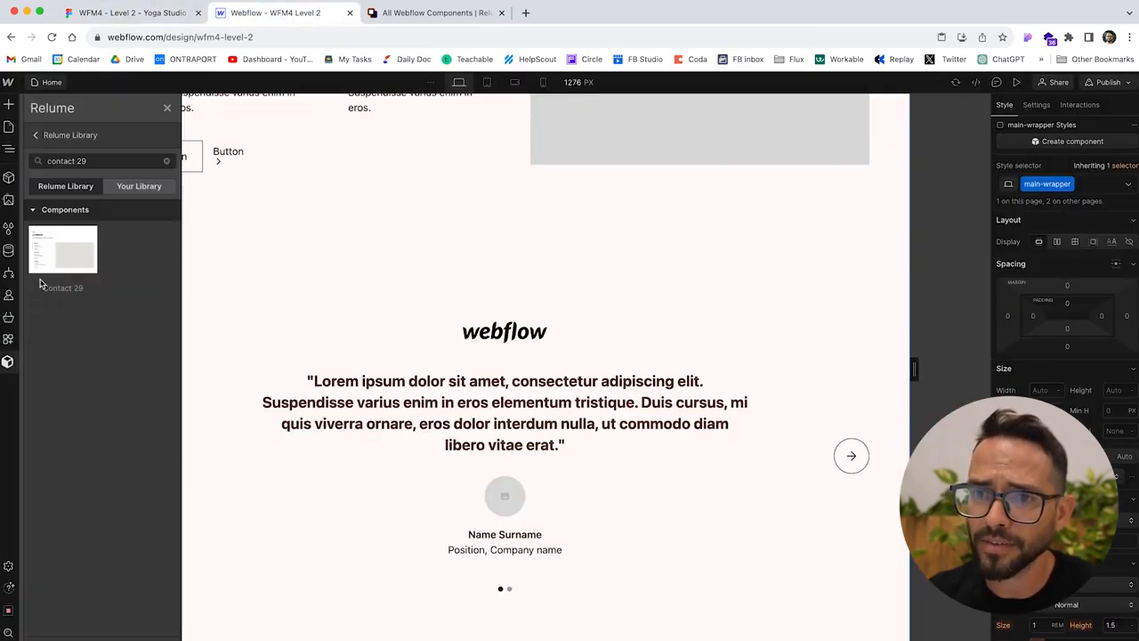
pyautogui.tripleClick(92, 160)
pyautogui.write('cta 28')
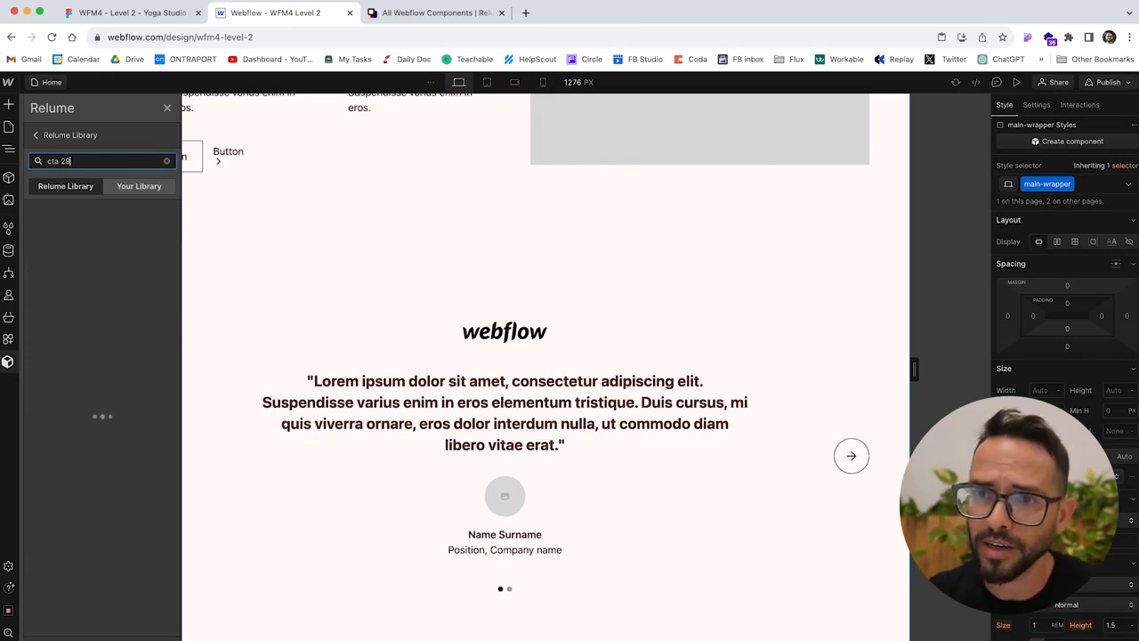
pyautogui.press('BackSpace')
pyautogui.write('9')
pyautogui.click(63, 261)
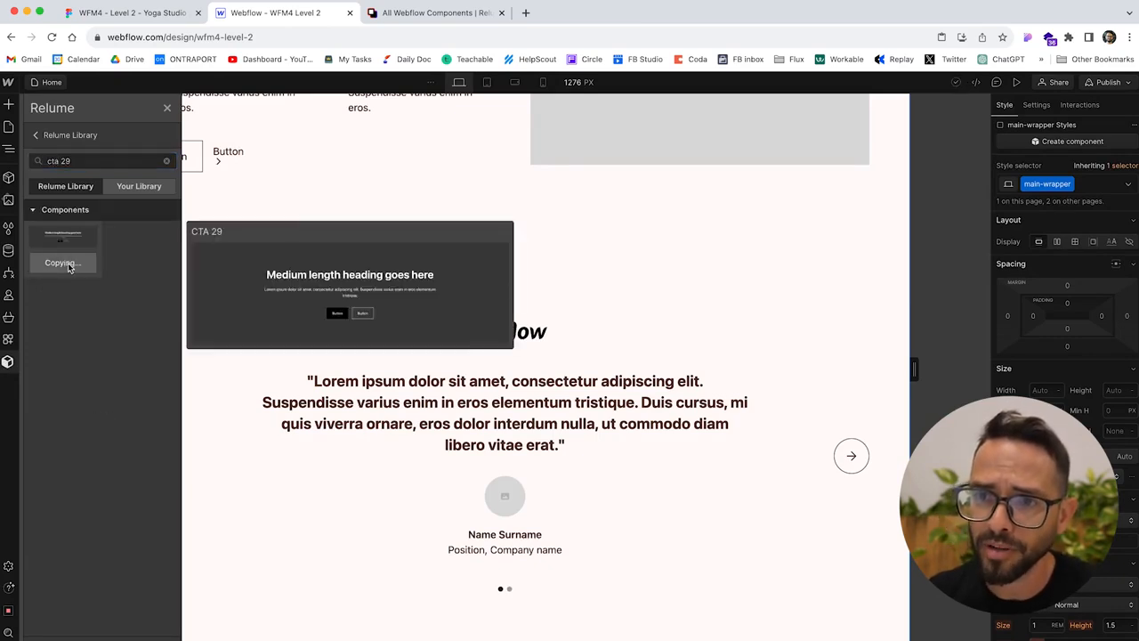
# - Look up "cta 29" in the component search on the Relume Library website
pyautogui.click(434, 18)
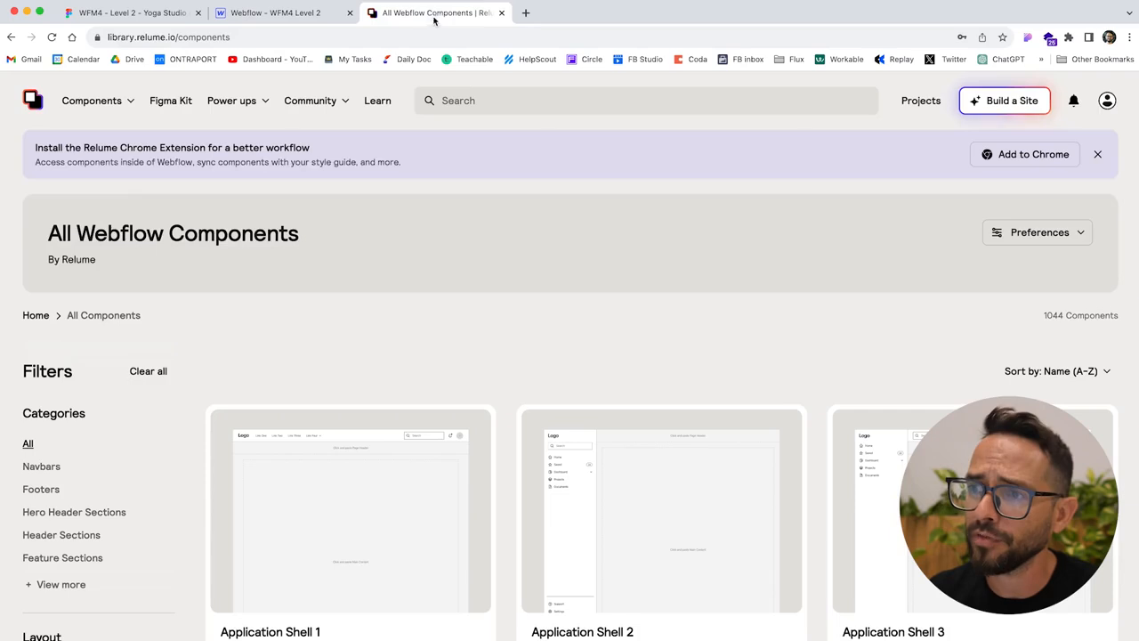
pyautogui.click(559, 98)
pyautogui.write('cta 29')
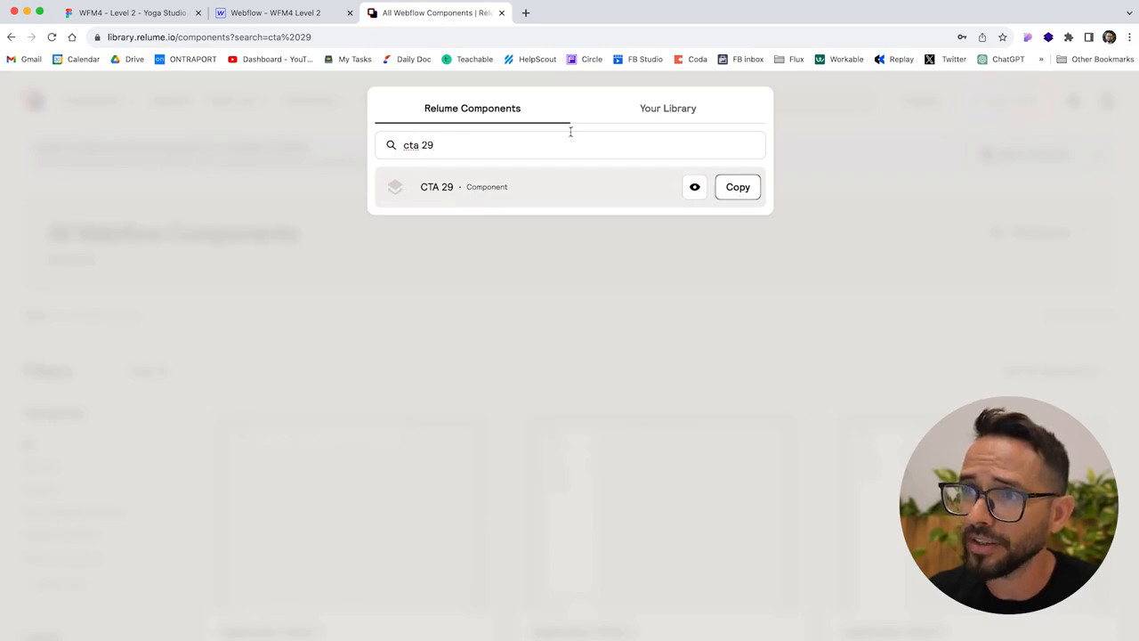
# - Return to Webflow and paste the copied CTA 29 component into main-wrapper below section_contact29
pyautogui.click(117, 15)
pyautogui.click(277, 13)
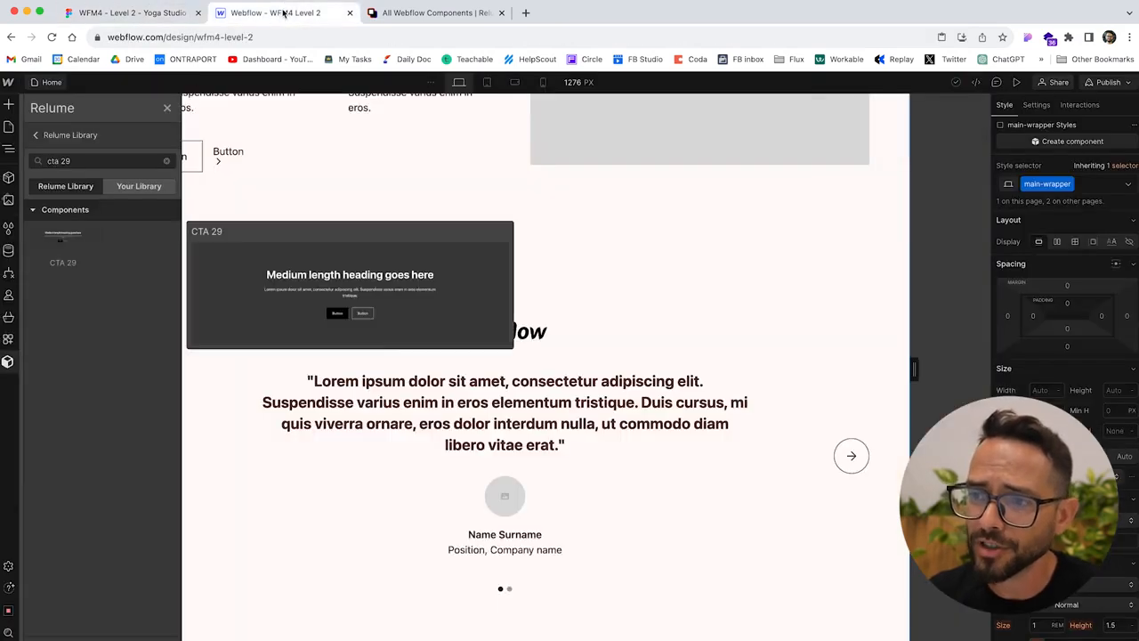
pyautogui.click(8, 148)
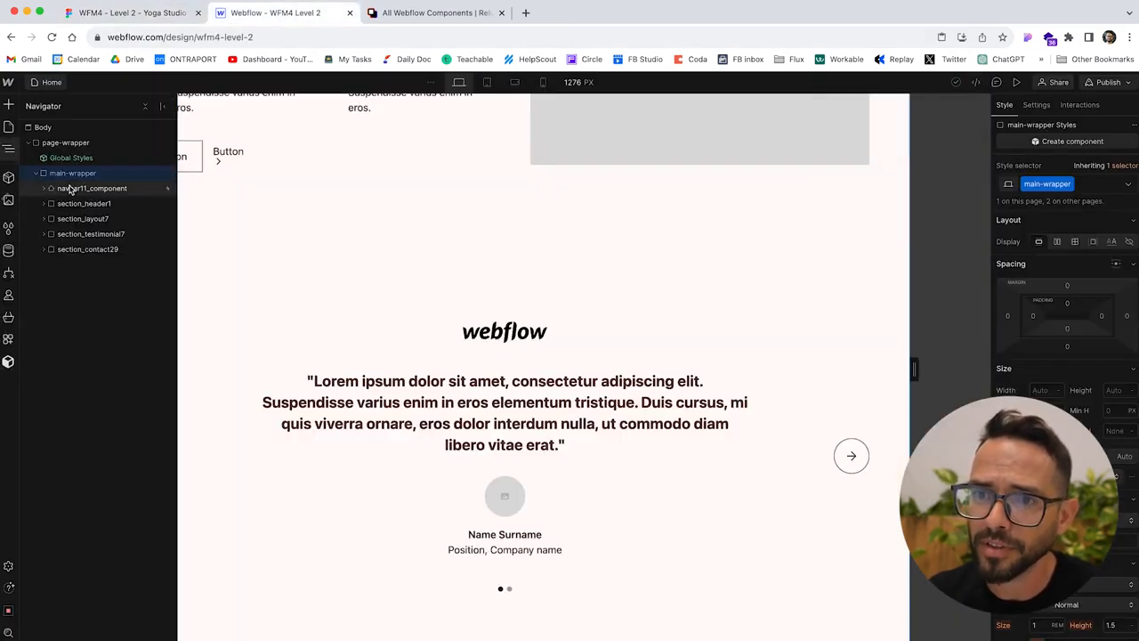
pyautogui.scroll(-10, 298, 241)
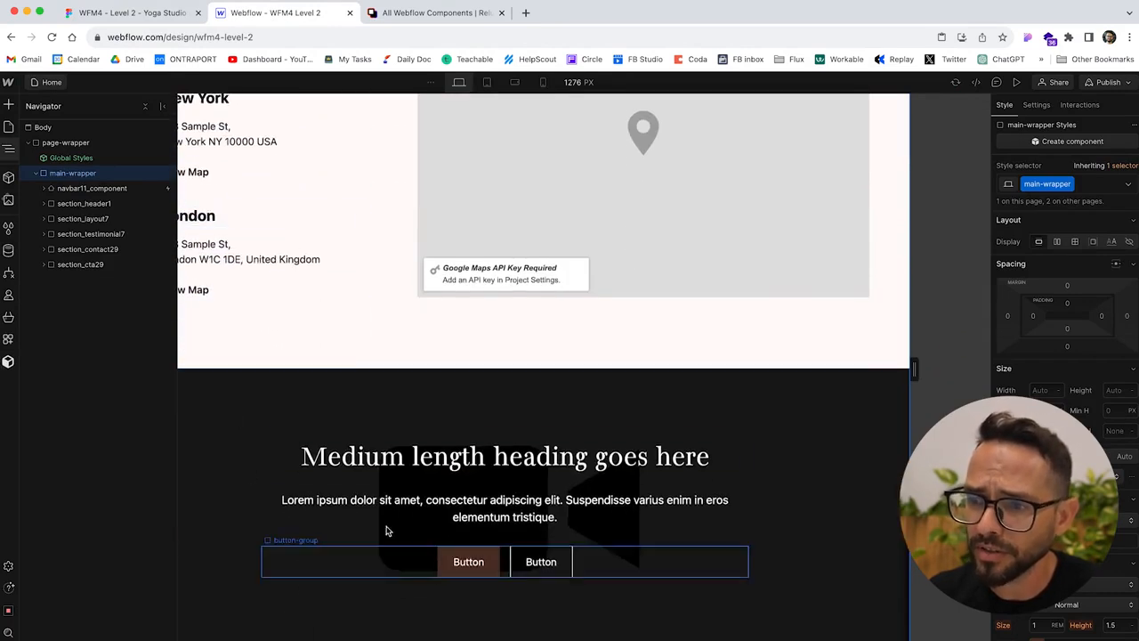
# - Inspect the footer in Figma's Home design to identify its component, and return to Webflow
pyautogui.click(131, 13)
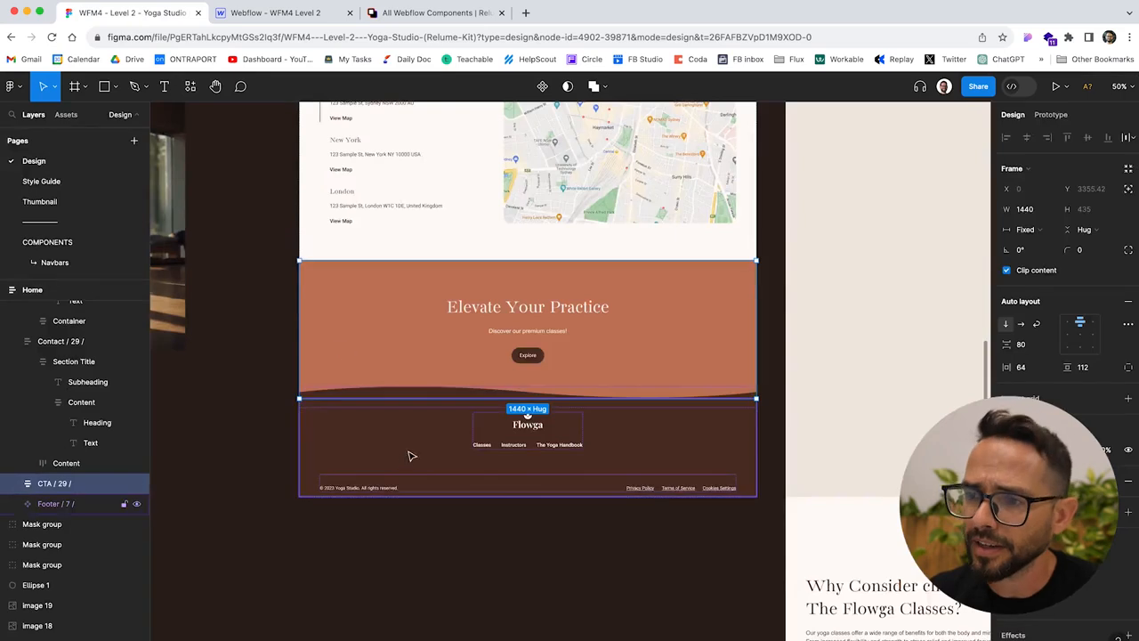
pyautogui.click(333, 434)
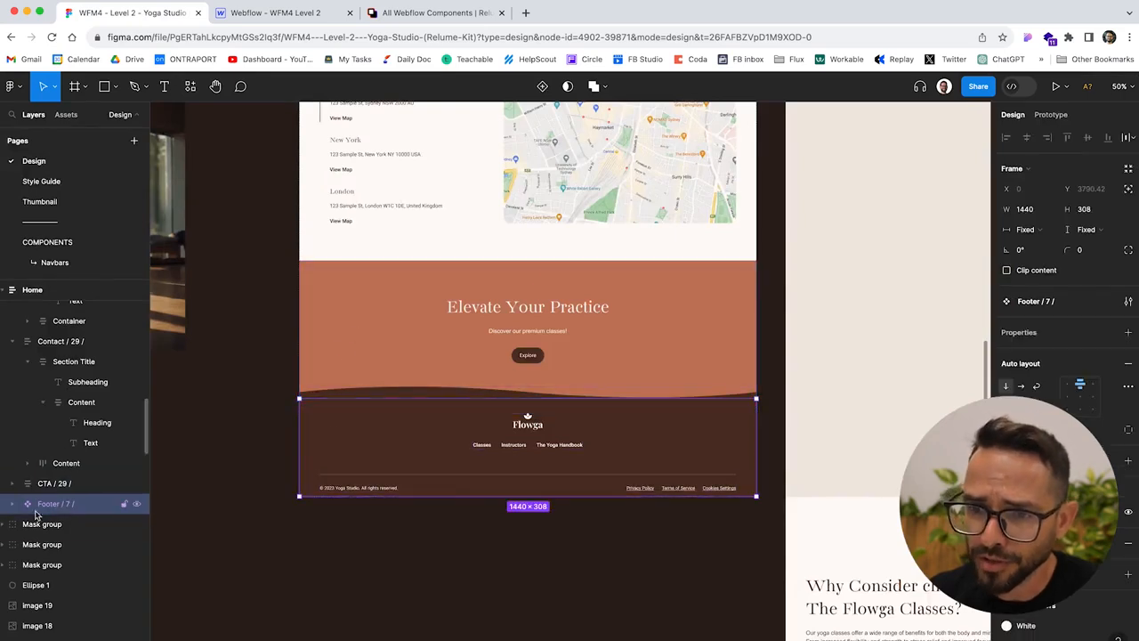
pyautogui.click(254, 14)
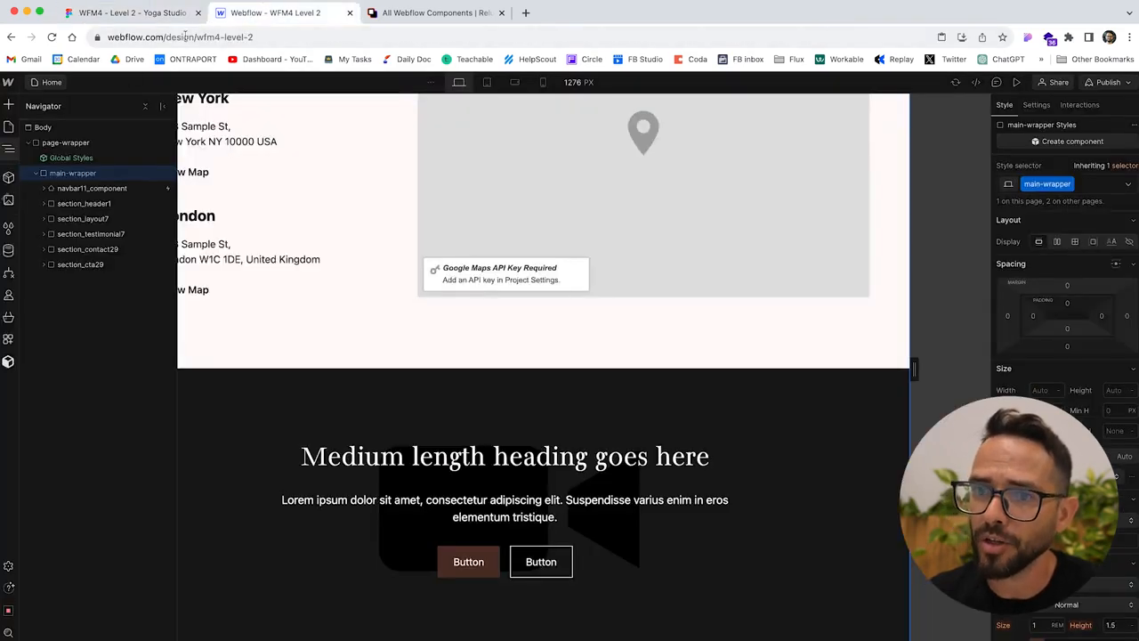
# - Search the Relume Library for "footer 7" and copy the Footer 7 component
pyautogui.click(7, 363)
pyautogui.click(109, 161)
pyautogui.press('super+a')
pyautogui.write('foot')
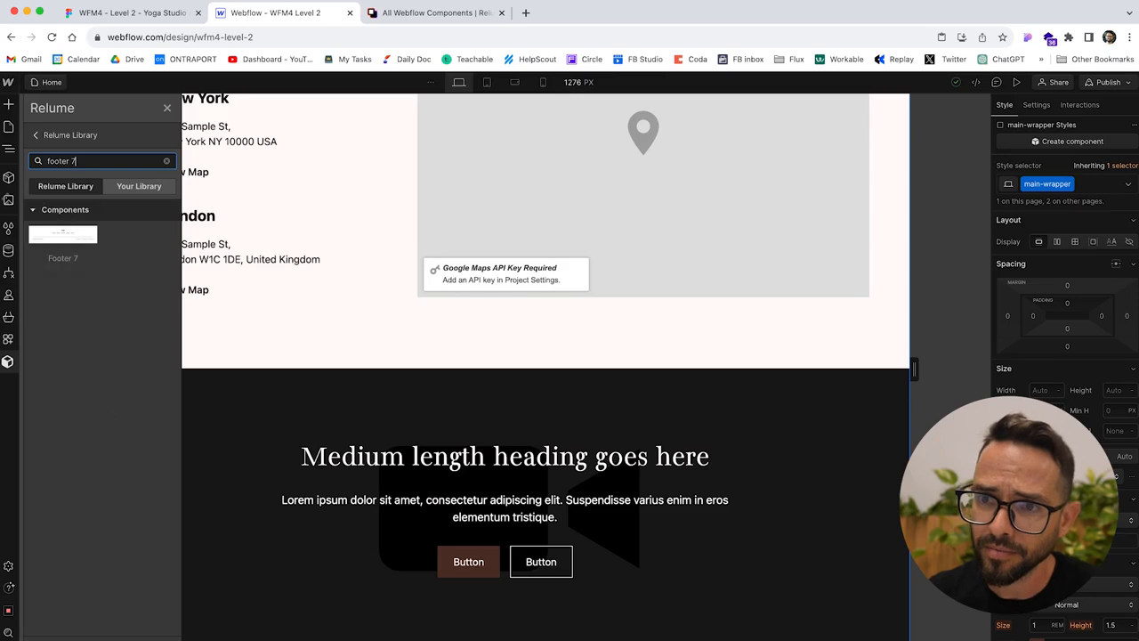
pyautogui.click(64, 259)
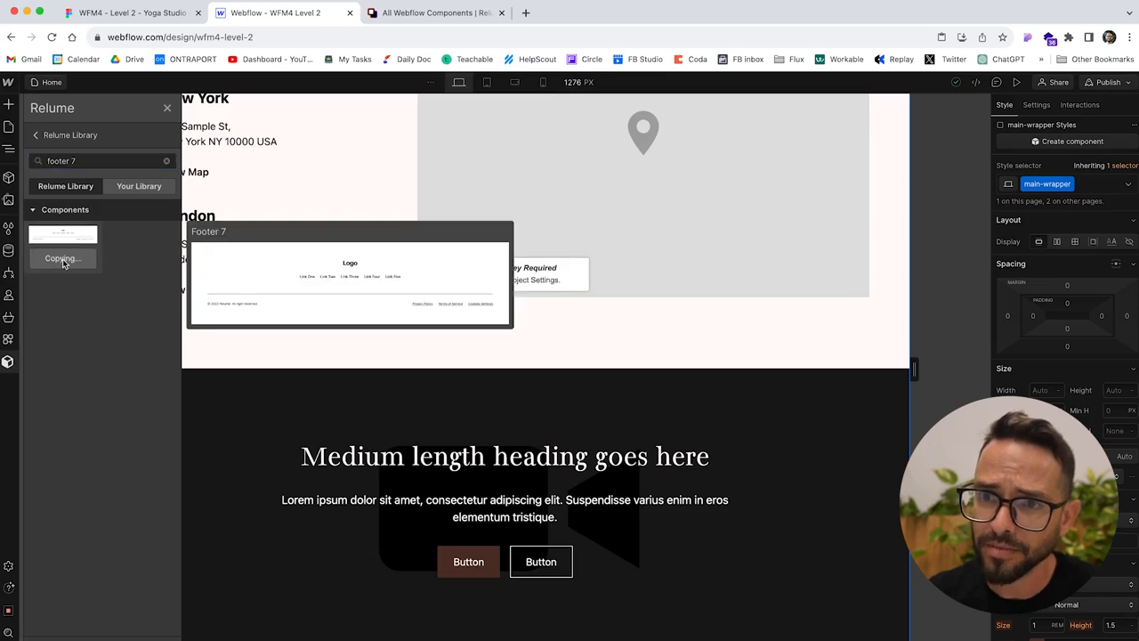
# - Paste the Footer 7 component into main-wrapper below section_cta29
pyautogui.click(12, 152)
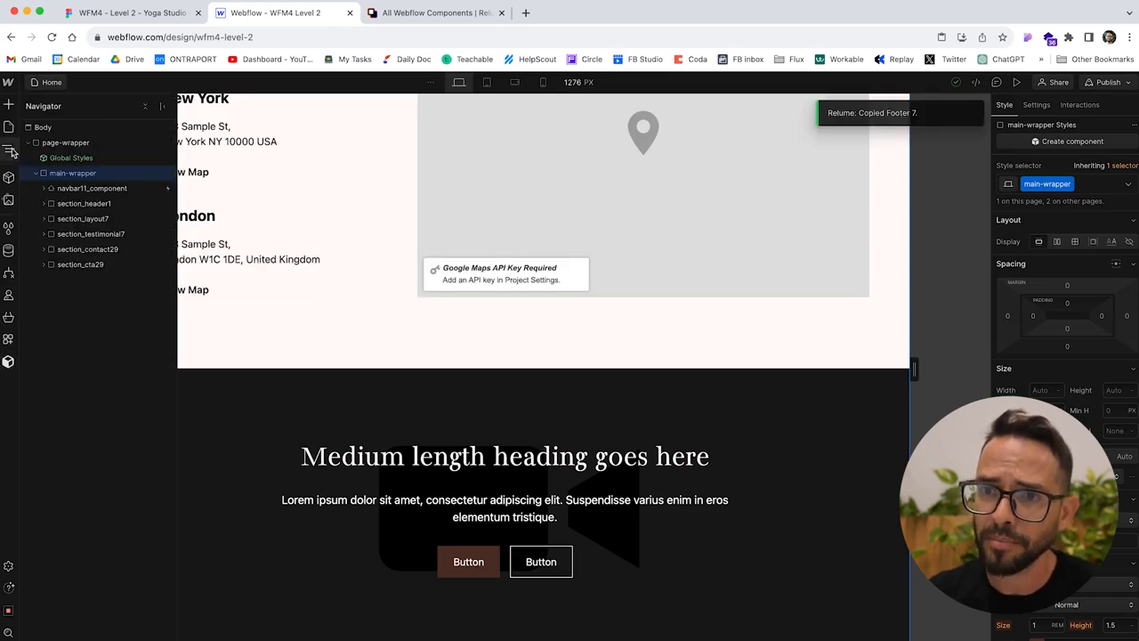
pyautogui.click(54, 176)
pyautogui.press('super+v')
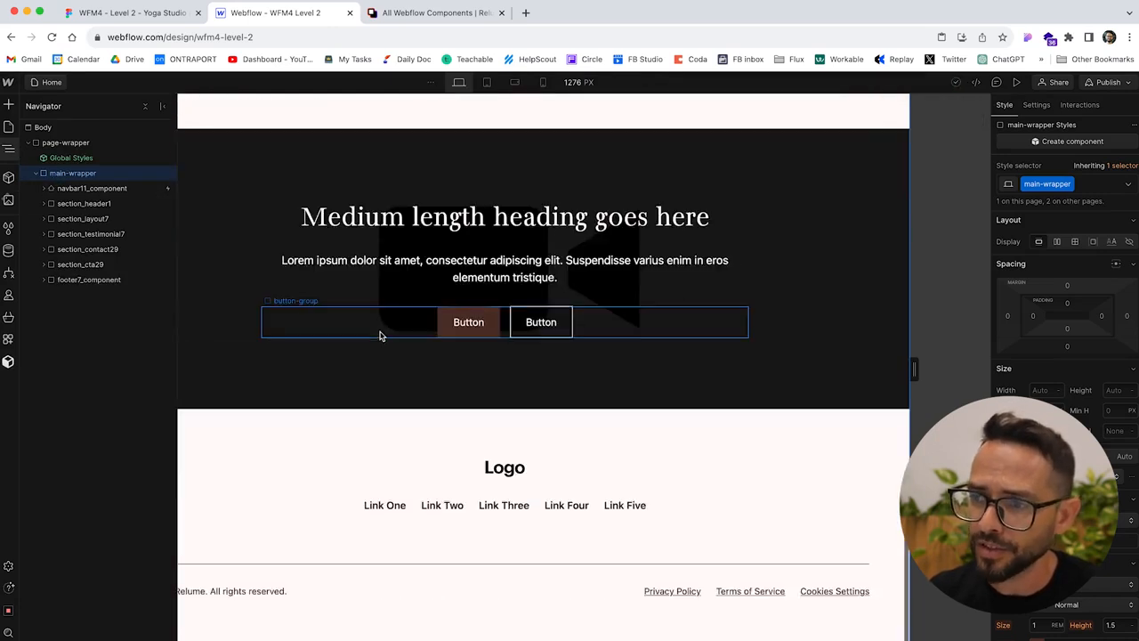
# - Review the assembled Home page at full canvas width, from the hero header down to the footer
pyautogui.scroll(20, 382, 333)
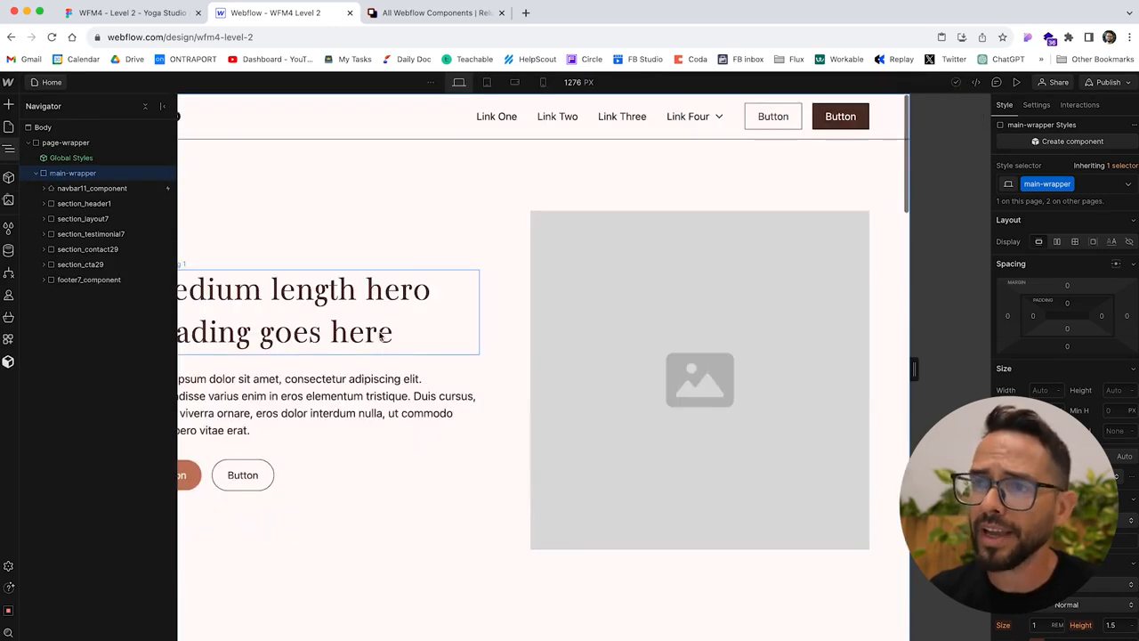
pyautogui.click(408, 249)
pyautogui.scroll(-15, 120, 159)
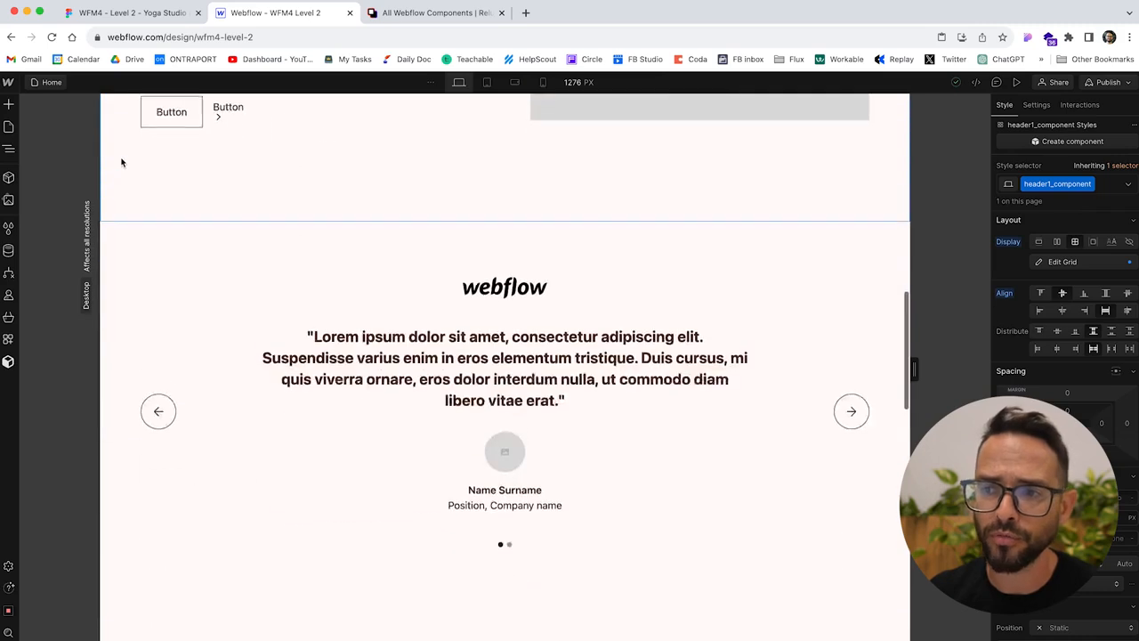
pyautogui.scroll(-10, 171, 168)
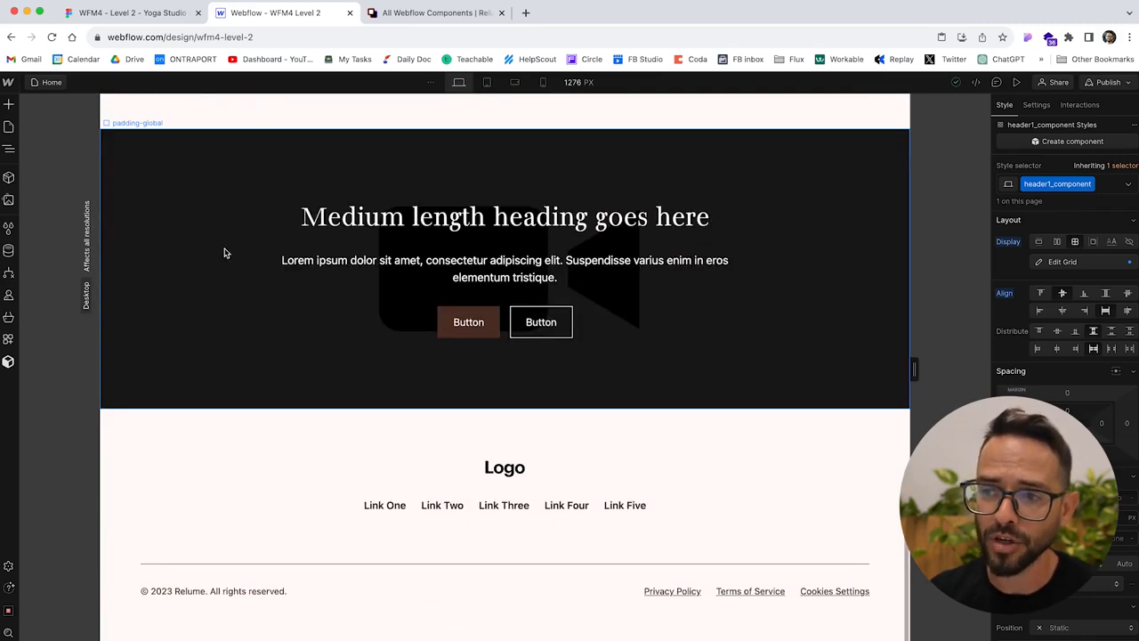
pyautogui.scroll(20, 226, 416)
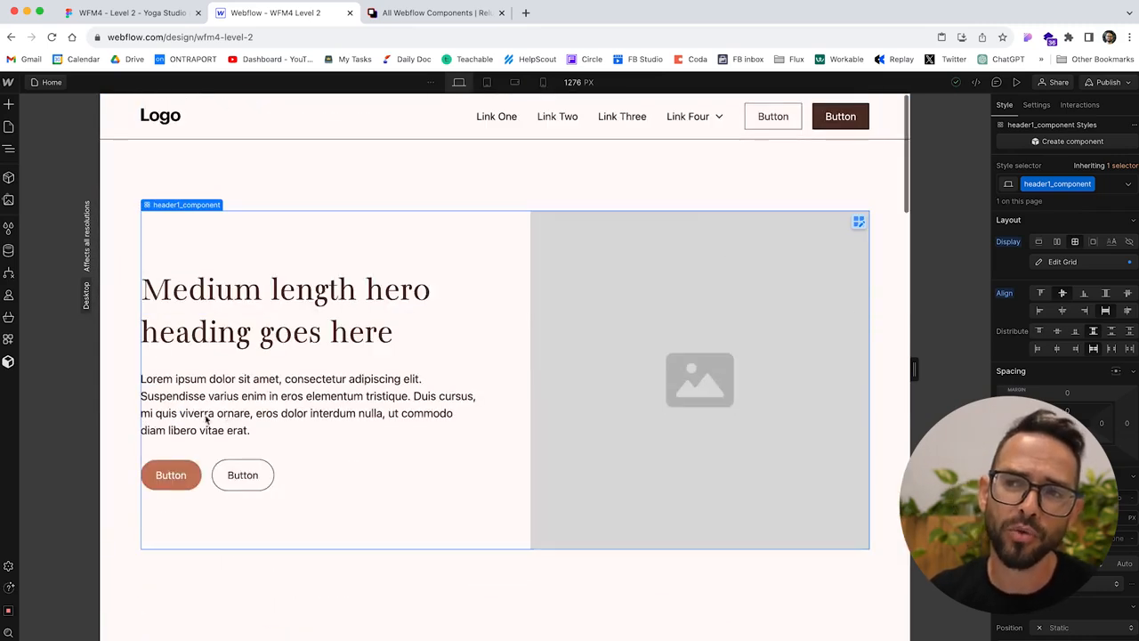
# - Create a reusable component named "NavBar" from navbar11_component
pyautogui.click(120, 107)
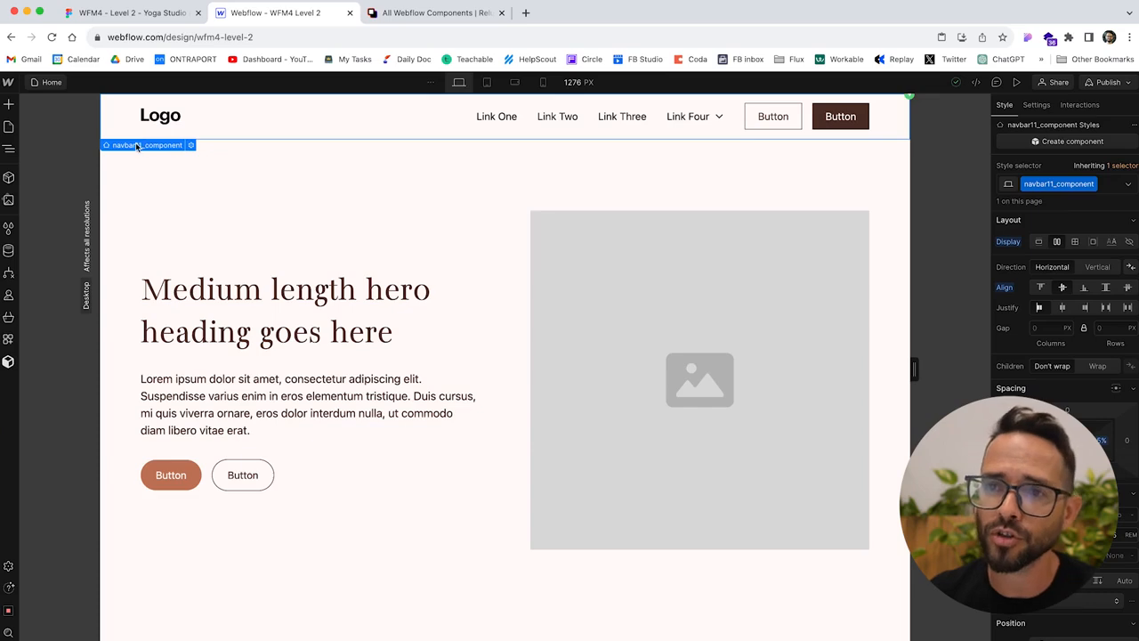
pyautogui.scroll(-15, 138, 149)
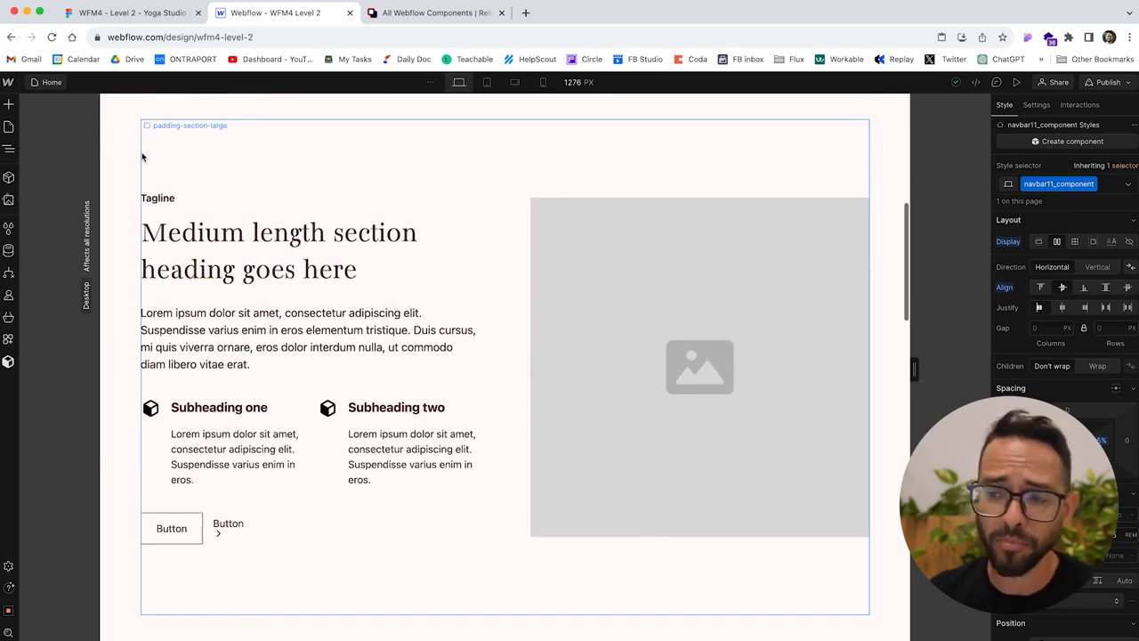
pyautogui.scroll(20, 138, 152)
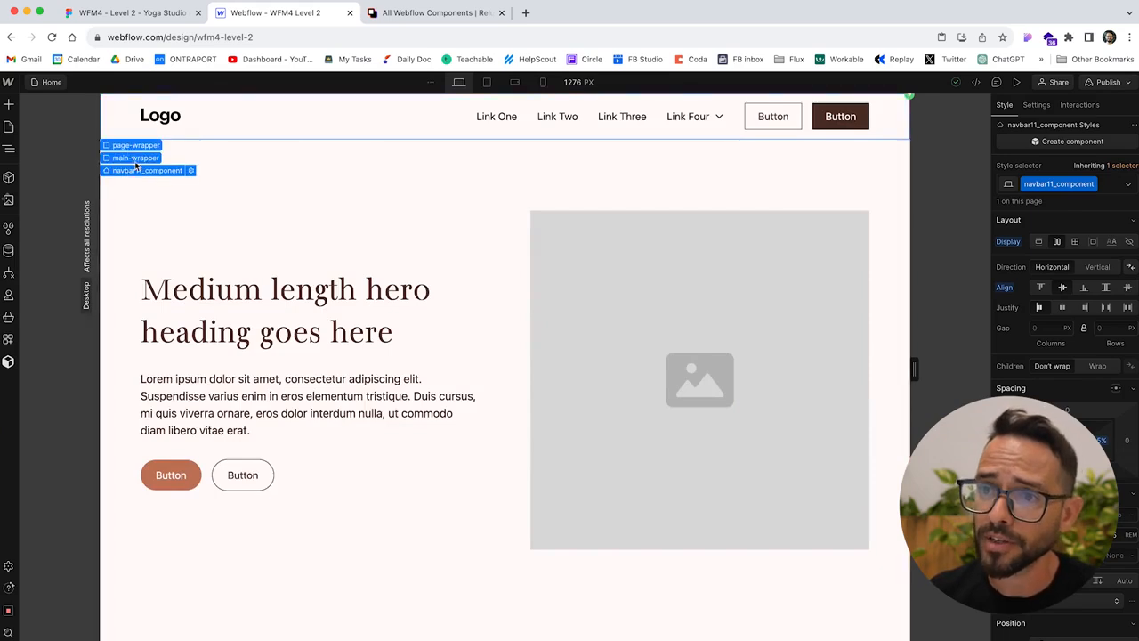
pyautogui.click(11, 152)
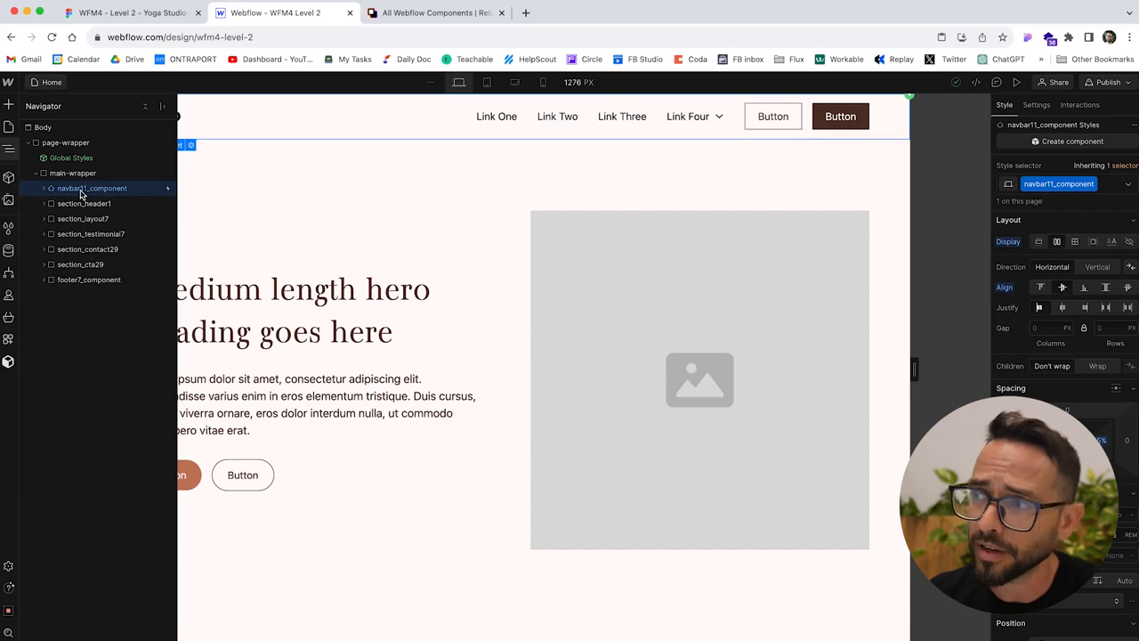
pyautogui.click(1036, 106)
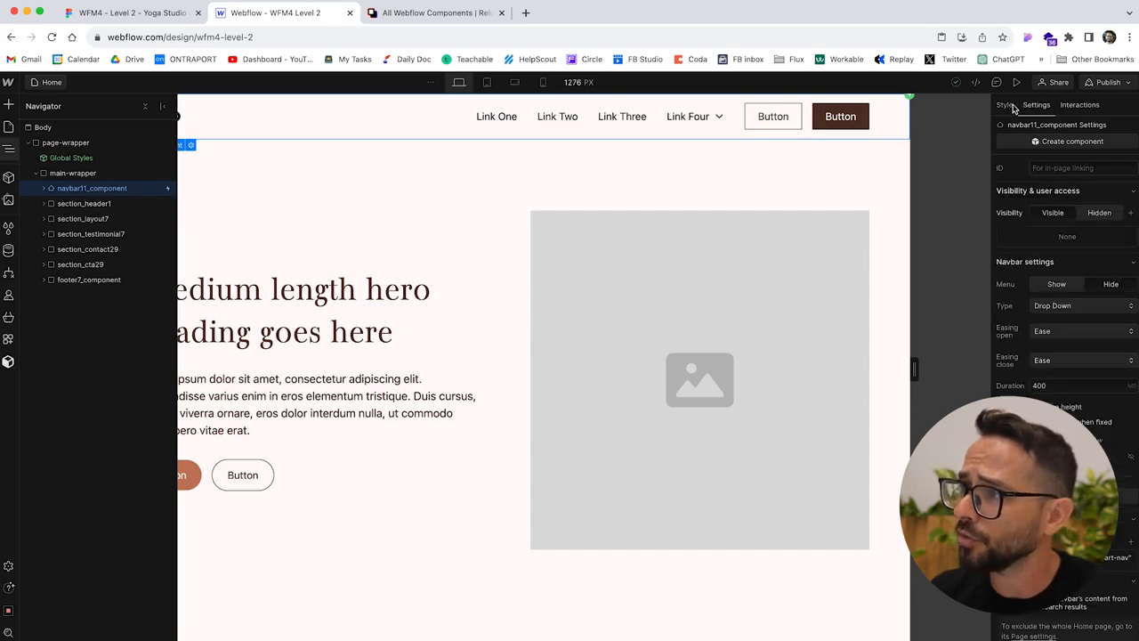
pyautogui.click(1005, 106)
pyautogui.click(1068, 142)
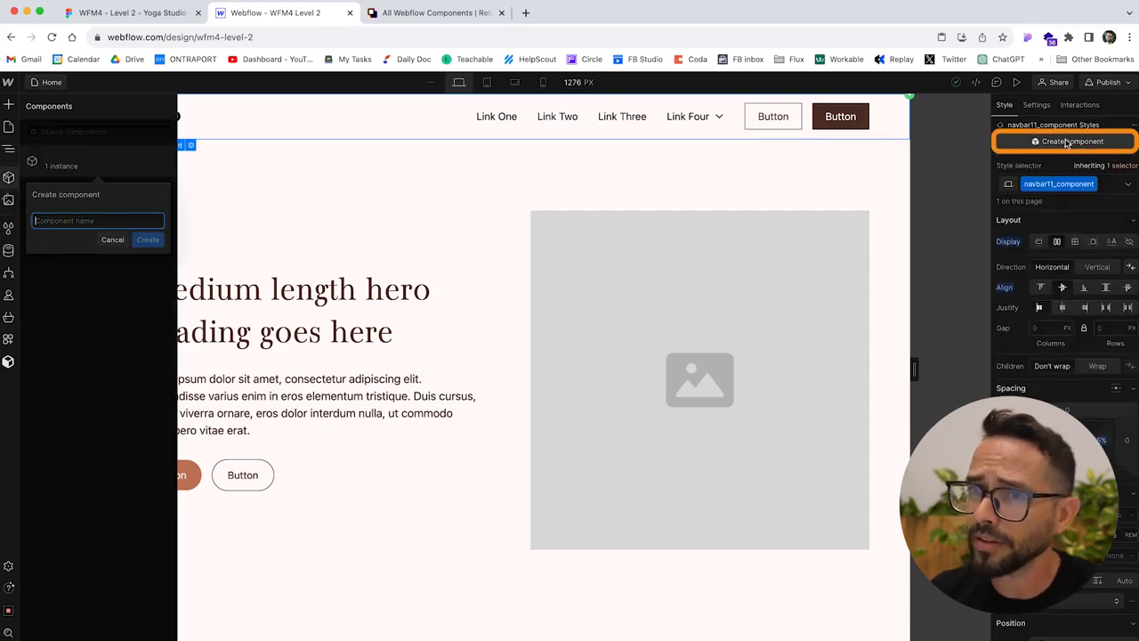
pyautogui.write('NavBa')
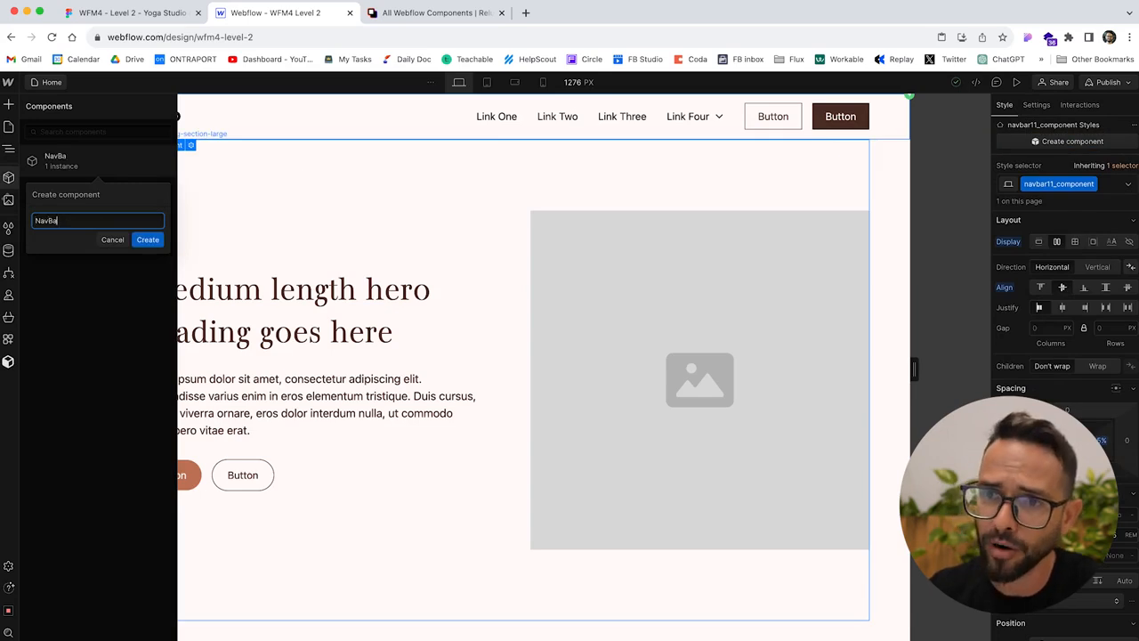
pyautogui.press('Return')
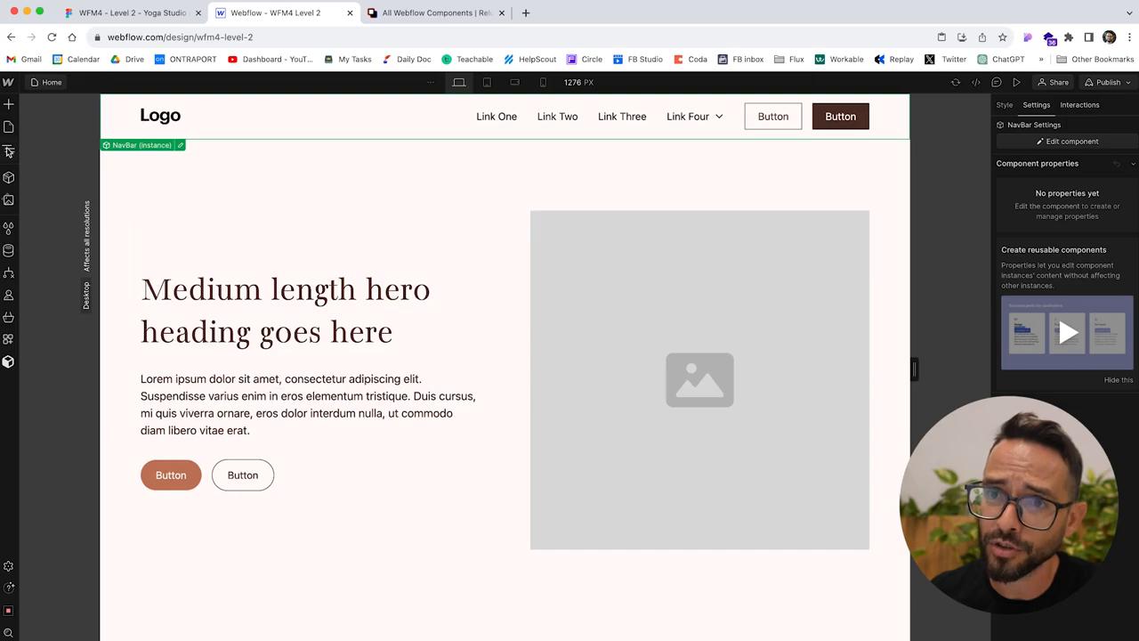
# - Create a reusable component named "Footer" from footer7_component
pyautogui.click(9, 151)
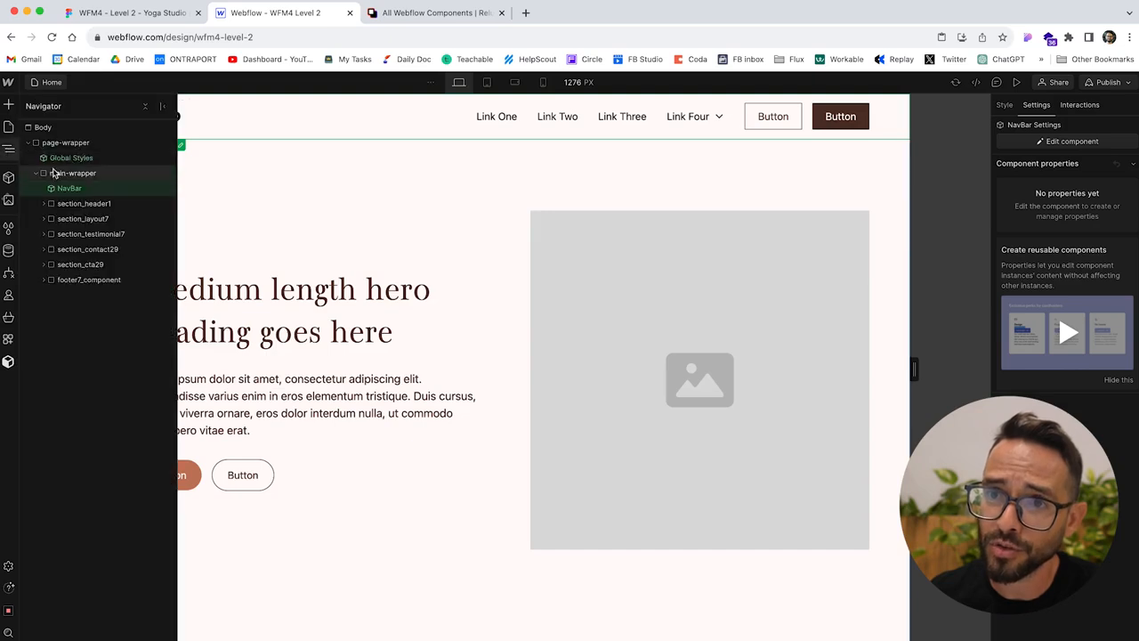
pyautogui.click(80, 280)
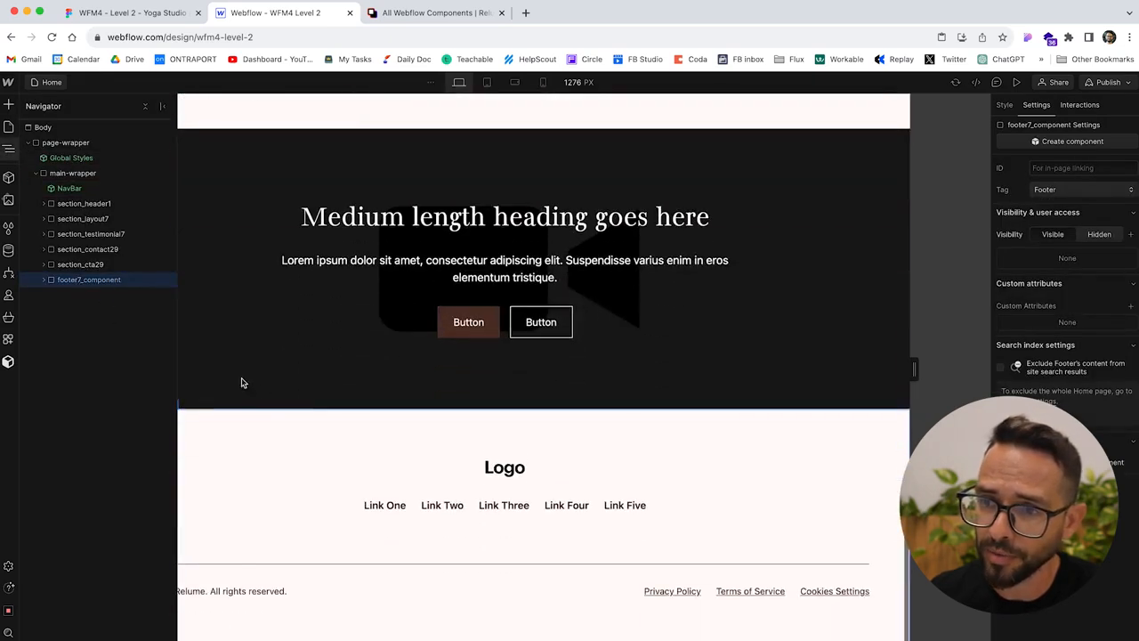
pyautogui.click(139, 434)
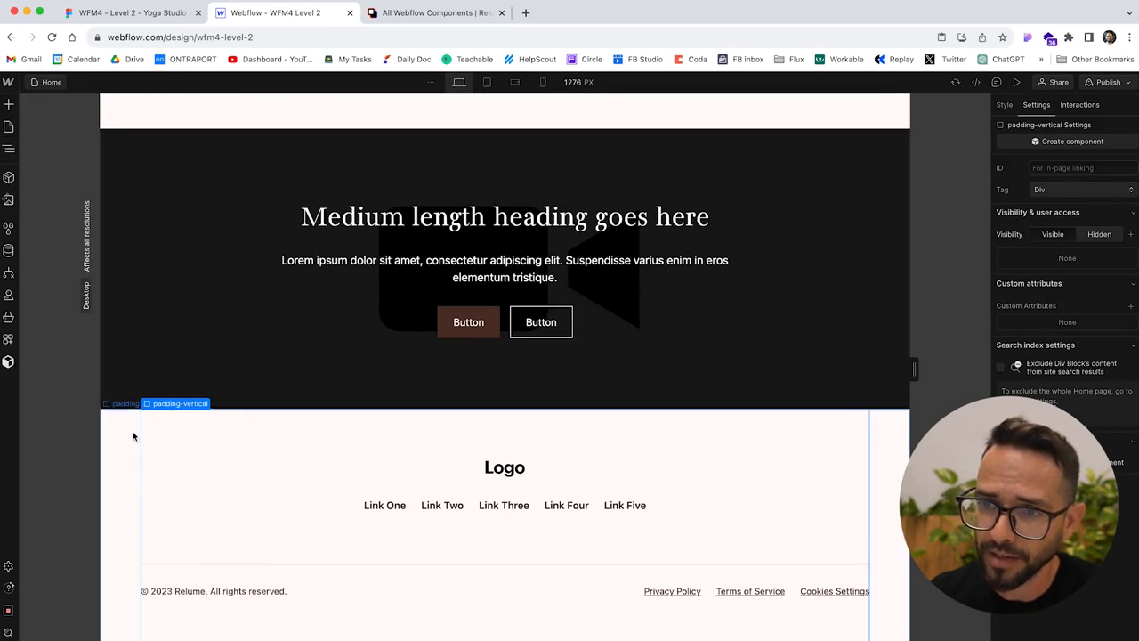
pyautogui.moveTo(129, 403)
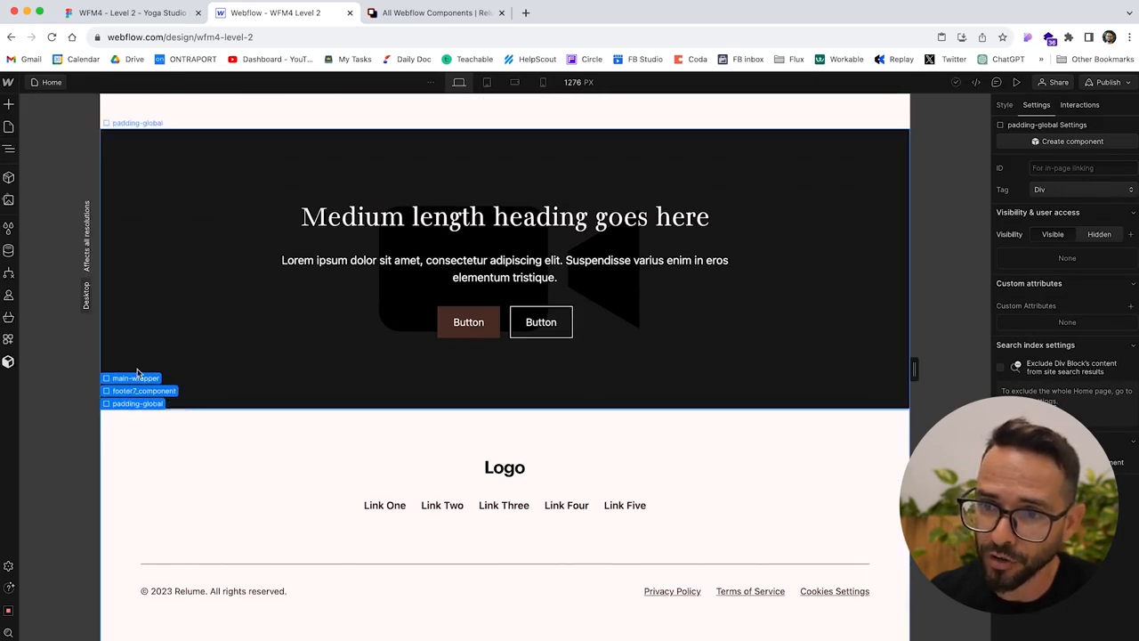
pyautogui.click(8, 149)
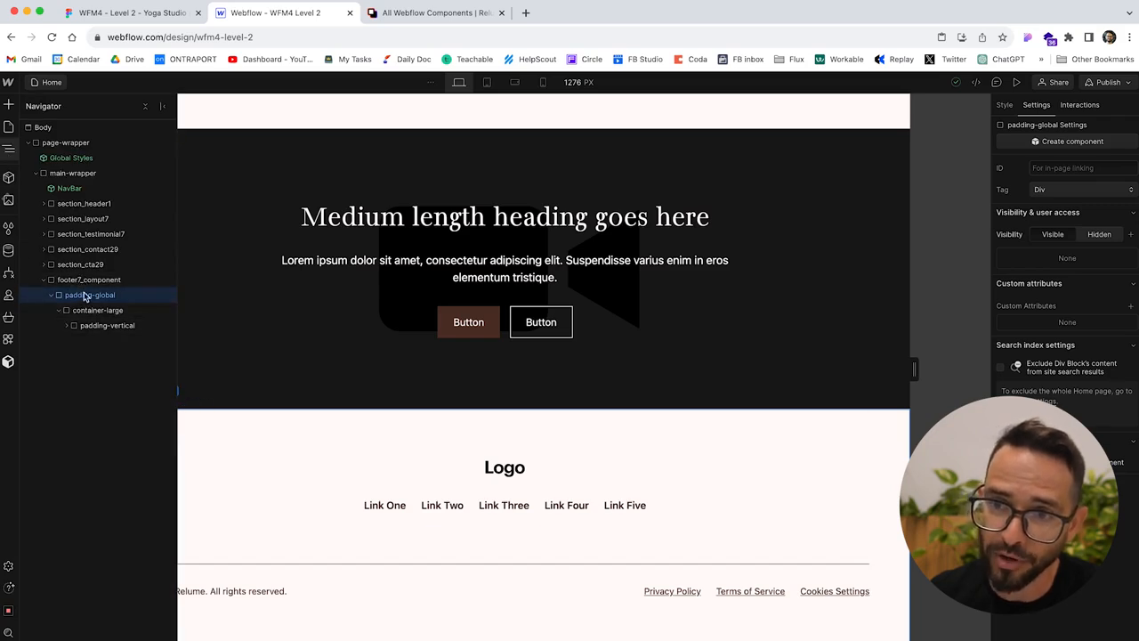
pyautogui.click(88, 281)
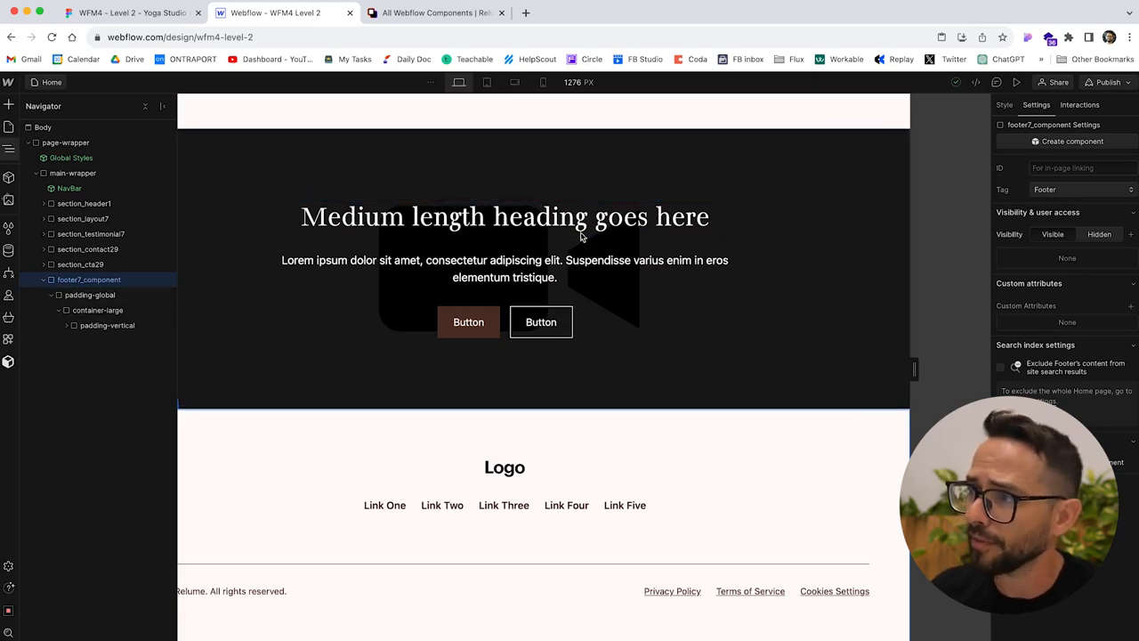
pyautogui.click(1032, 144)
pyautogui.write('Footer')
pyautogui.press('Return')
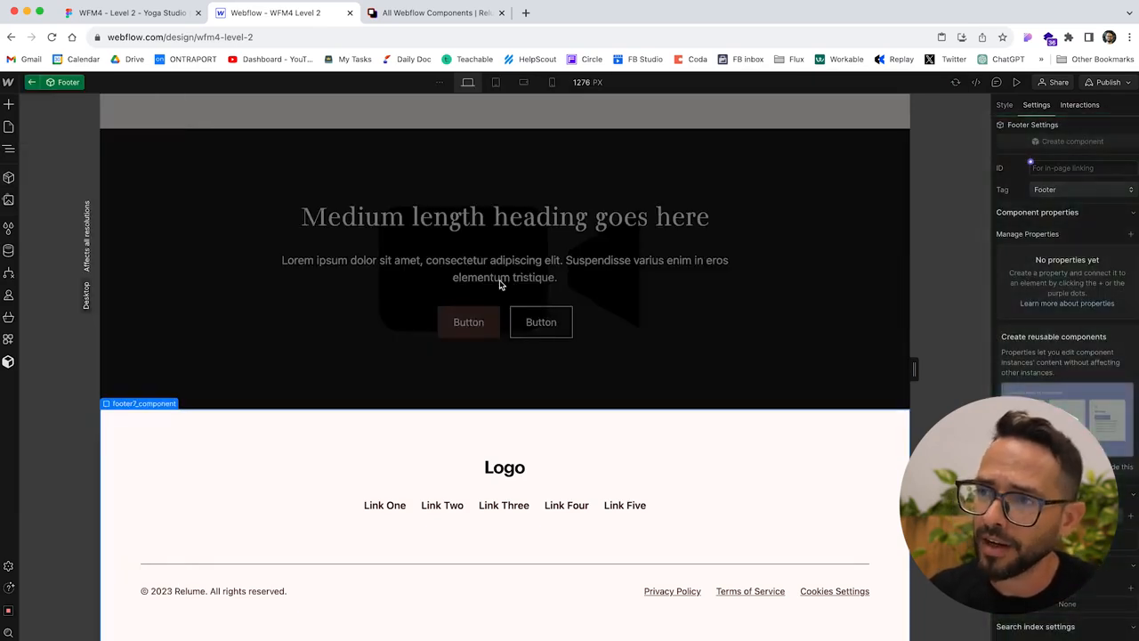
# - Switch to the Figma design and check where the CTA / 29 section recurs across the page layouts
pyautogui.click(134, 12)
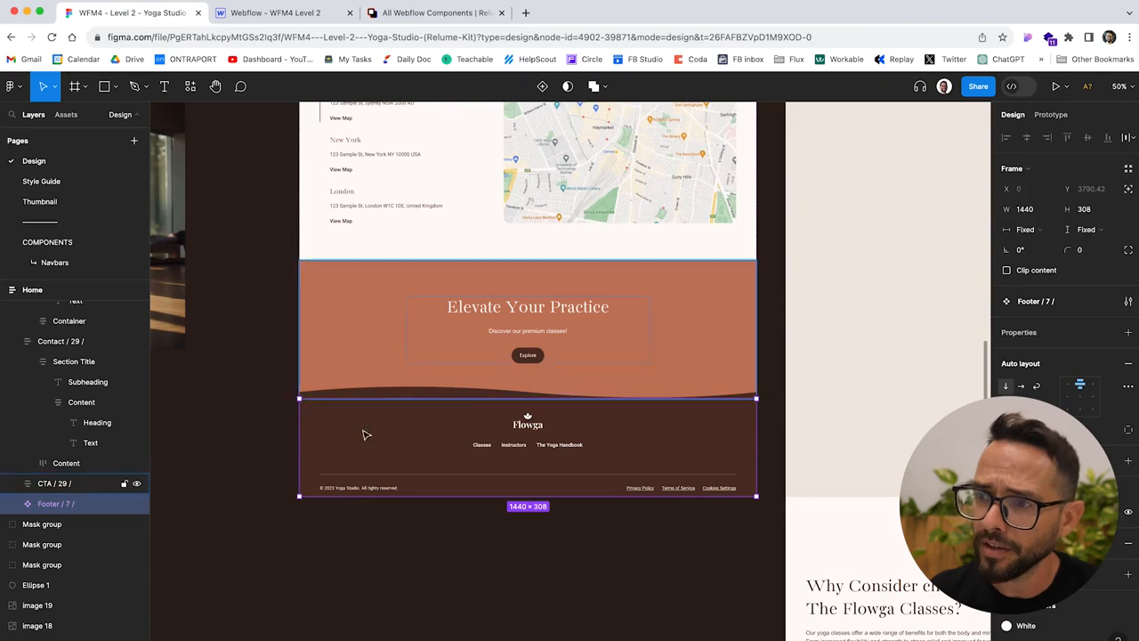
pyautogui.click(336, 307)
pyautogui.scroll(-10, 391, 330)
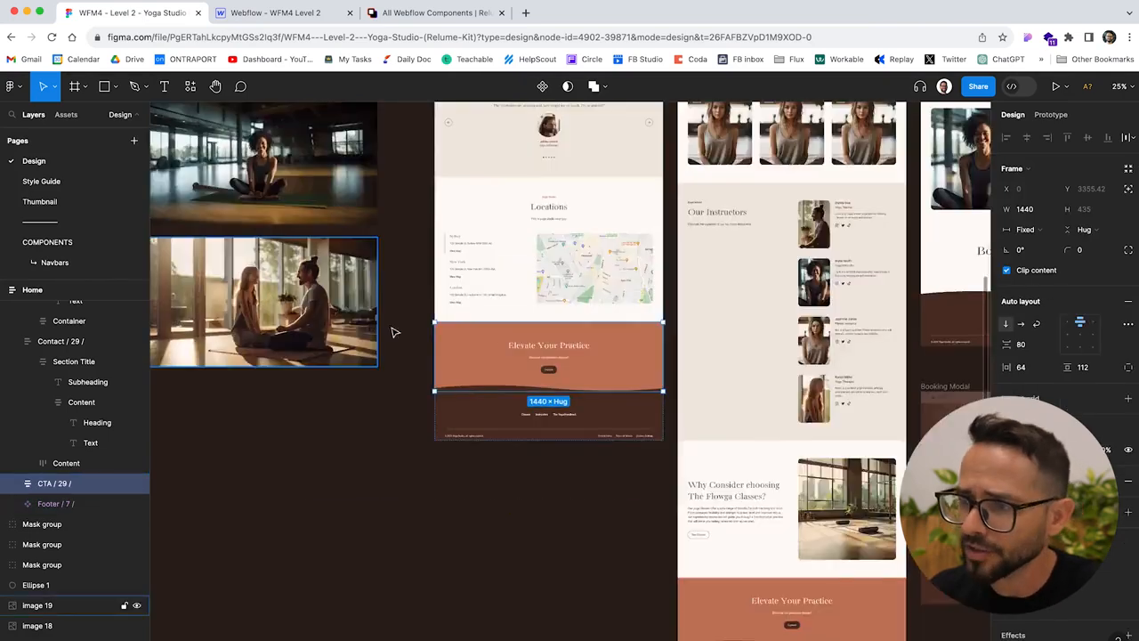
pyautogui.hscroll(5, 623, 485)
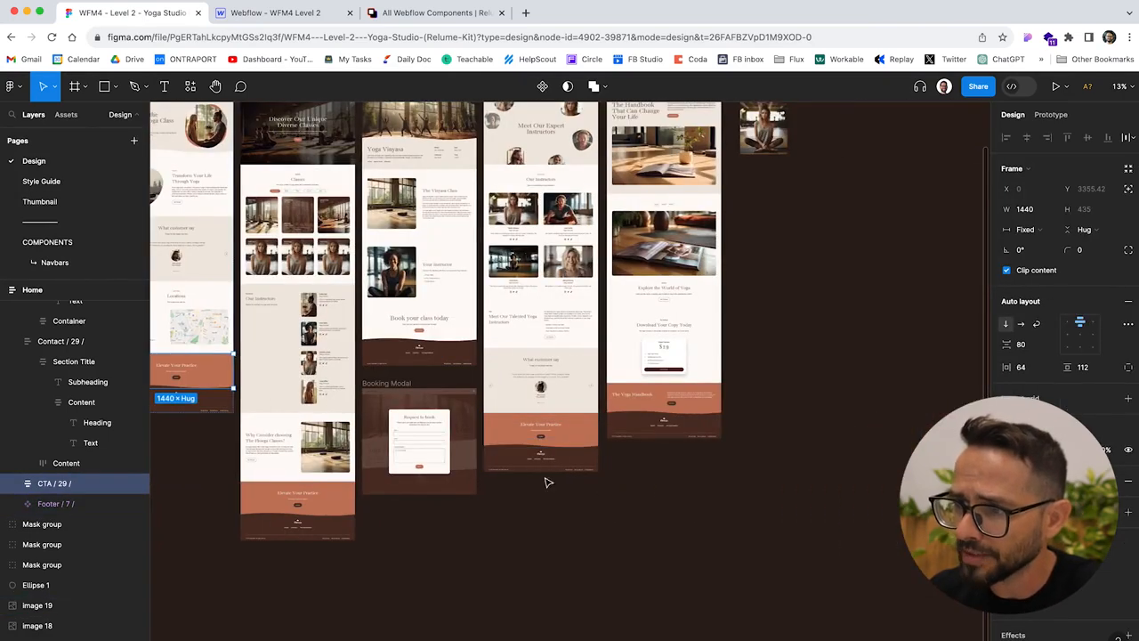
pyautogui.hscroll(-2, 546, 478)
pyautogui.scroll(5, 588, 356)
# - Back in Webflow, create a reusable component named "CTA" from section_cta29 and return to the Home page
pyautogui.click(256, 12)
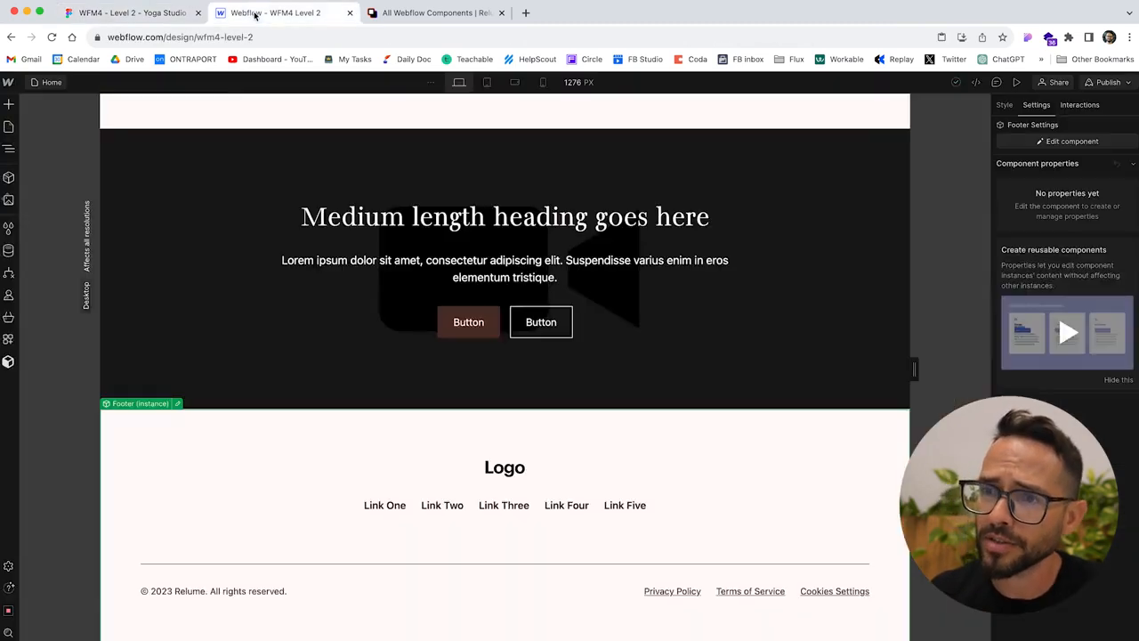
pyautogui.click(11, 151)
pyautogui.click(85, 267)
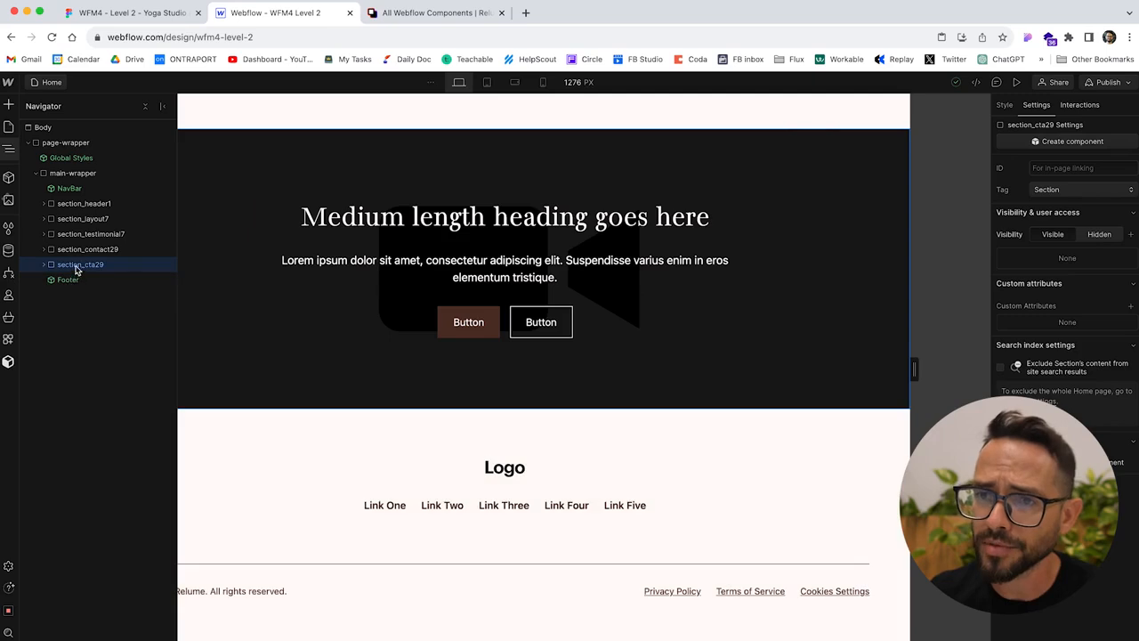
pyautogui.click(1064, 143)
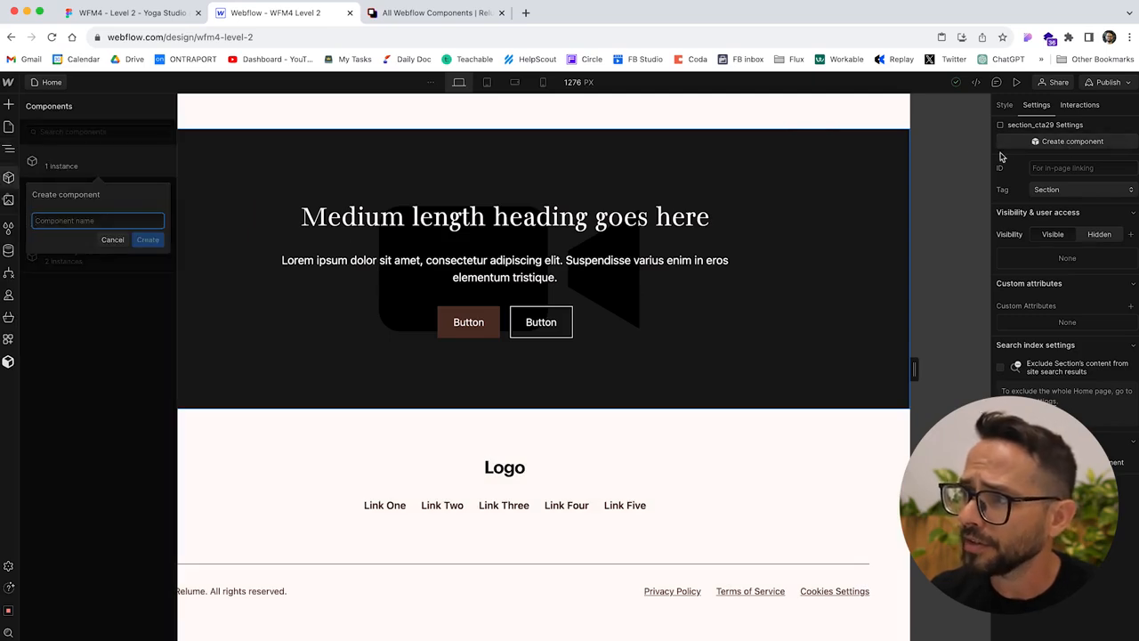
pyautogui.write('CTA')
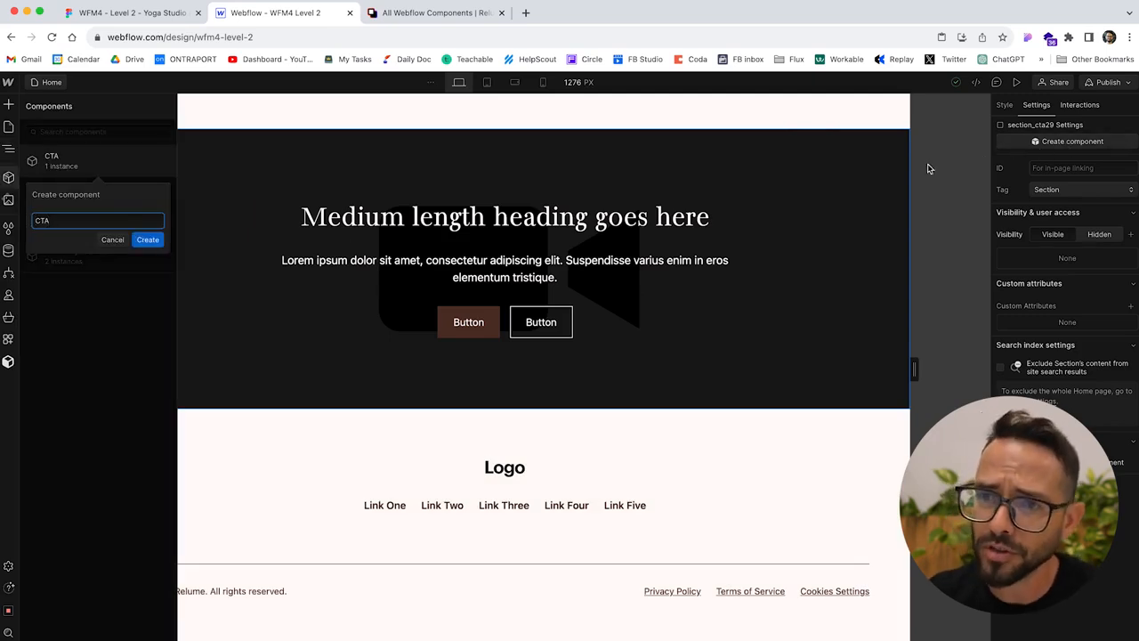
pyautogui.click(147, 240)
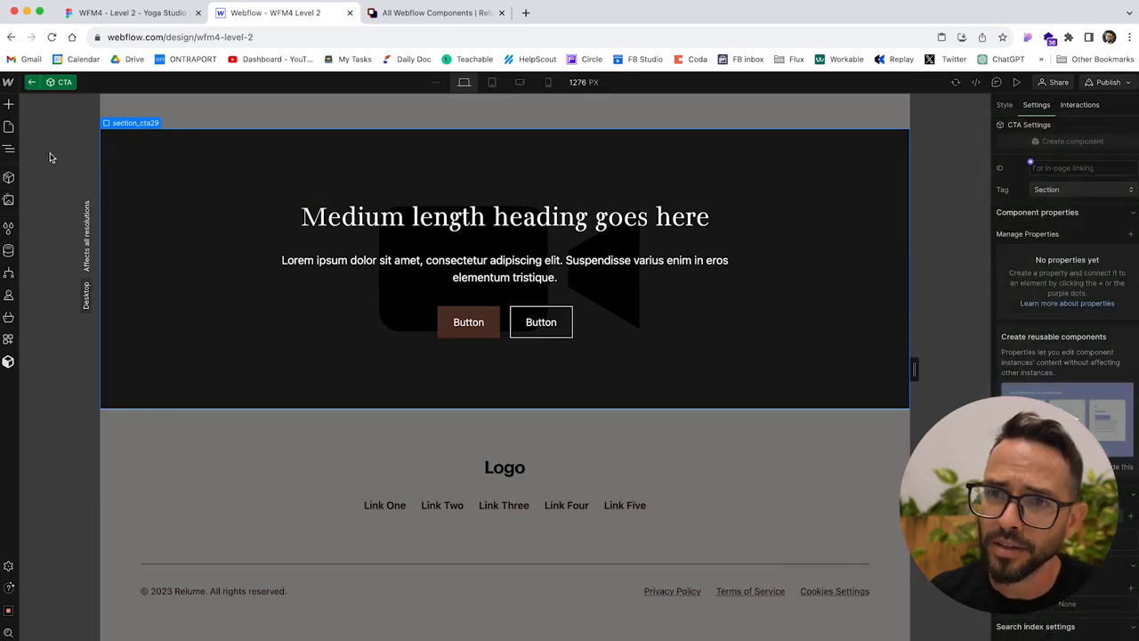
pyautogui.click(9, 150)
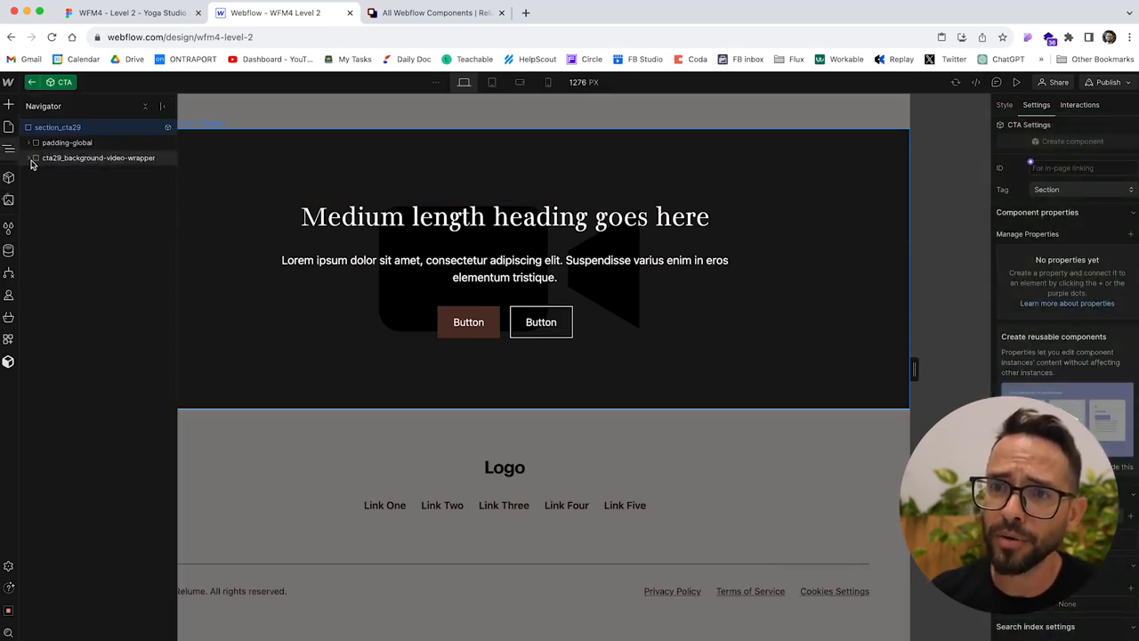
pyautogui.click(32, 82)
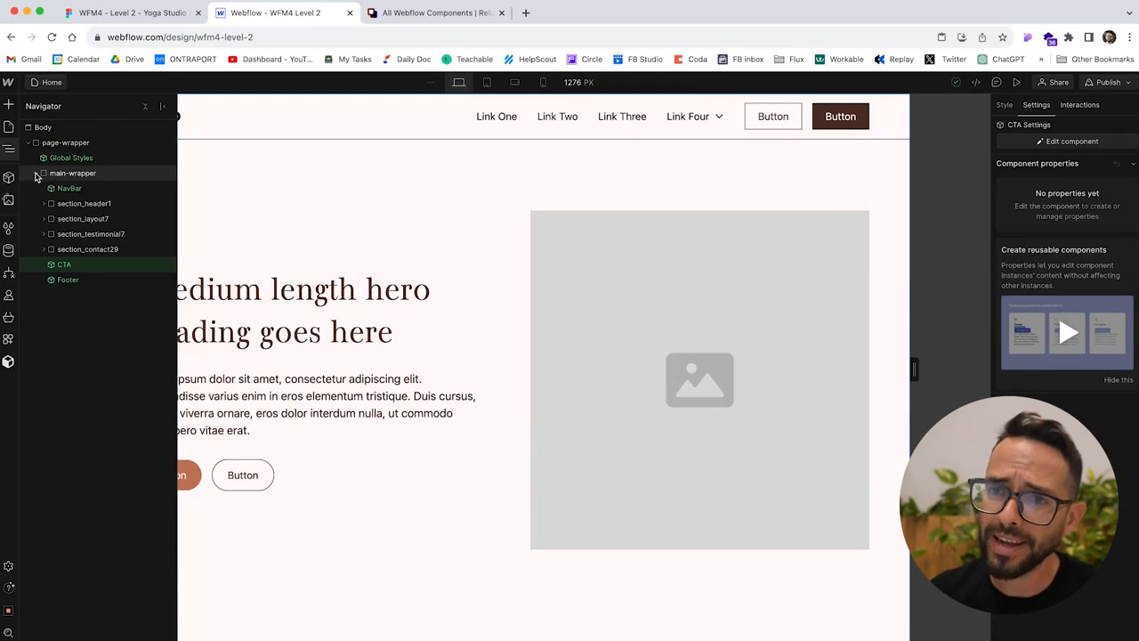
# - Collapse the Home page structure and copy the whole page-wrapper, including Global Styles and main-wrapper
pyautogui.click(35, 174)
pyautogui.click(29, 142)
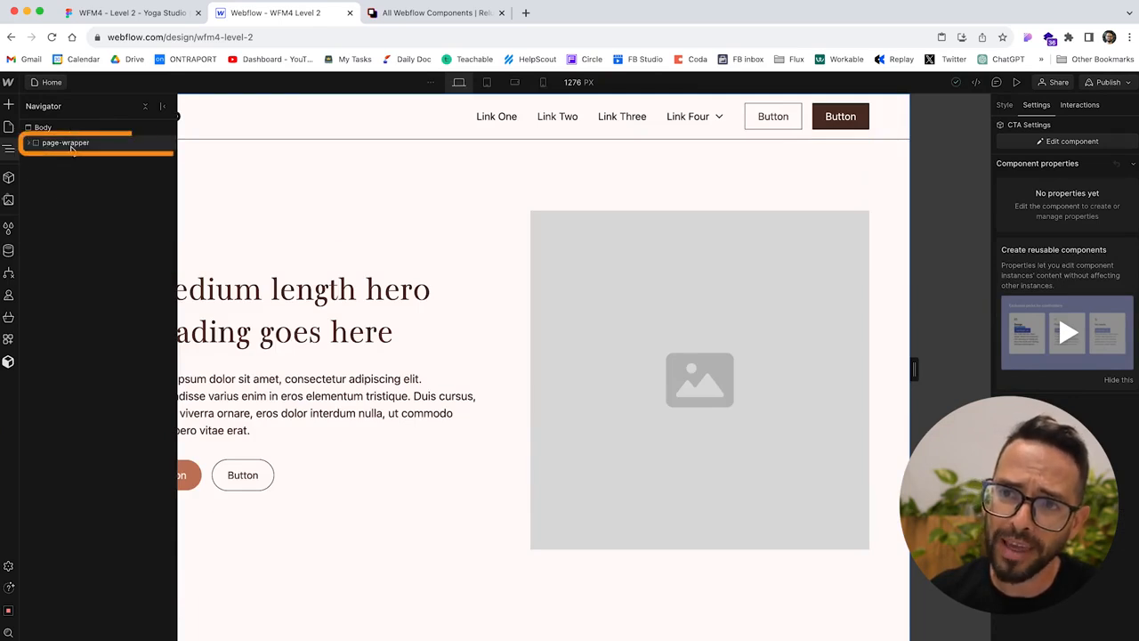
pyautogui.click(54, 146)
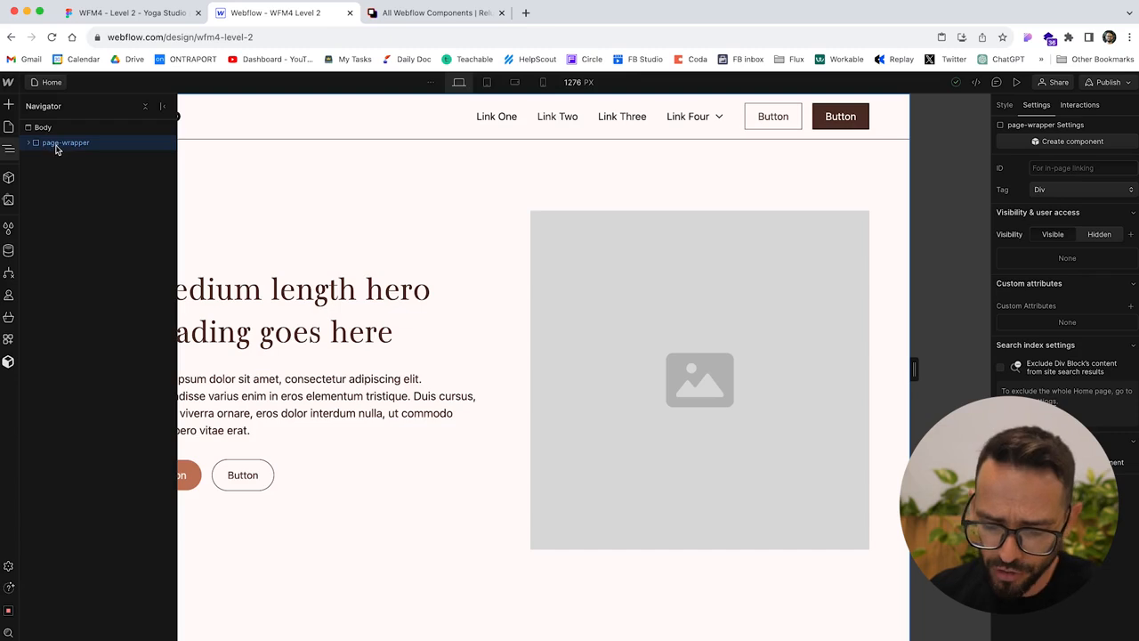
pyautogui.click(30, 144)
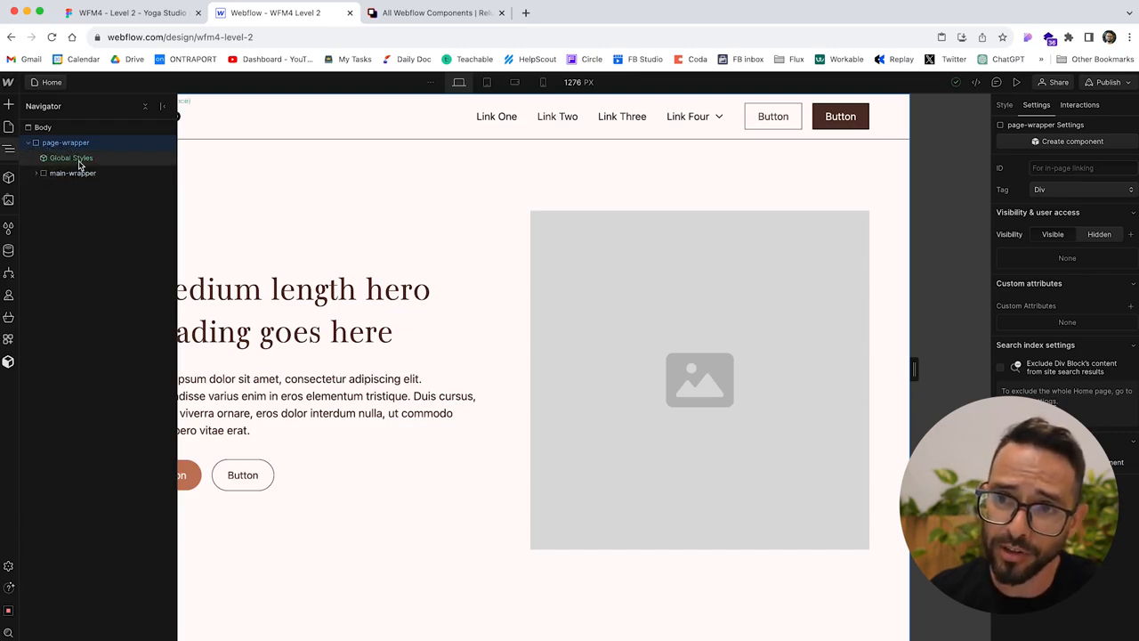
pyautogui.click(29, 144)
pyautogui.press('super+c')
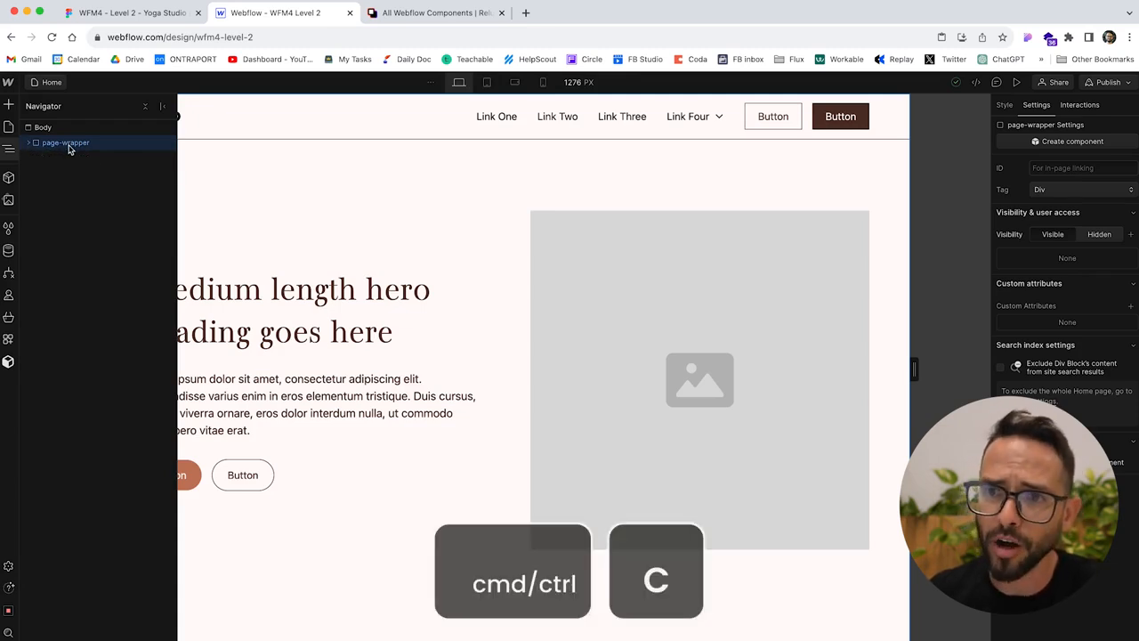
# - Open the Classes page and paste the copied page-wrapper into its Body
pyautogui.click(8, 128)
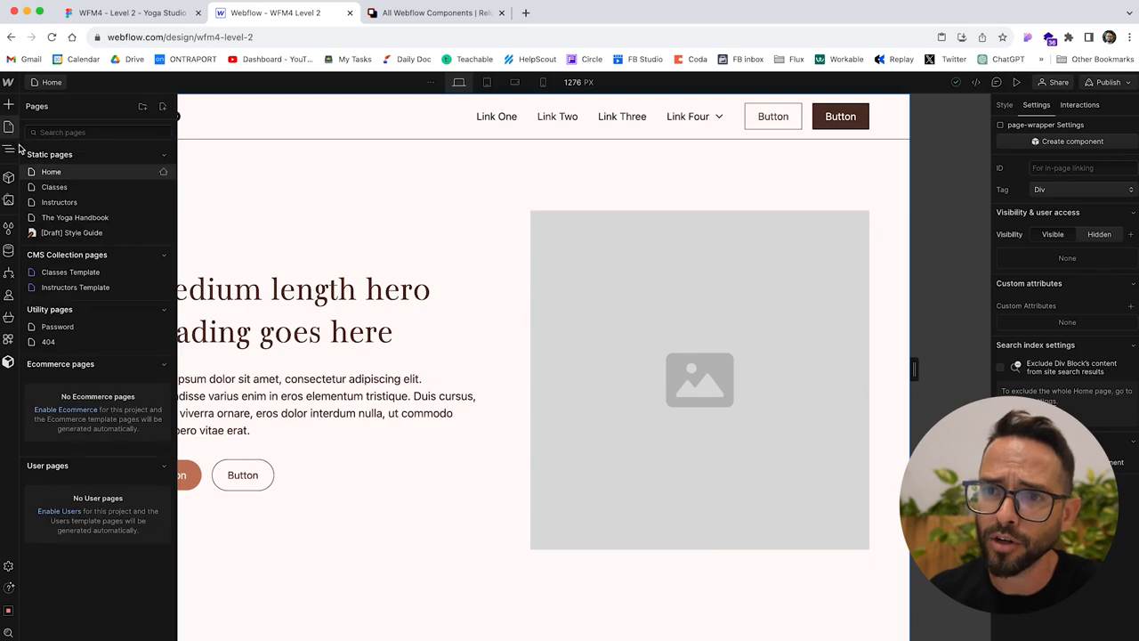
pyautogui.click(54, 188)
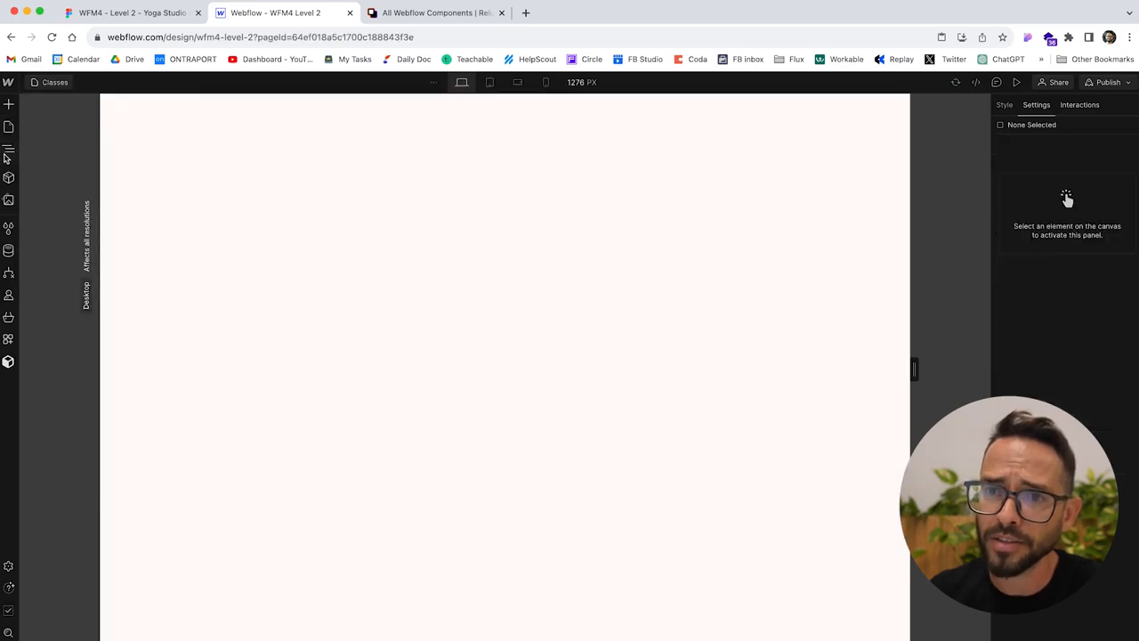
pyautogui.click(8, 149)
pyautogui.click(42, 129)
pyautogui.press('super+v')
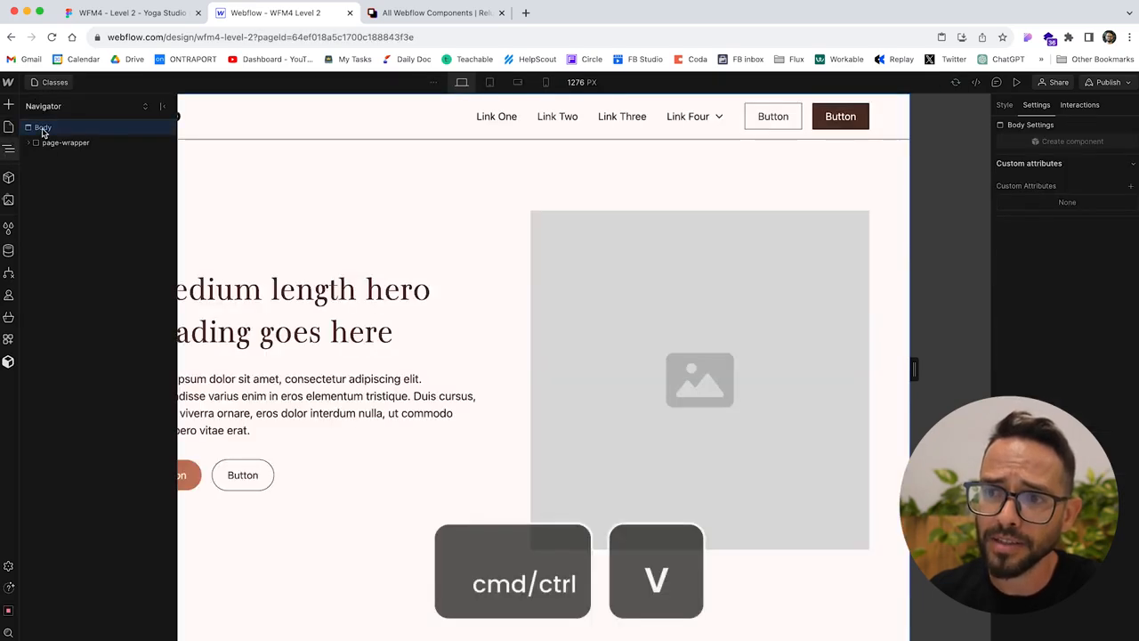
pyautogui.scroll(-15, 395, 229)
pyautogui.scroll(15, 389, 221)
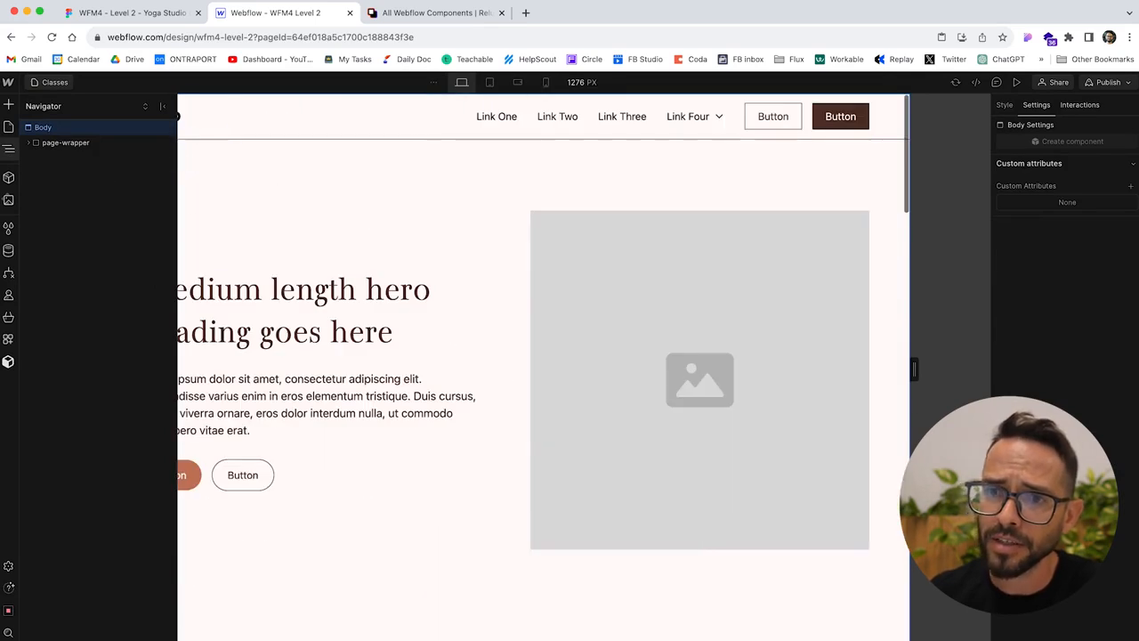
# - Open the Instructors page and paste the copied page-wrapper into its Body
pyautogui.click(9, 128)
pyautogui.click(42, 198)
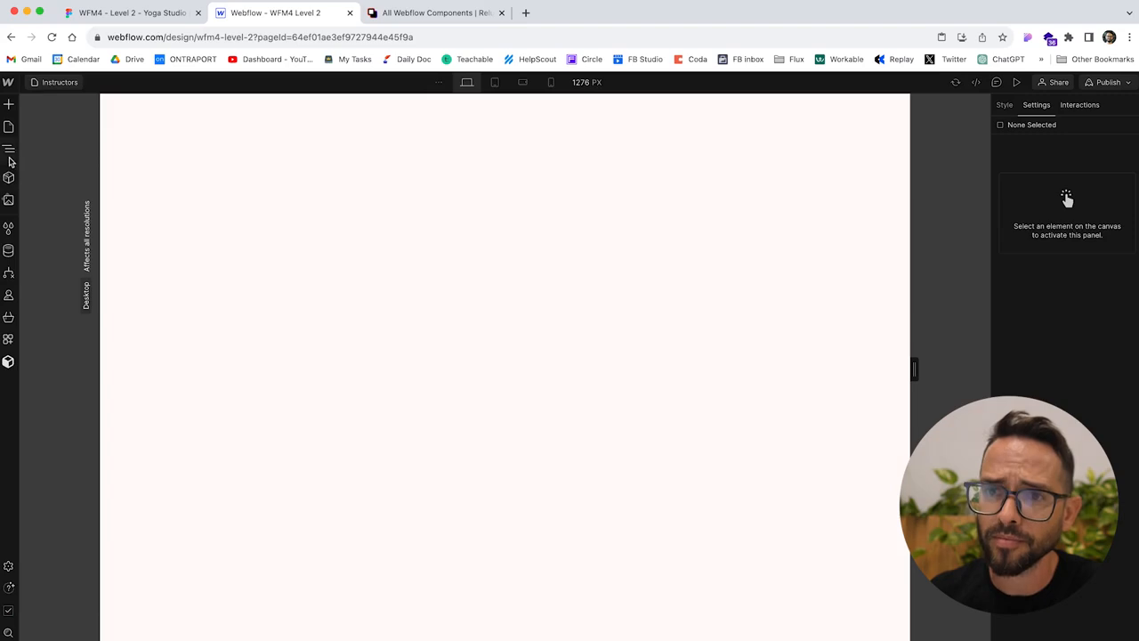
pyautogui.click(9, 153)
pyautogui.click(9, 154)
pyautogui.click(9, 128)
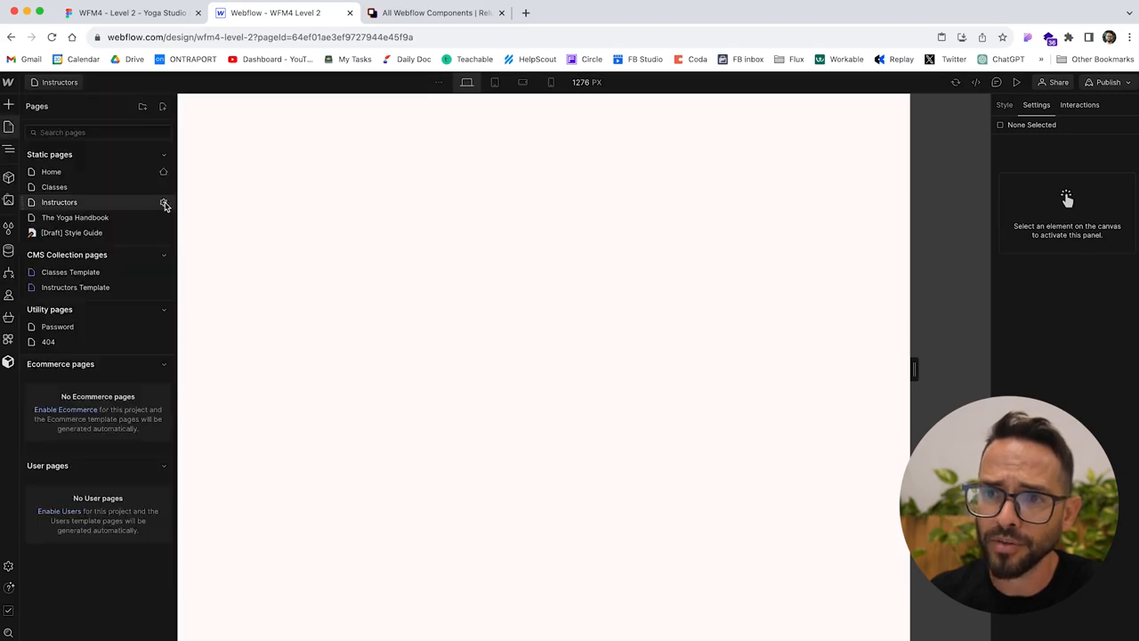
pyautogui.click(9, 151)
pyautogui.click(52, 132)
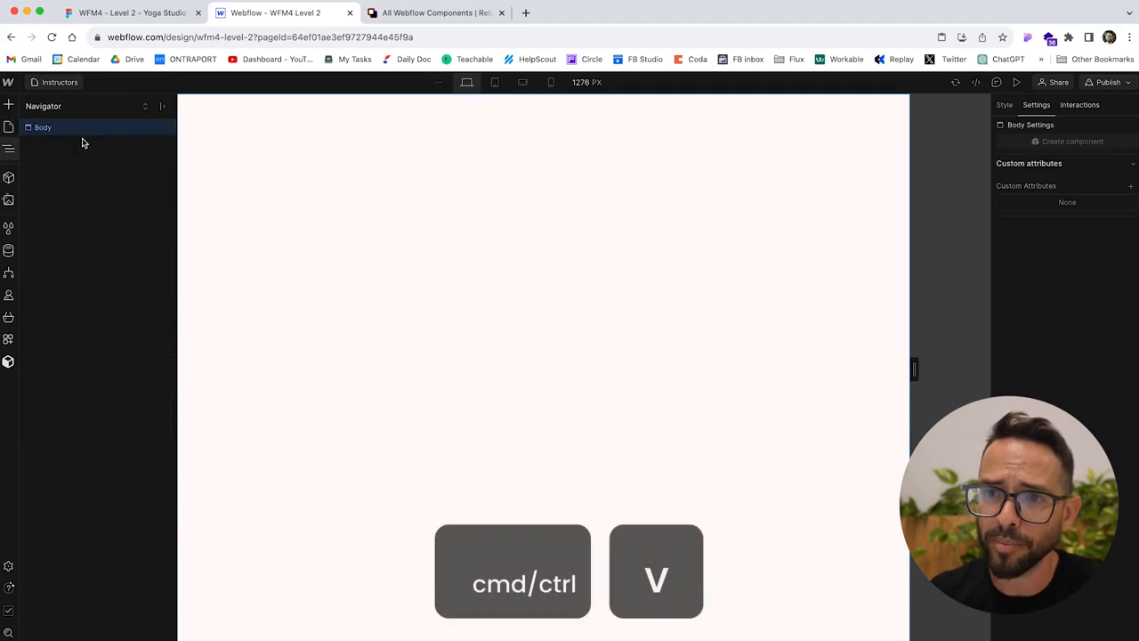
# - Open The Yoga Handbook page and paste the copied page-wrapper into its Body
pyautogui.click(9, 128)
pyautogui.click(65, 219)
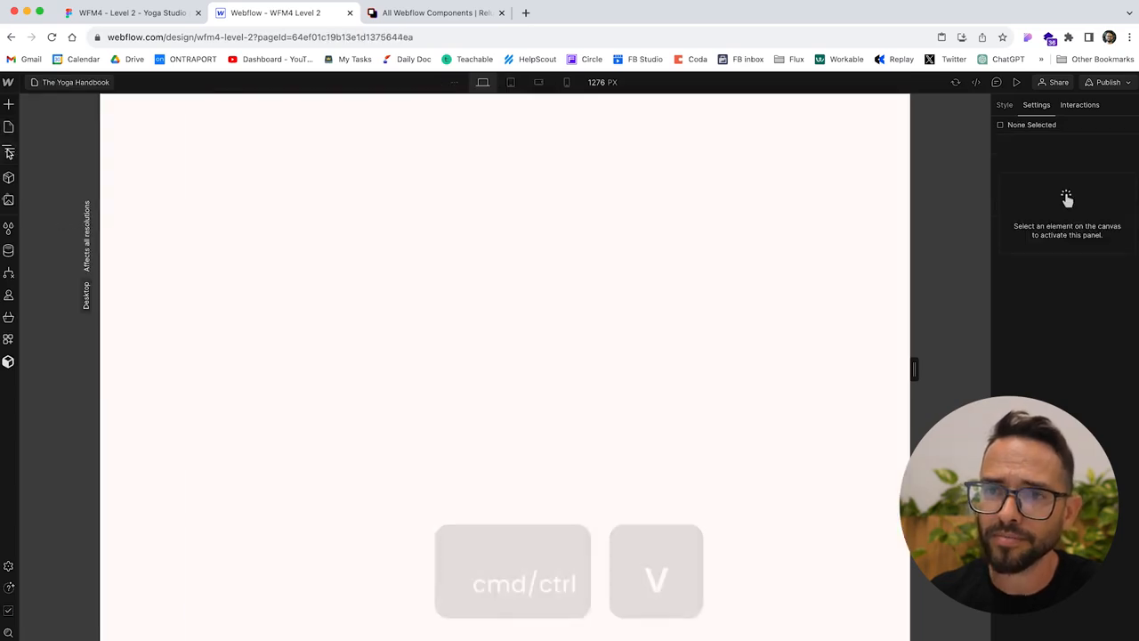
pyautogui.click(9, 150)
pyautogui.click(39, 132)
pyautogui.press('super+v')
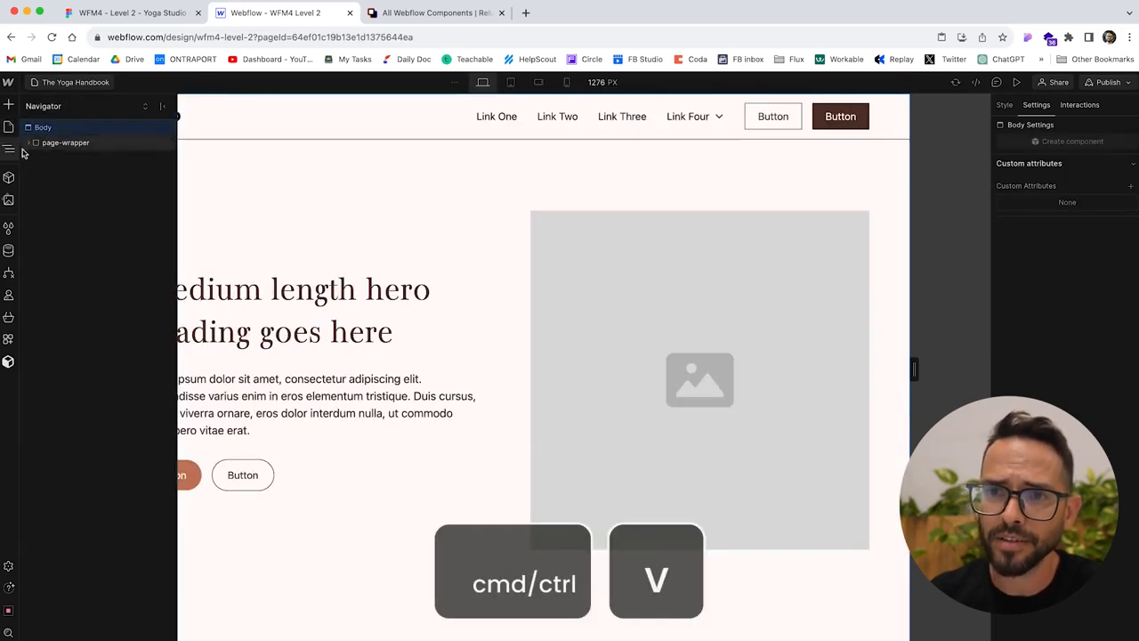
# - Open the Classes Template collection page and paste the copied page-wrapper into its Body
pyautogui.click(9, 128)
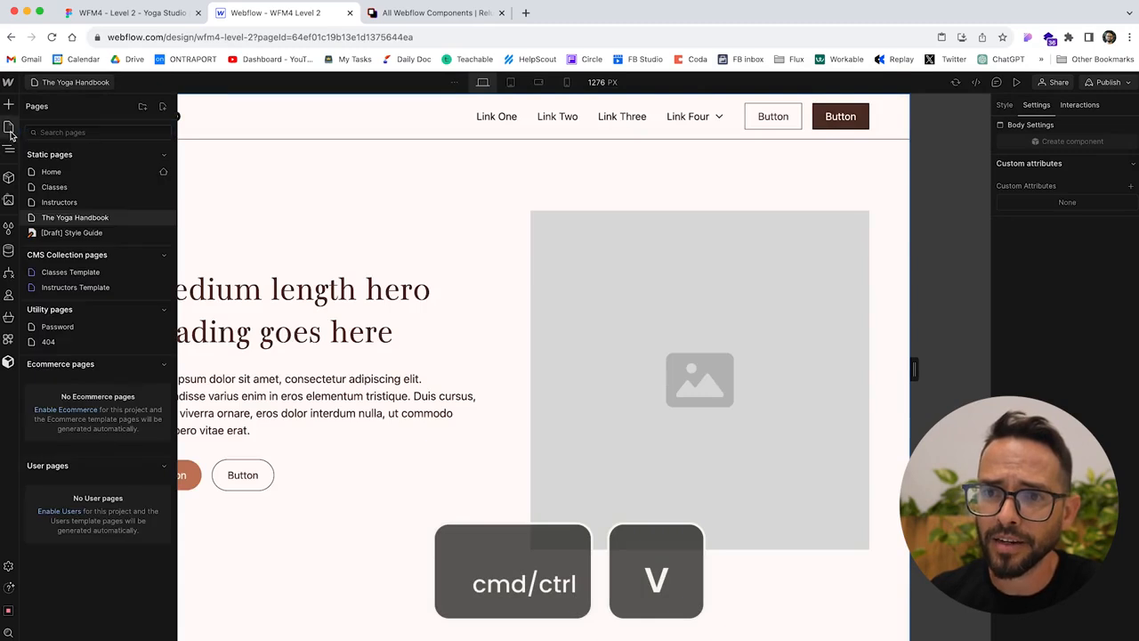
pyautogui.click(63, 273)
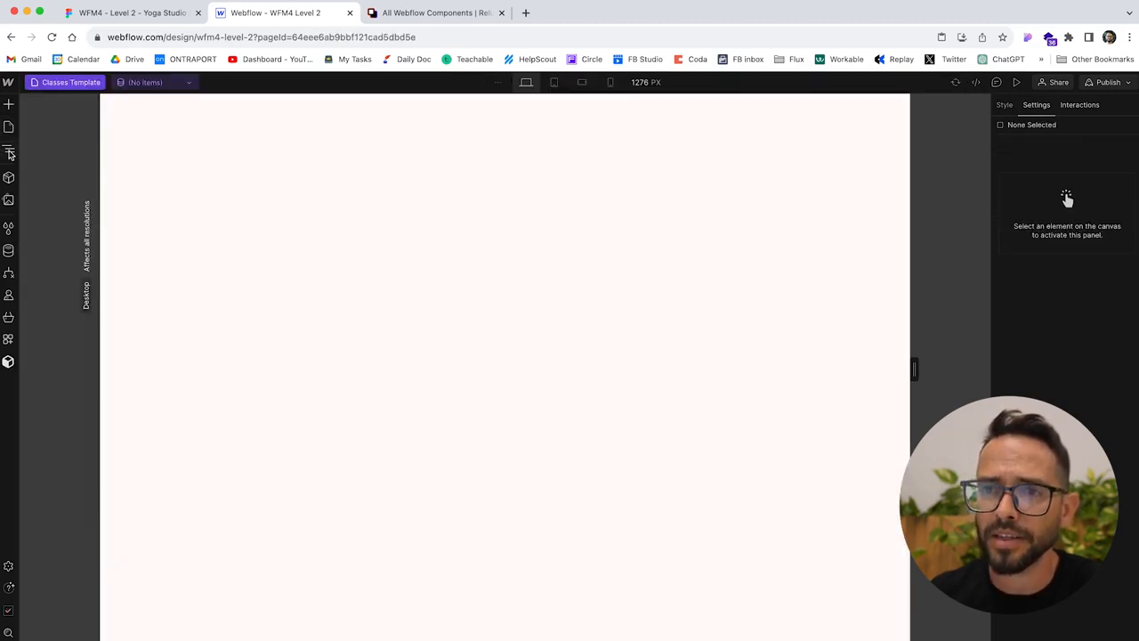
pyautogui.click(10, 152)
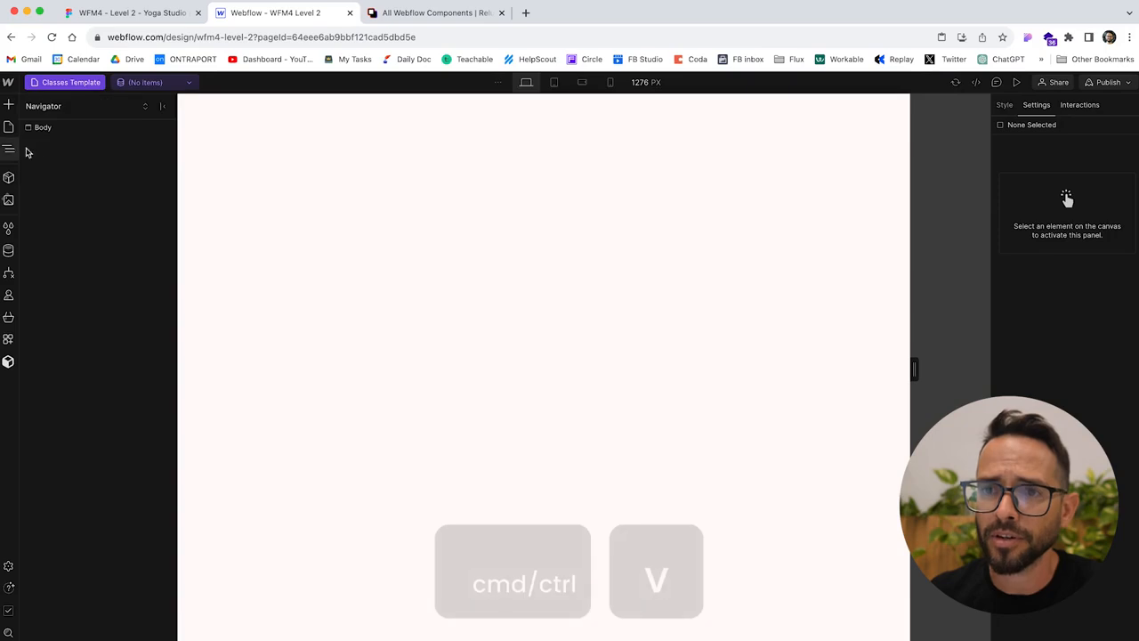
pyautogui.click(55, 128)
pyautogui.press('super+v')
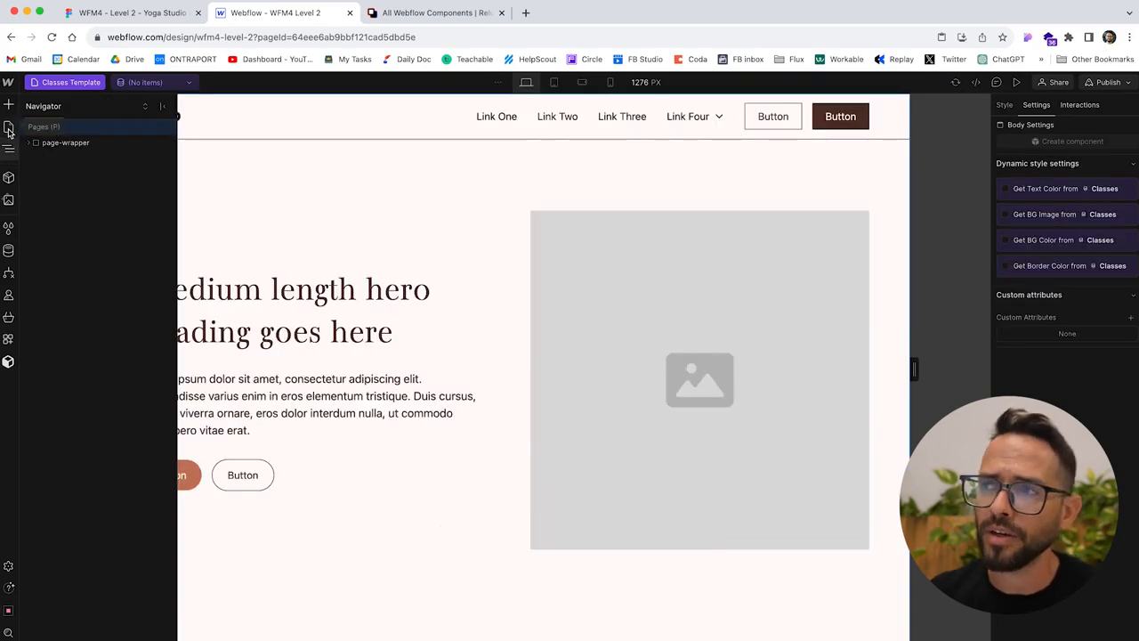
pyautogui.click(8, 130)
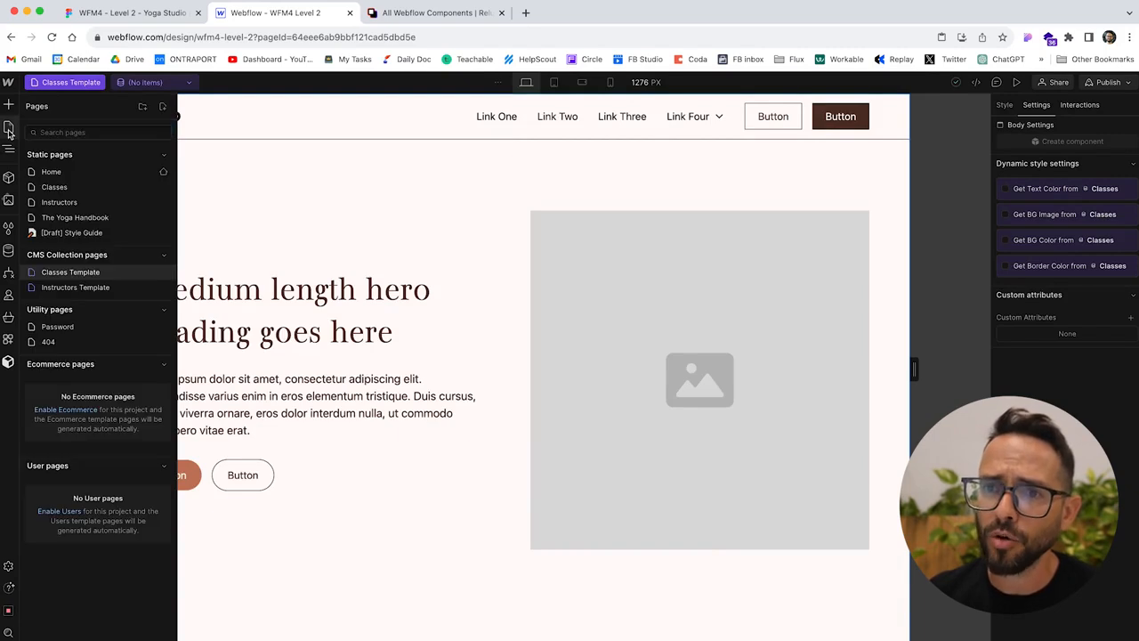
# - Open the Classes page and compare its pasted content with the Classes design in Figma
pyautogui.click(54, 188)
pyautogui.scroll(-10, 289, 206)
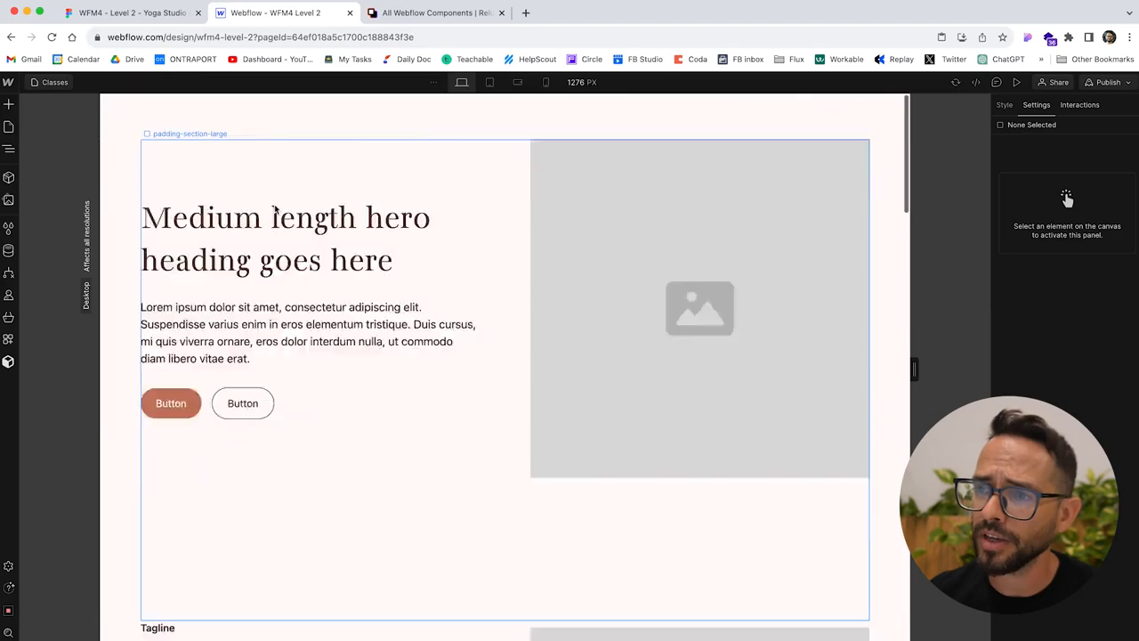
pyautogui.scroll(-5, 291, 206)
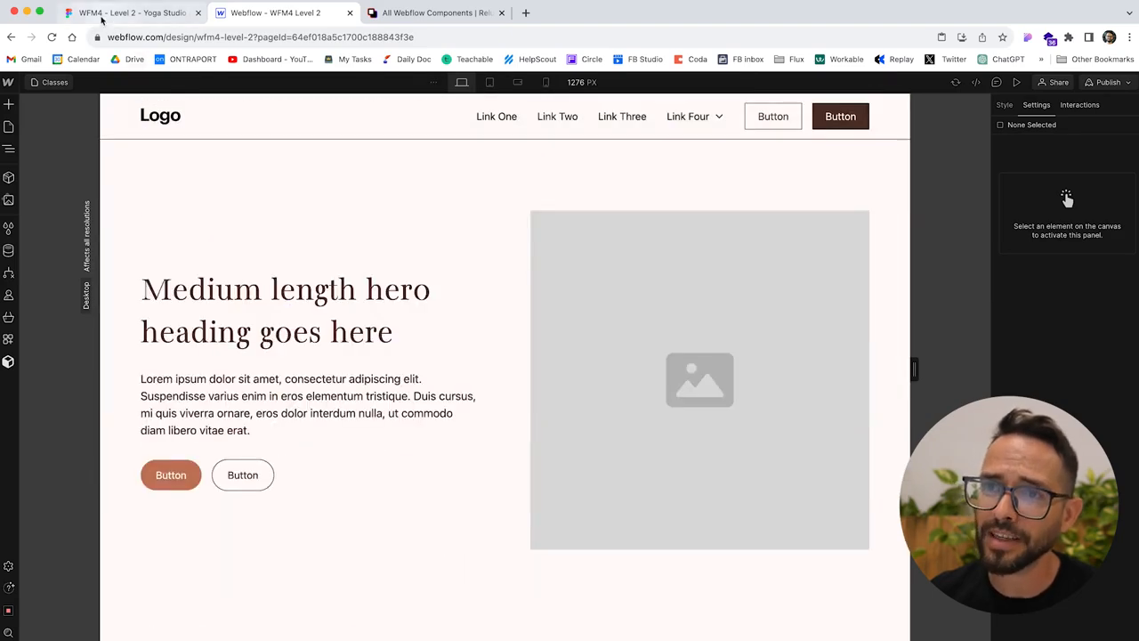
pyautogui.click(101, 18)
pyautogui.scroll(10, 285, 217)
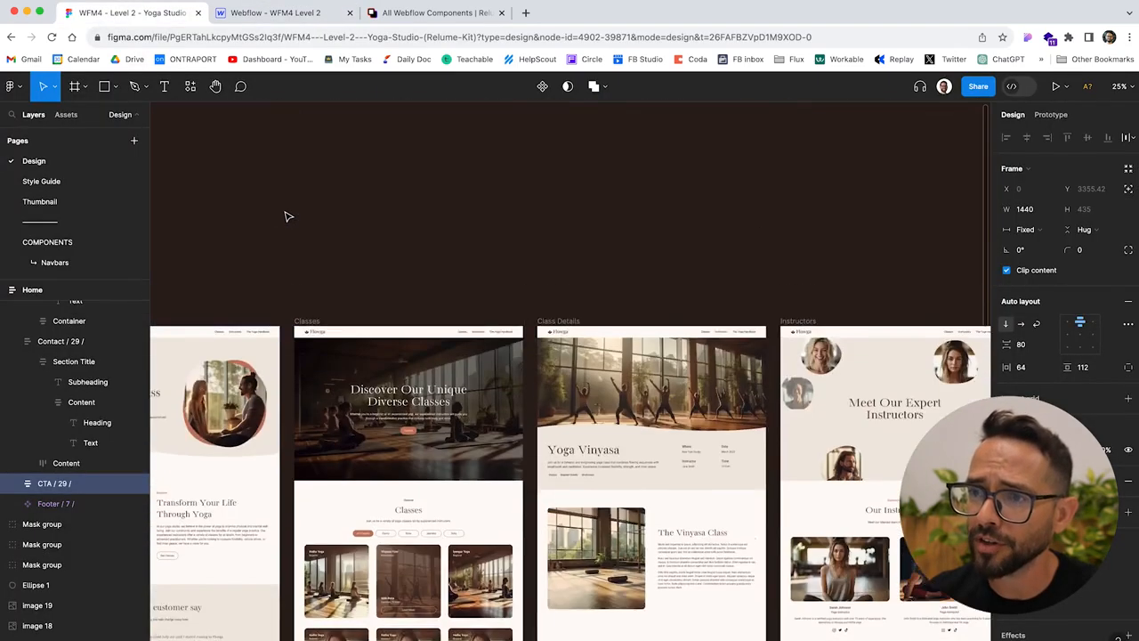
pyautogui.hscroll(5, 286, 216)
pyautogui.hscroll(-1, 286, 216)
pyautogui.click(253, 16)
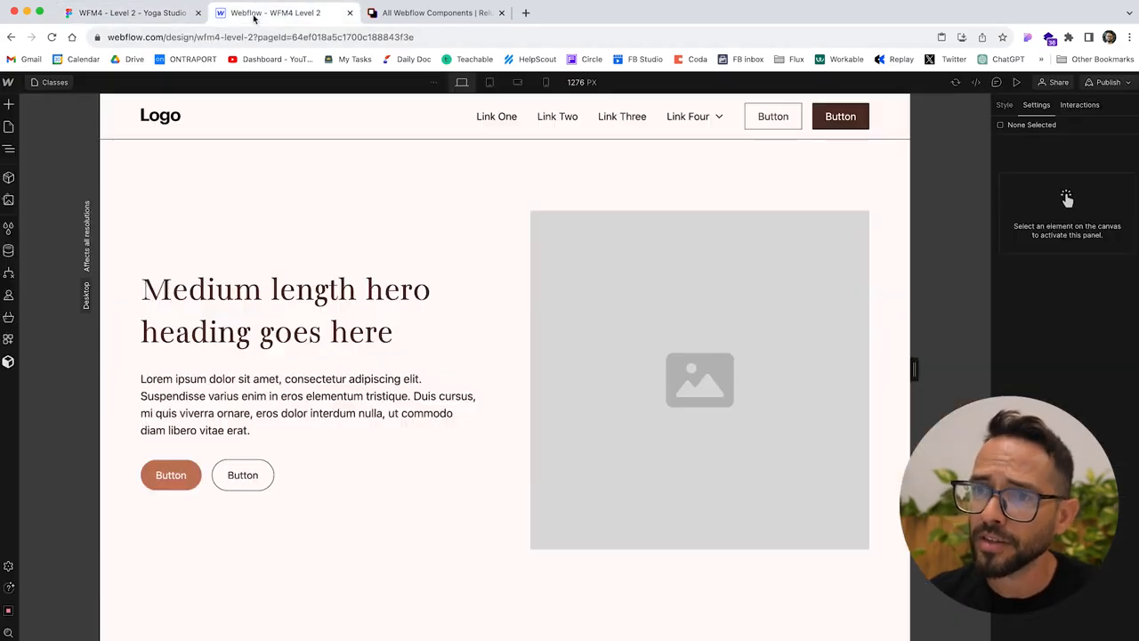
# - Delete section_header1, section_layout7, section_testimonial7 and section_contact29 from the Classes page's main-wrapper
pyautogui.click(9, 151)
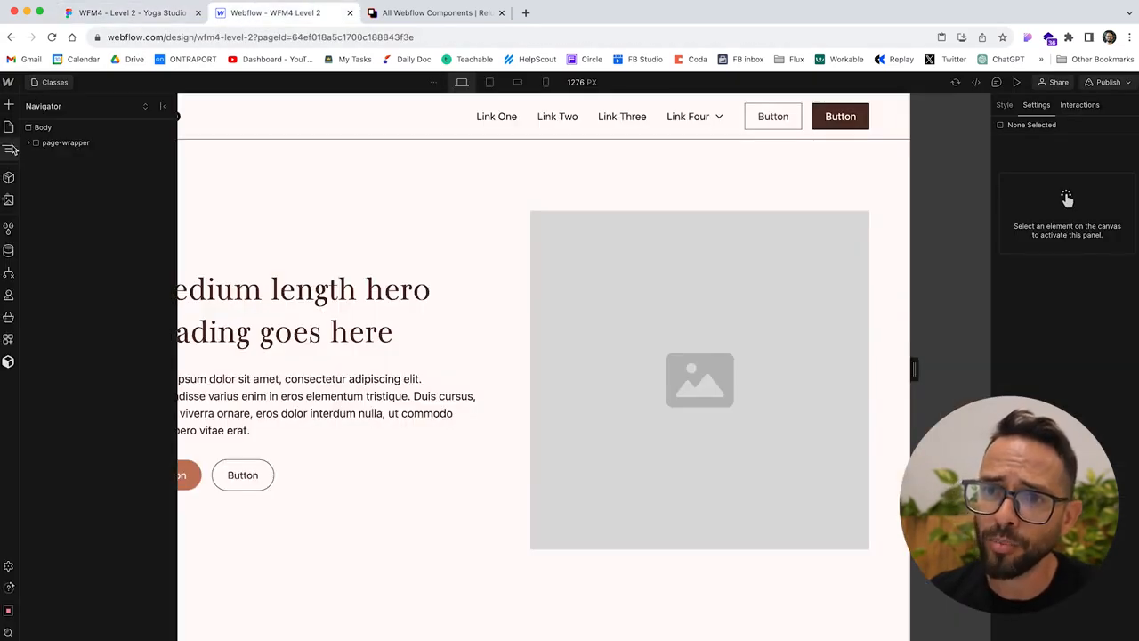
pyautogui.click(36, 142)
pyautogui.click(35, 174)
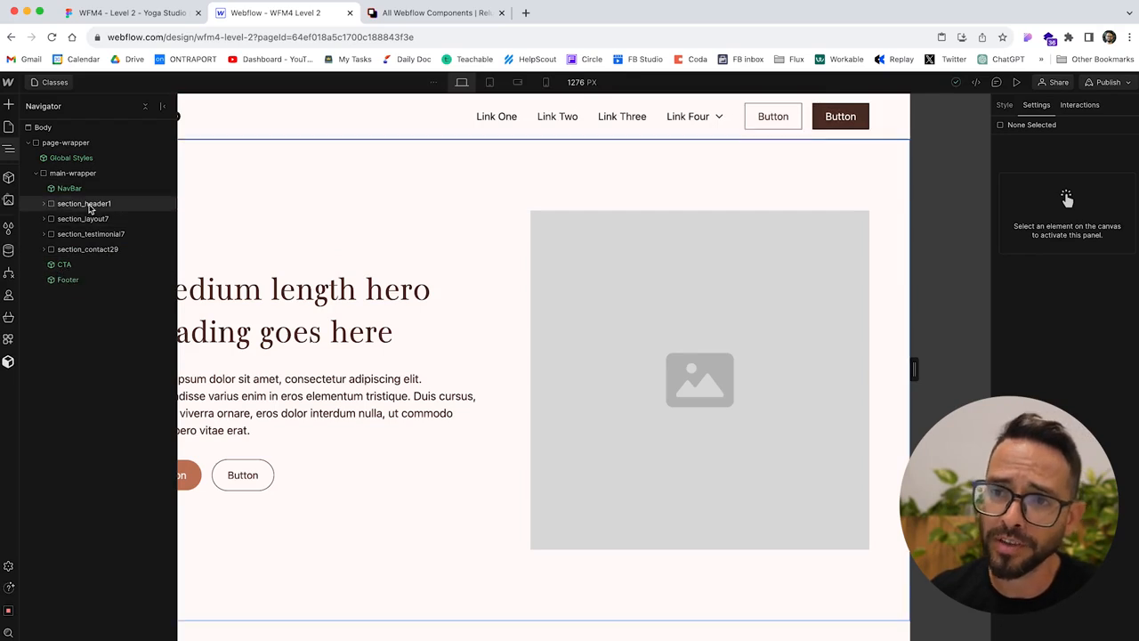
pyautogui.click(89, 204)
pyautogui.press('Delete')
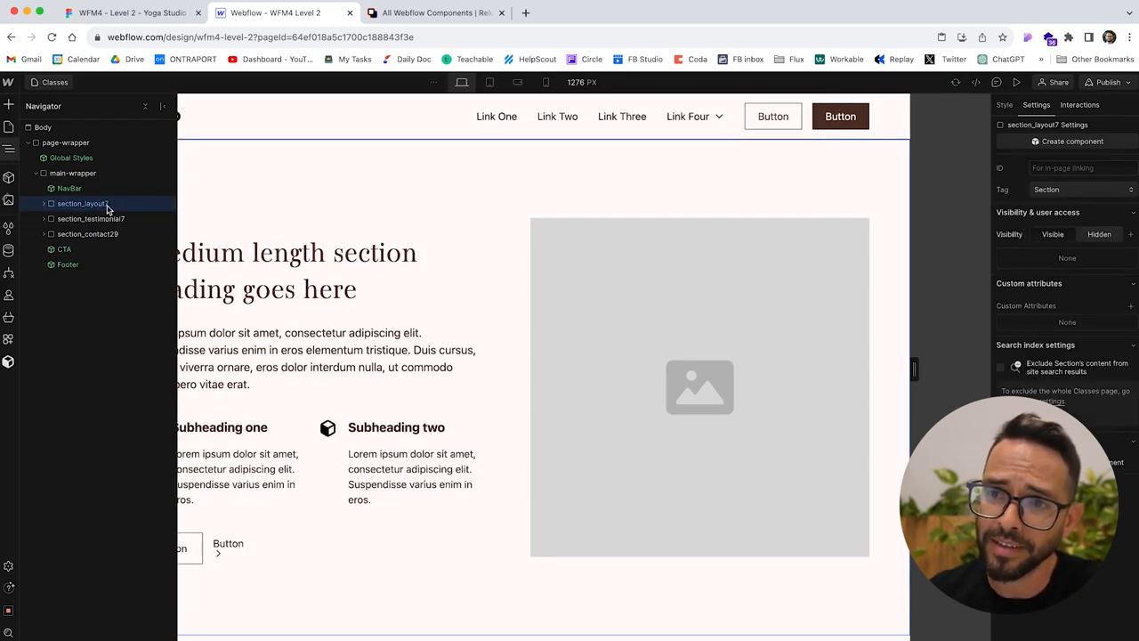
pyautogui.press('Delete')
pyautogui.press('Delete')
pyautogui.press('Delete')
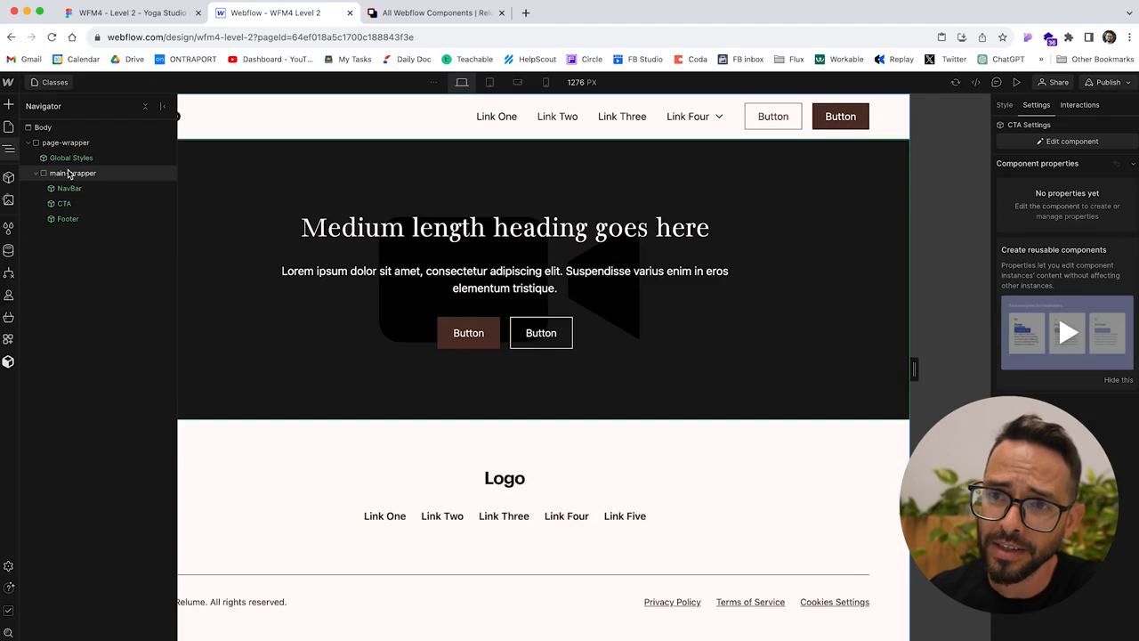
# - Select the Classes page's main-wrapper and look up which component the Classes hero uses in the Figma design
pyautogui.click(65, 174)
pyautogui.click(92, 10)
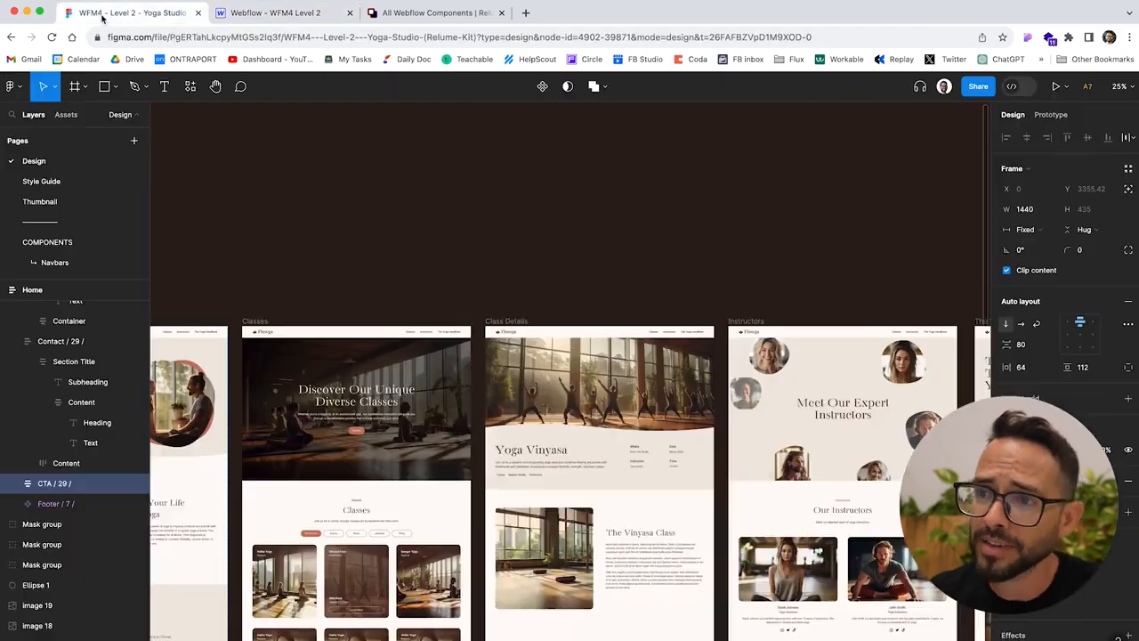
pyautogui.scroll(3, 299, 314)
pyautogui.hscroll(-5, 299, 314)
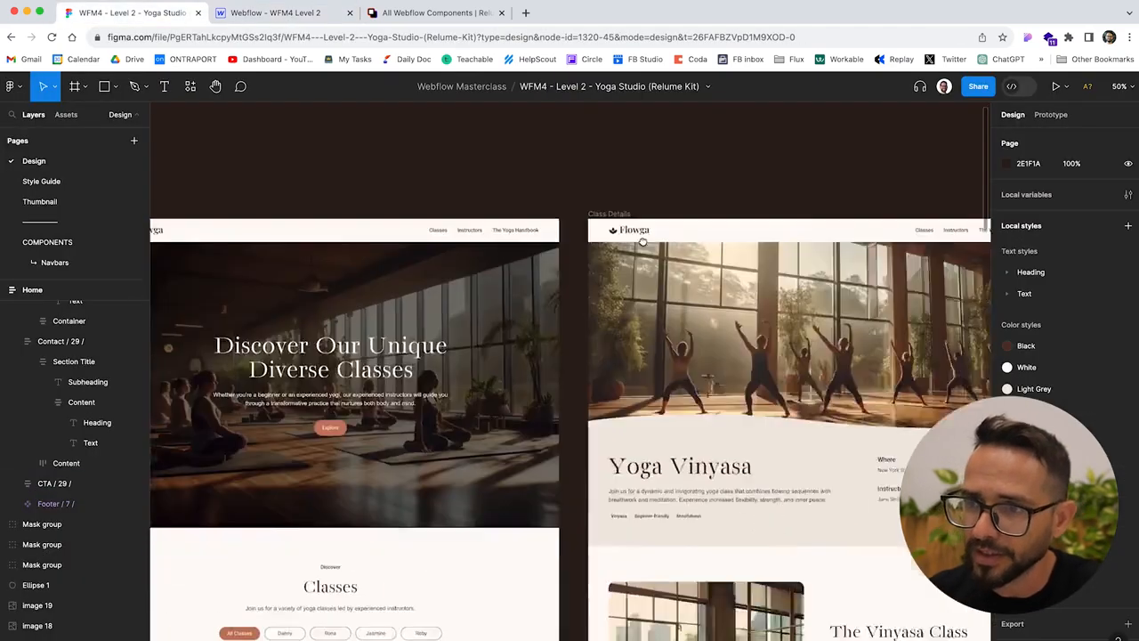
pyautogui.click(351, 193)
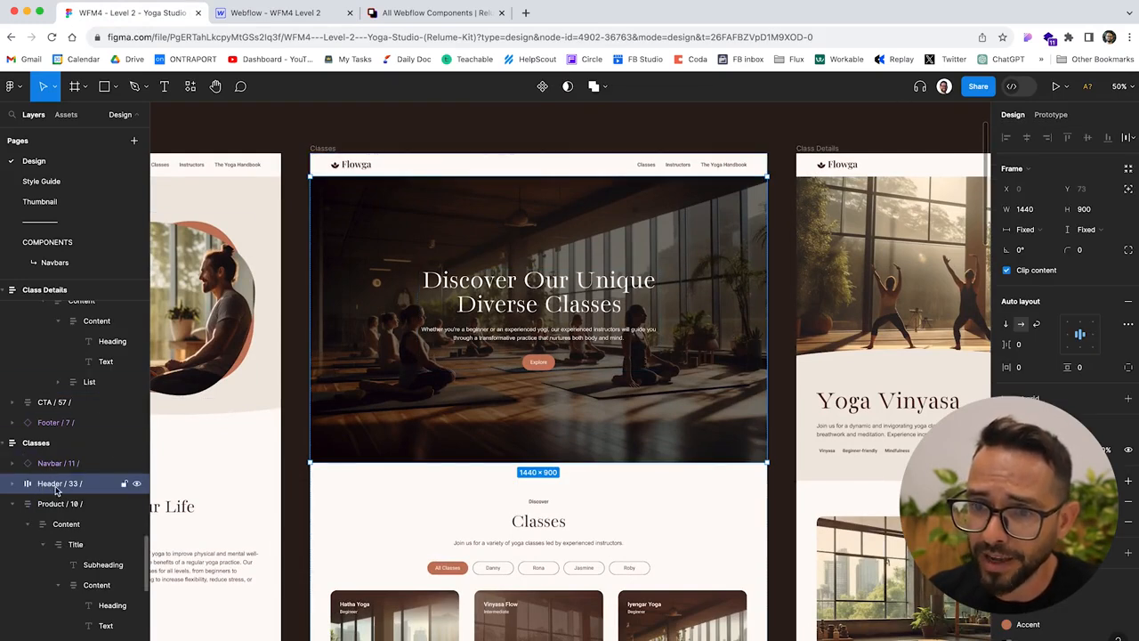
pyautogui.click(267, 13)
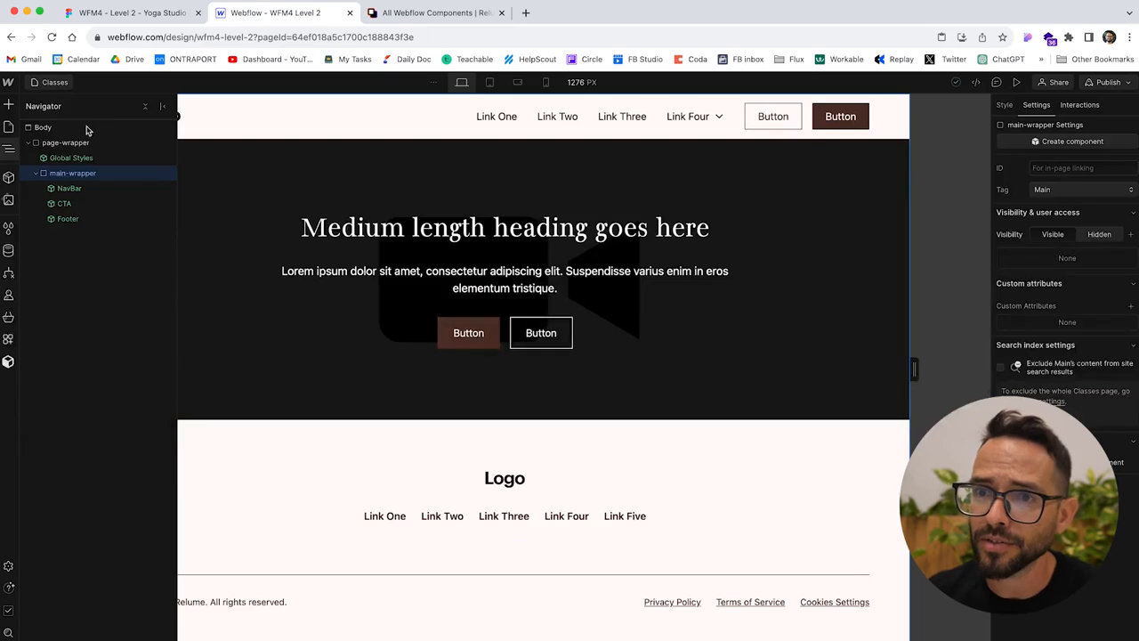
pyautogui.click(9, 364)
pyautogui.click(8, 364)
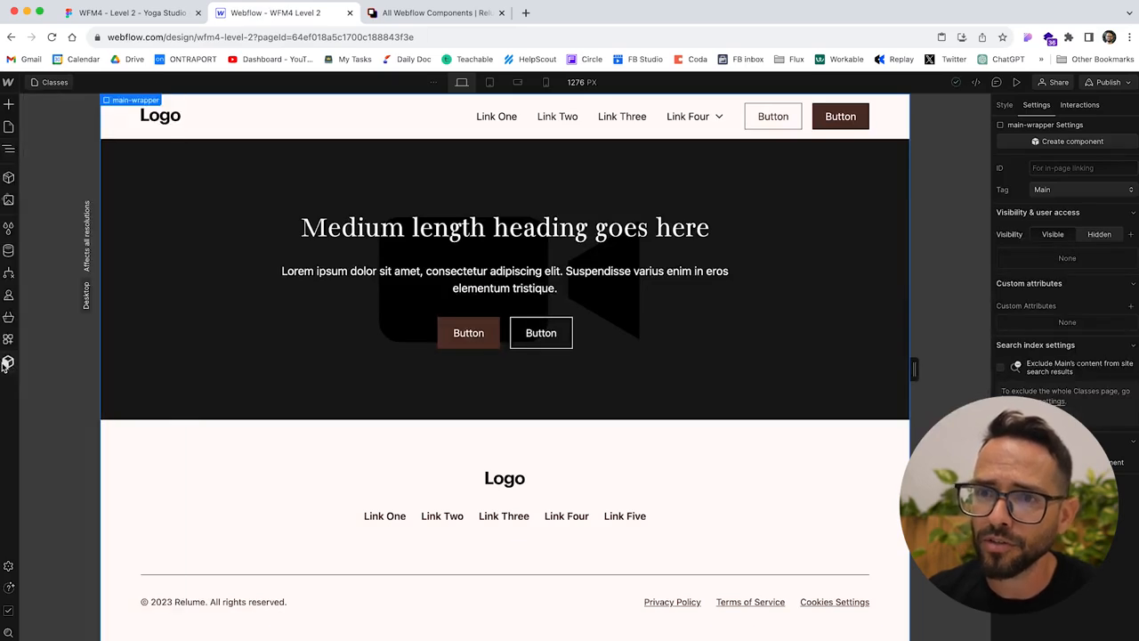
pyautogui.click(8, 149)
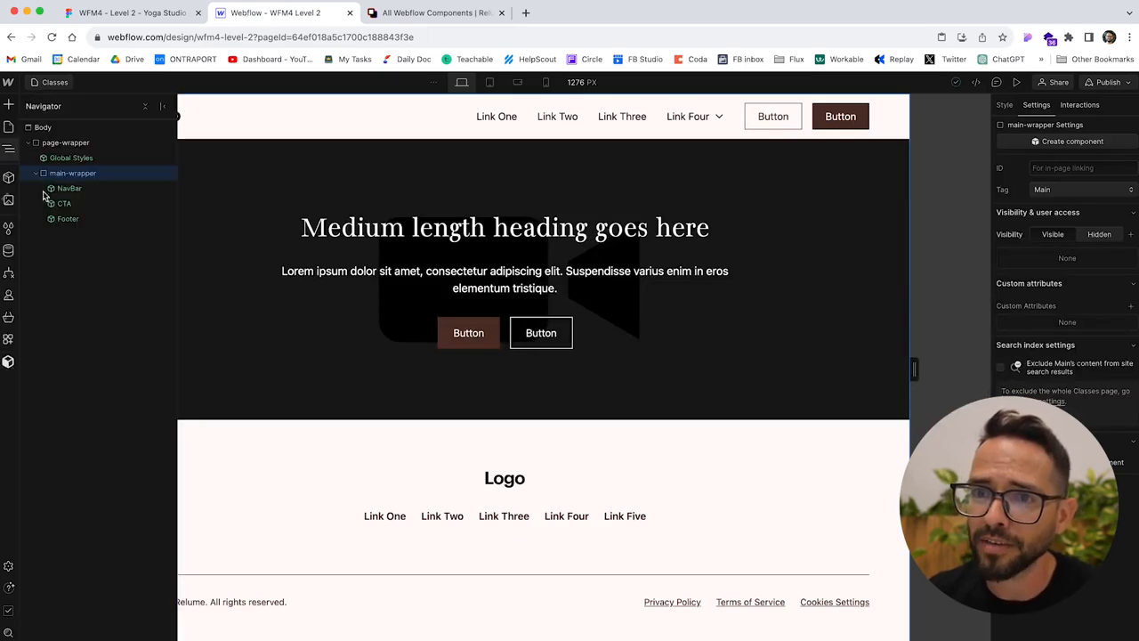
# - Switch to the Relume library, search for "header 33" and copy the Header 33 component
pyautogui.click(428, 11)
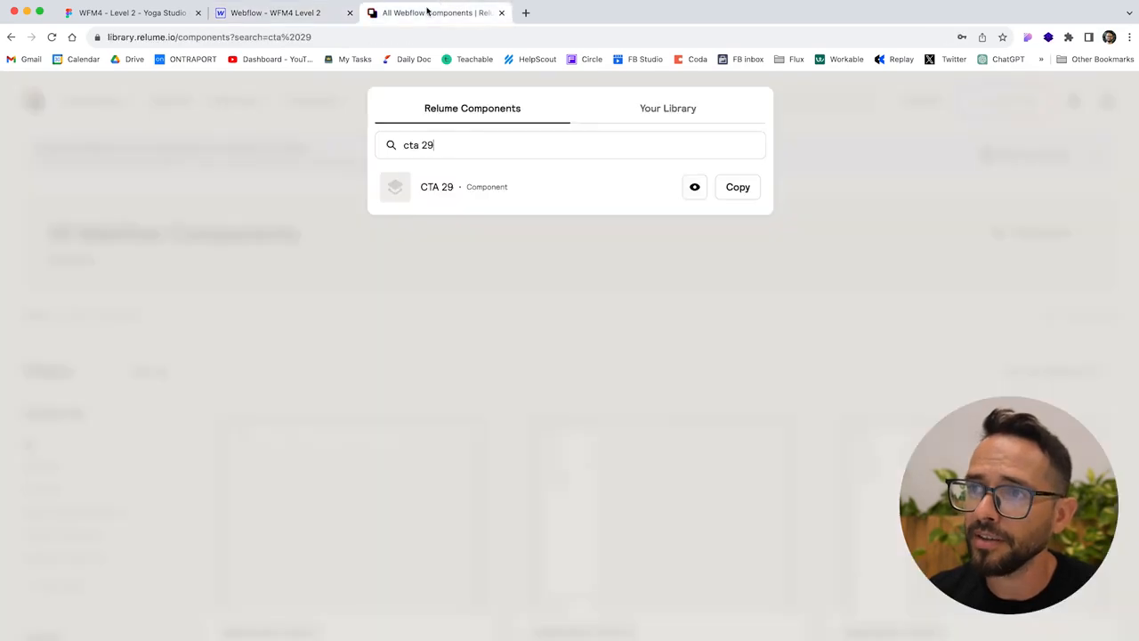
pyautogui.tripleClick(446, 142)
pyautogui.write('header 3')
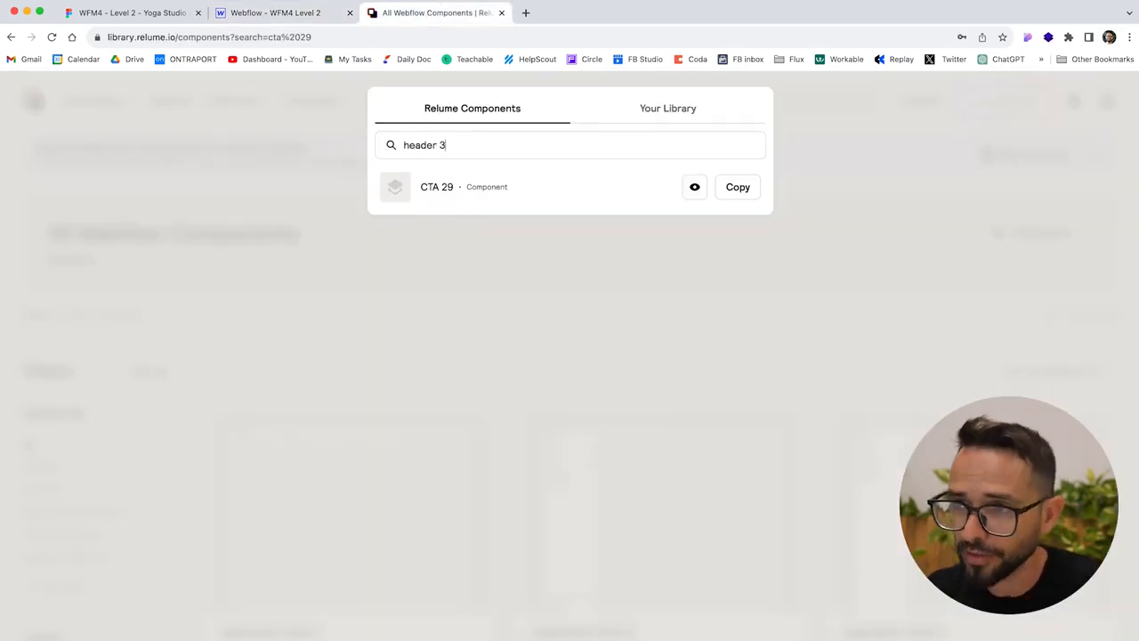
pyautogui.write('3')
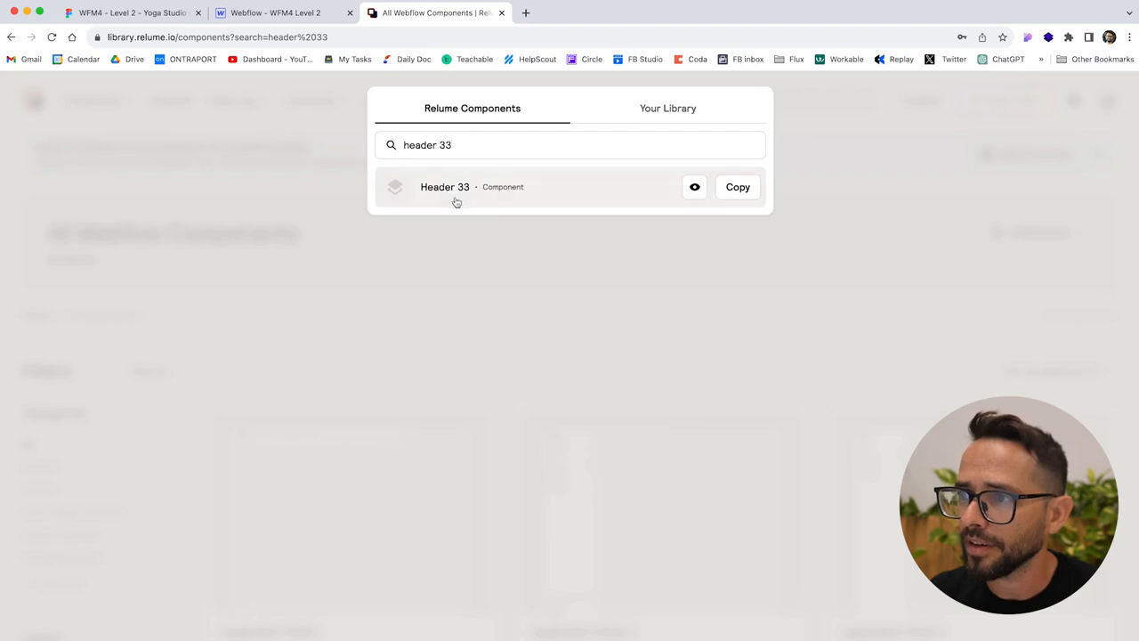
pyautogui.click(725, 187)
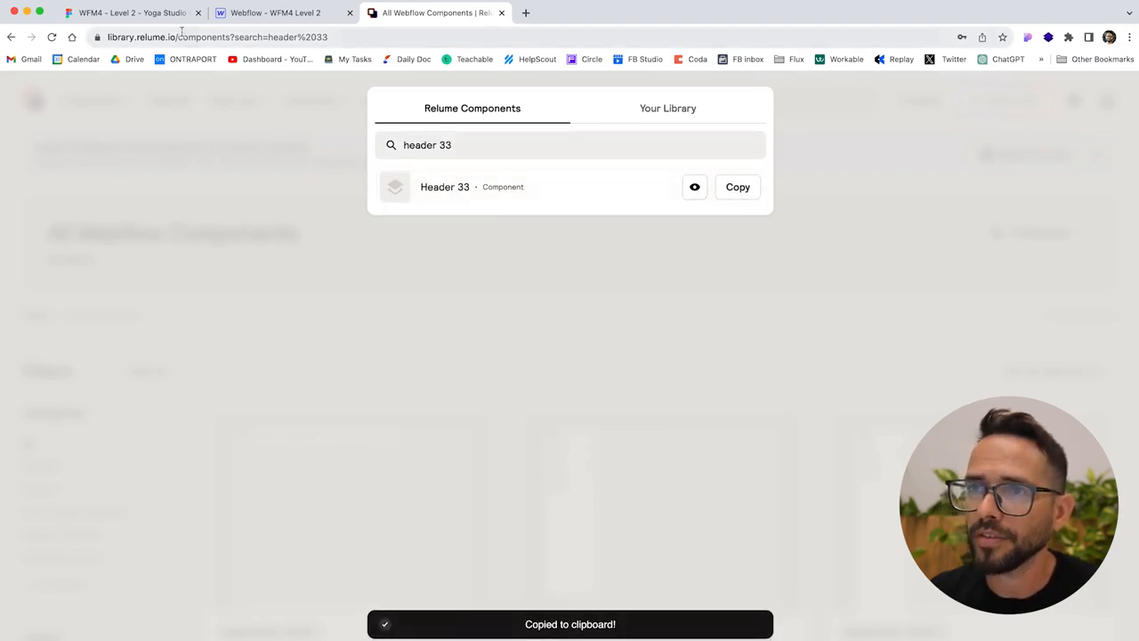
# - Switch to Webflow, paste Header 33 into main-wrapper and place it between NavBar and CTA
pyautogui.click(245, 20)
pyautogui.hotkey('ctrl', 'v')
pyautogui.moveTo(69, 236); pyautogui.dragTo(72, 204)
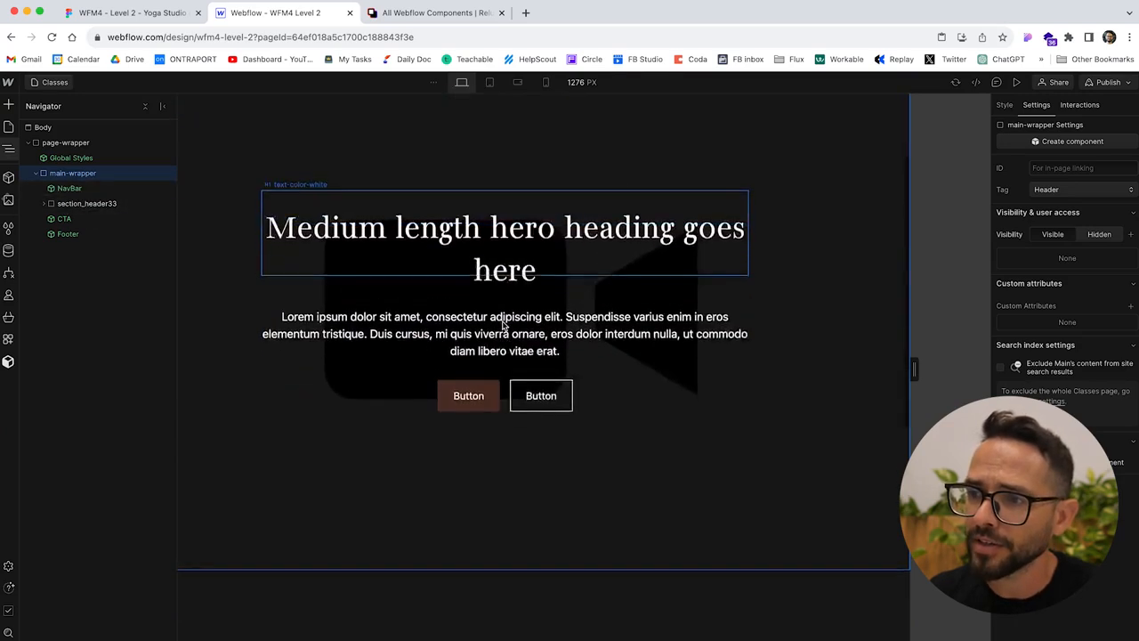
# - Look up the class listing section in the Figma Classes design and copy the Product 10 component from Relume
pyautogui.click(125, 13)
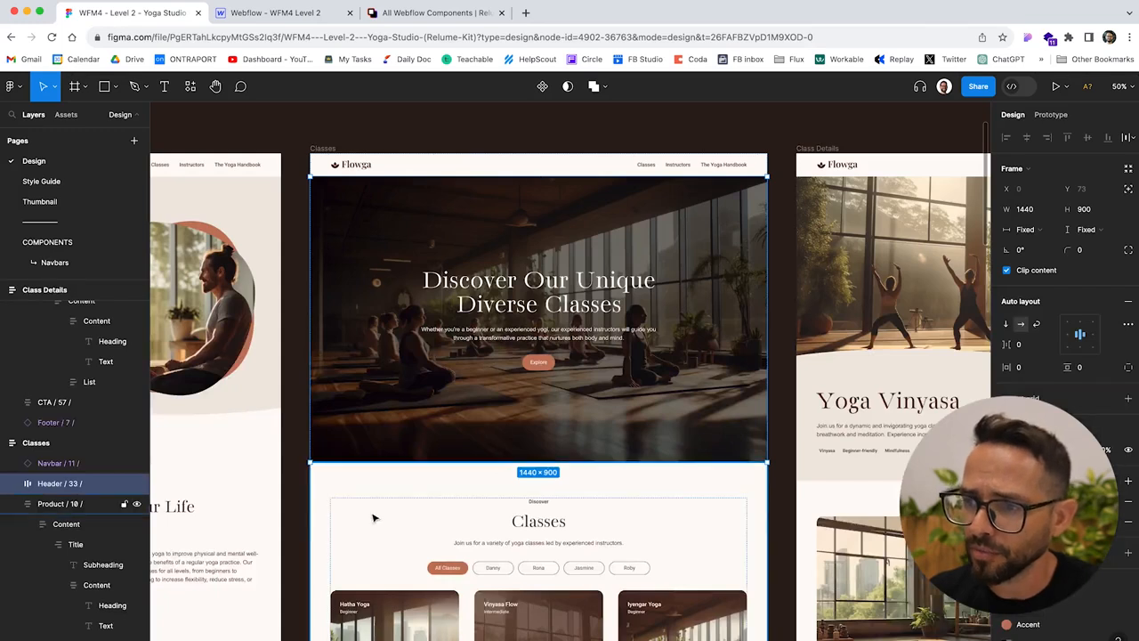
pyautogui.click(320, 492)
pyautogui.scroll(-4, 321, 491)
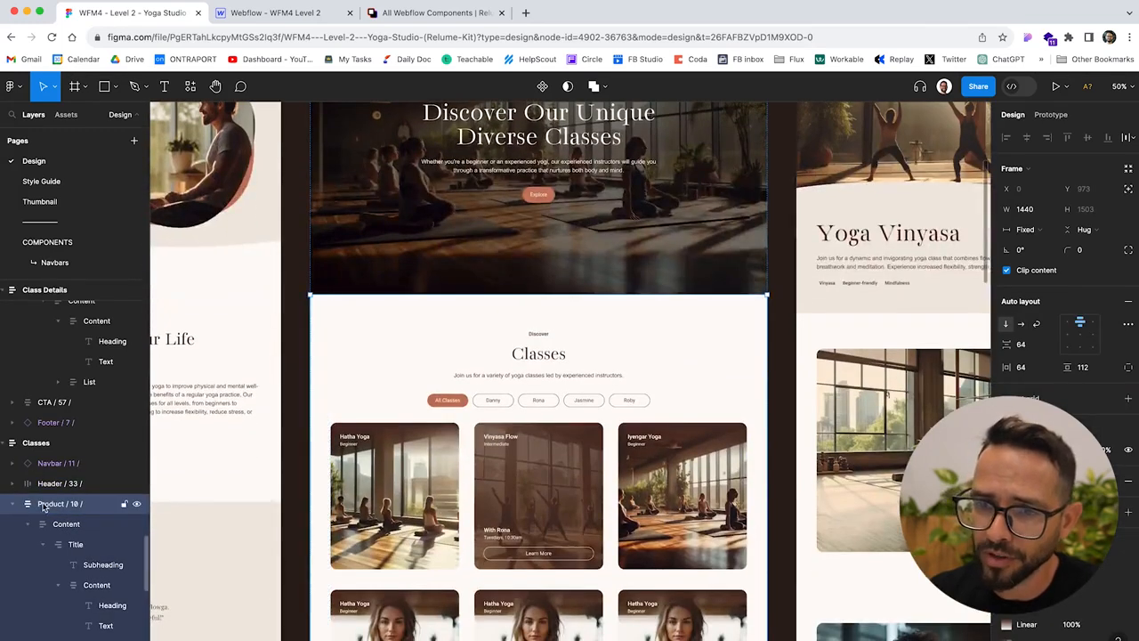
pyautogui.click(409, 14)
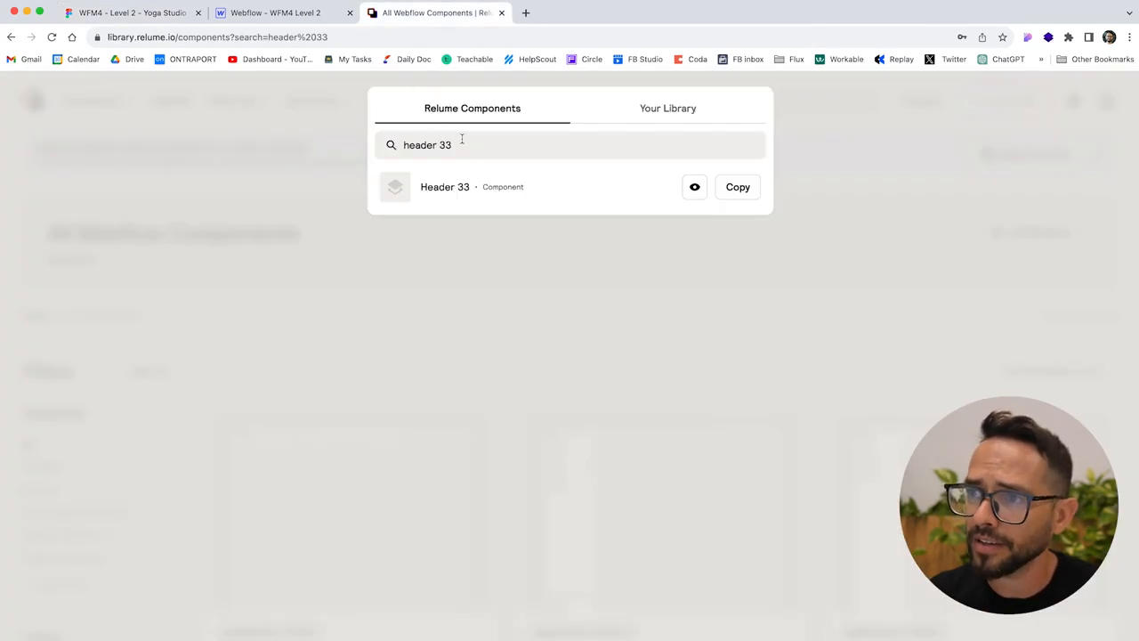
pyautogui.press('super+a')
pyautogui.write('prod')
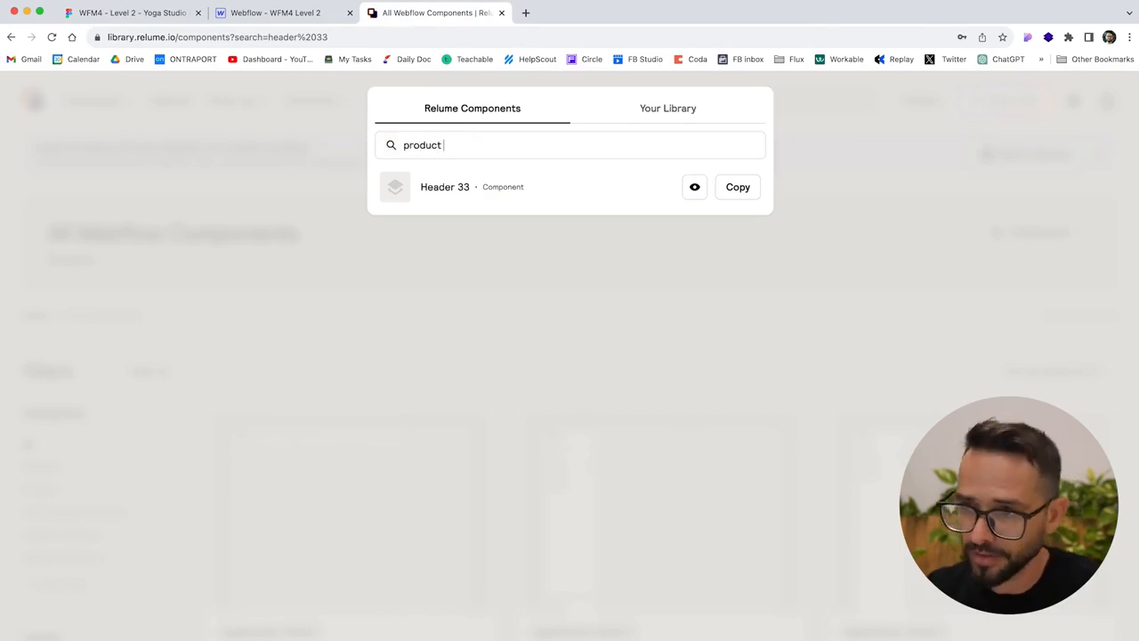
pyautogui.write('uct 10')
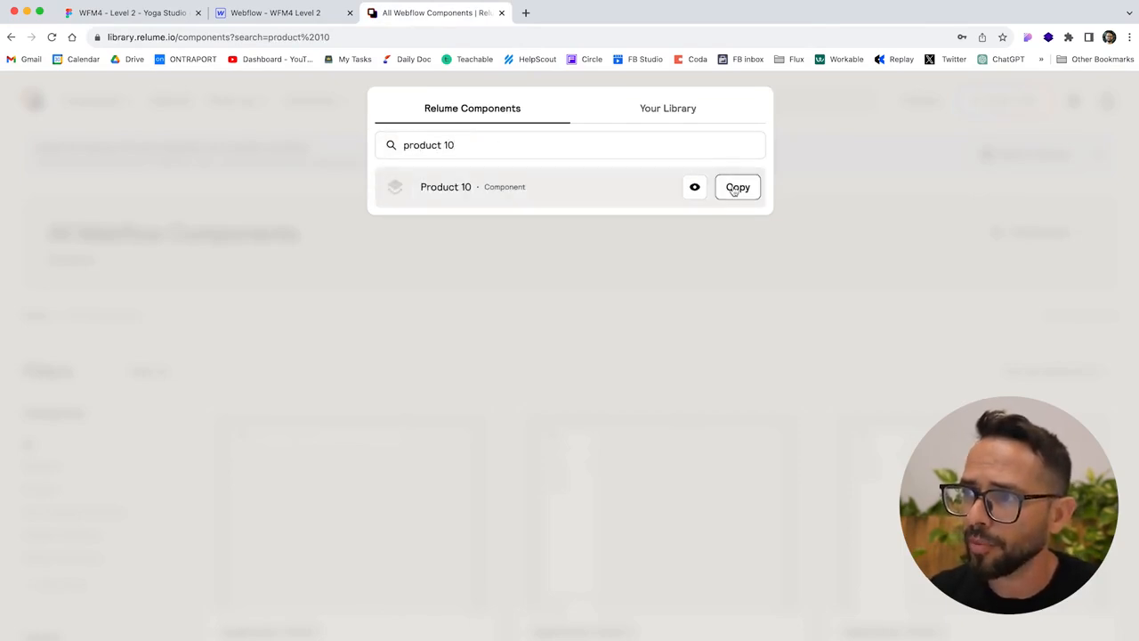
pyautogui.click(735, 187)
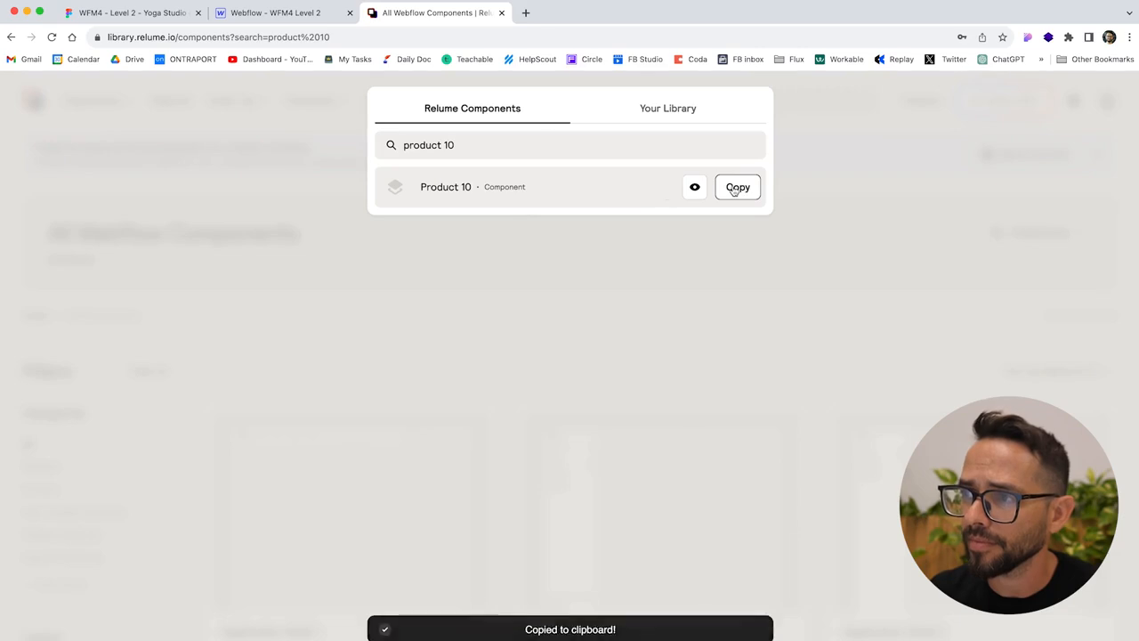
# - Paste Product 10 into the Classes page and place section_product10 between section_header33 and CTA in main-wrapper
pyautogui.click(289, 14)
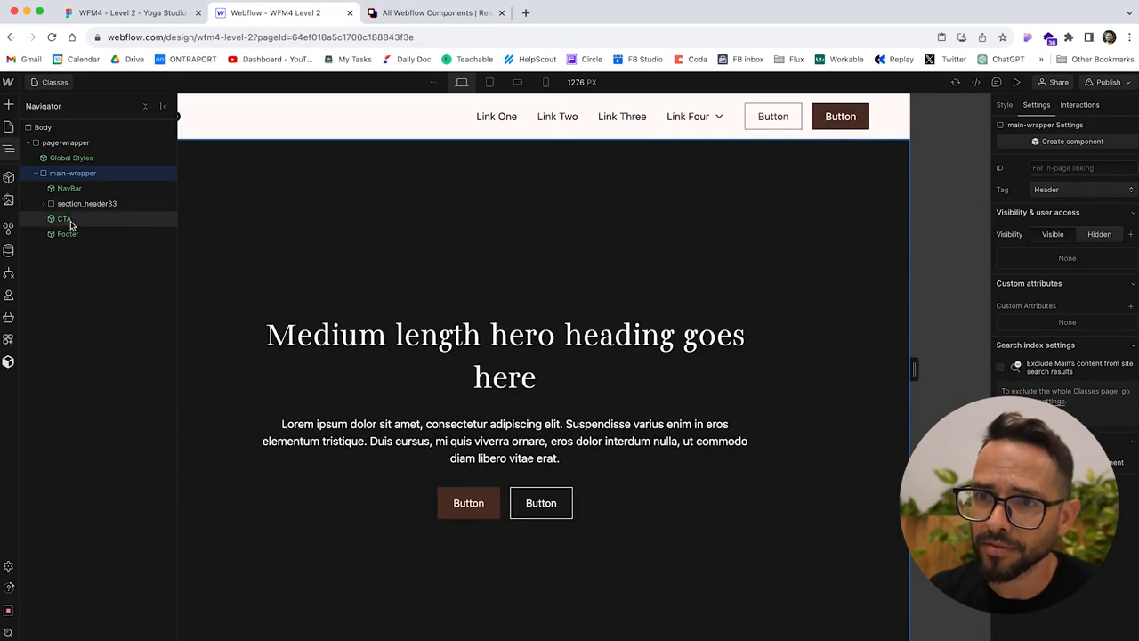
pyautogui.click(43, 203)
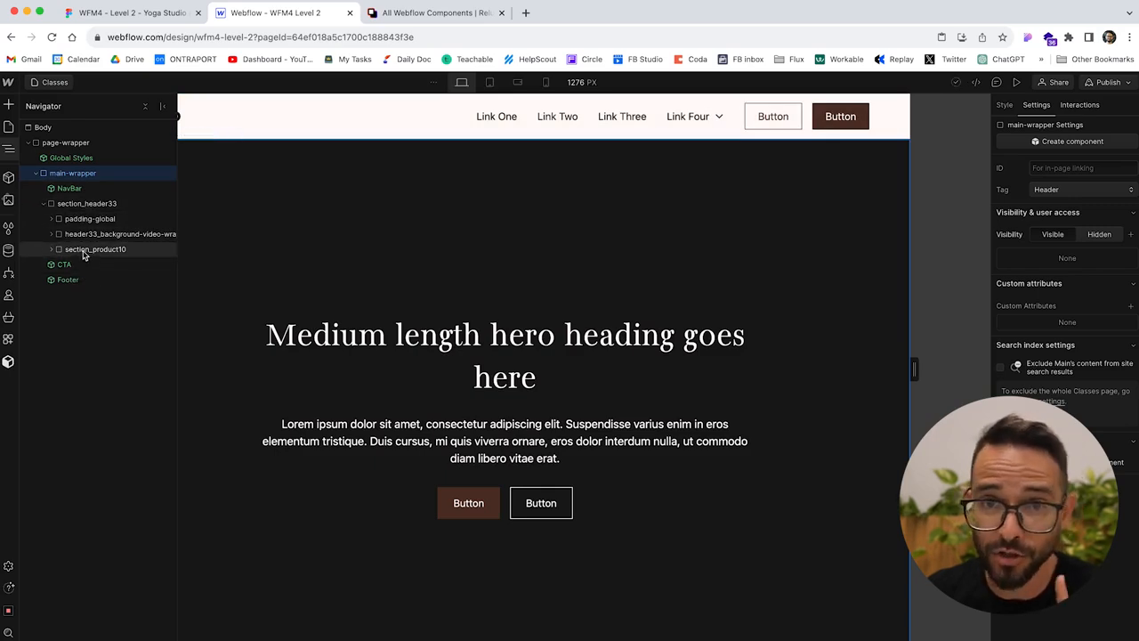
pyautogui.moveTo(82, 207)
pyautogui.mouseDown()
pyautogui.moveTo(75, 249)
pyautogui.moveTo(62, 256)
pyautogui.moveTo(70, 200)
pyautogui.mouseUp()
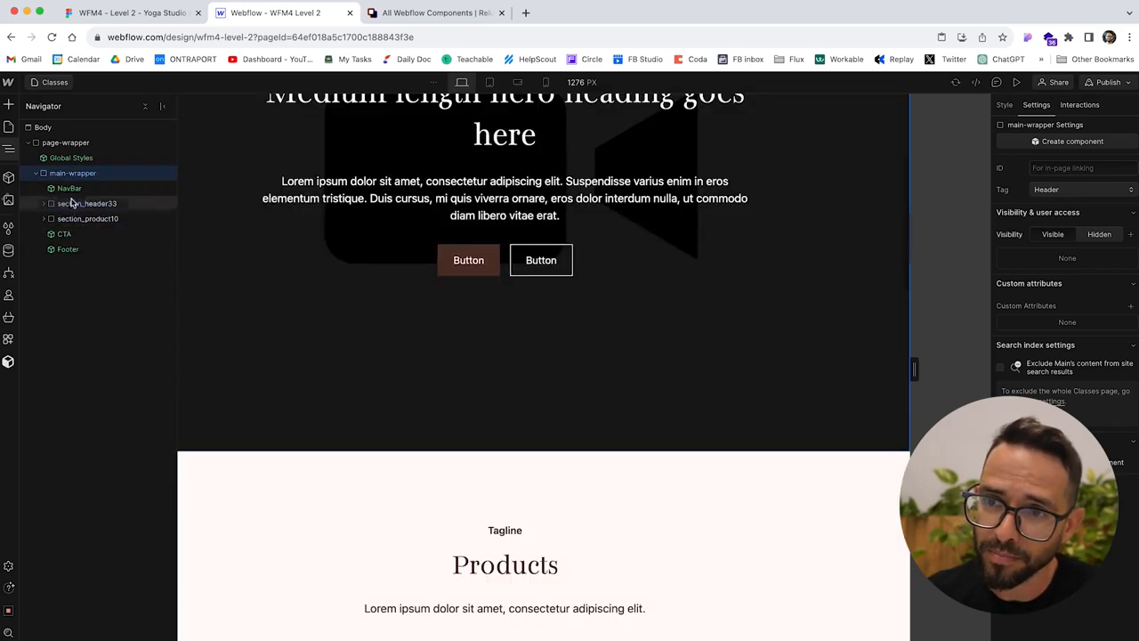
pyautogui.scroll(-5, 475, 346)
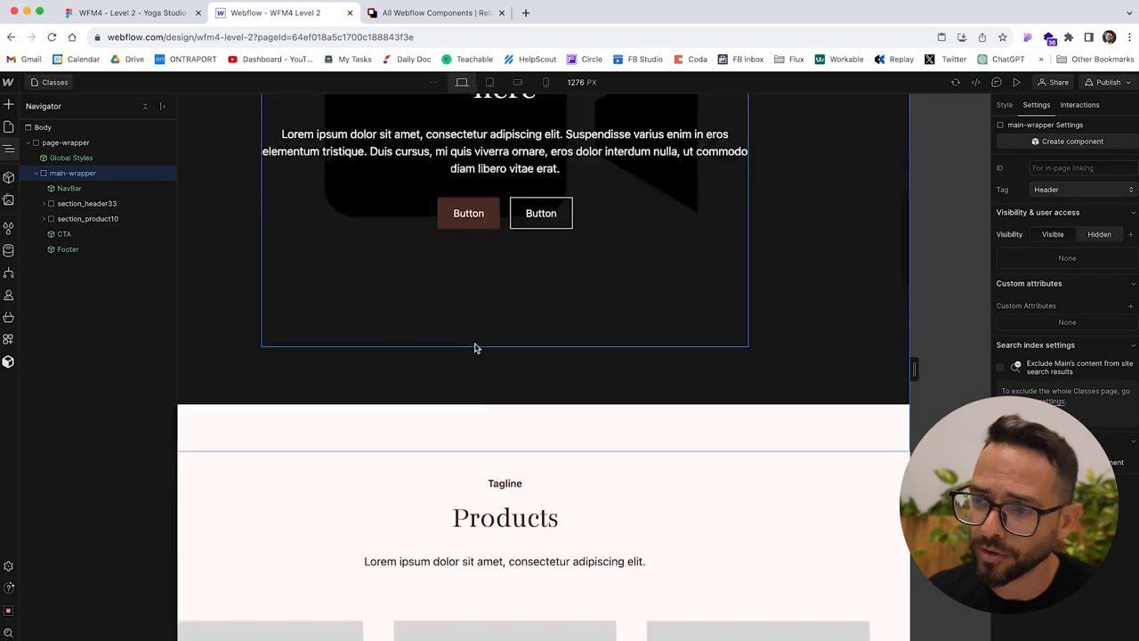
pyautogui.scroll(2, 476, 346)
pyautogui.scroll(-7, 460, 338)
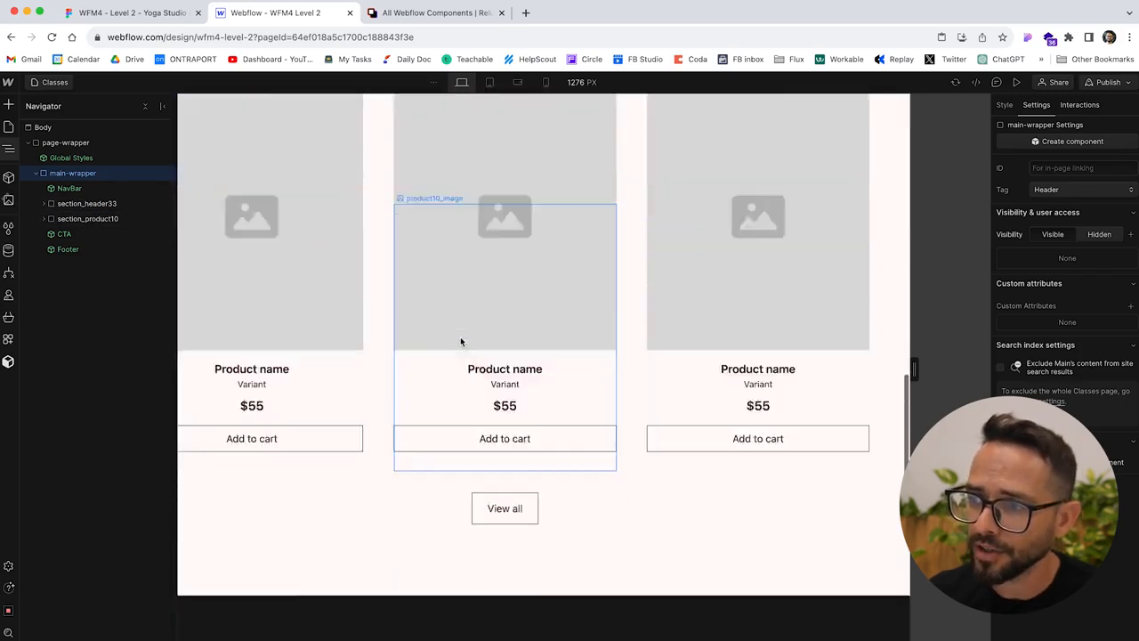
pyautogui.scroll(7, 461, 339)
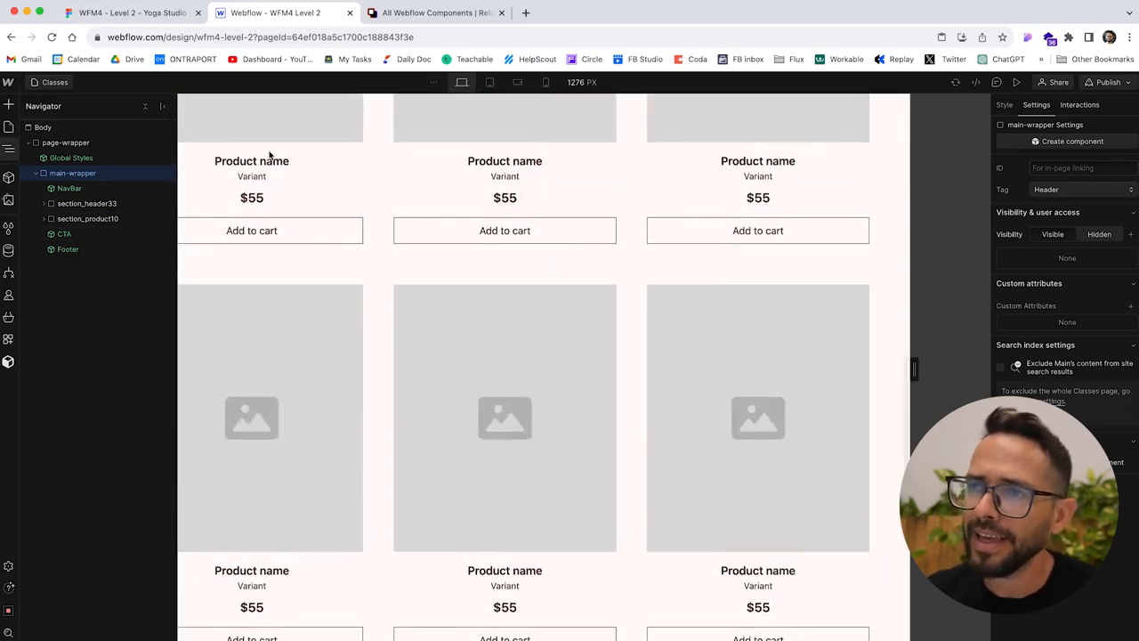
# - Look up the Our Instructors section in the Figma Classes design and copy the Team 17 component from Relume
pyautogui.click(148, 13)
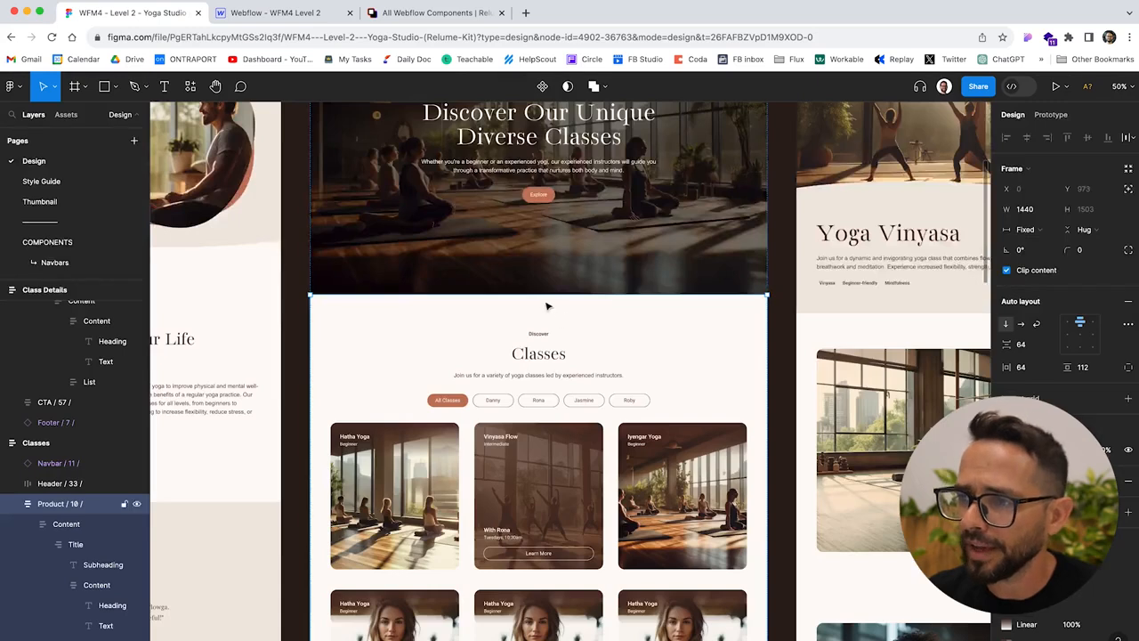
pyautogui.scroll(-6, 428, 393)
pyautogui.scroll(-1, 429, 393)
pyautogui.click(399, 289)
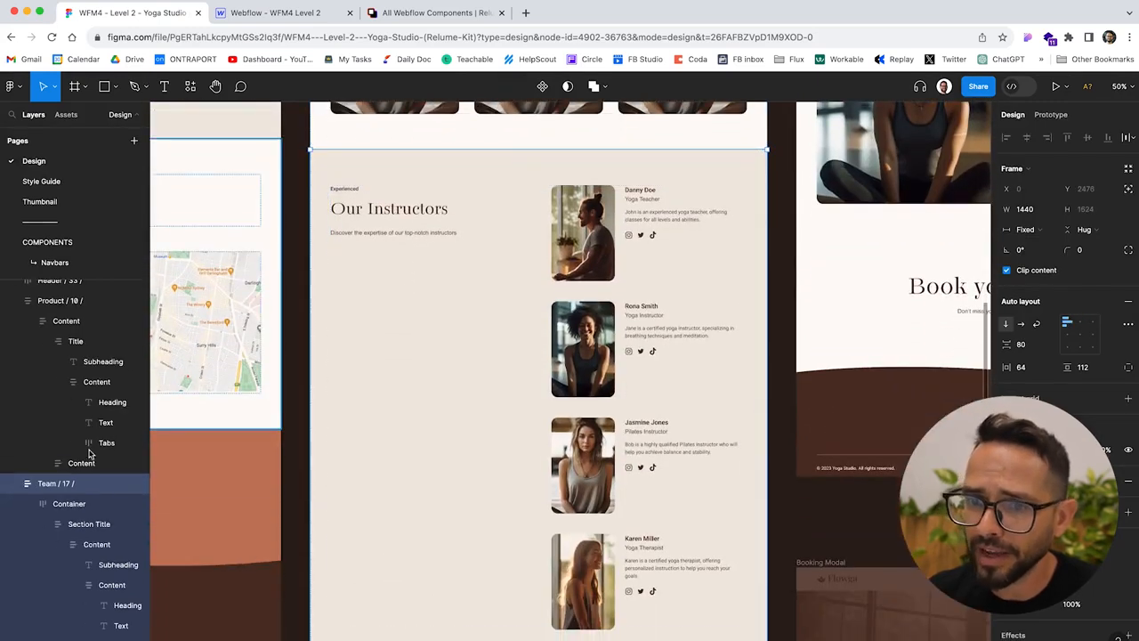
pyautogui.click(420, 15)
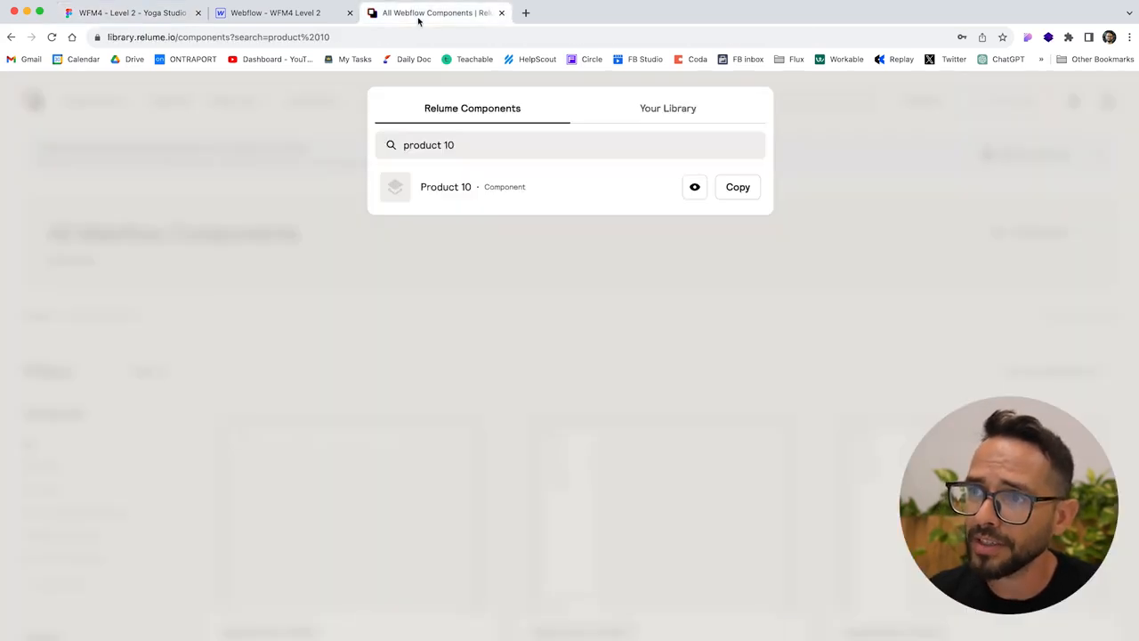
pyautogui.tripleClick(477, 138)
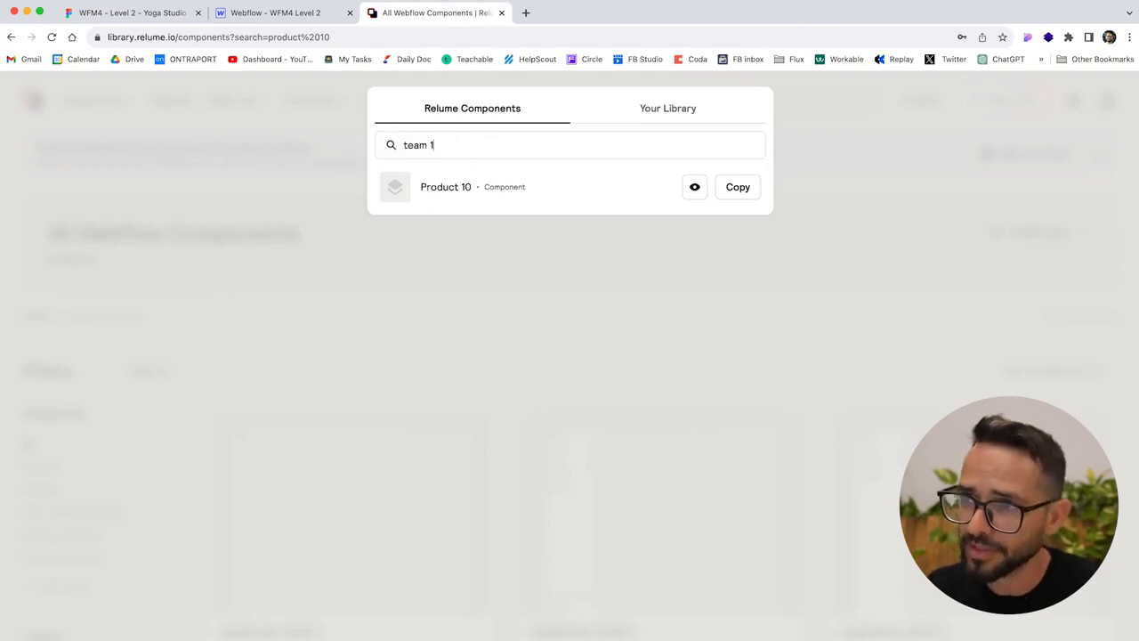
pyautogui.click(738, 190)
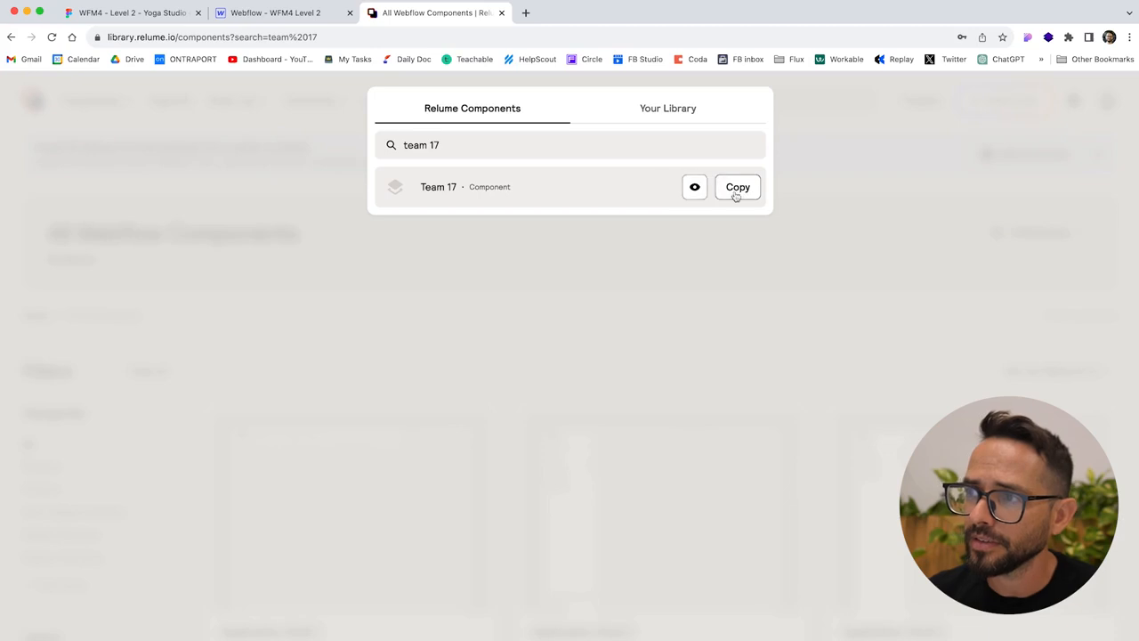
# - Switch to Webflow and delete product10_component from inside section_product10, keeping its heading block
pyautogui.click(244, 13)
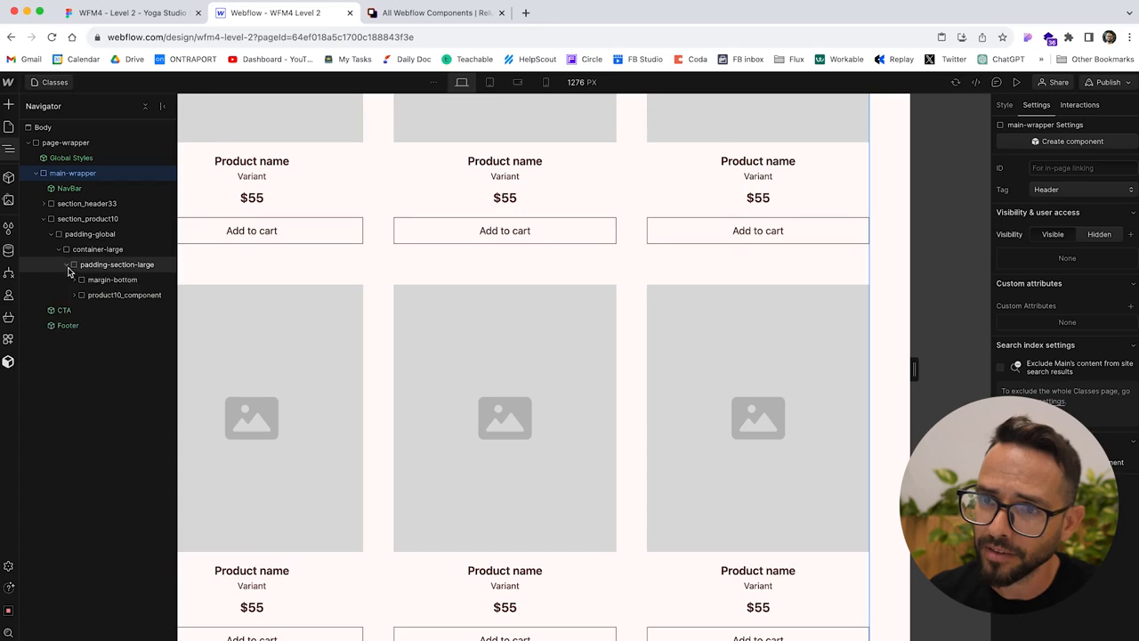
pyautogui.click(111, 297)
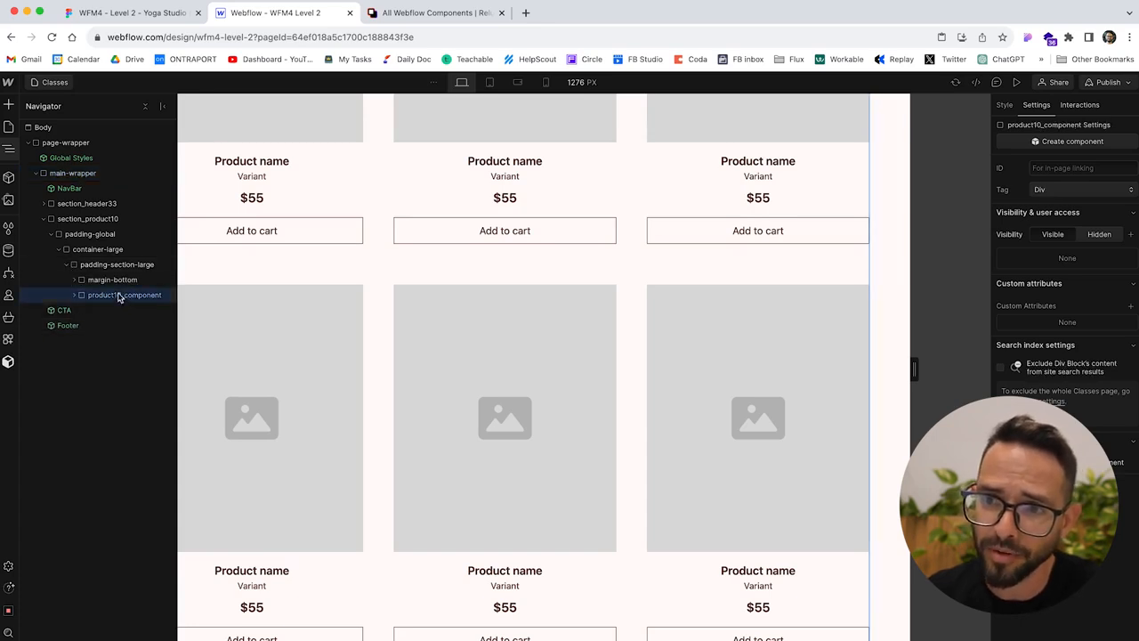
pyautogui.press('Delete')
pyautogui.click(45, 218)
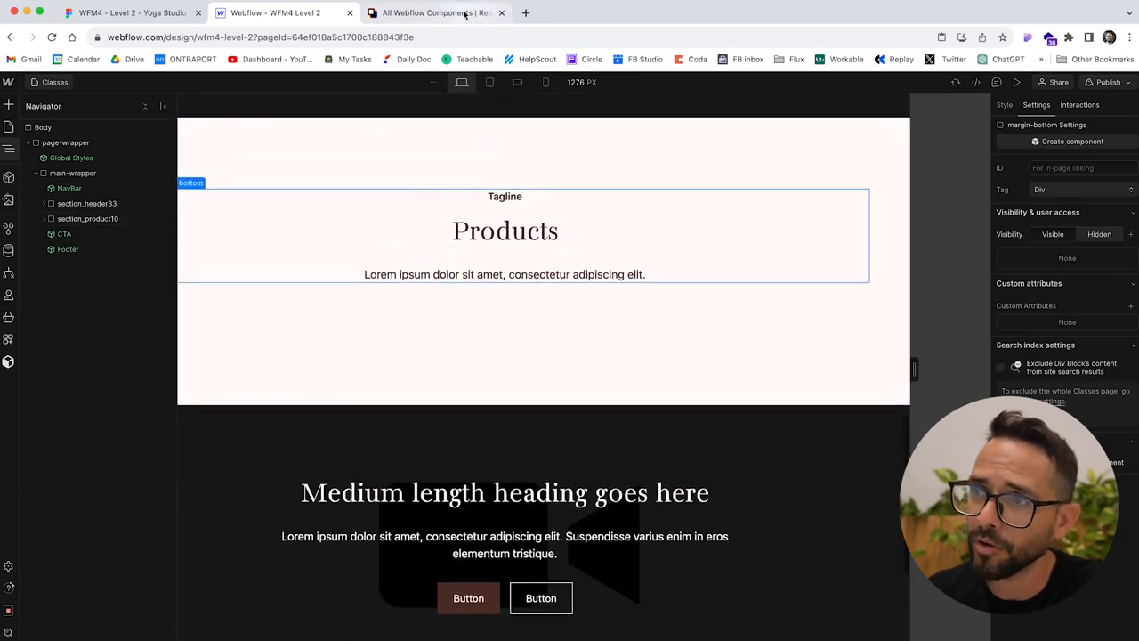
# - Copy Team 17 from Relume again, paste it into the Classes page and place section_team17 between section_product10 and CTA
pyautogui.click(464, 14)
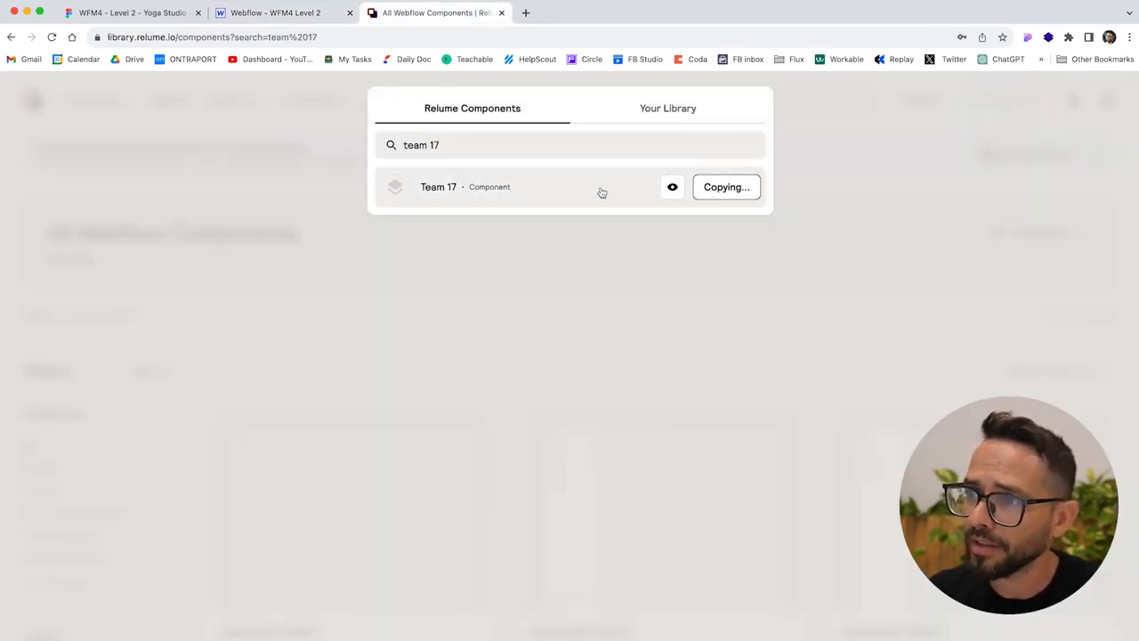
pyautogui.click(264, 16)
pyautogui.click(43, 129)
pyautogui.press('super+v')
pyautogui.moveTo(71, 249); pyautogui.dragTo(75, 234)
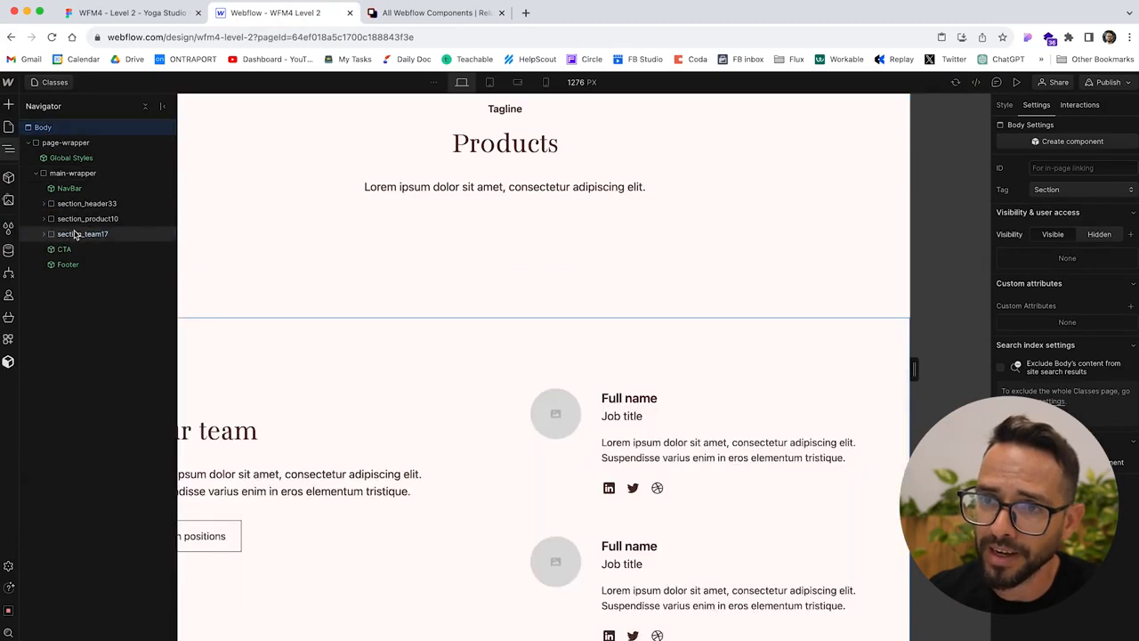
pyautogui.scroll(-4, 397, 291)
pyautogui.scroll(2, 397, 291)
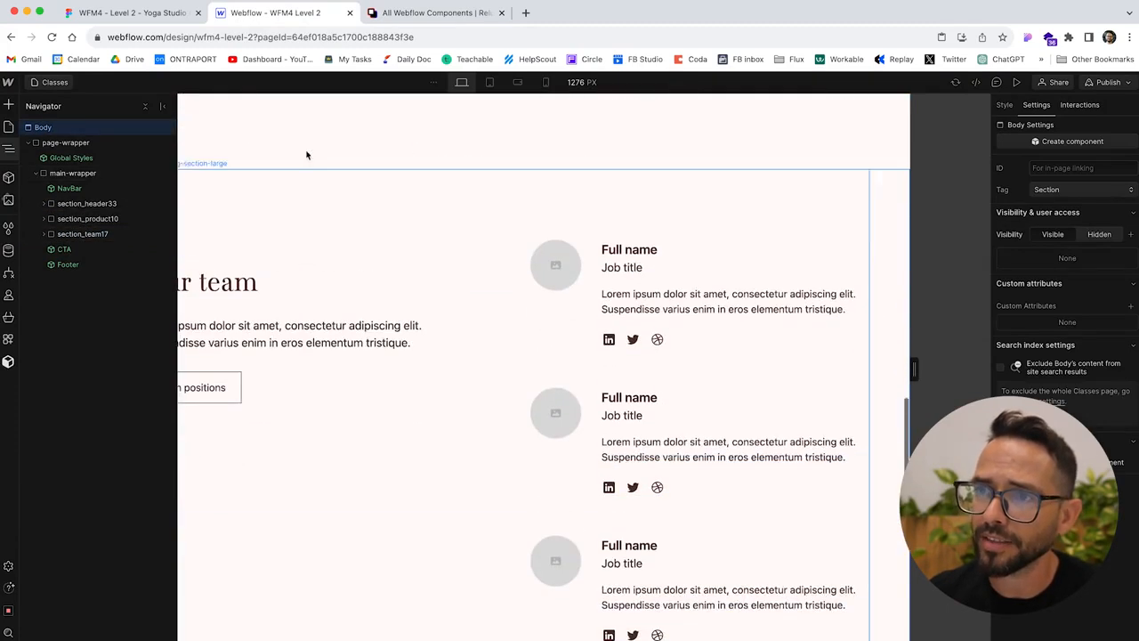
# - Look up the section below the instructors in the Figma Classes design and copy the Layout 12 component from Relume
pyautogui.click(90, 13)
pyautogui.scroll(-5, 408, 285)
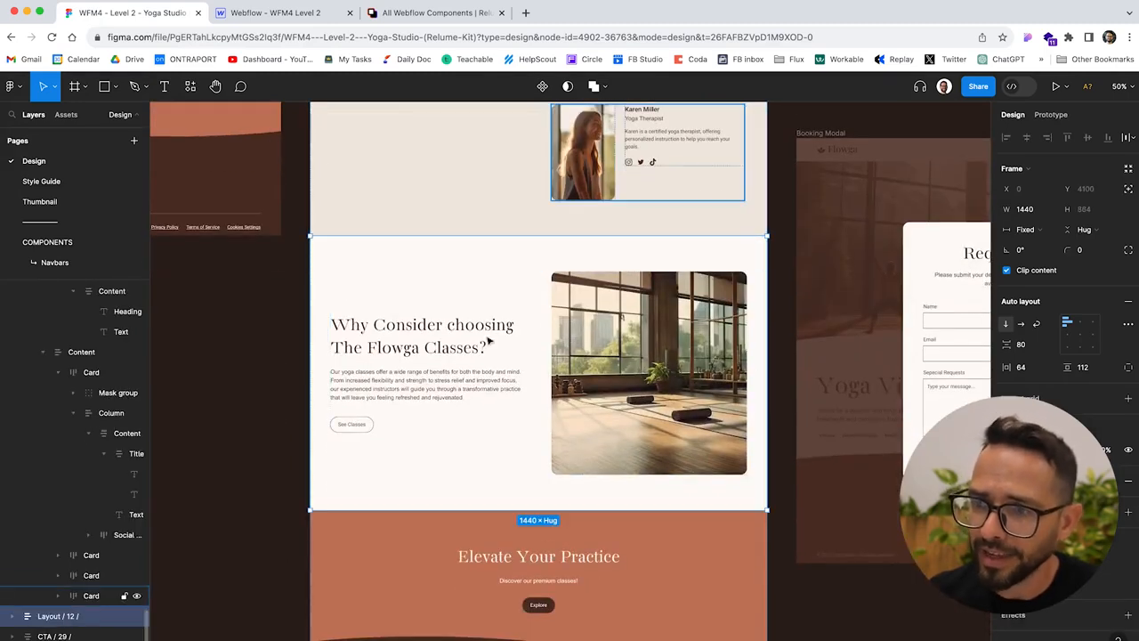
pyautogui.scroll(-3, 475, 267)
pyautogui.scroll(4, 475, 267)
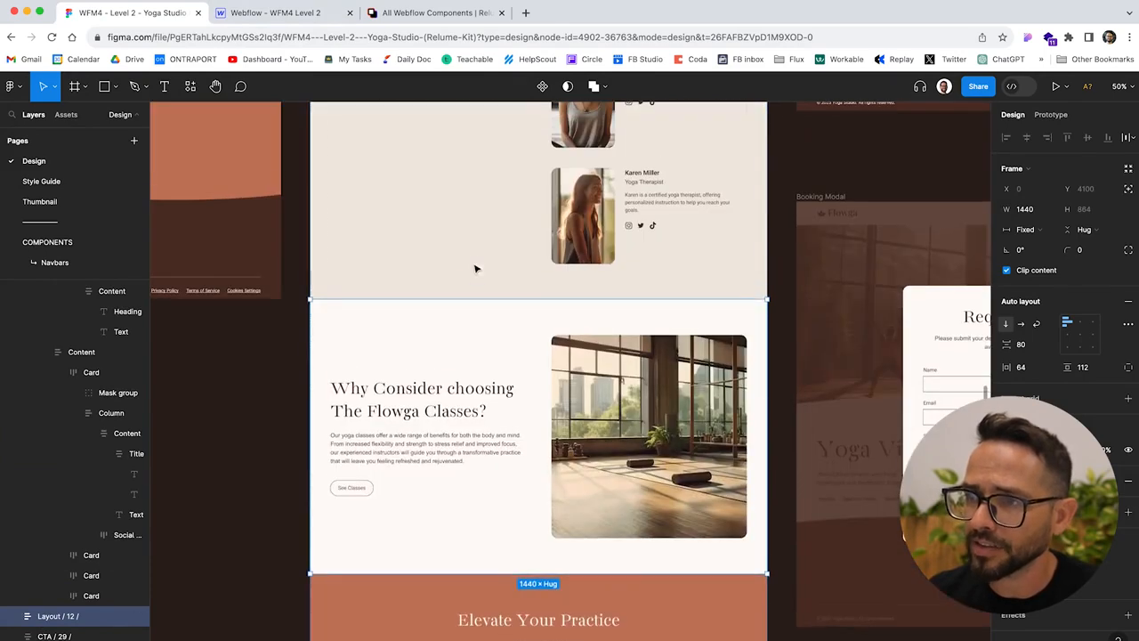
pyautogui.click(435, 12)
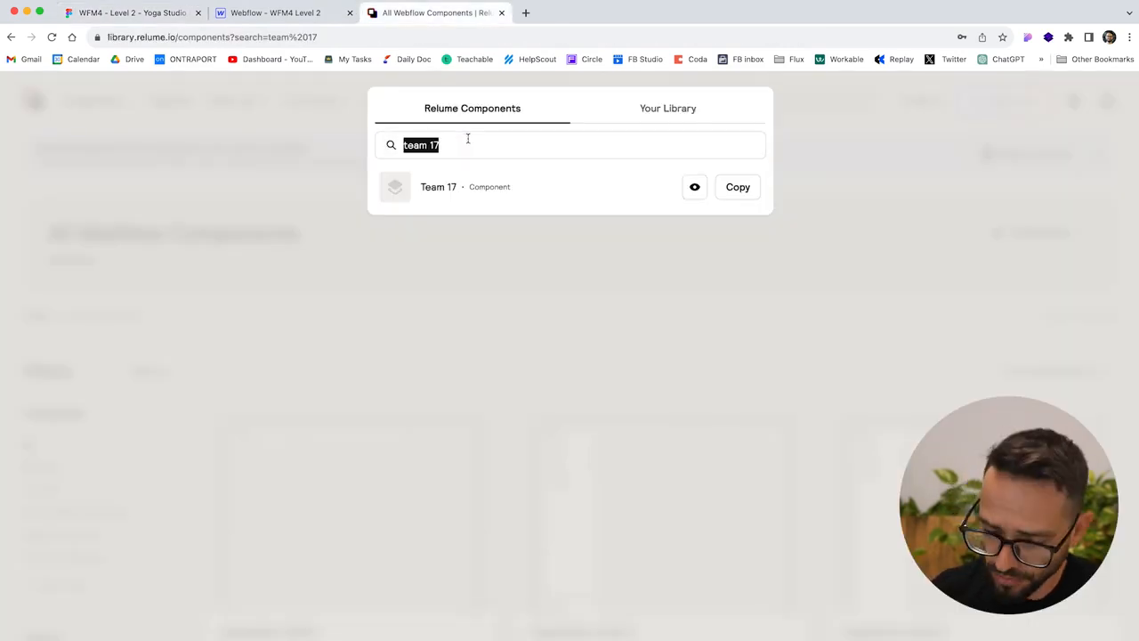
pyautogui.write('layout 12')
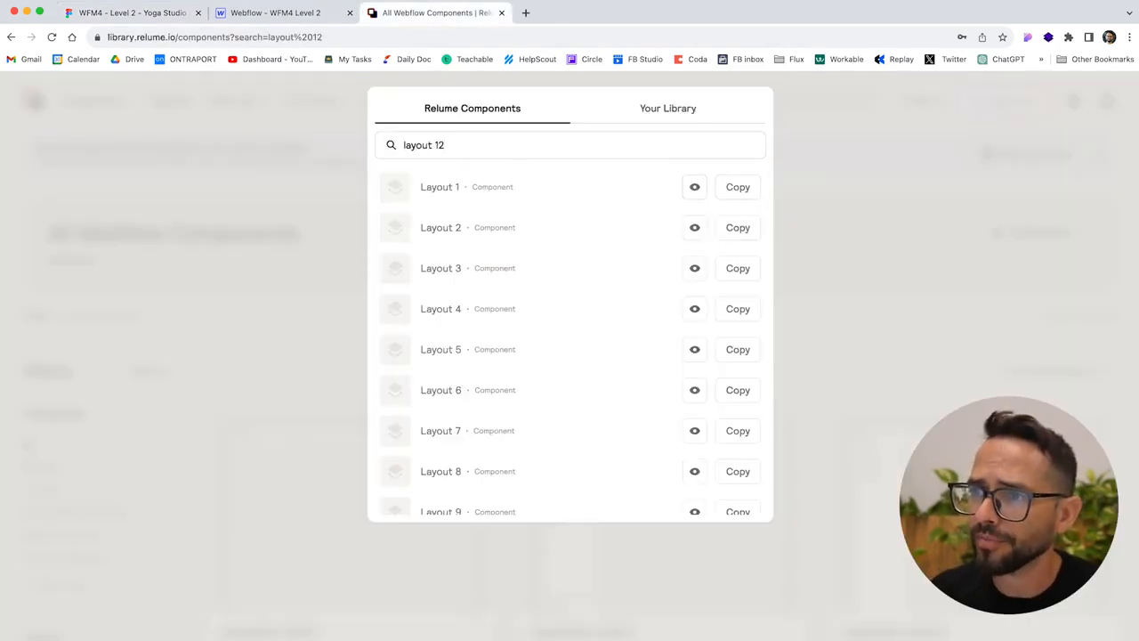
pyautogui.click(736, 186)
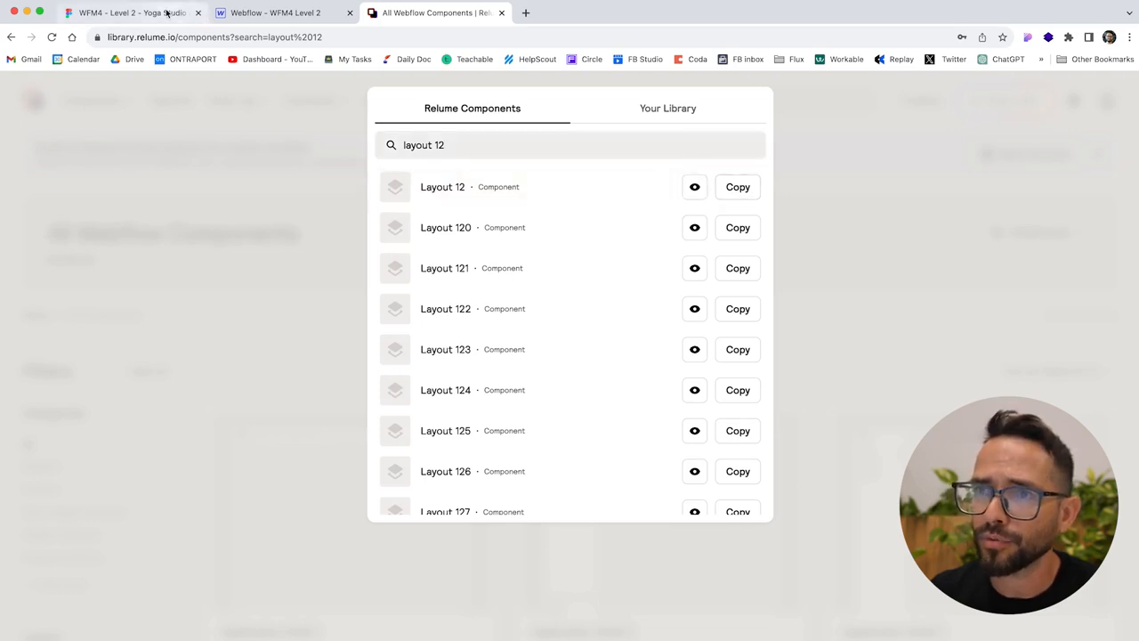
# - Paste Layout 12 into the Webflow Classes page, place section_layout12 between section_team17 and CTA, and review the page
pyautogui.click(249, 12)
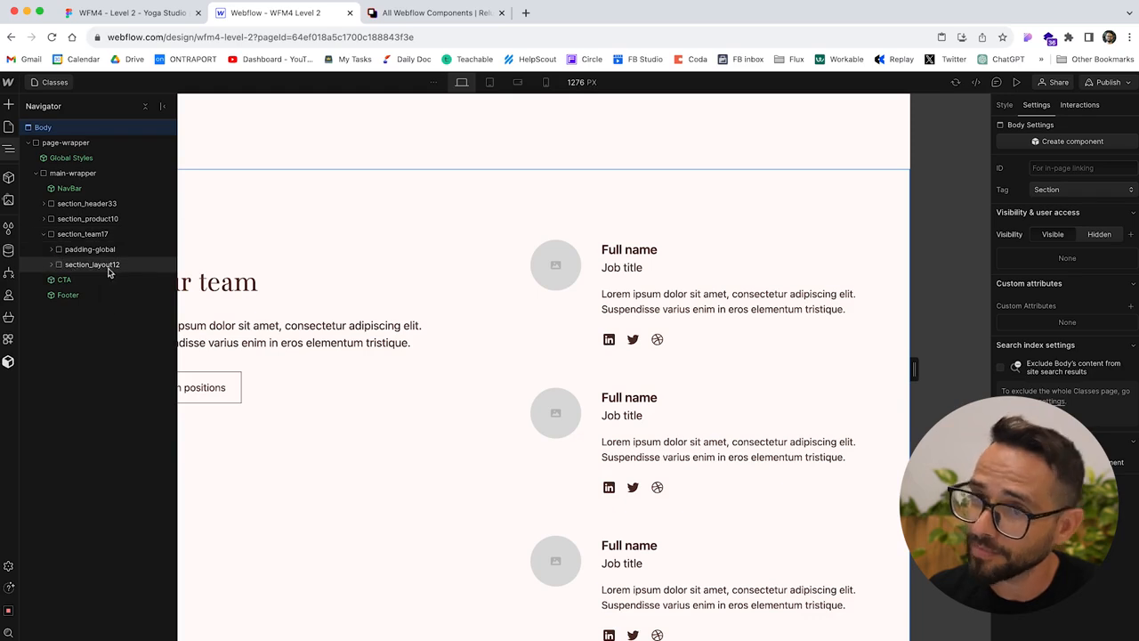
pyautogui.moveTo(101, 272); pyautogui.dragTo(71, 232)
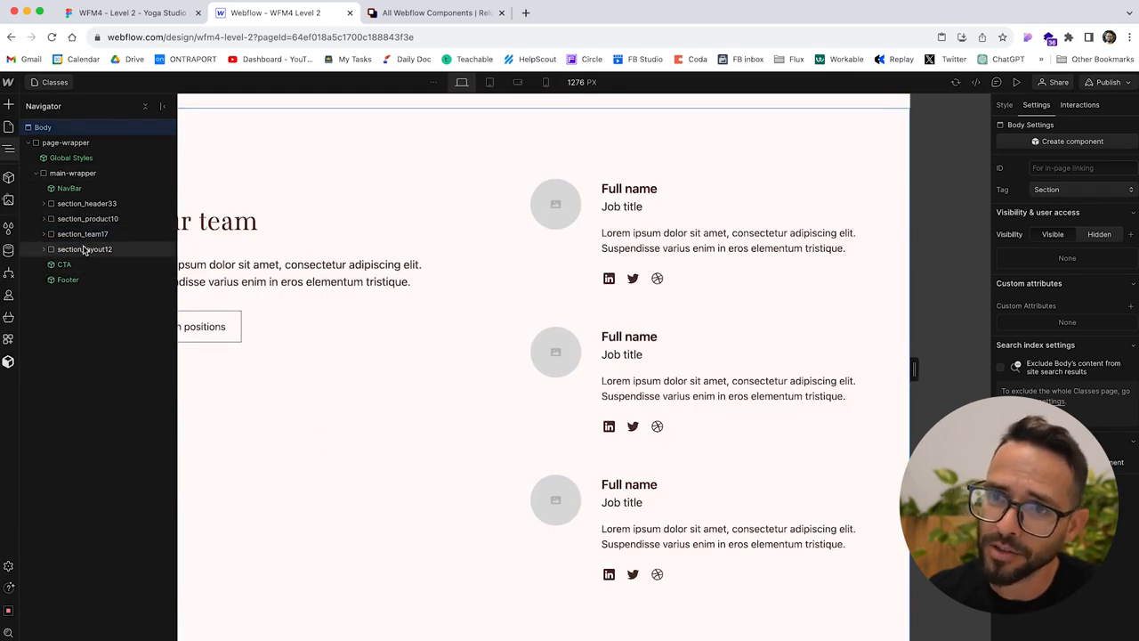
pyautogui.scroll(-2, 412, 270)
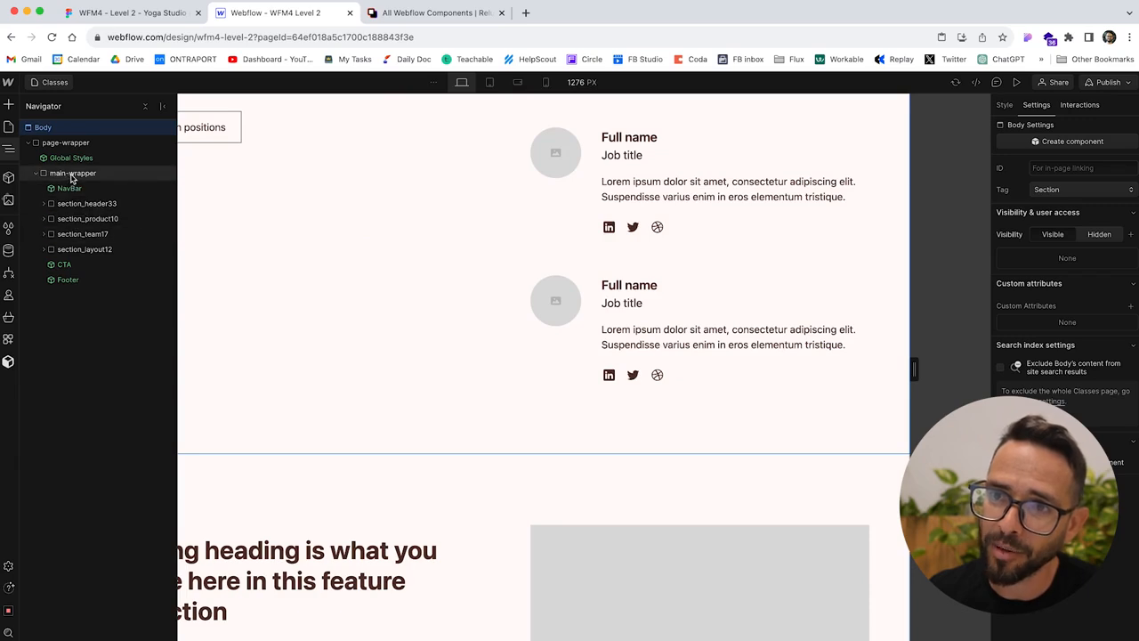
pyautogui.scroll(-8, 413, 283)
pyautogui.scroll(6, 413, 282)
pyautogui.scroll(-6, 344, 249)
pyautogui.scroll(10, 343, 253)
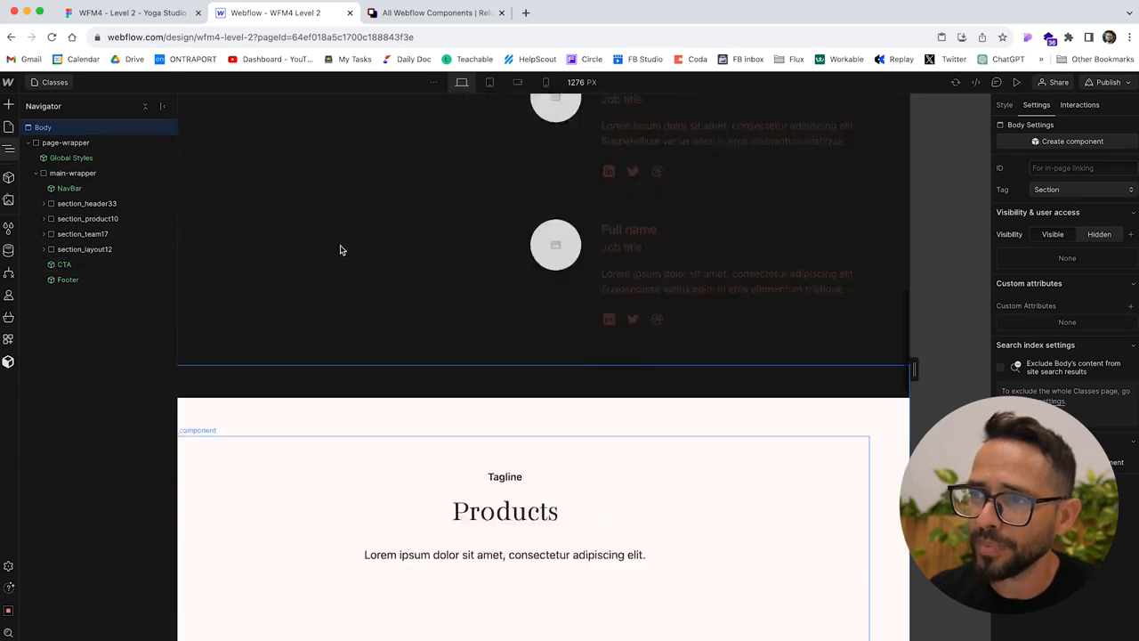
pyautogui.scroll(15, 340, 249)
# - Collapse page-wrapper in the Classes page structure and open the Instructors page
pyautogui.click(27, 142)
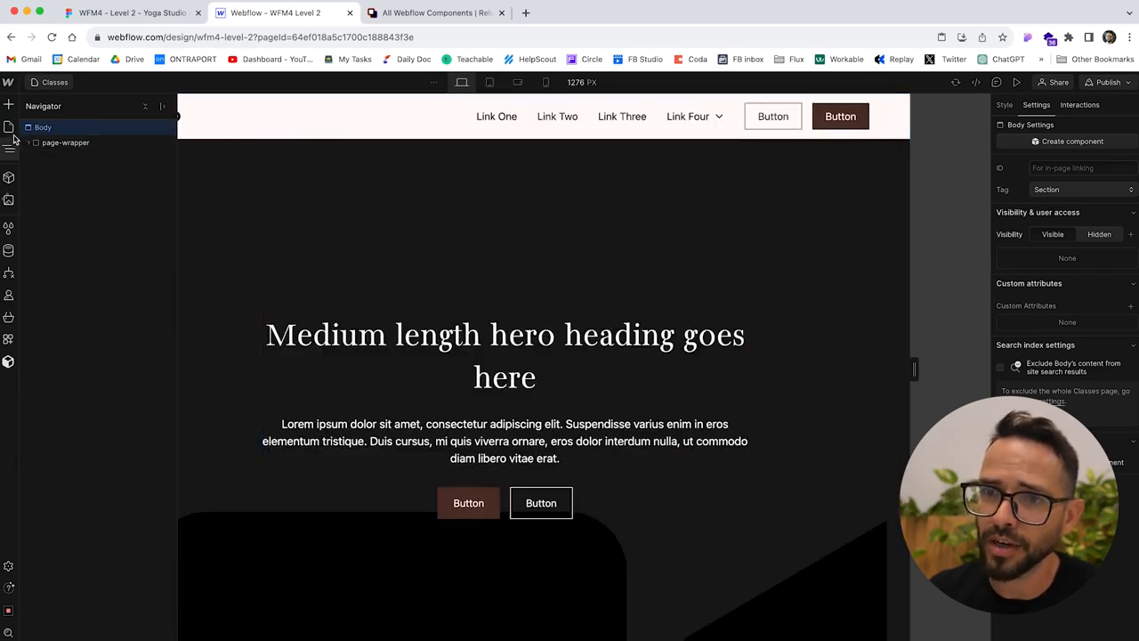
pyautogui.click(9, 127)
pyautogui.click(76, 201)
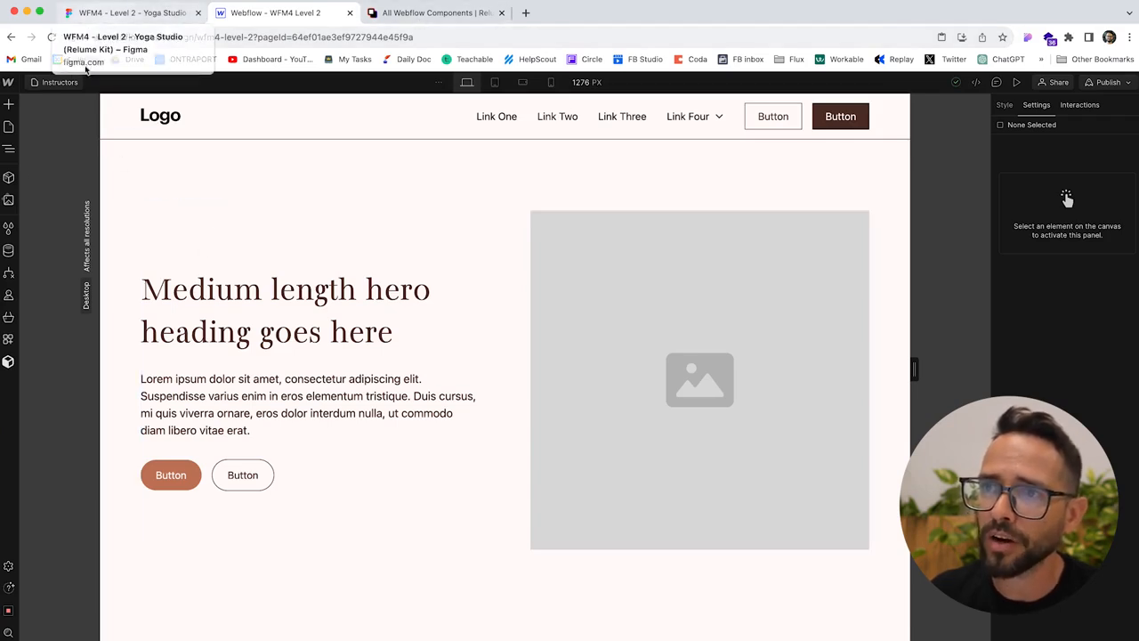
pyautogui.click(8, 128)
pyautogui.click(8, 128)
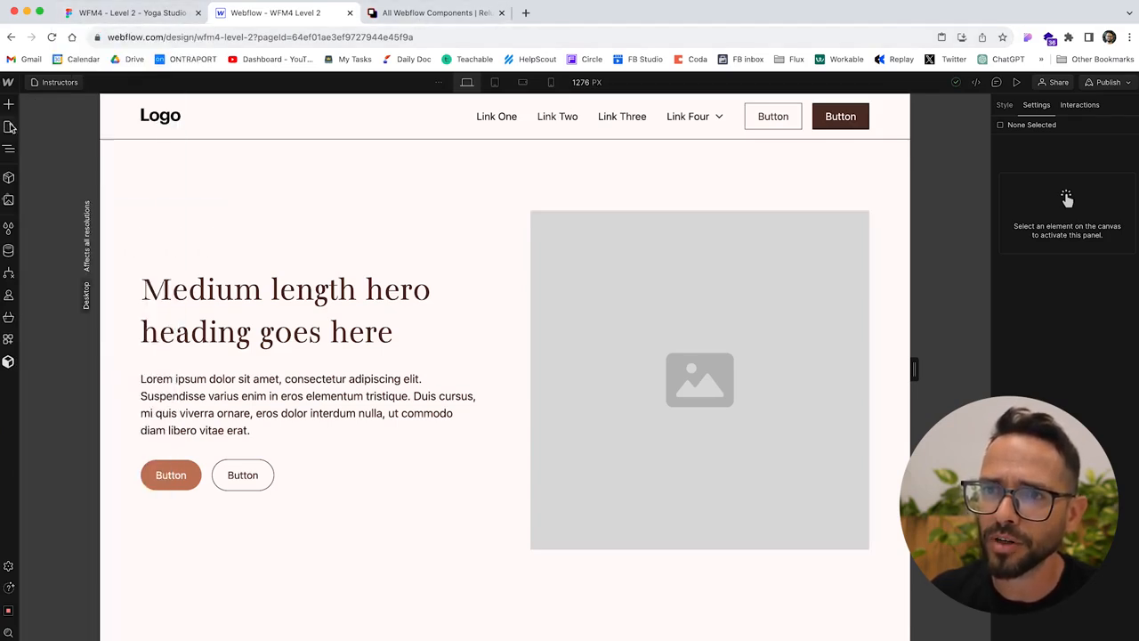
# - Switch to Figma and select the Meet Our Expert Instructors header in the Instructors design to identify its component
pyautogui.click(127, 12)
pyautogui.scroll(15, 354, 223)
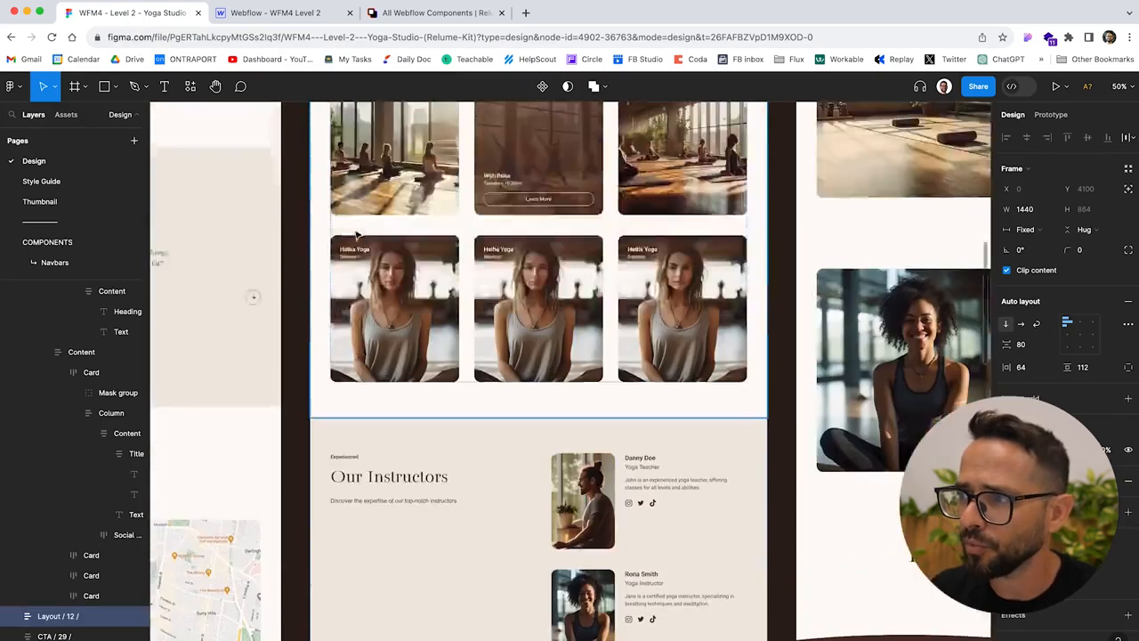
pyautogui.hscroll(10, 353, 231)
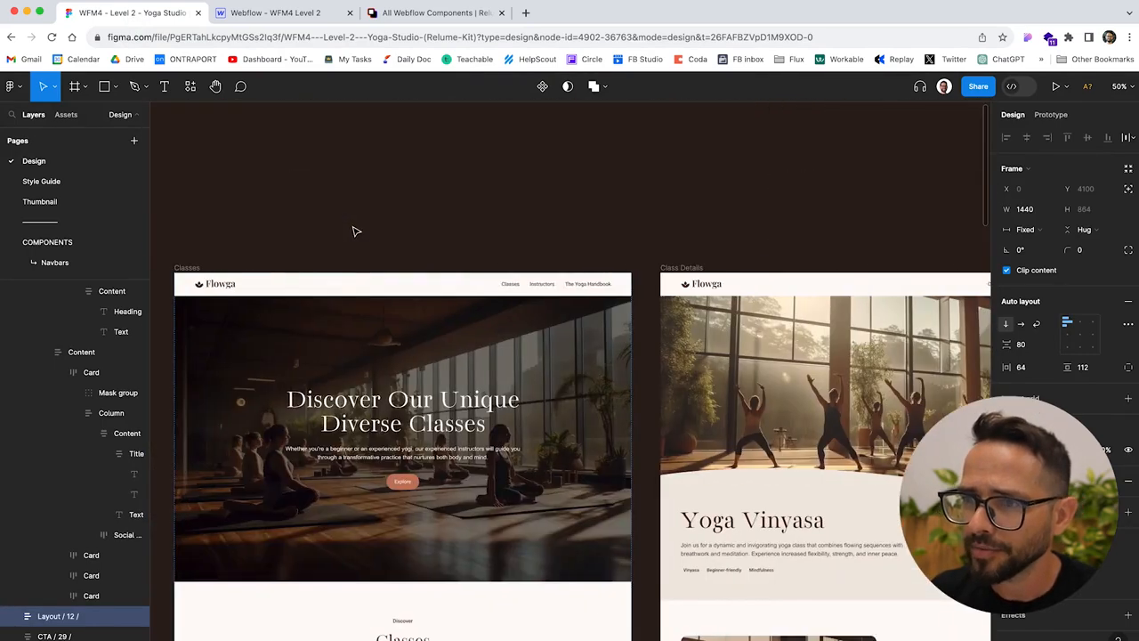
pyautogui.hscroll(10, 363, 234)
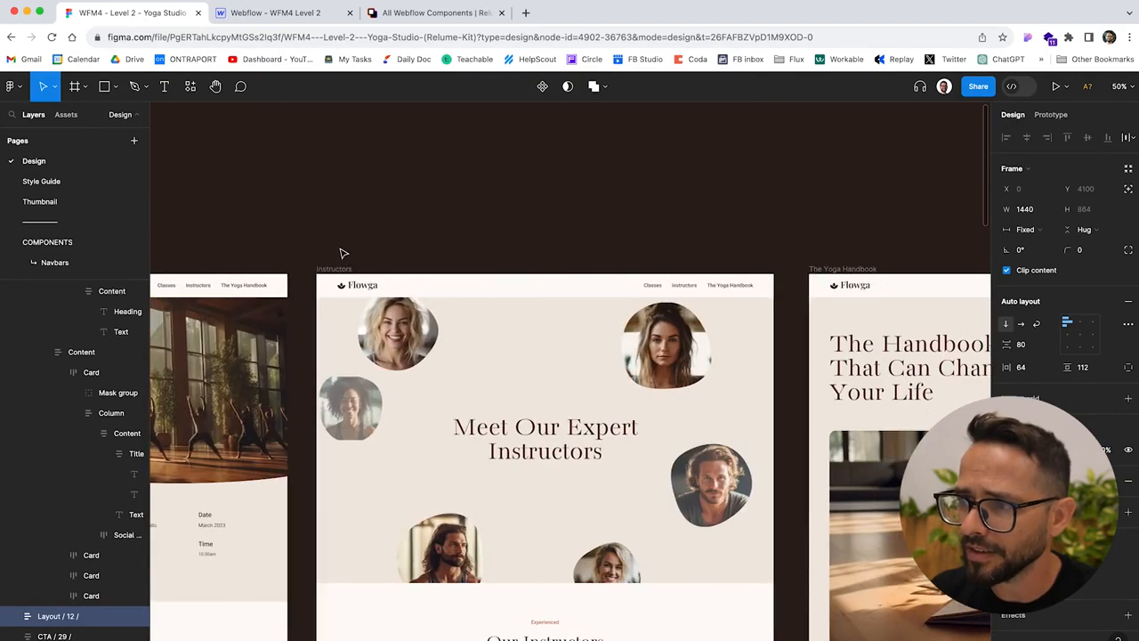
pyautogui.click(395, 377)
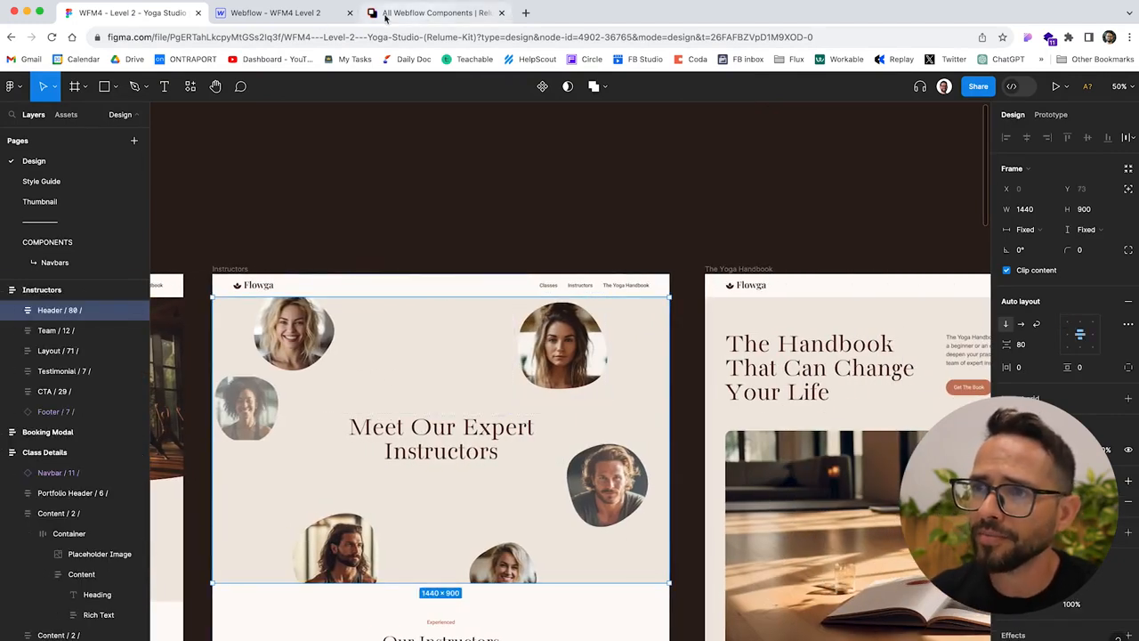
# - Switch to Webflow and delete section_header1, section_layout7, section_testimonial7 and section_contact29 from main-wrapper on the Instructors page
pyautogui.click(267, 13)
pyautogui.click(9, 149)
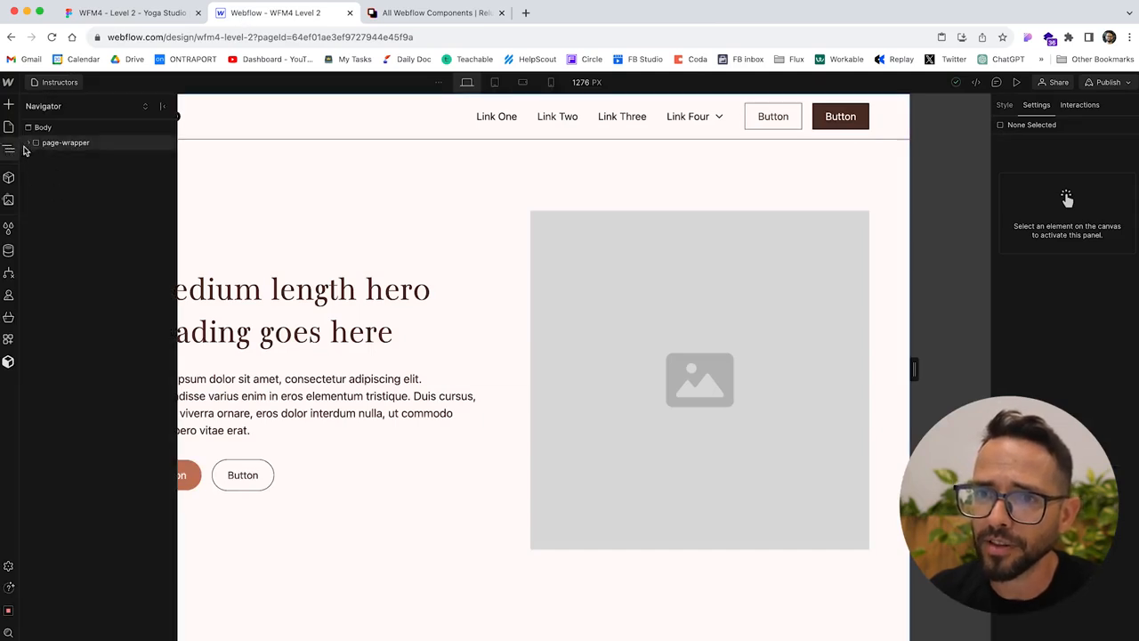
pyautogui.click(37, 172)
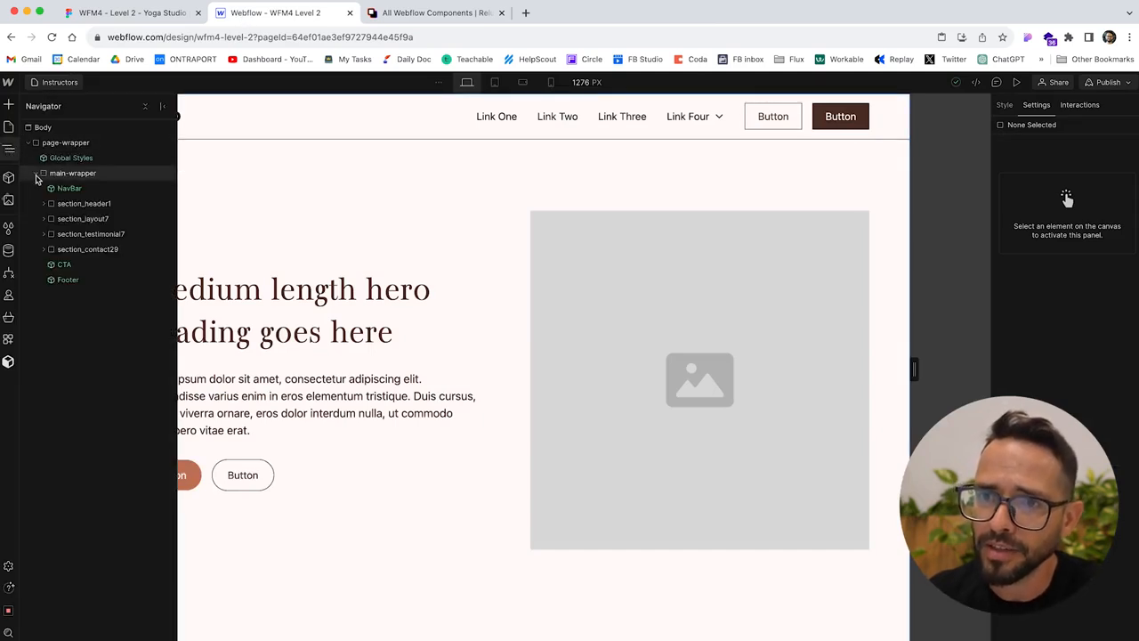
pyautogui.click(84, 205)
pyautogui.press('Delete')
pyautogui.press('Delete')
pyautogui.press('Delete')
pyautogui.press('Delete')
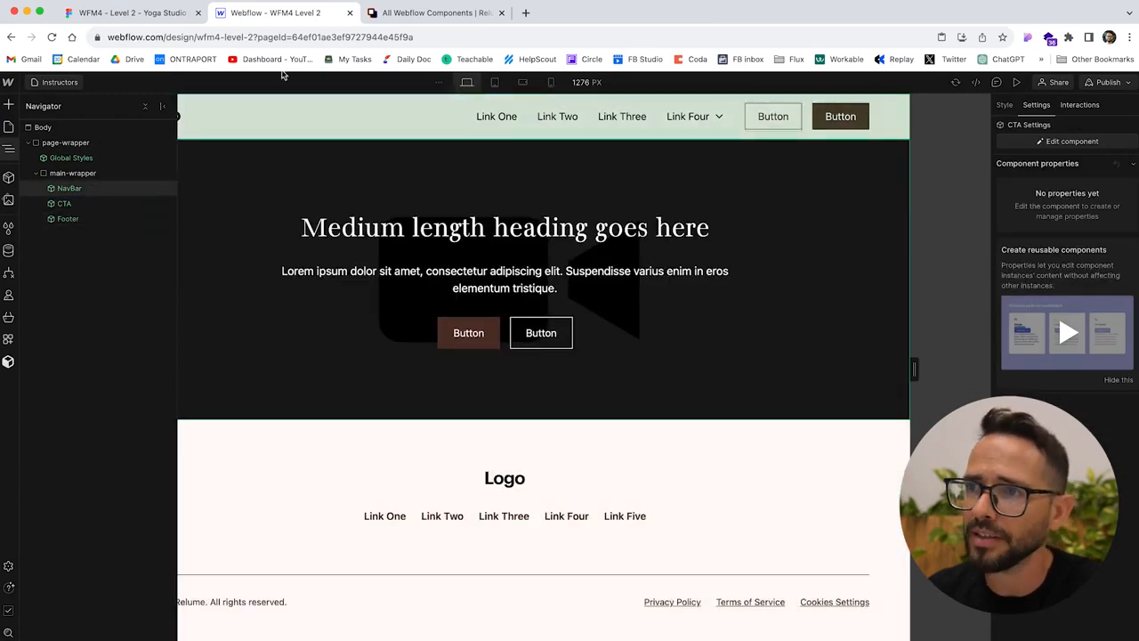
# - Copy Header 80 from Relume, paste it into the Webflow Instructors page and place section_header80 between NavBar and CTA
pyautogui.click(401, 14)
pyautogui.tripleClick(487, 152)
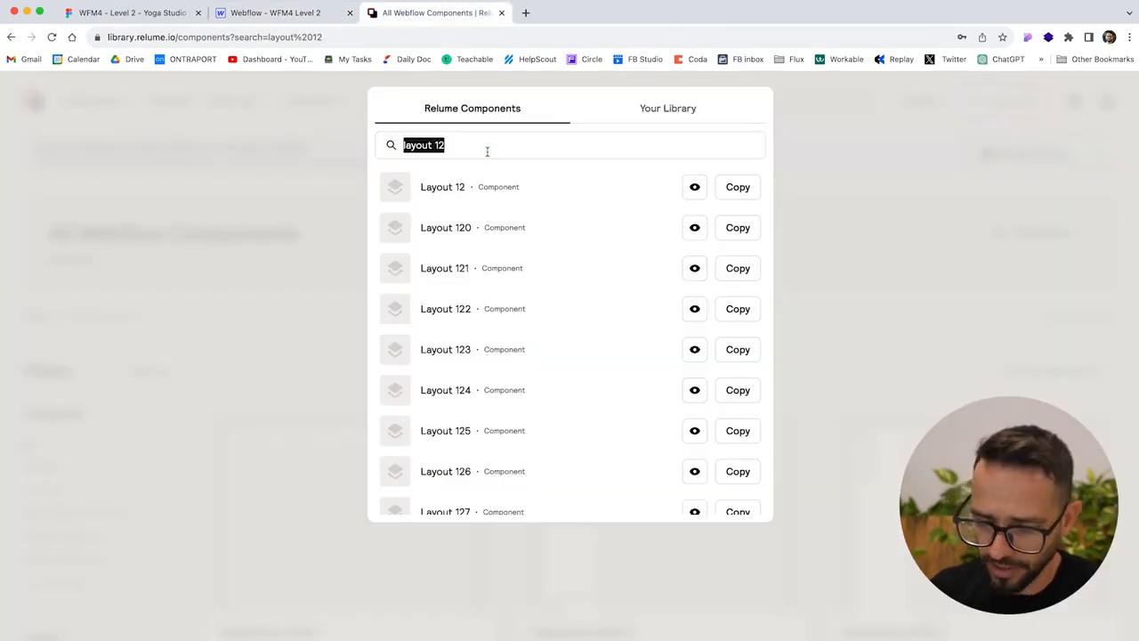
pyautogui.write('header 80')
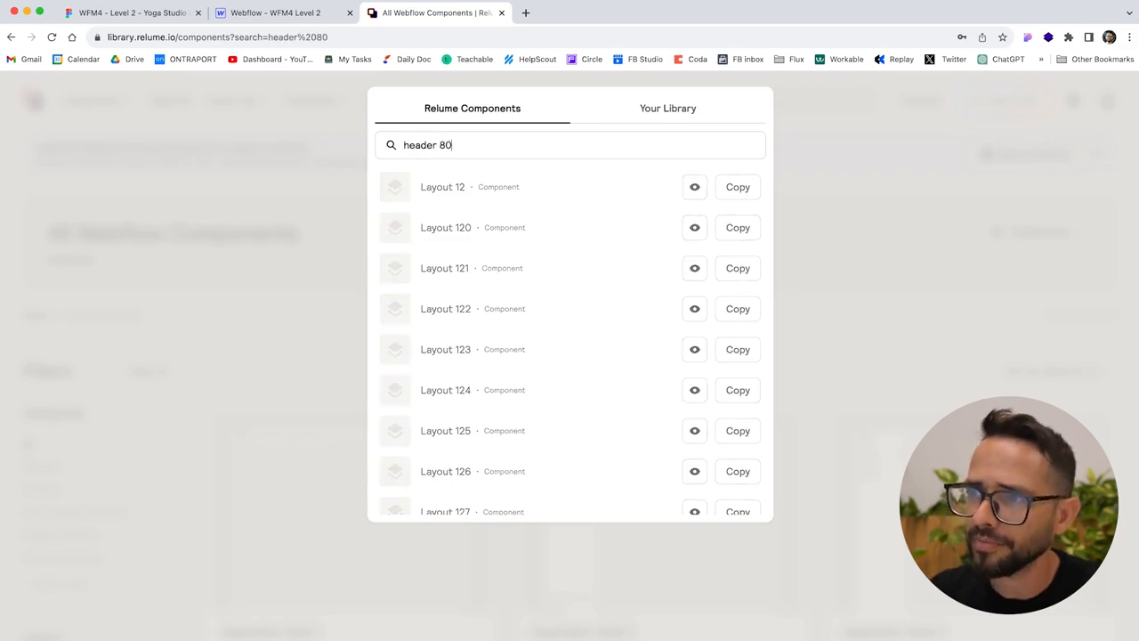
pyautogui.click(729, 191)
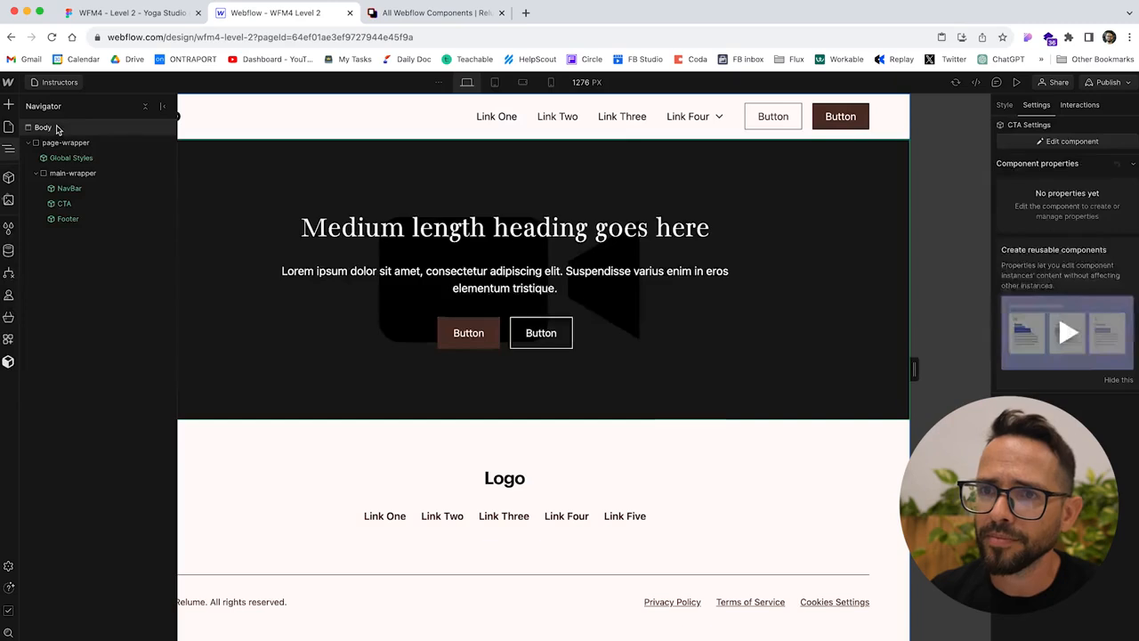
pyautogui.click(58, 129)
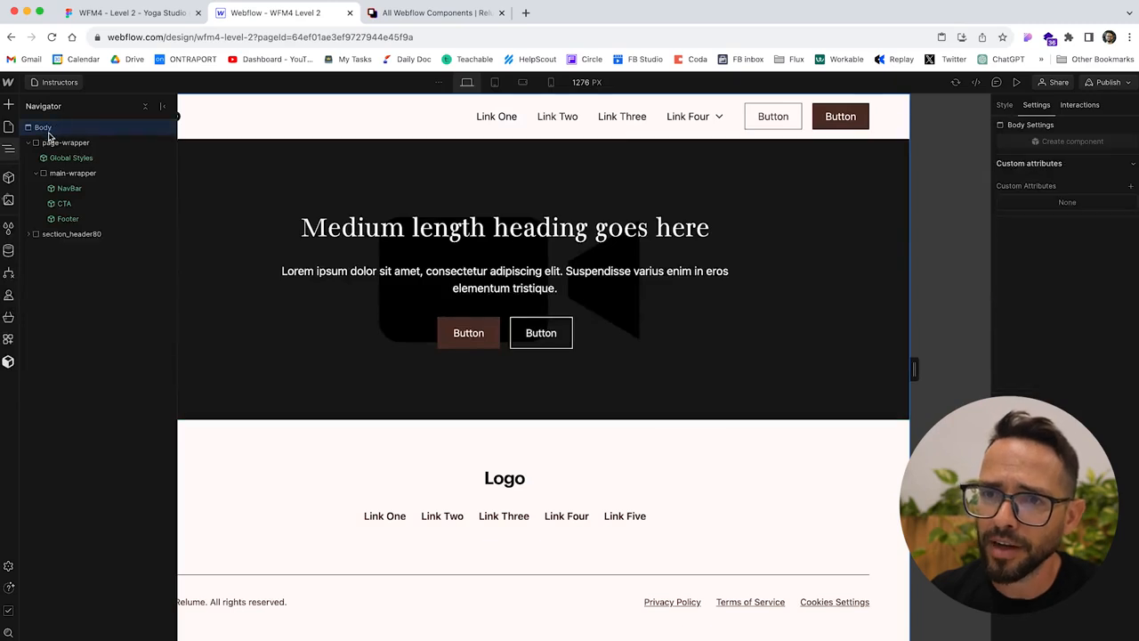
pyautogui.moveTo(72, 233); pyautogui.dragTo(70, 205)
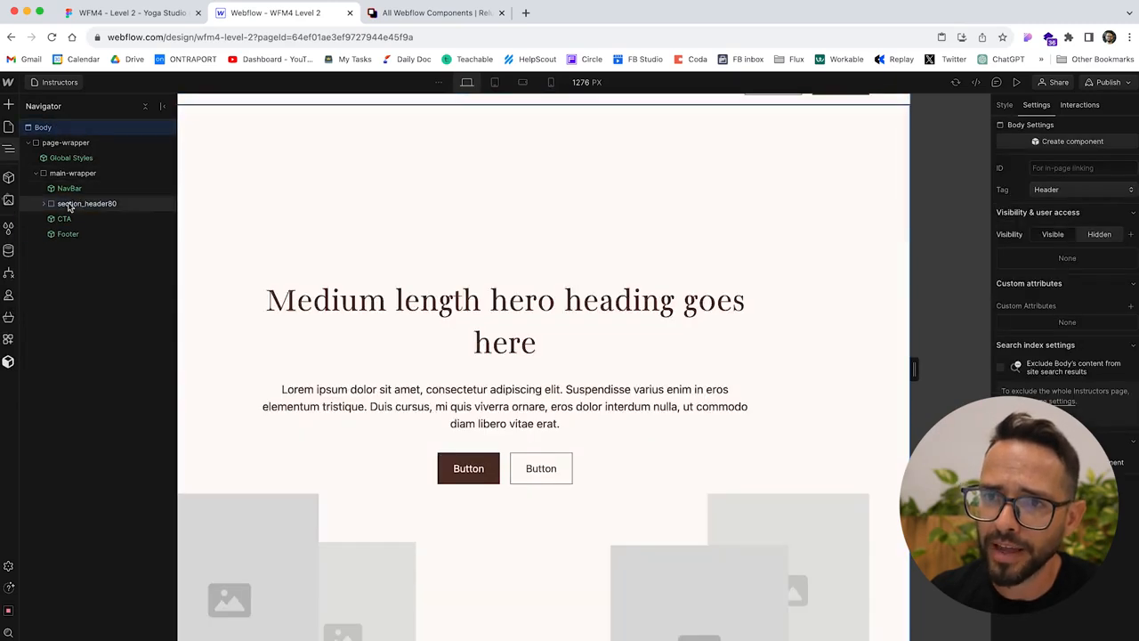
# - Preview the Instructors page to examine the header section's scrolling images, the CTA and the footer, and return to editing
pyautogui.scroll(-1, 454, 221)
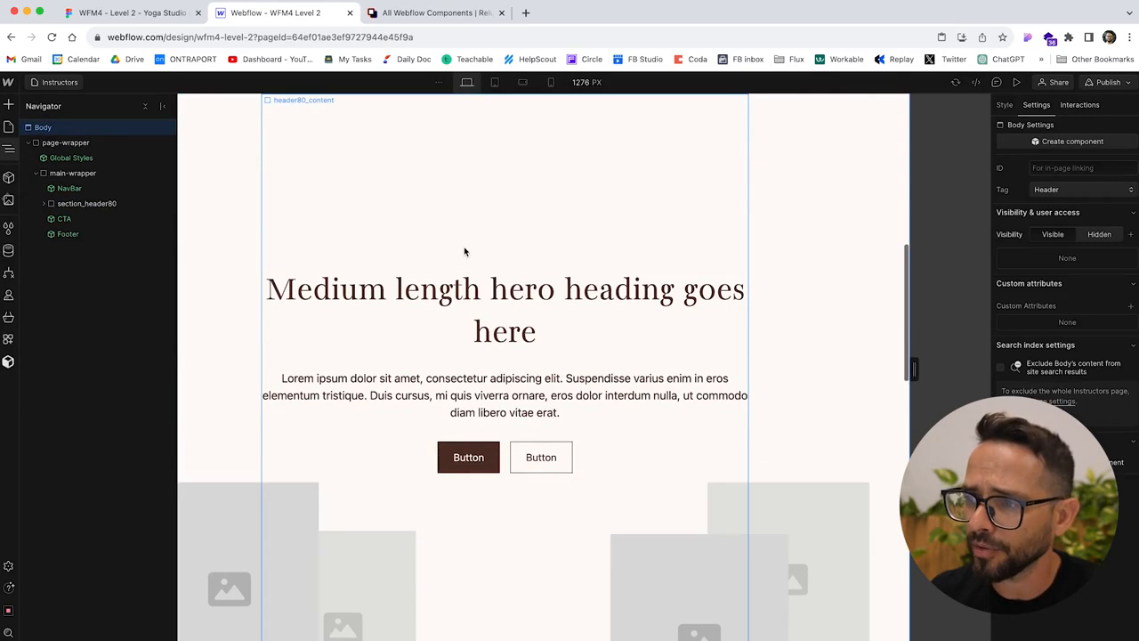
pyautogui.scroll(4, 293, 213)
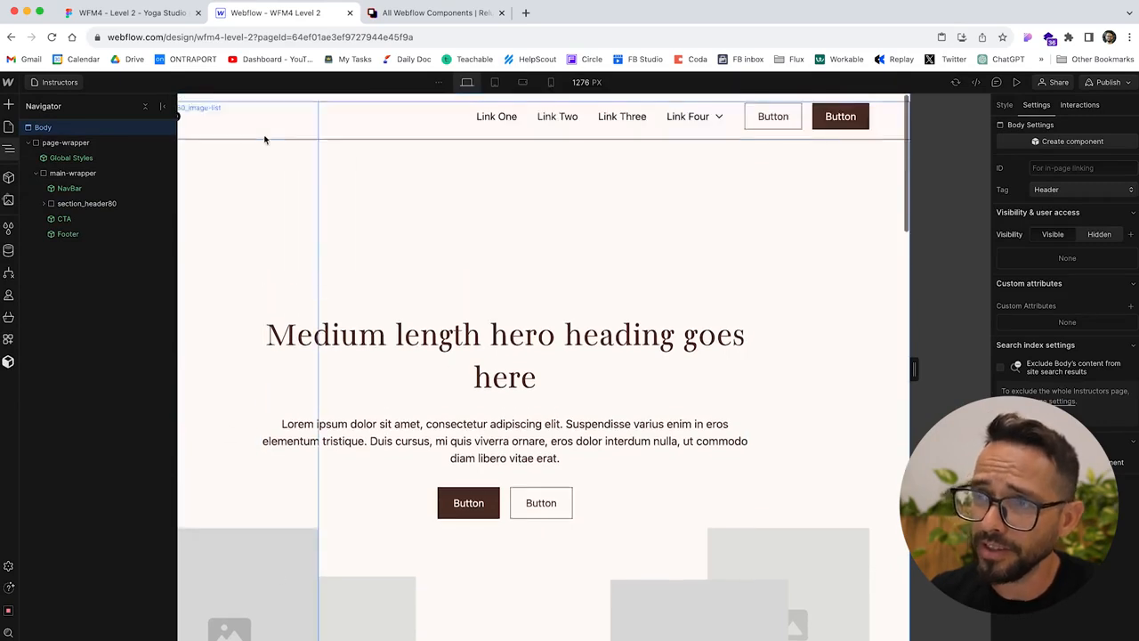
pyautogui.click(1017, 83)
pyautogui.scroll(-10, 463, 318)
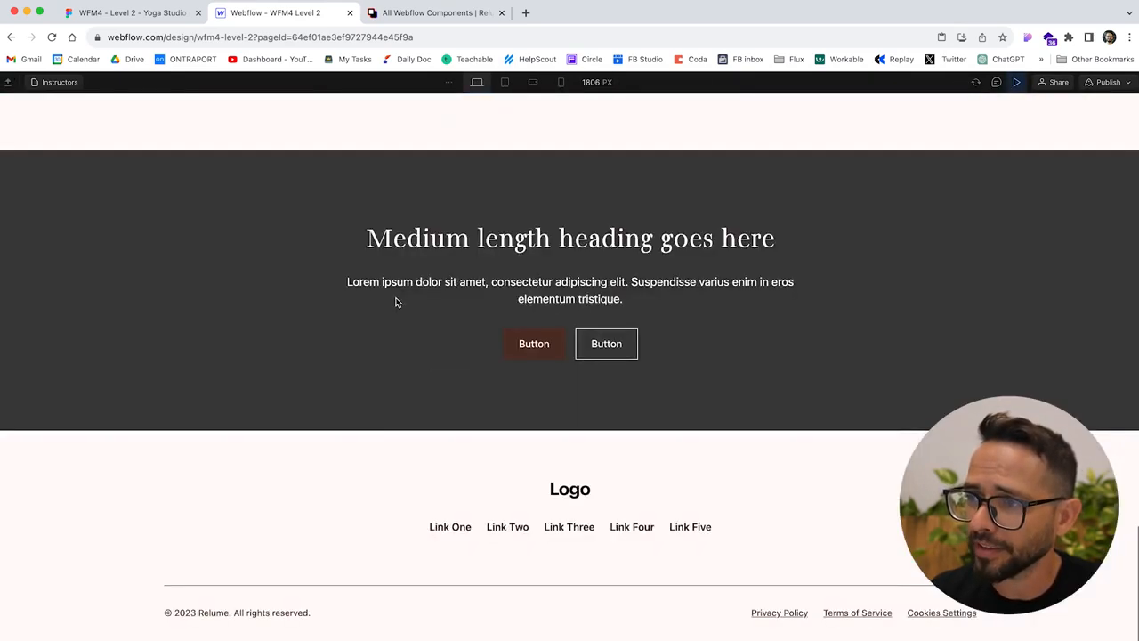
pyautogui.scroll(10, 392, 299)
pyautogui.scroll(-2, 382, 294)
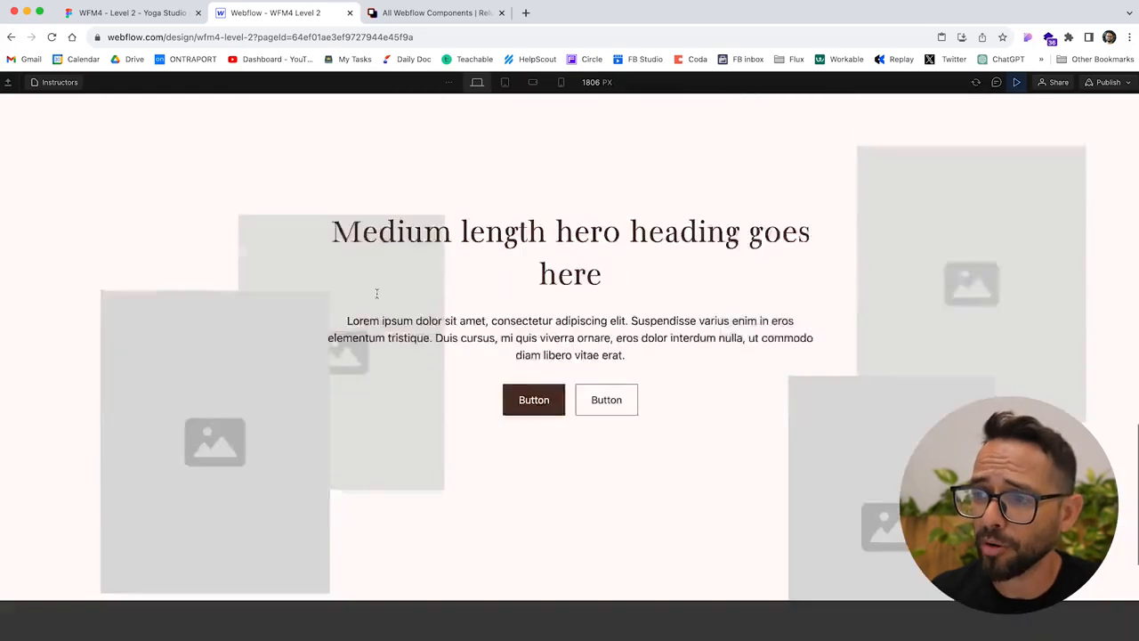
pyautogui.scroll(2, 377, 293)
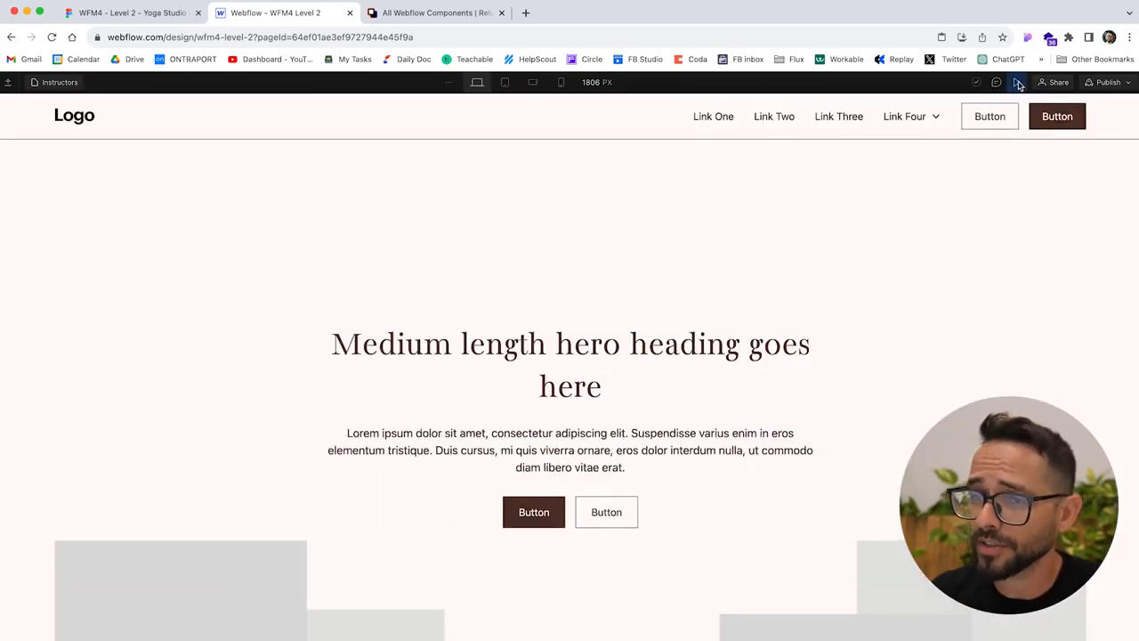
pyautogui.click(1019, 82)
pyautogui.click(13, 153)
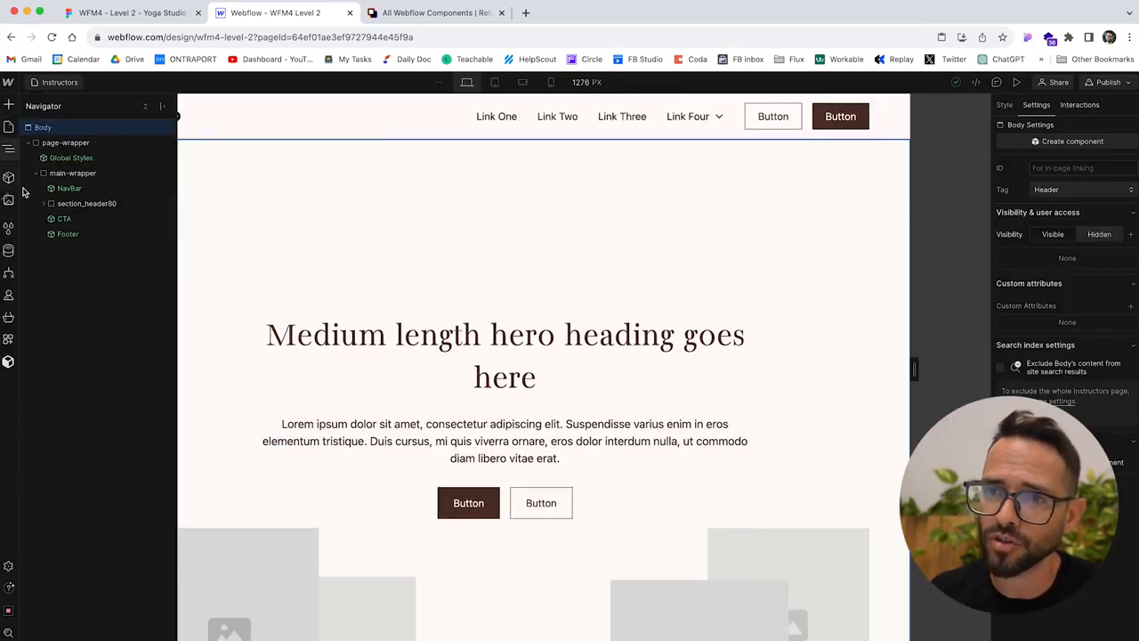
# - Switch to Figma and select the Our Instructors section in the Instructors design to identify its component
pyautogui.click(131, 13)
pyautogui.scroll(-5, 457, 333)
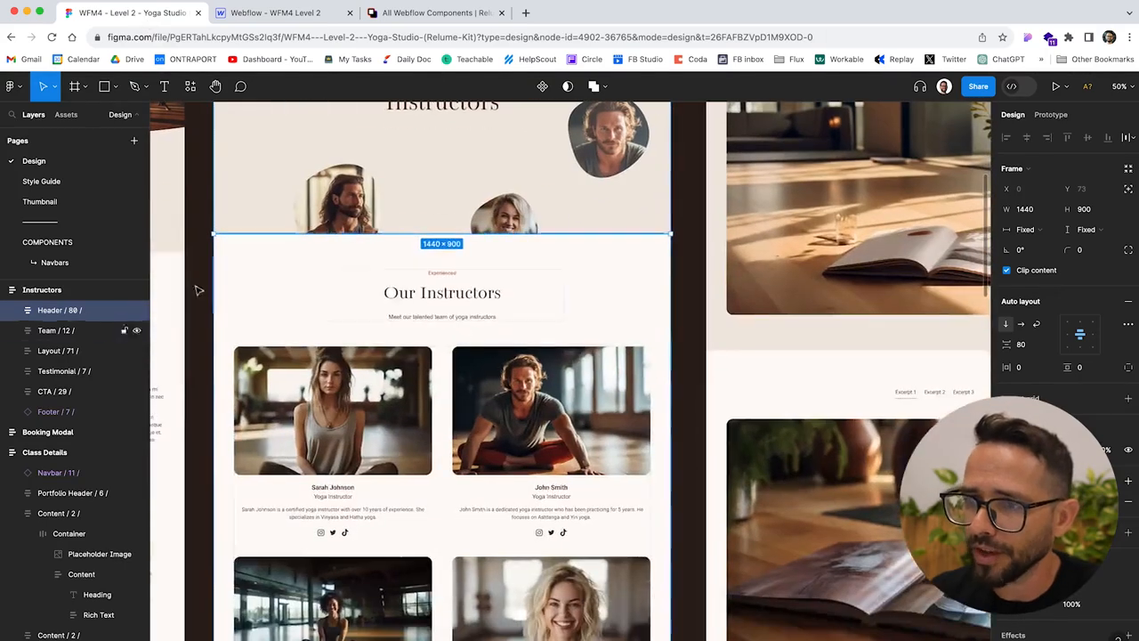
pyautogui.click(229, 279)
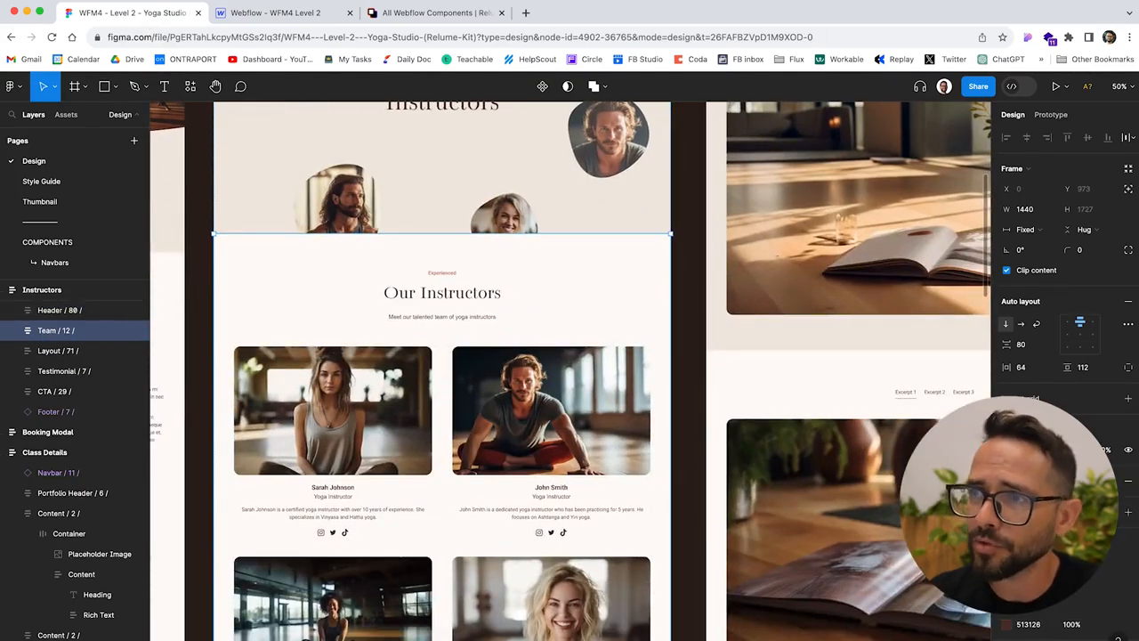
# - Copy Team 12 from Relume, paste it into the Webflow Instructors page and place section_team12 between section_header80 and CTA
pyautogui.click(436, 13)
pyautogui.tripleClick(605, 143)
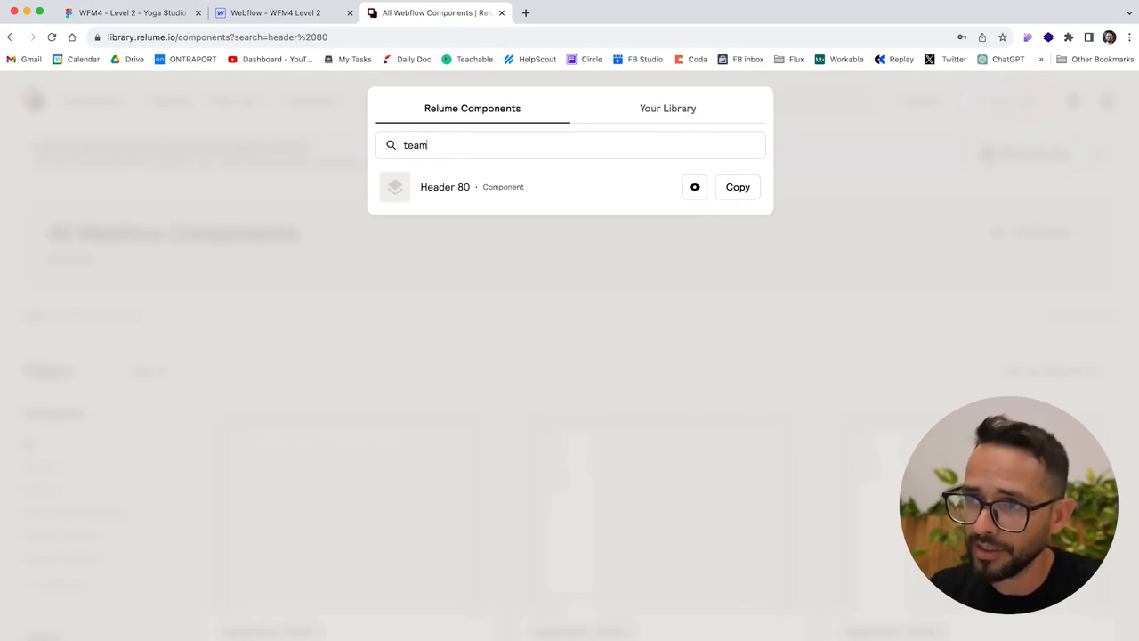
pyautogui.click(719, 196)
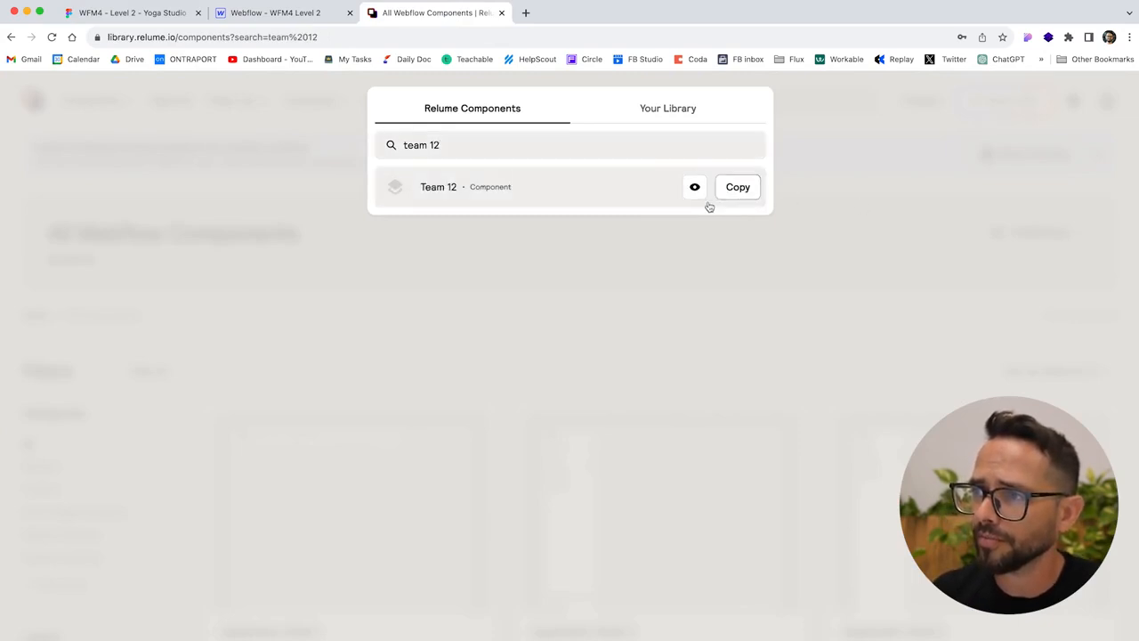
pyautogui.click(256, 14)
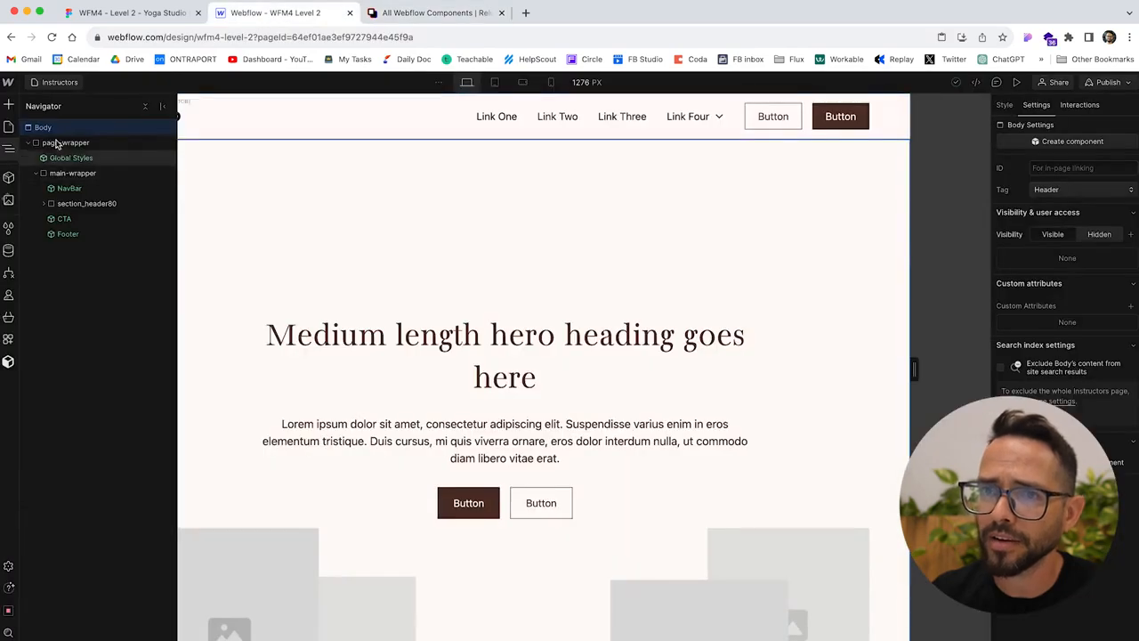
pyautogui.click(44, 204)
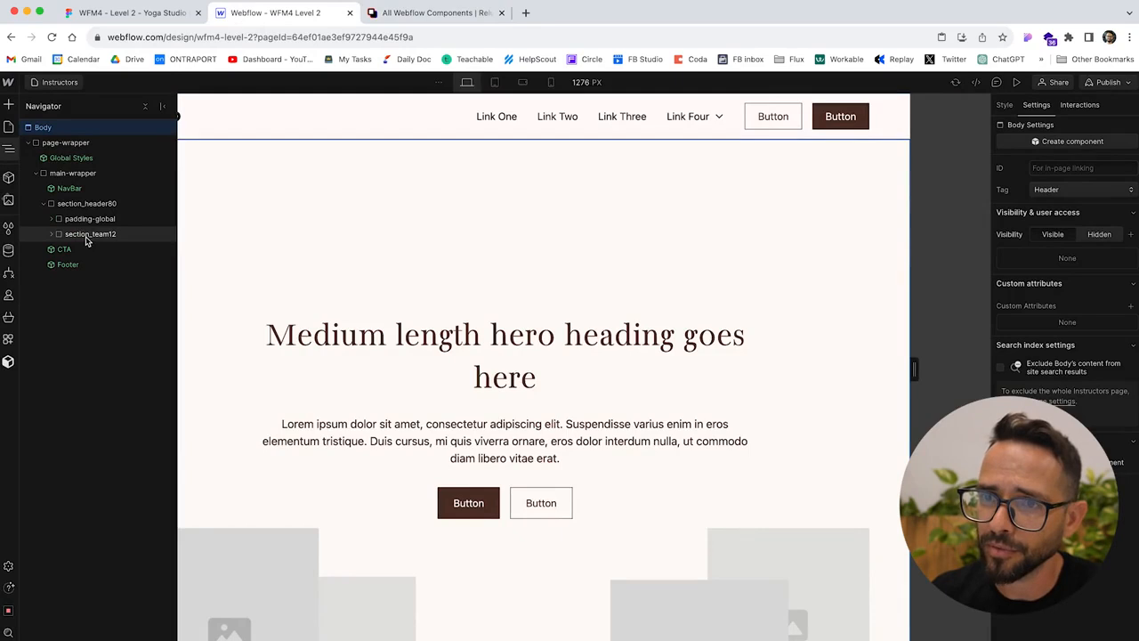
pyautogui.moveTo(88, 206)
pyautogui.mouseDown()
pyautogui.moveTo(49, 225)
pyautogui.moveTo(71, 199)
pyautogui.mouseUp()
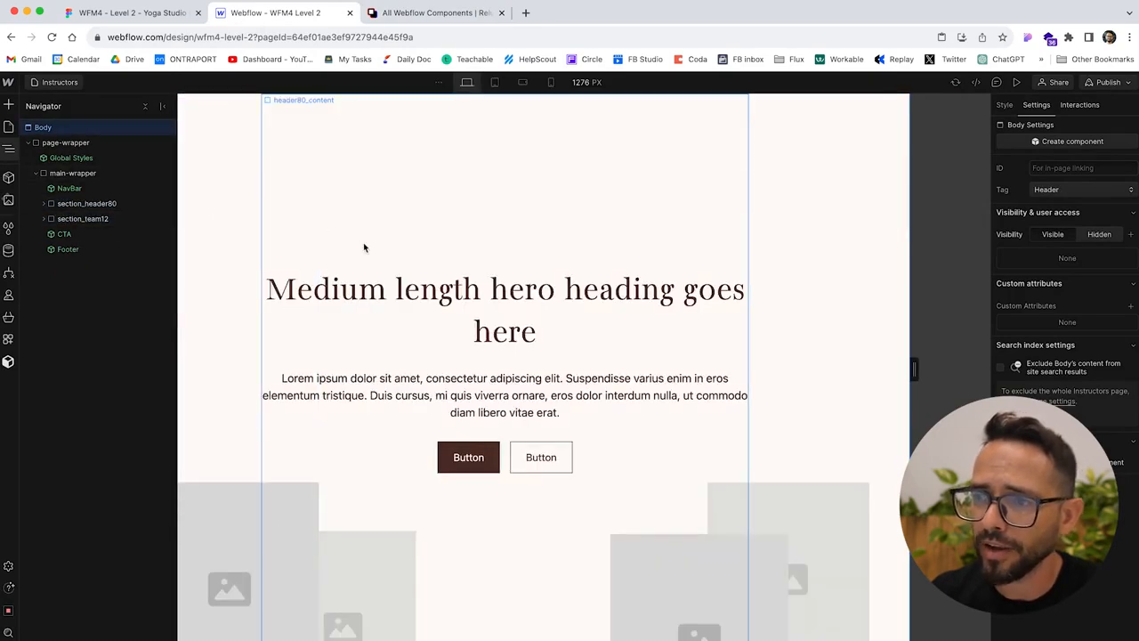
pyautogui.scroll(-15, 588, 364)
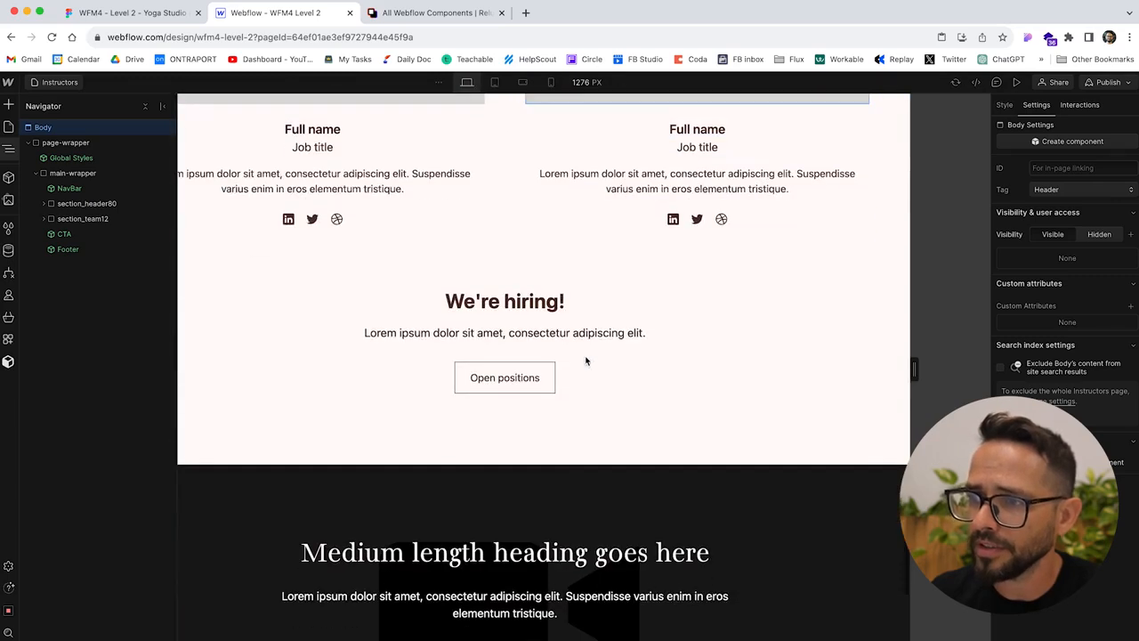
# - Switch to Figma and select the Meet Our Talented Yoga Instructors section to identify its component
pyautogui.click(126, 17)
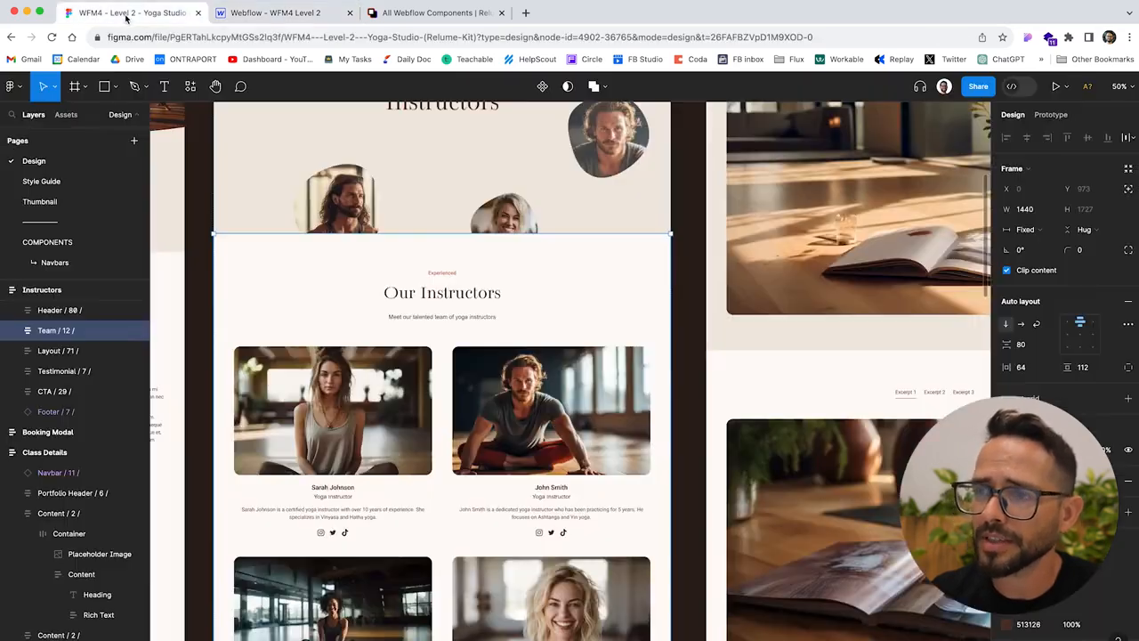
pyautogui.scroll(-5, 419, 396)
pyautogui.click(272, 426)
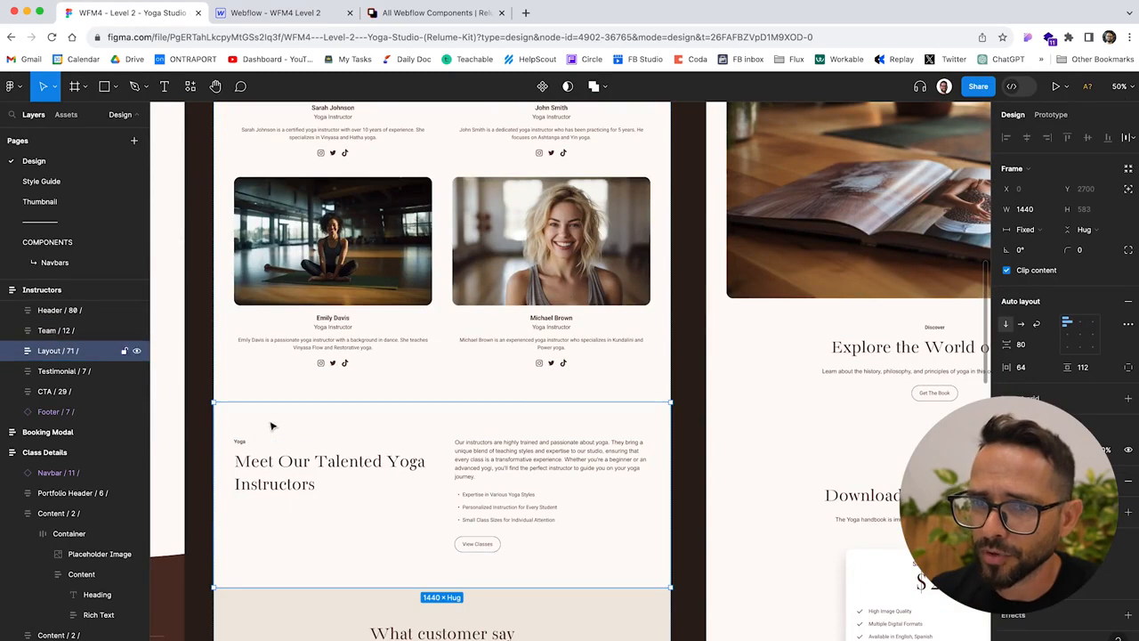
# - Find and copy Layout 71 in Relume, and paste it into the Instructors page in Webflow
pyautogui.click(436, 12)
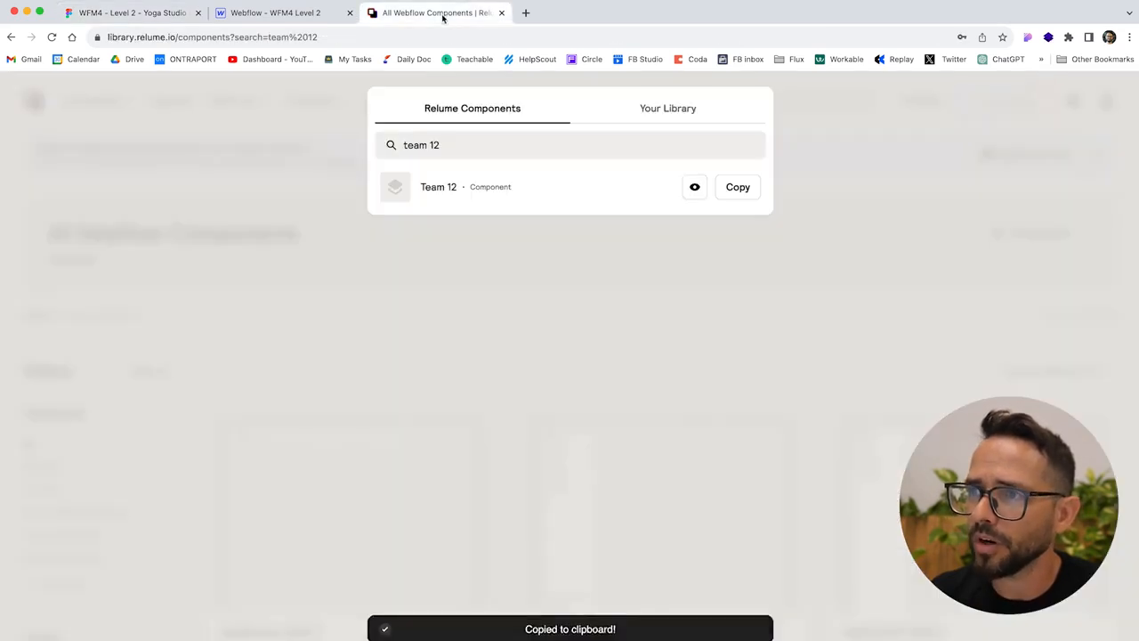
pyautogui.tripleClick(470, 143)
pyautogui.write('layout 71')
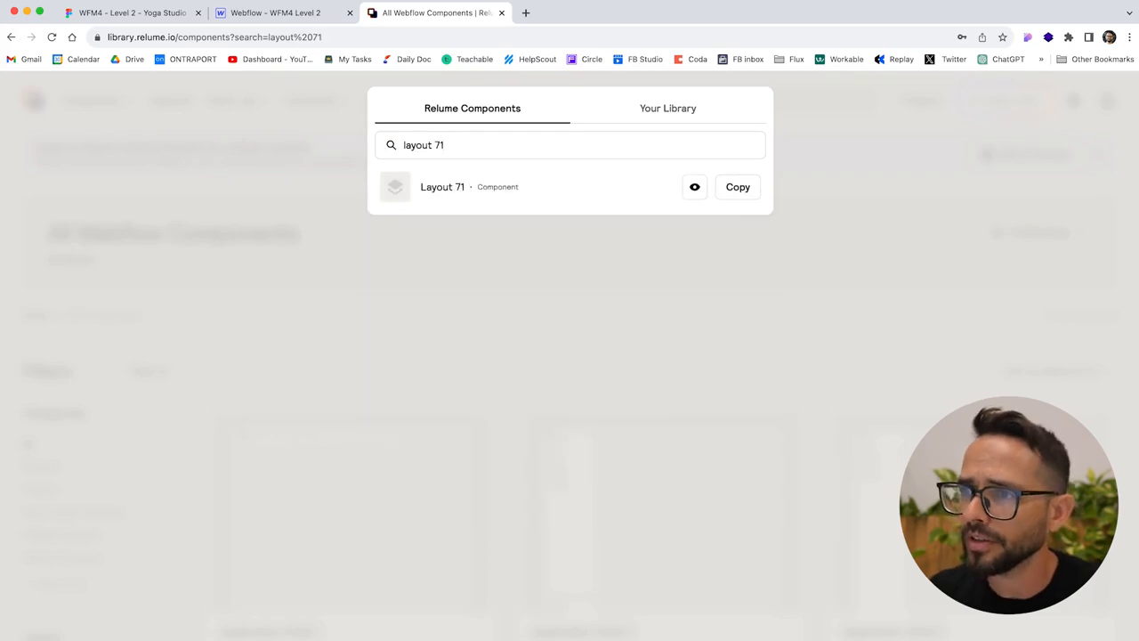
pyautogui.click(731, 190)
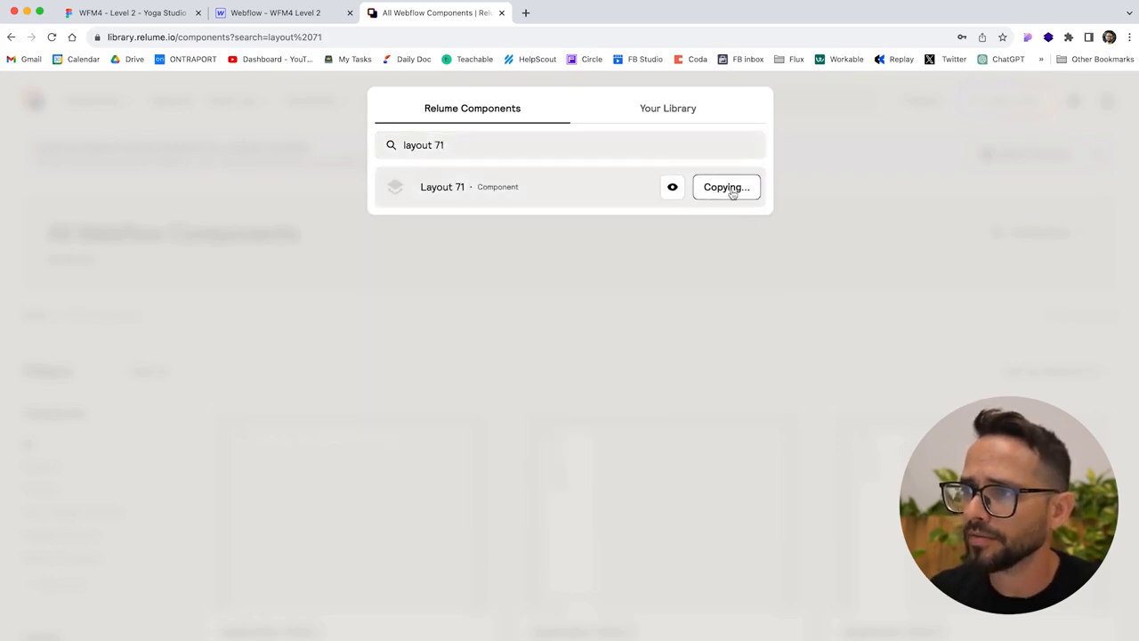
pyautogui.click(267, 17)
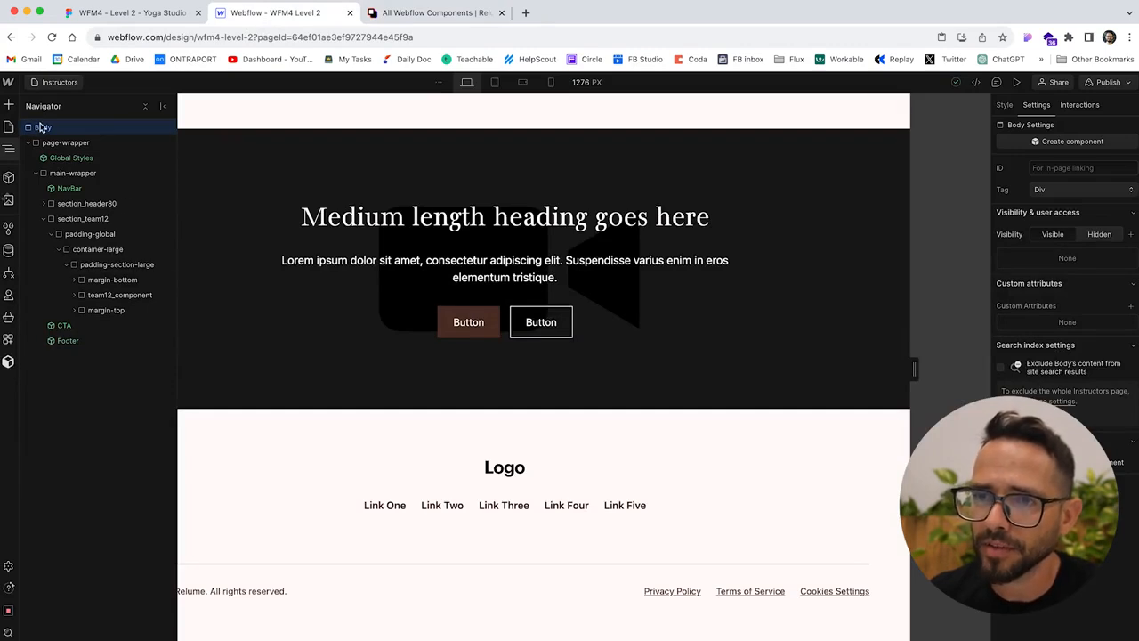
pyautogui.press('super+v')
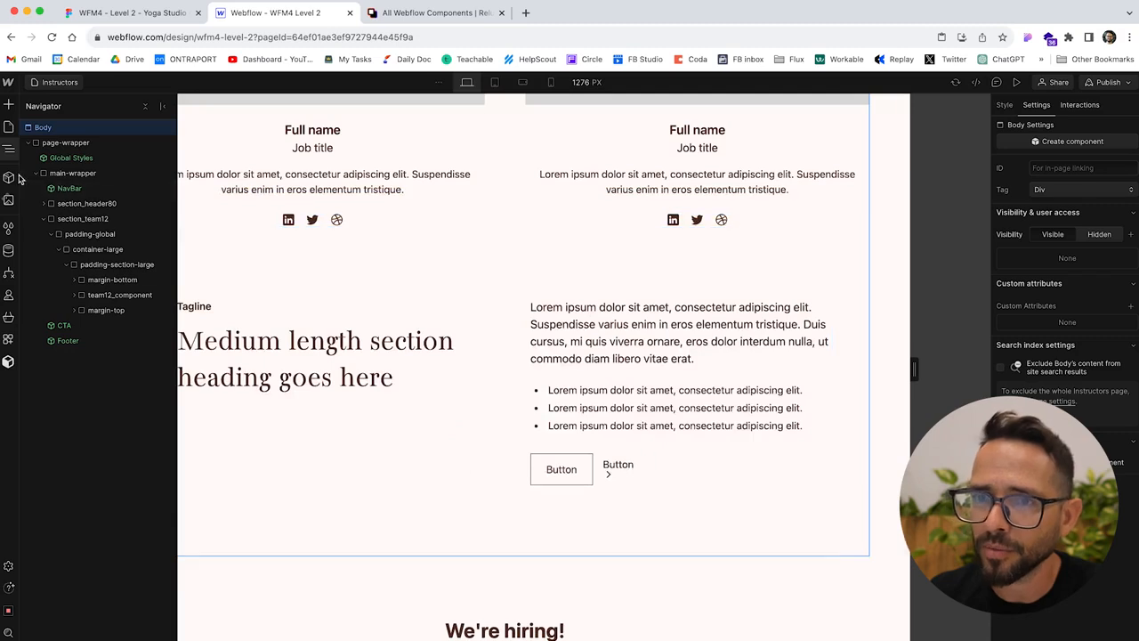
# - Move section_layout71 out of team12_component into main-wrapper, between section_team12 and CTA
pyautogui.click(365, 285)
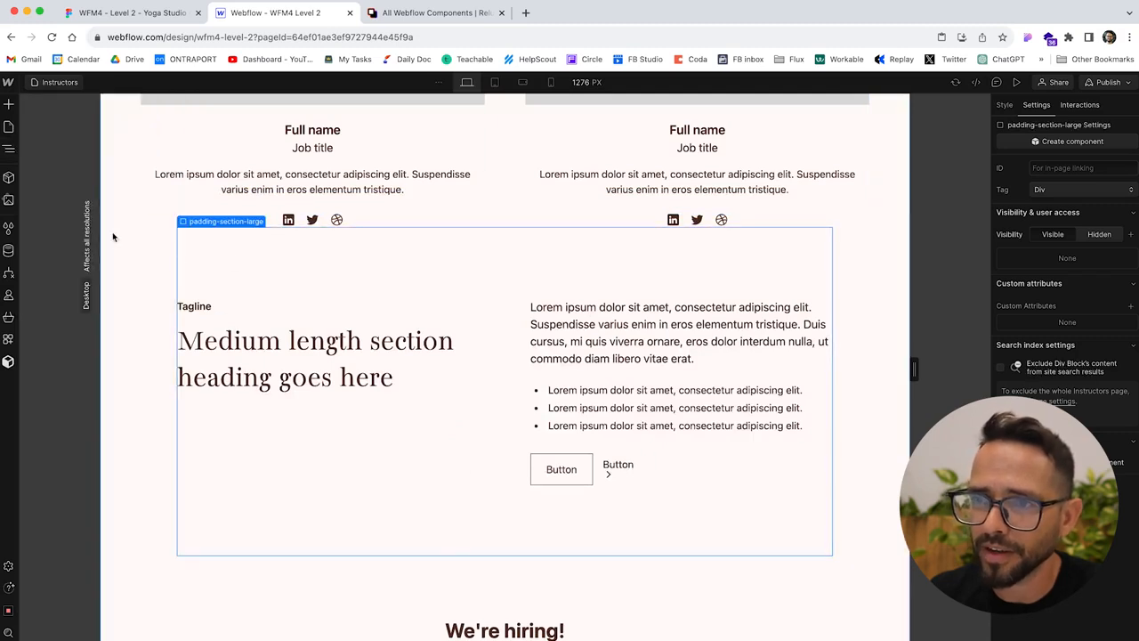
pyautogui.click(9, 147)
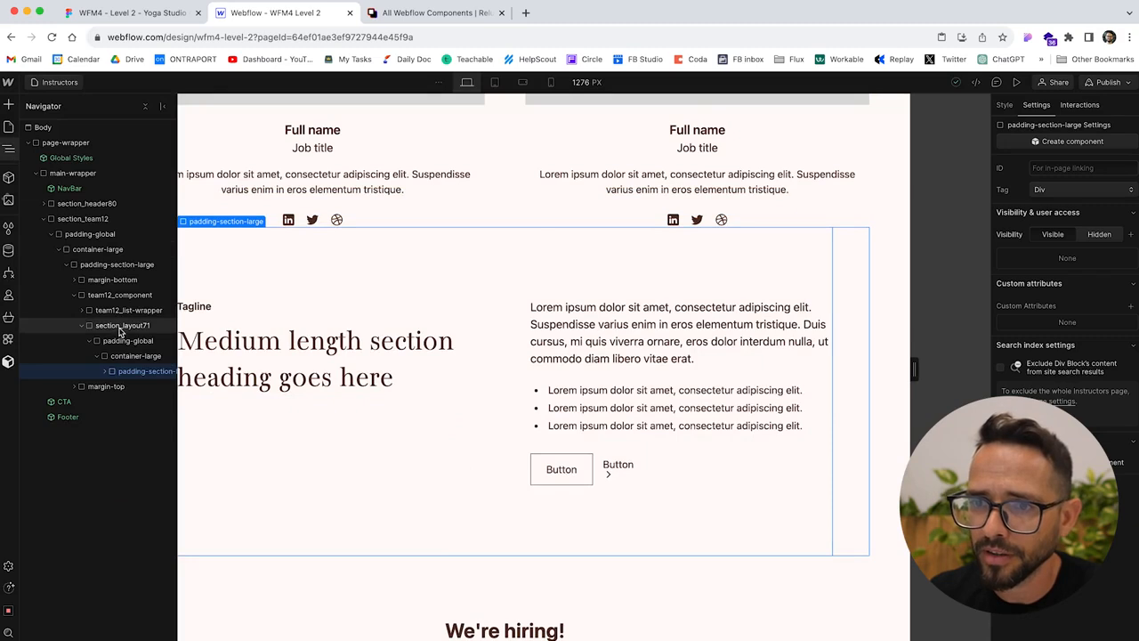
pyautogui.click(111, 326)
pyautogui.click(87, 328)
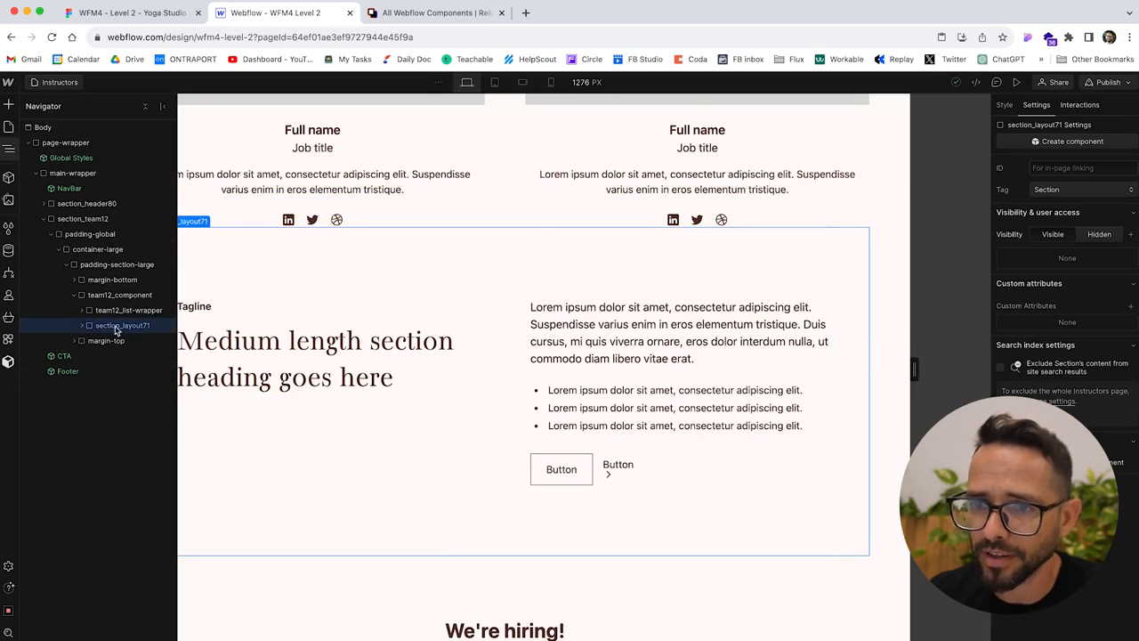
pyautogui.moveTo(113, 329); pyautogui.dragTo(80, 245)
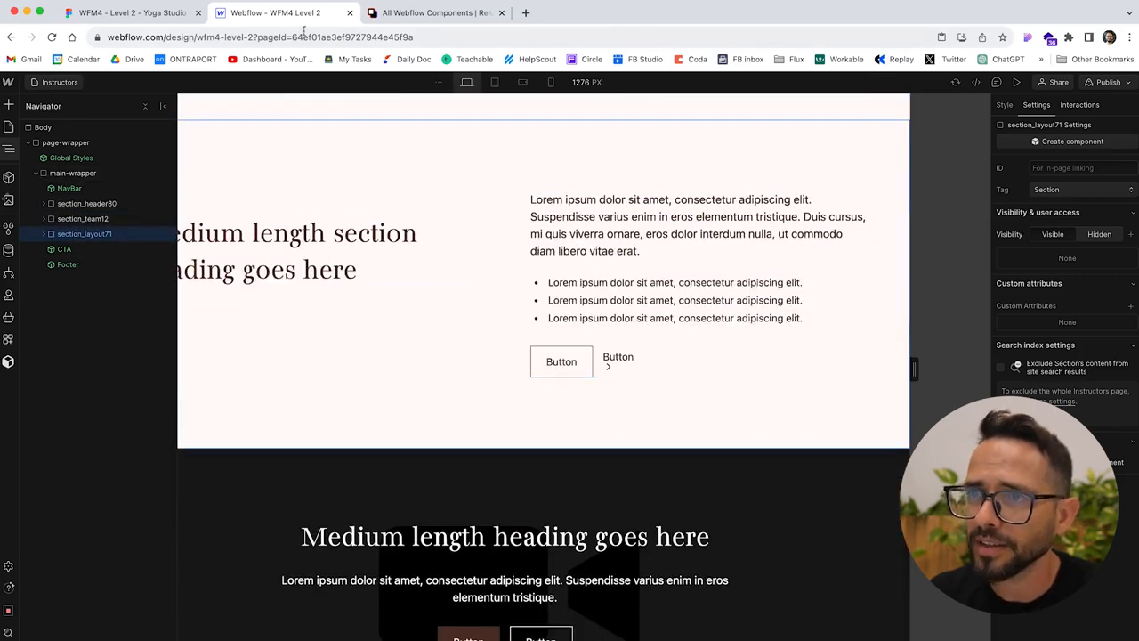
# - Switch to Figma and select the What customer say section in the Instructors design to identify its component
pyautogui.click(129, 13)
pyautogui.scroll(-5, 344, 355)
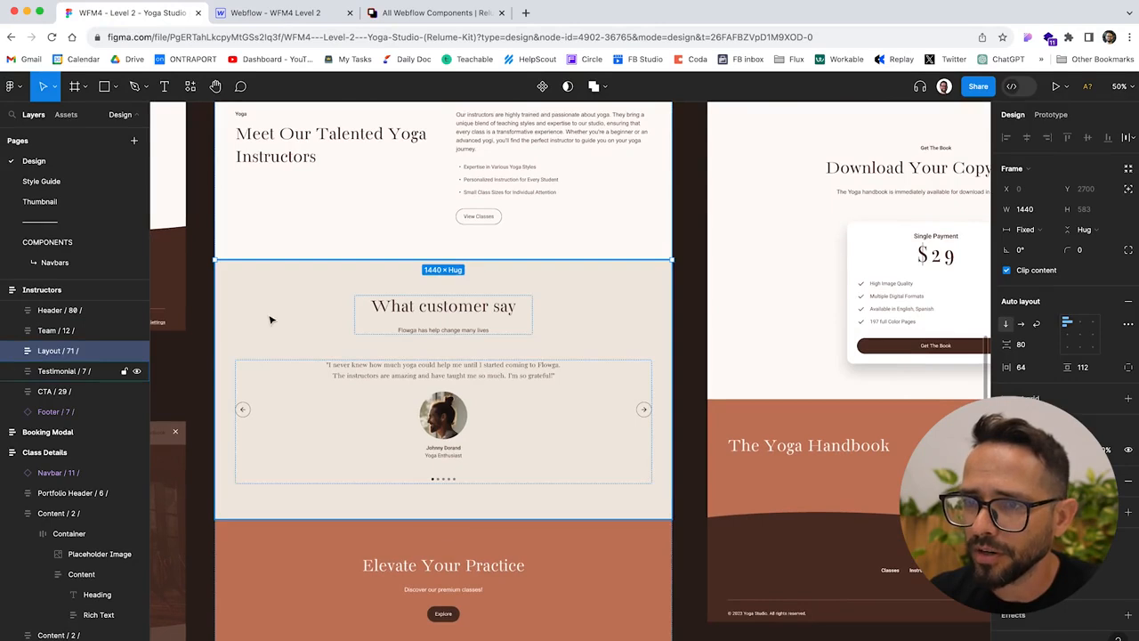
pyautogui.click(67, 374)
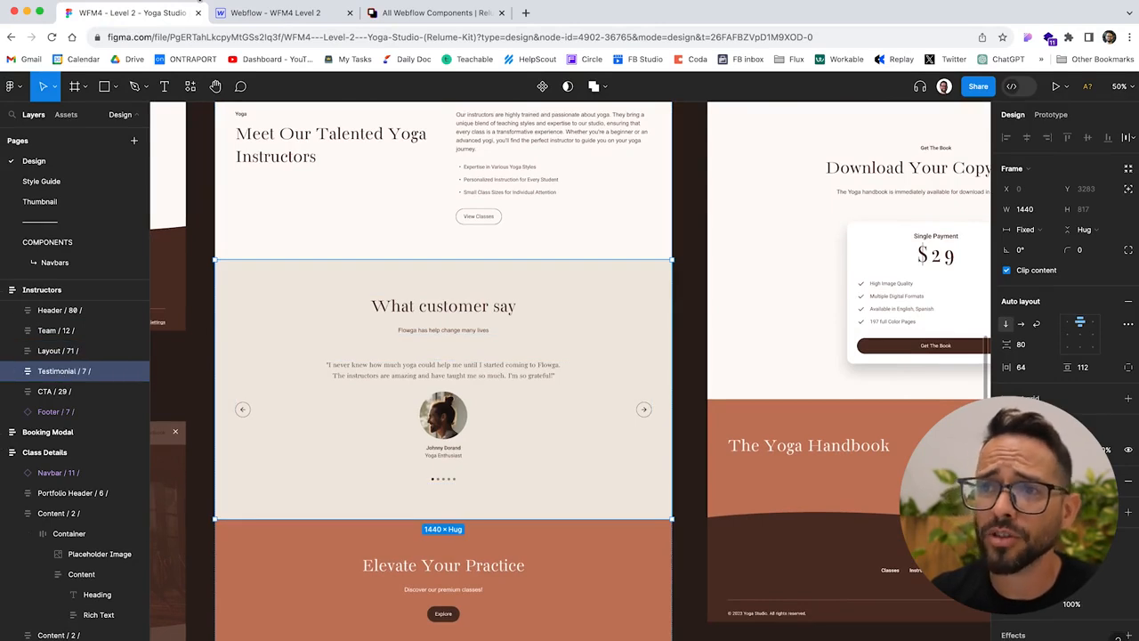
pyautogui.hscroll(-10, 501, 325)
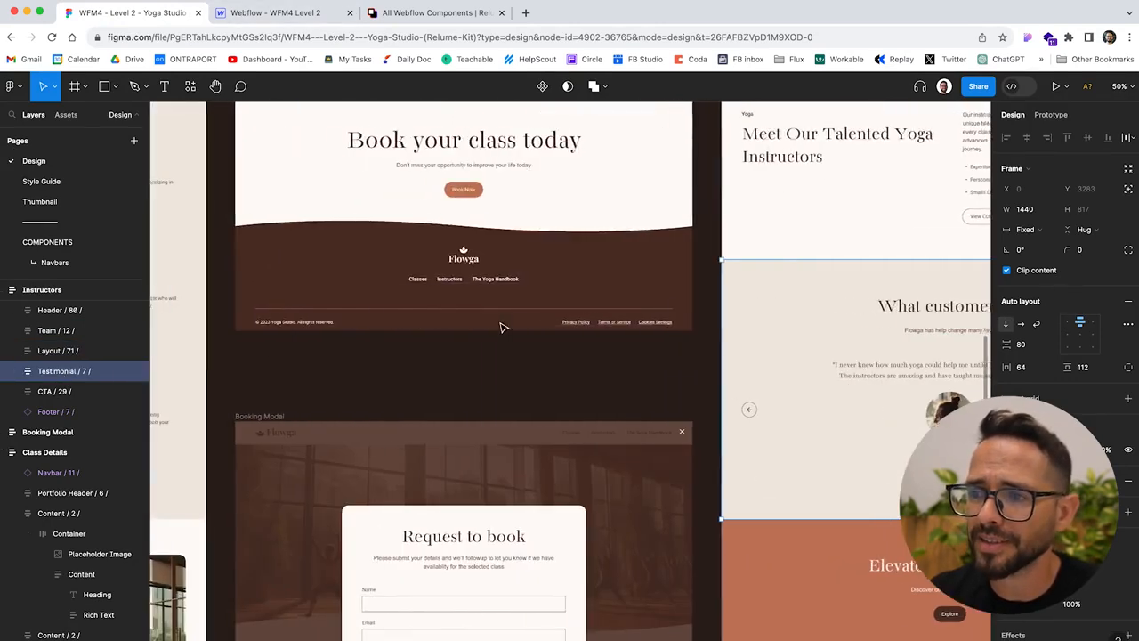
pyautogui.hscroll(5, 502, 322)
pyautogui.hscroll(5, 505, 319)
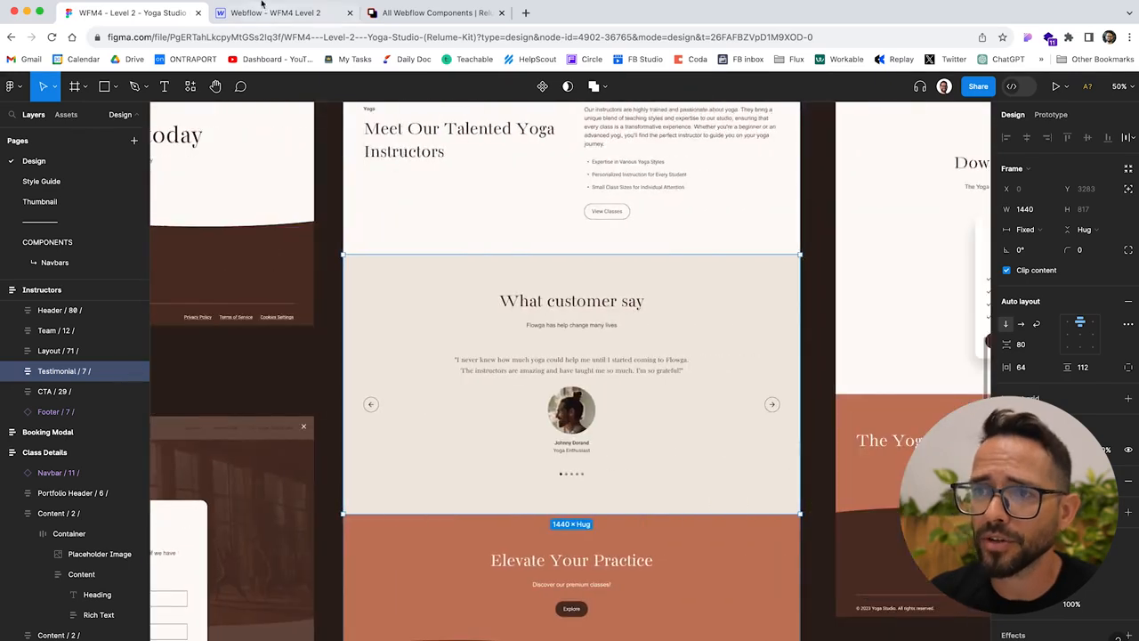
# - Switch to Webflow, open the Home page and expand page-wrapper and main-wrapper in its structure
pyautogui.click(272, 12)
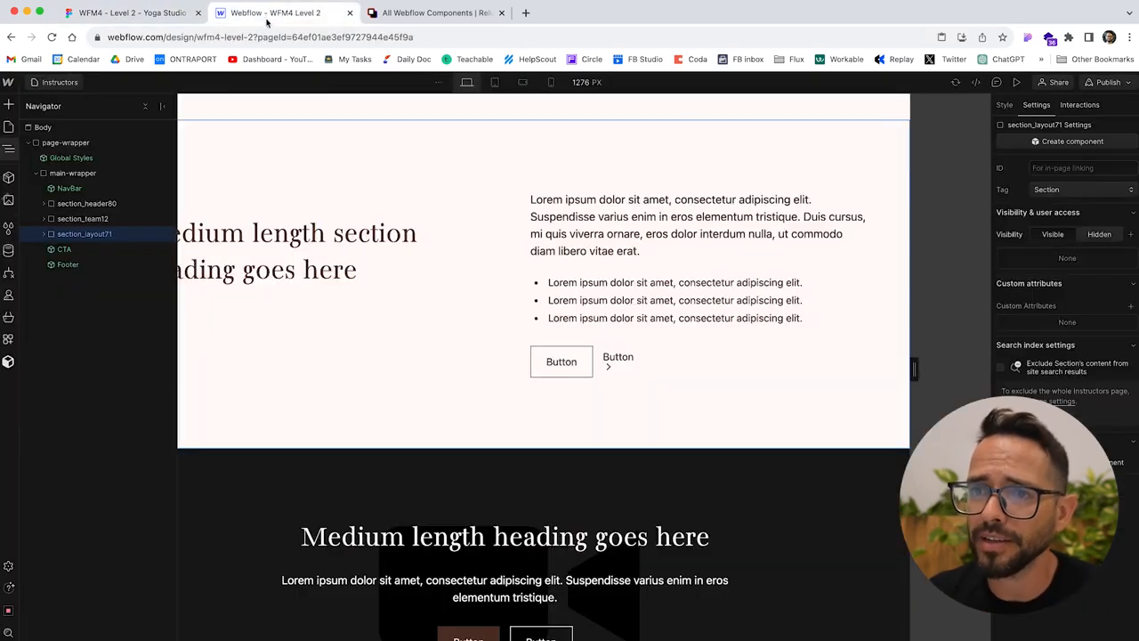
pyautogui.click(9, 127)
pyautogui.click(69, 176)
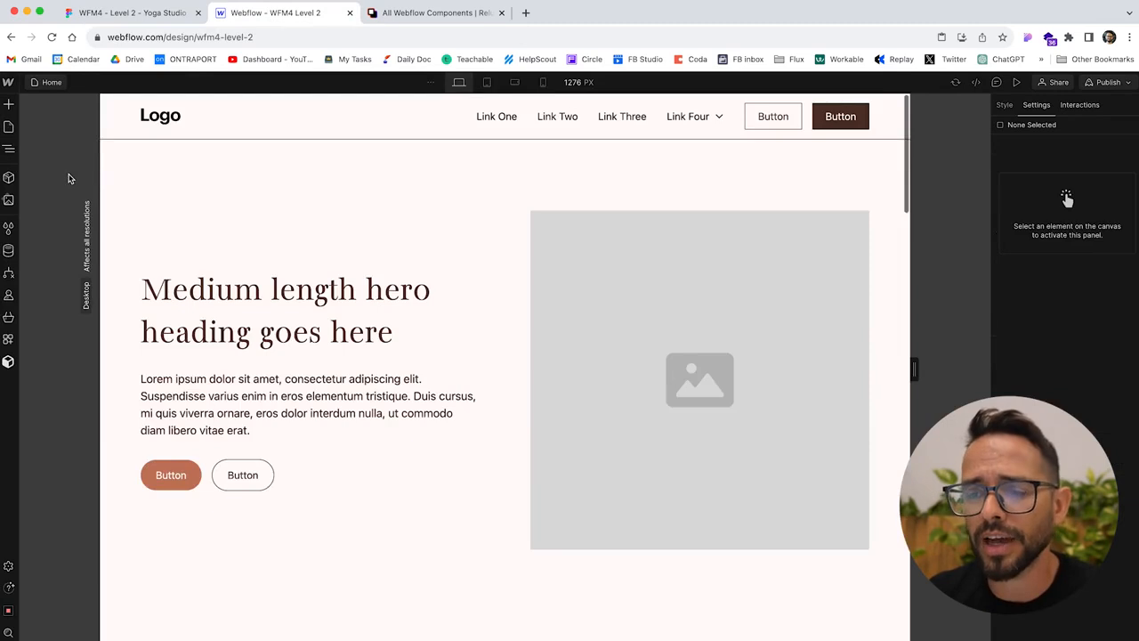
pyautogui.click(8, 150)
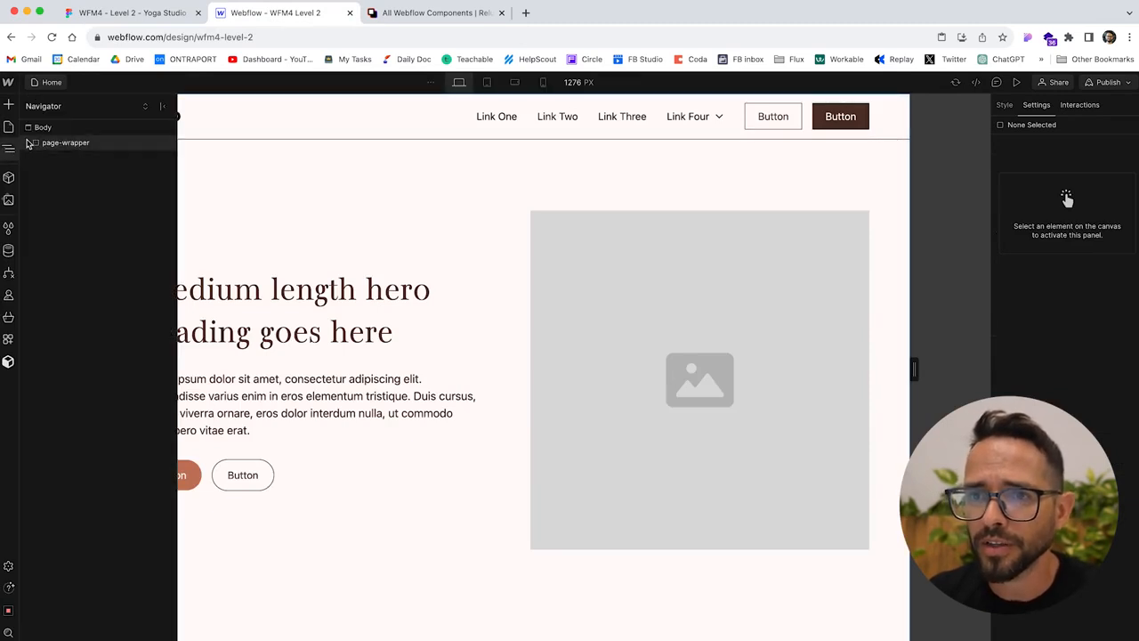
pyautogui.click(28, 143)
pyautogui.click(37, 173)
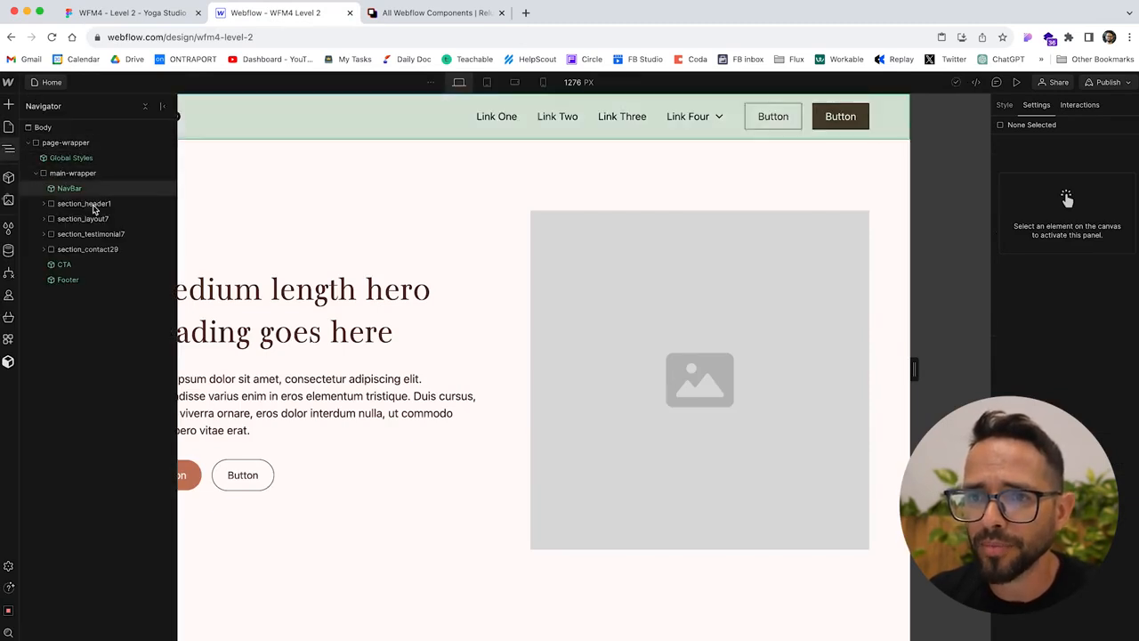
# - Turn section_testimonial7 on the Home page into a component named Testemonials
pyautogui.click(84, 234)
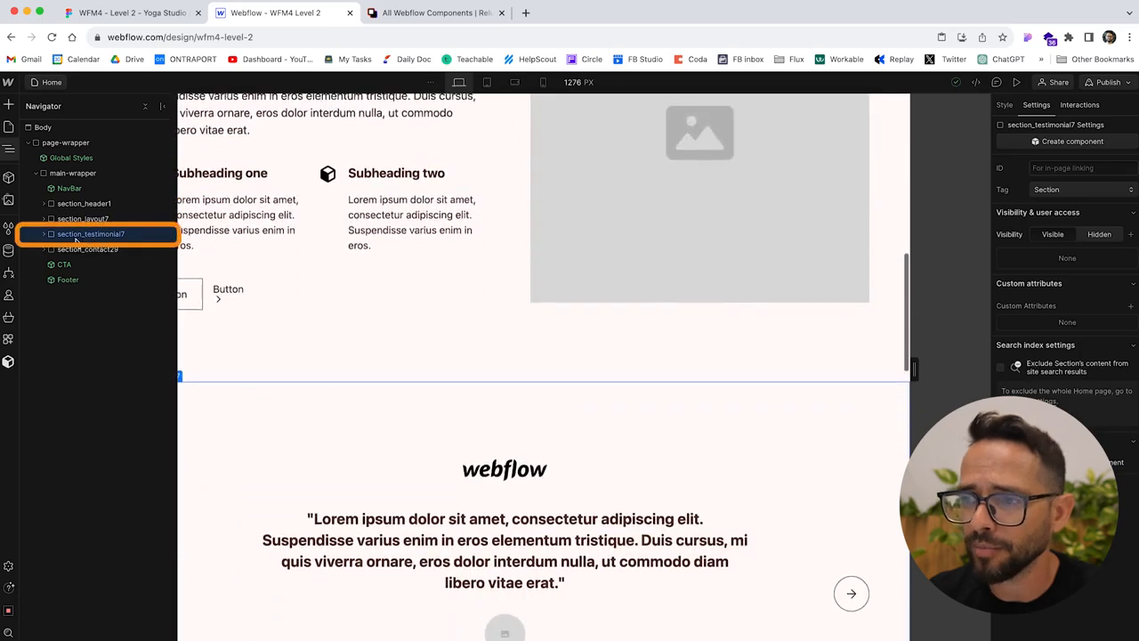
pyautogui.click(1071, 142)
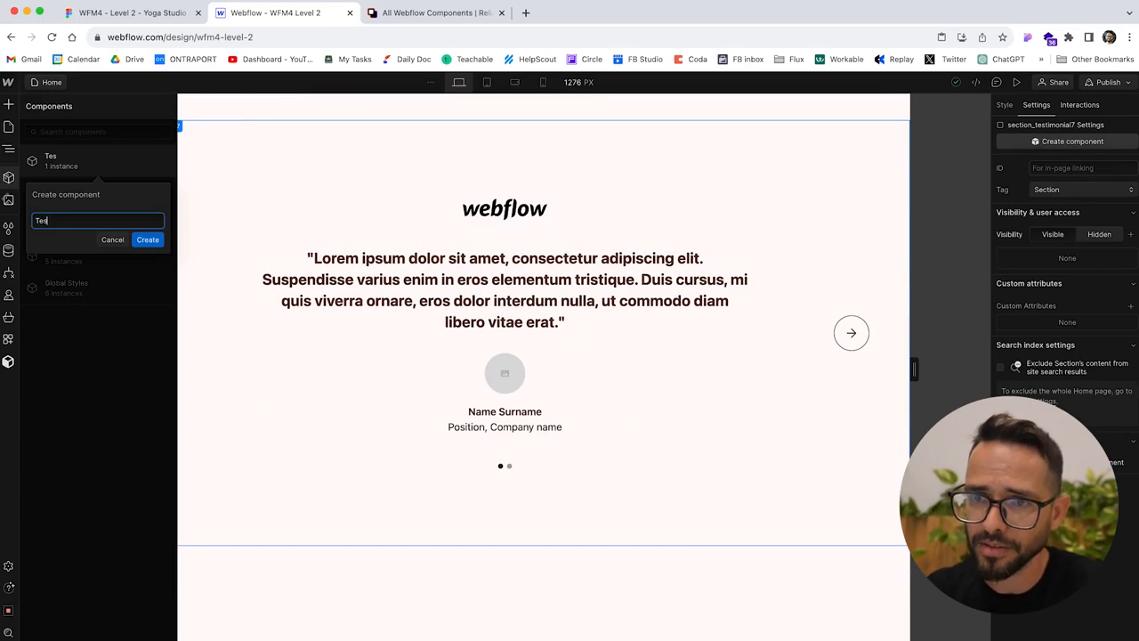
pyautogui.write('Testemonials')
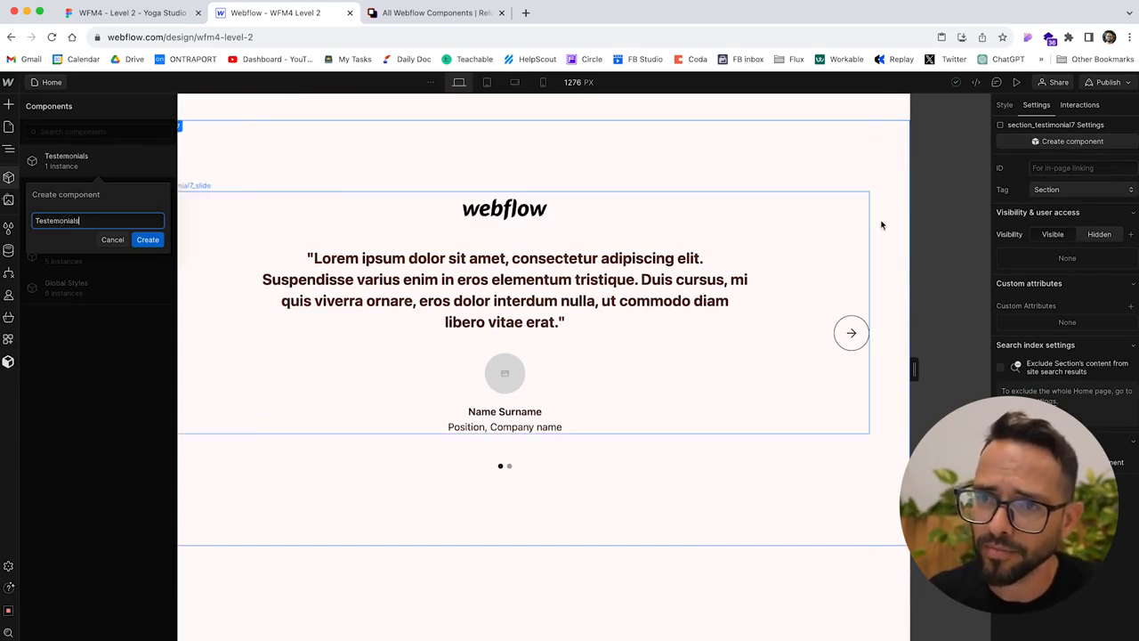
# - Create the component named "Testemonials" from section_testimonial7 and return to the Home page
pyautogui.click(147, 240)
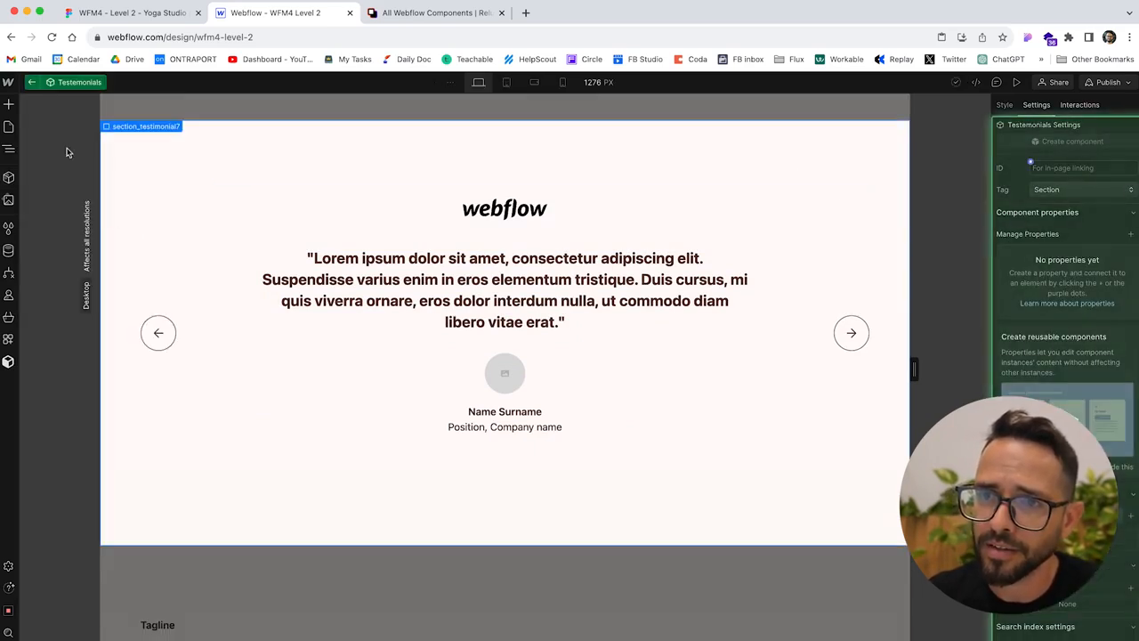
pyautogui.click(31, 83)
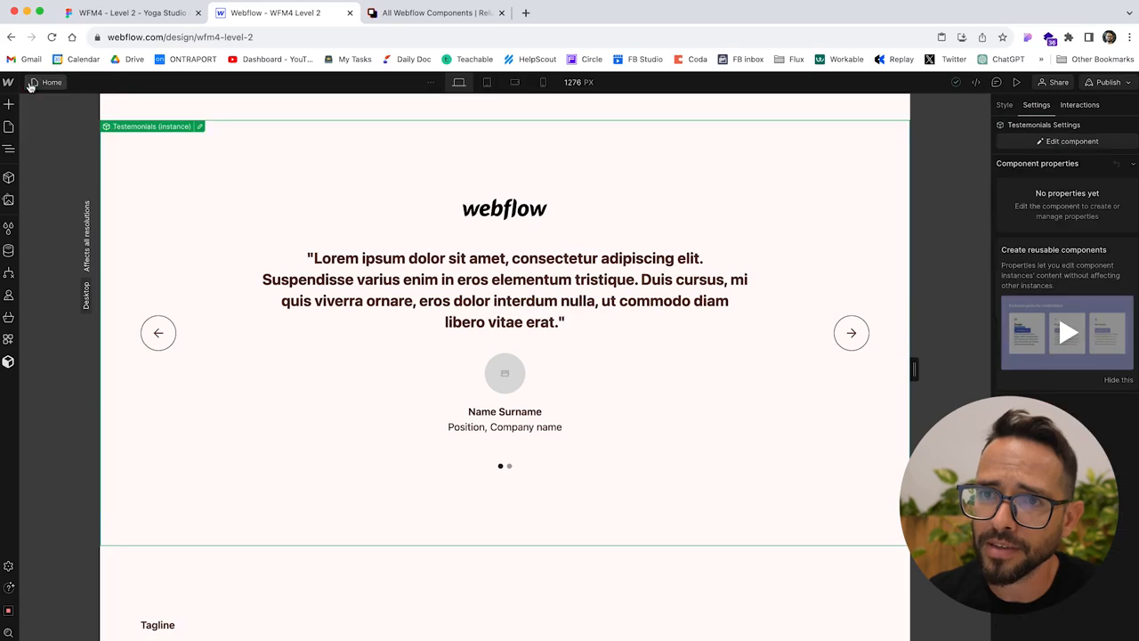
# - Open the Instructors page and expand page-wrapper and main-wrapper to show its sections
pyautogui.click(9, 129)
pyautogui.click(63, 201)
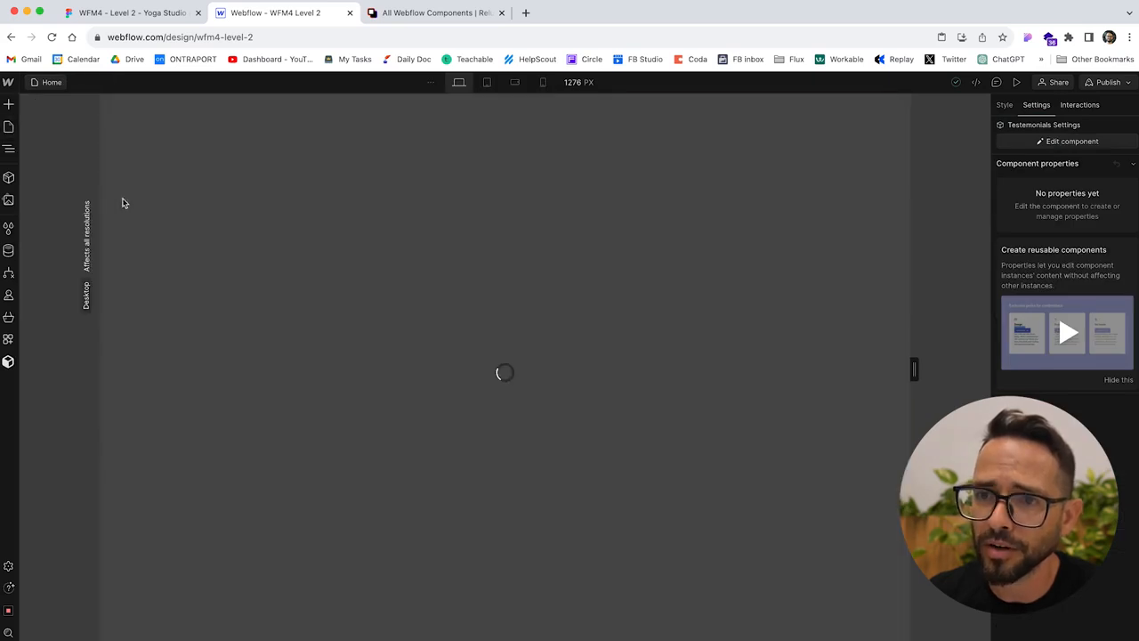
pyautogui.scroll(-20, 271, 211)
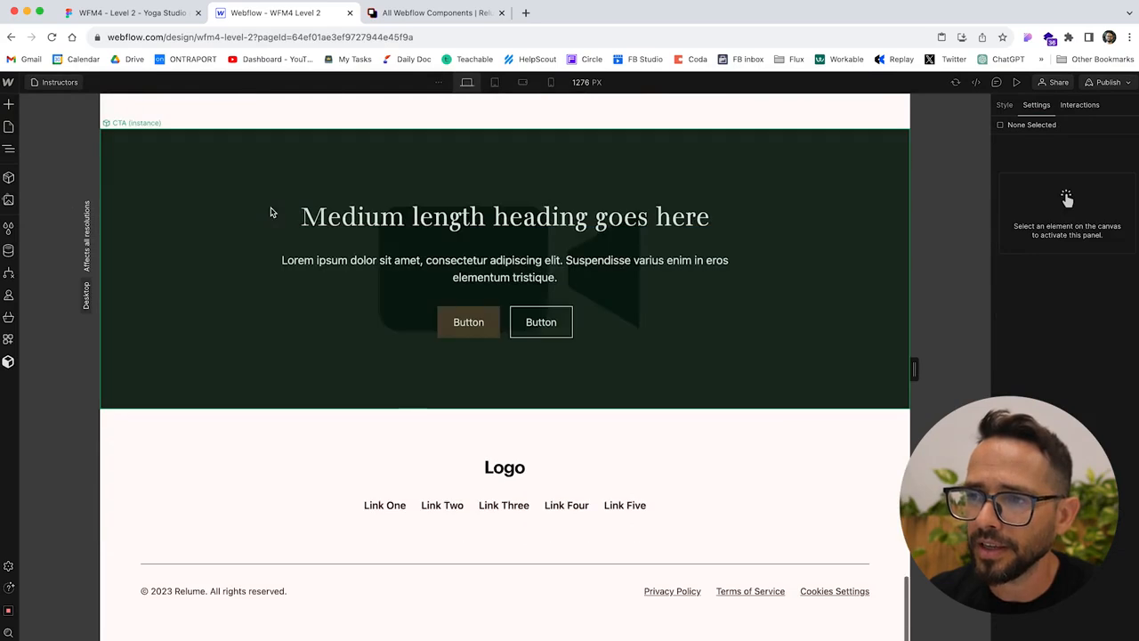
pyautogui.click(10, 151)
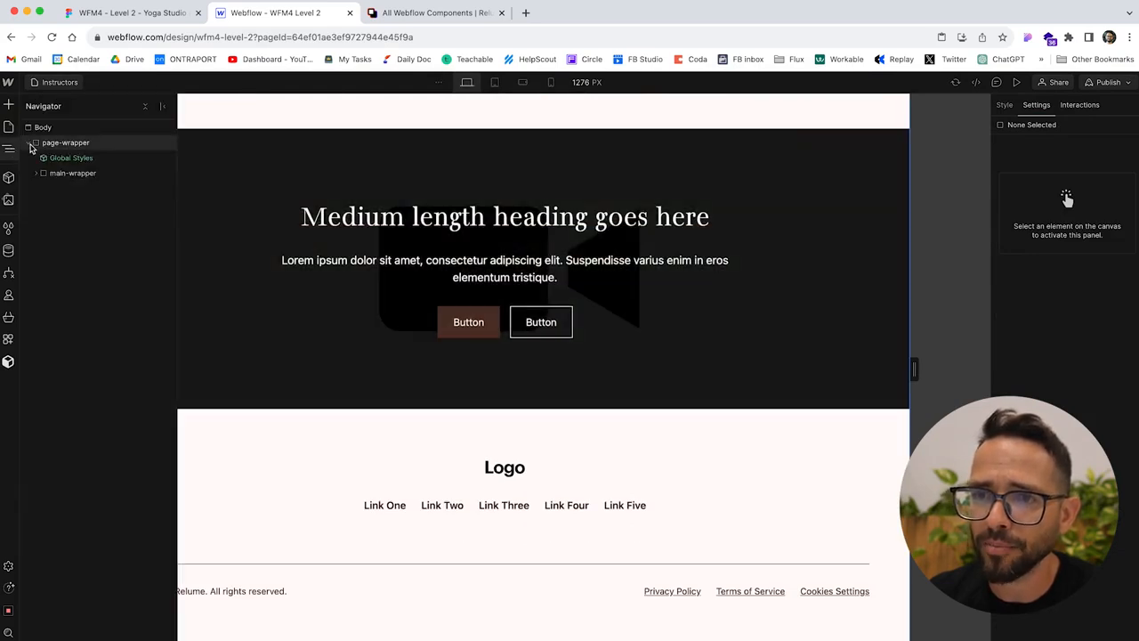
pyautogui.click(37, 174)
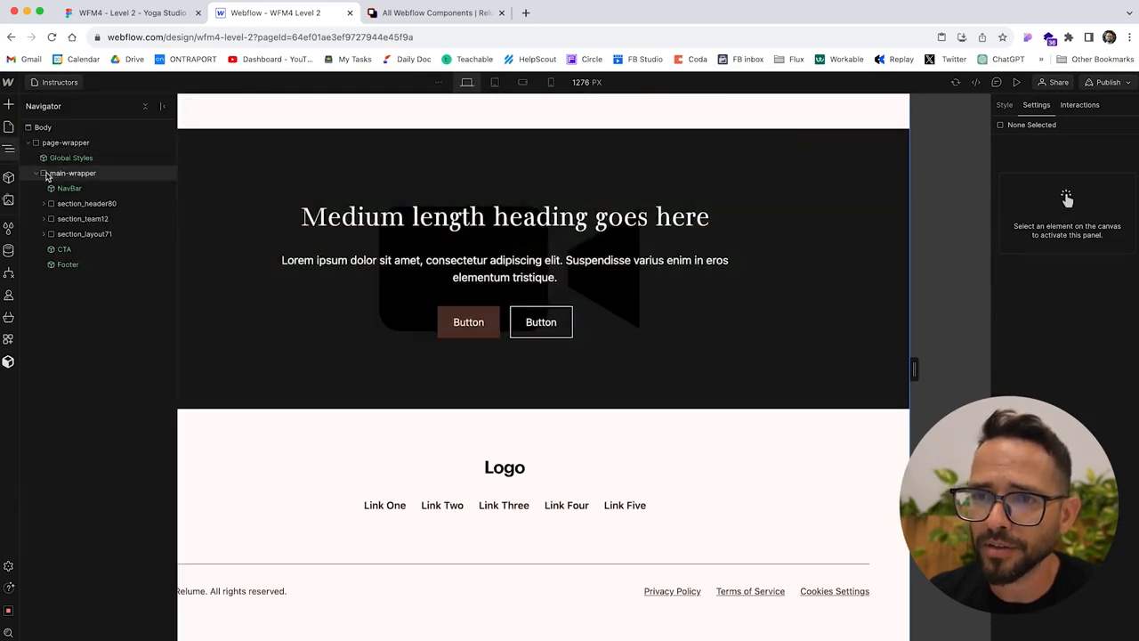
# - Place an instance of the Testemonials component between section_layout71 and CTA, and collapse section_layout71
pyautogui.click(9, 106)
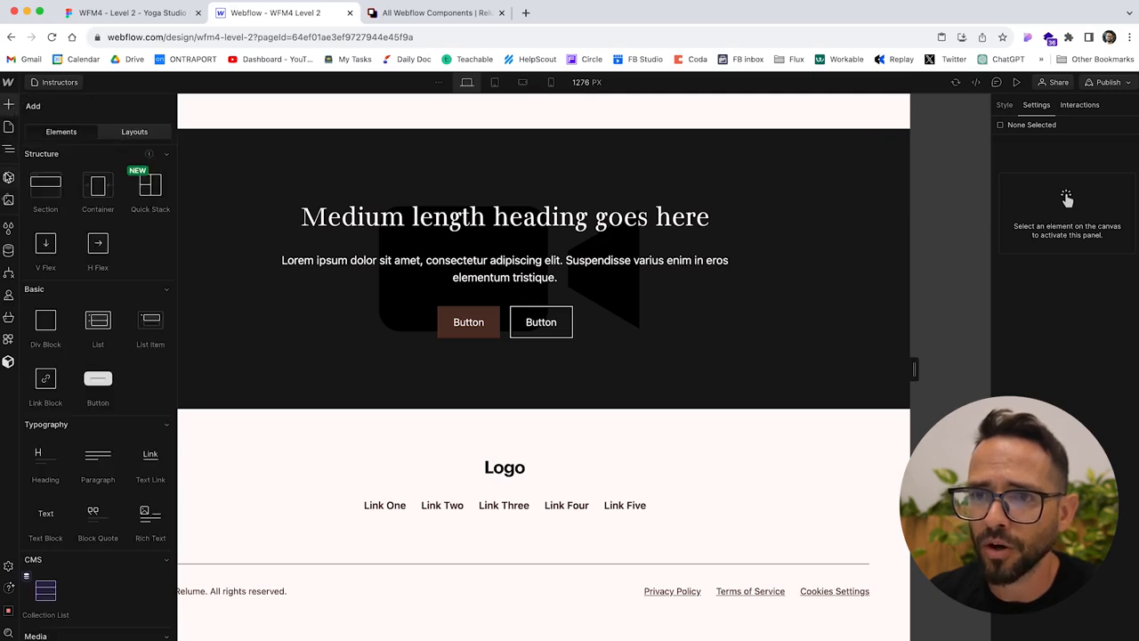
pyautogui.click(8, 177)
pyautogui.moveTo(58, 189); pyautogui.dragTo(204, 205)
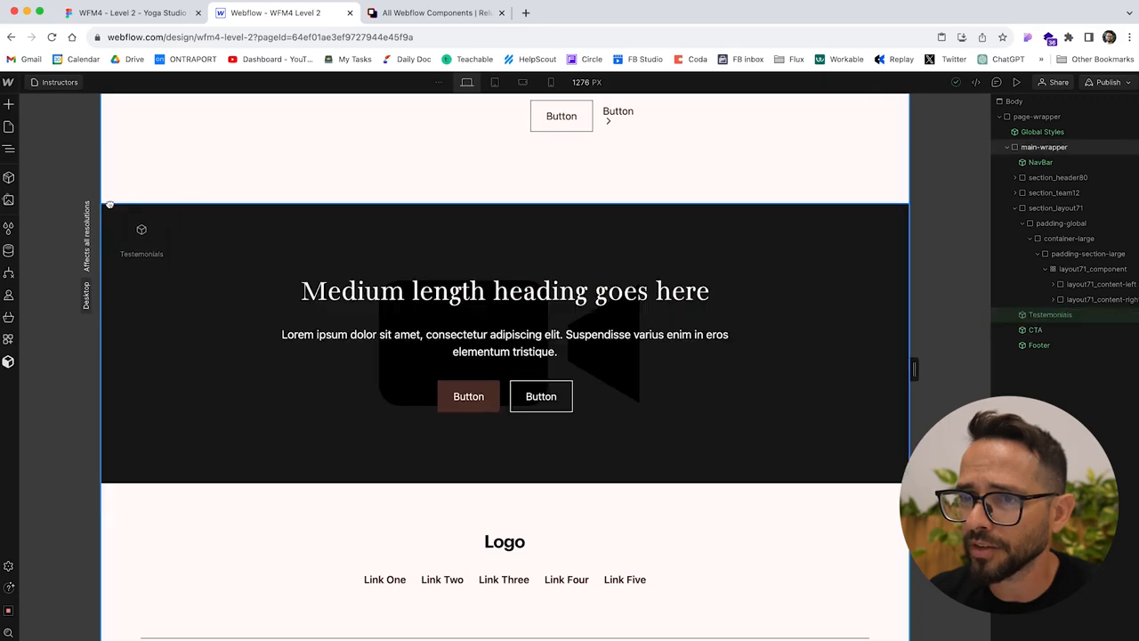
pyautogui.moveTo(109, 205); pyautogui.dragTo(105, 208)
pyautogui.click(10, 151)
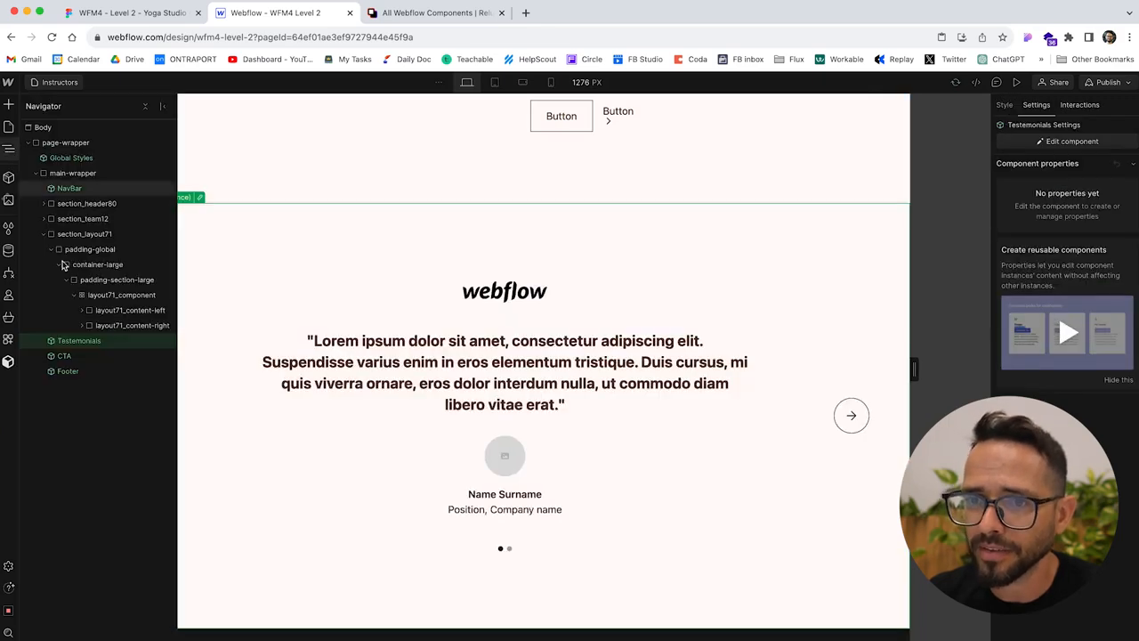
pyautogui.click(44, 236)
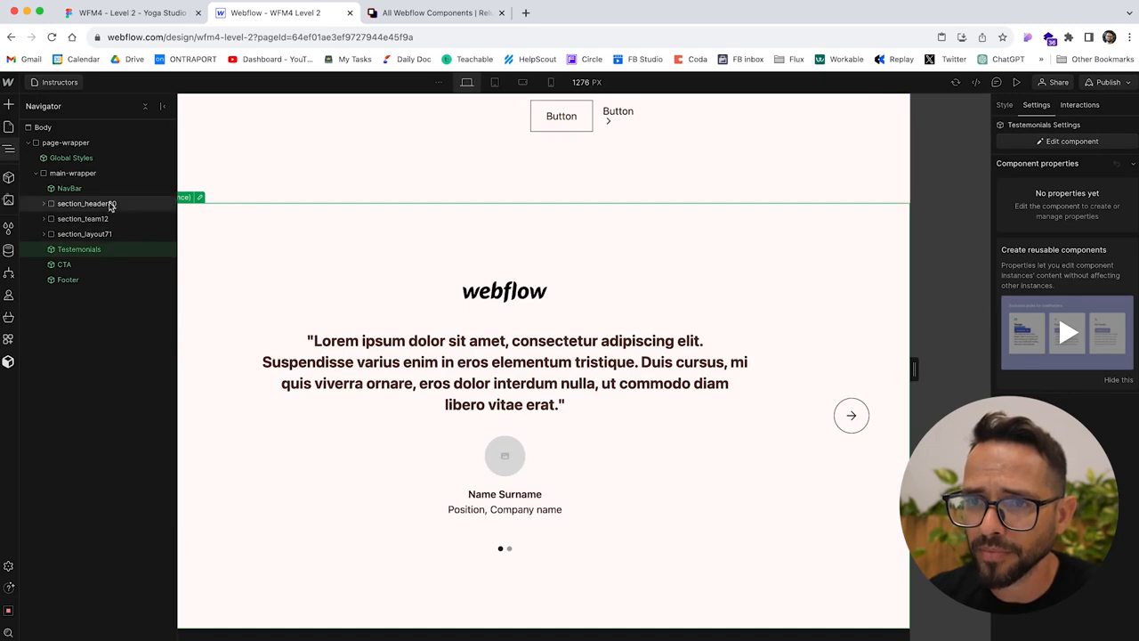
# - Switch to the Figma design and review the Instructors page and The Yoga Handbook page layouts
pyautogui.click(163, 19)
pyautogui.scroll(-5, 493, 331)
pyautogui.scroll(3, 472, 284)
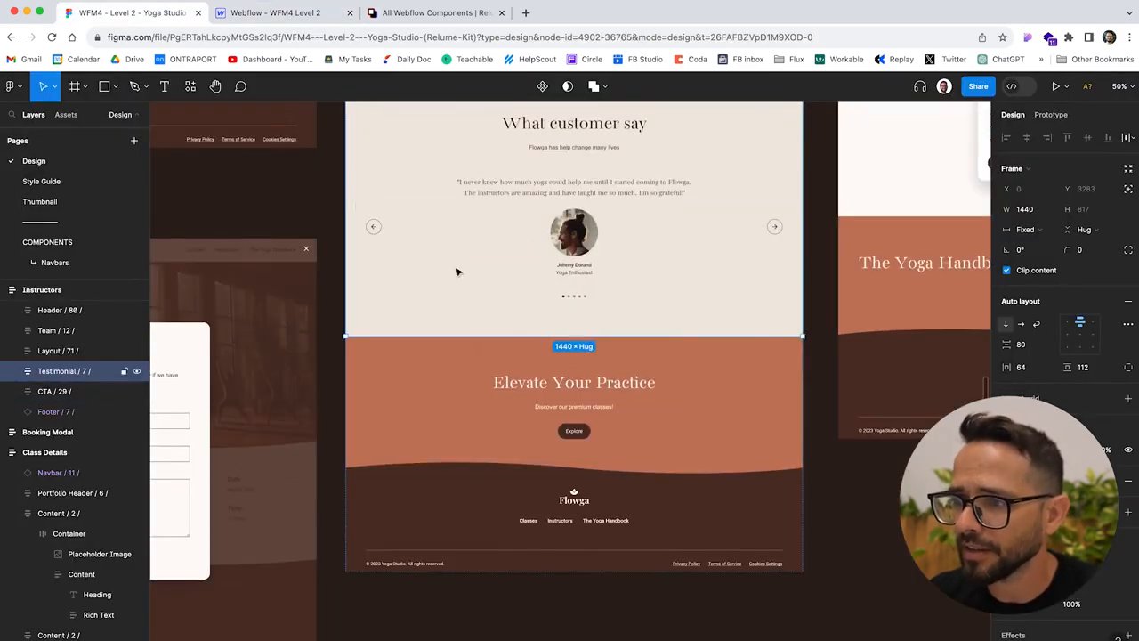
pyautogui.scroll(15, 532, 447)
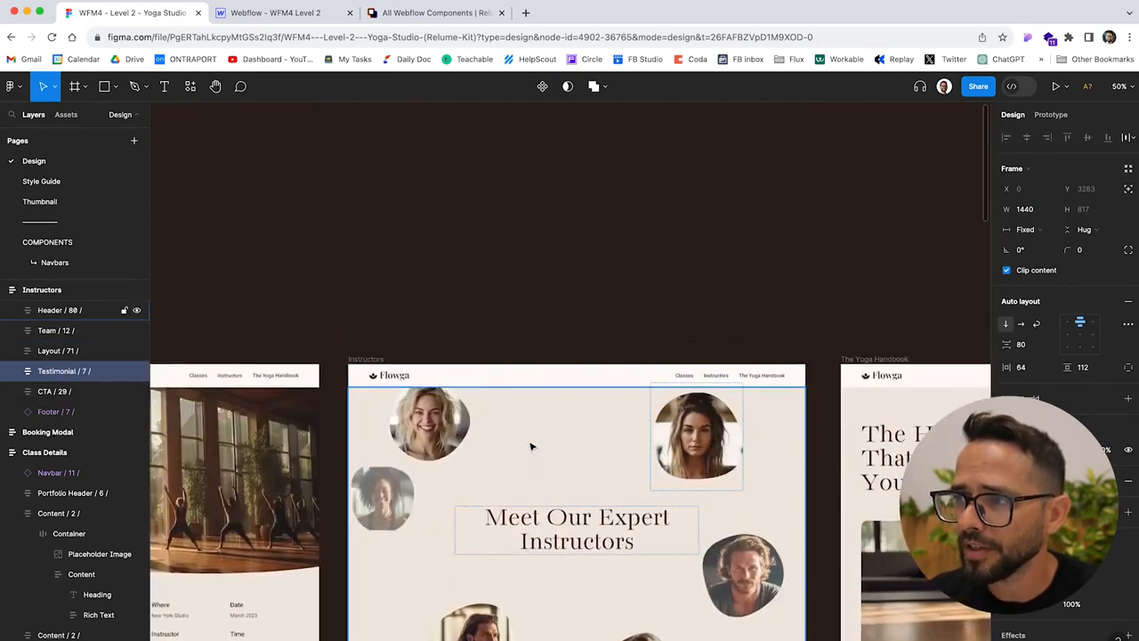
pyautogui.scroll(-3, 532, 447)
pyautogui.hscroll(4, 356, 374)
pyautogui.scroll(2, 299, 349)
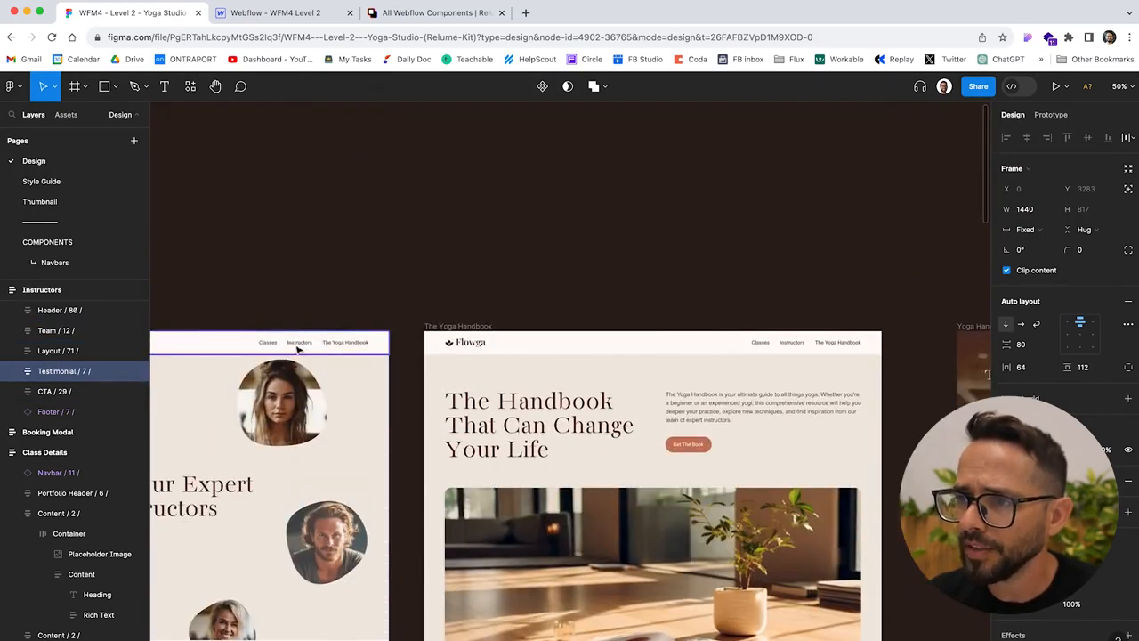
pyautogui.hscroll(2, 299, 348)
pyautogui.scroll(-3, 299, 349)
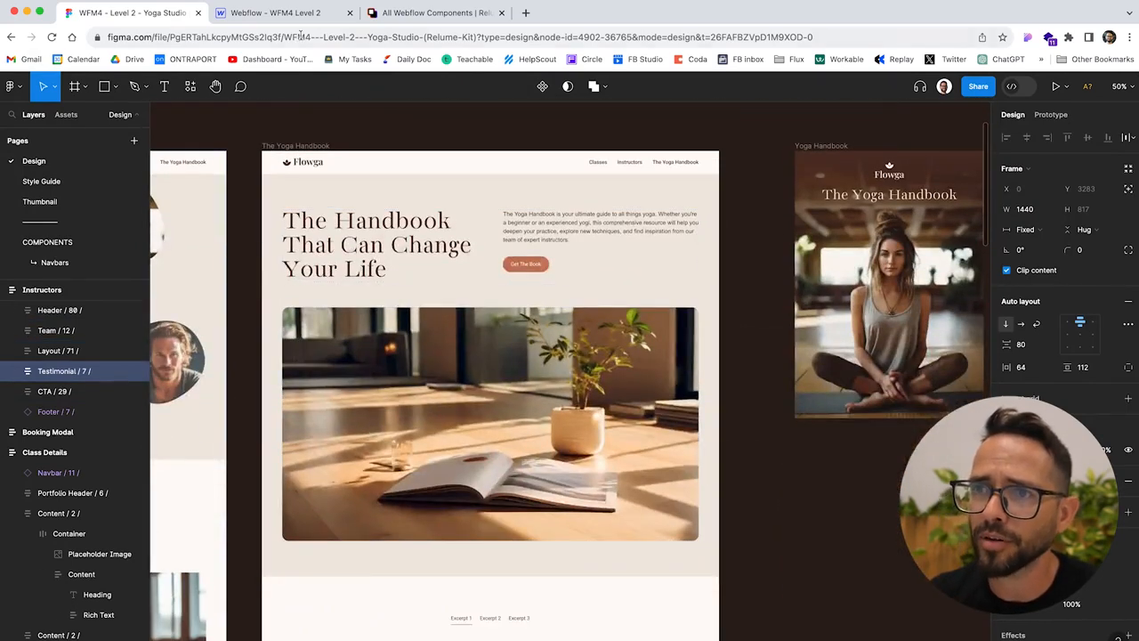
# - Switch back to Webflow, open The Yoga Handbook page, and expand its page-wrapper and main-wrapper
pyautogui.click(276, 13)
pyautogui.click(9, 127)
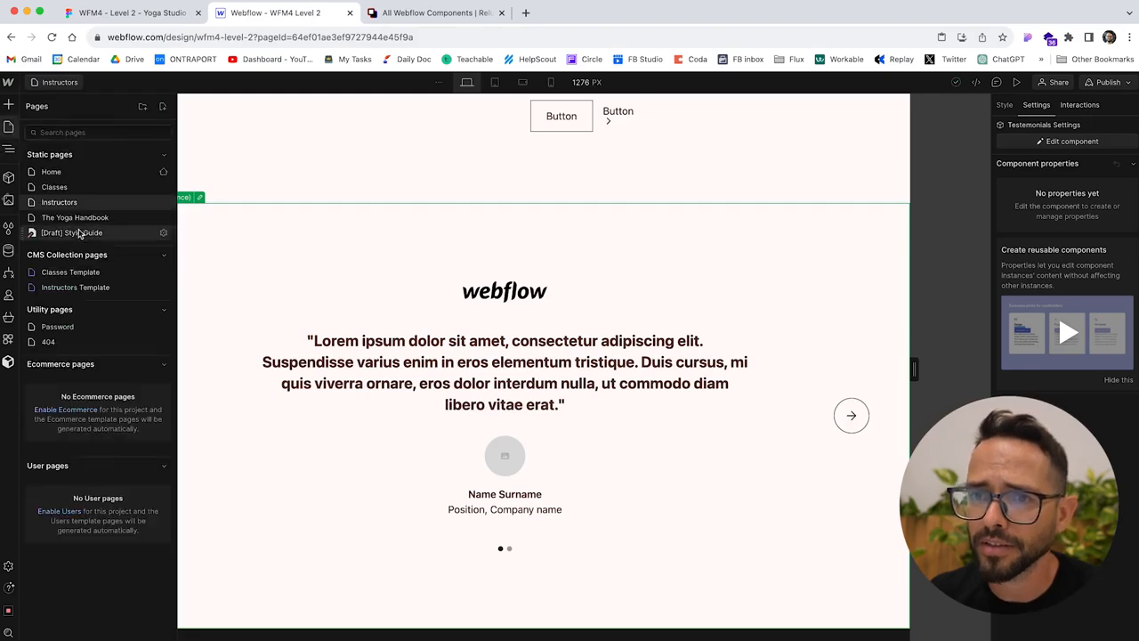
pyautogui.click(76, 219)
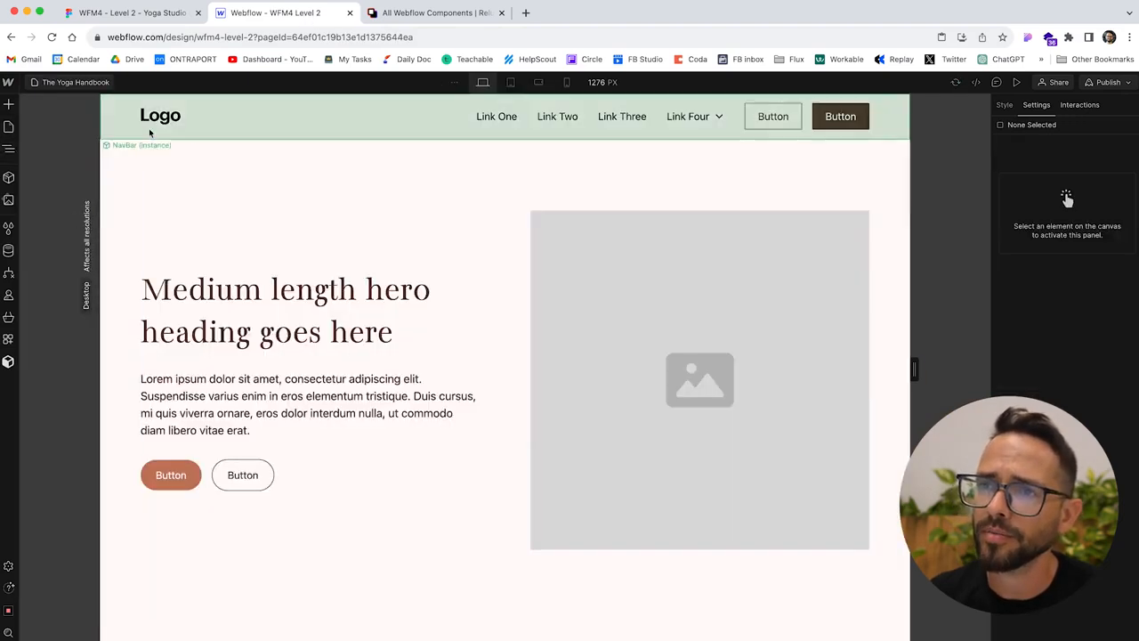
pyautogui.click(10, 151)
pyautogui.click(29, 142)
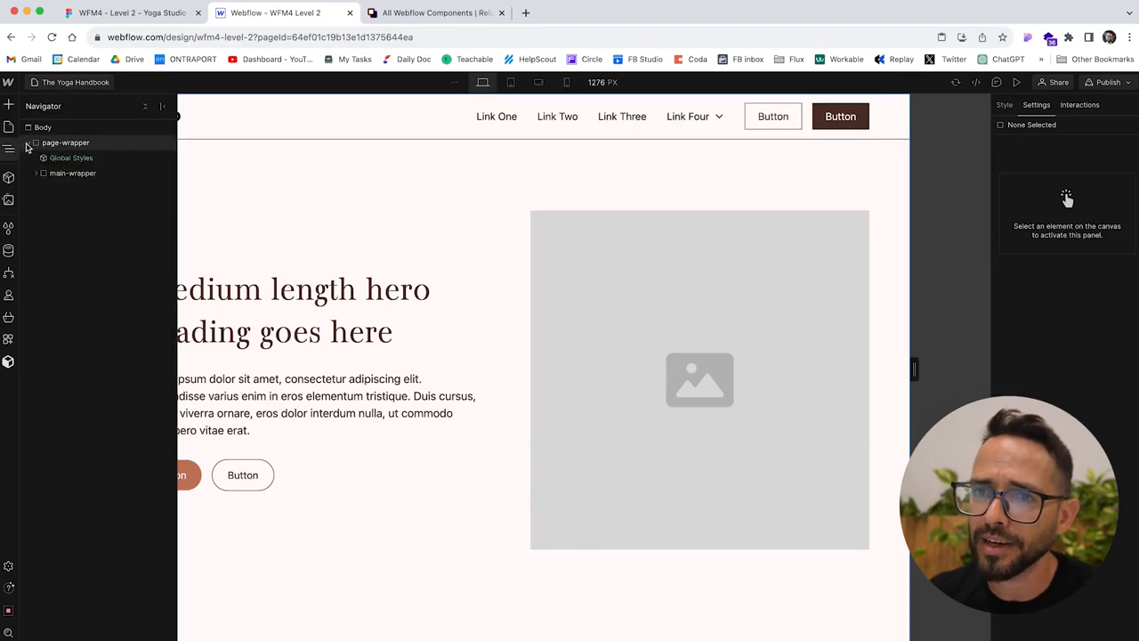
pyautogui.click(36, 172)
# - Delete section_header1, section_layout7, section_testimonial7 and section_contact29 from main-wrapper
pyautogui.click(71, 202)
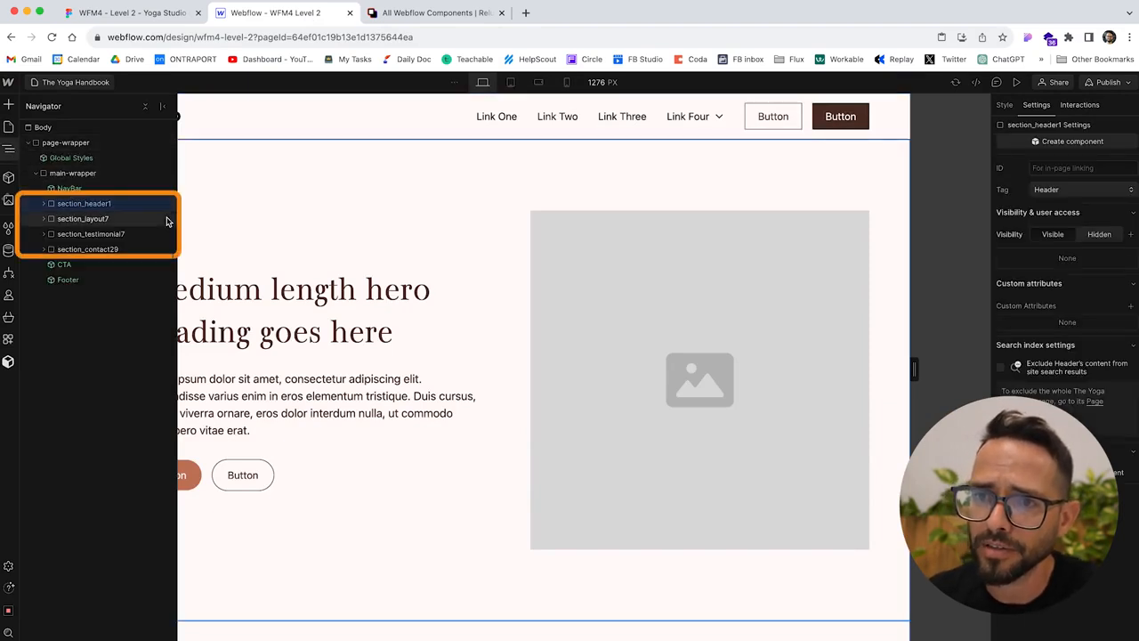
pyautogui.press('Delete')
pyautogui.press('Delete')
pyautogui.press('Delete')
pyautogui.press('Delete')
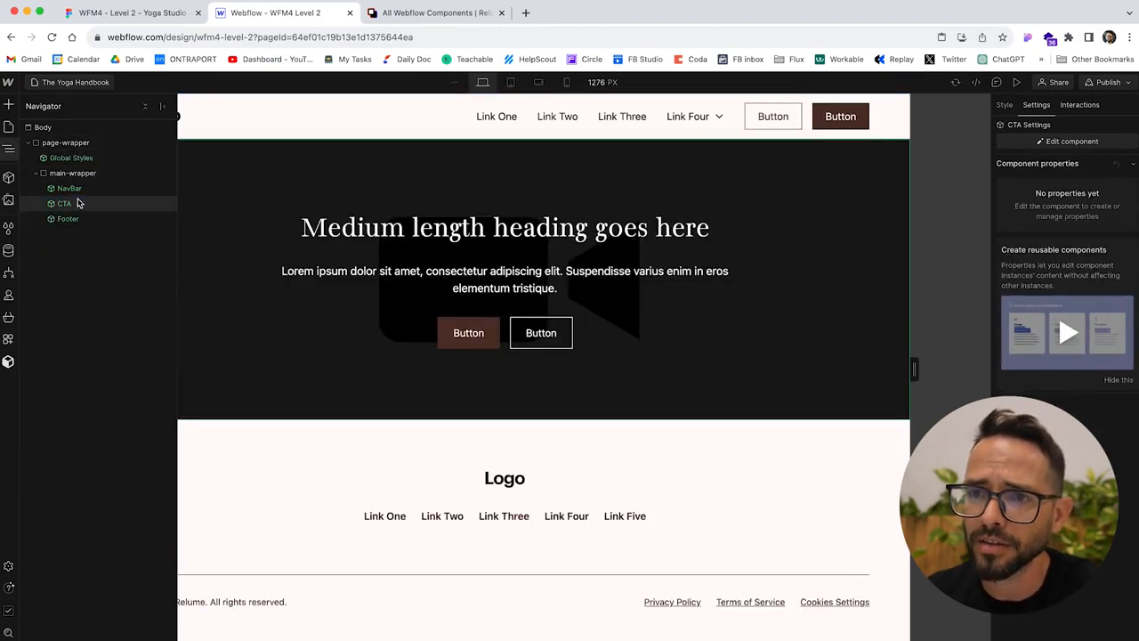
# - Identify the handbook page's header section in Figma, and copy the Header 15 component from the Relume library
pyautogui.click(124, 13)
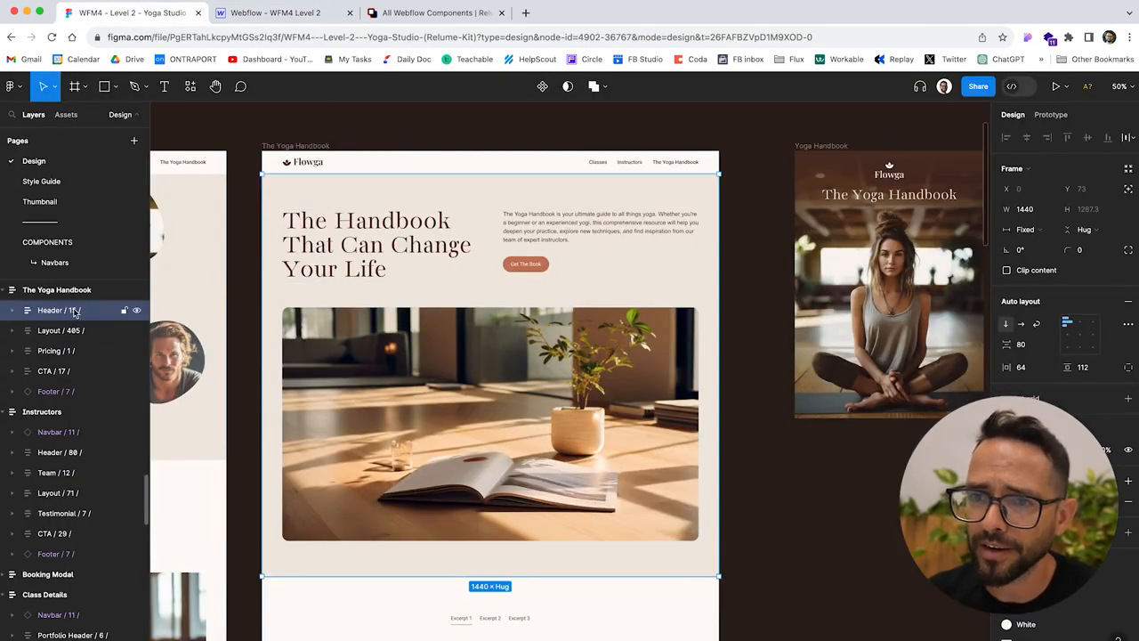
pyautogui.click(436, 12)
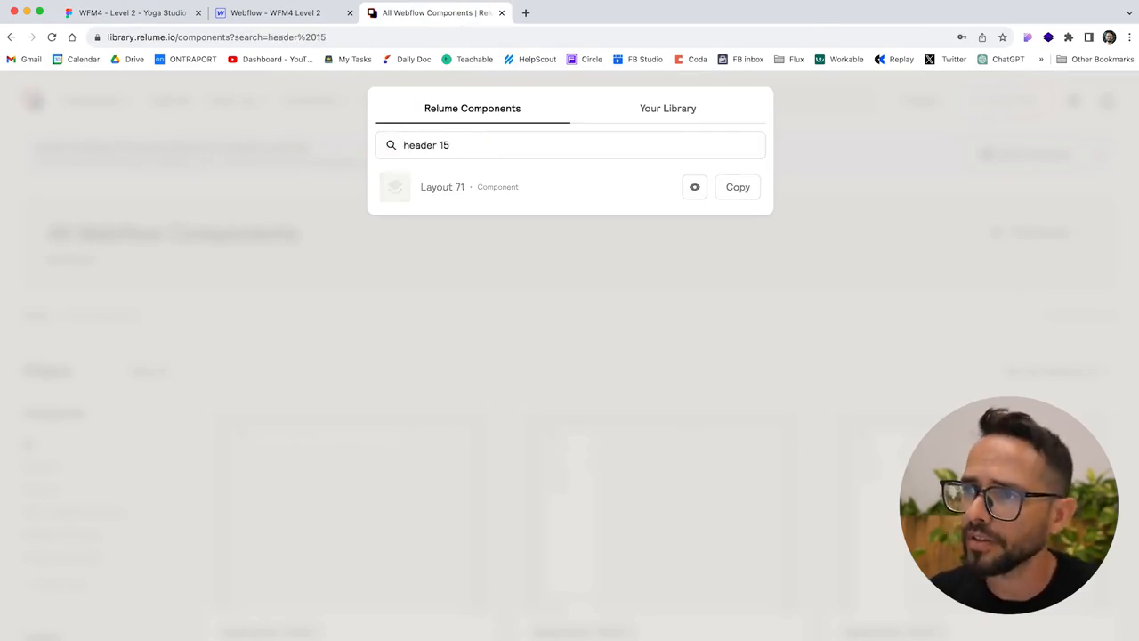
pyautogui.click(730, 196)
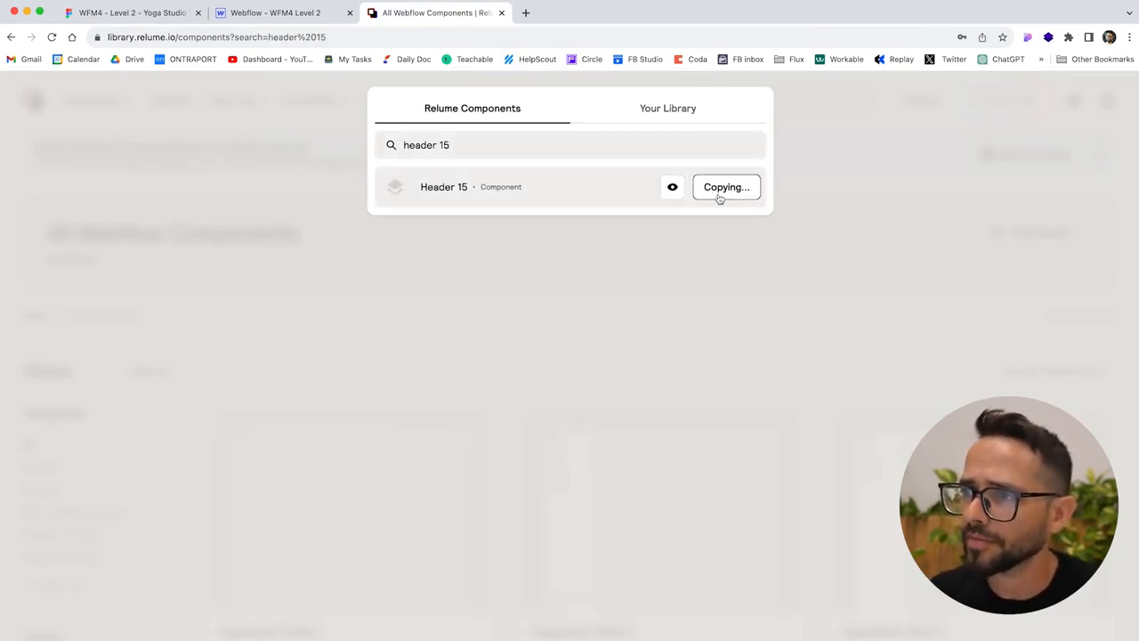
# - Switch to Webflow, paste the copied header into main-wrapper, and move section_header15 between NavBar and CTA
pyautogui.click(272, 13)
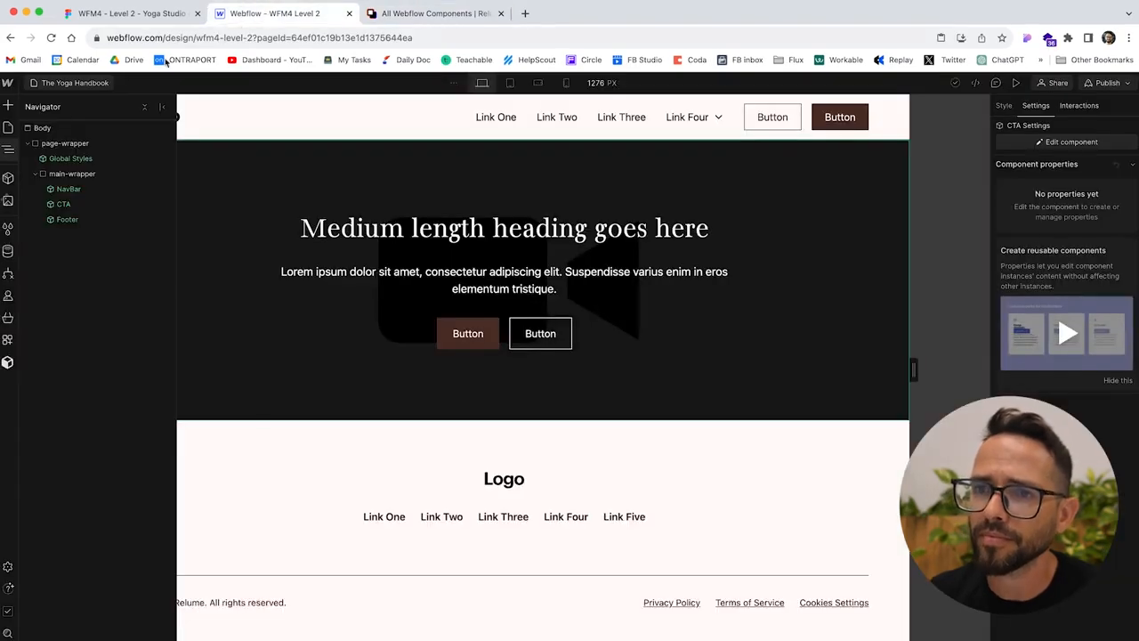
pyautogui.click(65, 175)
pyautogui.moveTo(76, 237); pyautogui.dragTo(82, 206)
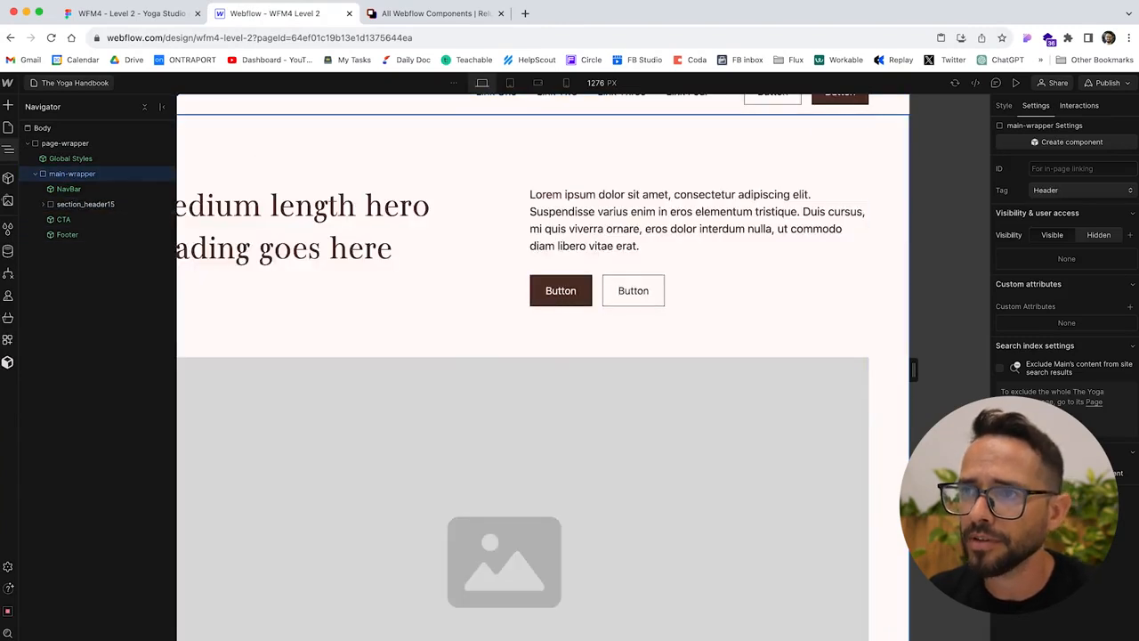
# - Identify the second handbook section in Figma, search the Relume library for "layout 405", and copy the Layout 405 component
pyautogui.click(161, 18)
pyautogui.scroll(-5, 437, 277)
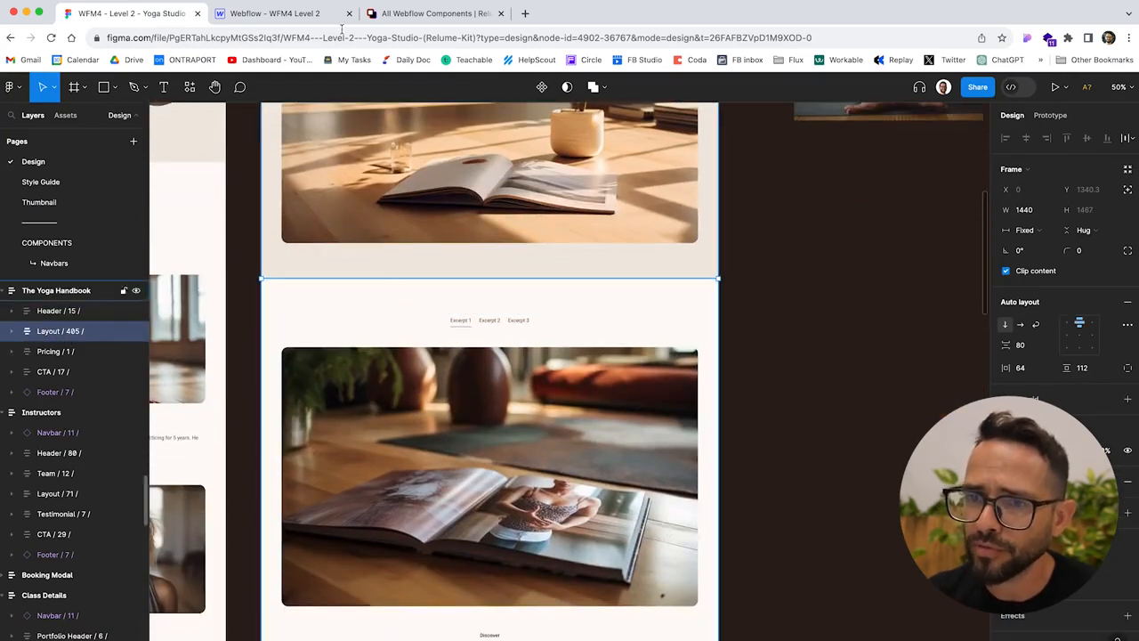
pyautogui.click(434, 14)
pyautogui.click(504, 141)
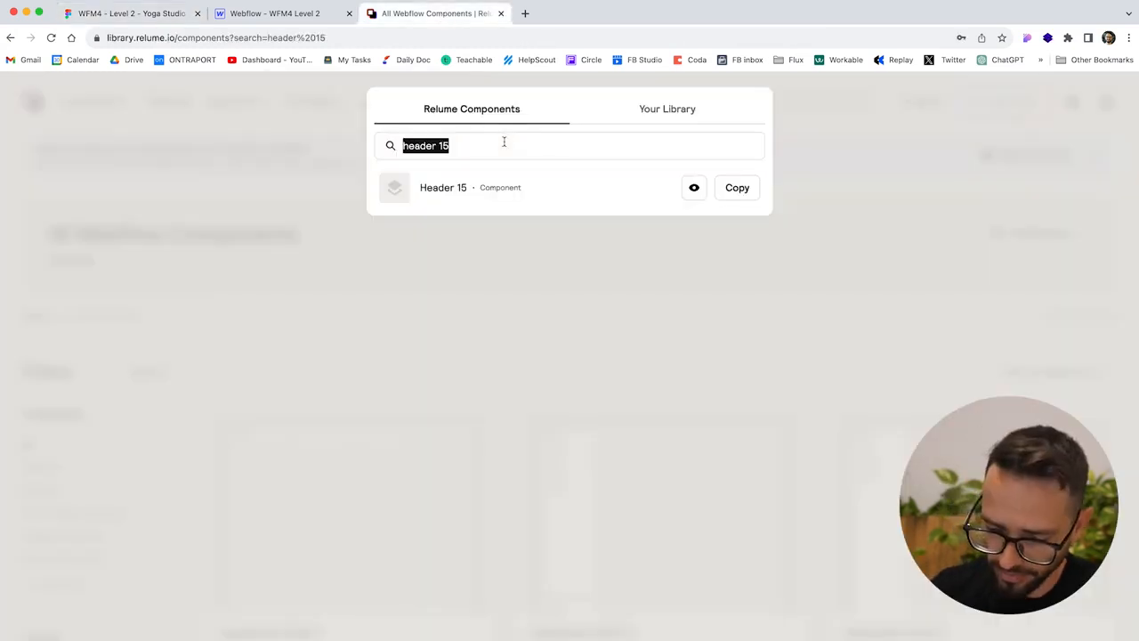
pyautogui.write('layout 405')
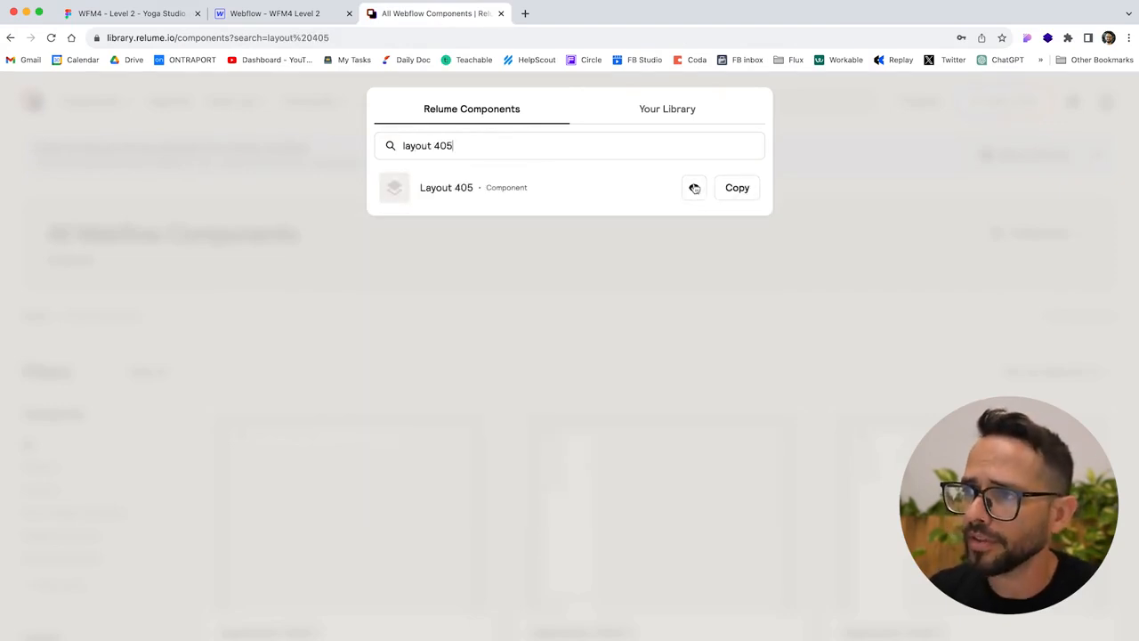
pyautogui.click(737, 189)
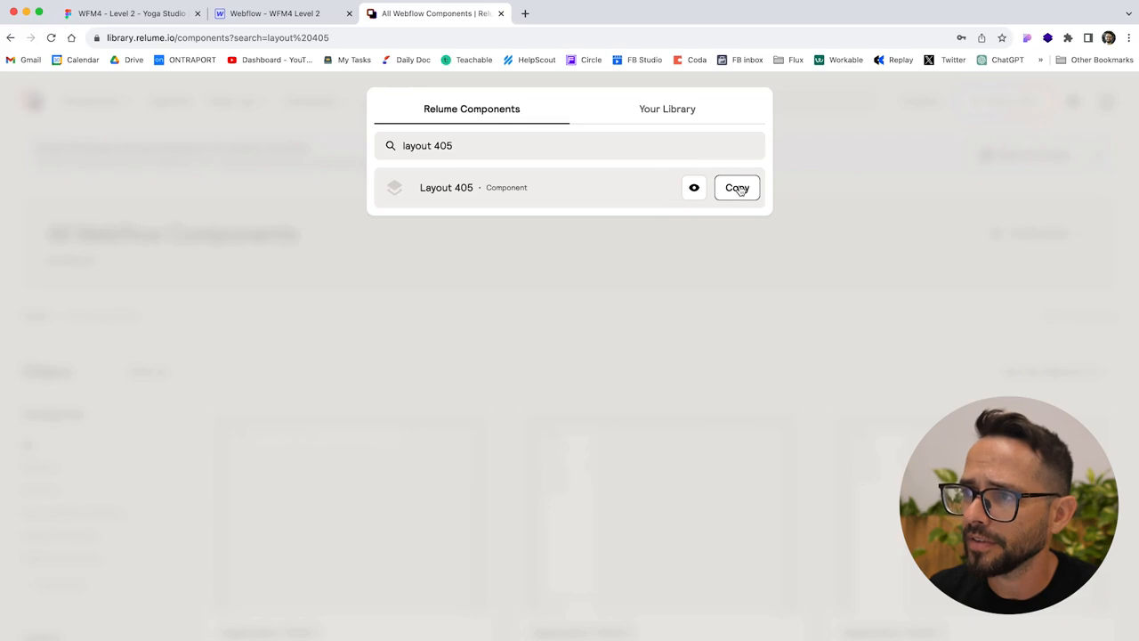
# - Switch to Webflow, paste the copied layout into main-wrapper, and position section_layout405 between section_header15 and CTA
pyautogui.click(278, 14)
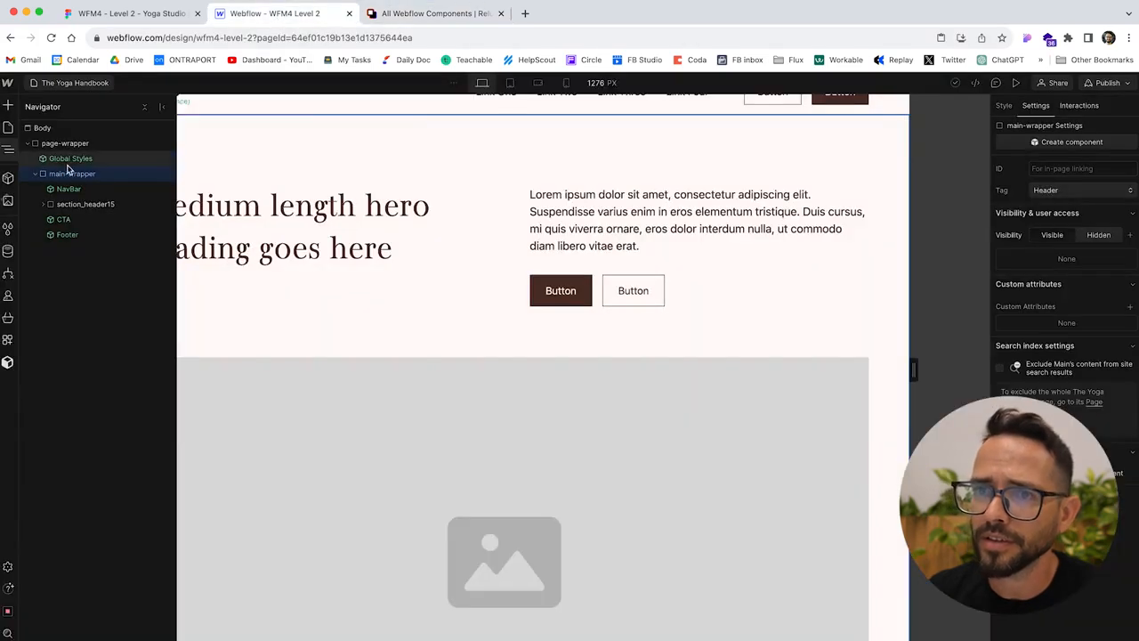
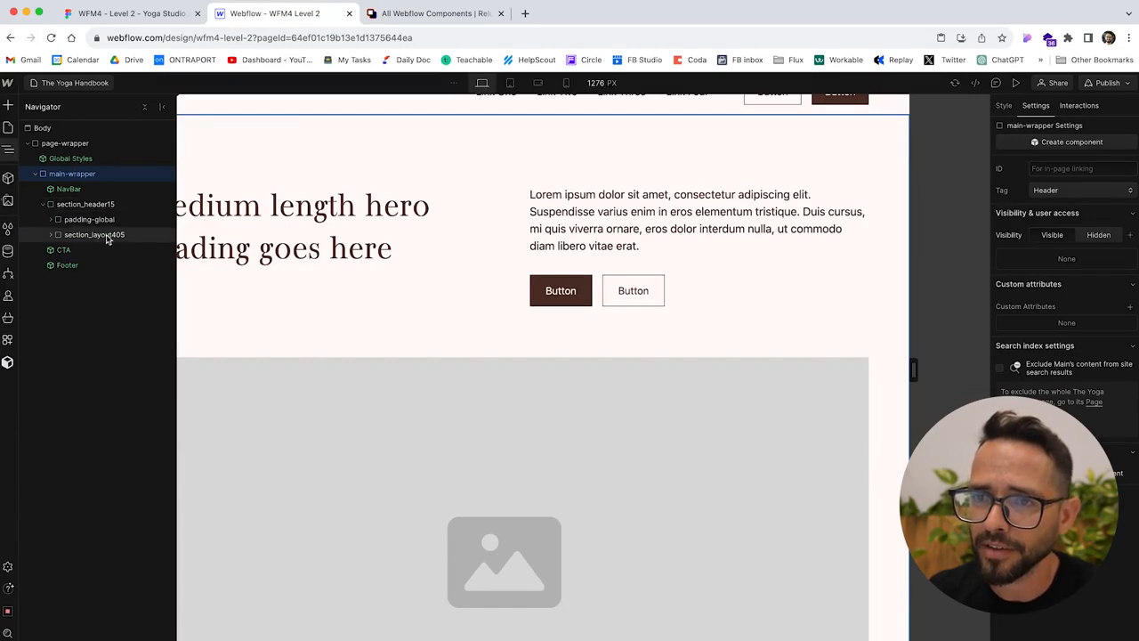
pyautogui.moveTo(104, 204); pyautogui.dragTo(77, 191)
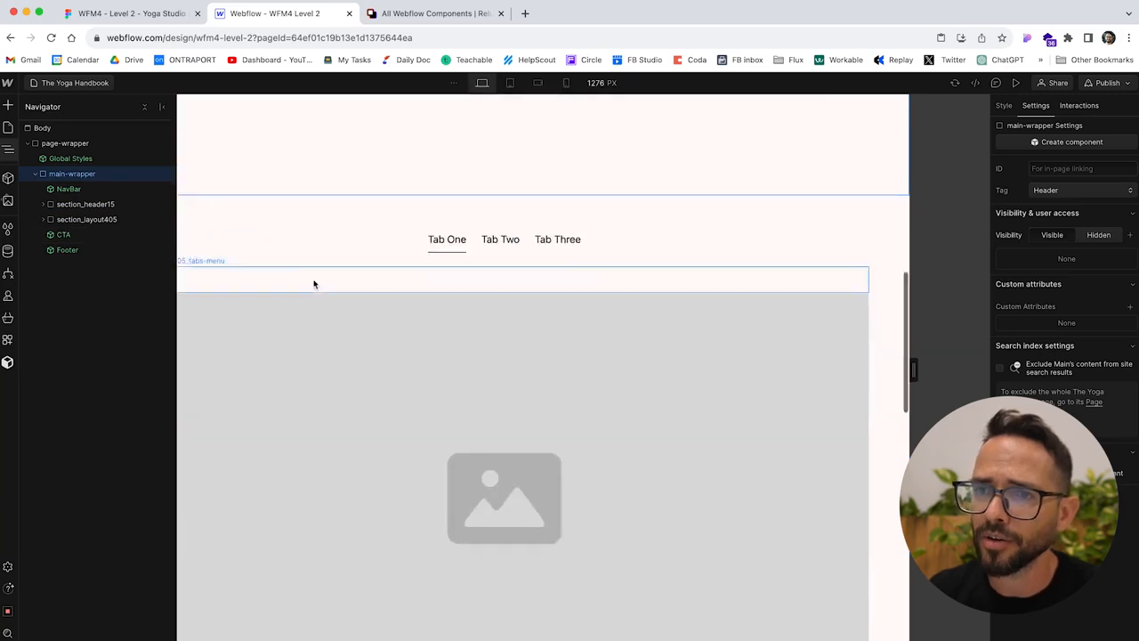
pyautogui.scroll(-10, 313, 284)
# - Identify the handbook page's pricing section in Figma, search the Relume library for "pricing 1", and copy the Pricing 1 component
pyautogui.click(161, 5)
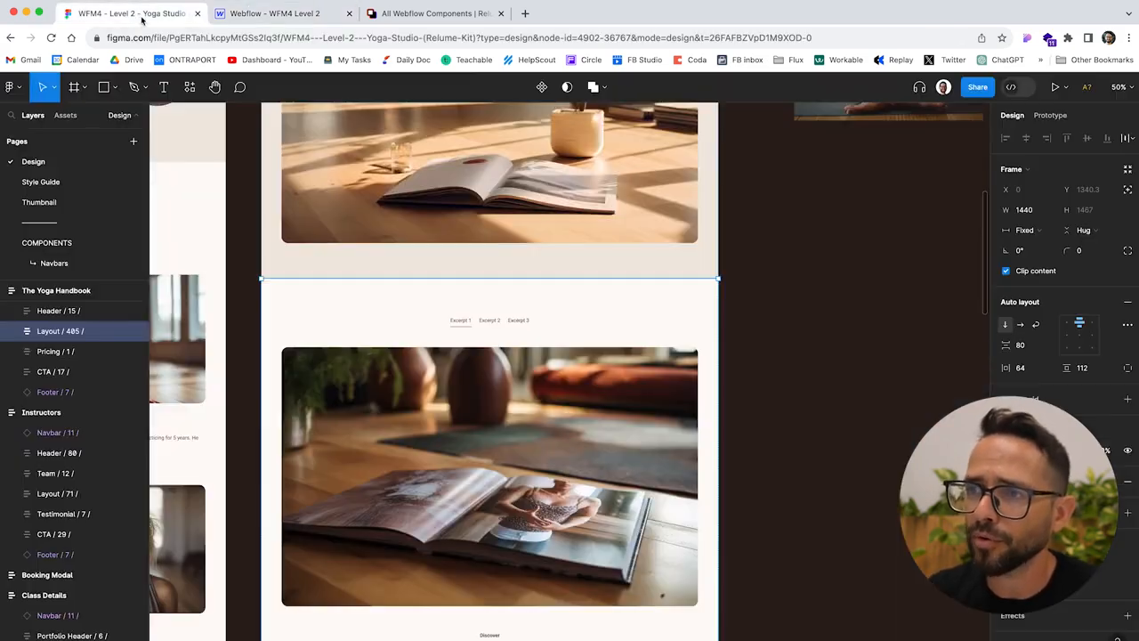
pyautogui.scroll(-5, 318, 254)
pyautogui.click(92, 354)
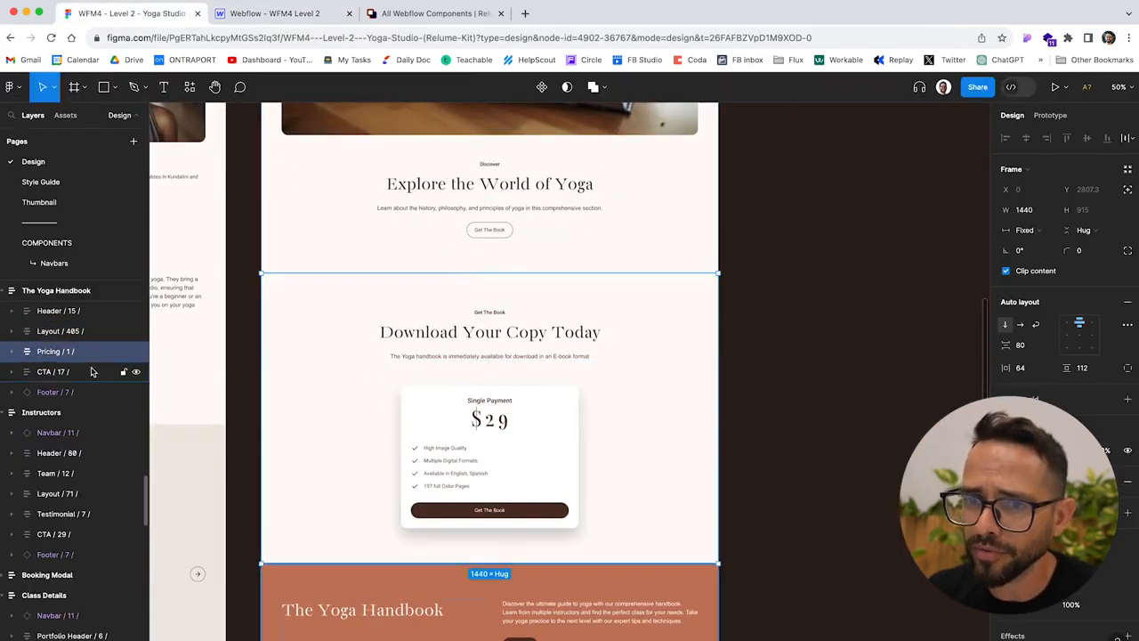
pyautogui.click(415, 13)
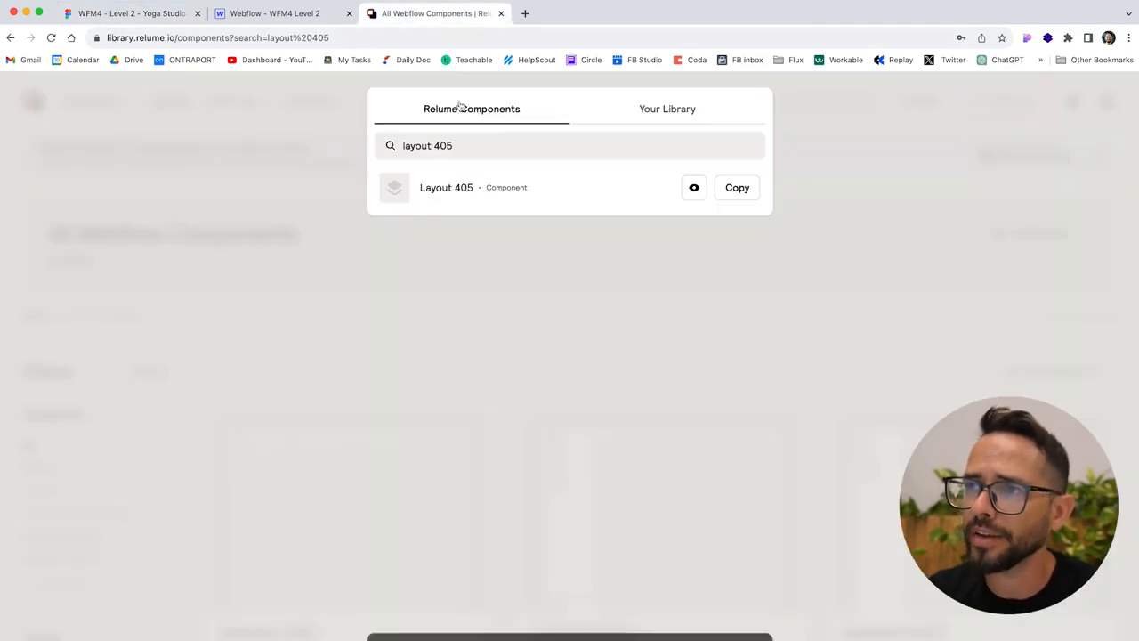
pyautogui.tripleClick(496, 143)
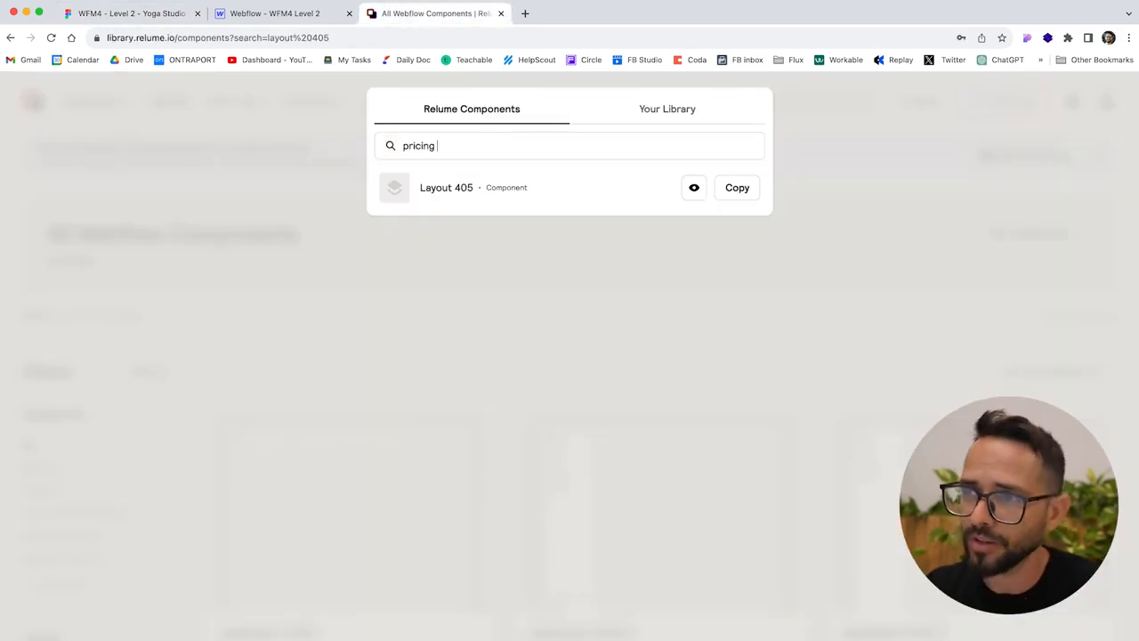
pyautogui.click(746, 189)
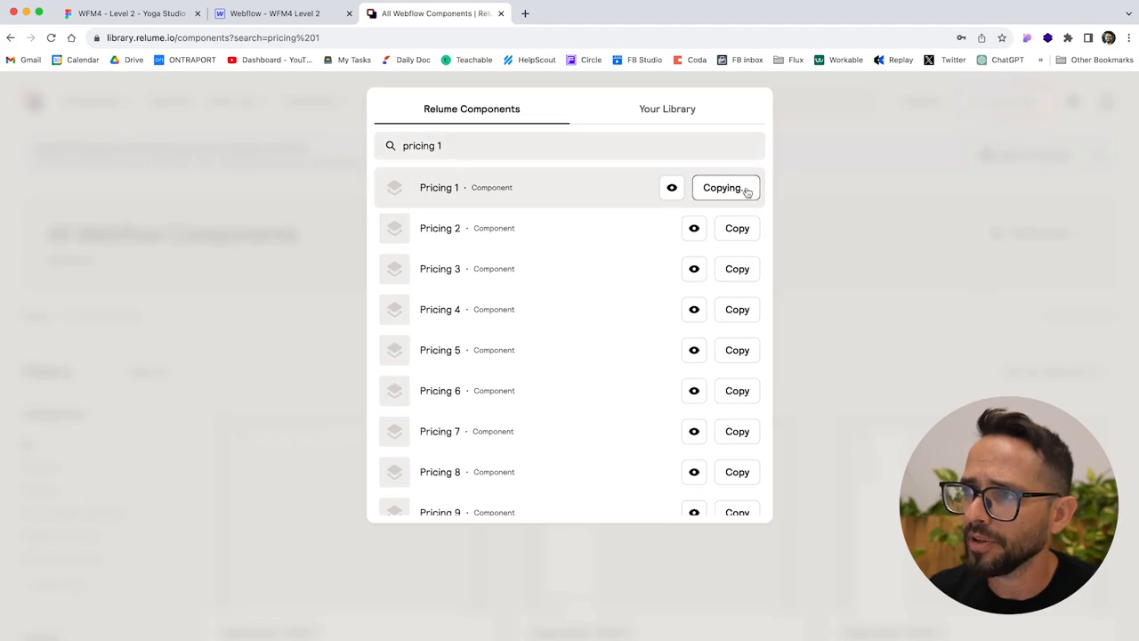
# - Switch to Webflow, paste the copied pricing component into The Yoga Handbook page, and locate it on the canvas
pyautogui.click(267, 13)
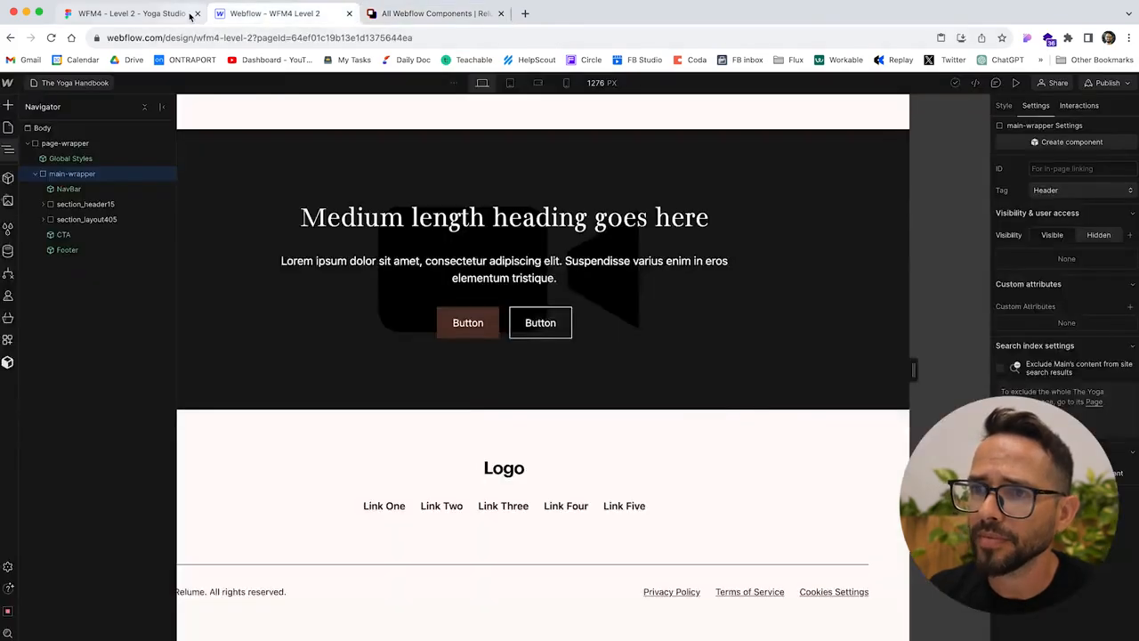
pyautogui.click(134, 13)
pyautogui.click(247, 14)
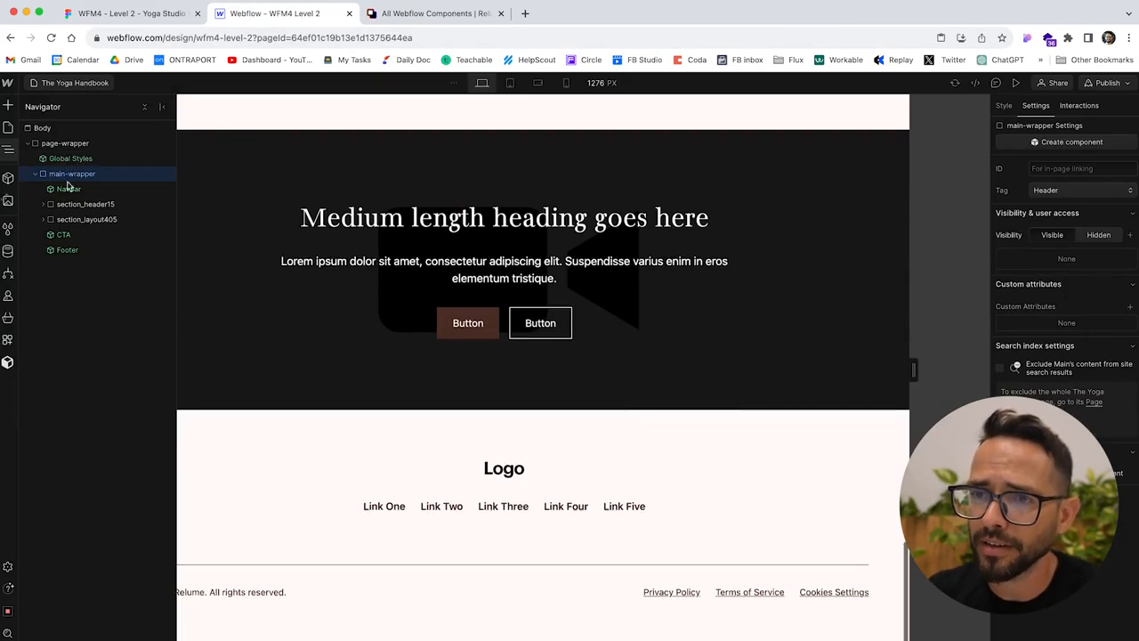
pyautogui.click(42, 219)
pyautogui.click(55, 235)
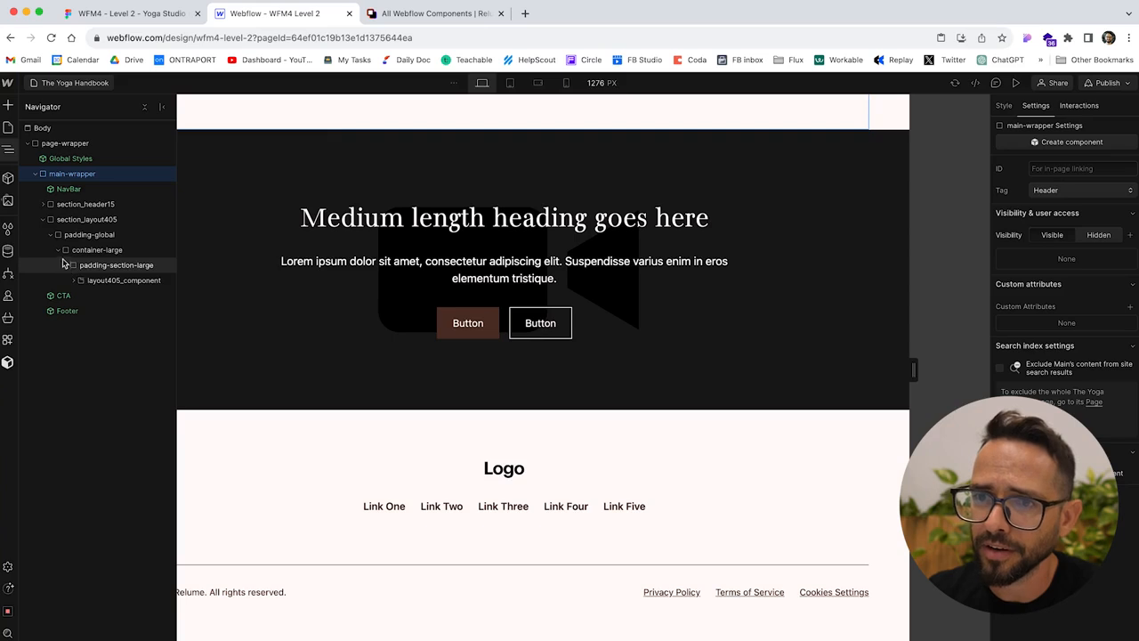
pyautogui.click(42, 219)
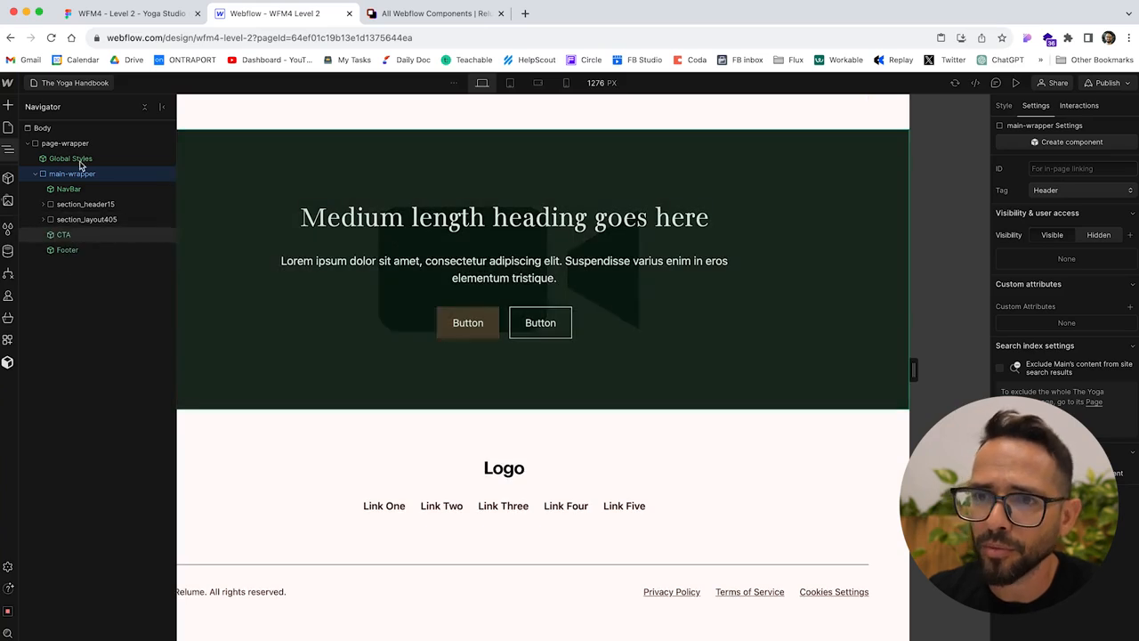
pyautogui.scroll(15, 356, 243)
pyautogui.scroll(-15, 356, 243)
pyautogui.scroll(15, 356, 243)
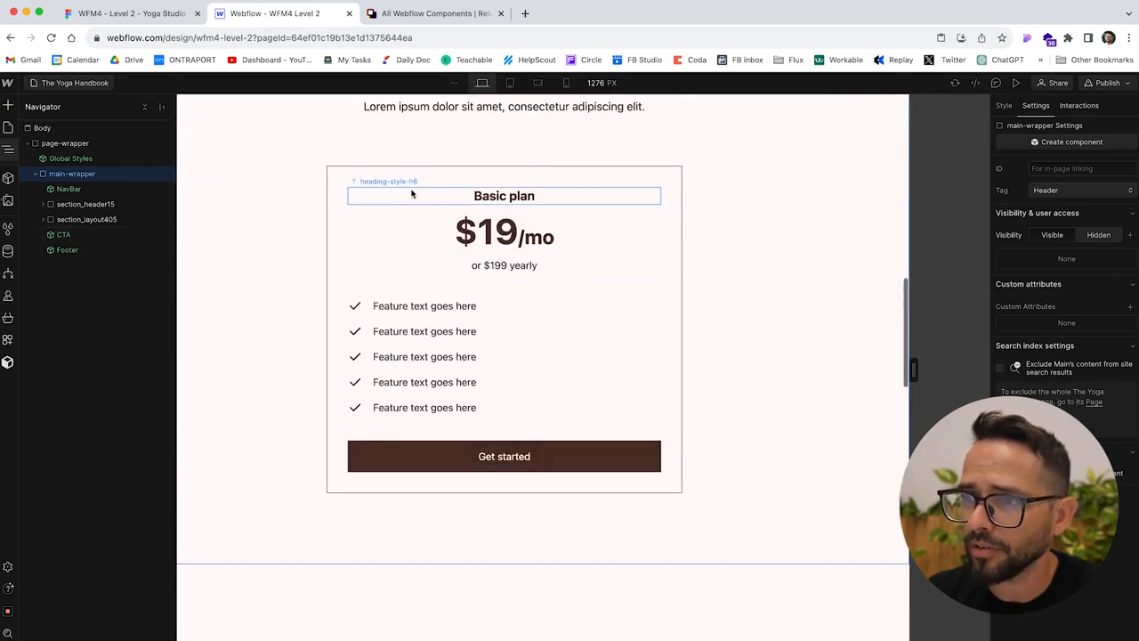
# - Move section_pricing1 out of section_header15 and place it between section_layout405 and CTA
pyautogui.click(419, 196)
pyautogui.click(7, 154)
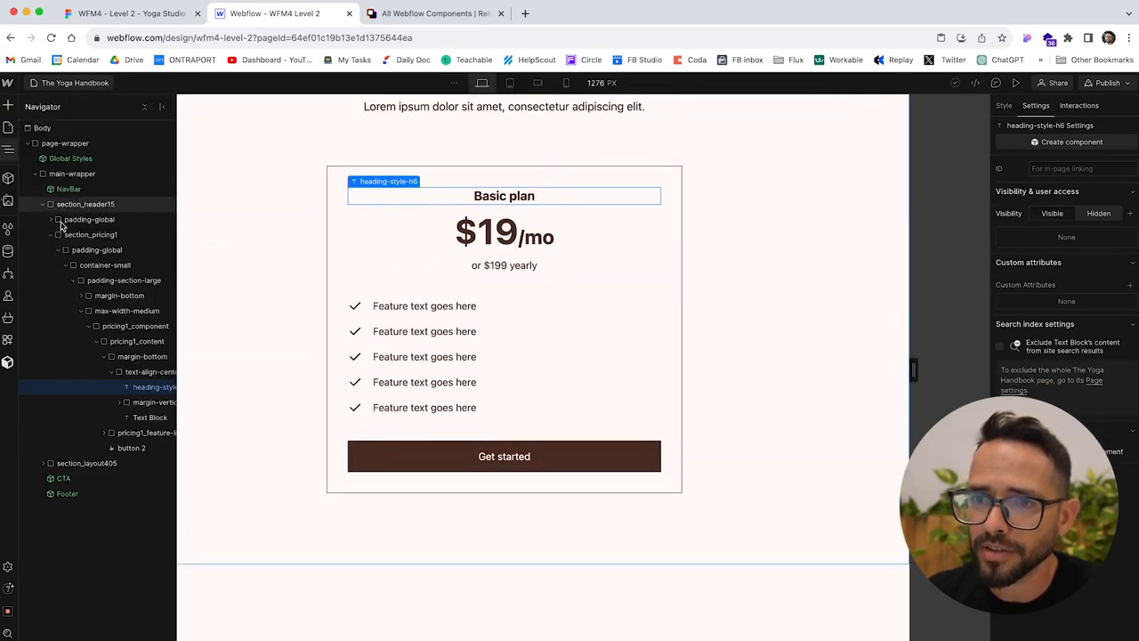
pyautogui.click(111, 328)
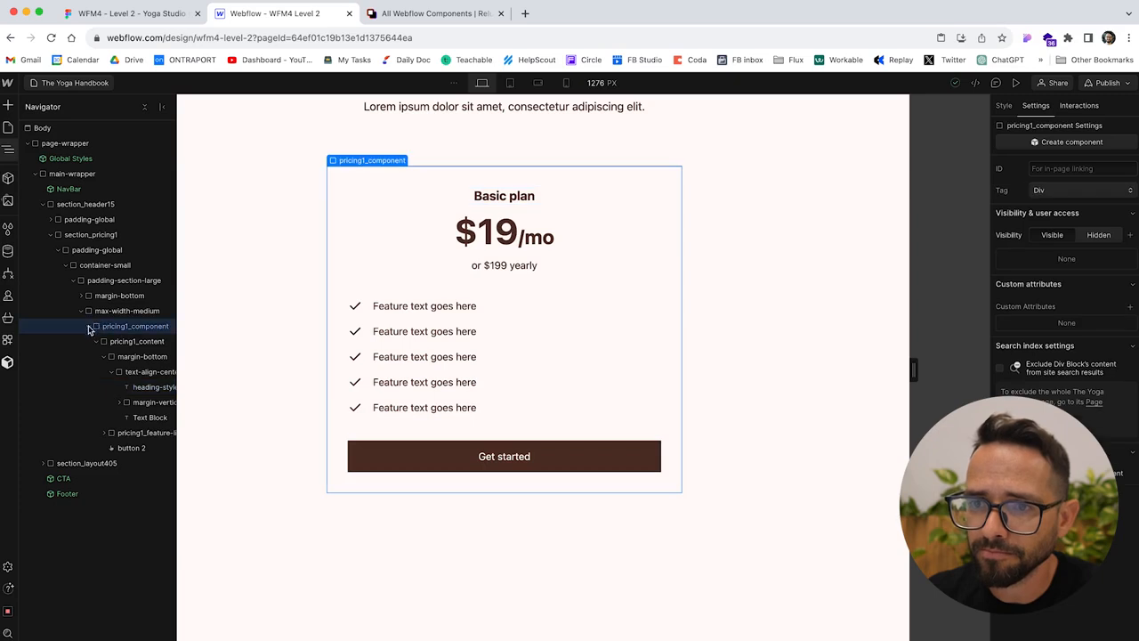
pyautogui.click(79, 236)
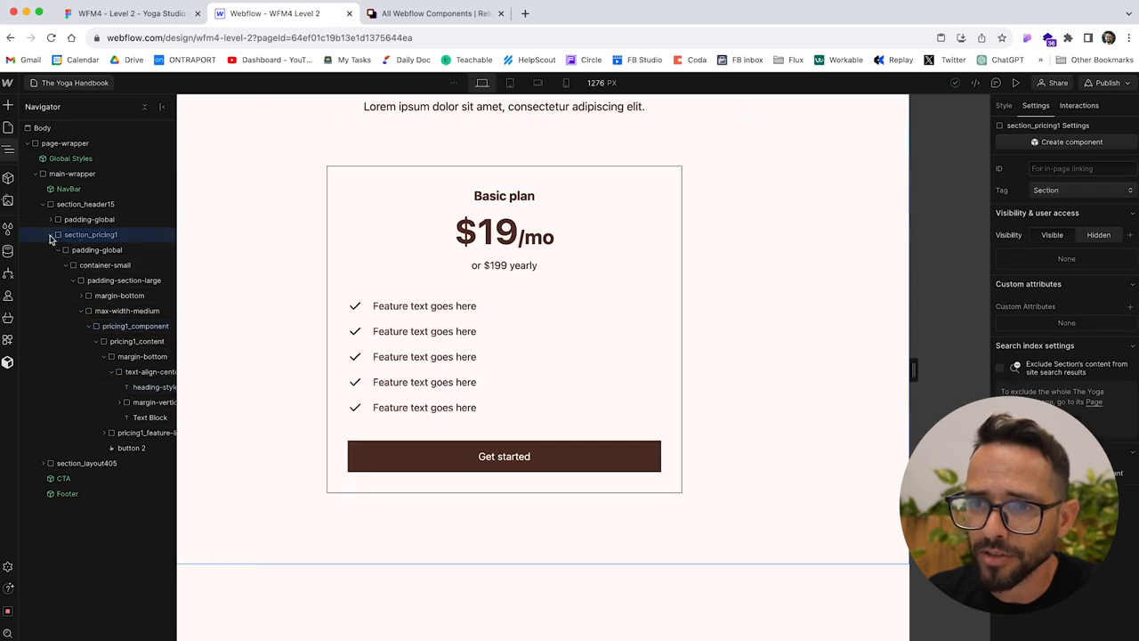
pyautogui.click(52, 235)
pyautogui.moveTo(82, 210); pyautogui.dragTo(73, 237)
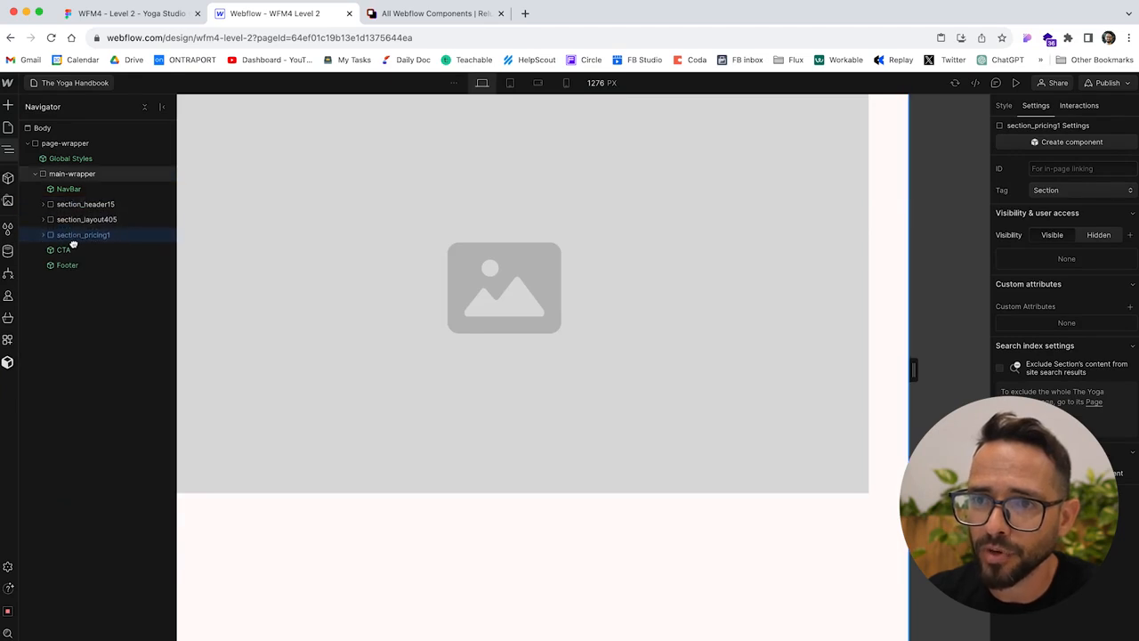
pyautogui.scroll(2, 374, 255)
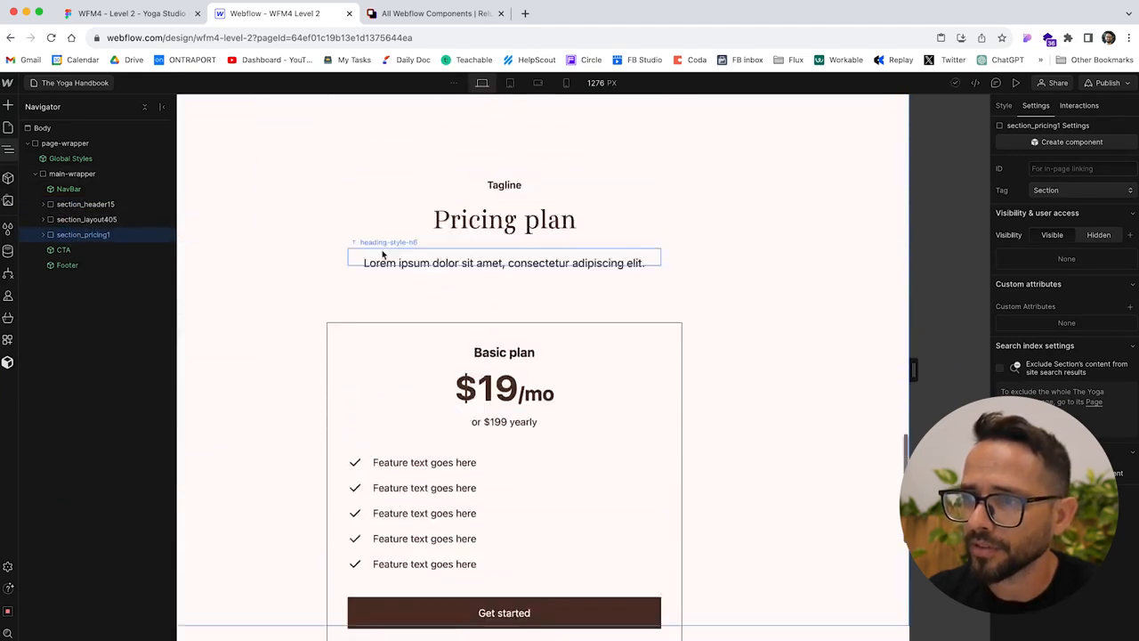
pyautogui.scroll(-6, 362, 253)
# - Identify the handbook page's closing call-to-action section in Figma, and compare it with the Instructors page's call-to-action
pyautogui.click(411, 13)
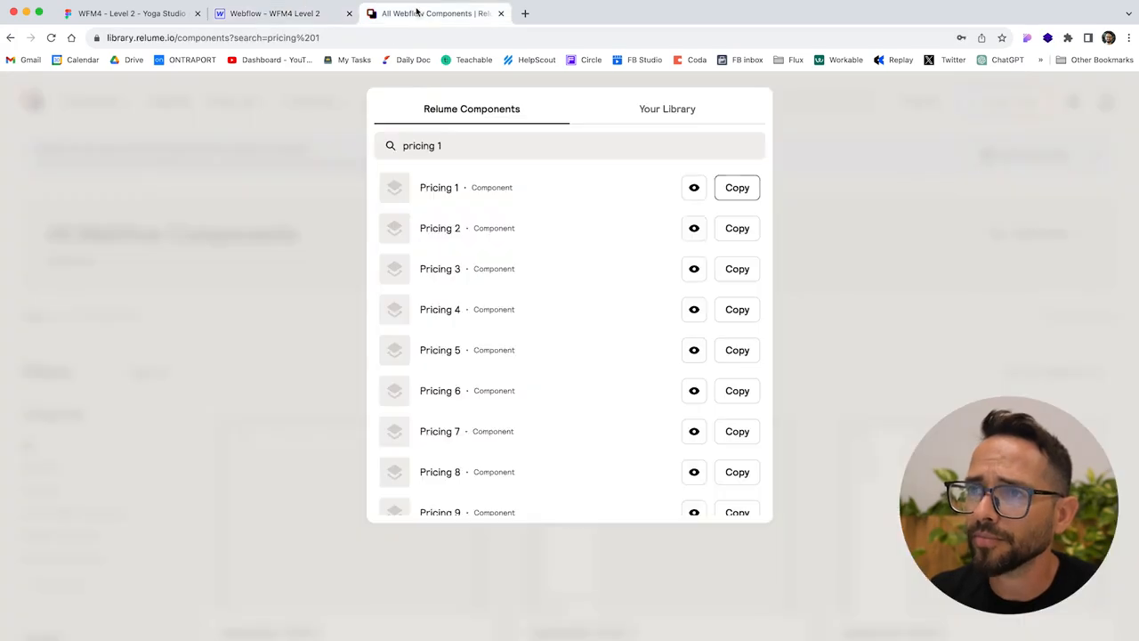
pyautogui.click(111, 14)
pyautogui.scroll(-5, 388, 314)
pyautogui.click(286, 303)
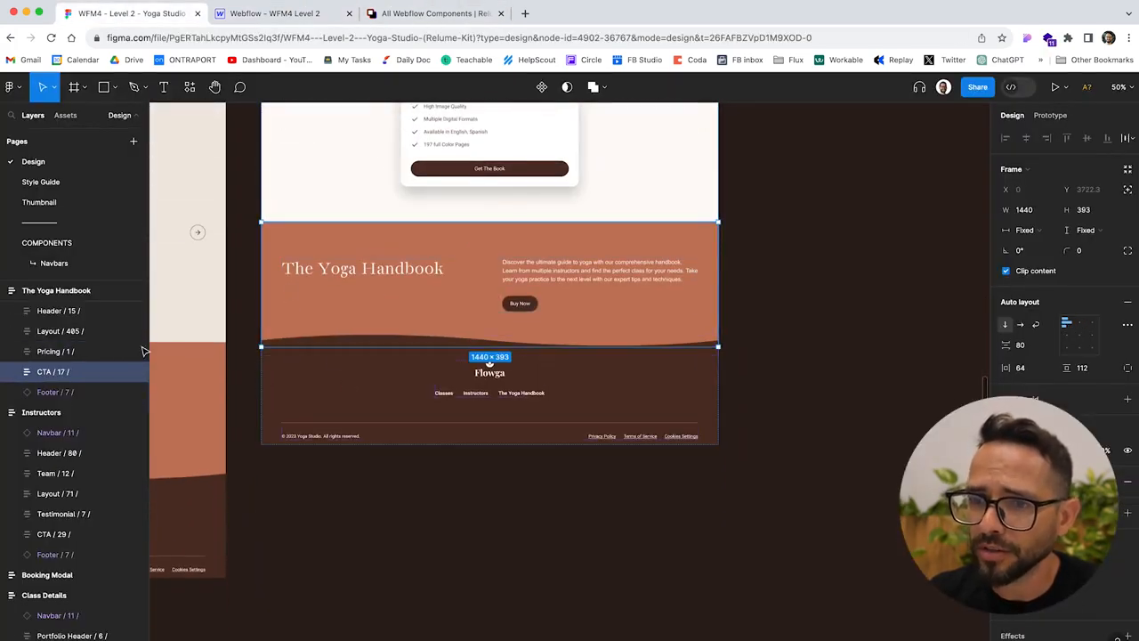
pyautogui.hscroll(-5, 489, 298)
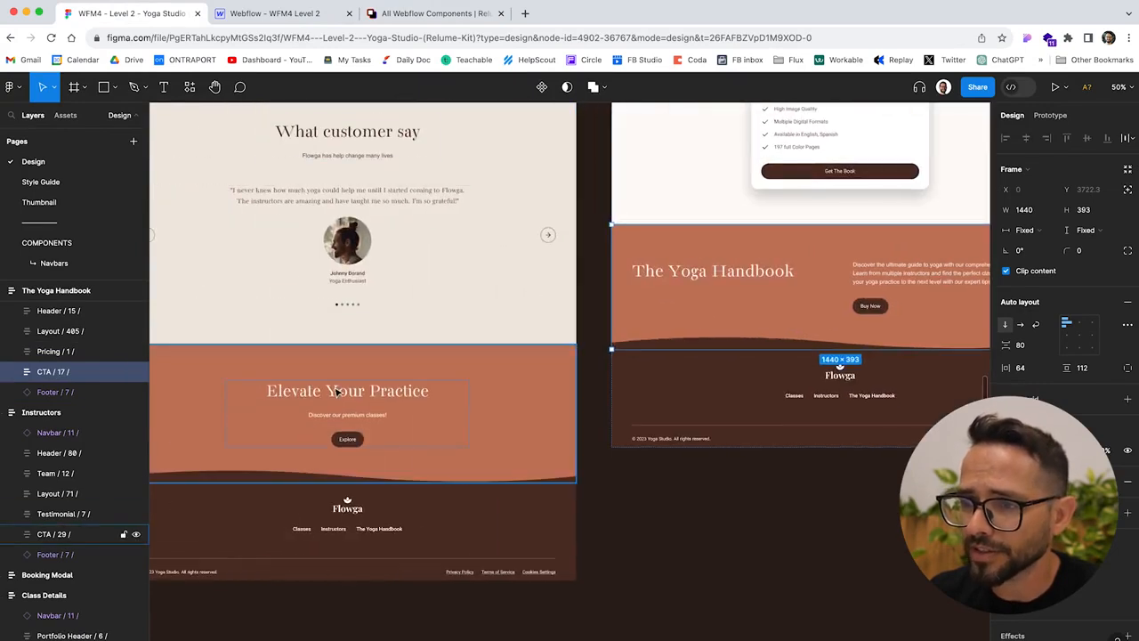
pyautogui.click(336, 392)
pyautogui.hscroll(3, 475, 282)
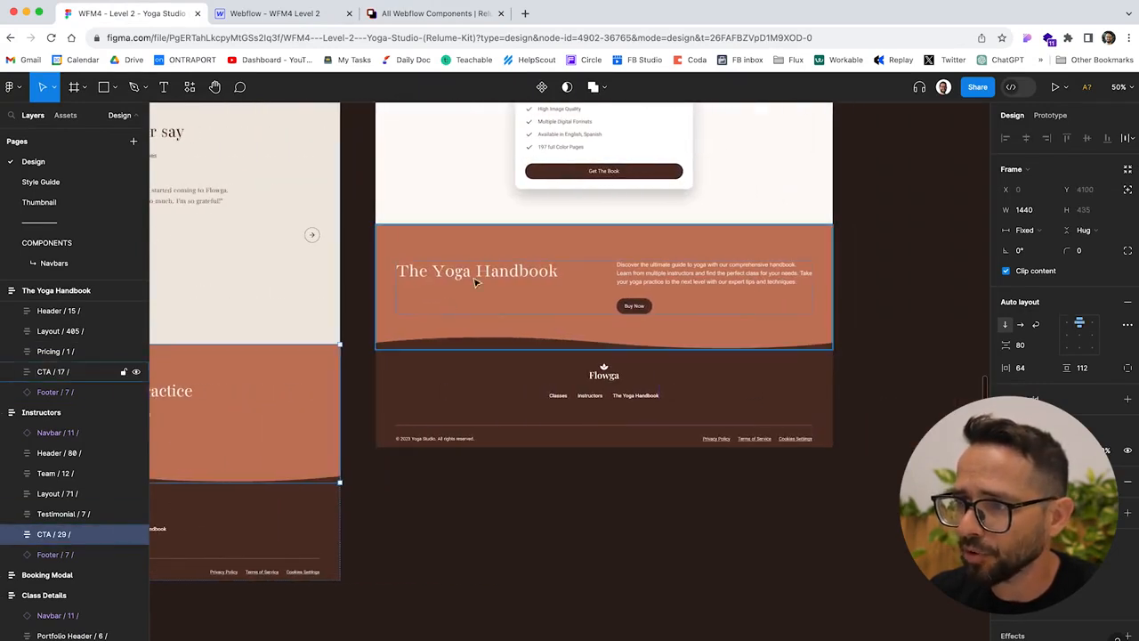
pyautogui.click(563, 271)
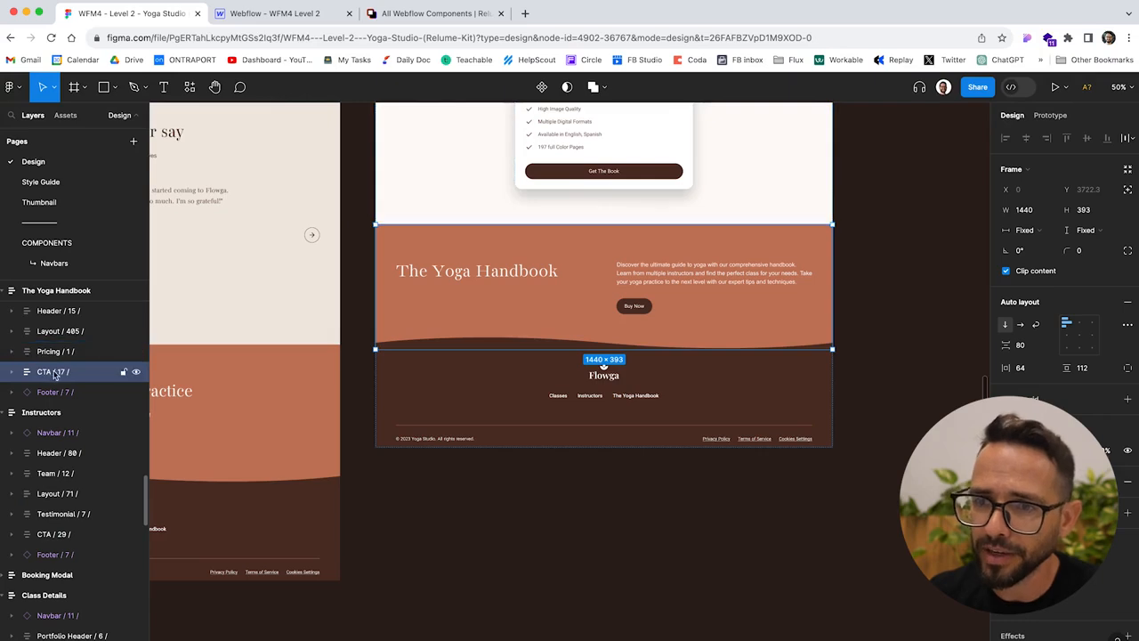
# - Switch to the Relume library, search for "cta 17", and copy the CTA 17 component
pyautogui.click(485, 18)
pyautogui.tripleClick(455, 146)
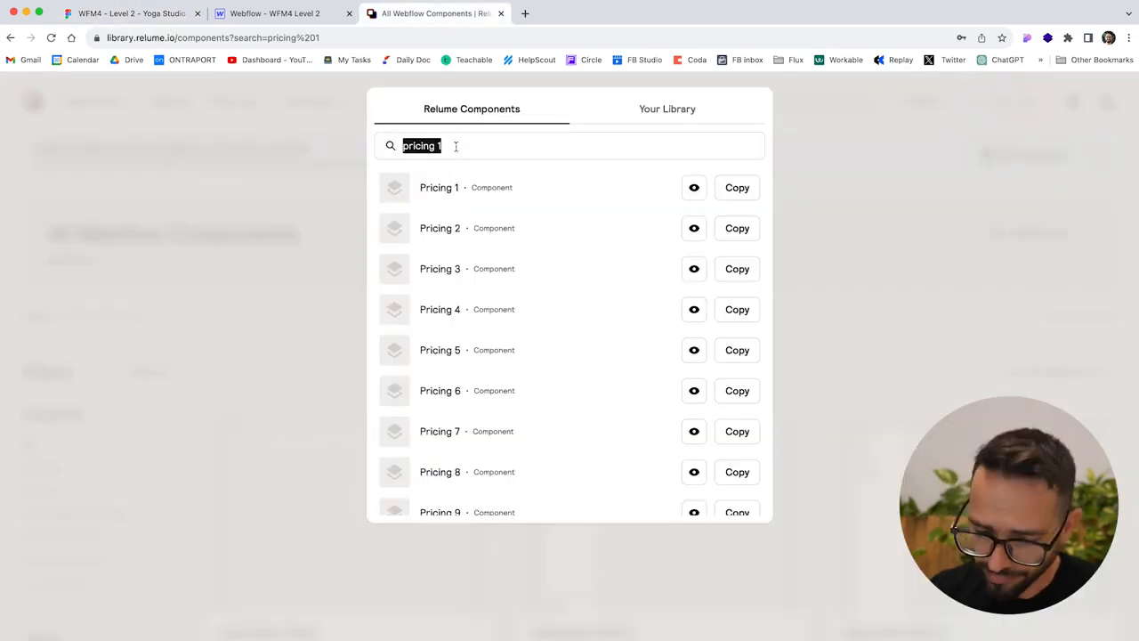
pyautogui.write('cta 187')
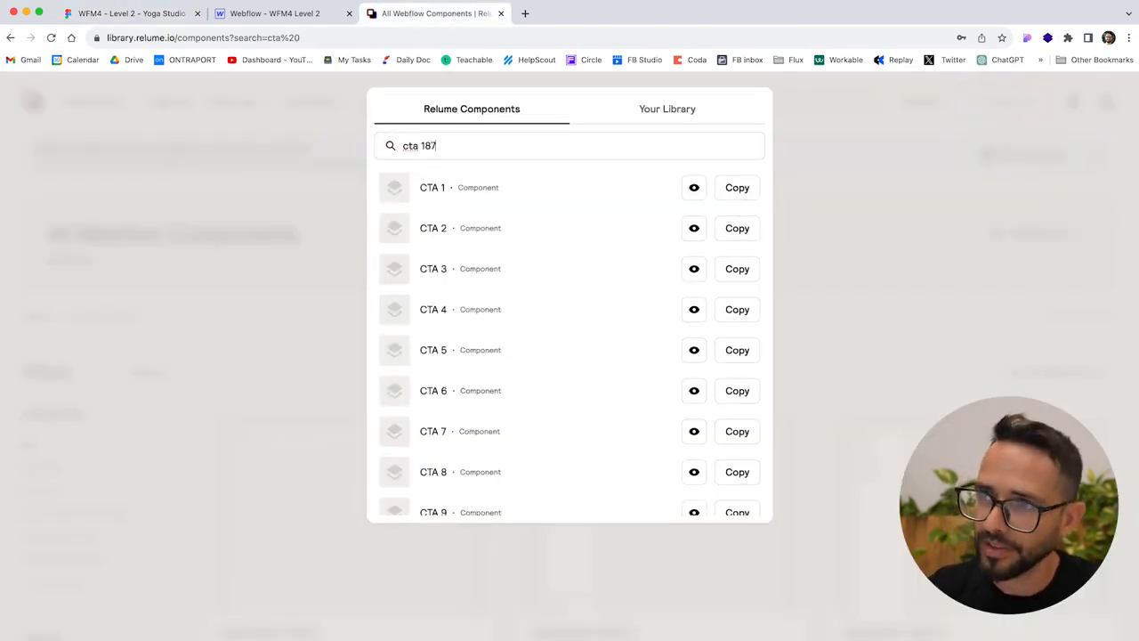
pyautogui.press('BackSpace')
pyautogui.press('BackSpace')
pyautogui.write('7')
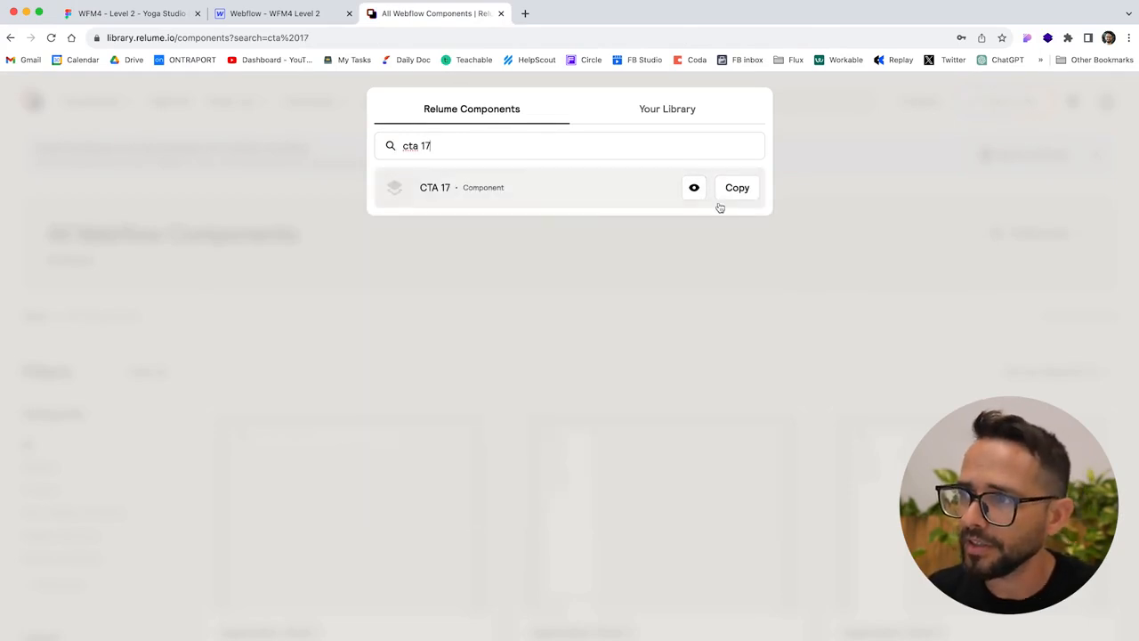
pyautogui.click(738, 189)
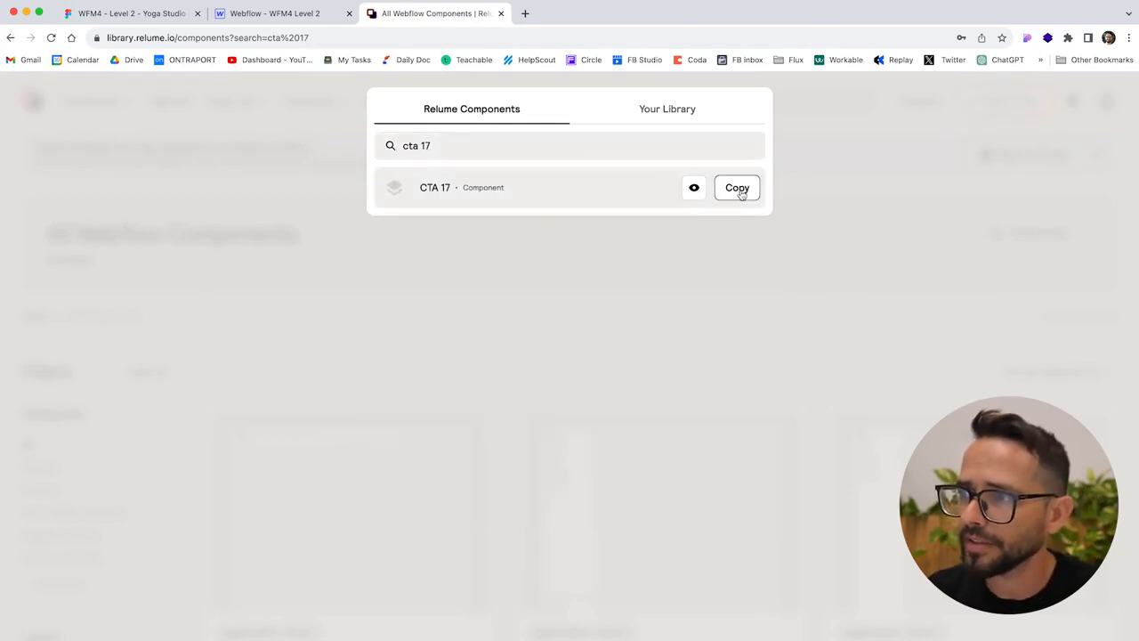
# - Switch to Webflow, paste the copied call-to-action, and place section_cta17 between section_pricing1 and CTA
pyautogui.click(256, 18)
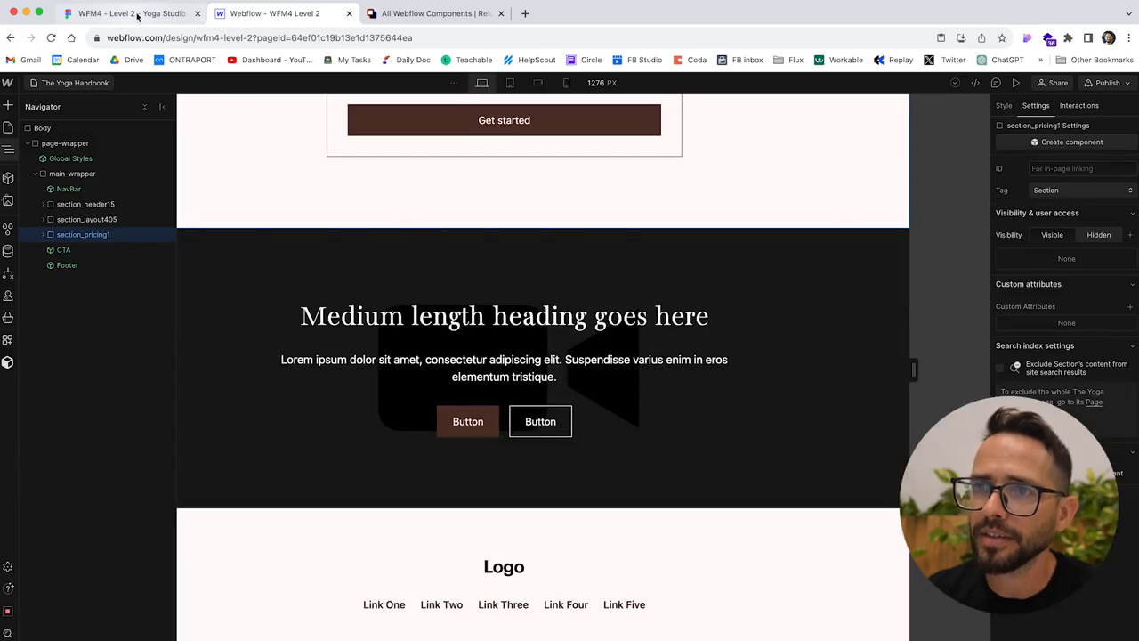
pyautogui.click(52, 130)
pyautogui.moveTo(90, 245); pyautogui.dragTo(107, 257)
pyautogui.scroll(-3, 394, 259)
pyautogui.scroll(3, 393, 257)
pyautogui.scroll(-3, 363, 243)
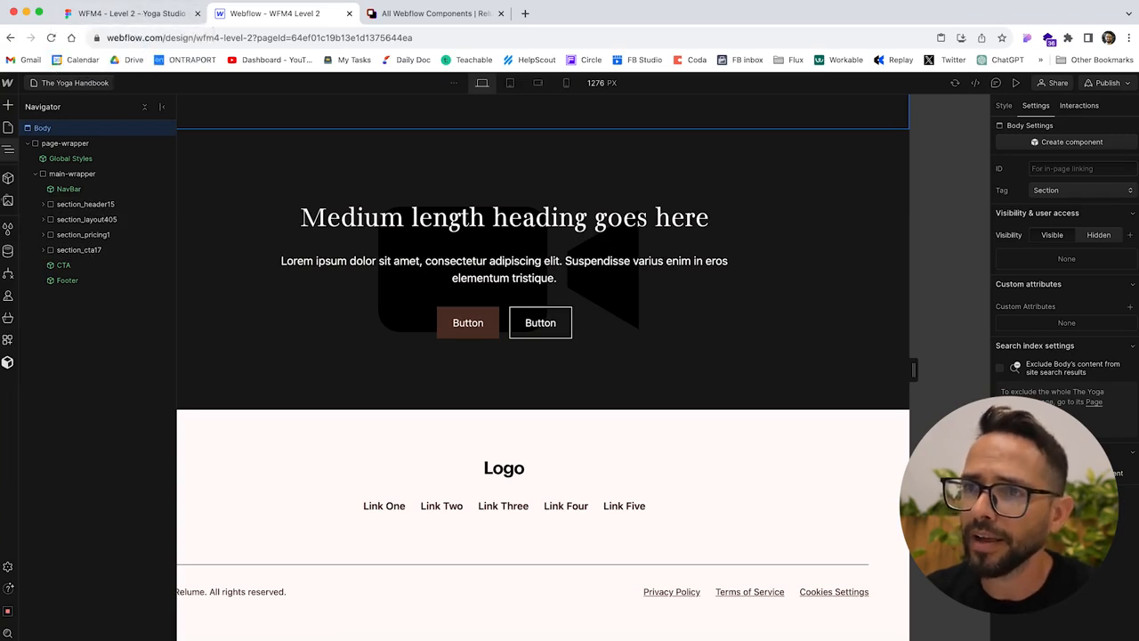
# - Check the Class Details page design in Figma, and open the Classes Template page in Webflow
pyautogui.click(98, 16)
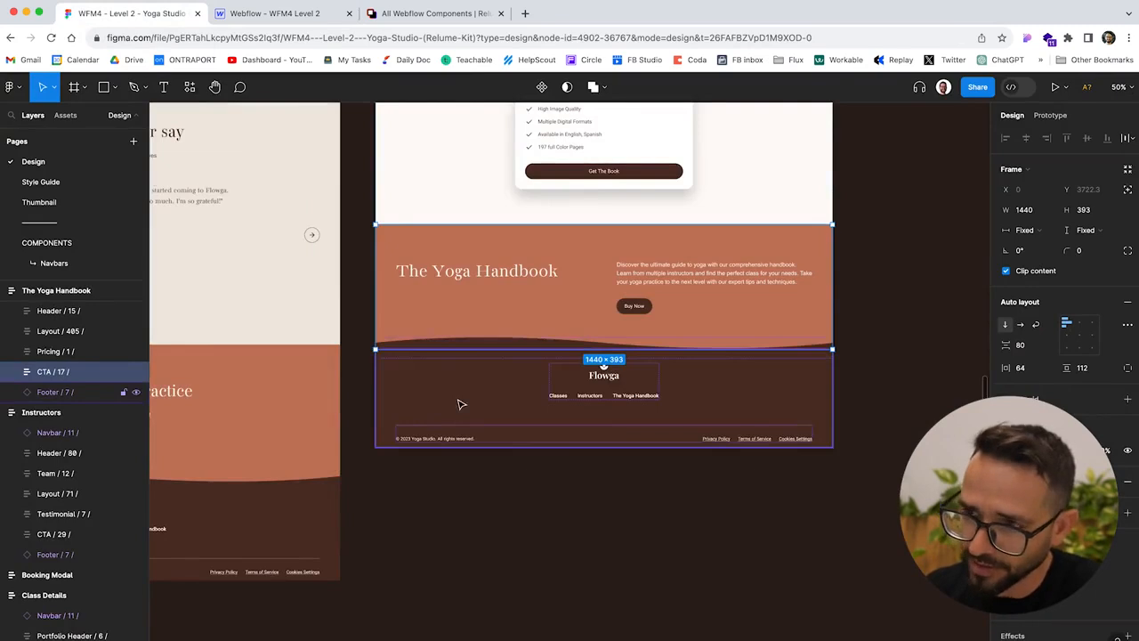
pyautogui.scroll(-5, 460, 401)
pyautogui.scroll(3, 501, 340)
pyautogui.hscroll(3, 501, 339)
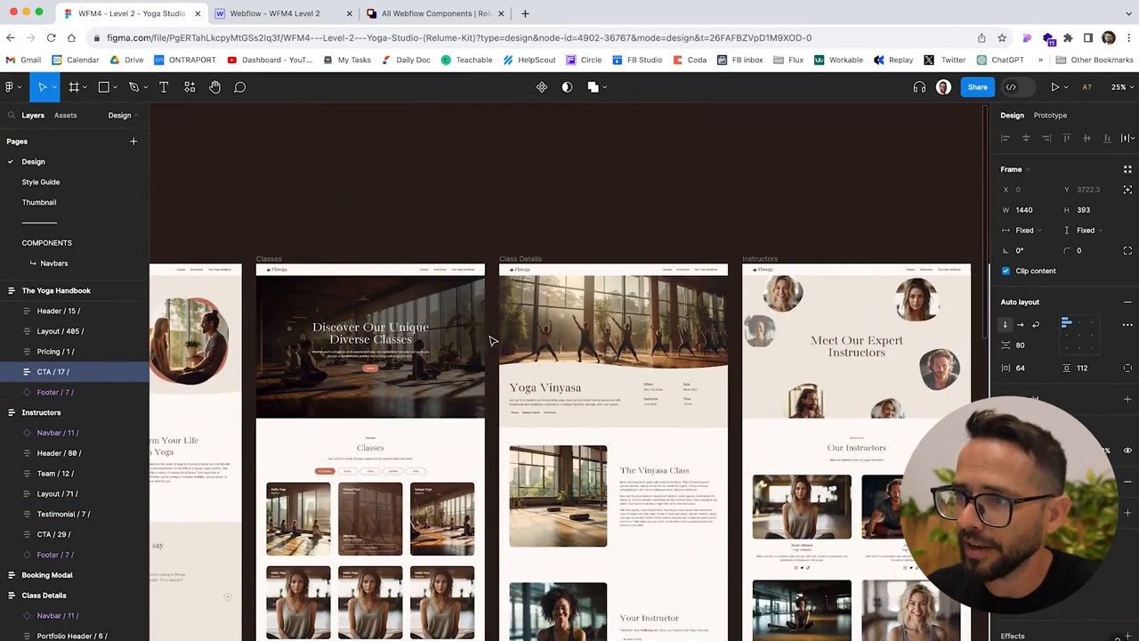
pyautogui.scroll(5, 460, 267)
pyautogui.scroll(2, 461, 267)
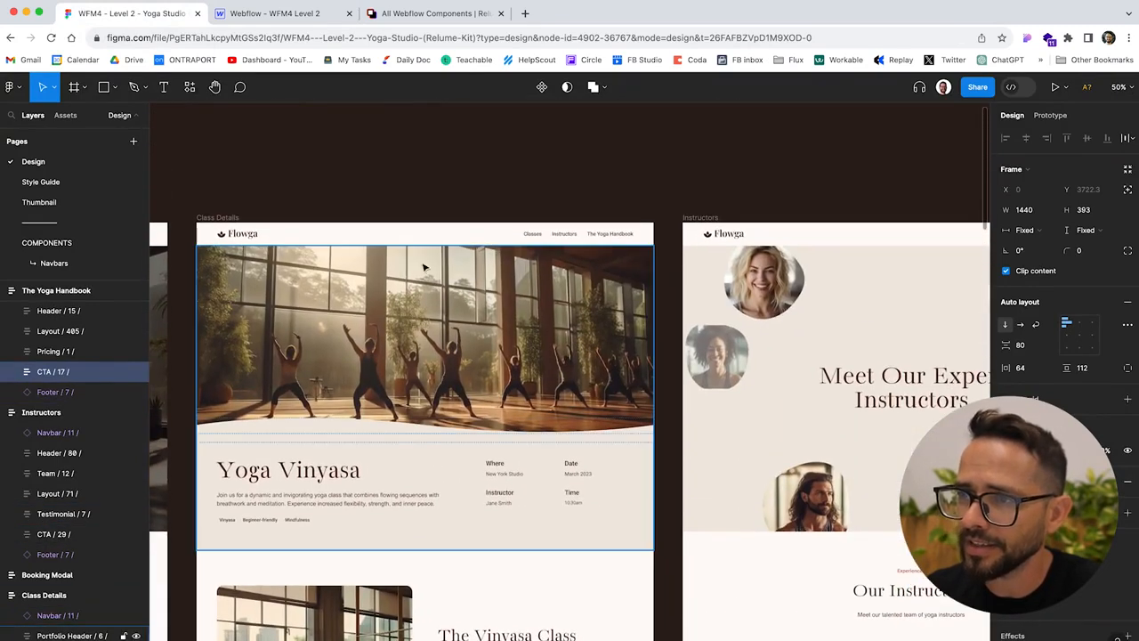
pyautogui.click(239, 14)
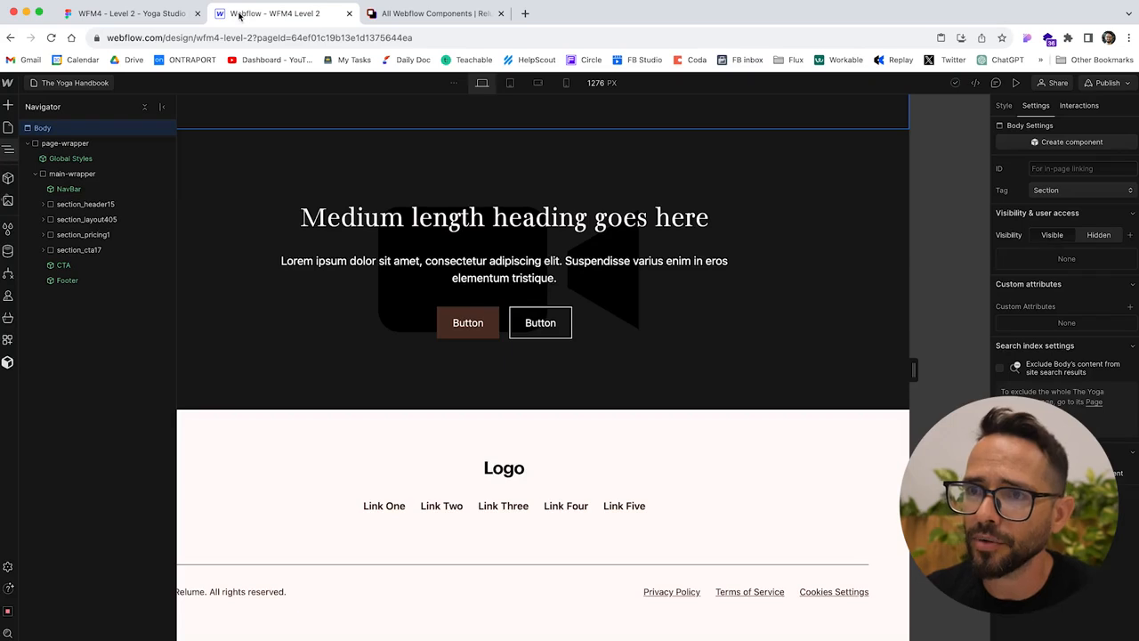
pyautogui.click(8, 129)
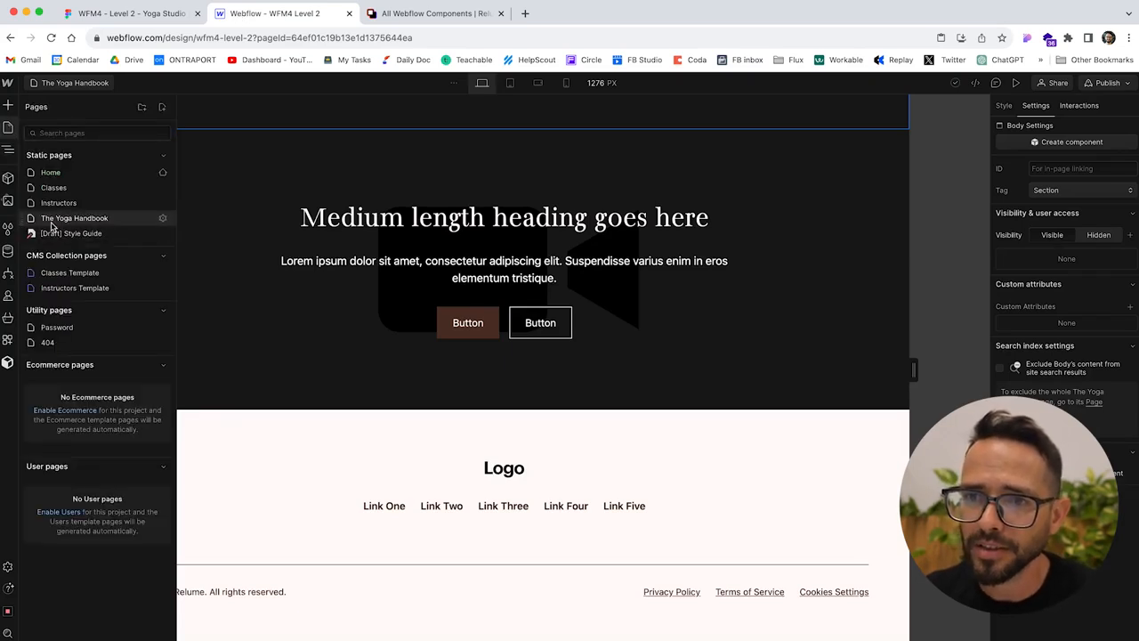
pyautogui.click(62, 273)
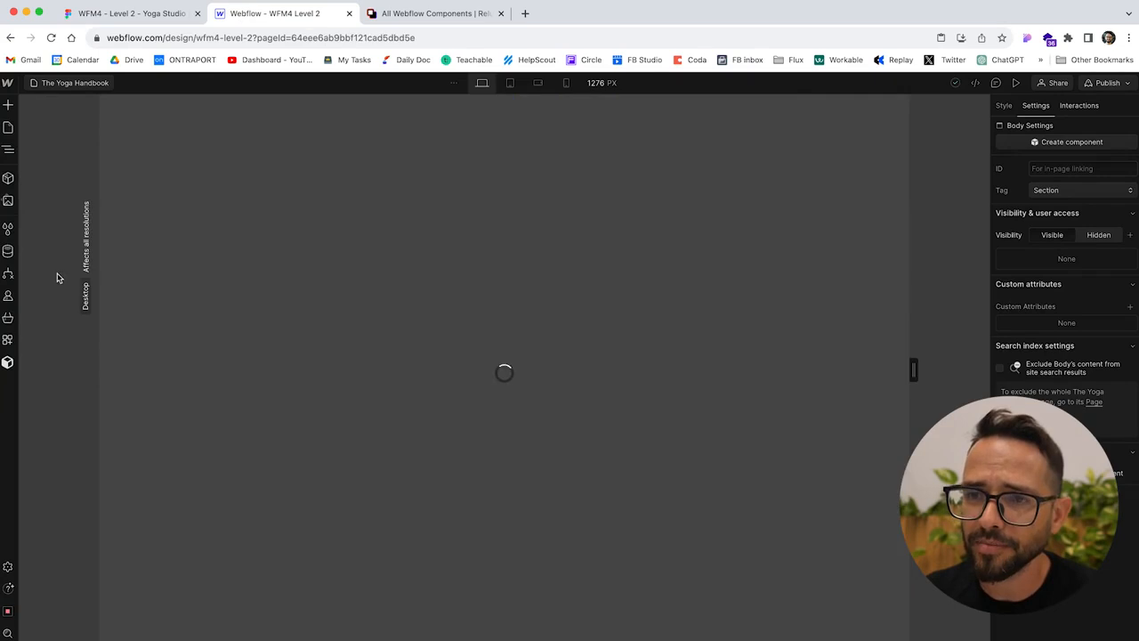
# - Delete section_header1, section_layout7, section_testimonial7, and section_contact29 from the Classes Template's main-wrapper
pyautogui.click(8, 150)
pyautogui.click(27, 142)
pyautogui.click(36, 174)
pyautogui.click(78, 204)
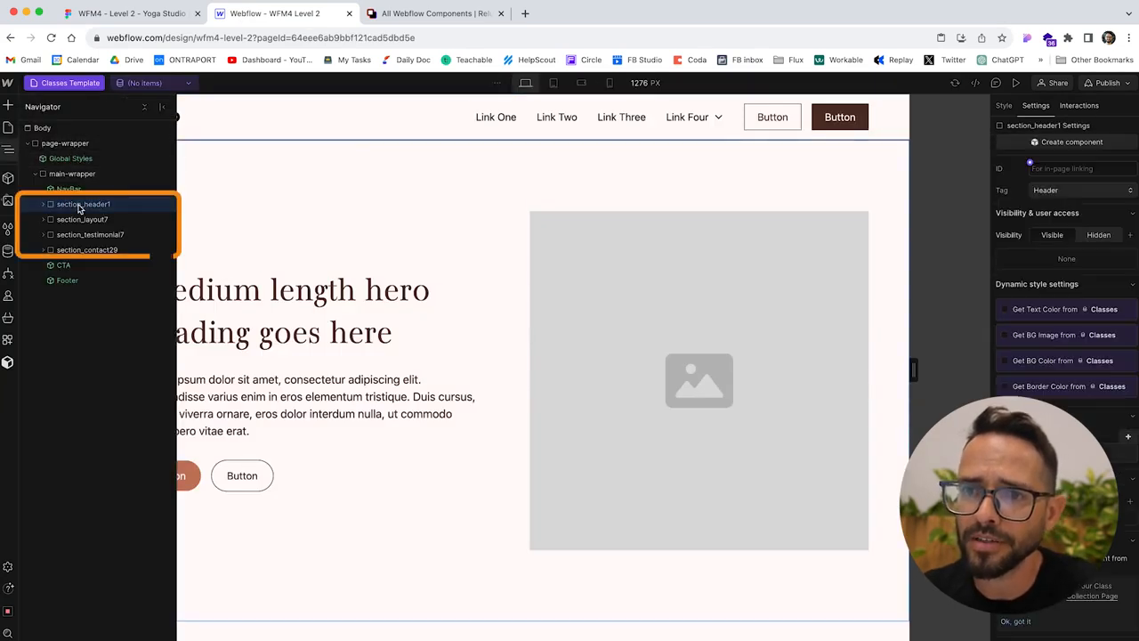
pyautogui.press('Delete')
pyautogui.press('Delete')
pyautogui.press('Delete')
pyautogui.press('Delete')
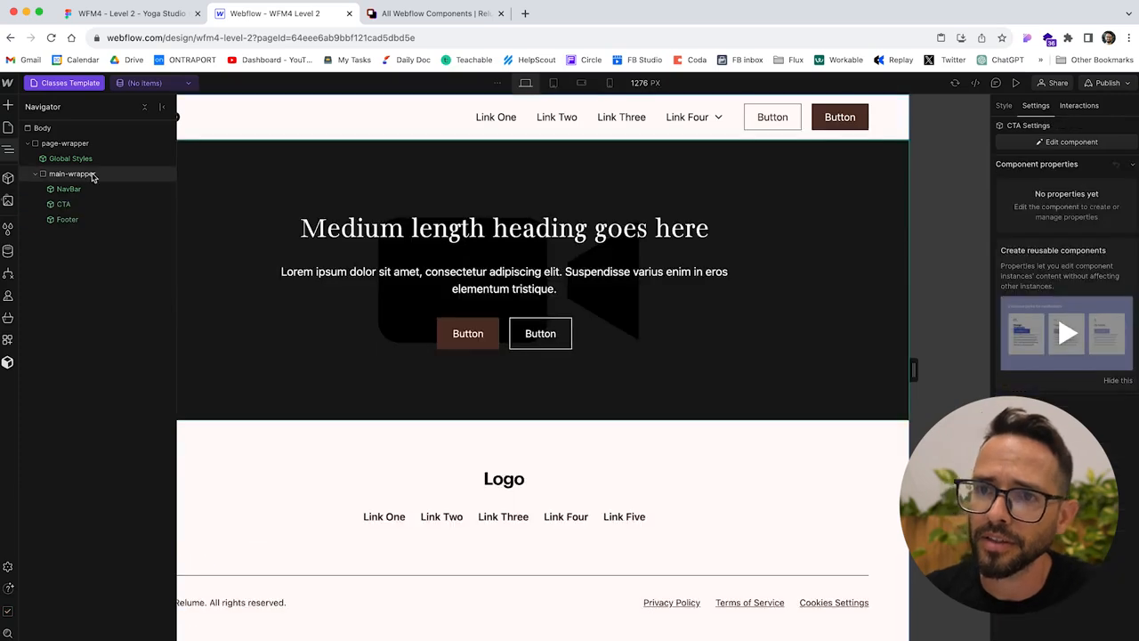
# - Check the Class Details header section in Figma, then search the Relume library for "portfolio header 6" and copy Portfolio Header 6
pyautogui.click(93, 175)
pyautogui.click(403, 14)
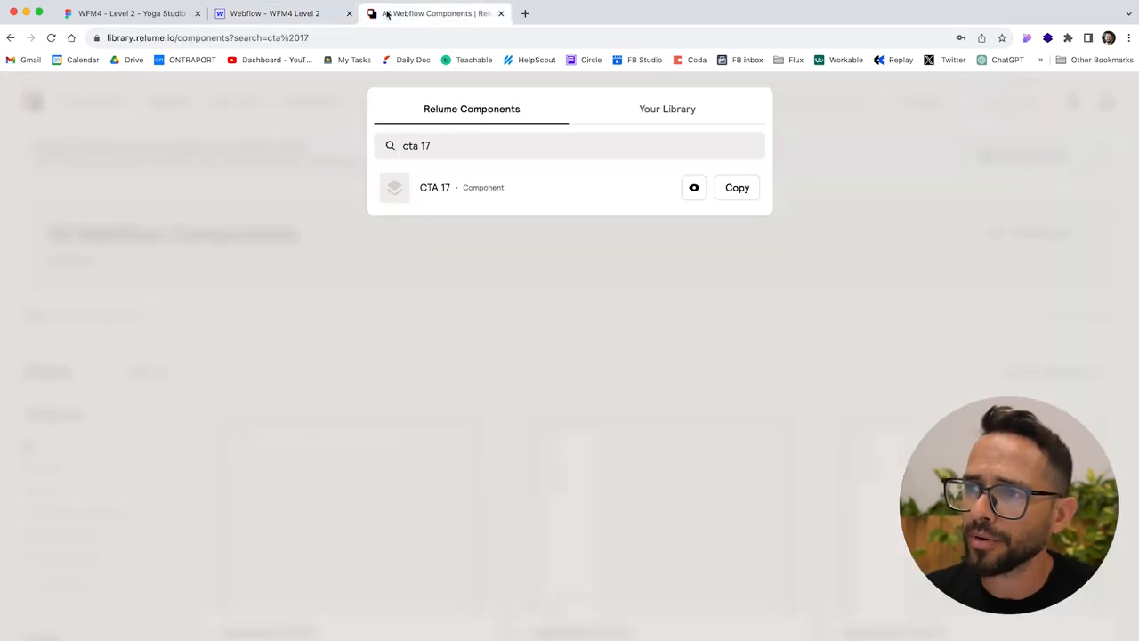
pyautogui.click(129, 14)
pyautogui.scroll(-2, 63, 539)
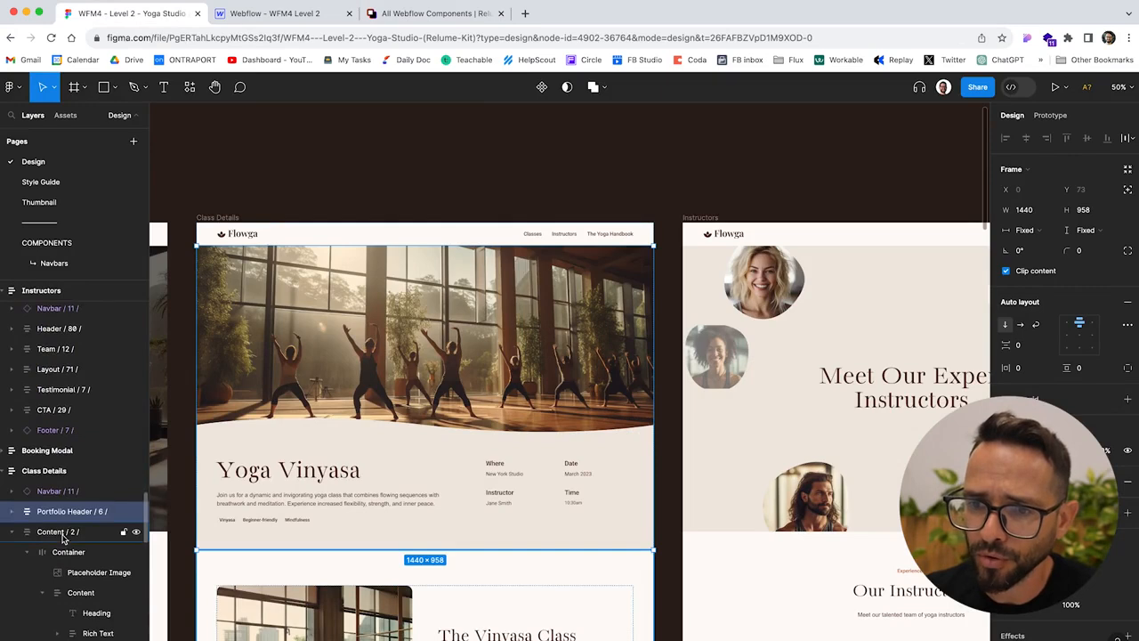
pyautogui.click(458, 16)
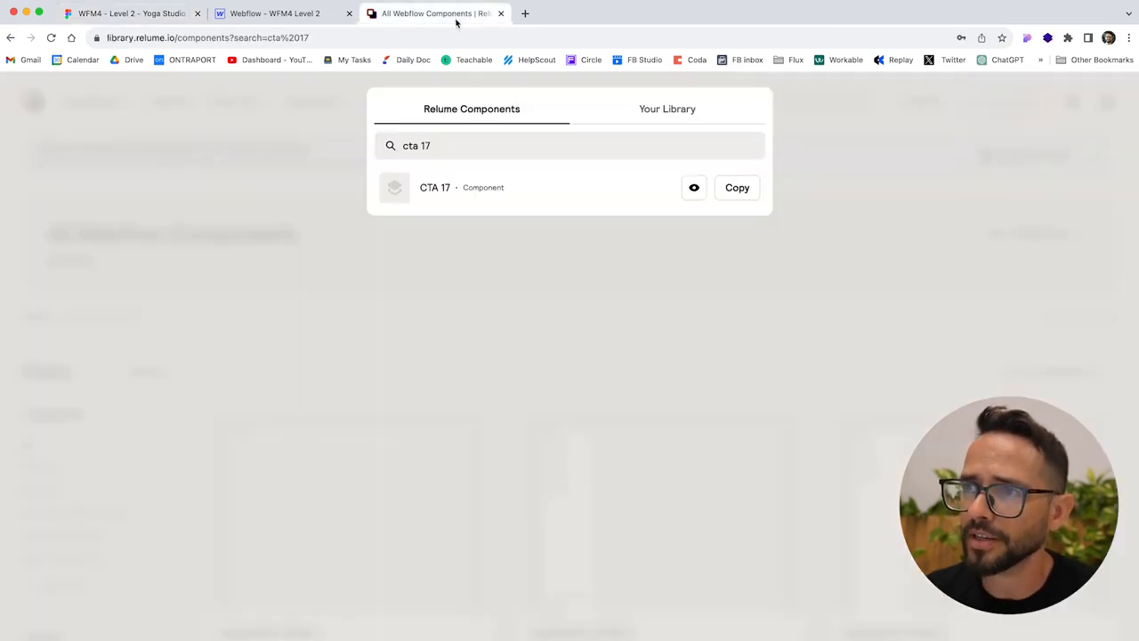
pyautogui.tripleClick(451, 150)
pyautogui.write('portfolio header')
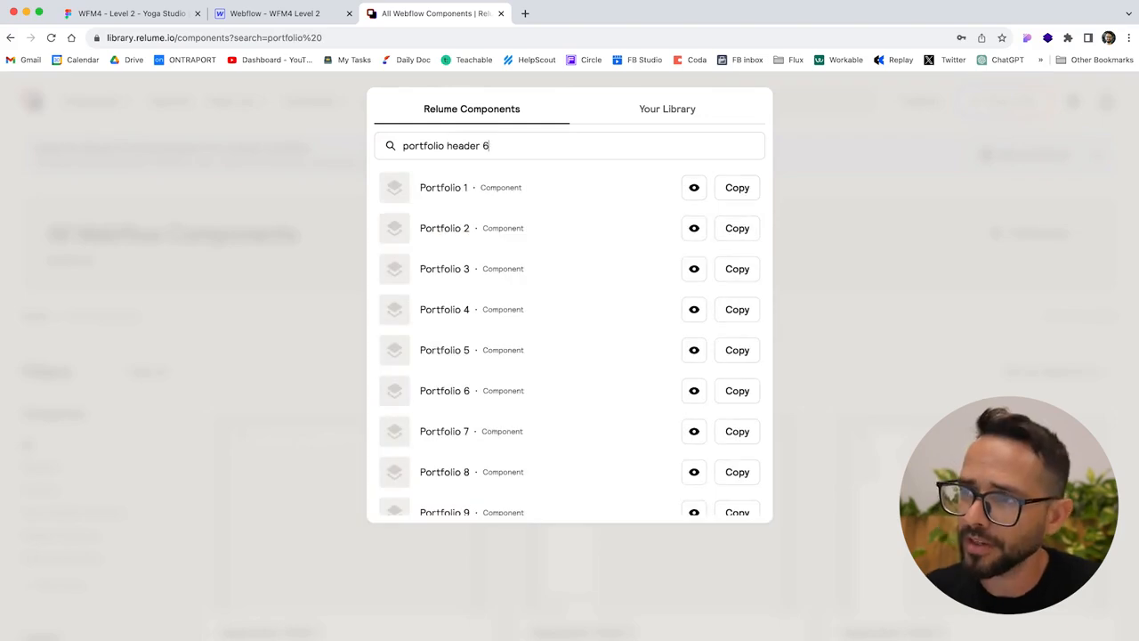
pyautogui.click(735, 189)
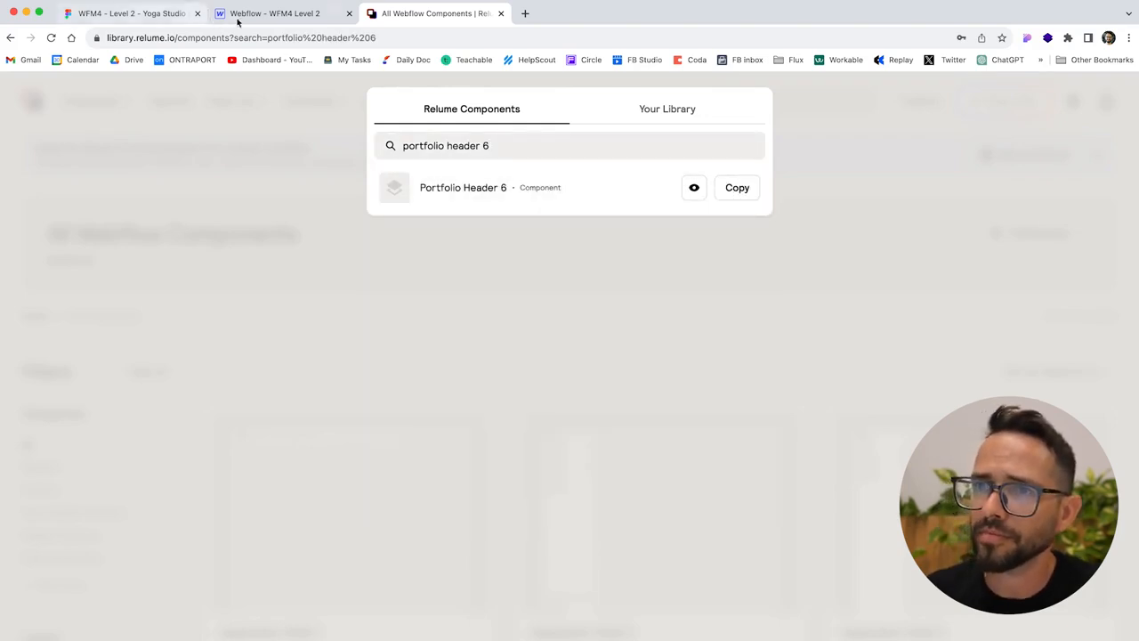
# - Switch to Webflow, paste the copied header into main-wrapper, and place section_portfolio-header6 between NavBar and CTA
pyautogui.click(235, 13)
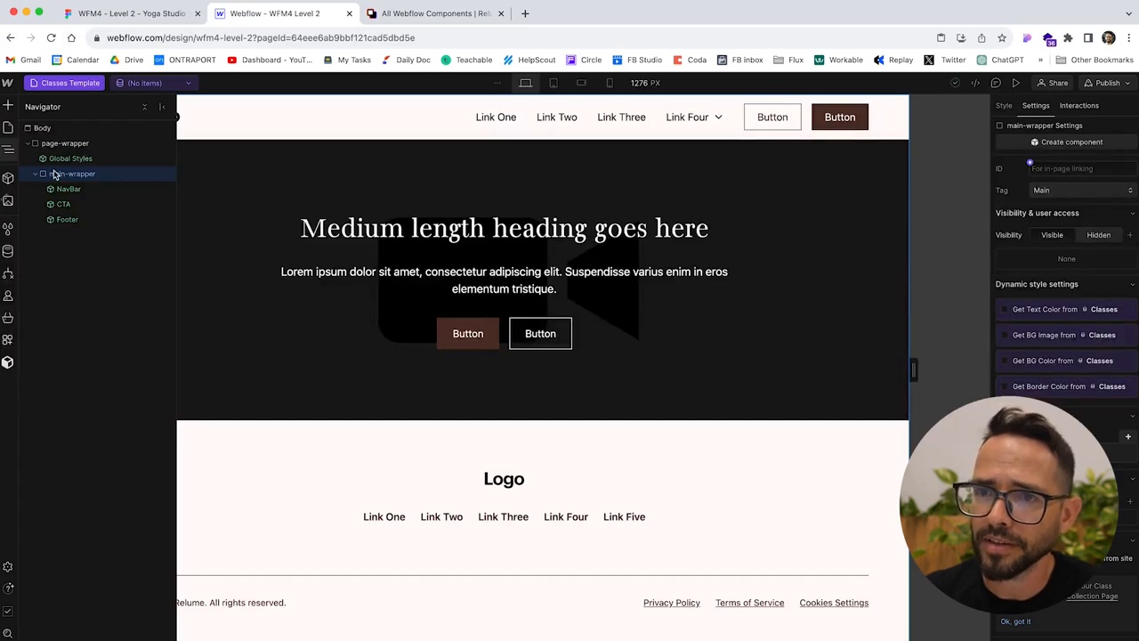
pyautogui.hotkey('ctrl', 'v')
pyautogui.moveTo(71, 202); pyautogui.dragTo(76, 205)
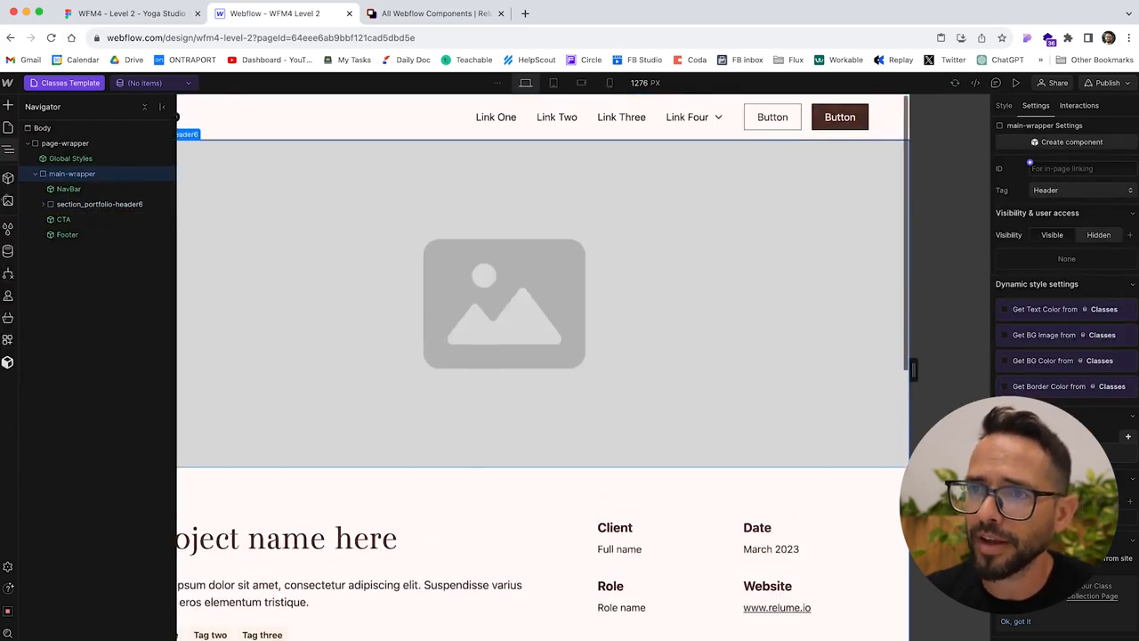
# - Check the content sections of Class Details in Figma, then search the Relume library for "content 2" and copy Content 2
pyautogui.click(97, 14)
pyautogui.scroll(-4, 345, 343)
pyautogui.click(345, 328)
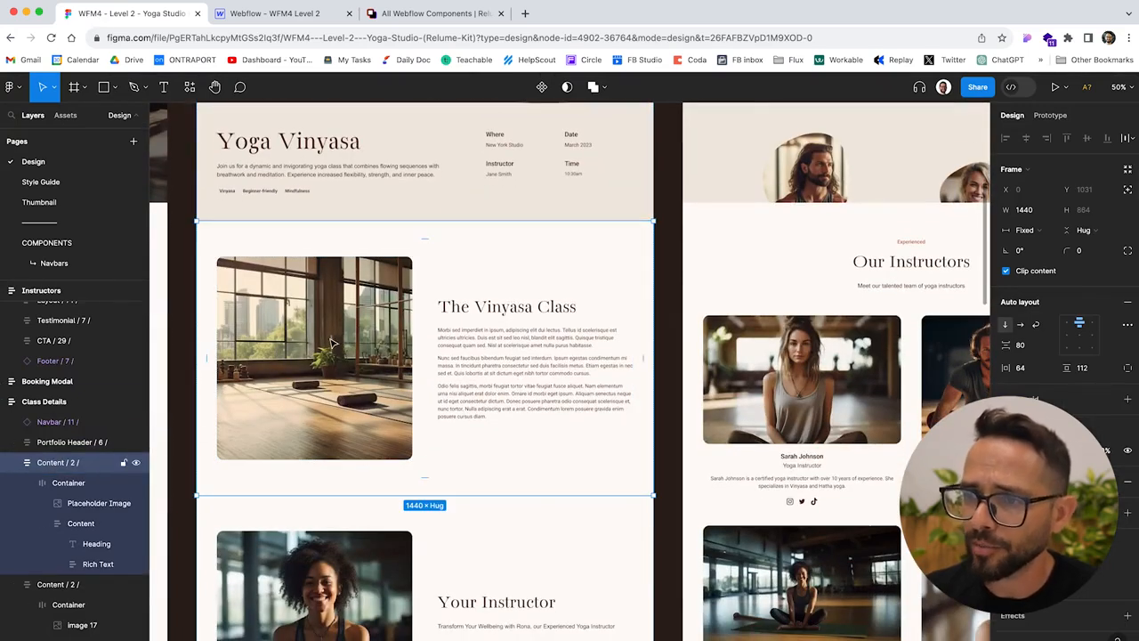
pyautogui.scroll(-3, 310, 397)
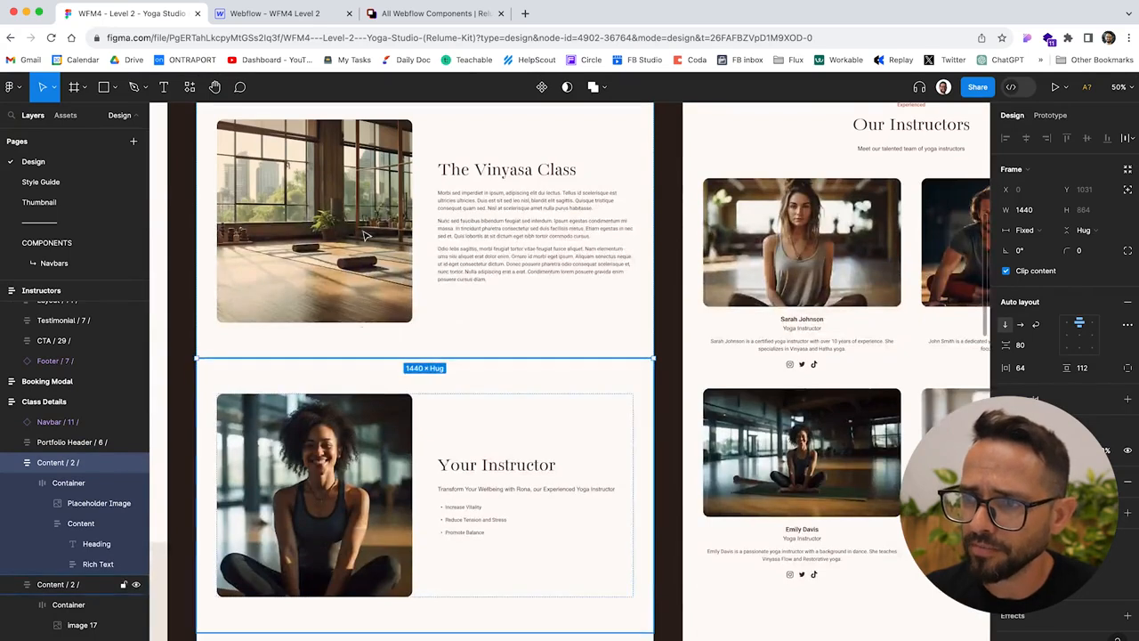
pyautogui.scroll(3, 356, 223)
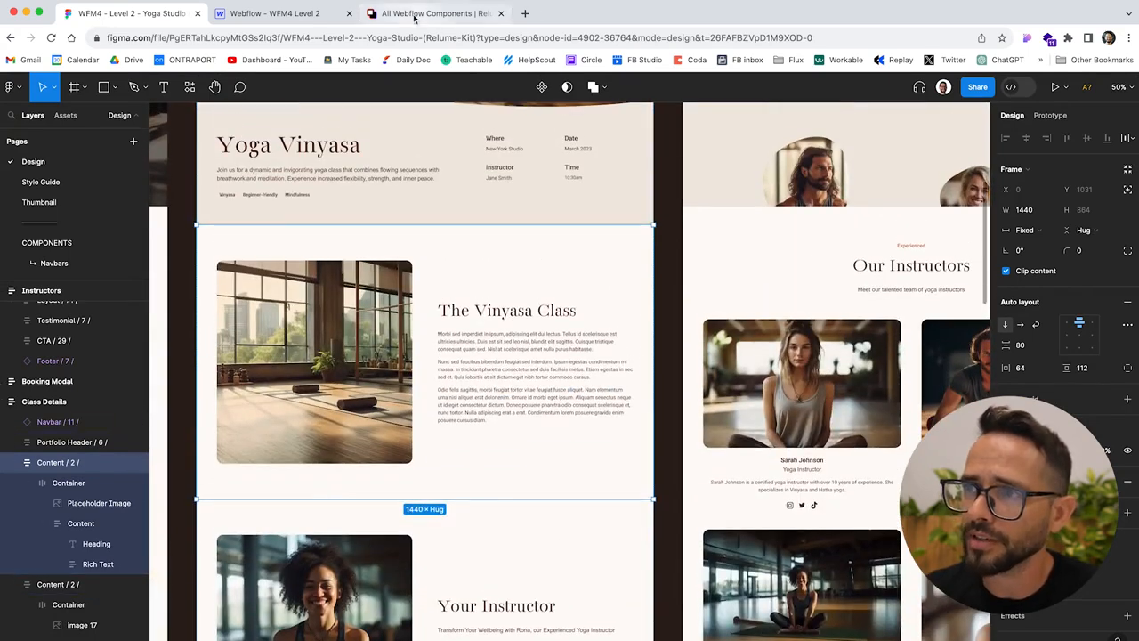
pyautogui.click(440, 13)
pyautogui.tripleClick(502, 135)
pyautogui.write('content 2')
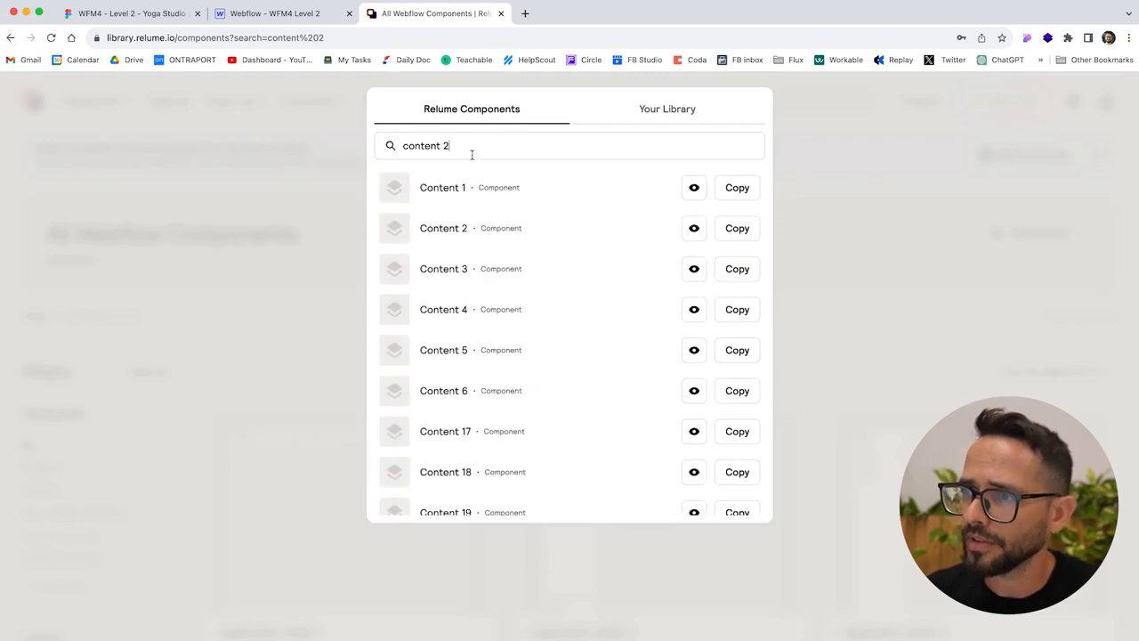
pyautogui.click(738, 228)
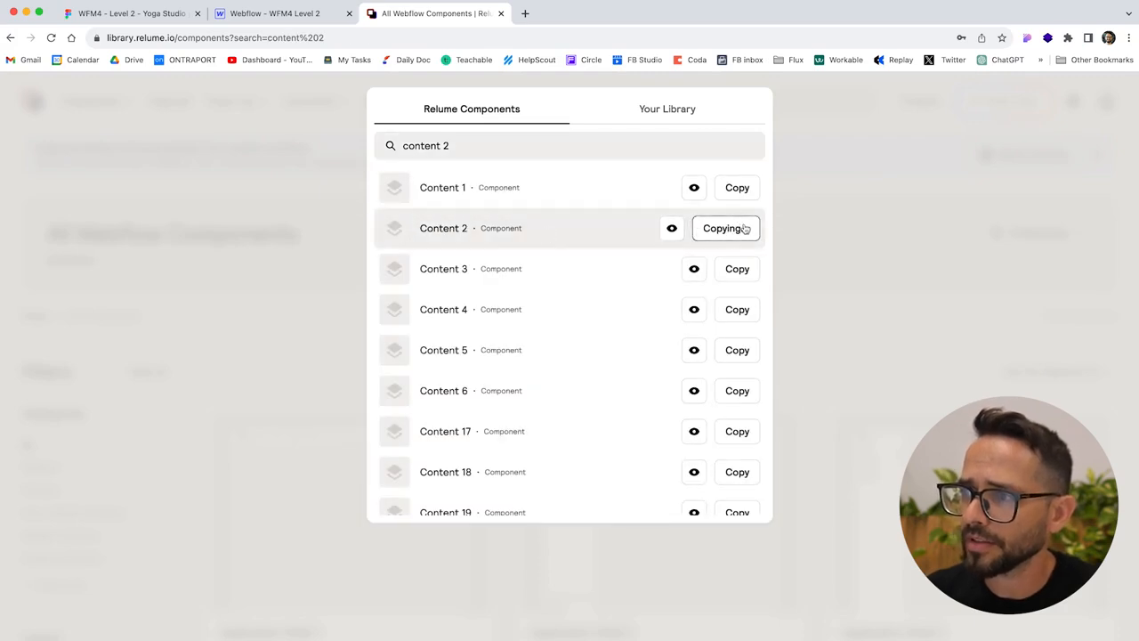
# - Switch to Webflow, paste the content section twice, and place both section_content2 blocks between section_portfolio-header6 and CTA
pyautogui.click(125, 13)
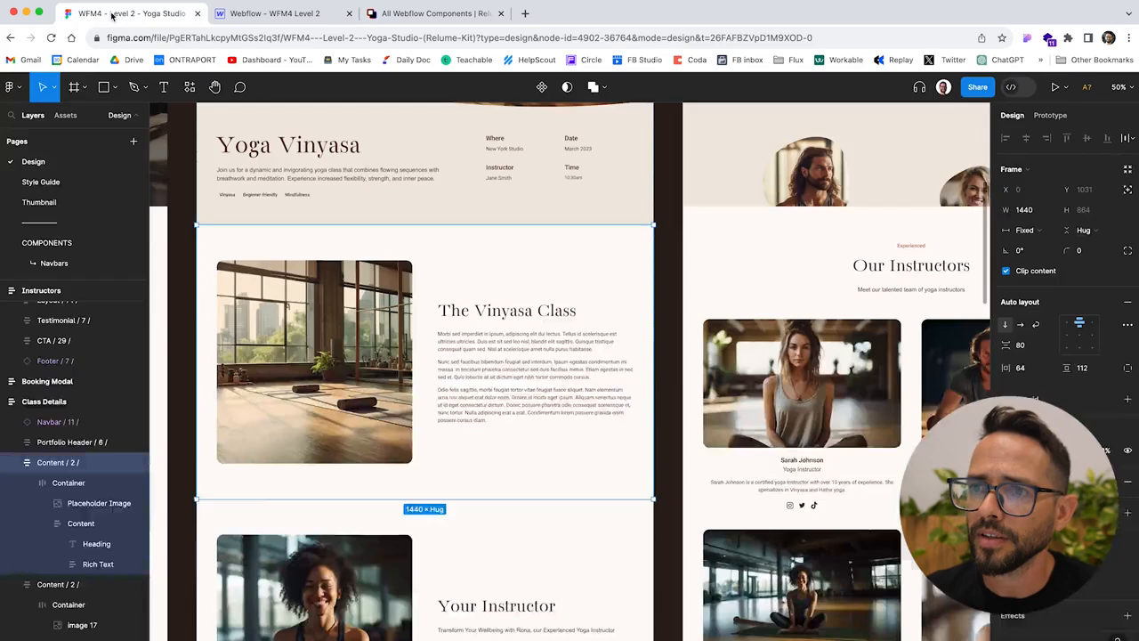
pyautogui.click(273, 13)
pyautogui.click(67, 146)
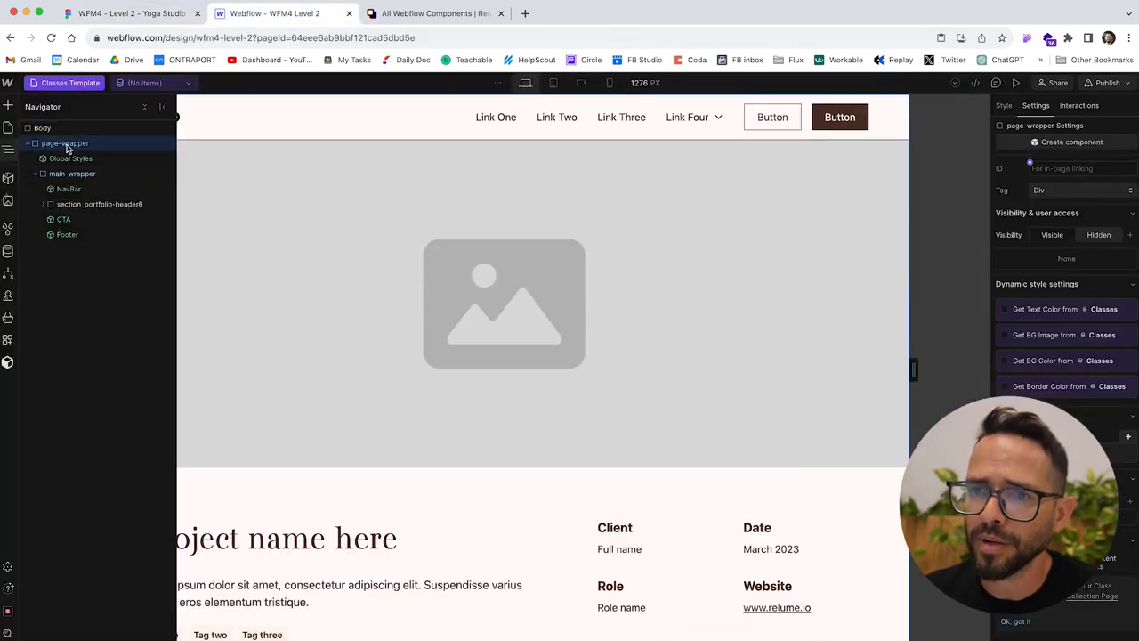
pyautogui.press('super+v')
pyautogui.press('super+v')
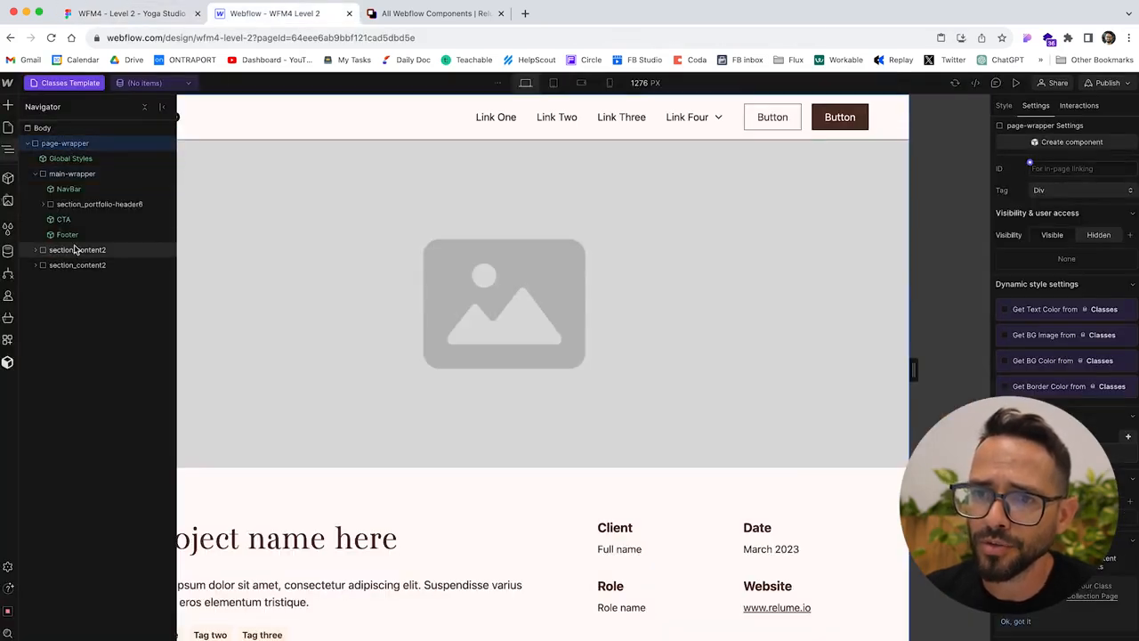
pyautogui.moveTo(79, 228); pyautogui.dragTo(84, 212)
pyautogui.moveTo(69, 266); pyautogui.dragTo(85, 224)
# - Check the Class Details call-to-action in Figma, then search the Relume library for "cta 57" and copy CTA 57
pyautogui.click(129, 15)
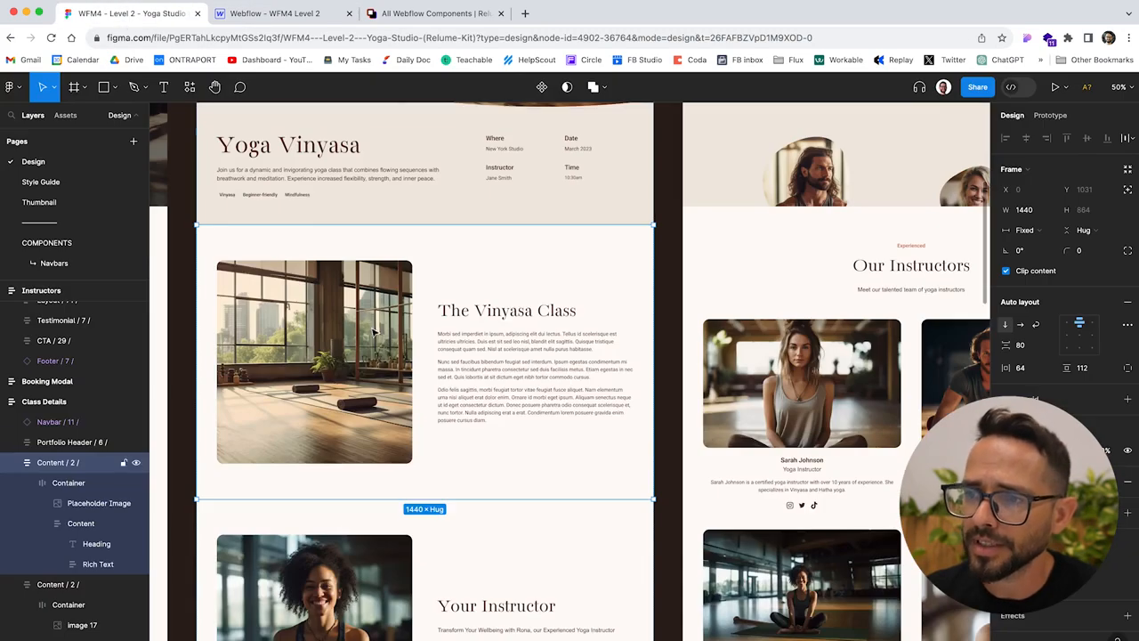
pyautogui.scroll(-4, 365, 328)
pyautogui.click(241, 315)
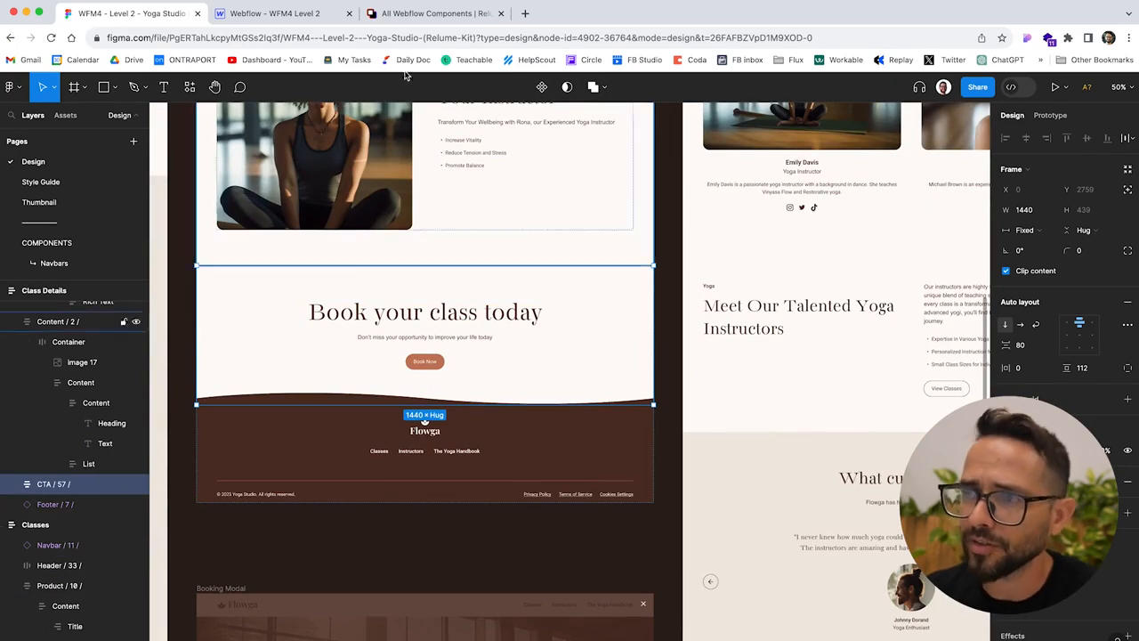
pyautogui.click(432, 13)
pyautogui.click(472, 145)
pyautogui.press('super+a')
pyautogui.write('cta')
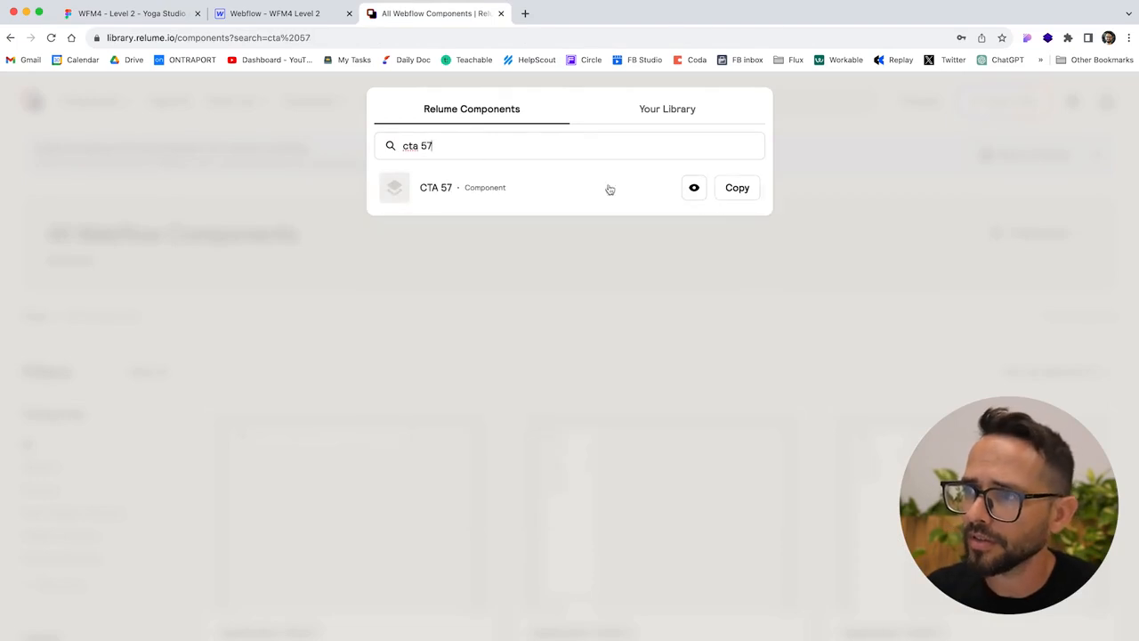
pyautogui.click(726, 192)
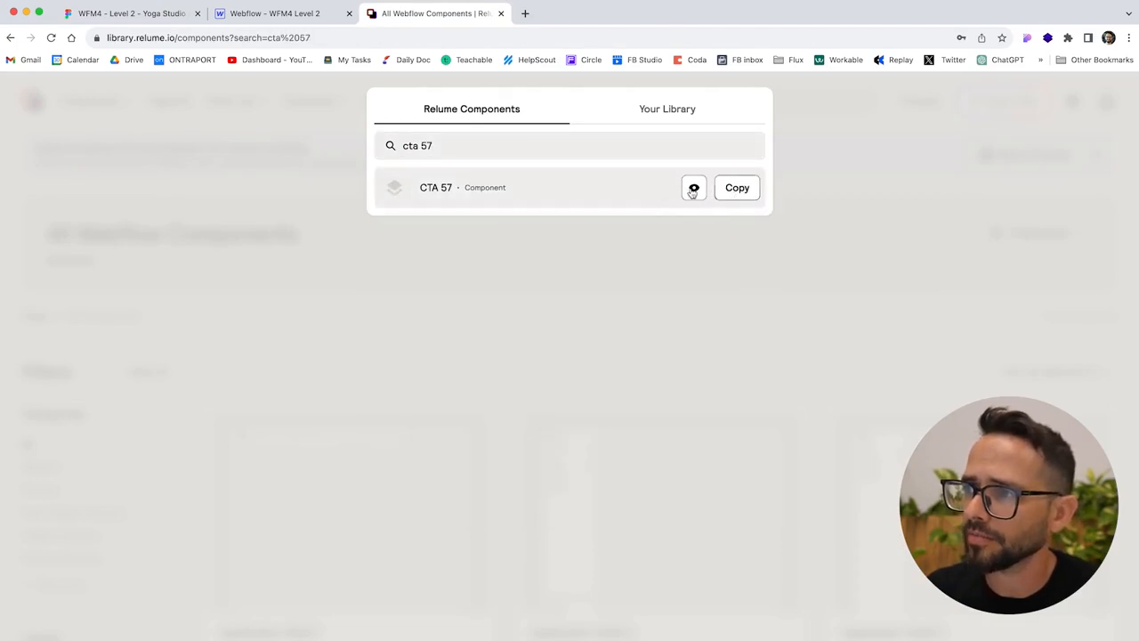
# - Switch to Webflow, paste the copied call-to-action into main-wrapper, and place section_cta57 between the second section_content2 and CTA
pyautogui.click(112, 16)
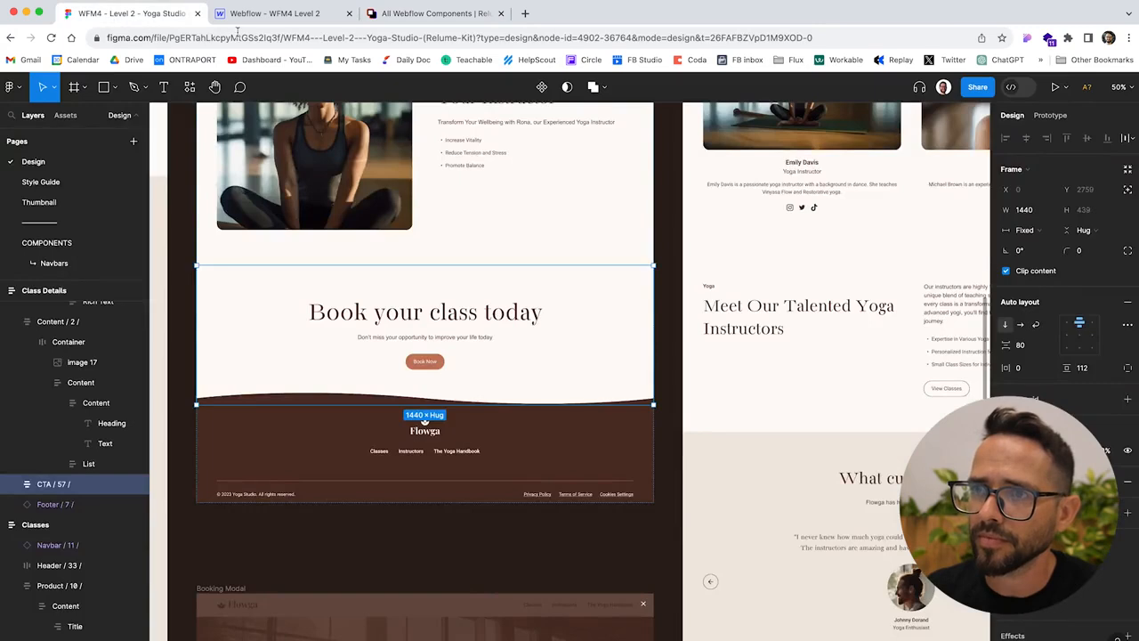
pyautogui.click(274, 14)
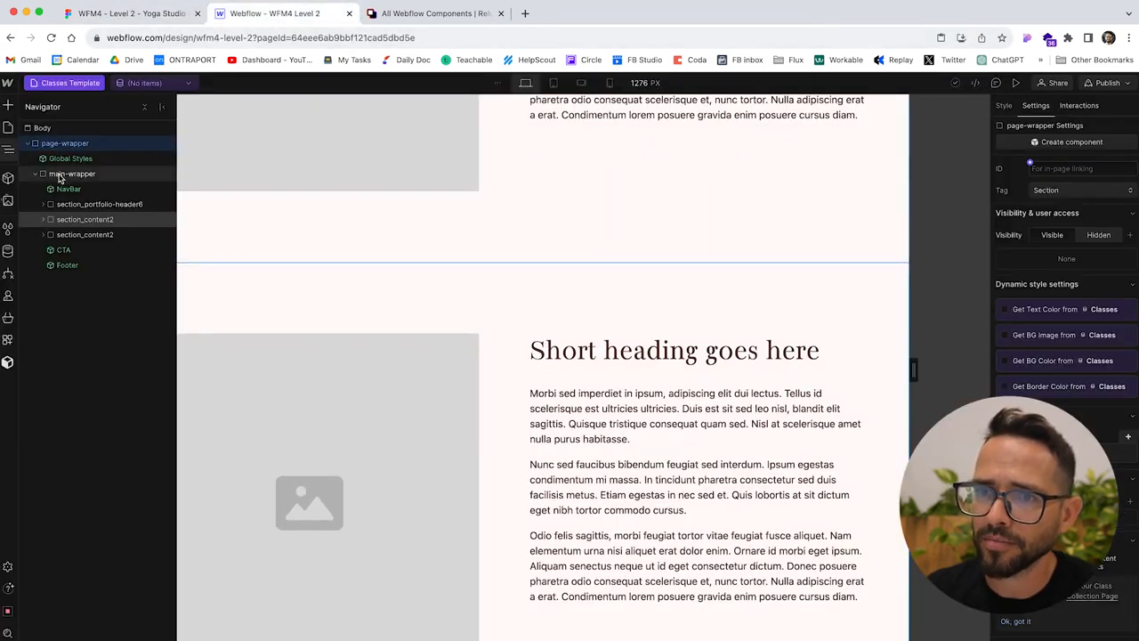
pyautogui.click(48, 173)
pyautogui.press('super+v')
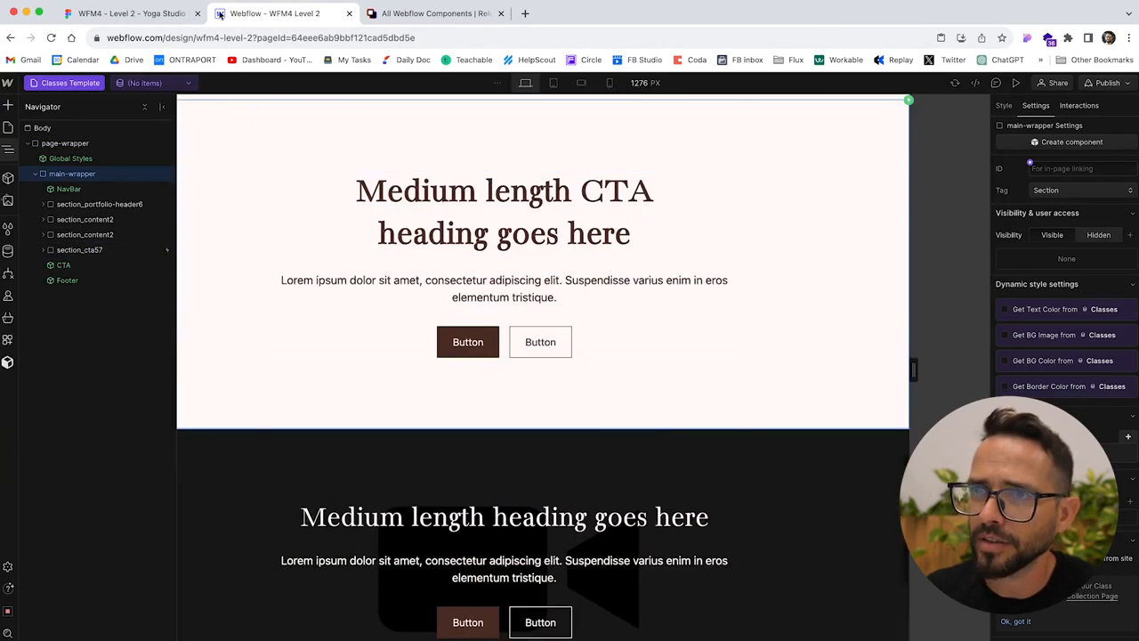
# - Check the end of the Class Details design in Figma, then delete the reusable CTA component from the Classes Template in Webflow
pyautogui.click(142, 13)
pyautogui.scroll(-5, 427, 285)
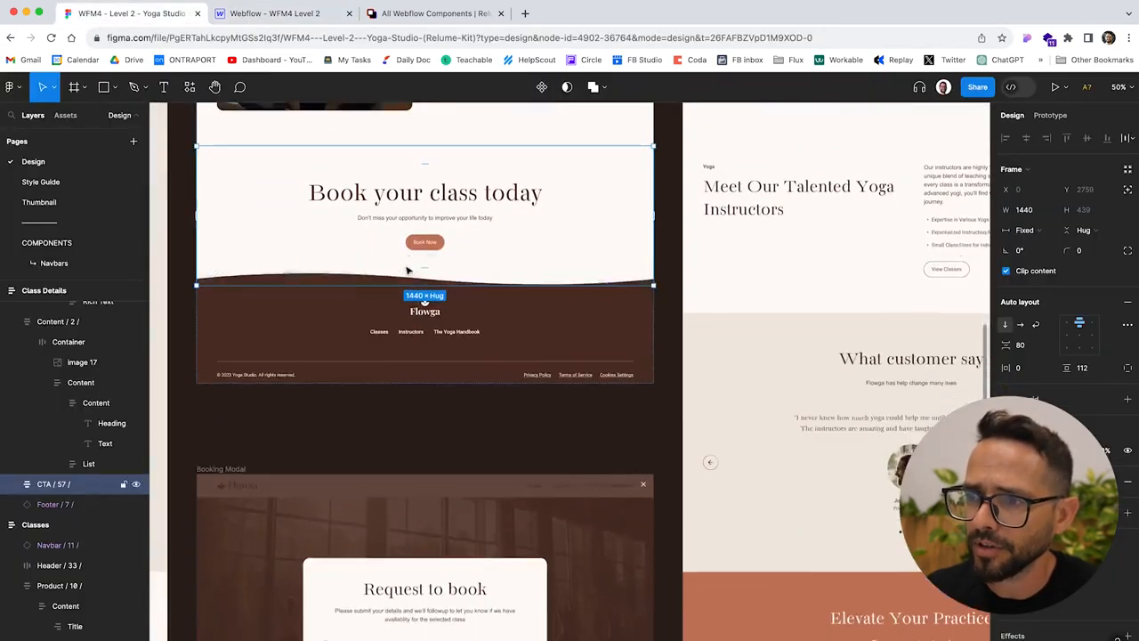
pyautogui.click(258, 13)
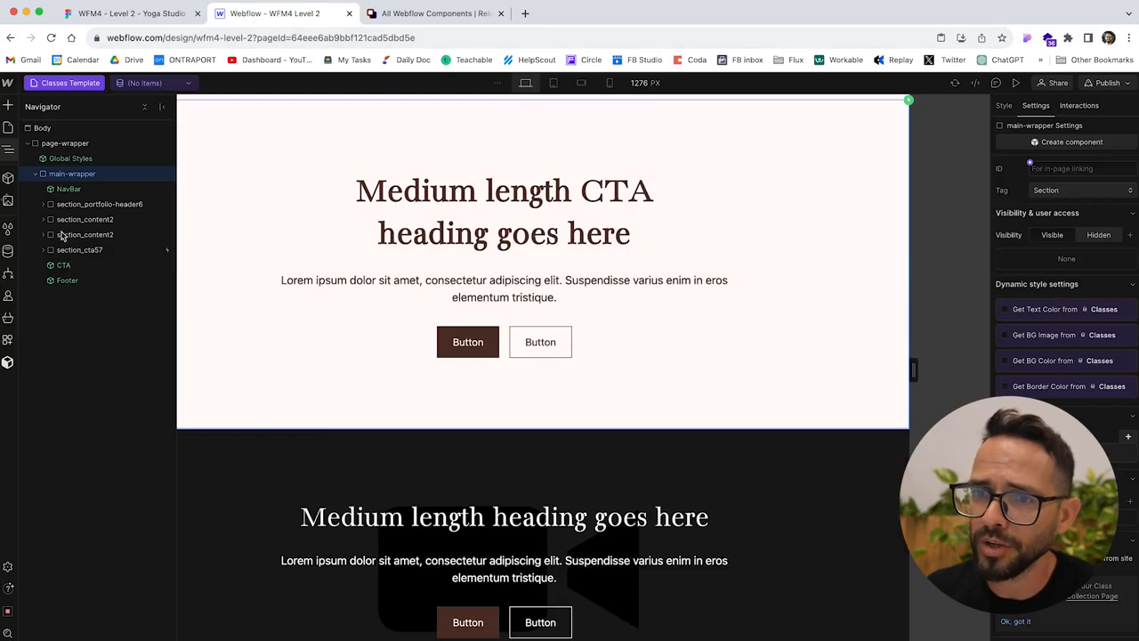
pyautogui.click(75, 266)
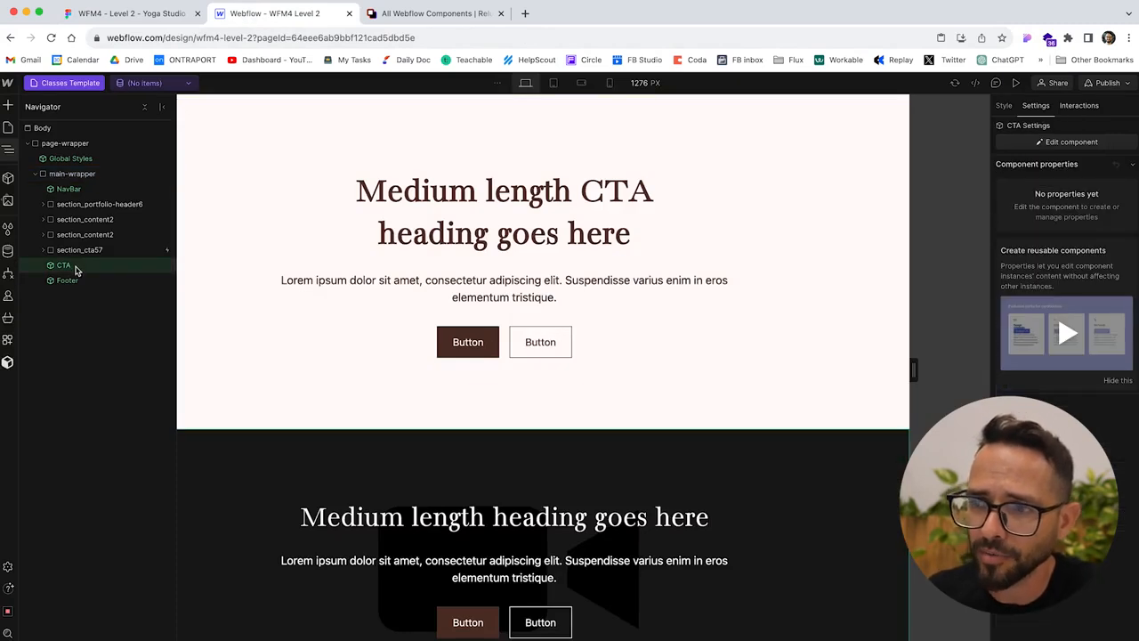
pyautogui.press('Delete')
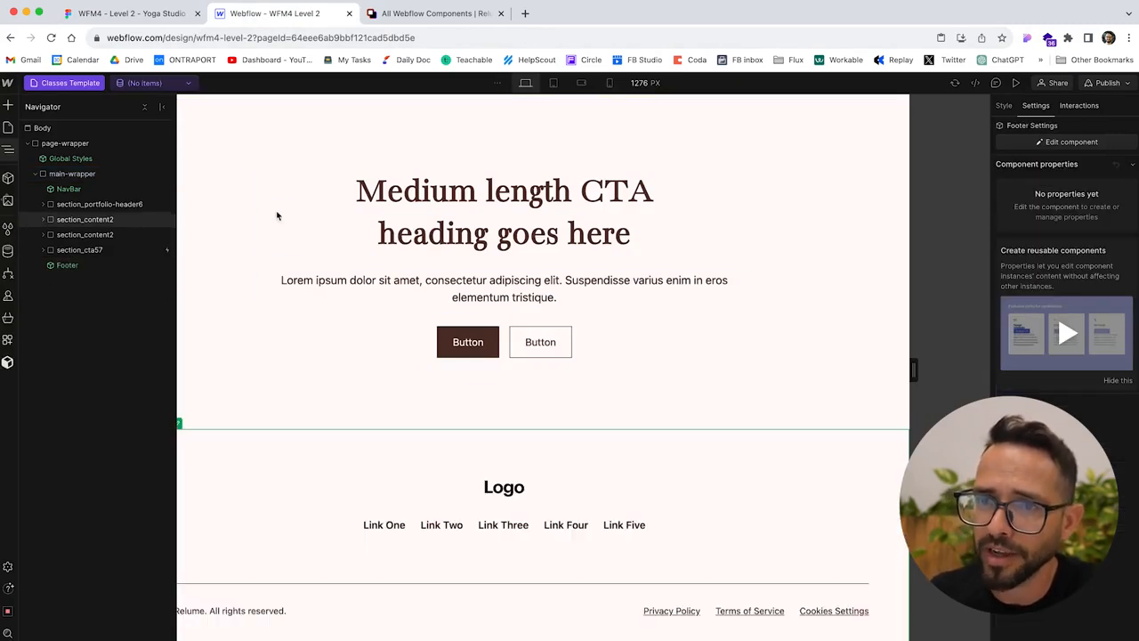
# - Switch to Figma and examine the Booking Modal and the Home, Classes, and Class Details page designs
pyautogui.click(132, 21)
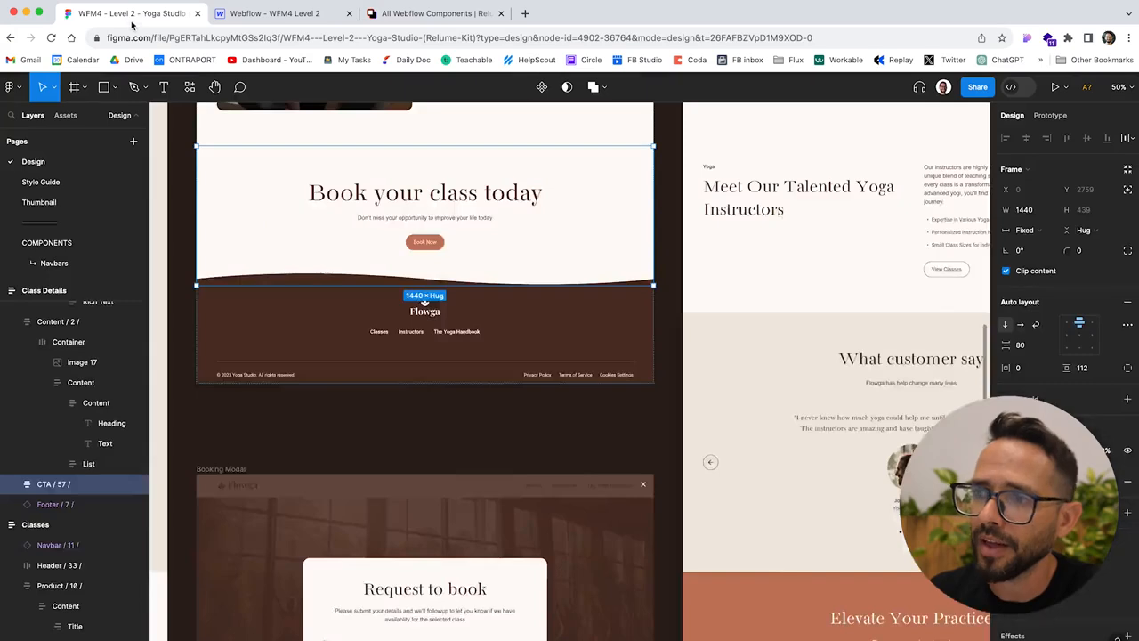
pyautogui.scroll(-3, 433, 312)
pyautogui.press('-')
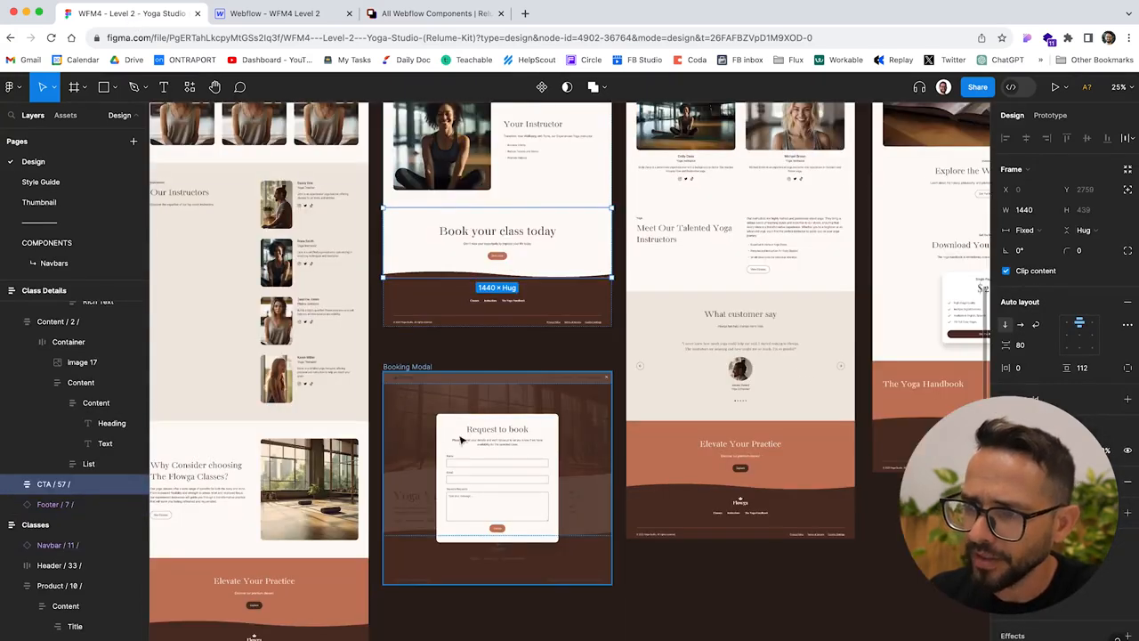
pyautogui.scroll(10, 483, 454)
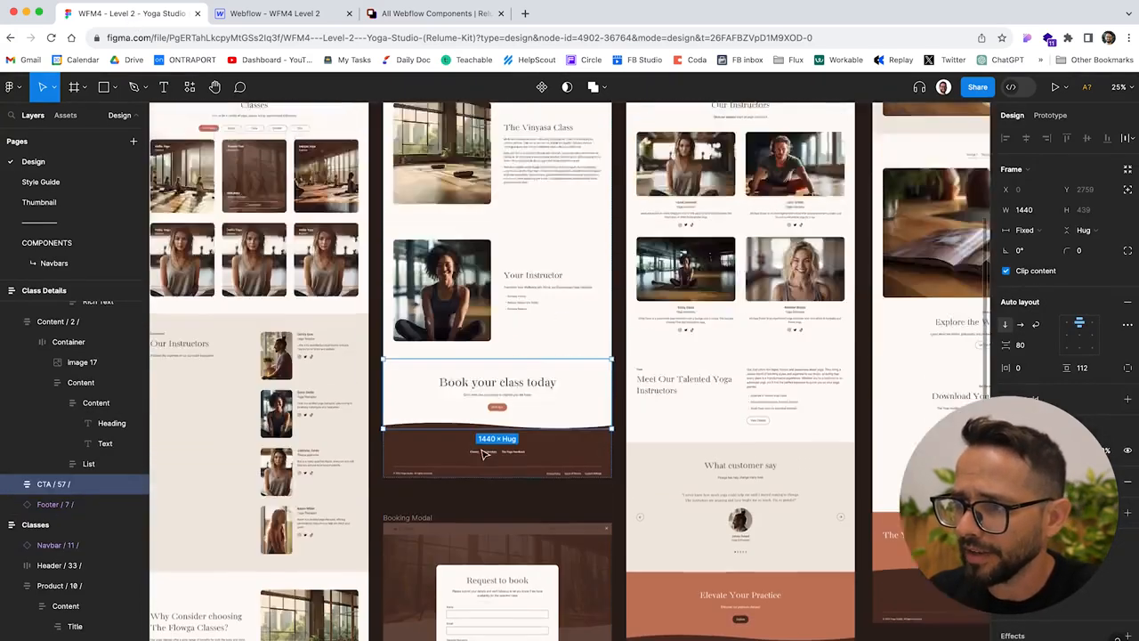
pyautogui.hscroll(-5, 481, 451)
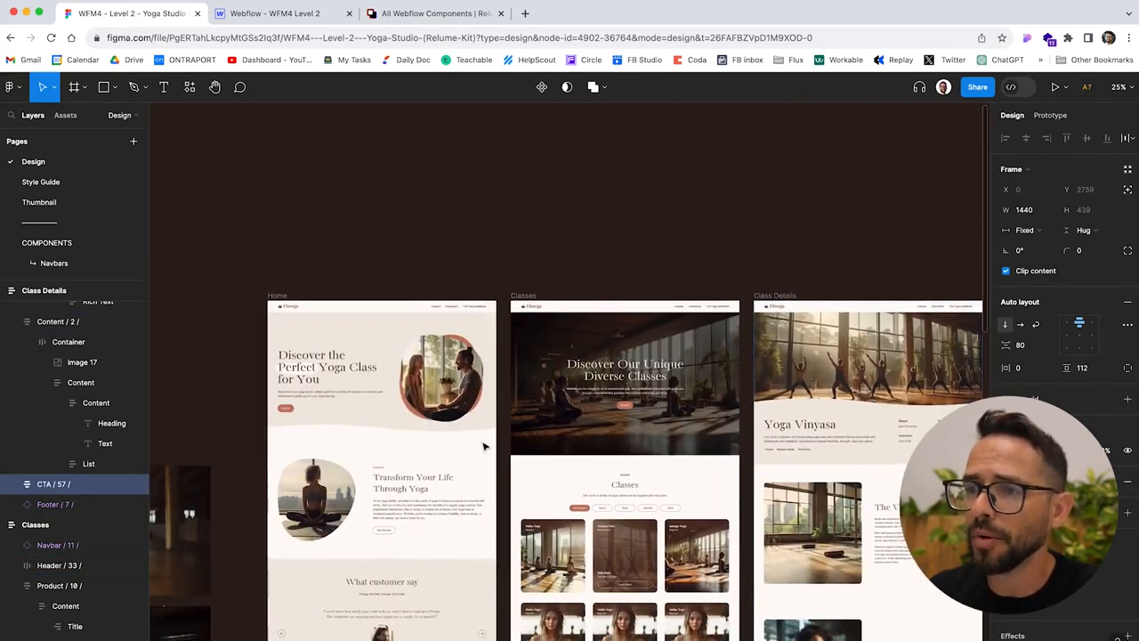
pyautogui.scroll(-5, 482, 427)
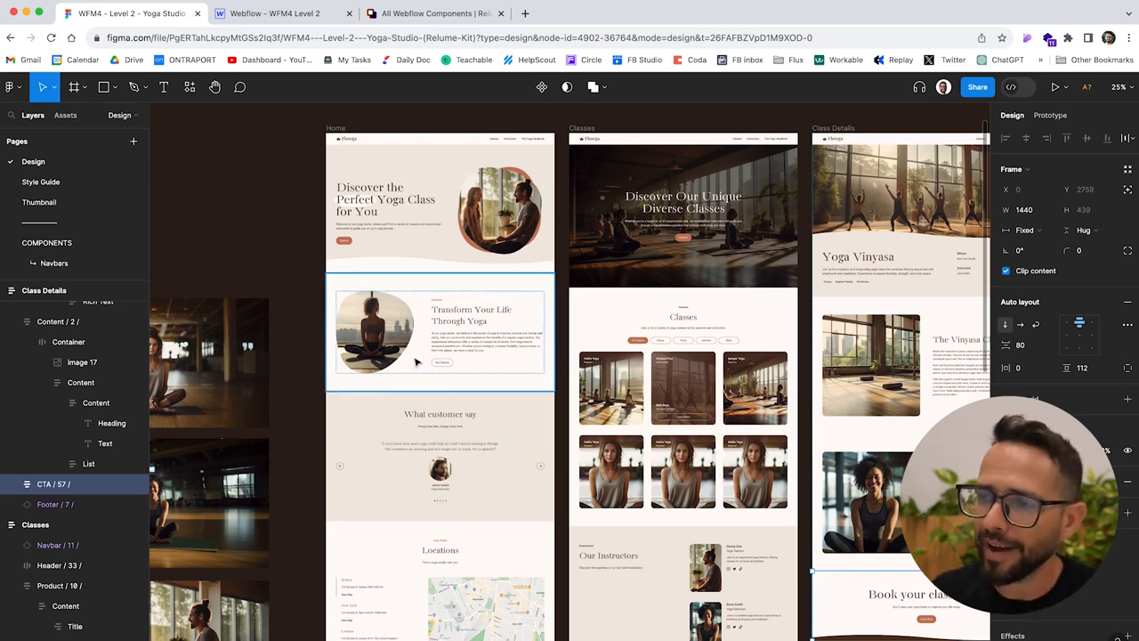
pyautogui.scroll(3, 412, 357)
pyautogui.scroll(5, 412, 358)
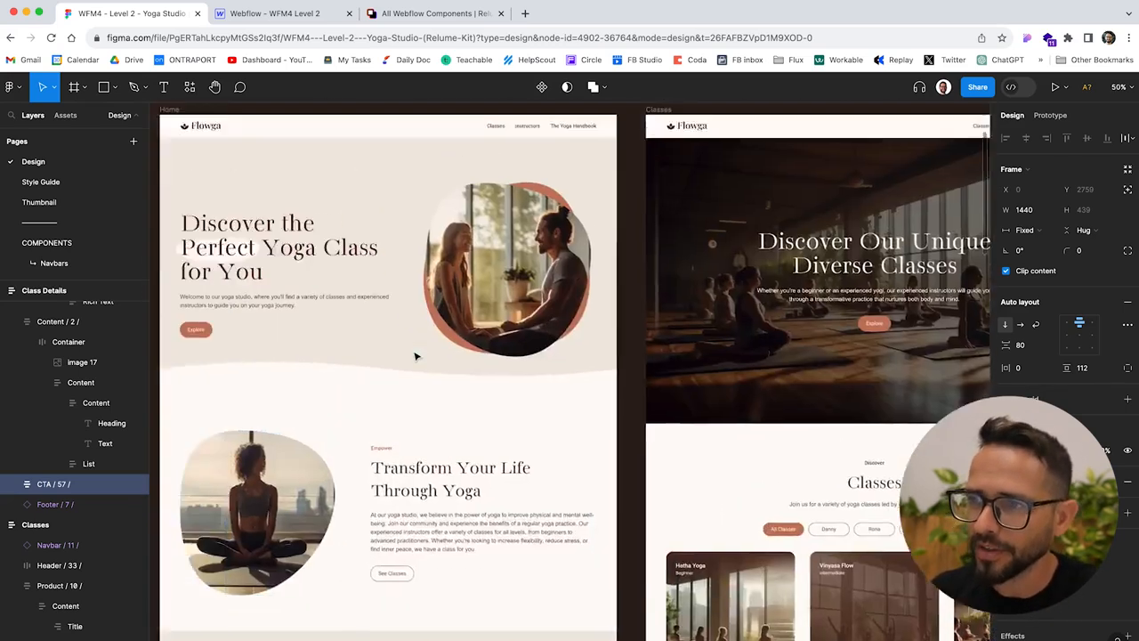
pyautogui.scroll(2, 415, 356)
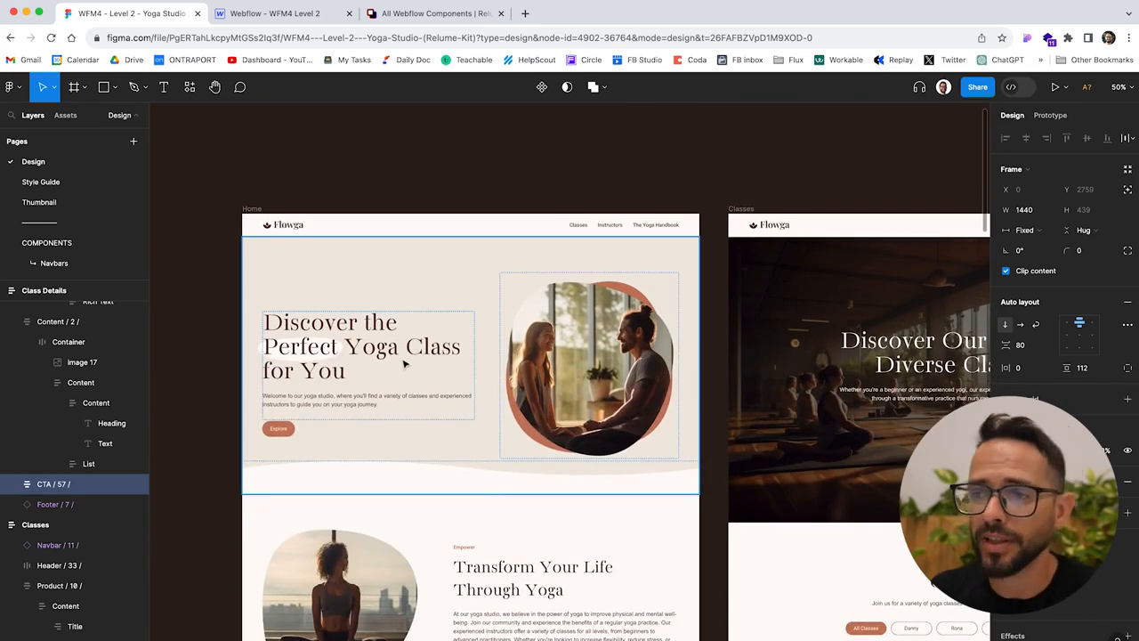
pyautogui.hscroll(-2, 403, 360)
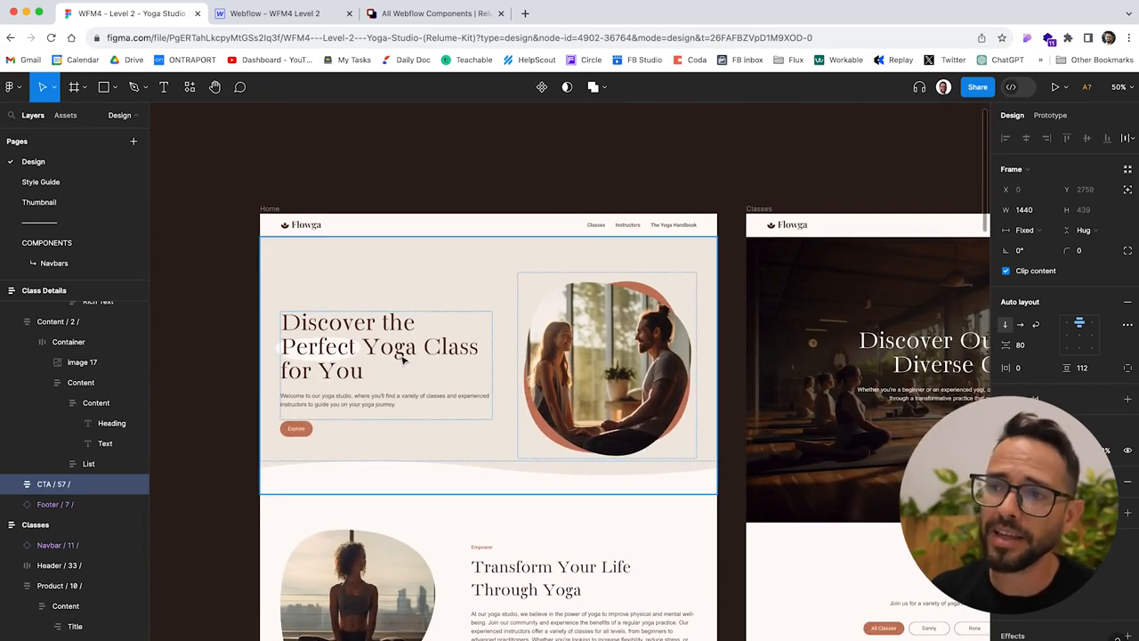
pyautogui.scroll(-1, 400, 351)
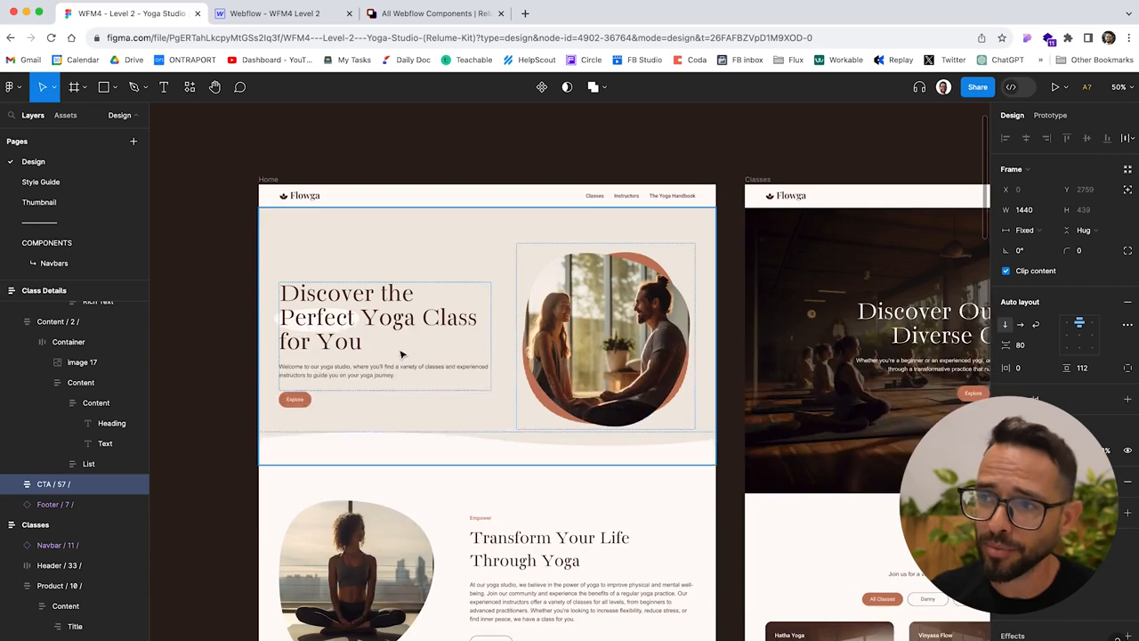
# - Examine the navbar, hero, and following sections of the Home page design in Figma
pyautogui.hscroll(-1, 397, 319)
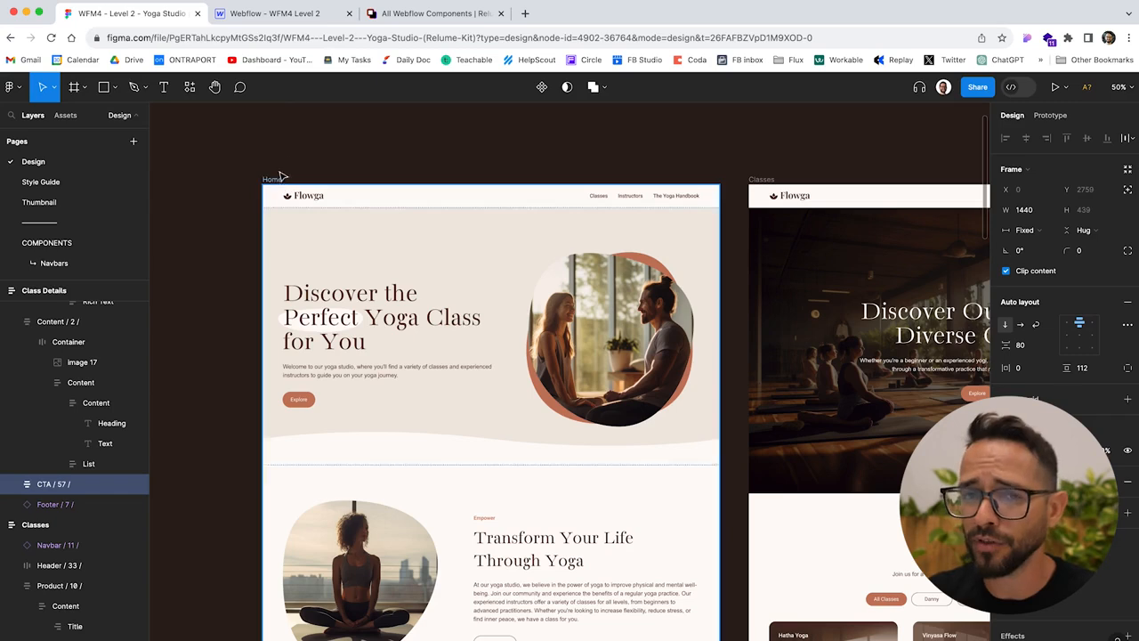
pyautogui.scroll(-2, 280, 156)
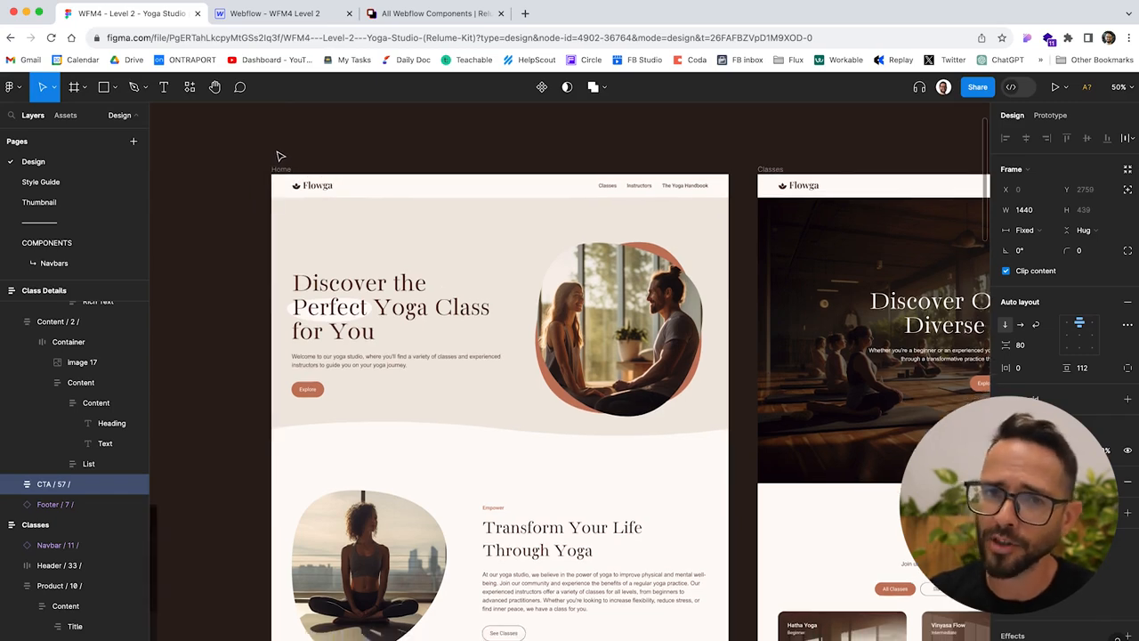
pyautogui.scroll(2, 278, 154)
pyautogui.hscroll(1, 275, 152)
pyautogui.hscroll(-1, 274, 151)
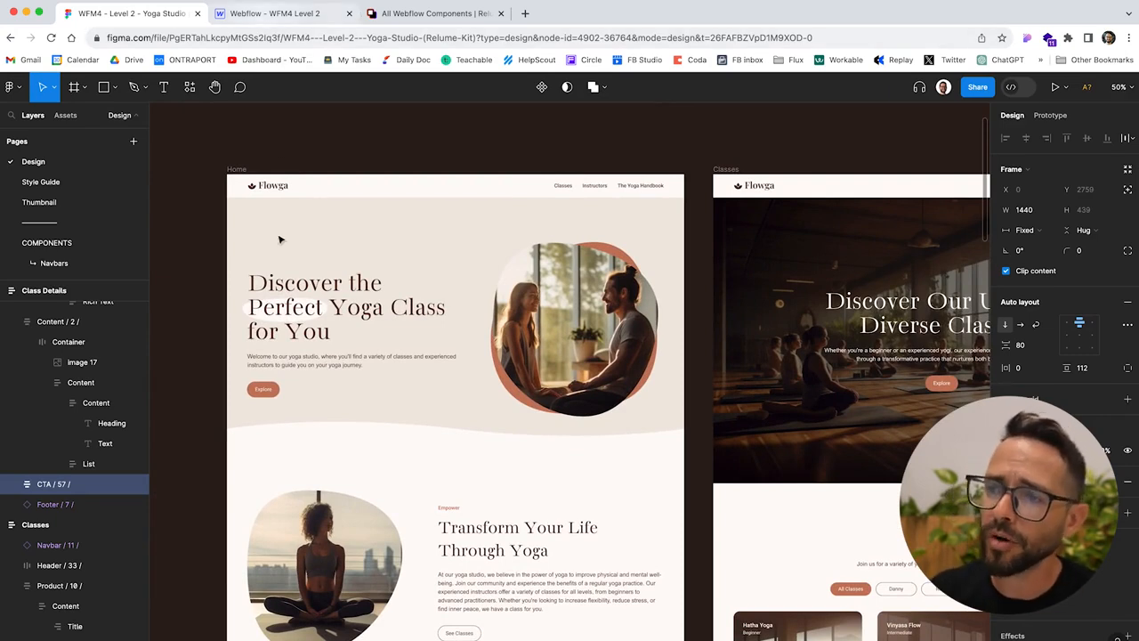
pyautogui.scroll(-10, 419, 506)
pyautogui.scroll(8, 418, 507)
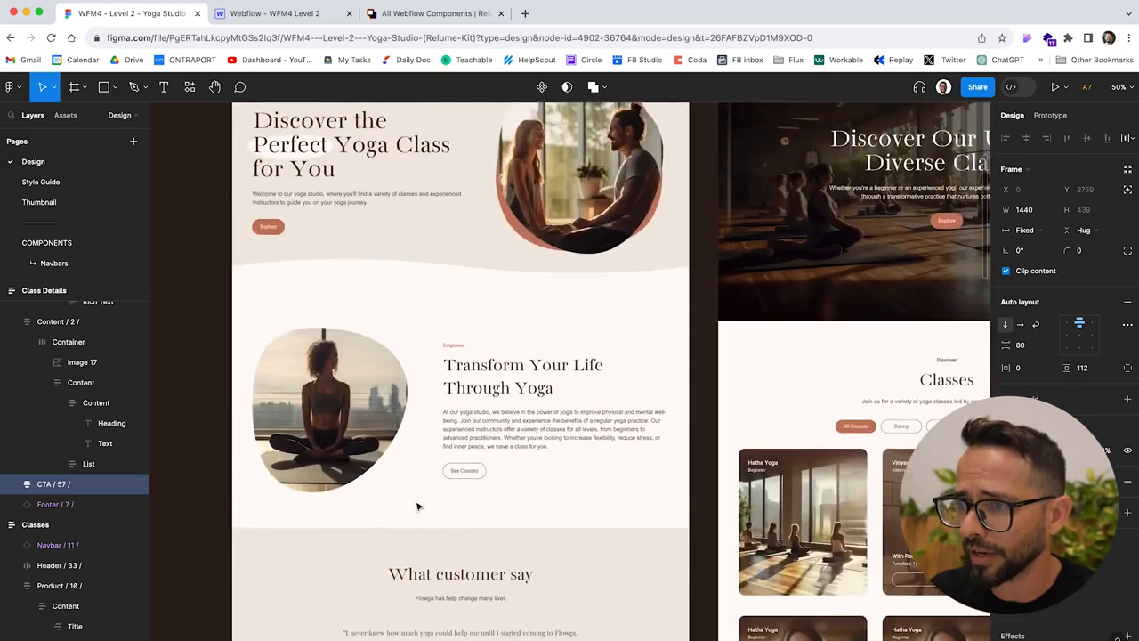
pyautogui.scroll(6, 418, 503)
pyautogui.scroll(-3, 419, 504)
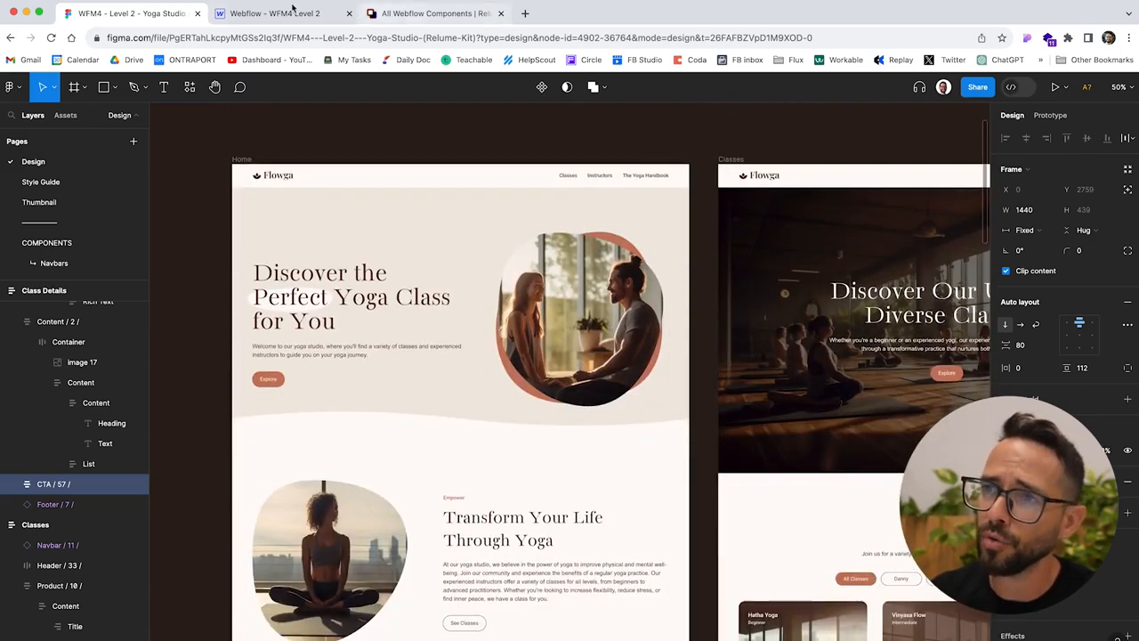
# - Switch to Webflow and open the Home page in the Designer
pyautogui.click(293, 13)
pyautogui.scroll(15, 467, 321)
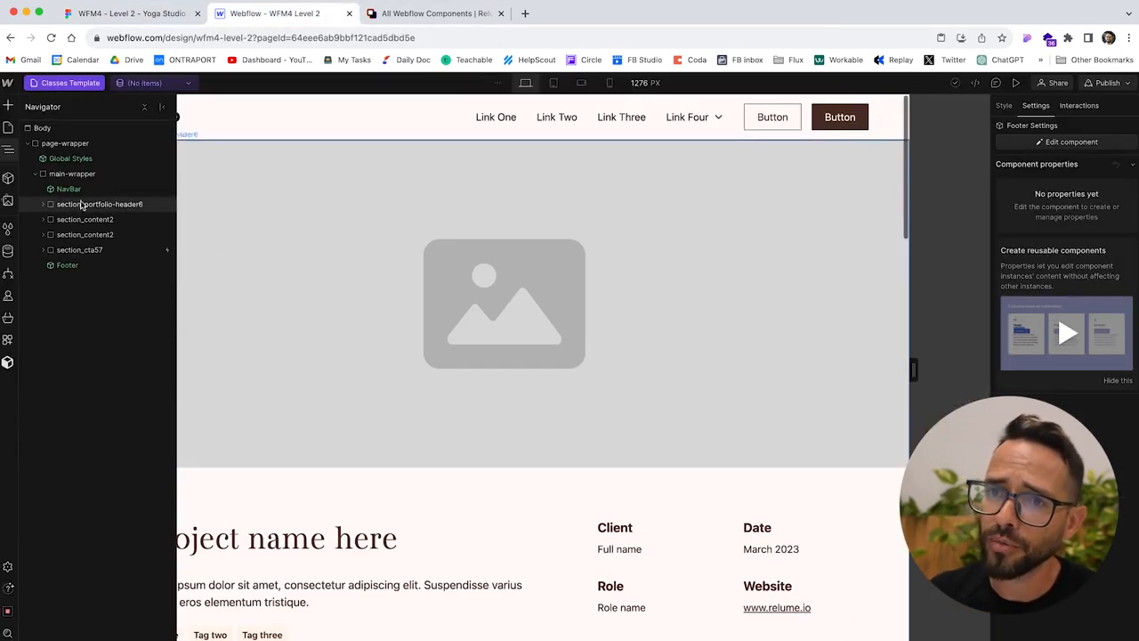
pyautogui.press('p')
pyautogui.click(50, 174)
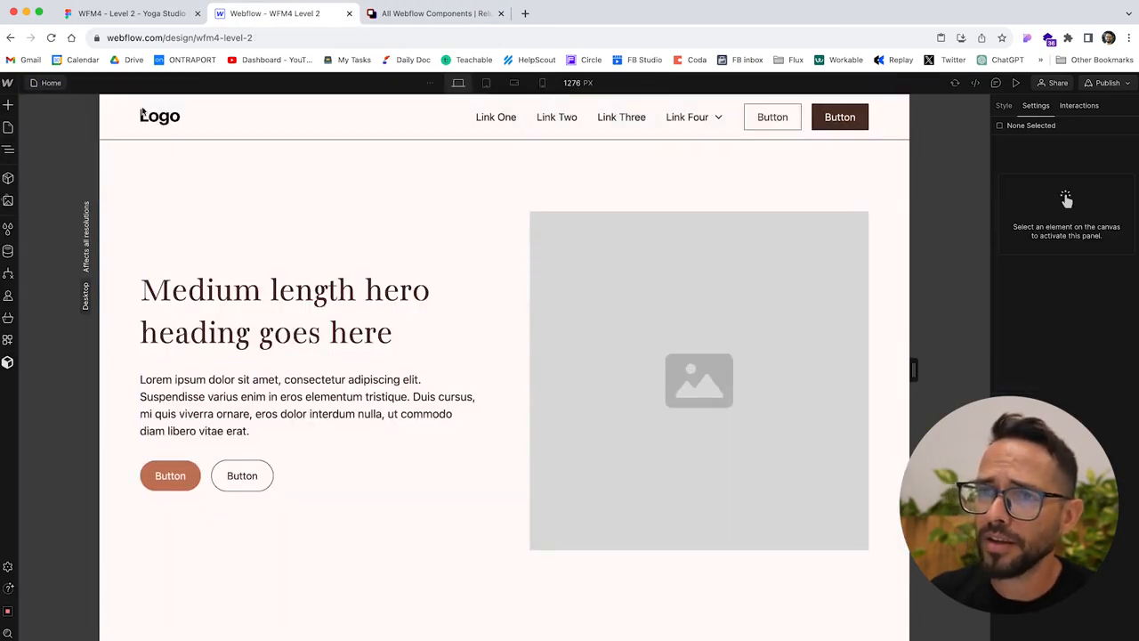
# - Preview the Home page navbar and its Link Four dropdown, then compare it with the Figma navbar and return to Webflow
pyautogui.click(1016, 82)
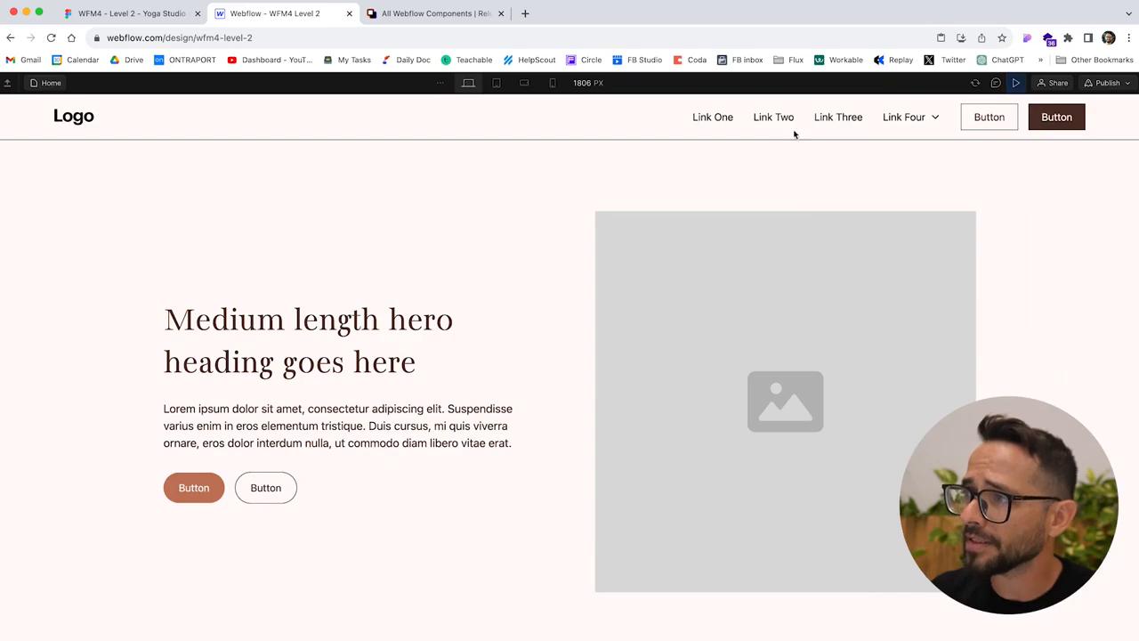
pyautogui.click(904, 118)
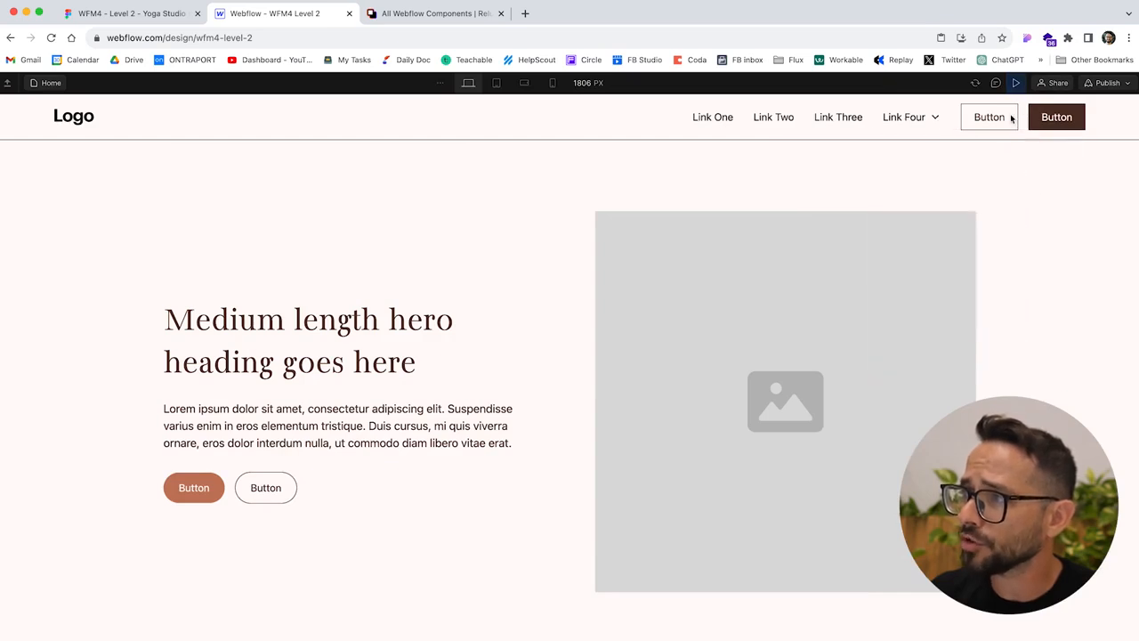
pyautogui.click(1018, 83)
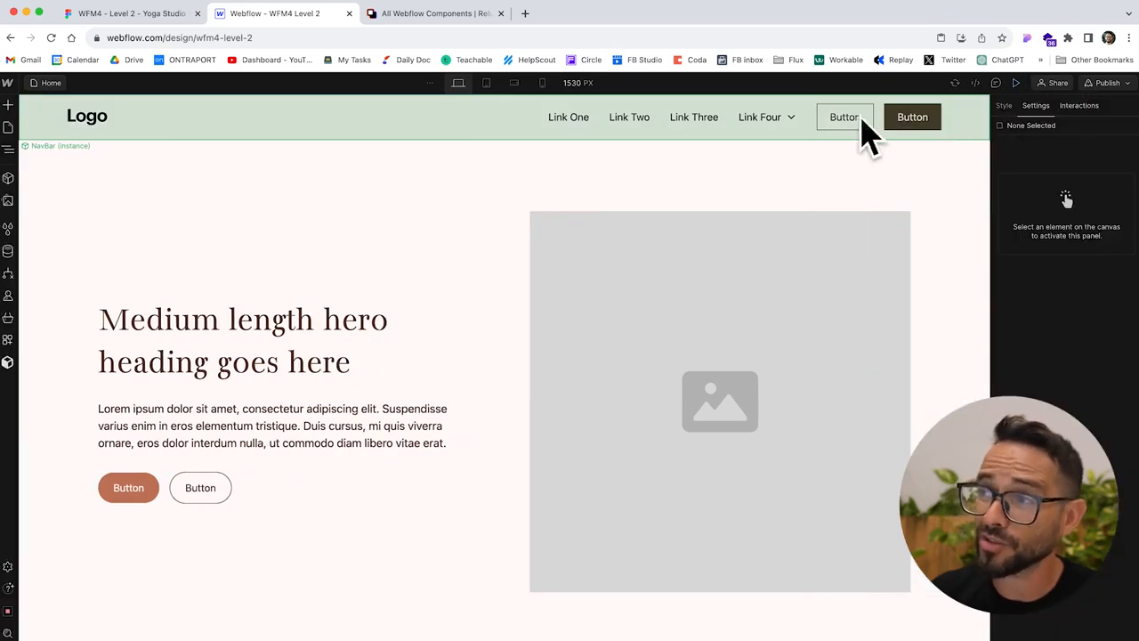
pyautogui.click(116, 15)
pyautogui.scroll(5, 387, 150)
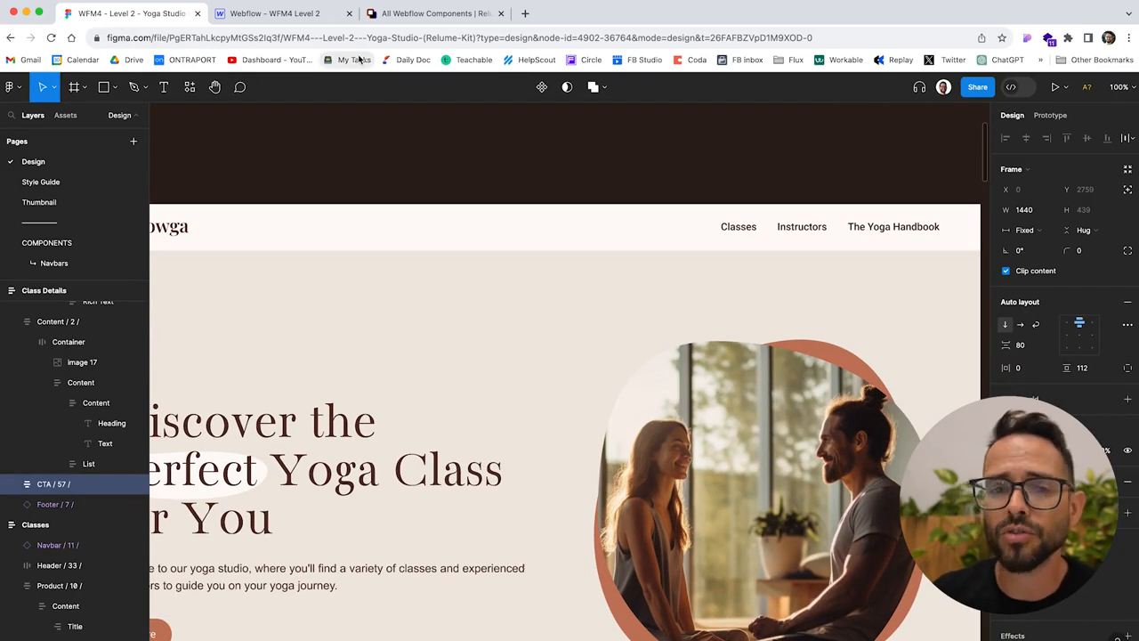
pyautogui.click(276, 14)
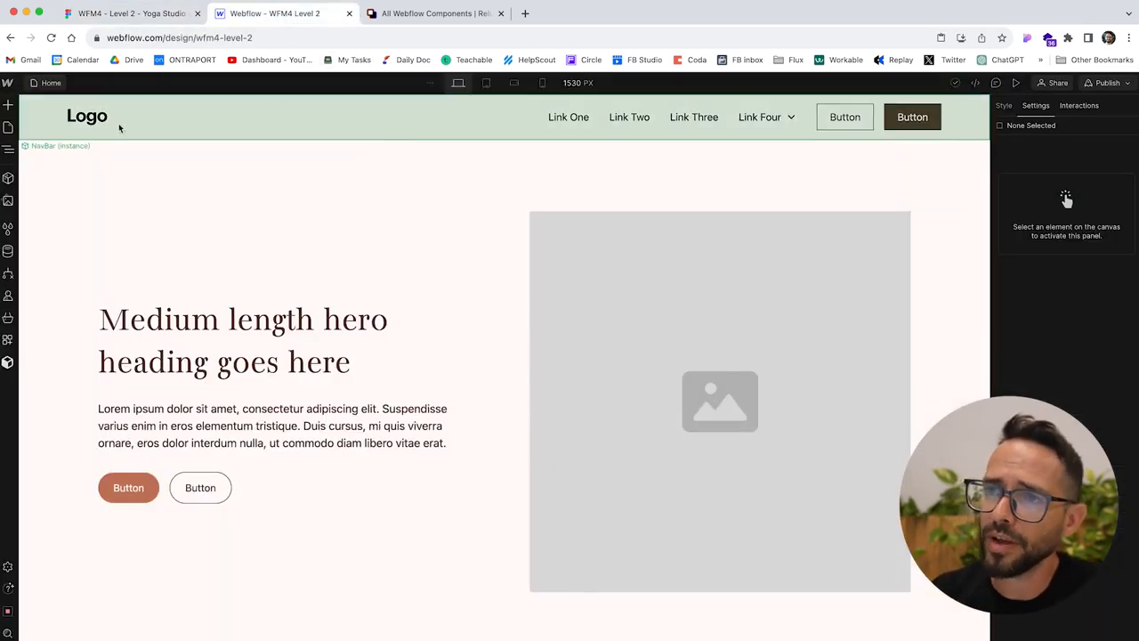
# - Open the NavBar component for editing and reveal the elements inside navbar11_menu
pyautogui.doubleClick(264, 119)
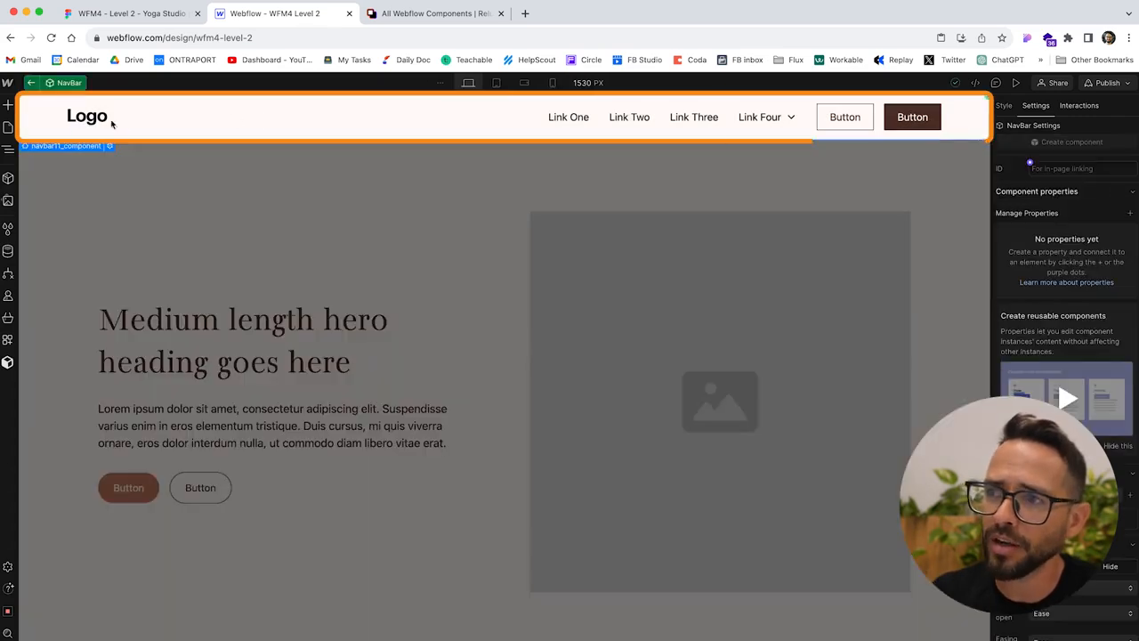
pyautogui.click(8, 150)
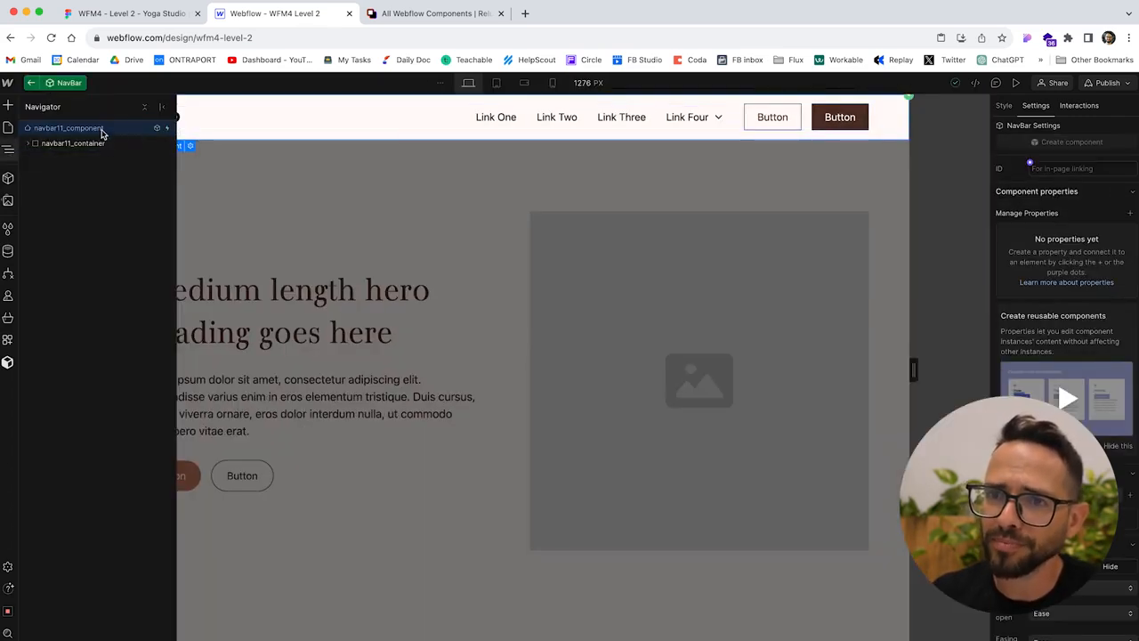
pyautogui.click(34, 144)
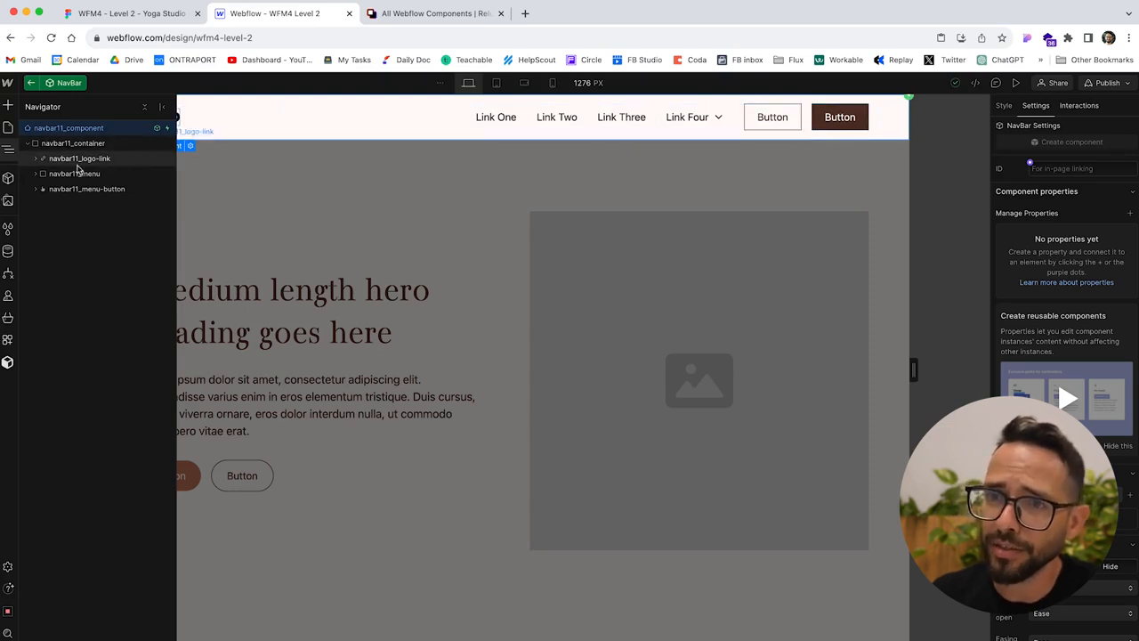
pyautogui.click(499, 116)
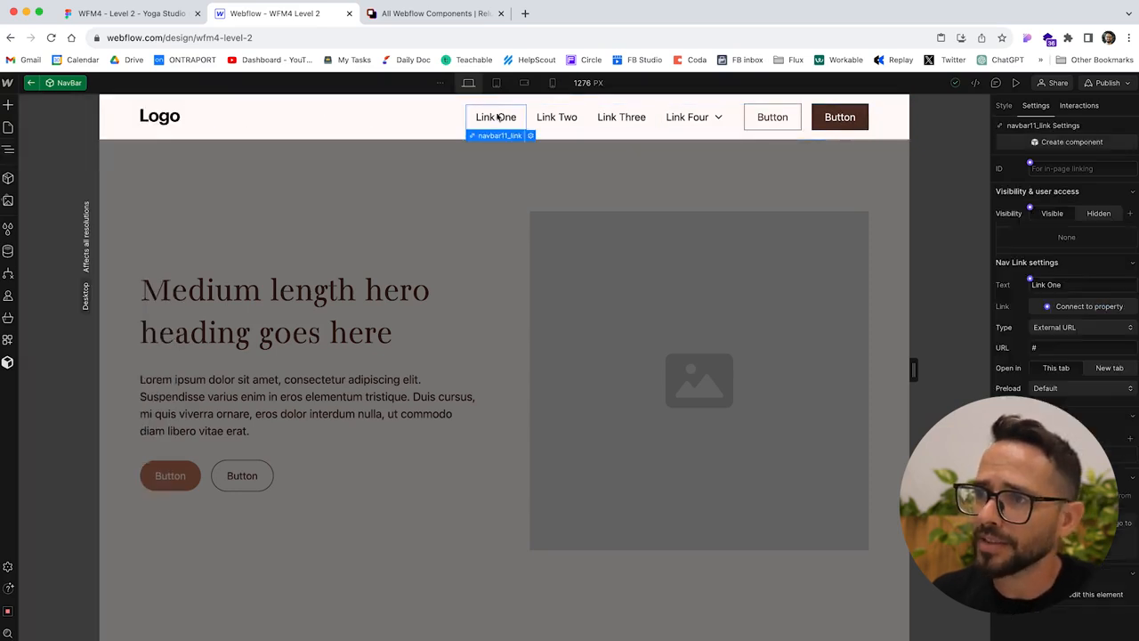
pyautogui.click(11, 150)
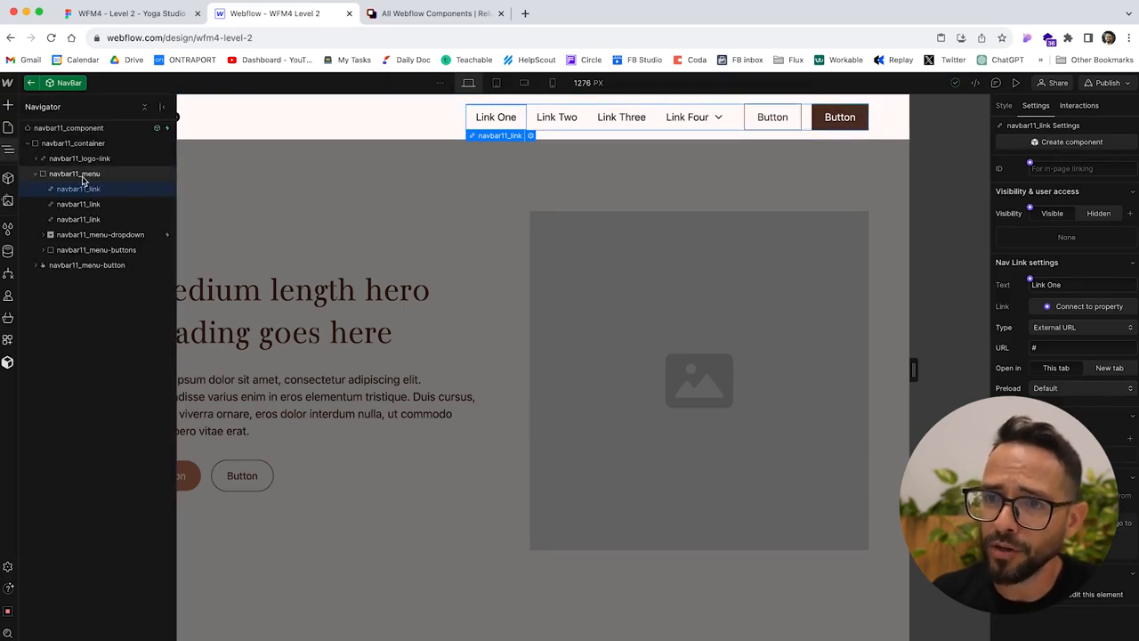
# - Inspect the dropdown and button group in navbar11_menu, then delete navbar11_menu-dropdown containing Link Four
pyautogui.click(103, 236)
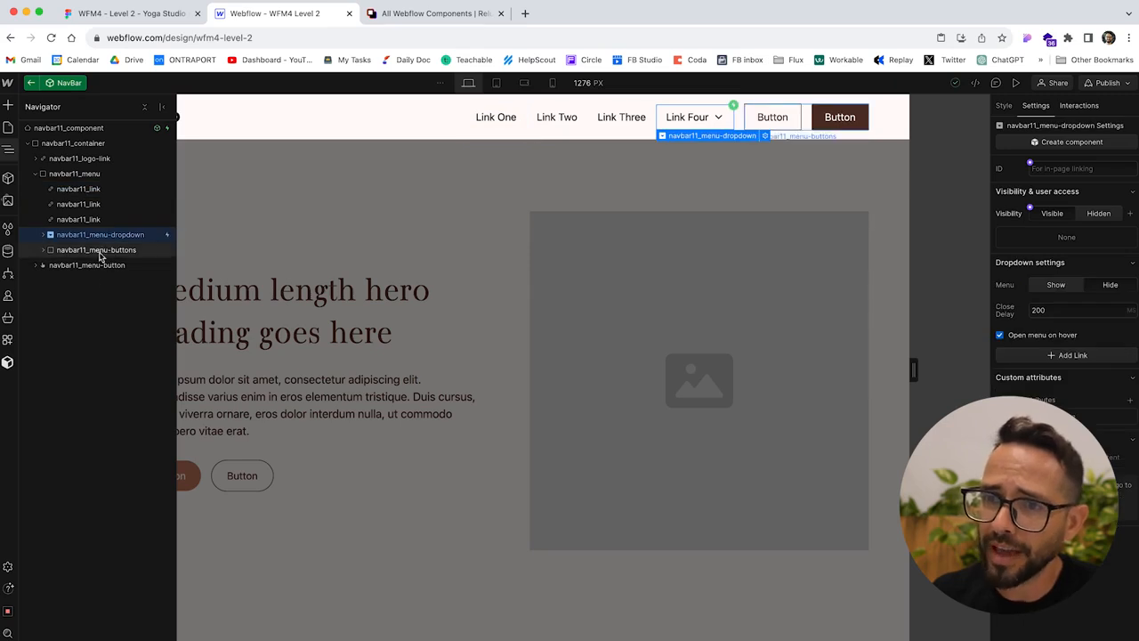
pyautogui.click(98, 252)
pyautogui.click(45, 253)
pyautogui.click(44, 252)
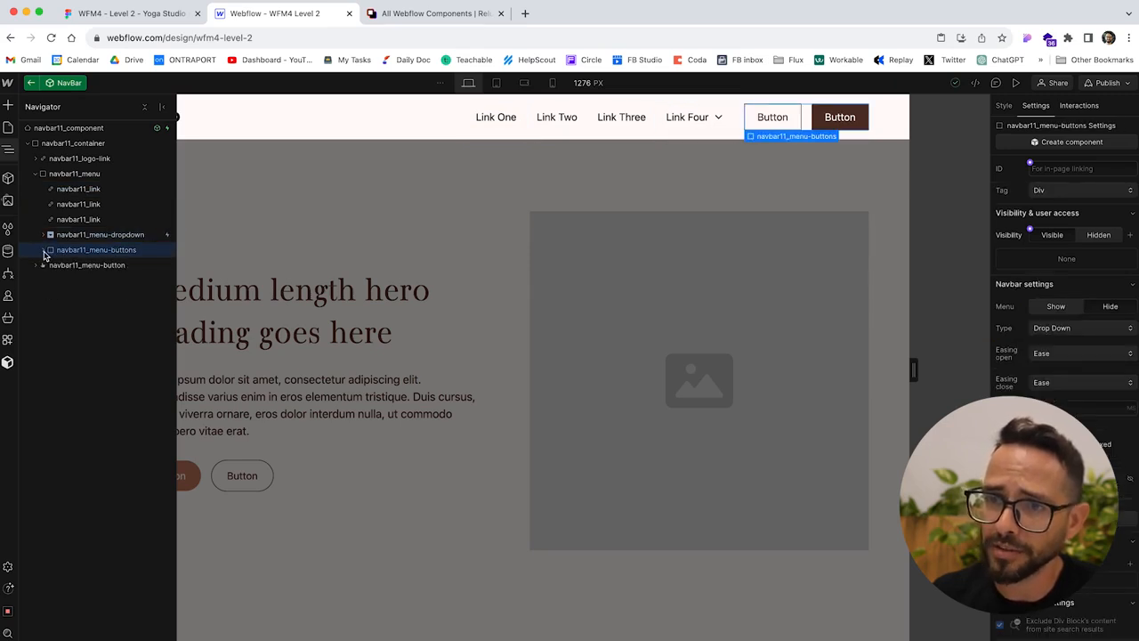
pyautogui.click(705, 121)
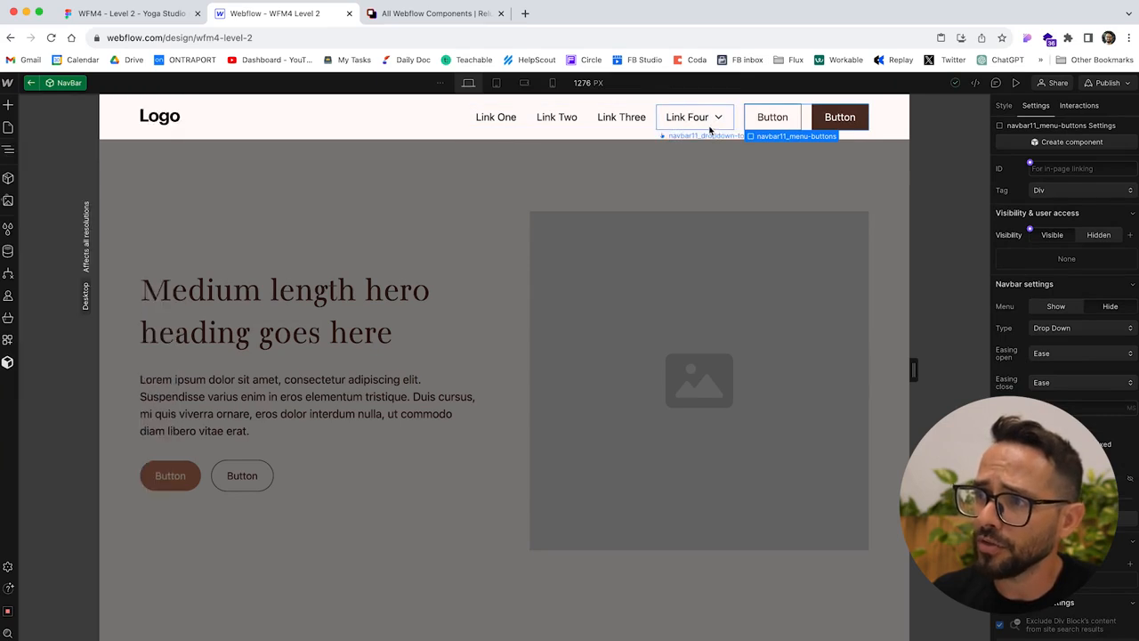
pyautogui.click(9, 153)
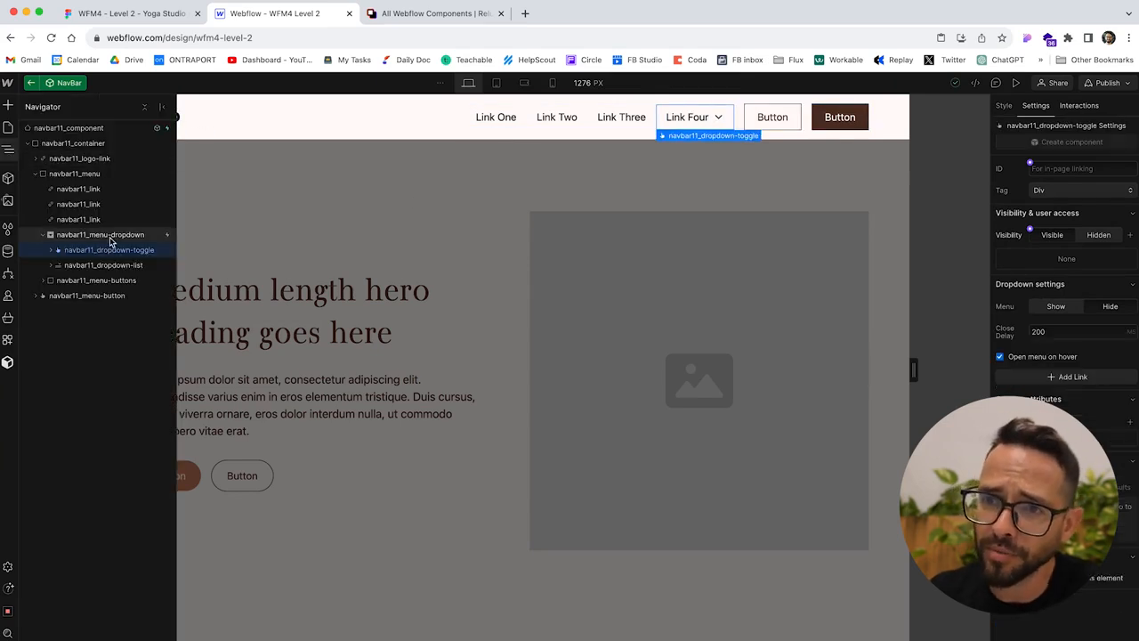
pyautogui.click(100, 235)
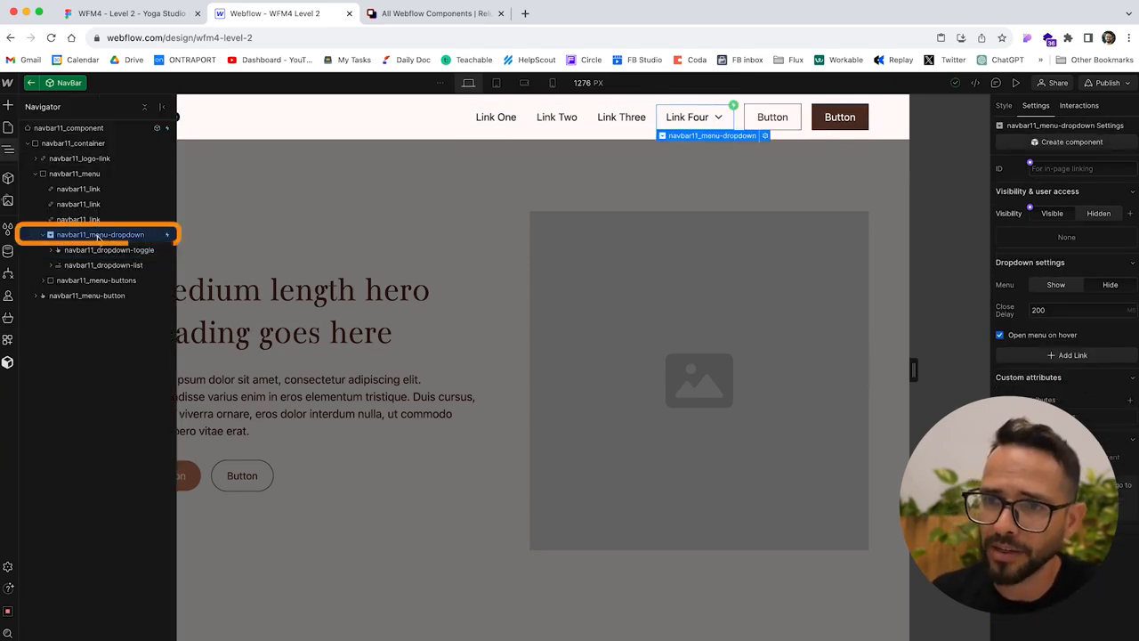
pyautogui.press('Delete')
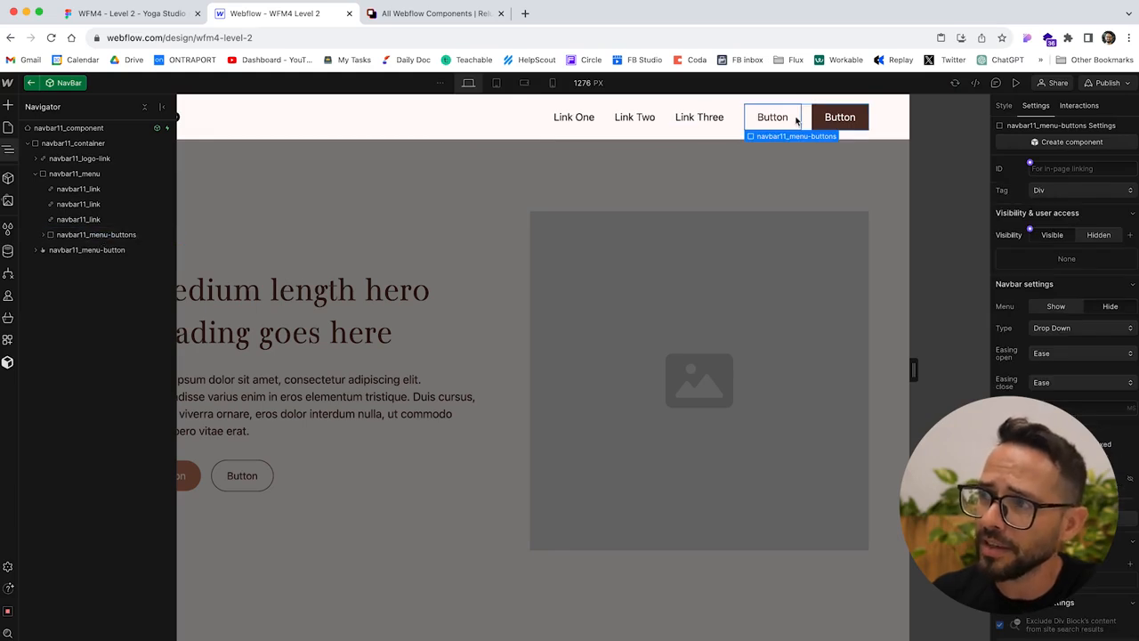
# - Check the navbar in Figma, then delete navbar11_menu-buttons from the NavBar component in Webflow
pyautogui.click(158, 17)
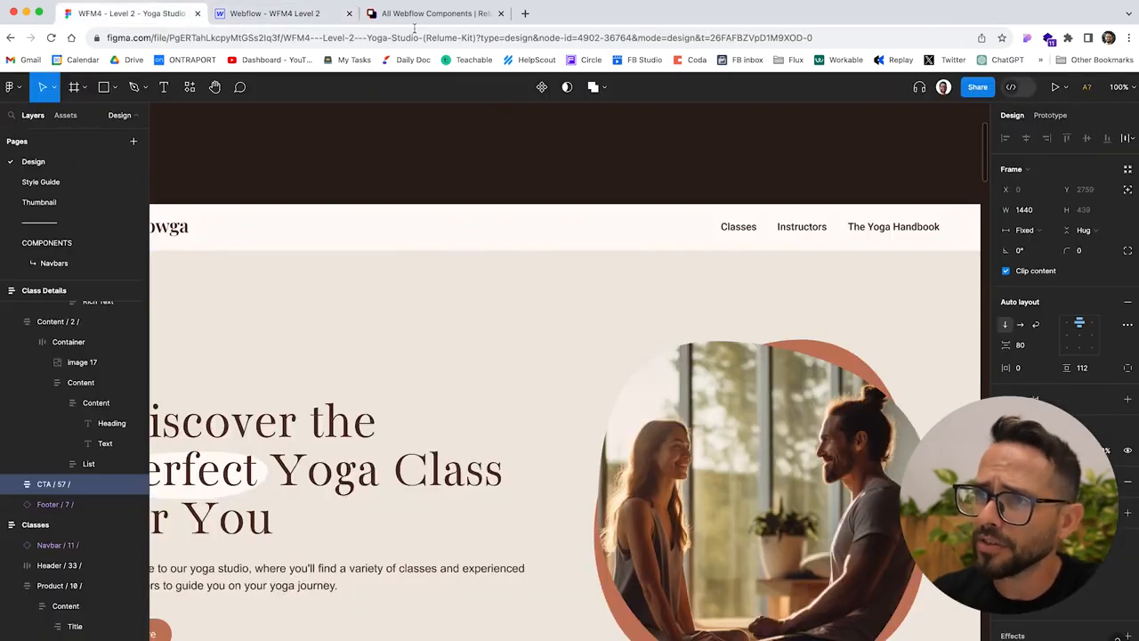
pyautogui.click(300, 15)
pyautogui.moveTo(94, 237)
pyautogui.mouseDown()
pyautogui.moveTo(60, 237)
pyautogui.moveTo(86, 237)
pyautogui.mouseUp()
pyautogui.press('Delete')
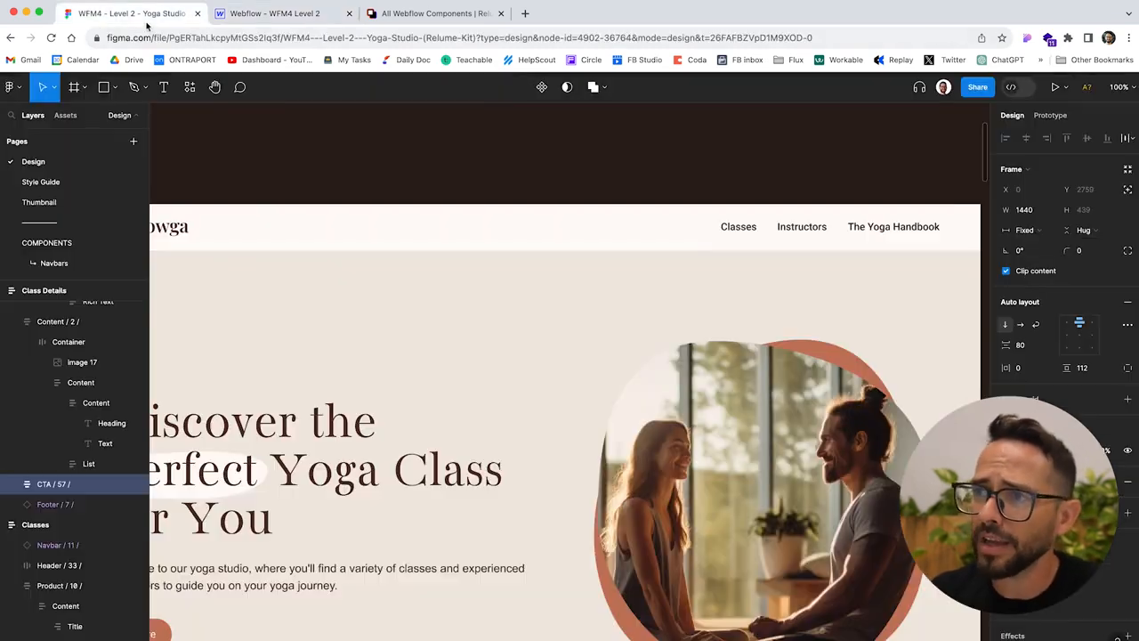
# - Switch to Figma, examine the Navbar / 11 / layers, and select the text of the Classes link
pyautogui.click(145, 19)
pyautogui.click(739, 227)
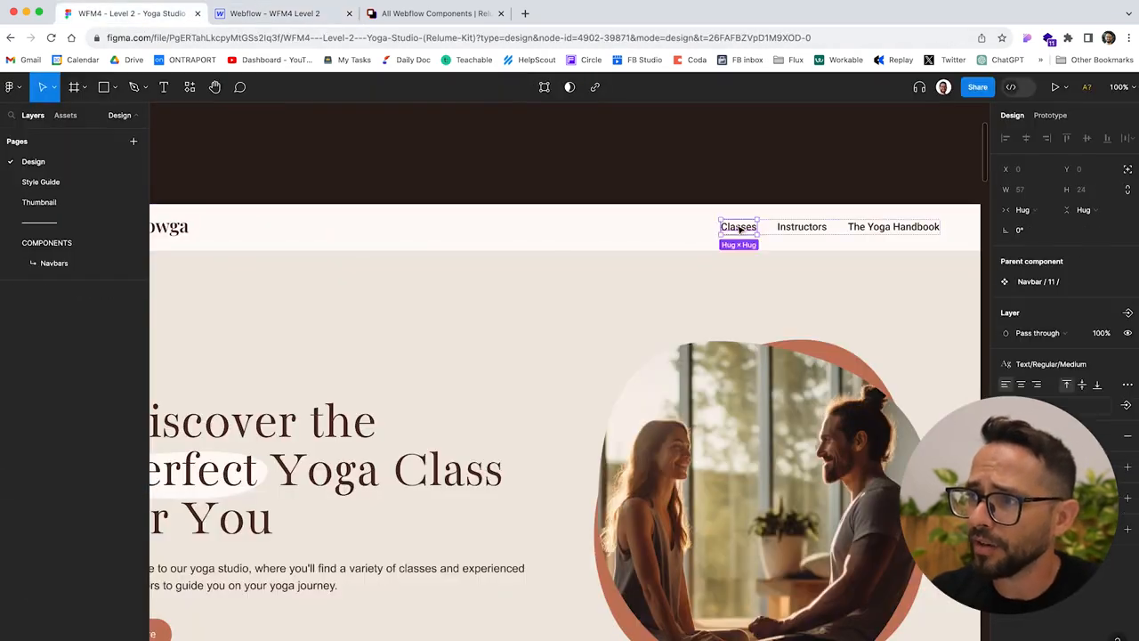
pyautogui.click(700, 233)
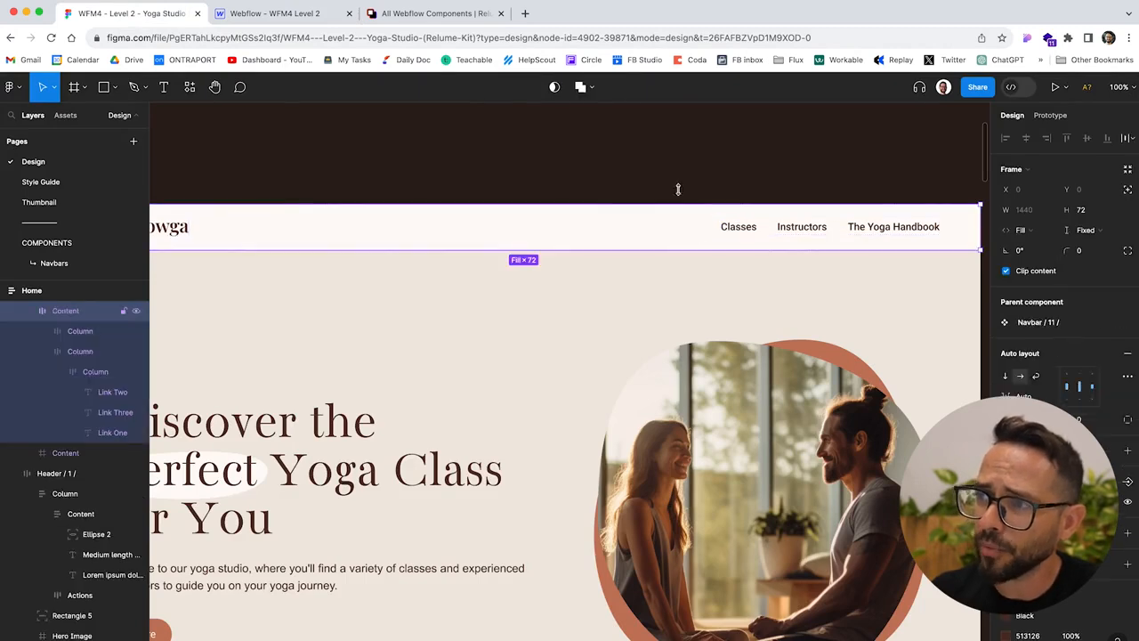
pyautogui.click(678, 188)
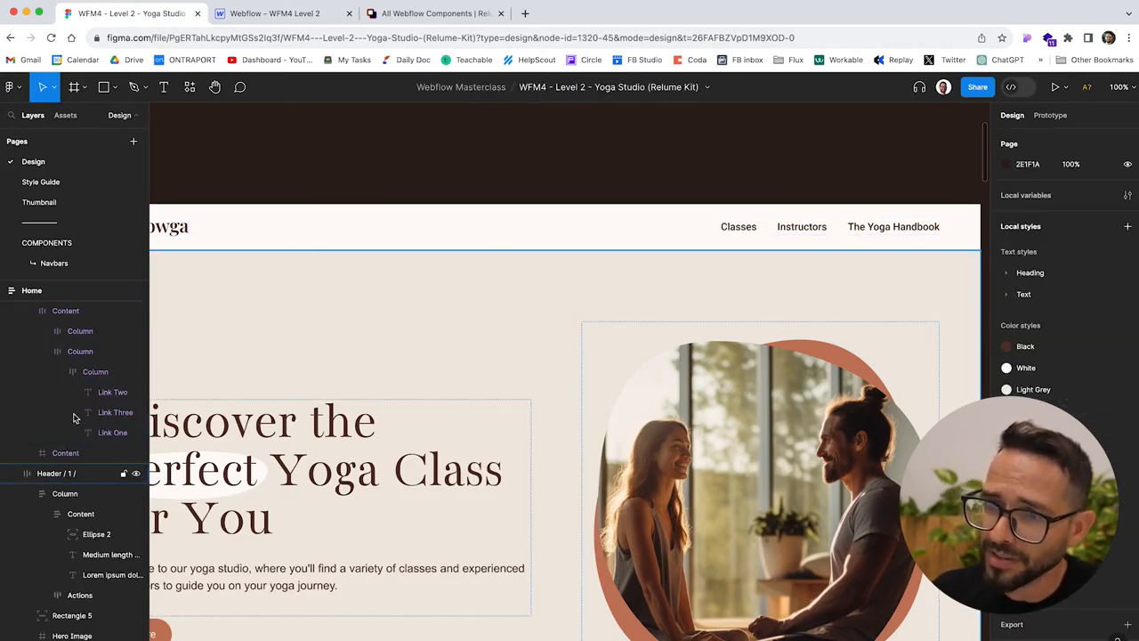
pyautogui.click(663, 227)
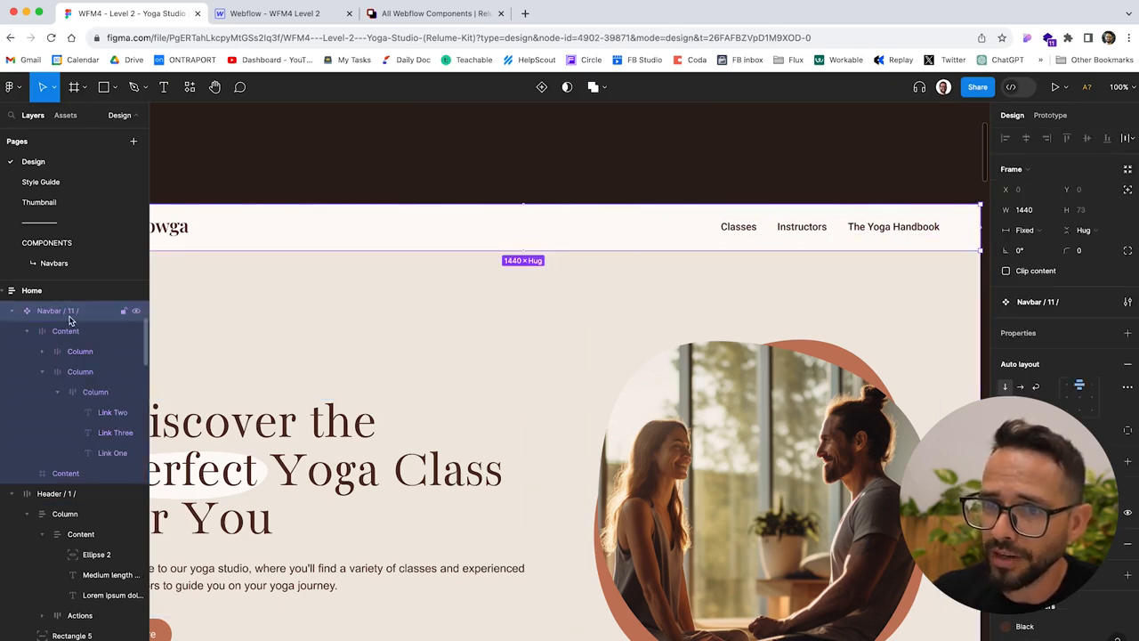
pyautogui.doubleClick(747, 230)
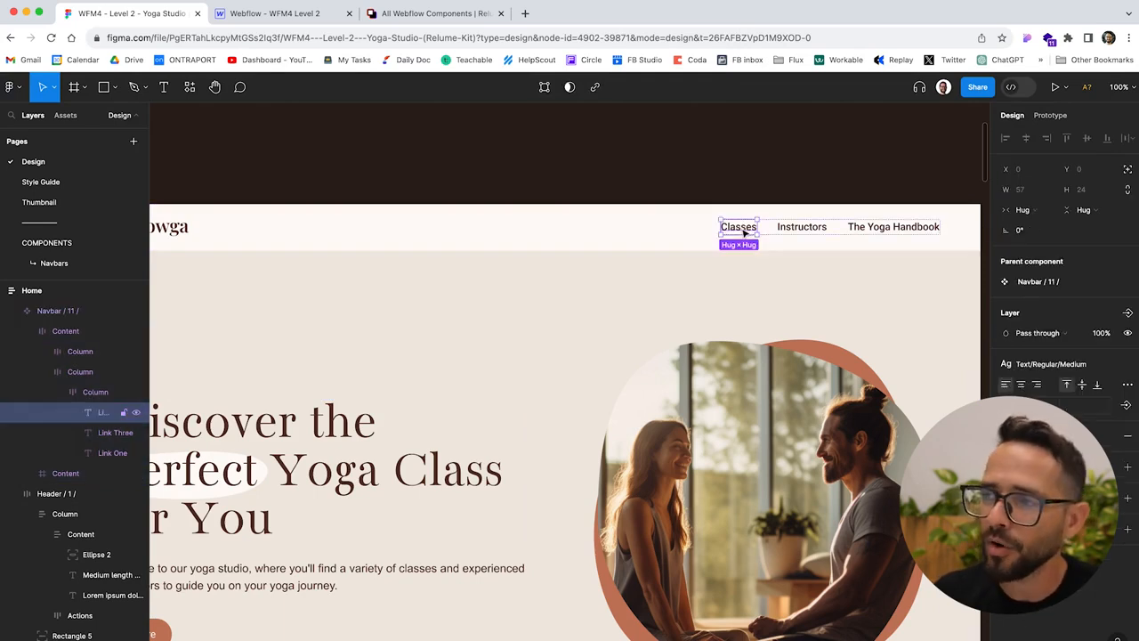
pyautogui.doubleClick(741, 228)
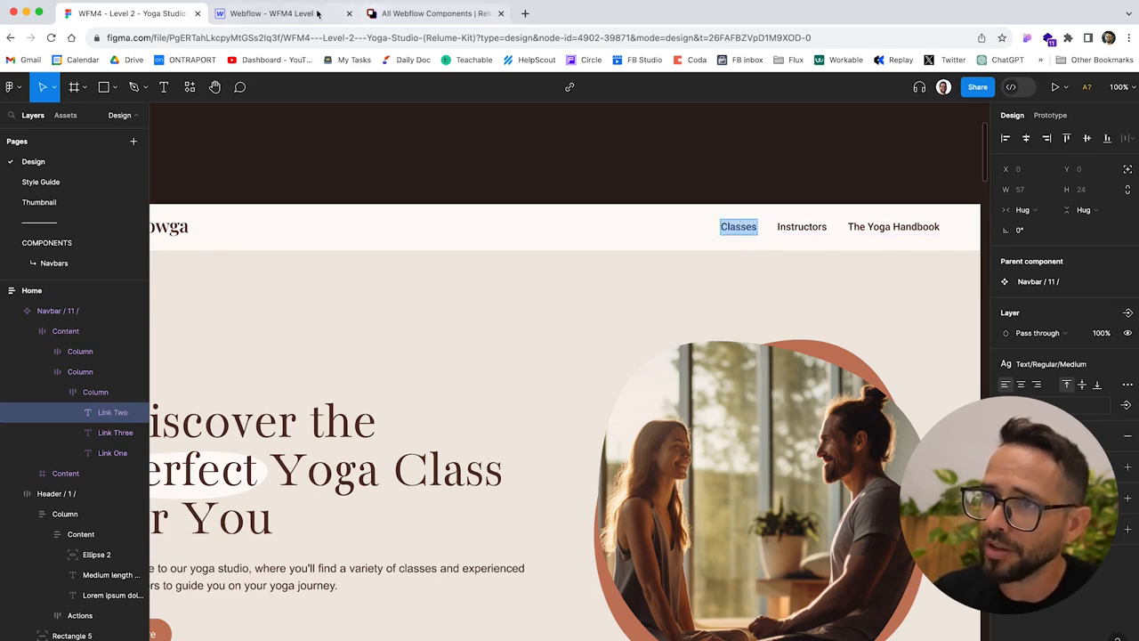
# - Switch to Webflow and change the Link One text in the NavBar component to Classes
pyautogui.click(271, 13)
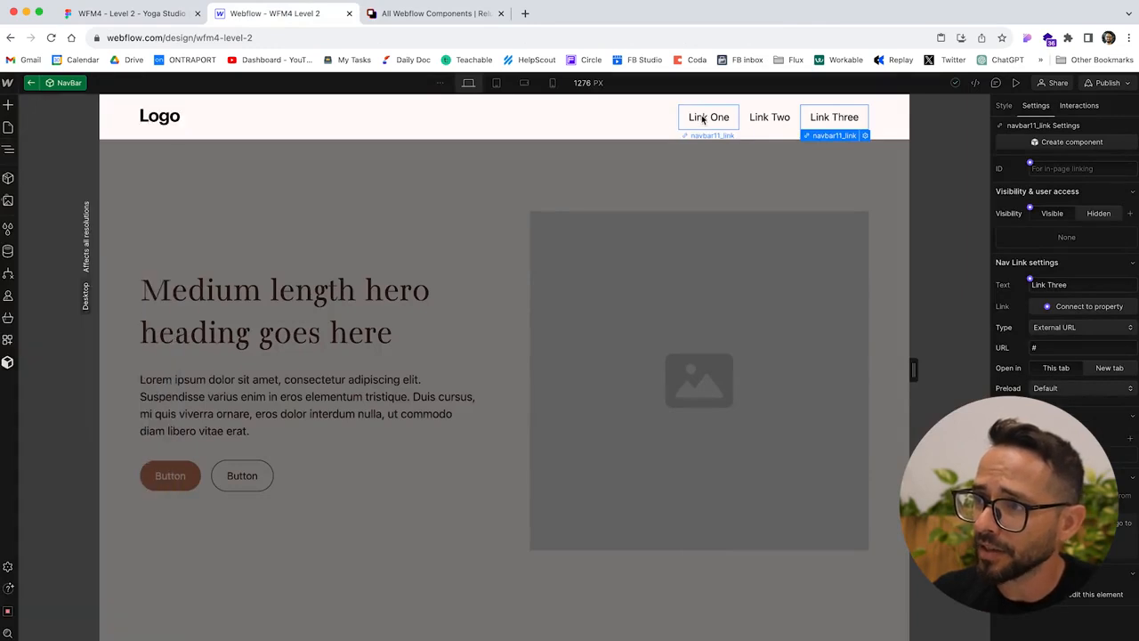
pyautogui.doubleClick(709, 117)
pyautogui.write('Classes')
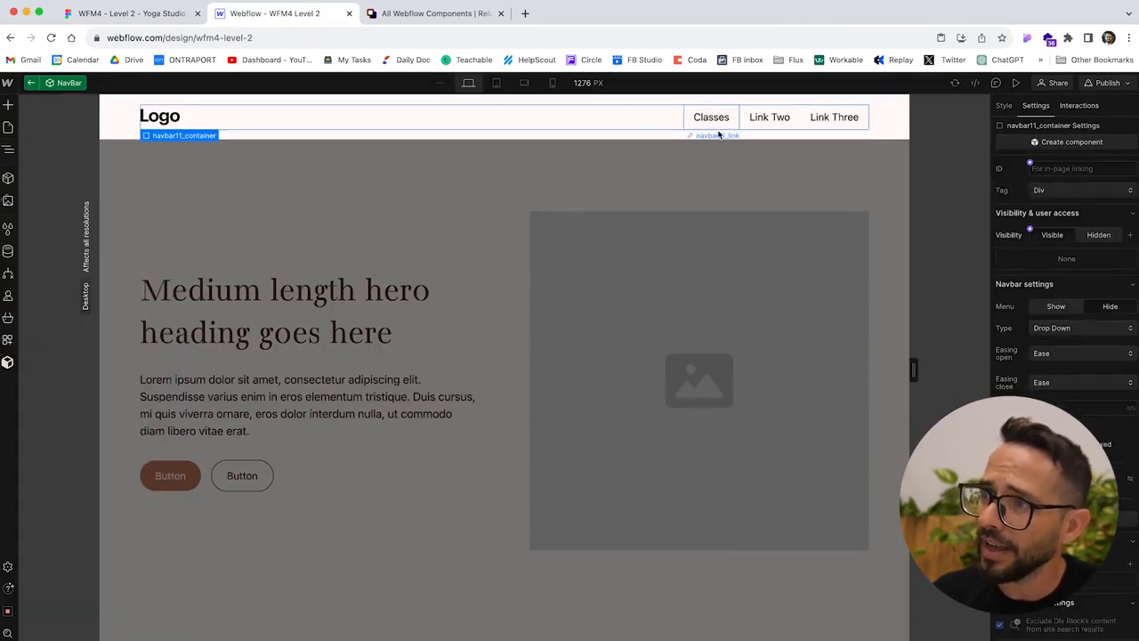
# - Link the Classes nav link in the NavBar component to the Classes page instead of an external URL
pyautogui.click(720, 116)
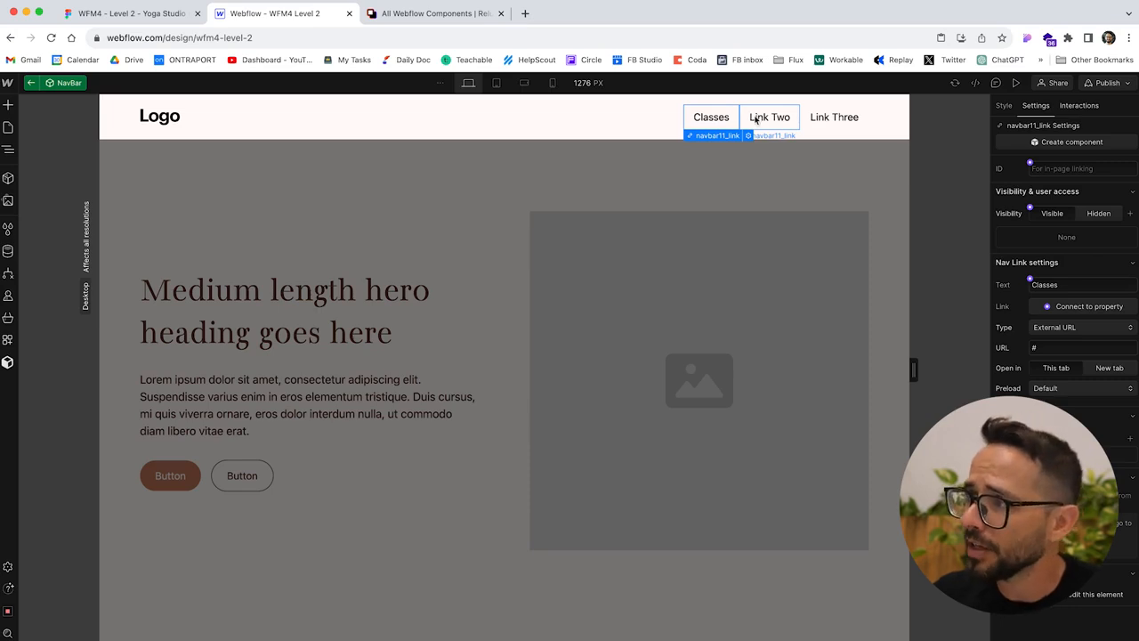
pyautogui.click(1046, 328)
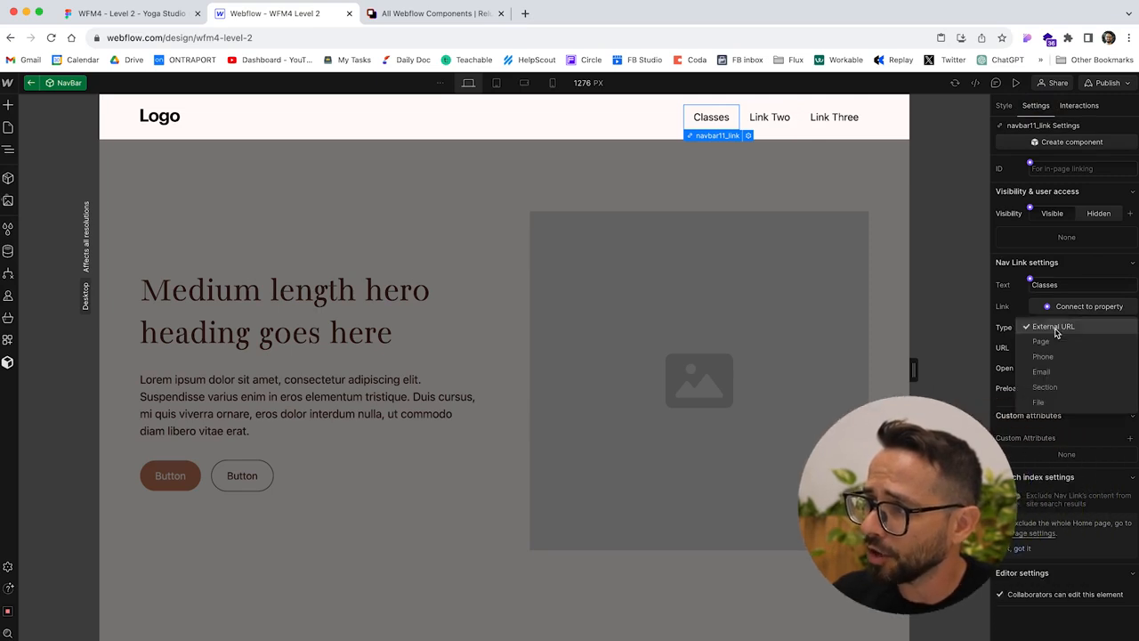
pyautogui.click(1047, 343)
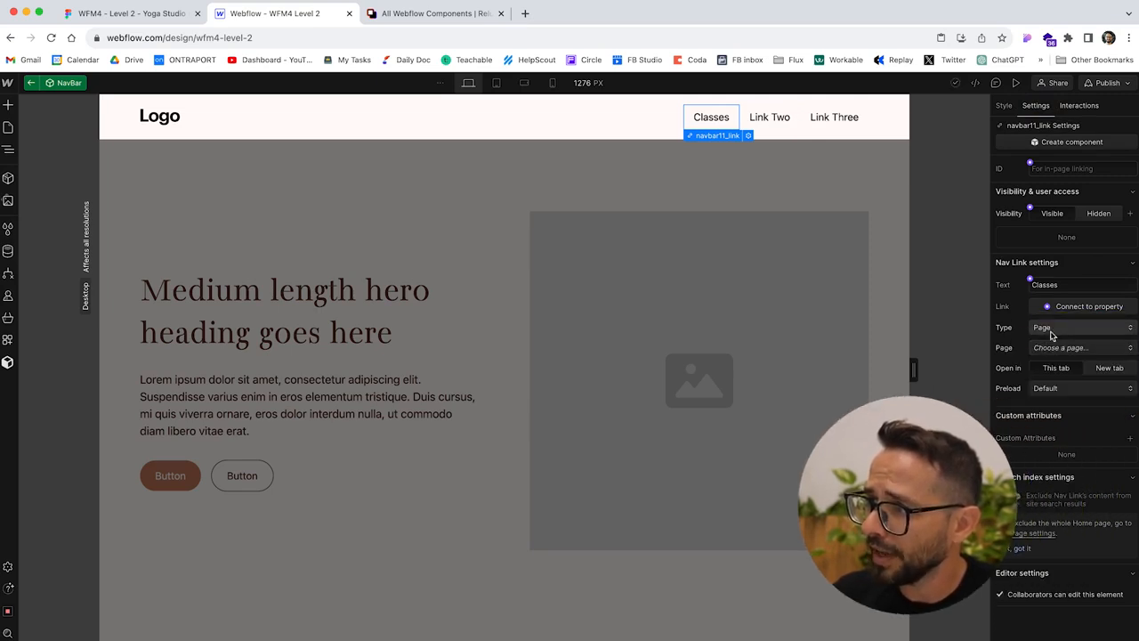
pyautogui.click(1064, 349)
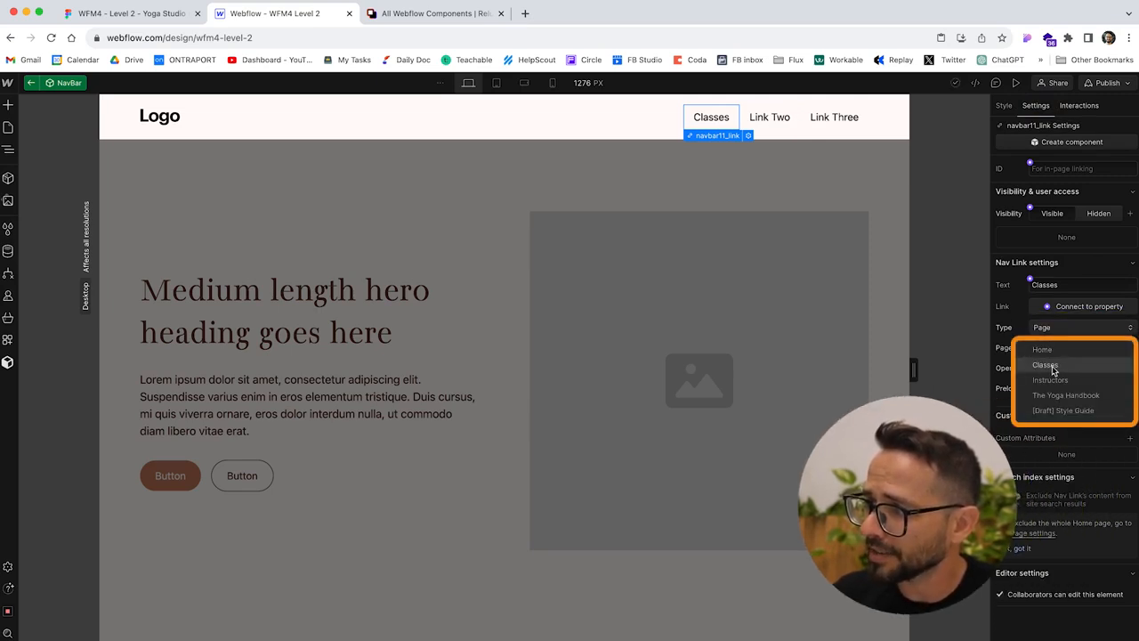
pyautogui.click(1046, 365)
# - Switch to Figma and copy the text of the Instructors link in the navbar
pyautogui.click(114, 16)
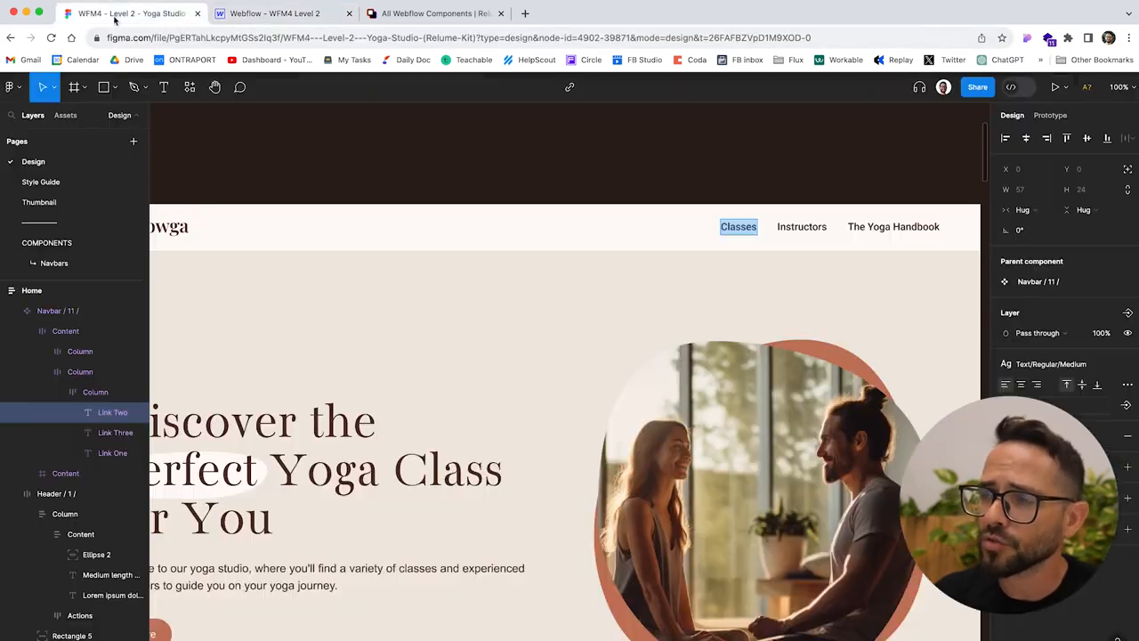
pyautogui.click(801, 227)
pyautogui.doubleClick(801, 227)
pyautogui.press('cmd+c')
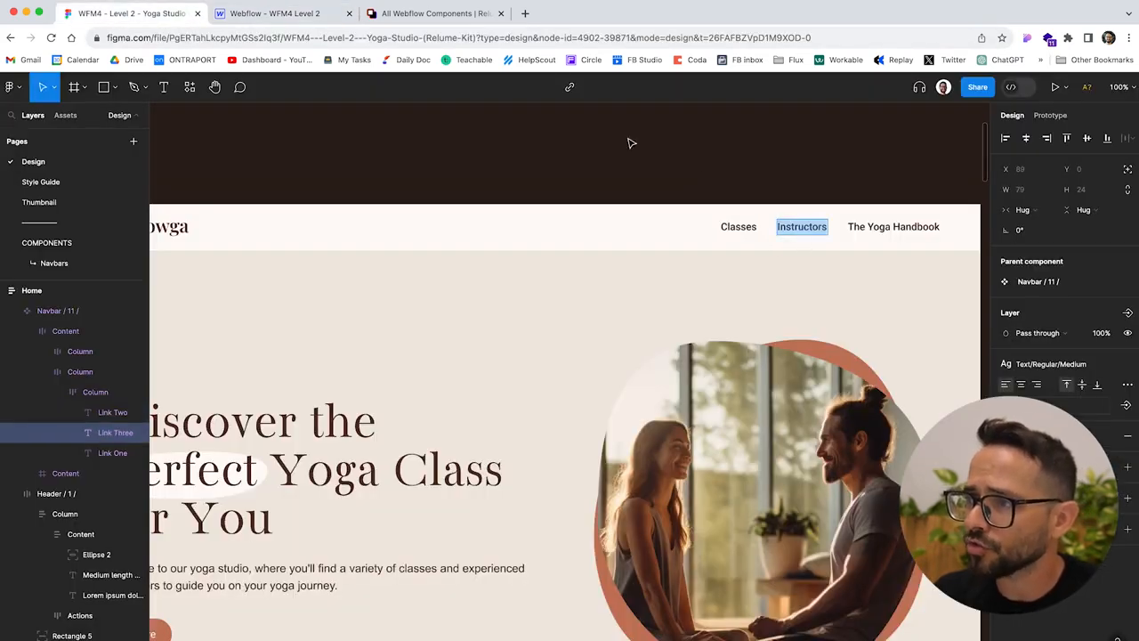
# - Switch to Webflow and replace the Link Two text in the NavBar component with Instructors
pyautogui.click(267, 13)
pyautogui.click(755, 117)
pyautogui.doubleClick(767, 119)
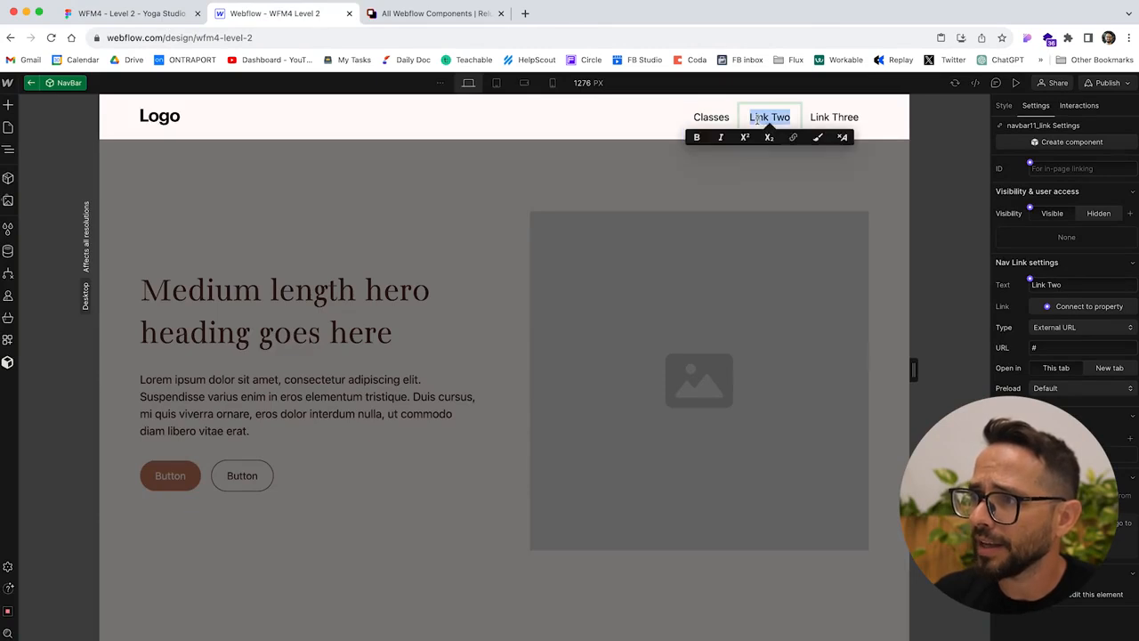
pyautogui.press('cmd+v')
pyautogui.press('Escape')
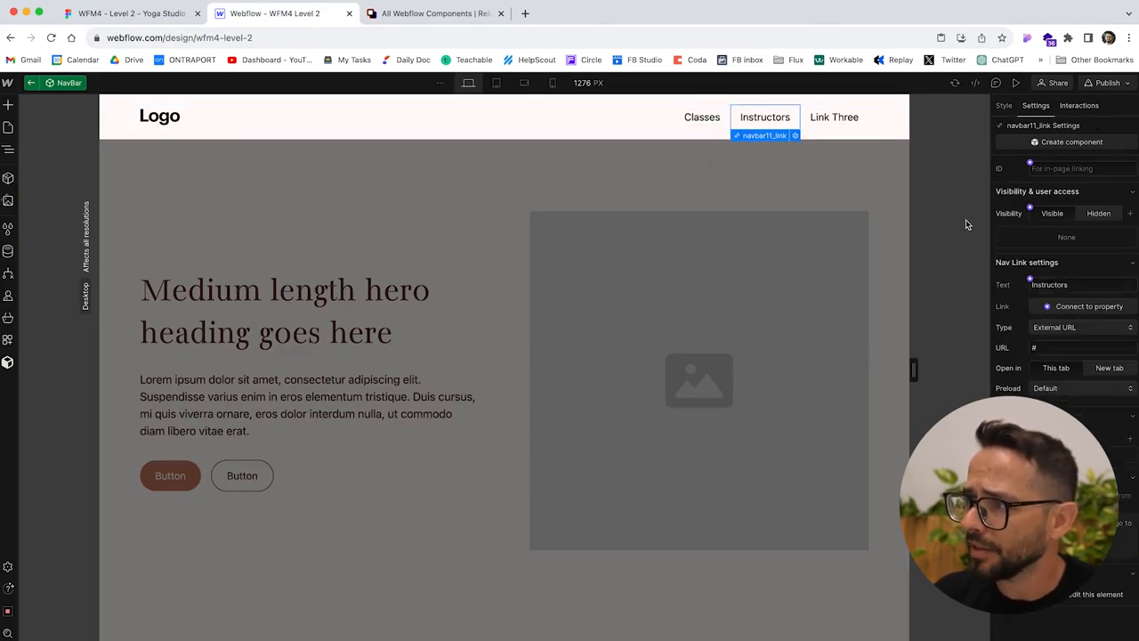
# - Set the Instructors nav link's type to Page and choose the Instructors page as its target
pyautogui.click(1056, 326)
pyautogui.click(1065, 358)
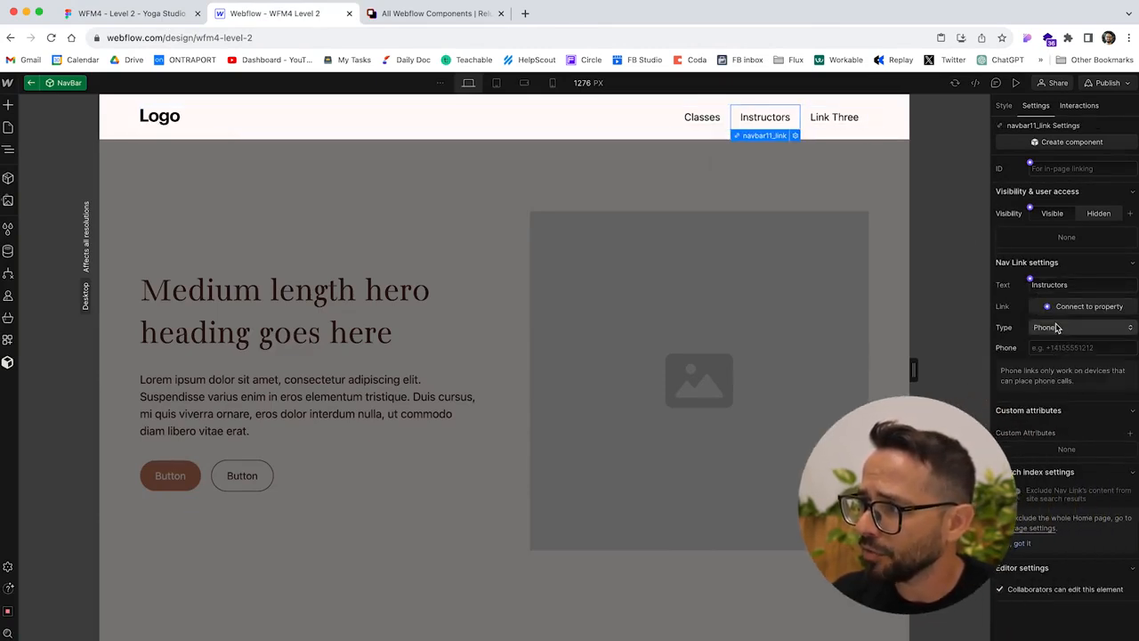
pyautogui.click(1059, 332)
pyautogui.click(1062, 314)
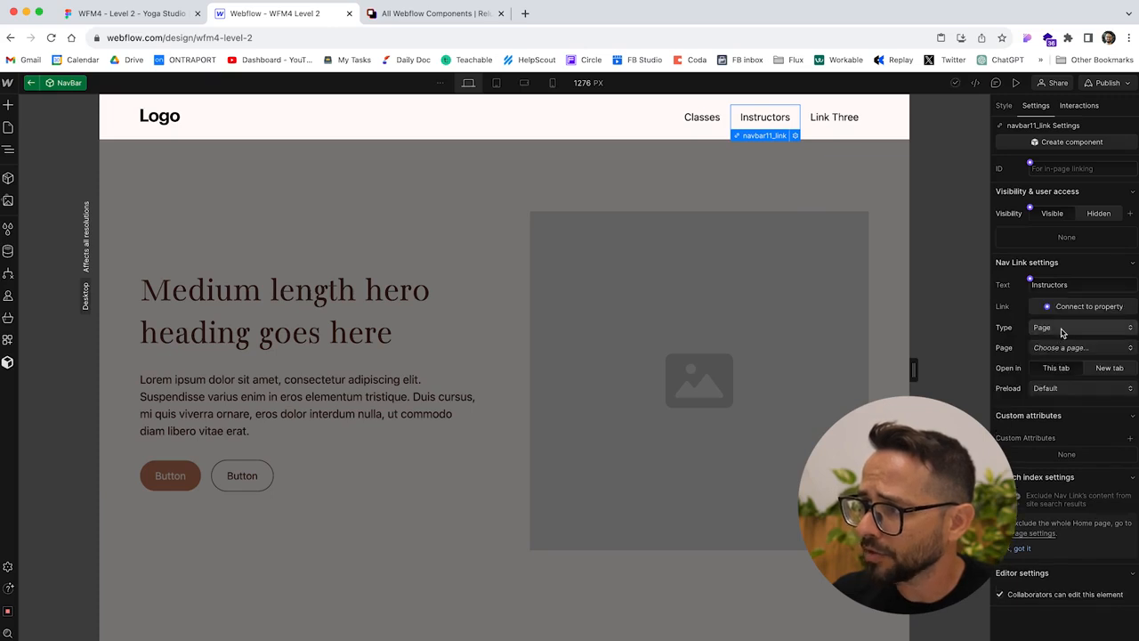
pyautogui.click(1061, 347)
pyautogui.click(1058, 381)
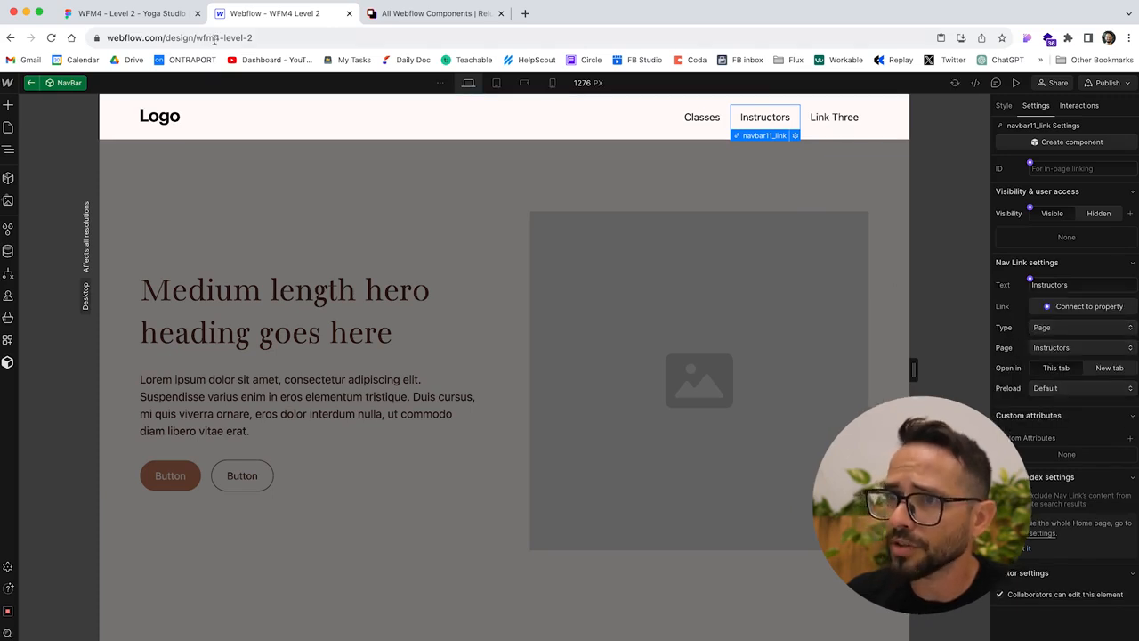
# - Switch to Figma and copy the text of The Yoga Handbook link in the navbar
pyautogui.hotkey('ctrl', 'shift', 'Tab')
pyautogui.doubleClick(884, 226)
pyautogui.press('super+c')
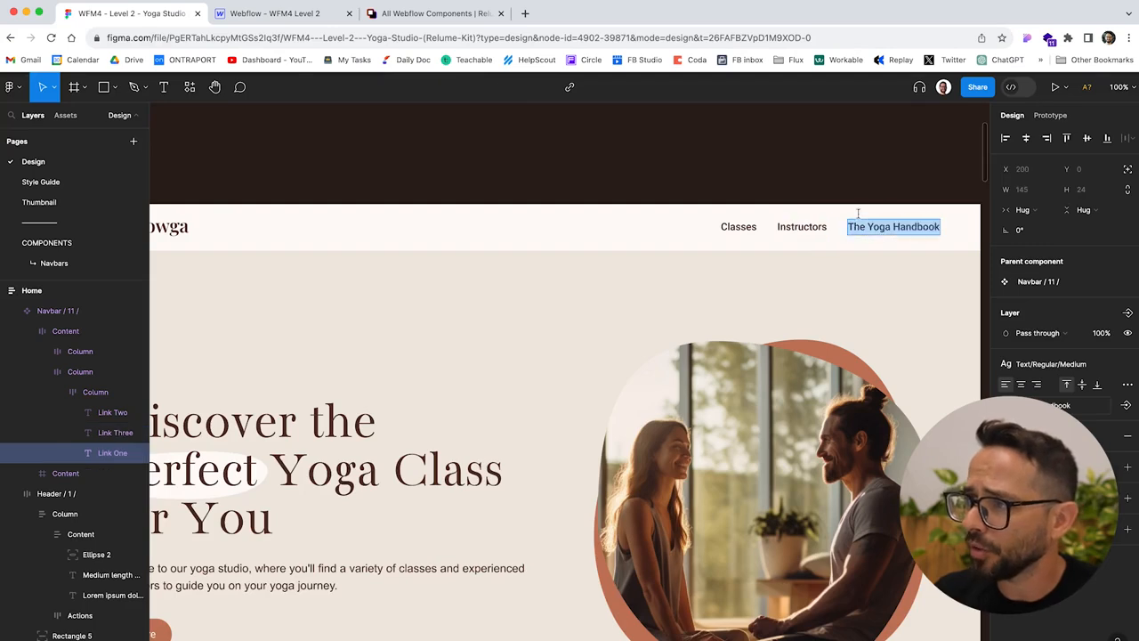
# - Switch to Webflow, replace the Link Three text with The Yoga Handbook, and keep that nav link selected
pyautogui.click(275, 14)
pyautogui.doubleClick(838, 118)
pyautogui.press('super+a')
pyautogui.press('super+v')
pyautogui.click(874, 116)
pyautogui.click(864, 122)
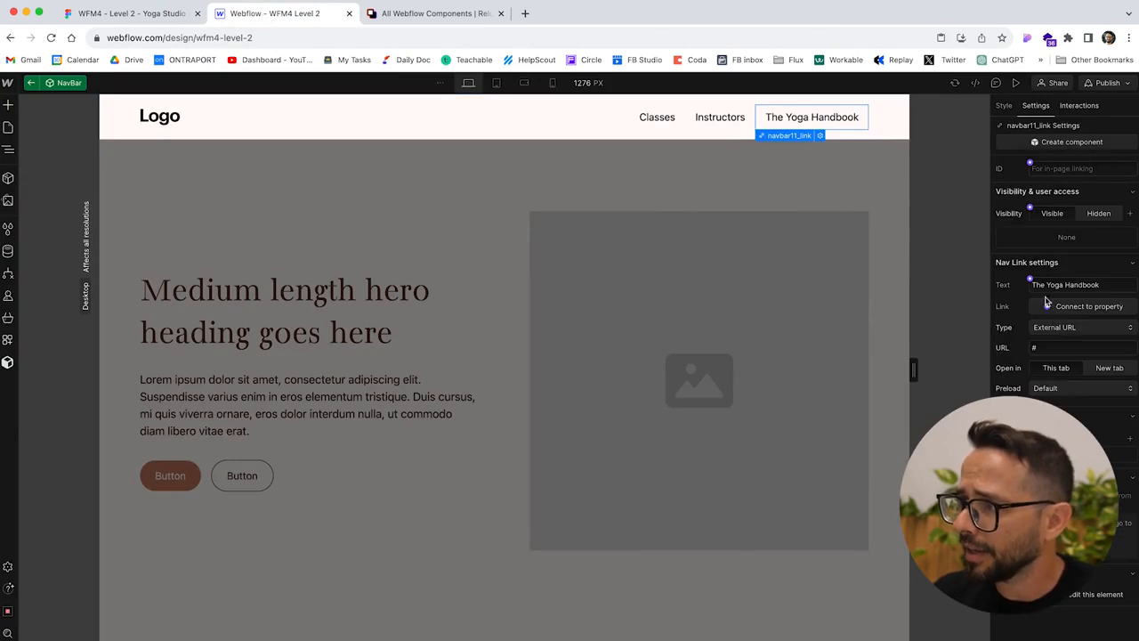
# - Link The Yoga Handbook nav link to The Yoga Handbook page and exit NavBar component editing
pyautogui.click(1053, 327)
pyautogui.click(1061, 344)
pyautogui.click(1066, 348)
pyautogui.click(1077, 407)
pyautogui.click(1070, 348)
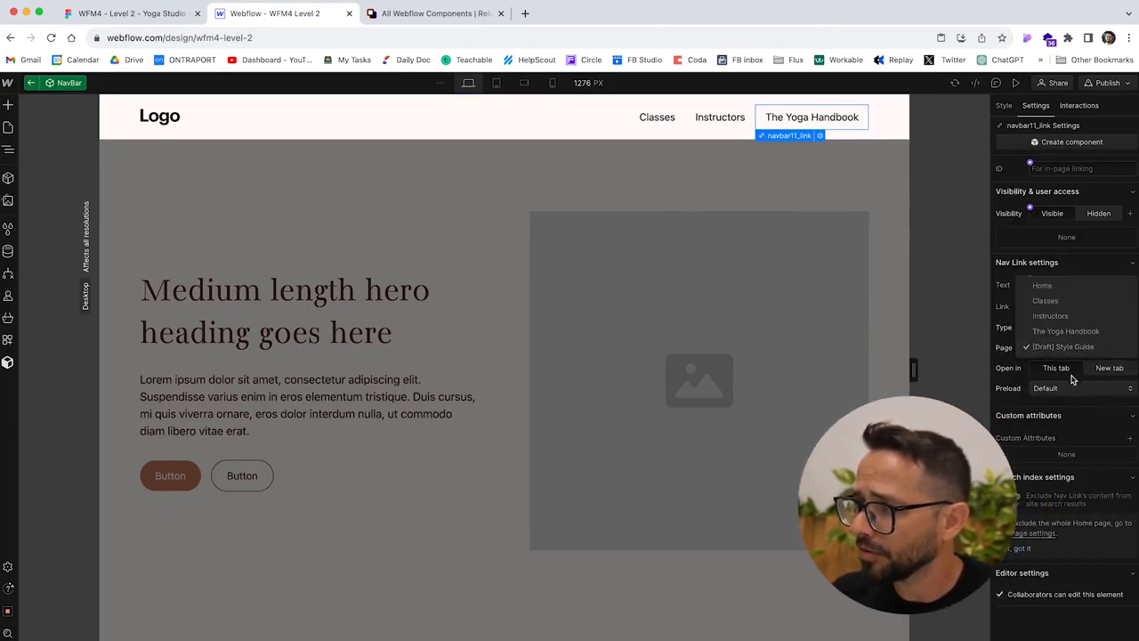
pyautogui.click(1076, 331)
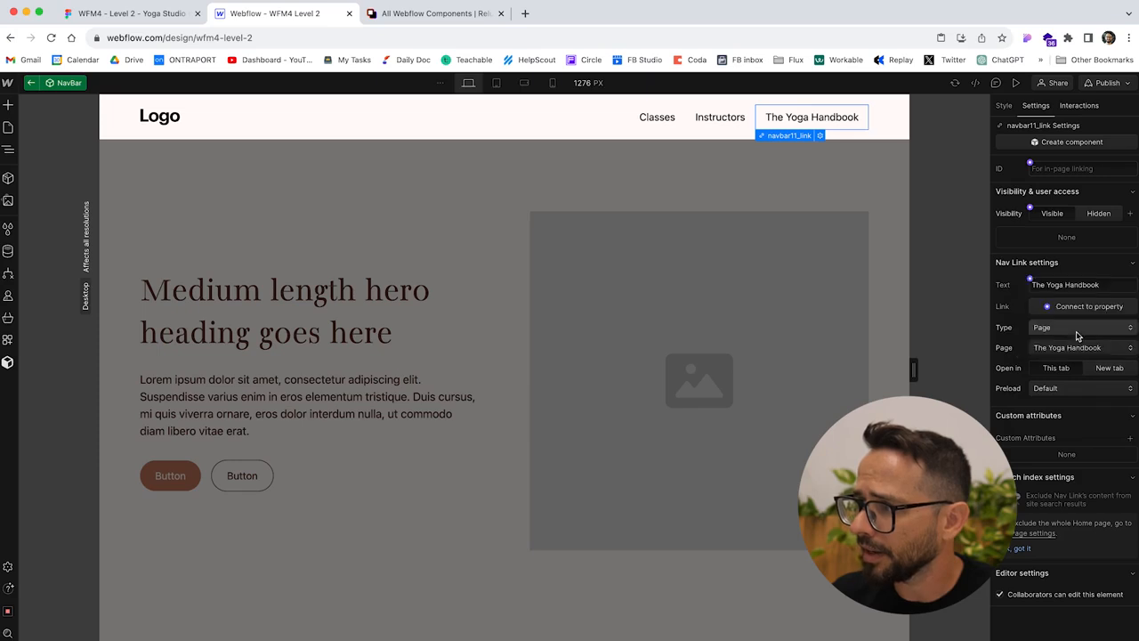
pyautogui.click(585, 165)
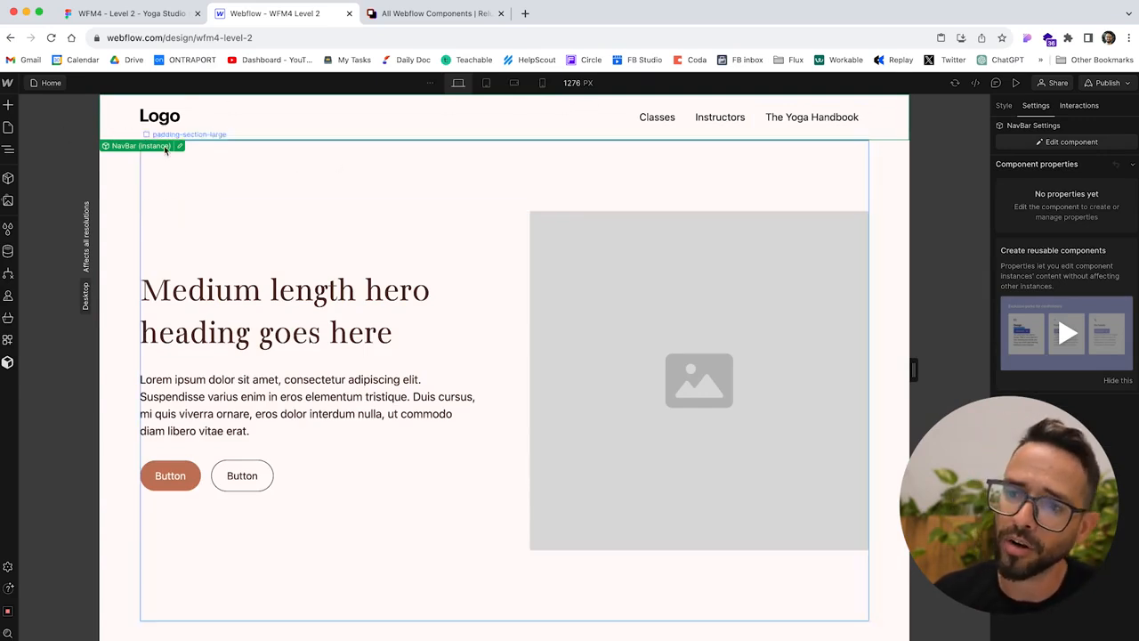
# - Check the hero section in Figma, then delete the outlined second button from the hero's button-group in Webflow
pyautogui.click(153, 13)
pyautogui.scroll(3, 463, 304)
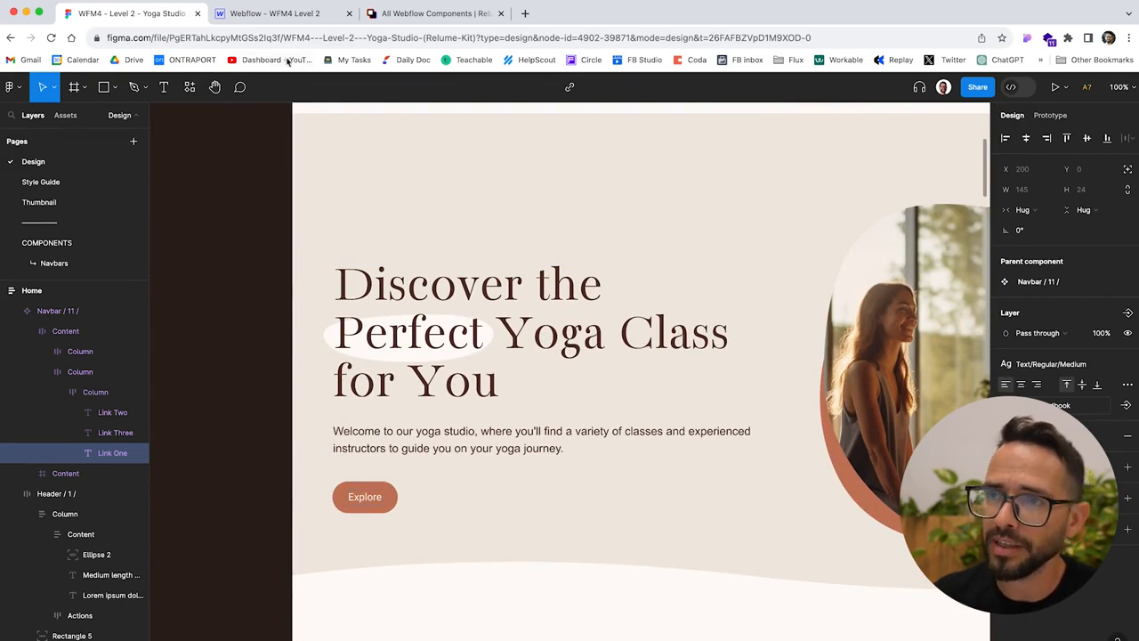
pyautogui.click(272, 14)
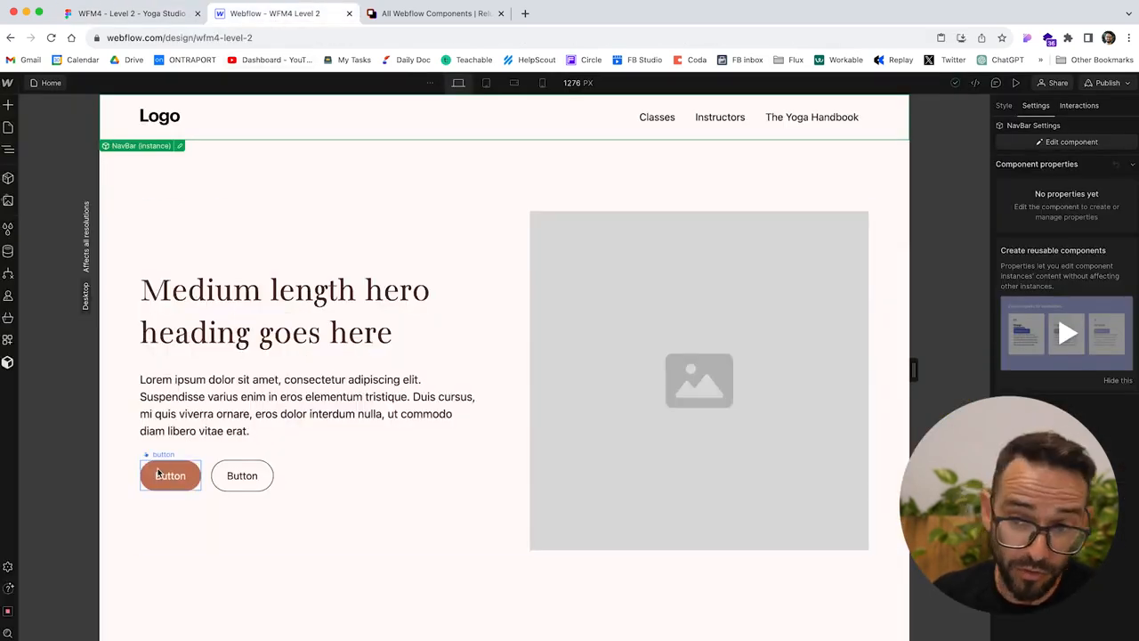
pyautogui.click(245, 474)
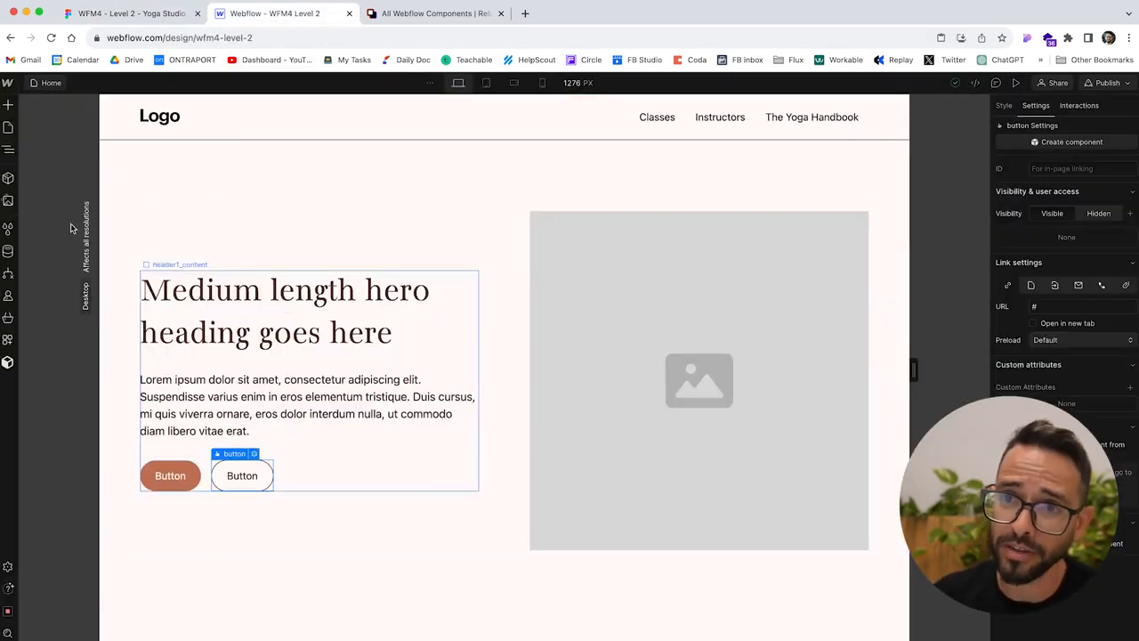
pyautogui.click(10, 153)
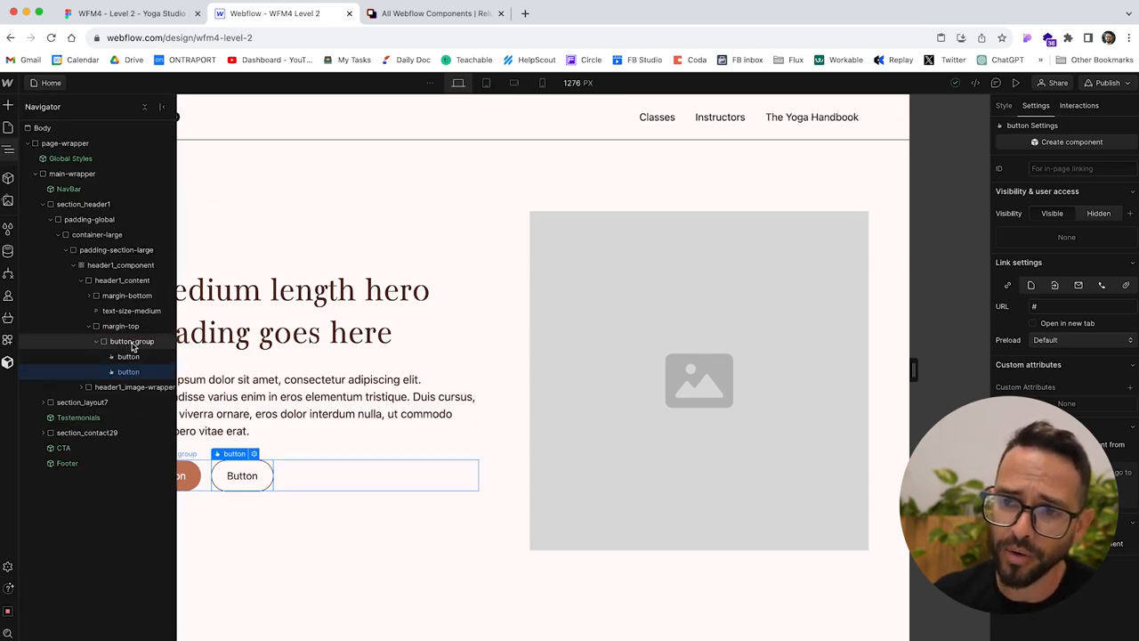
pyautogui.click(254, 484)
pyautogui.press('Delete')
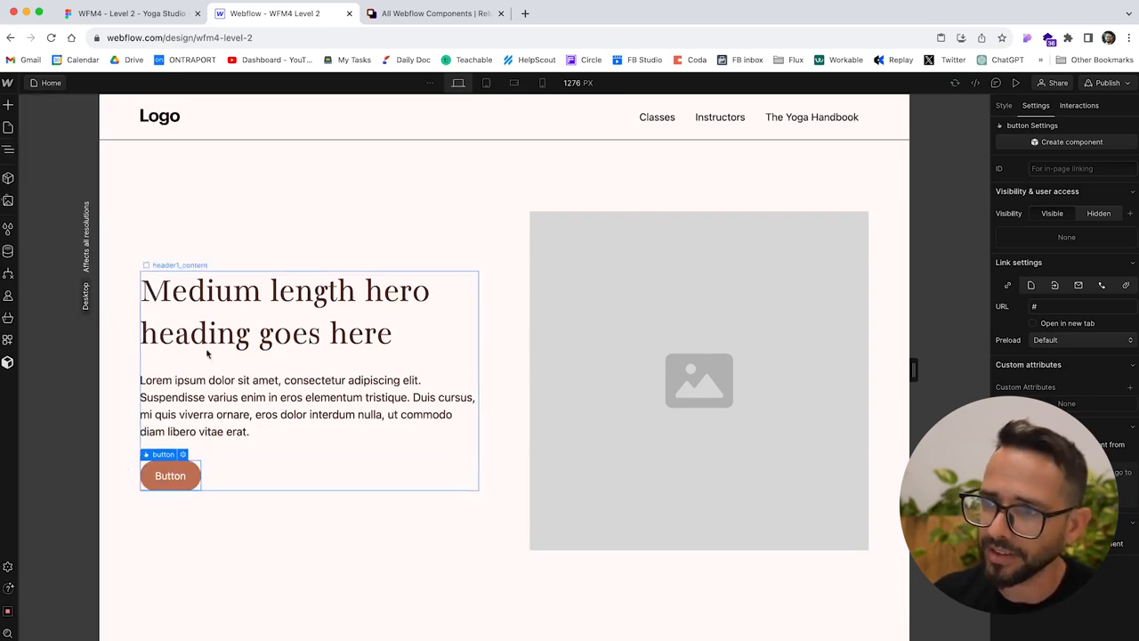
# - Switch to Figma and examine the layout of the Transform Your Life Through Yoga section for comparison with section_layout7
pyautogui.scroll(-8, 176, 302)
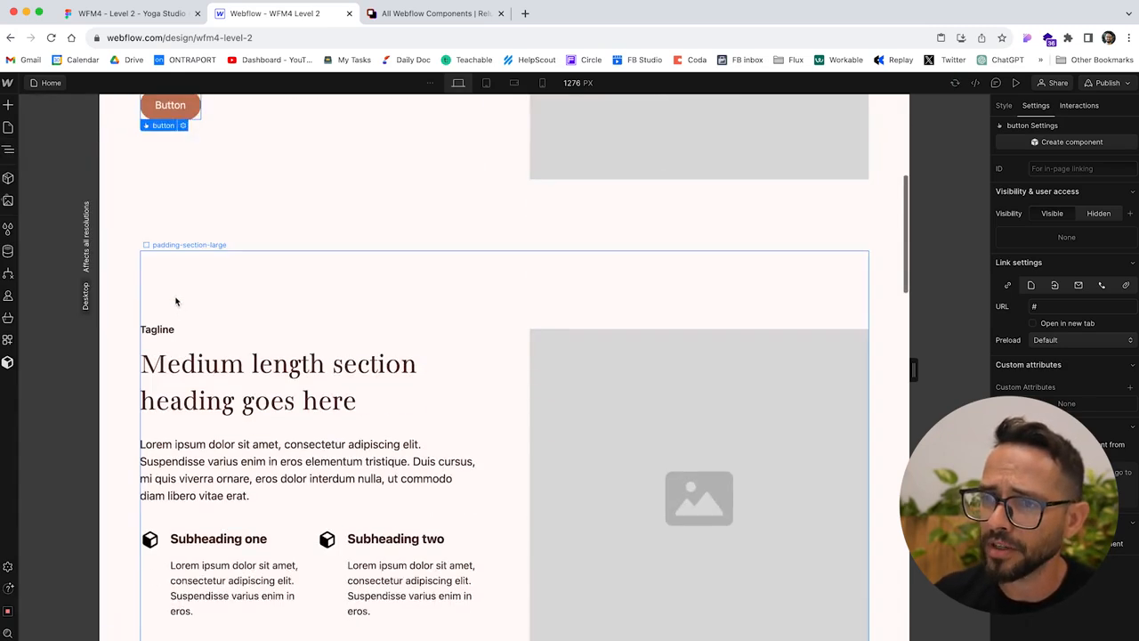
pyautogui.click(128, 13)
pyautogui.scroll(-5, 361, 300)
pyautogui.hscroll(3, 361, 307)
pyautogui.hscroll(-2, 361, 307)
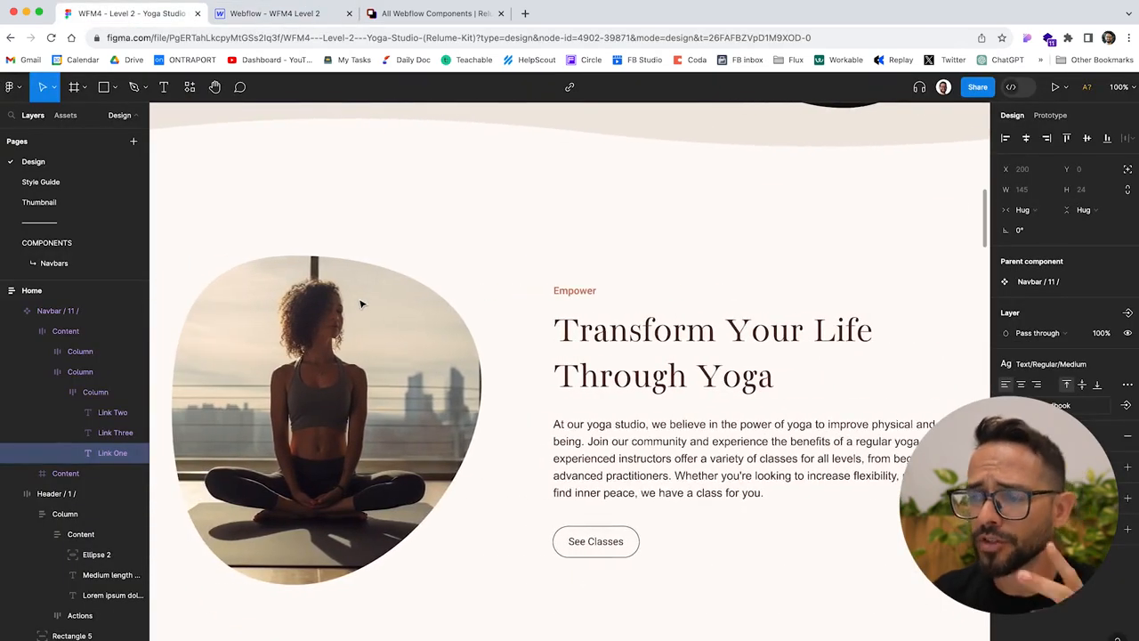
pyautogui.hscroll(-2, 361, 304)
pyautogui.scroll(-2, 361, 303)
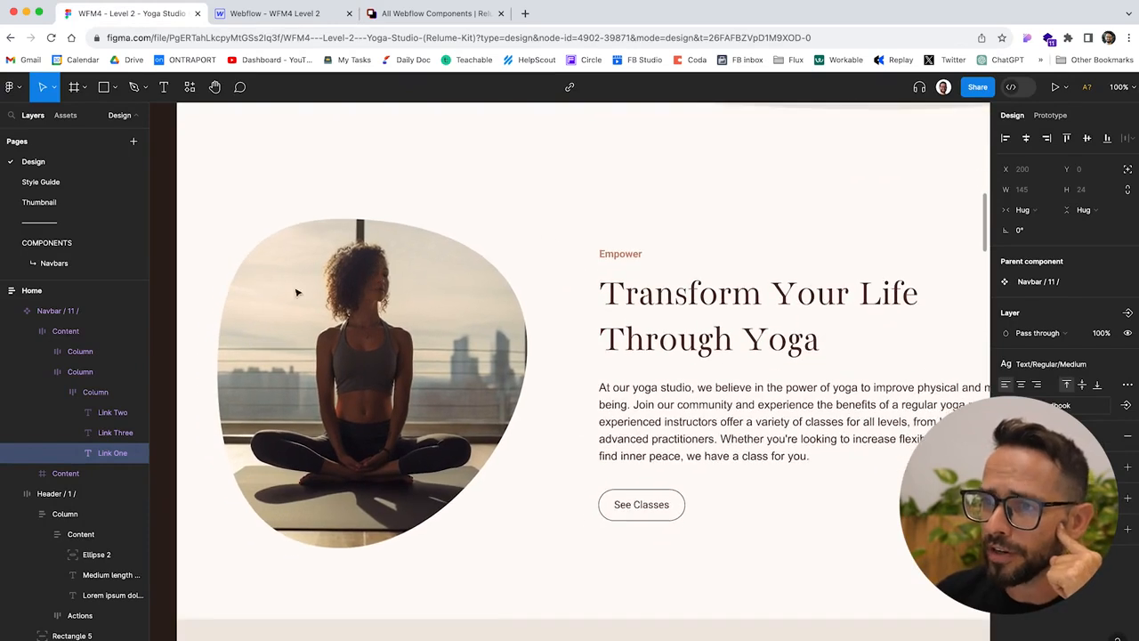
# - Switch to Webflow and move layout7_image-wrapper above layout7_content inside layout7_component
pyautogui.click(263, 13)
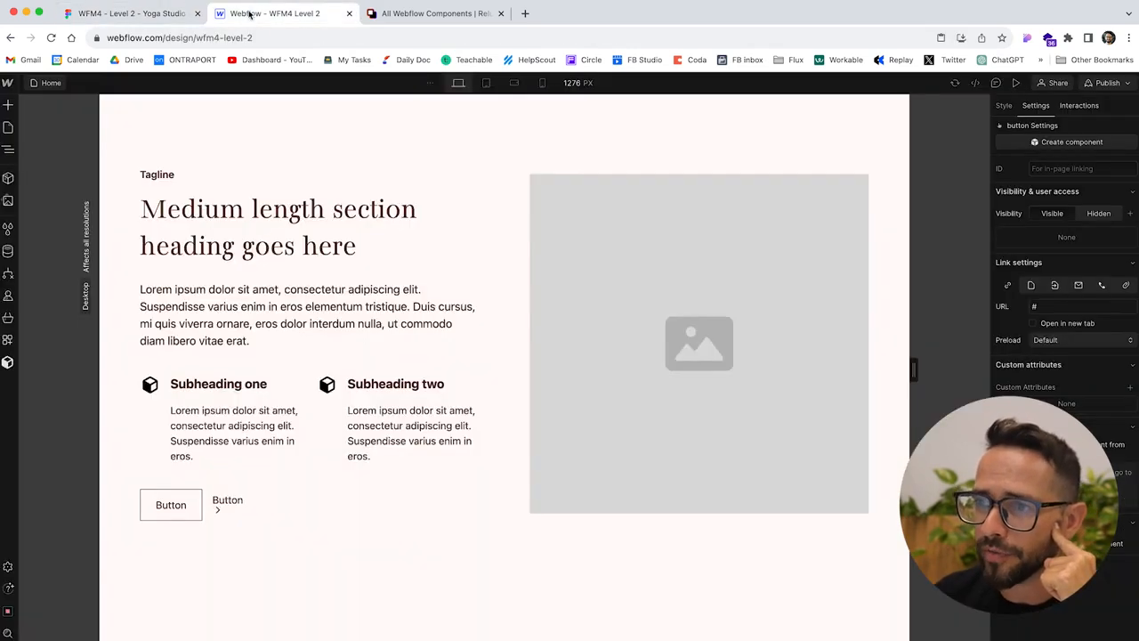
pyautogui.click(629, 291)
pyautogui.click(7, 153)
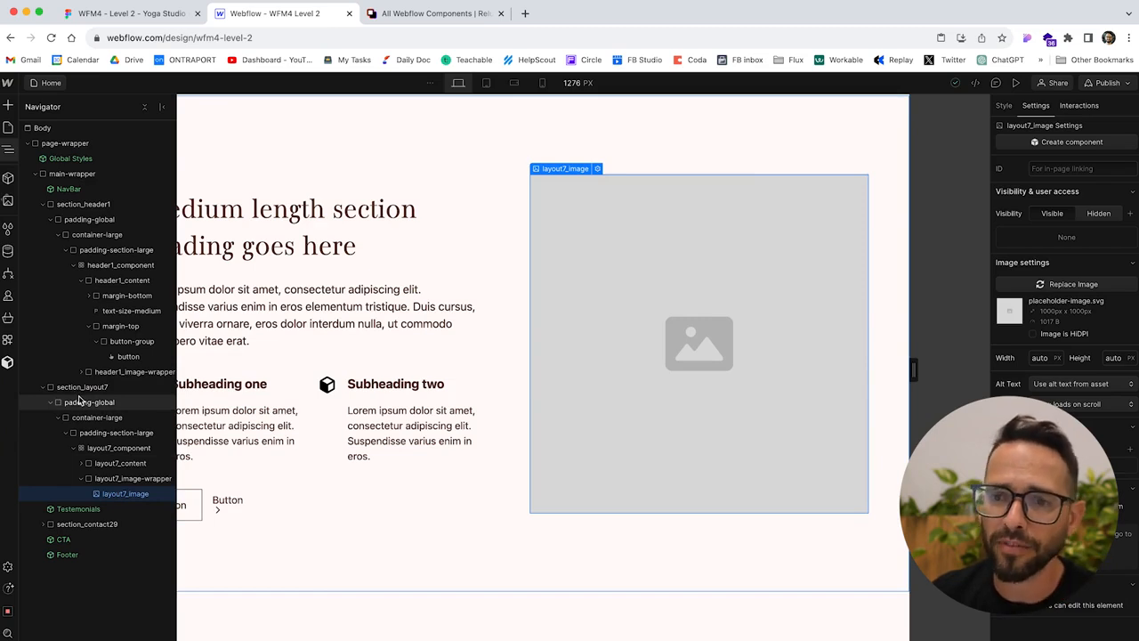
pyautogui.click(100, 449)
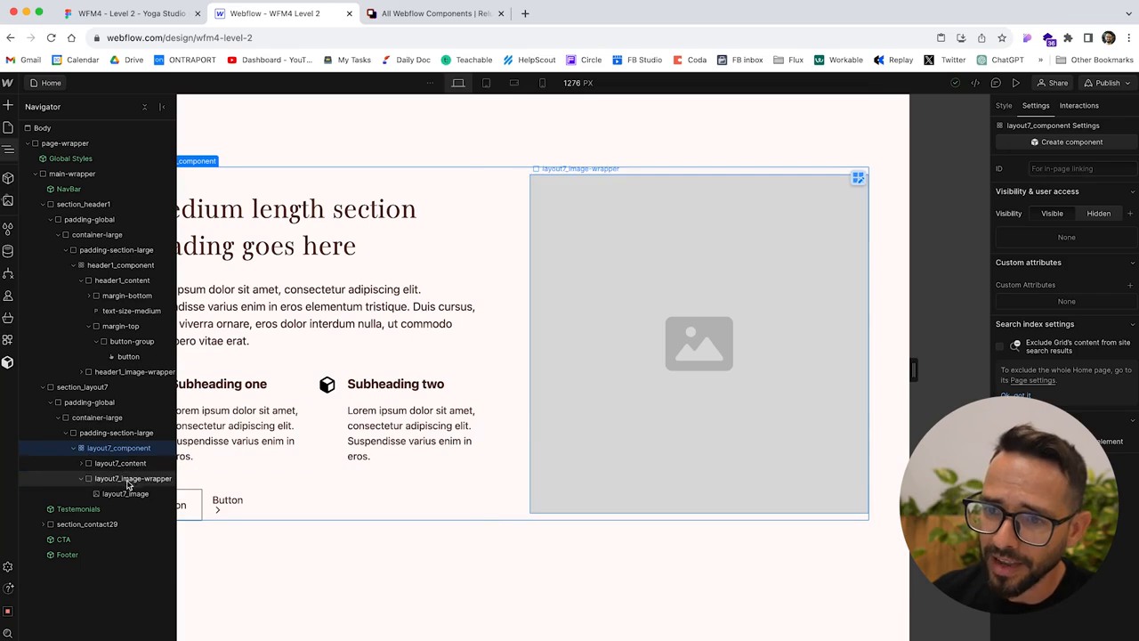
pyautogui.click(81, 478)
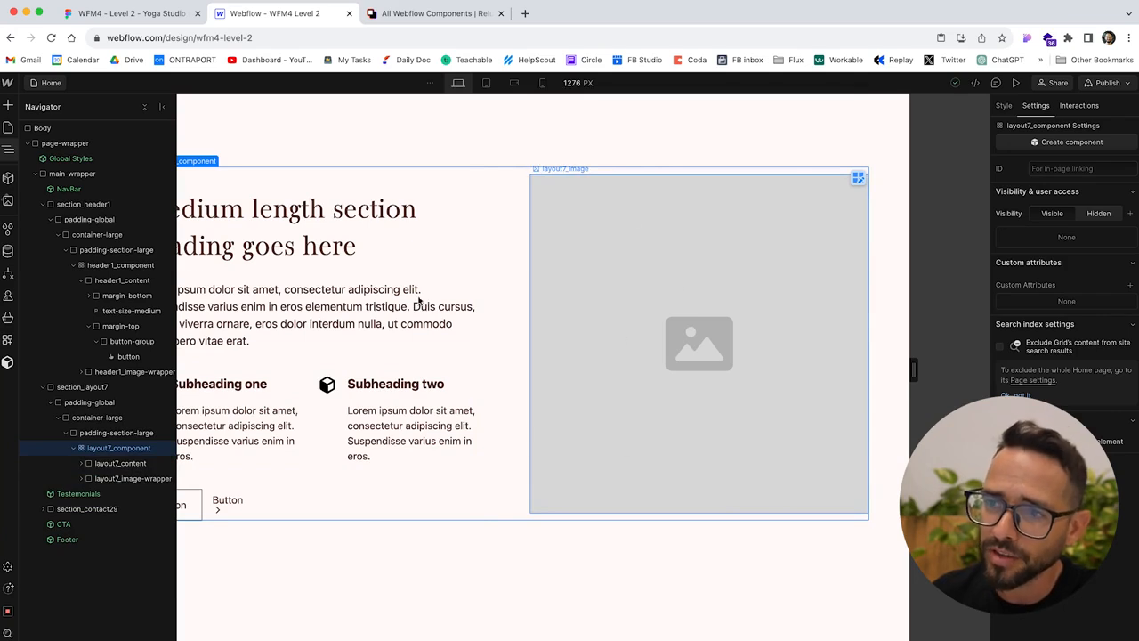
pyautogui.moveTo(105, 483); pyautogui.dragTo(107, 461)
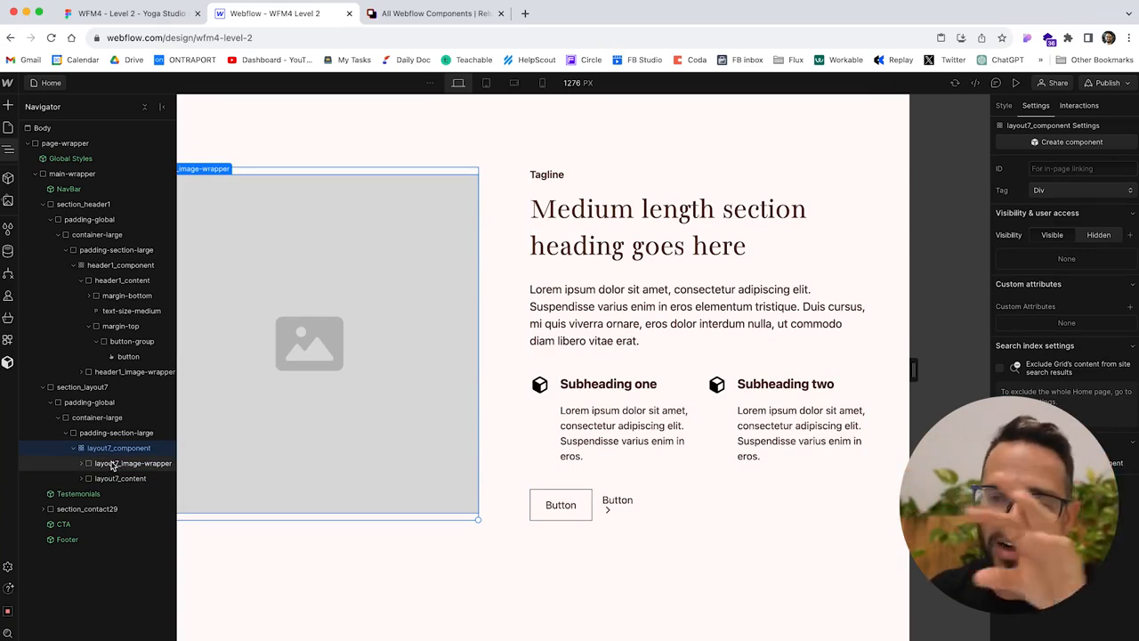
# - Inspect layout7_image-wrapper and layout7_content, reaching layout7_content again through the parents of its Heading 2
pyautogui.click(105, 463)
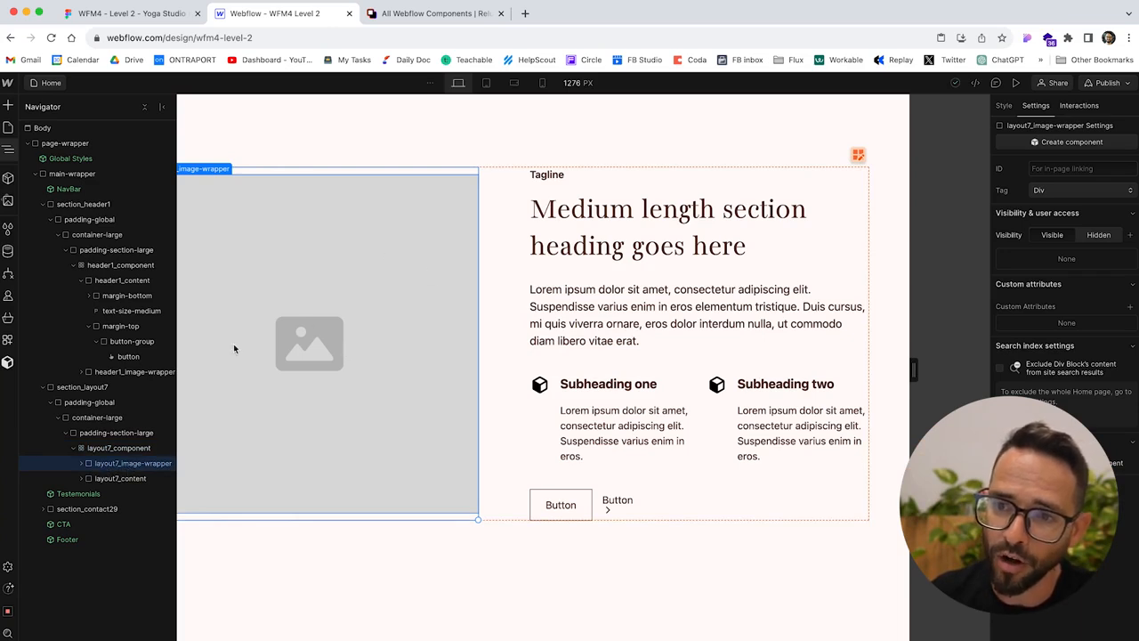
pyautogui.click(132, 479)
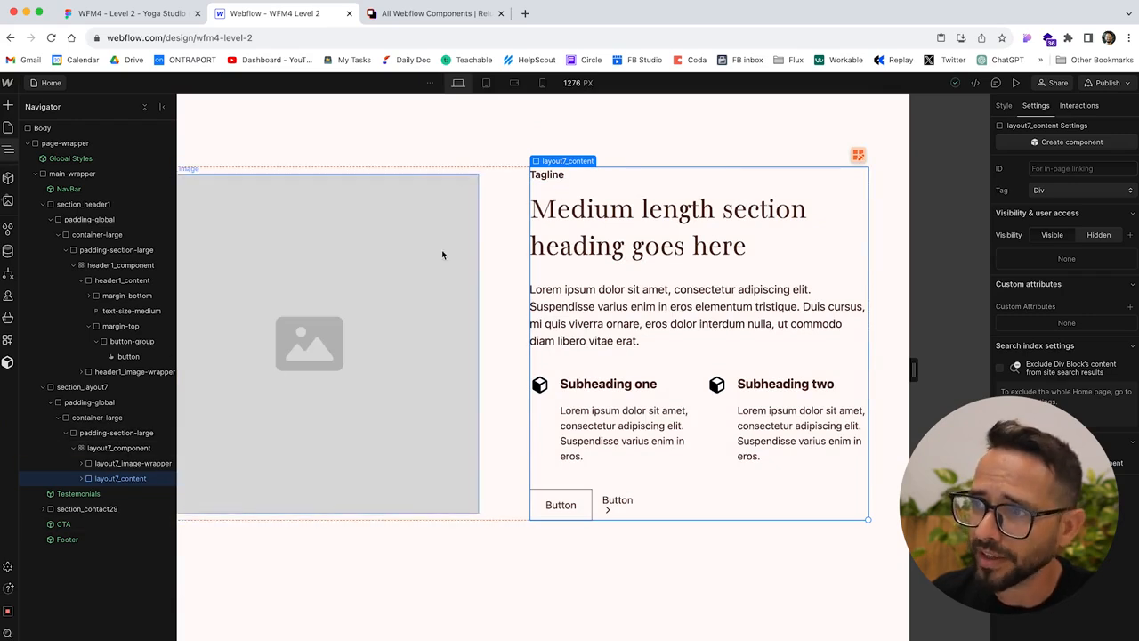
pyautogui.press('z')
pyautogui.click(563, 195)
pyautogui.moveTo(561, 184)
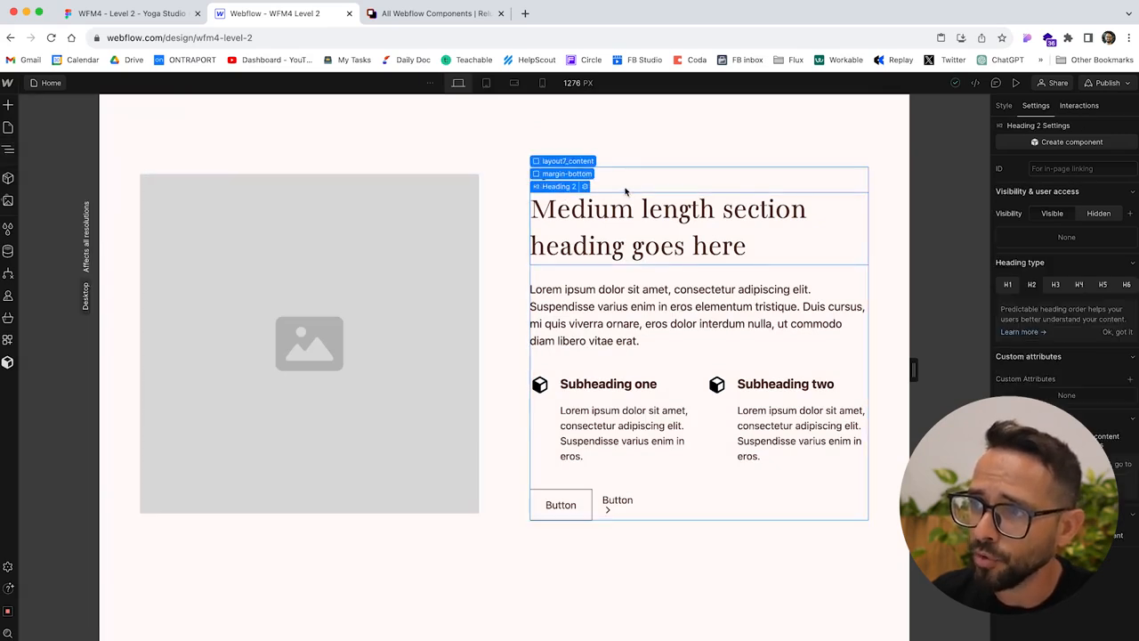
pyautogui.click(560, 162)
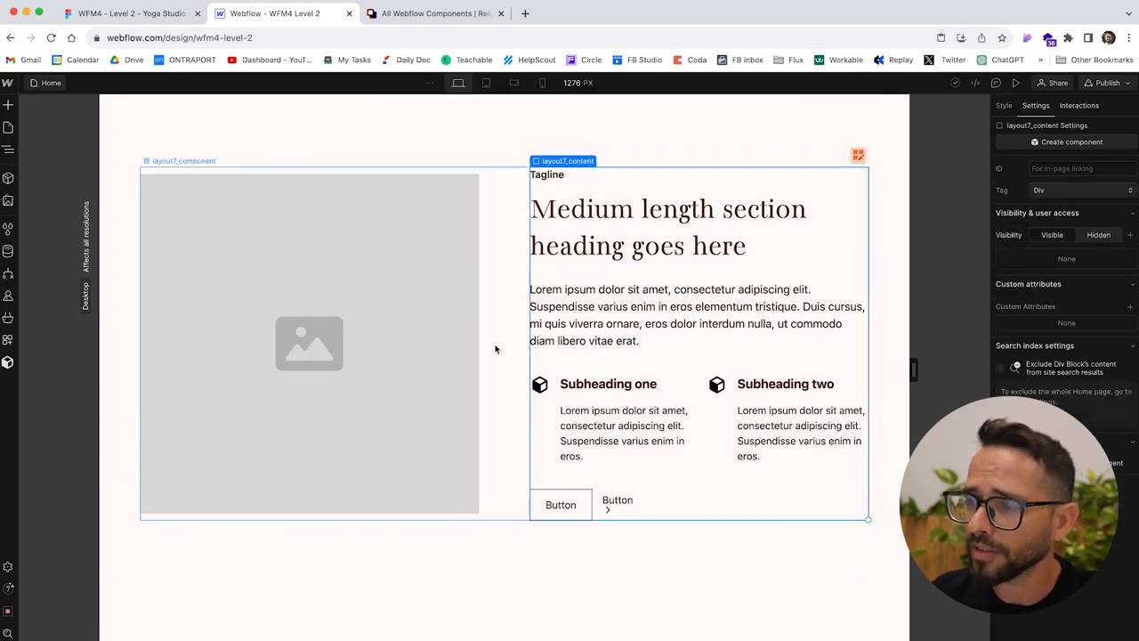
# - Try to move layout7_image directly on the canvas within section_layout7, and undo the move
pyautogui.click(267, 267)
pyautogui.moveTo(199, 229); pyautogui.dragTo(609, 227)
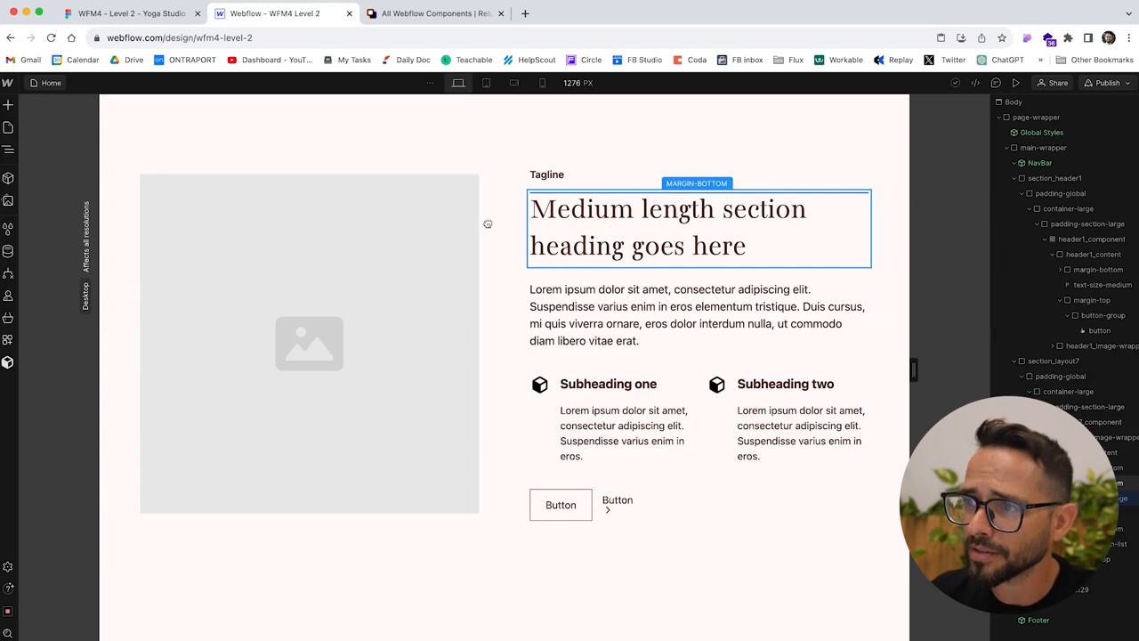
pyautogui.moveTo(488, 223); pyautogui.dragTo(509, 218)
pyautogui.moveTo(396, 212); pyautogui.dragTo(397, 214)
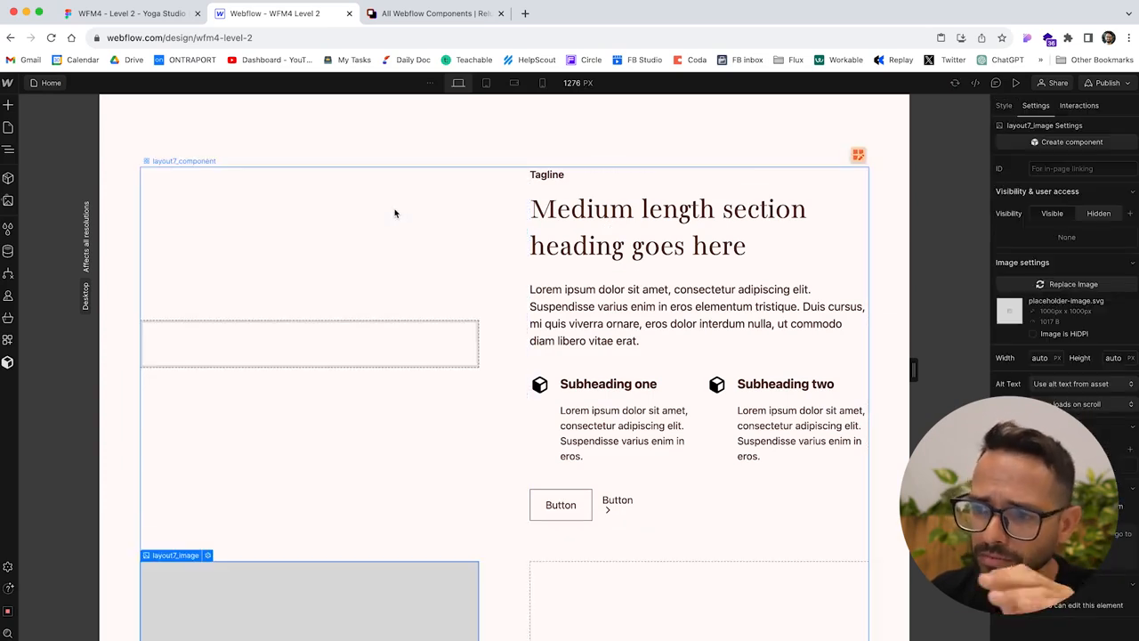
pyautogui.scroll(-3, 391, 309)
pyautogui.scroll(3, 390, 305)
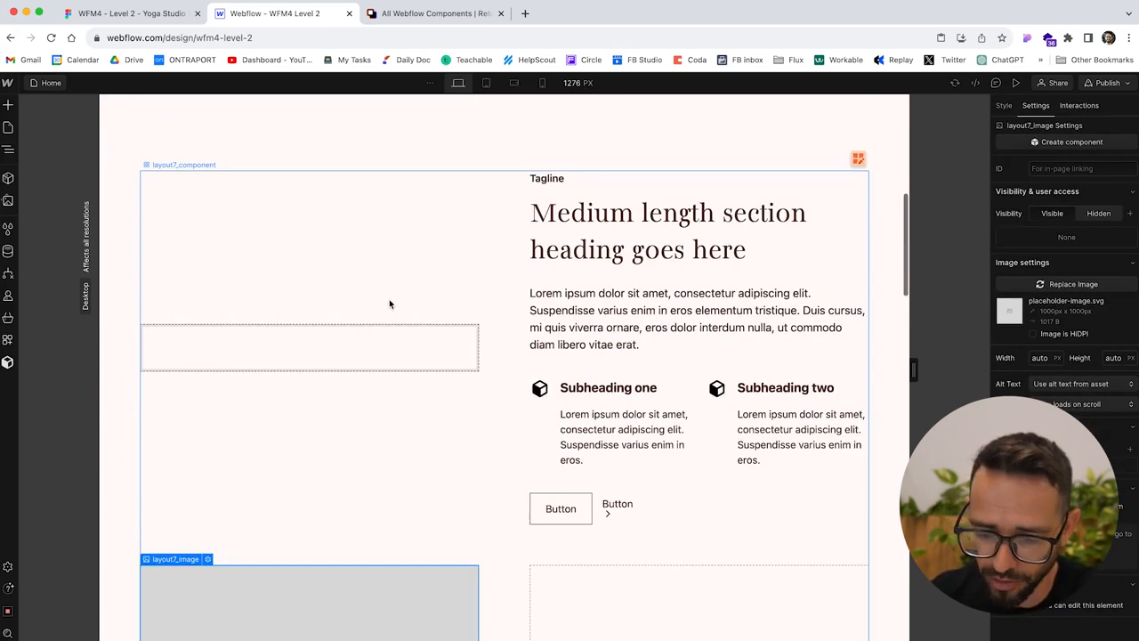
pyautogui.press('super+z')
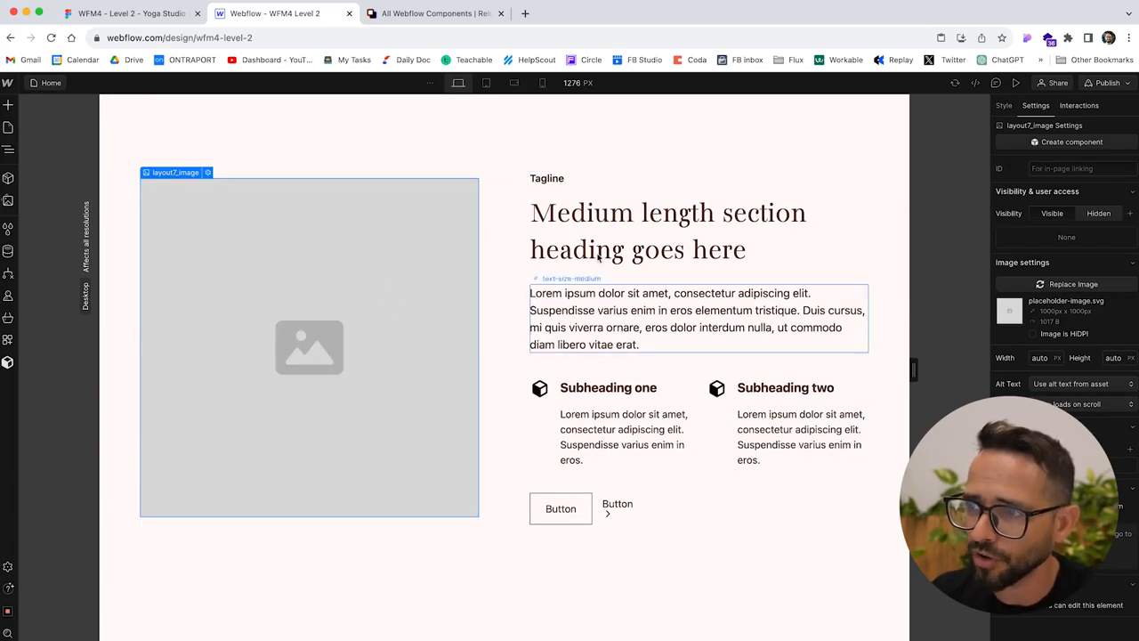
# - Collapse layout7_image-wrapper and layout7_content under layout7_component to review their order
pyautogui.click(9, 153)
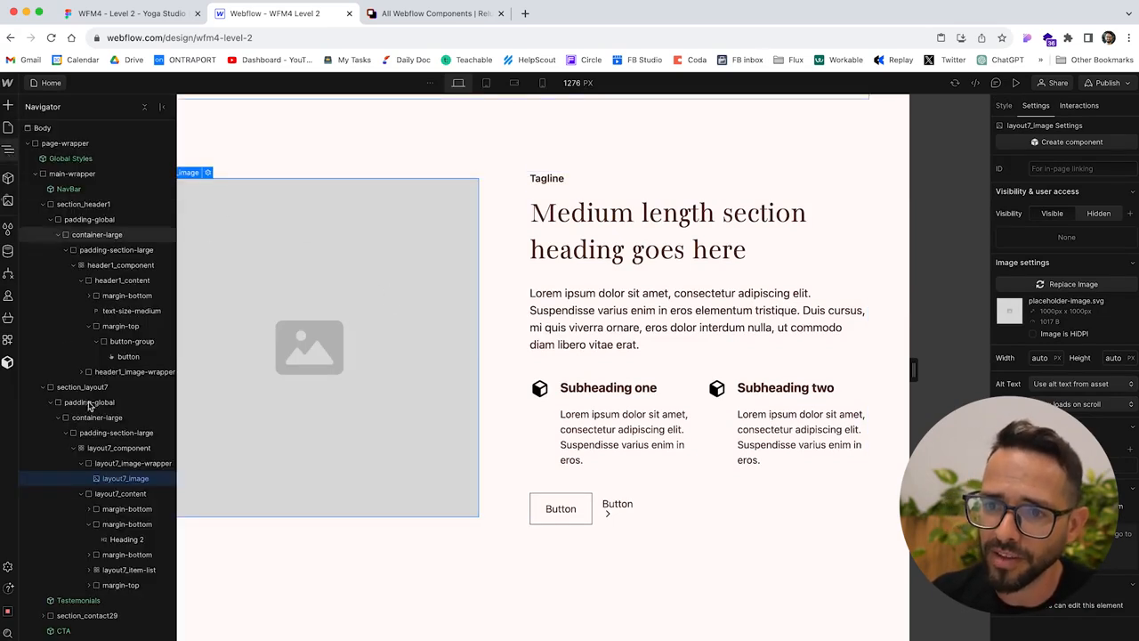
pyautogui.click(82, 463)
pyautogui.click(103, 465)
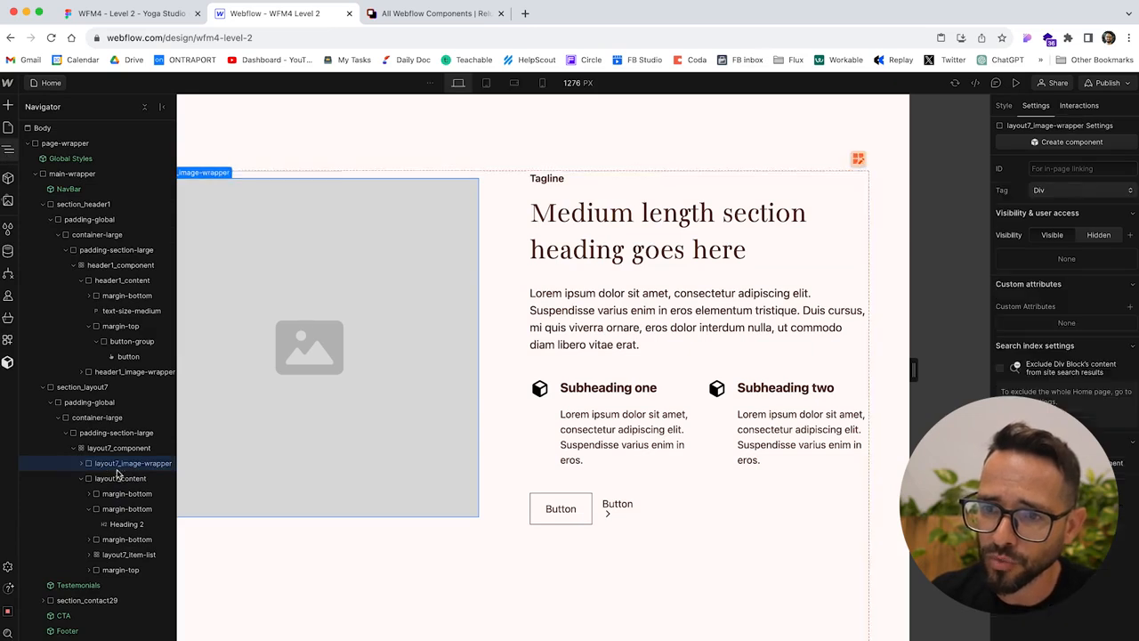
pyautogui.click(89, 481)
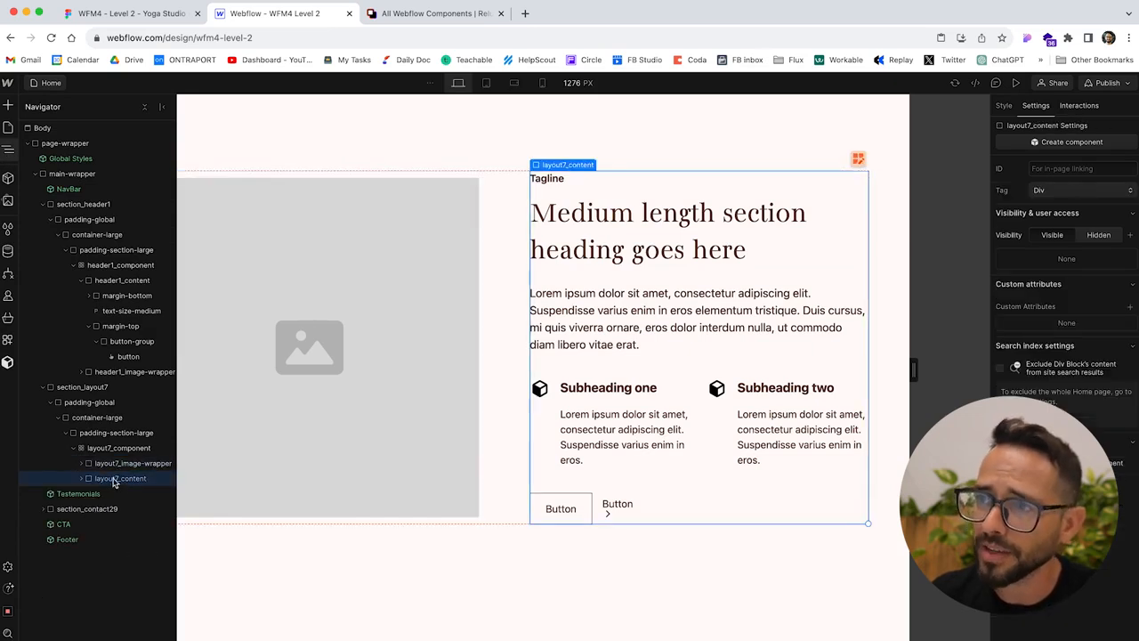
# - Check the Transform Your Life Through Yoga section in Figma, then return to Webflow and inspect the second layout7_item
pyautogui.click(125, 13)
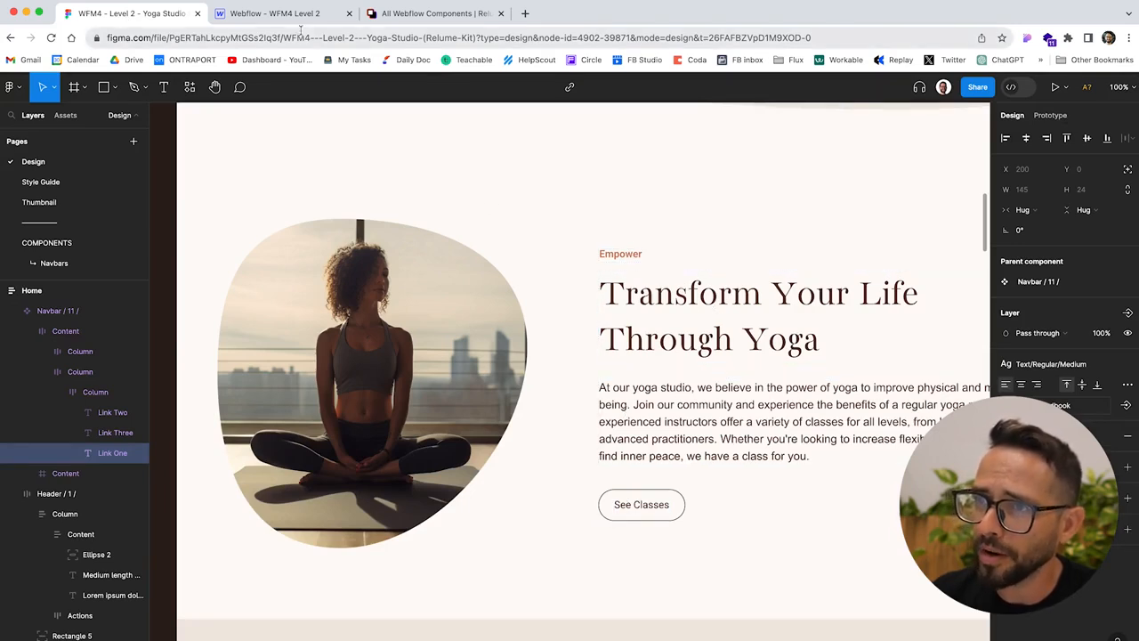
pyautogui.click(276, 13)
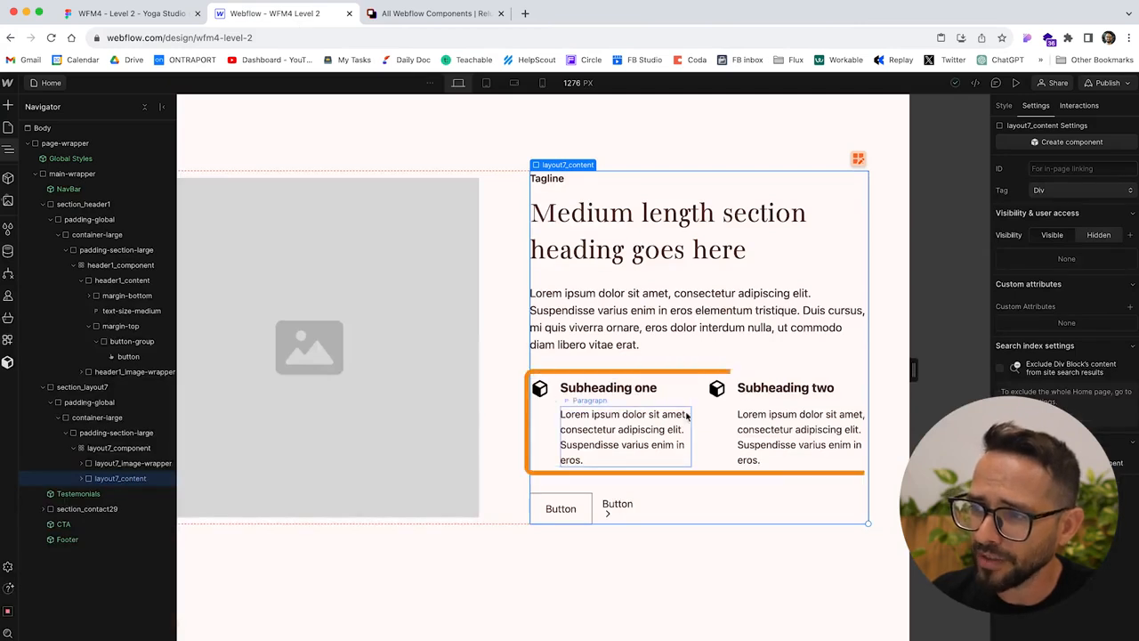
pyautogui.click(723, 416)
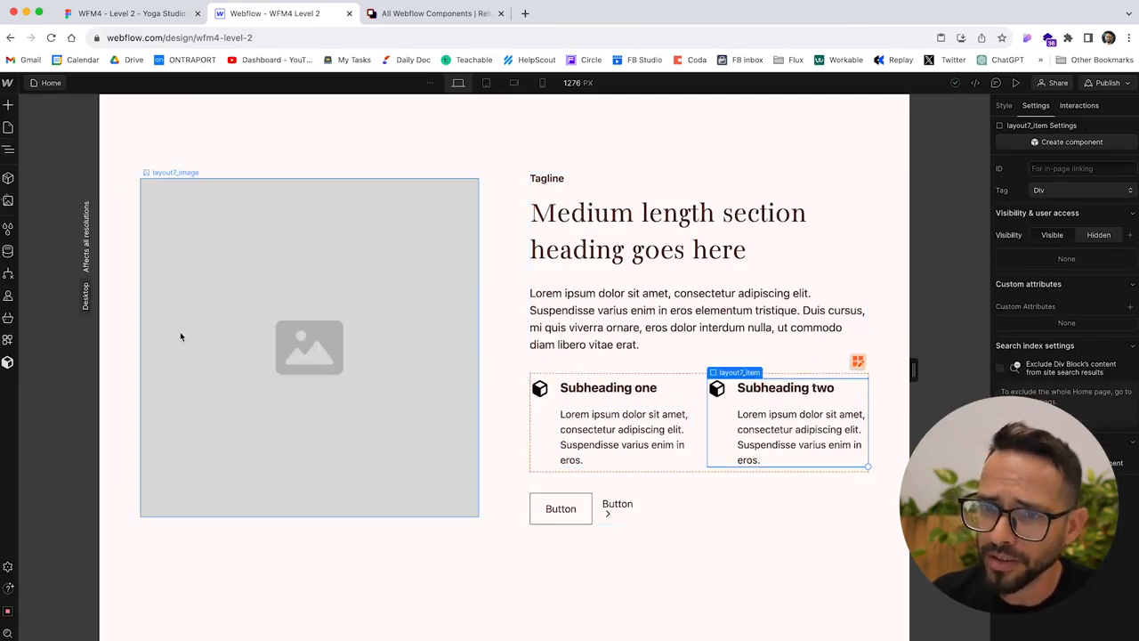
# - Examine the nested elements of layout7_content, from the tagline's text-weight-semibold through Heading 2 to the text-size-medium paragraph
pyautogui.click(7, 150)
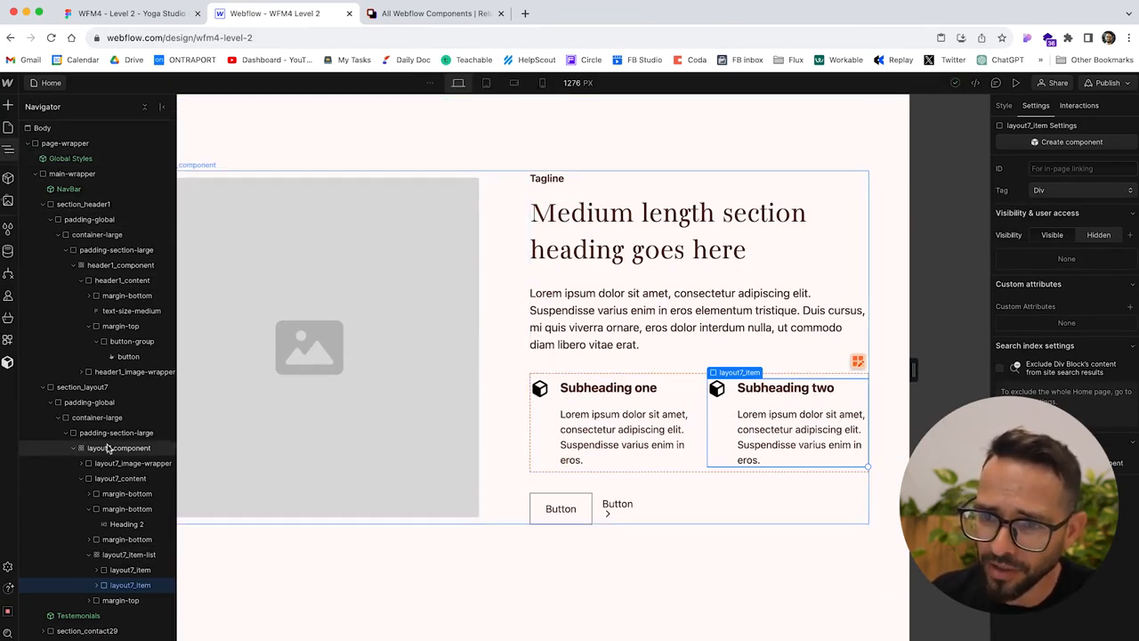
pyautogui.click(81, 479)
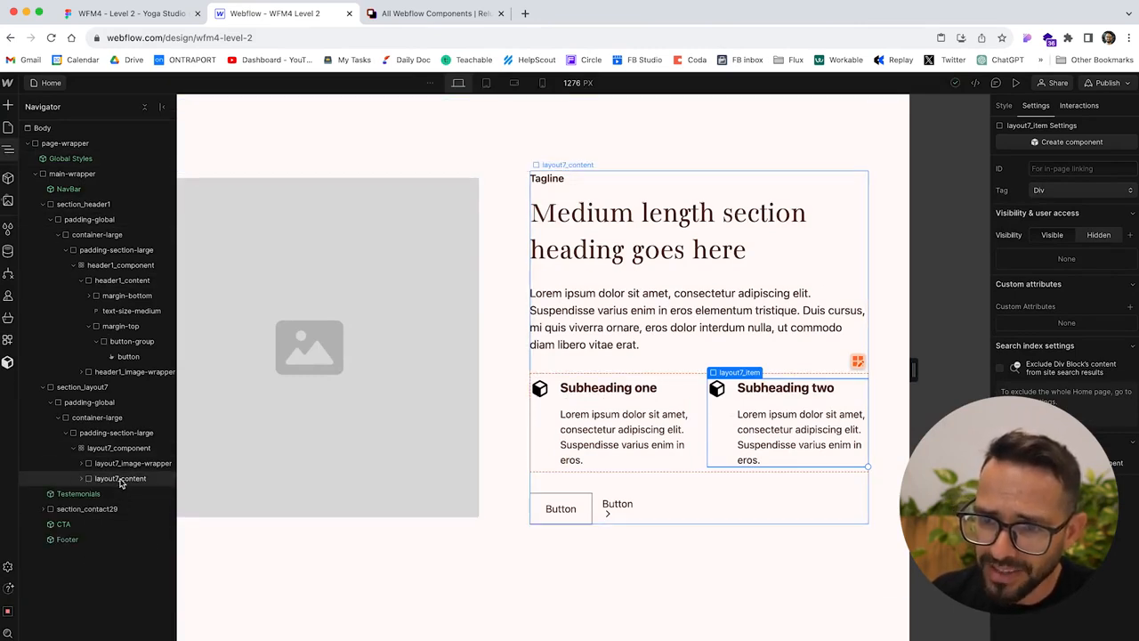
pyautogui.click(87, 482)
pyautogui.click(82, 479)
pyautogui.click(114, 495)
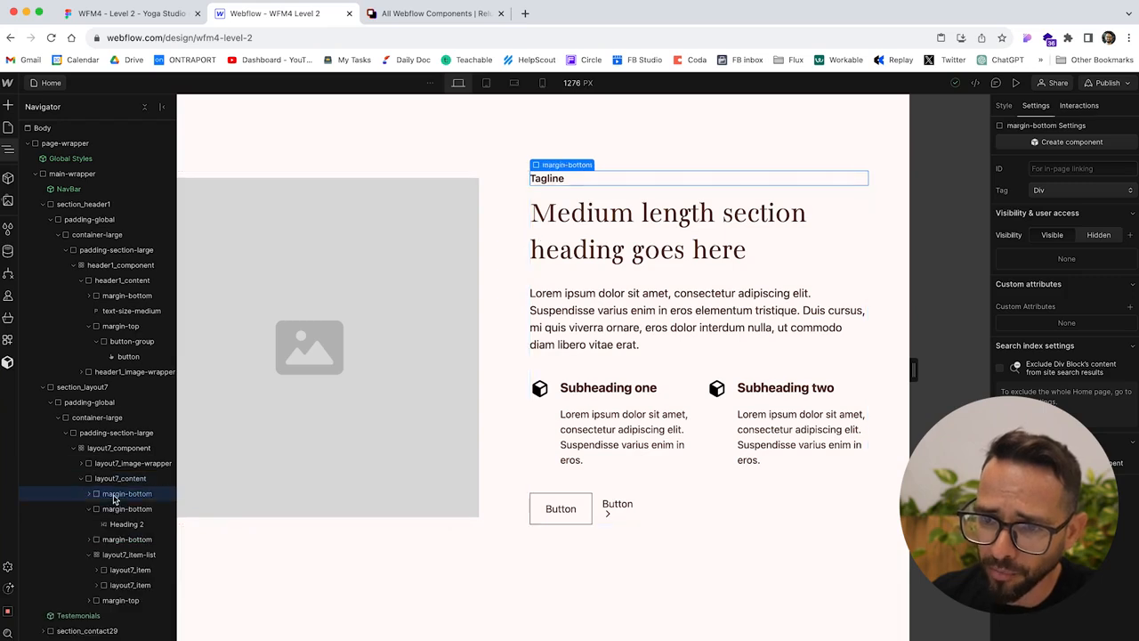
pyautogui.click(113, 511)
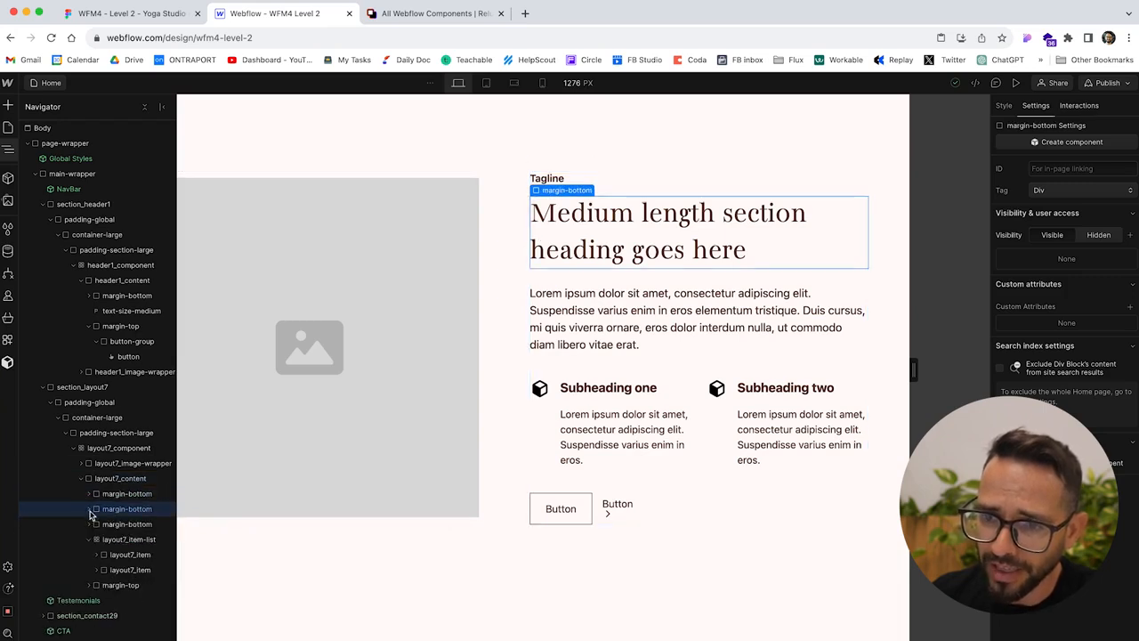
pyautogui.click(134, 525)
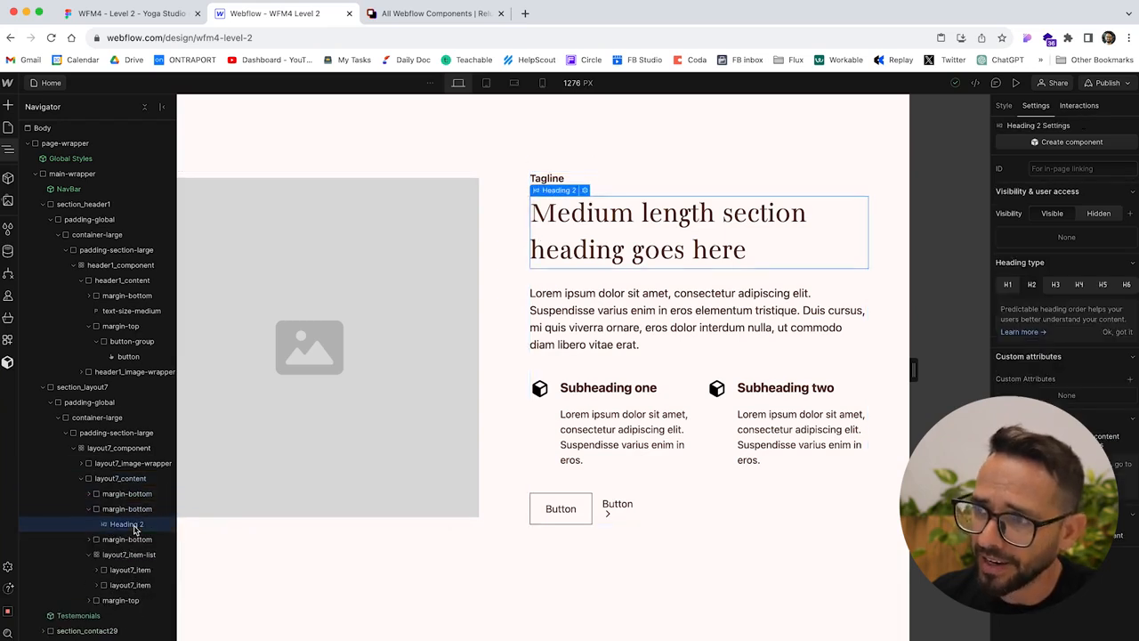
pyautogui.click(89, 494)
pyautogui.click(134, 510)
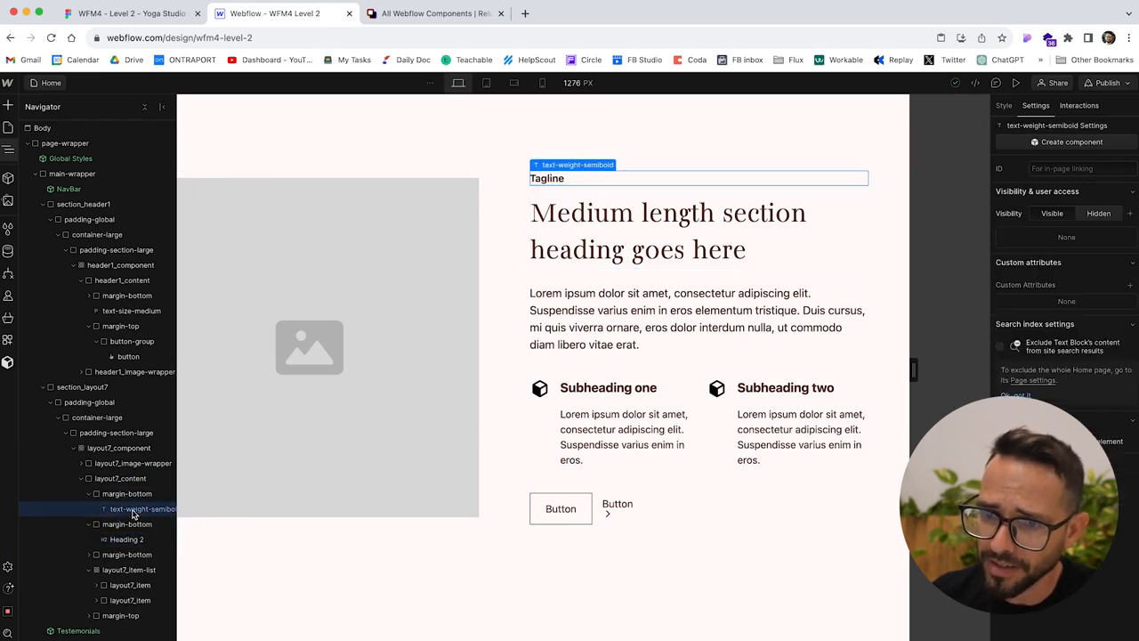
pyautogui.click(123, 540)
pyautogui.click(89, 555)
pyautogui.click(132, 571)
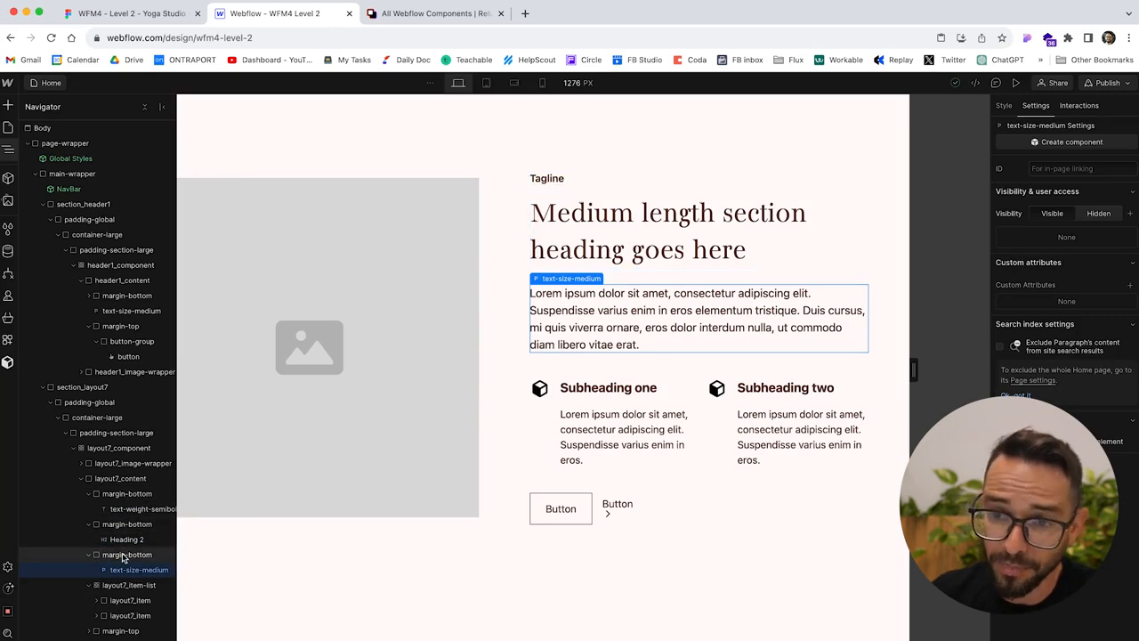
# - Delete layout7_item-list and the second, chevron link button of the button-group from layout7_content
pyautogui.click(125, 585)
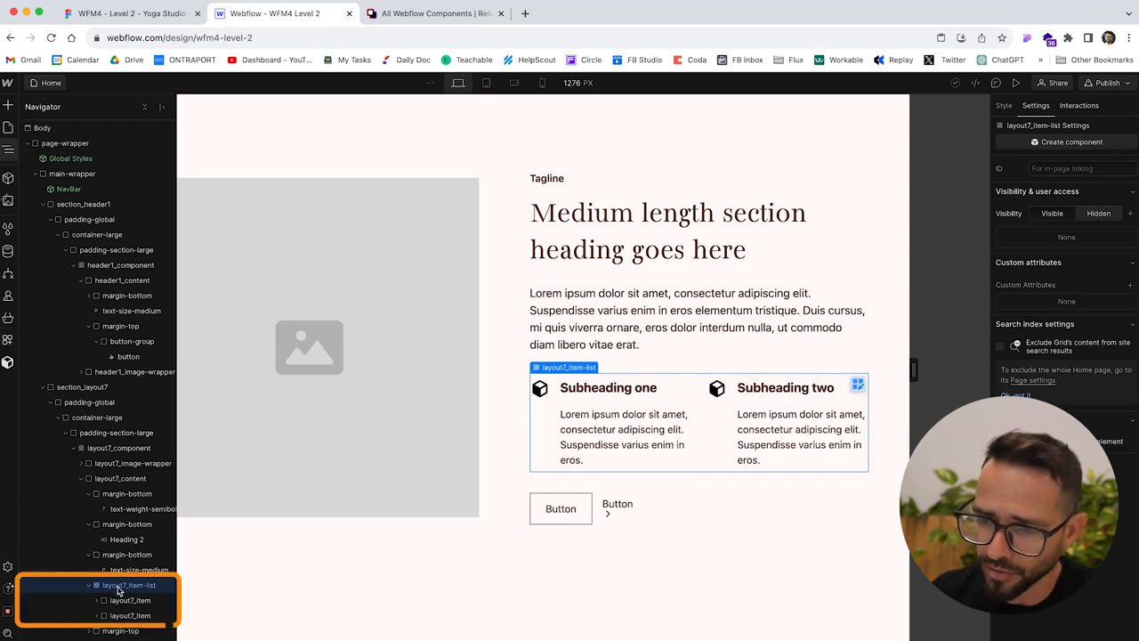
pyautogui.press('Delete')
pyautogui.click(91, 585)
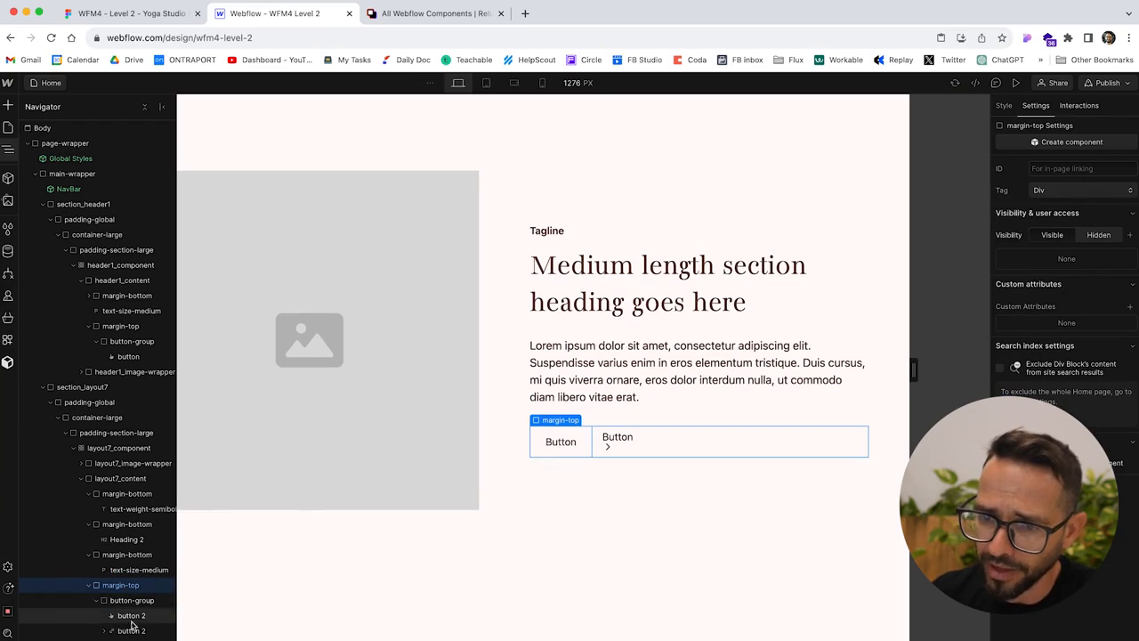
pyautogui.click(131, 631)
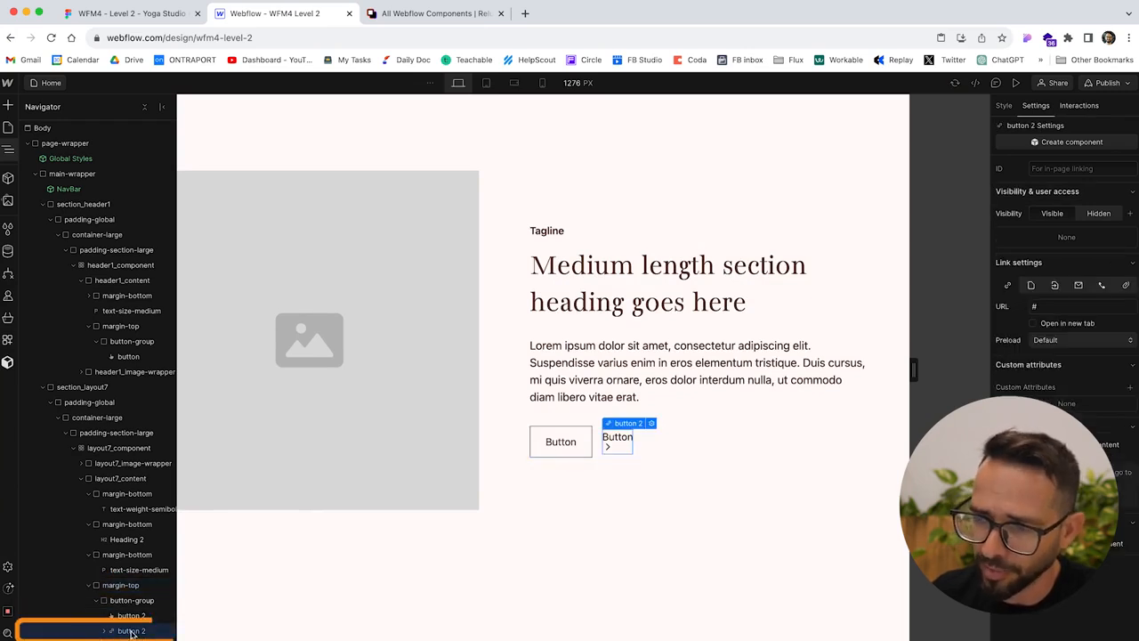
pyautogui.press('Delete')
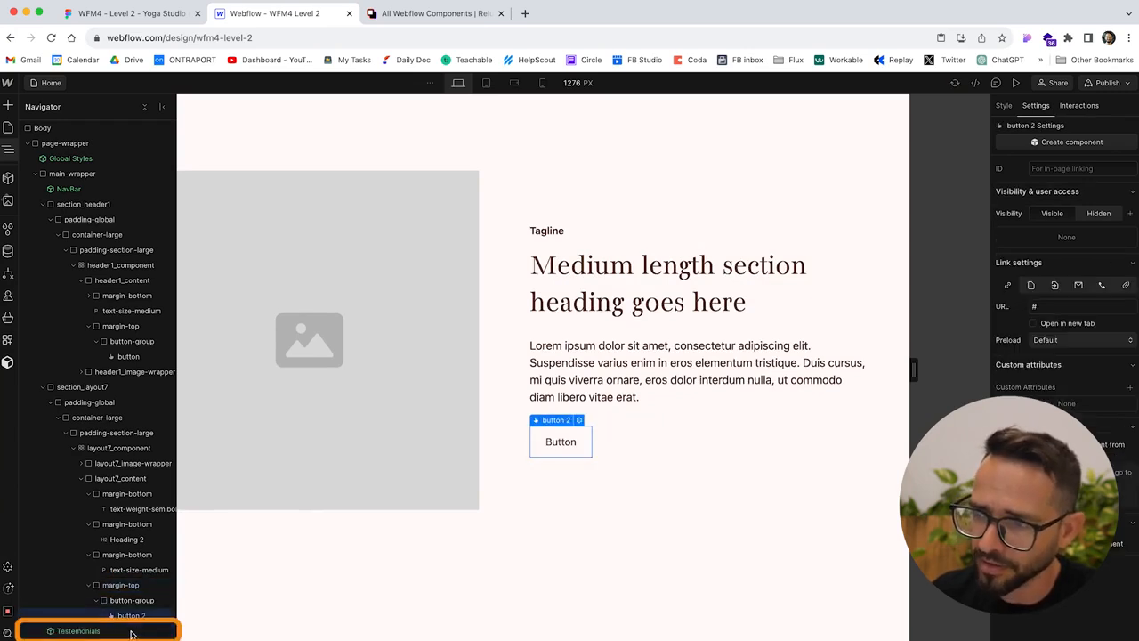
# - Check the button design in Figma, then replace the remaining Webflow button's button 2 and is-secondary classes with the existing button class
pyautogui.click(155, 12)
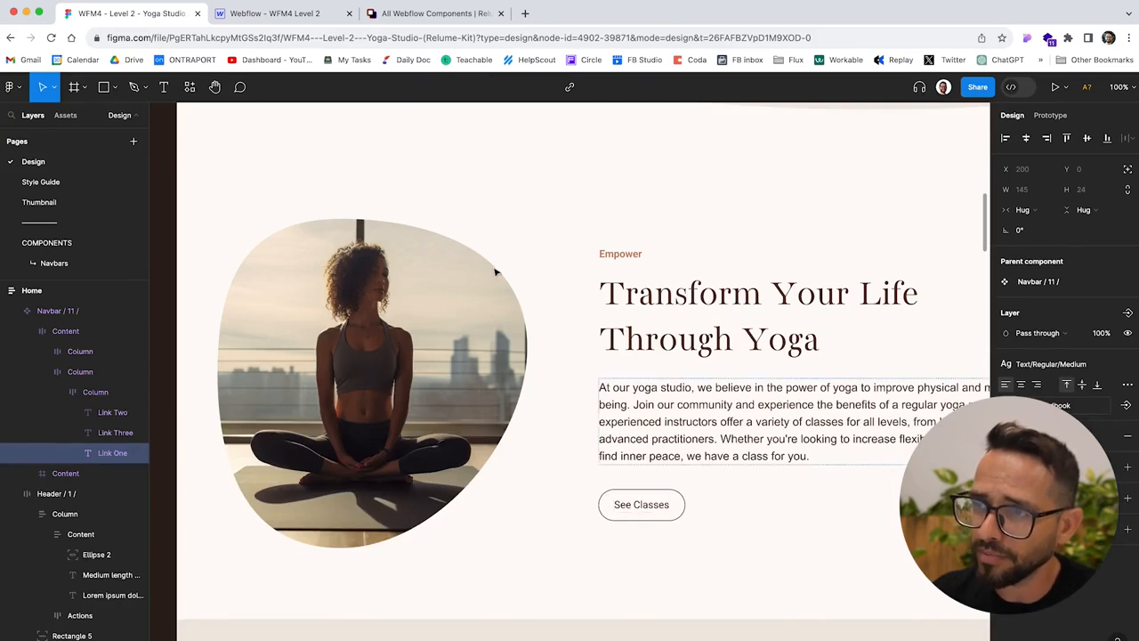
pyautogui.click(296, 16)
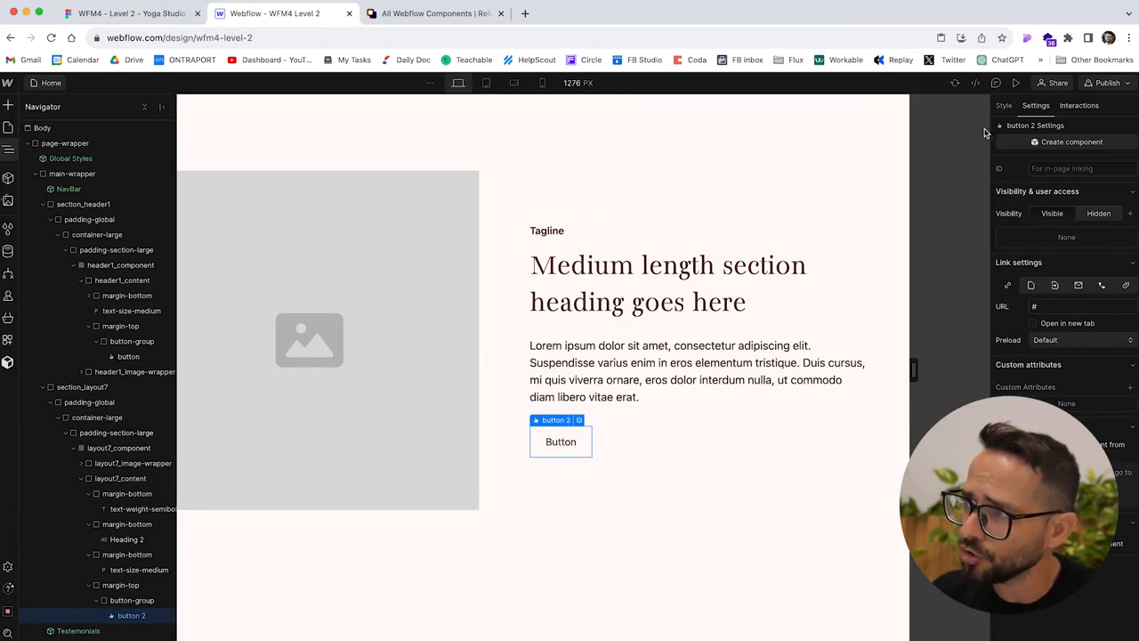
pyautogui.click(1004, 105)
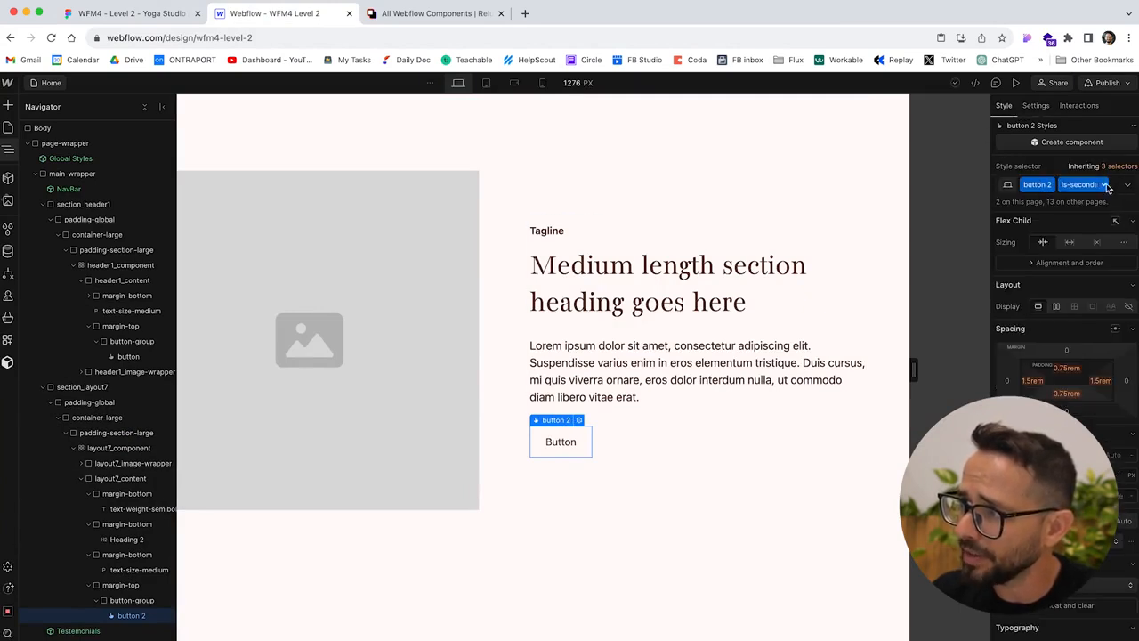
pyautogui.doubleClick(1058, 186)
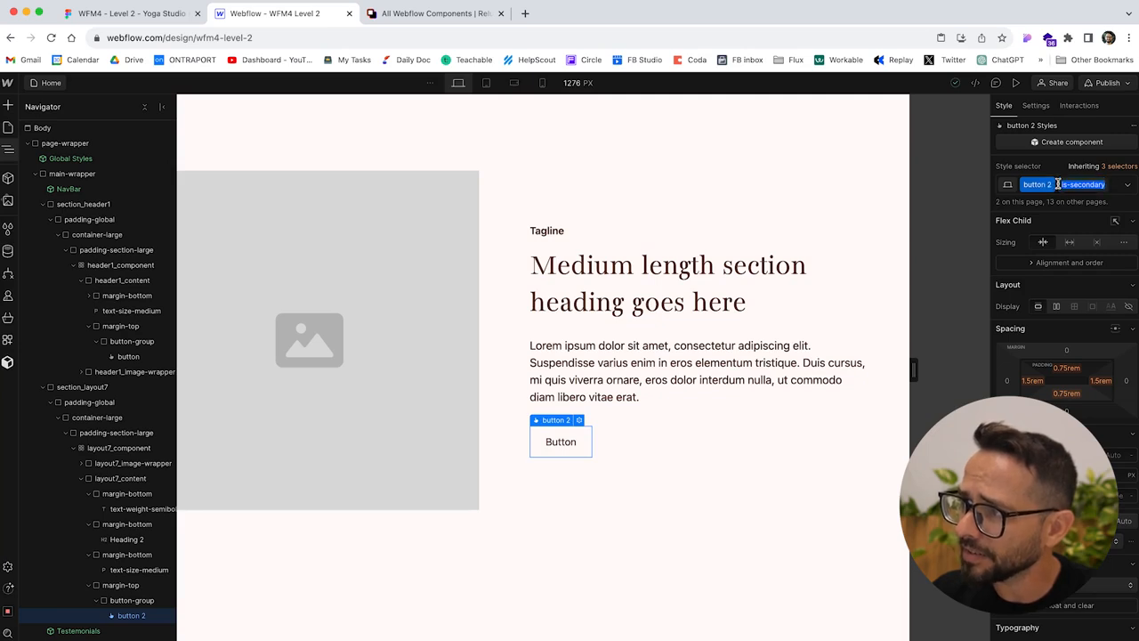
pyautogui.click(1112, 187)
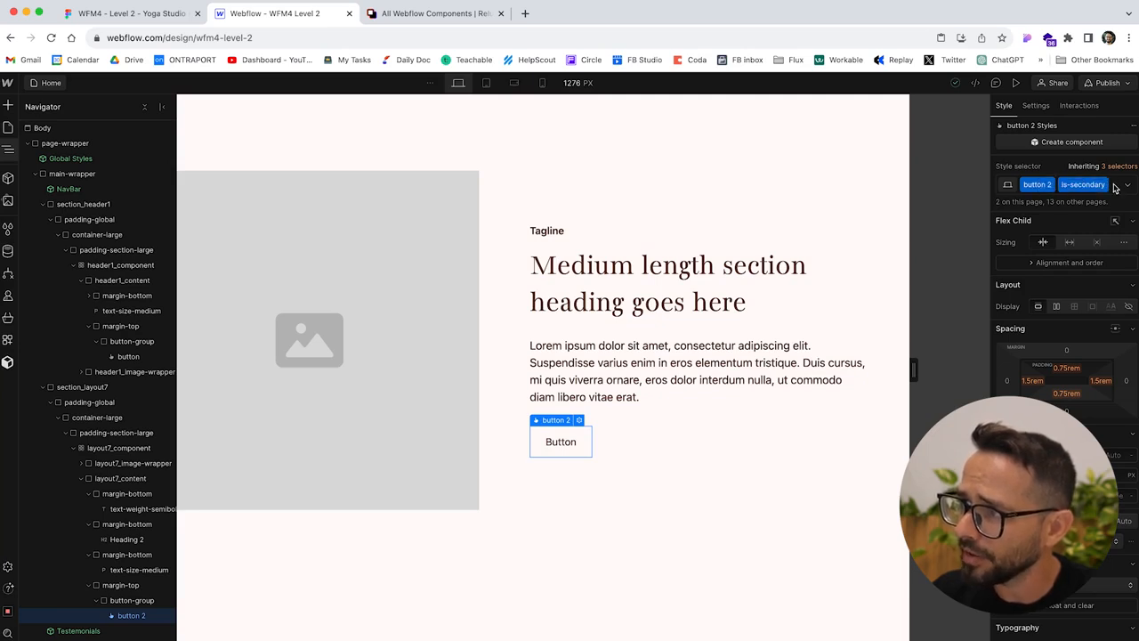
pyautogui.press('BackSpace')
pyautogui.press('BackSpace')
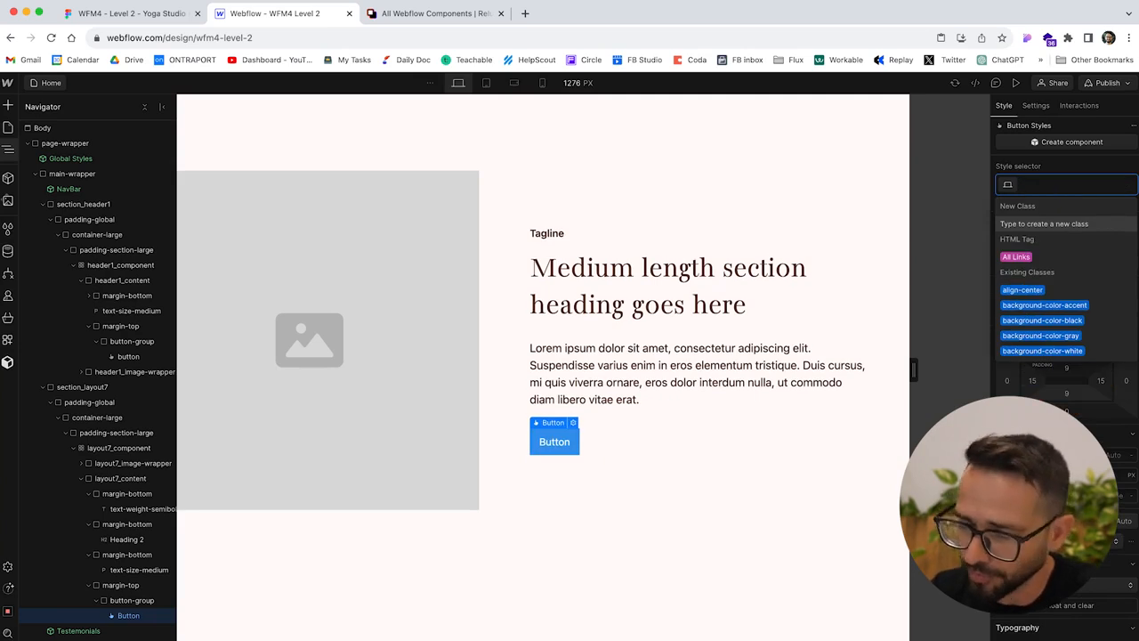
pyautogui.write('button')
pyautogui.press('Return')
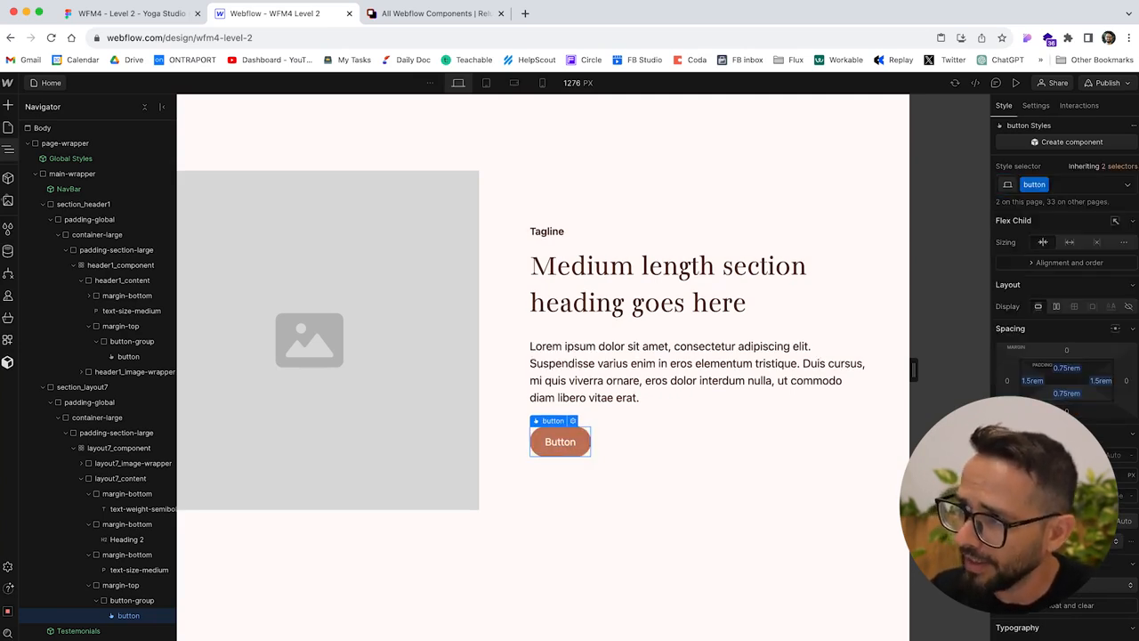
# - Add the is-secondary combo class to the layout7 section's button
pyautogui.click(1089, 184)
pyautogui.write('is')
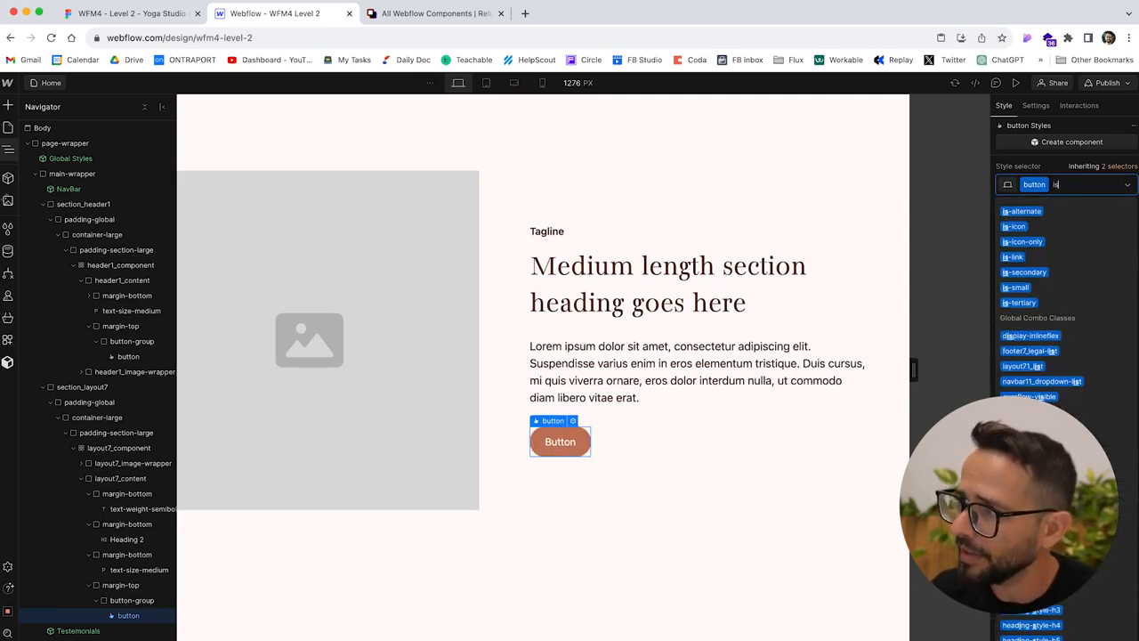
pyautogui.press('Down')
pyautogui.press('Down')
pyautogui.press('Down')
pyautogui.press('Down')
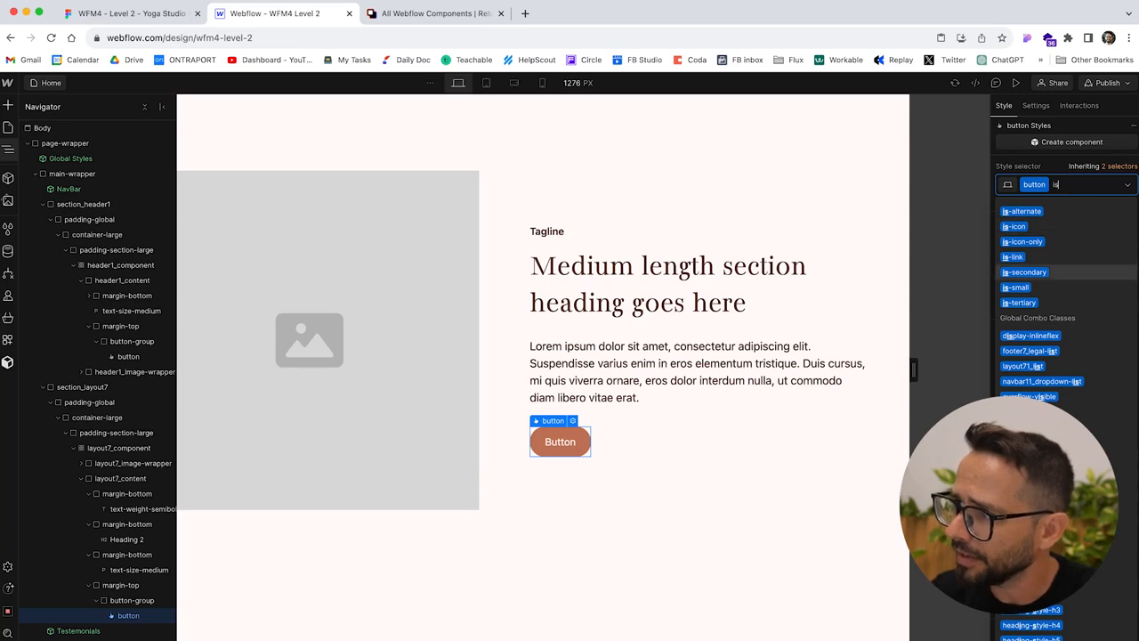
pyautogui.press('Return')
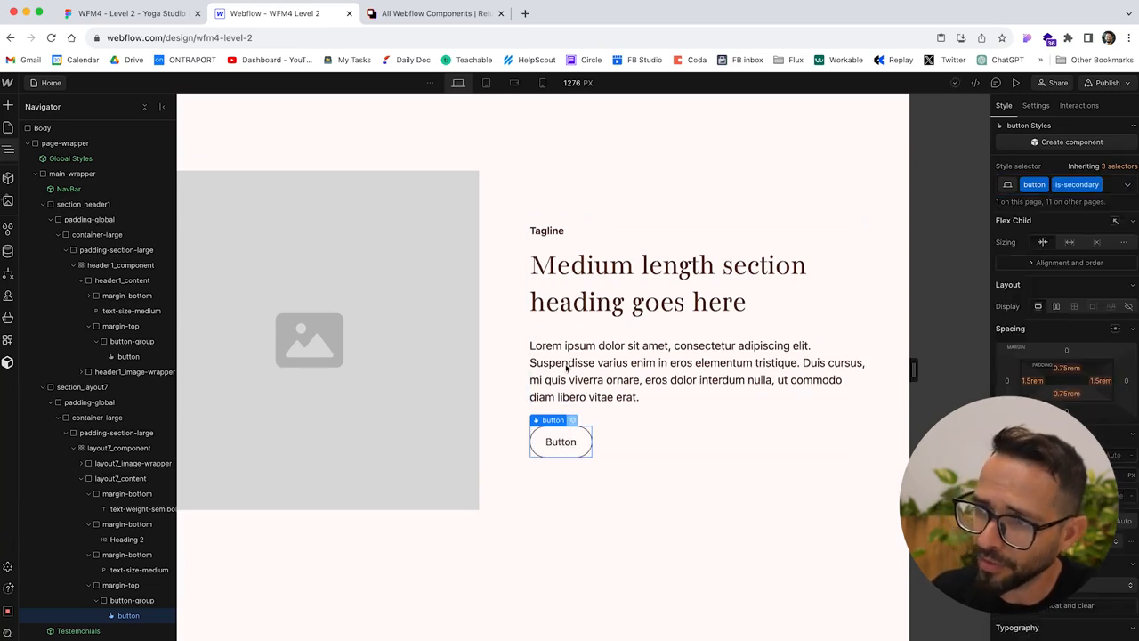
pyautogui.click(619, 432)
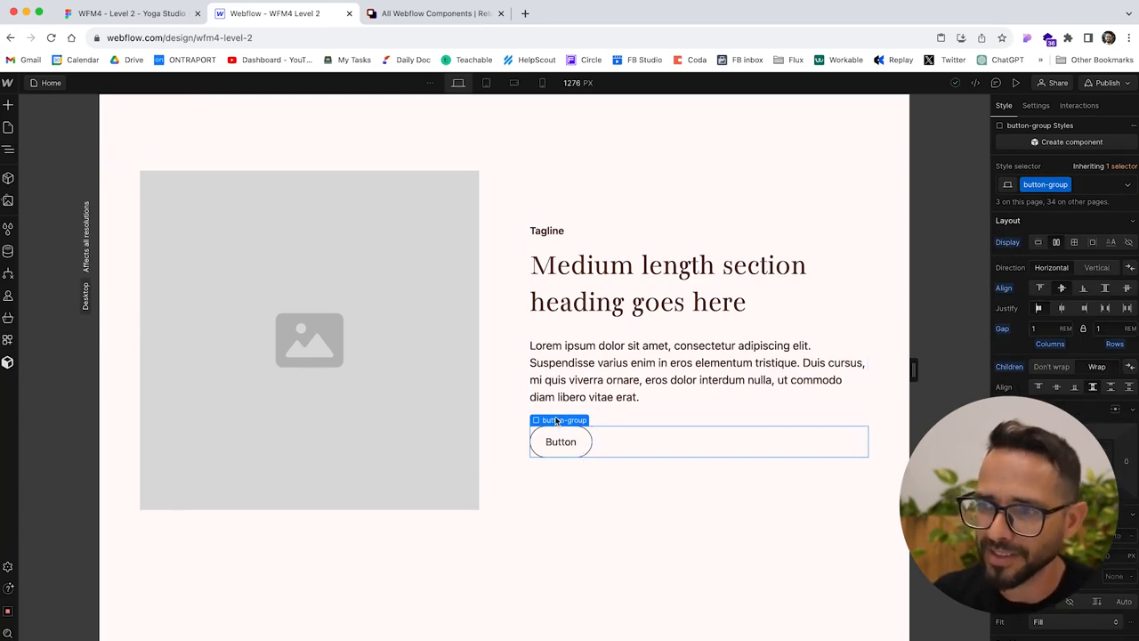
# - View the testimonial section in Webflow, then switch to Figma and examine the What customer say section for comparison
pyautogui.scroll(-5, 557, 420)
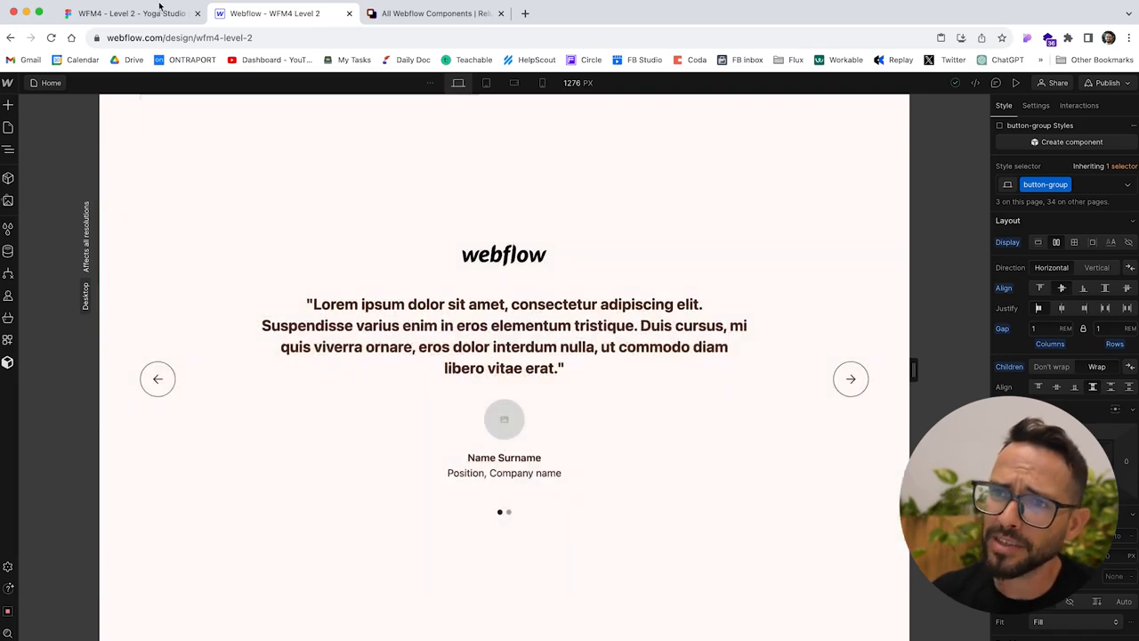
pyautogui.click(152, 21)
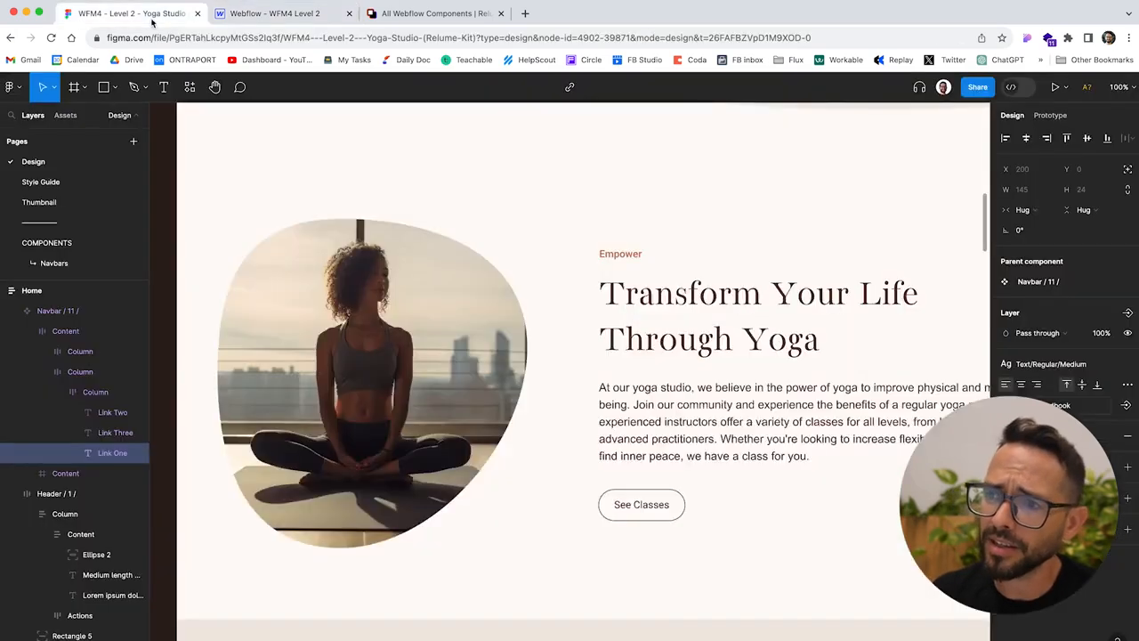
pyautogui.scroll(-6, 410, 298)
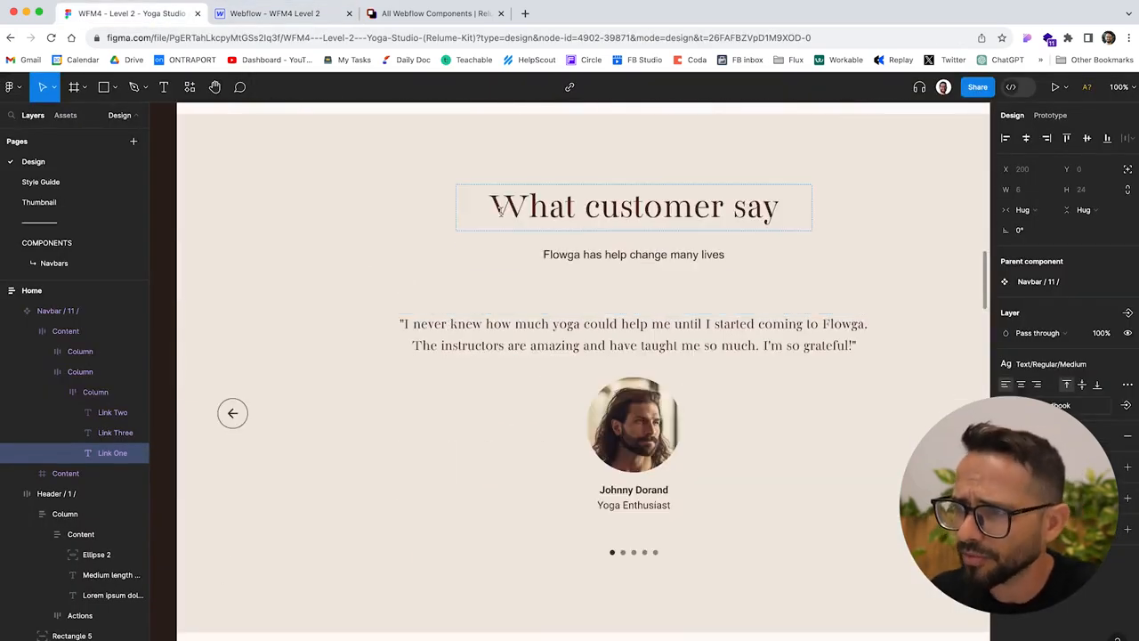
# - Compare the remaining Home page sections, from the testimonials to the call to action and footer, between Figma and Webflow
pyautogui.scroll(-4, 500, 208)
pyautogui.press('-')
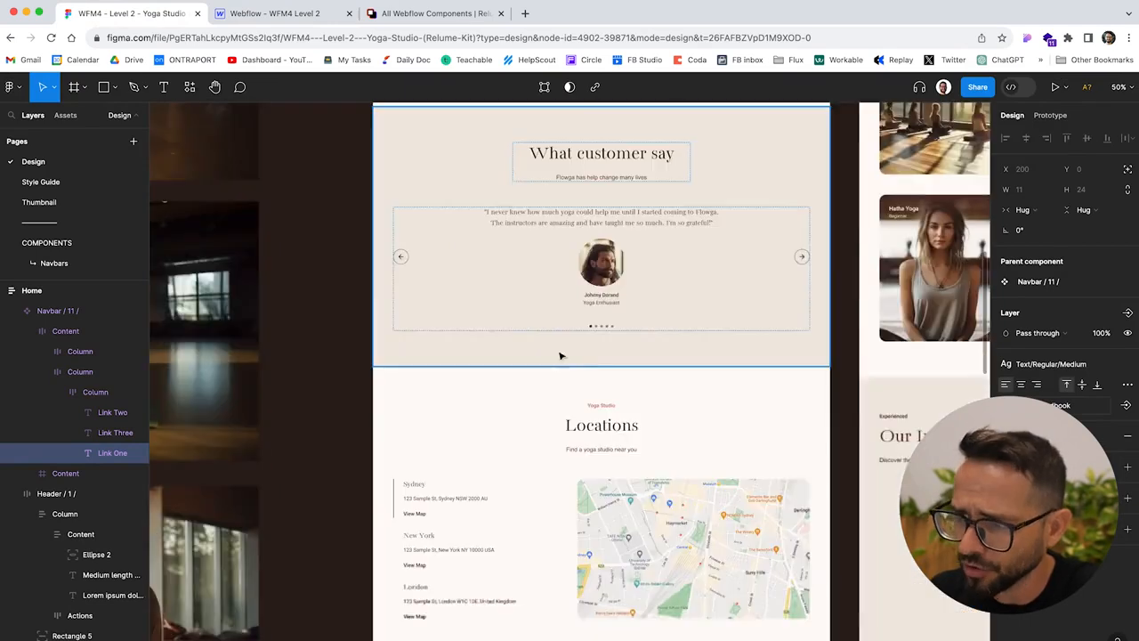
pyautogui.scroll(-2, 560, 356)
pyautogui.click(292, 15)
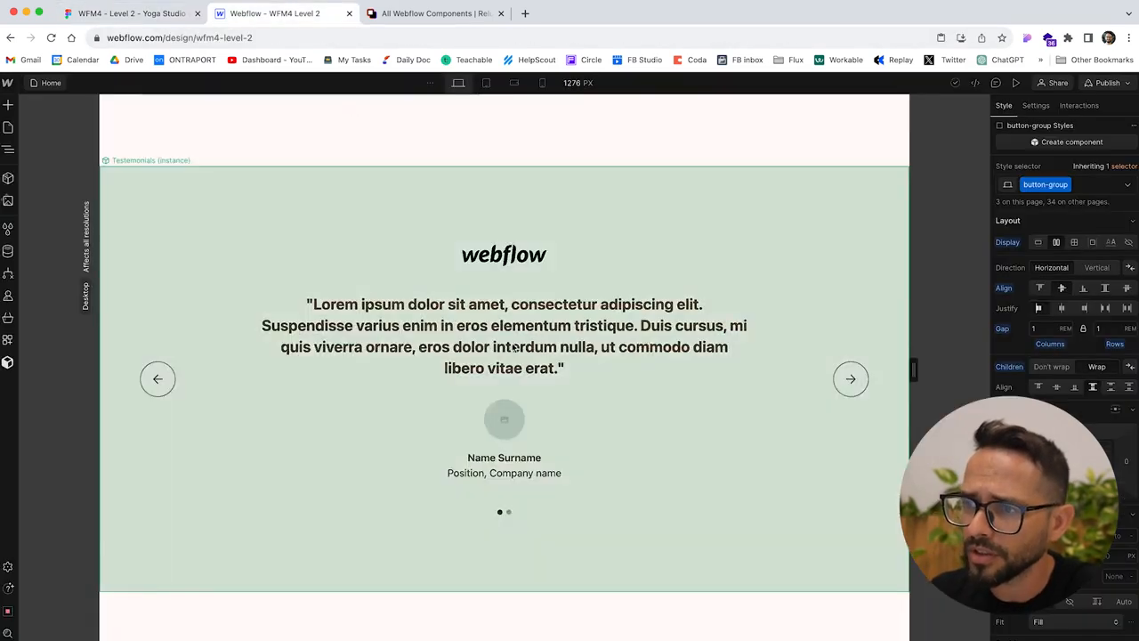
pyautogui.scroll(-10, 514, 347)
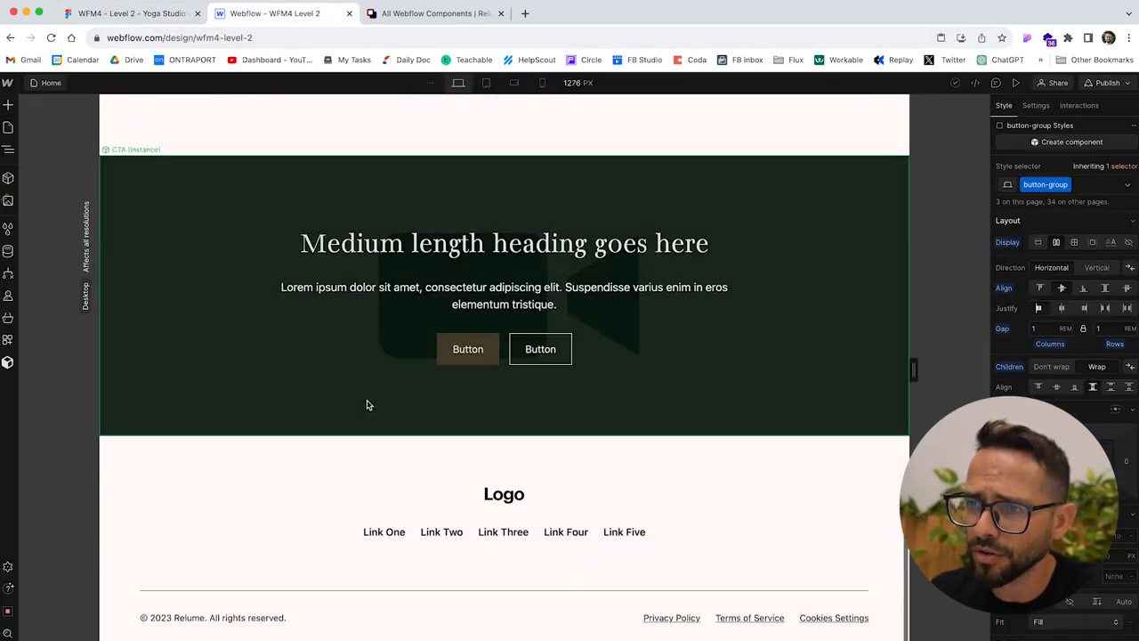
pyautogui.scroll(5, 365, 401)
pyautogui.scroll(-4, 364, 400)
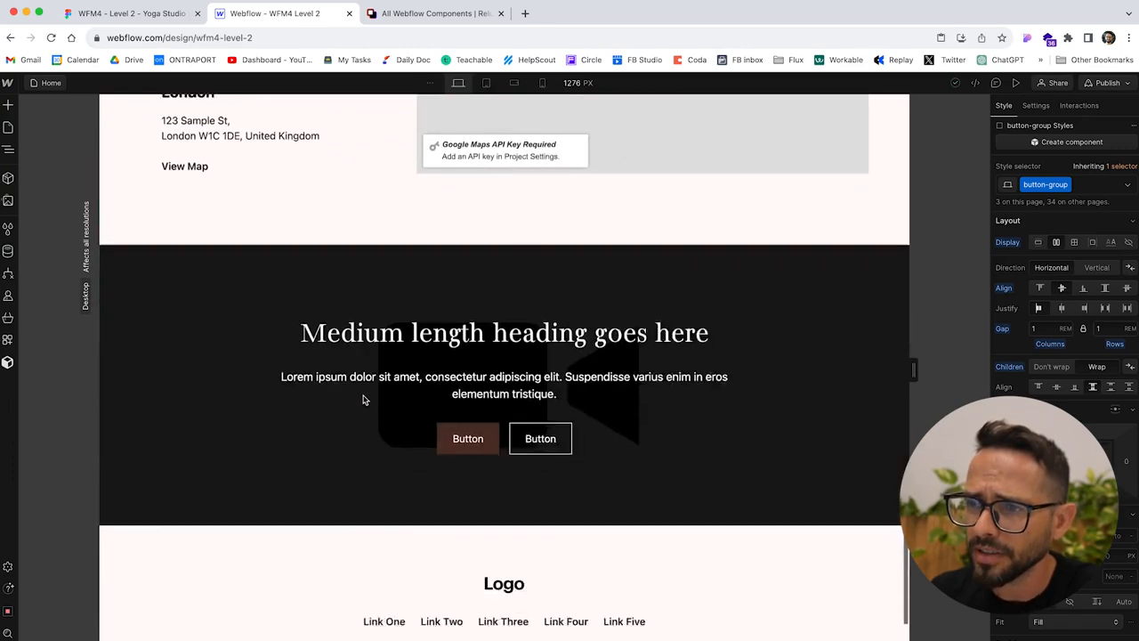
pyautogui.scroll(-1, 363, 399)
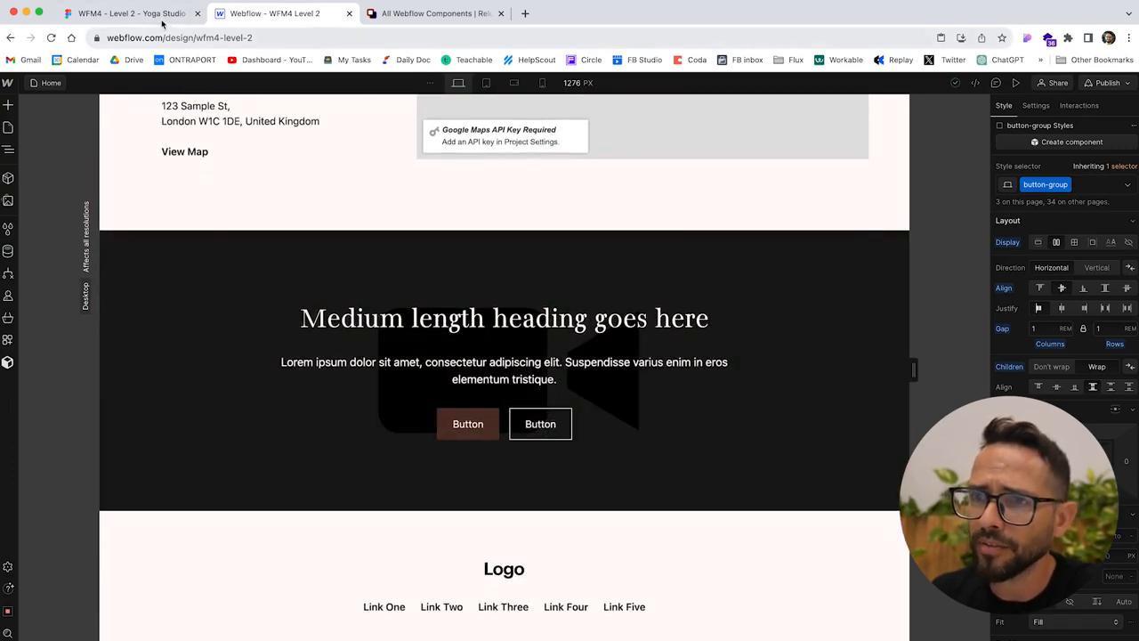
pyautogui.click(160, 18)
pyautogui.scroll(-4, 482, 419)
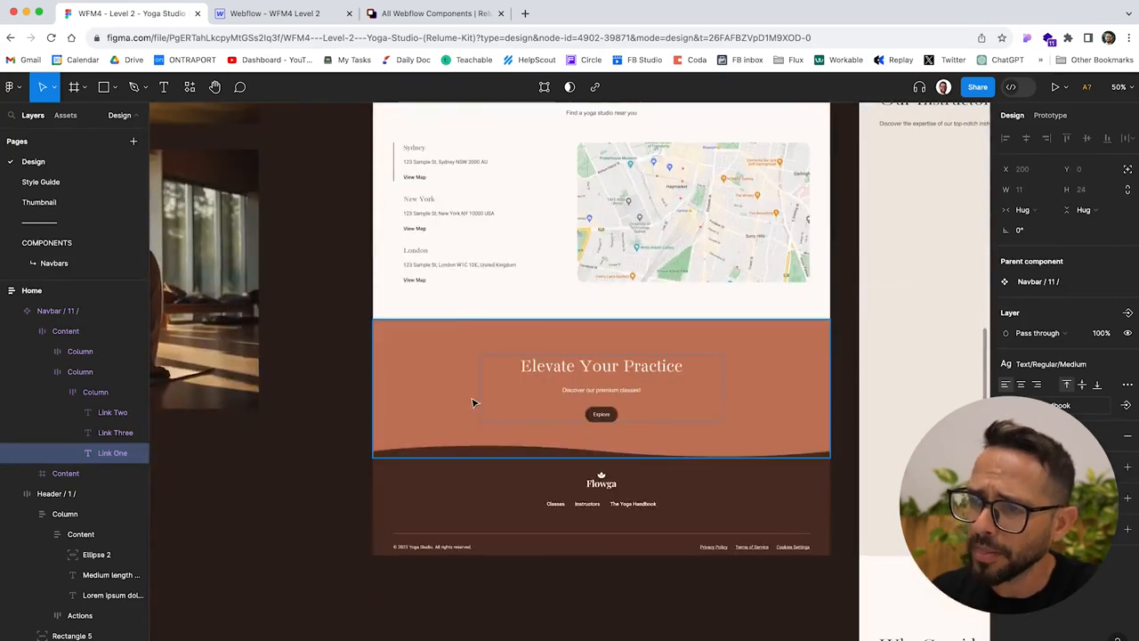
pyautogui.scroll(3, 658, 387)
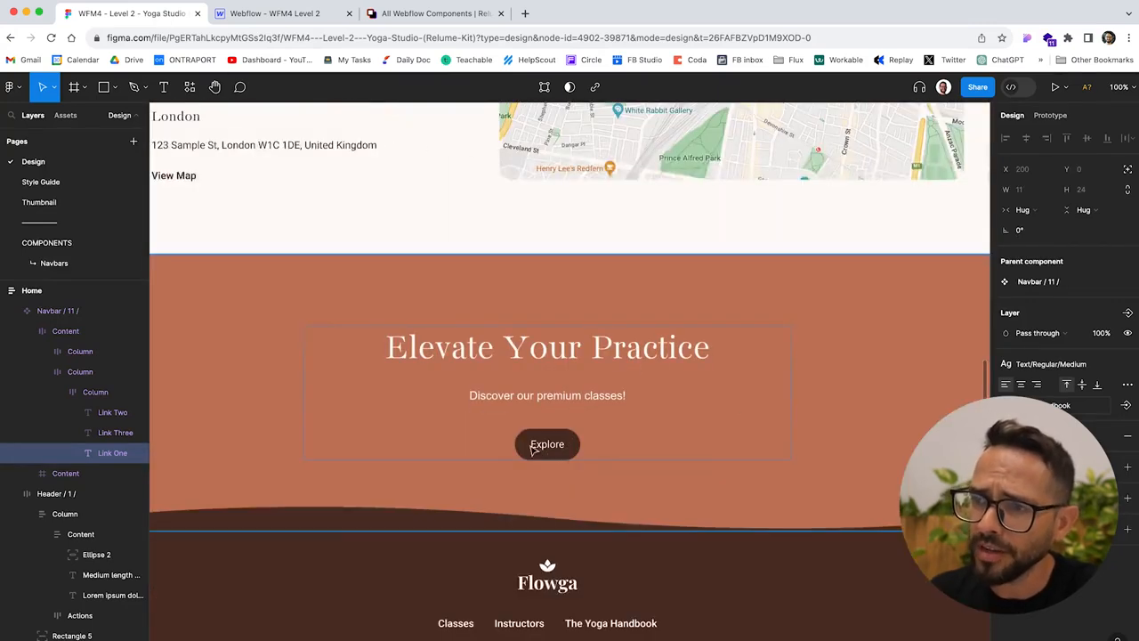
# - Switch to Webflow, open the CTA component for editing and delete its cta29_background-video-wrapper
pyautogui.click(271, 13)
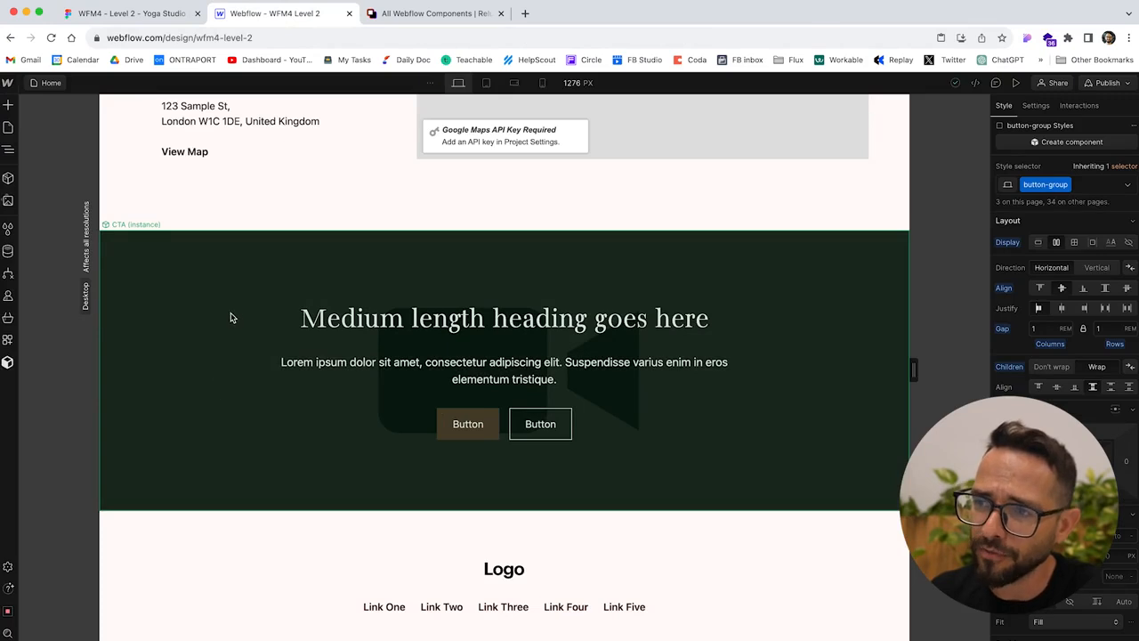
pyautogui.doubleClick(198, 279)
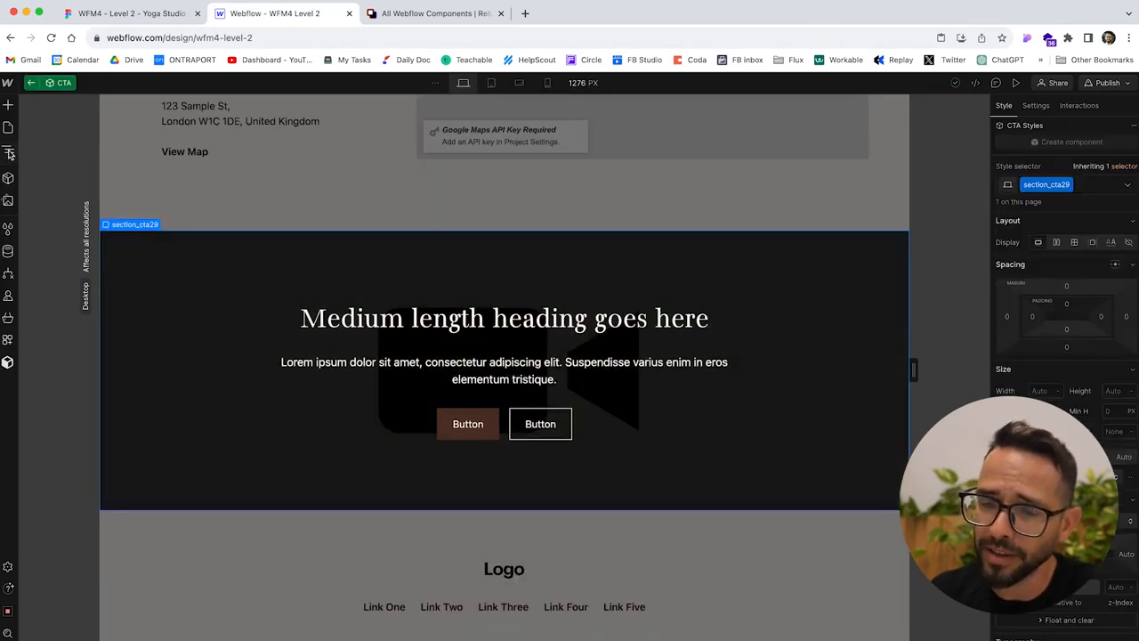
pyautogui.click(8, 153)
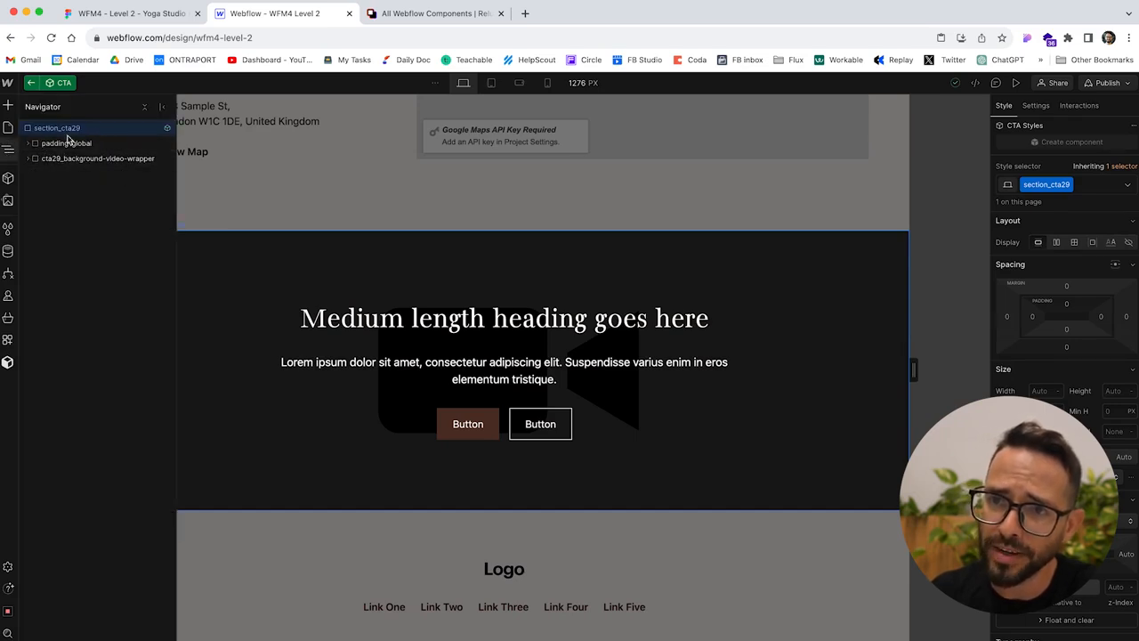
pyautogui.click(29, 146)
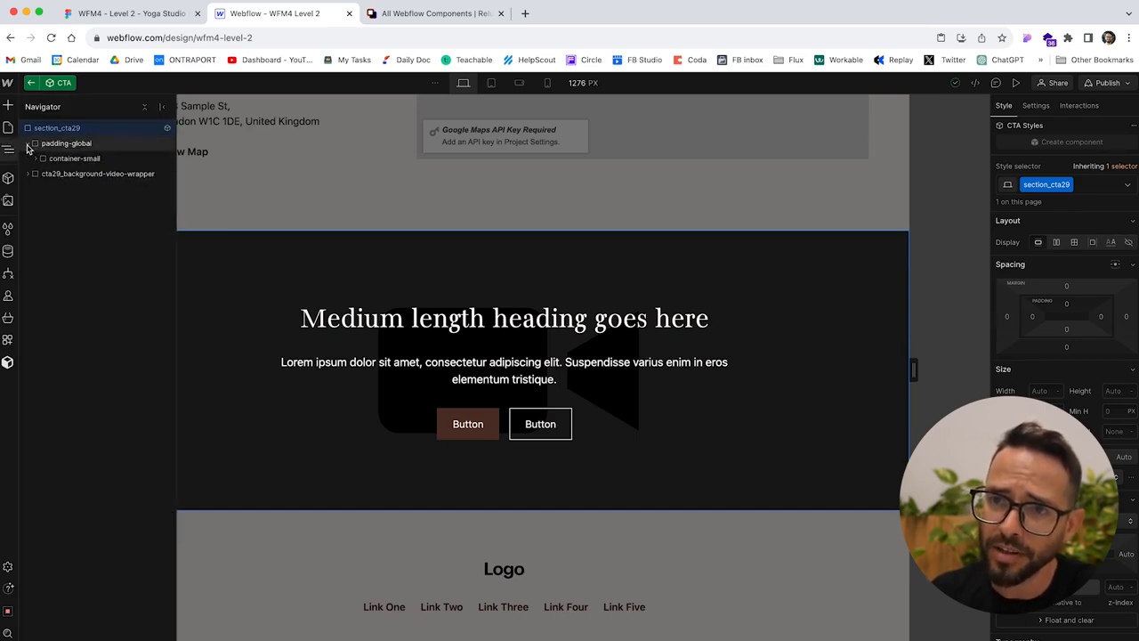
pyautogui.click(71, 158)
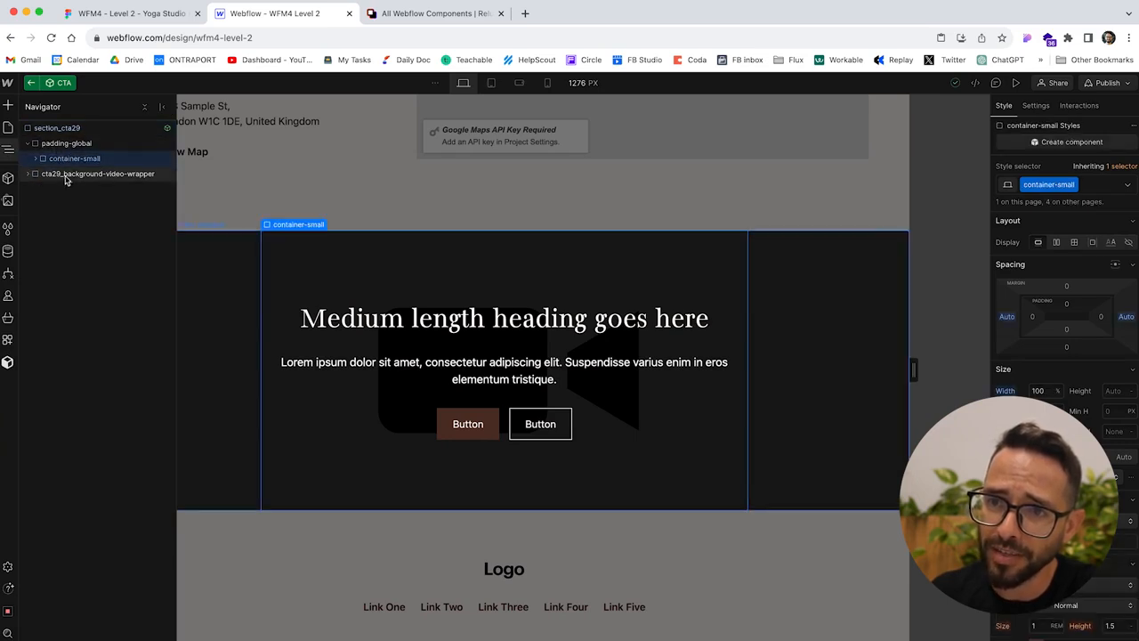
pyautogui.click(66, 175)
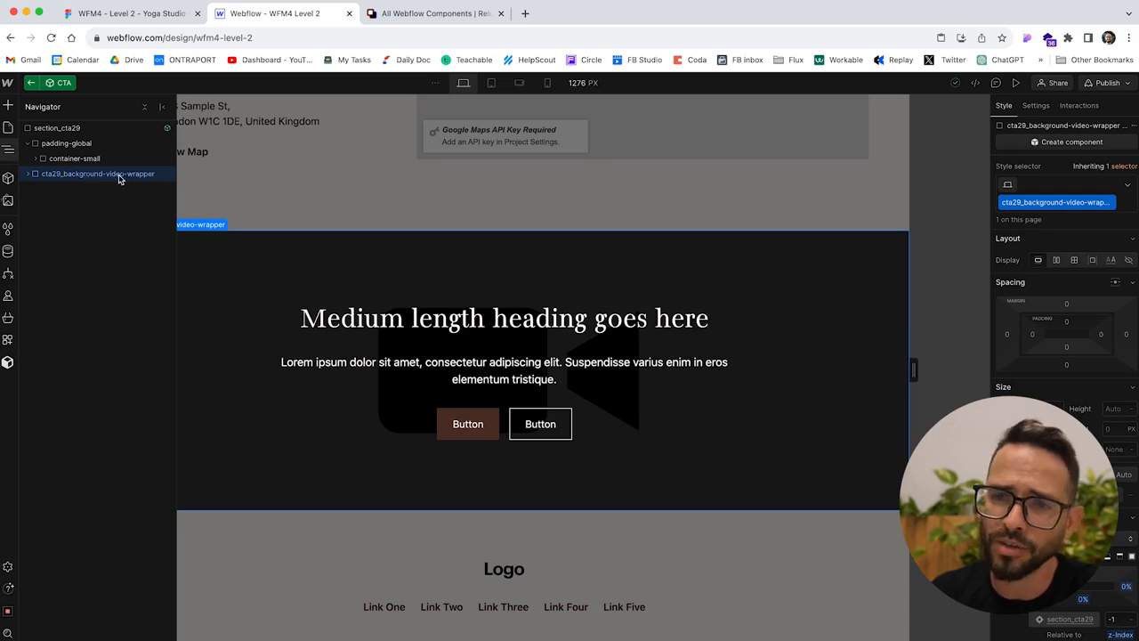
pyautogui.press('Delete')
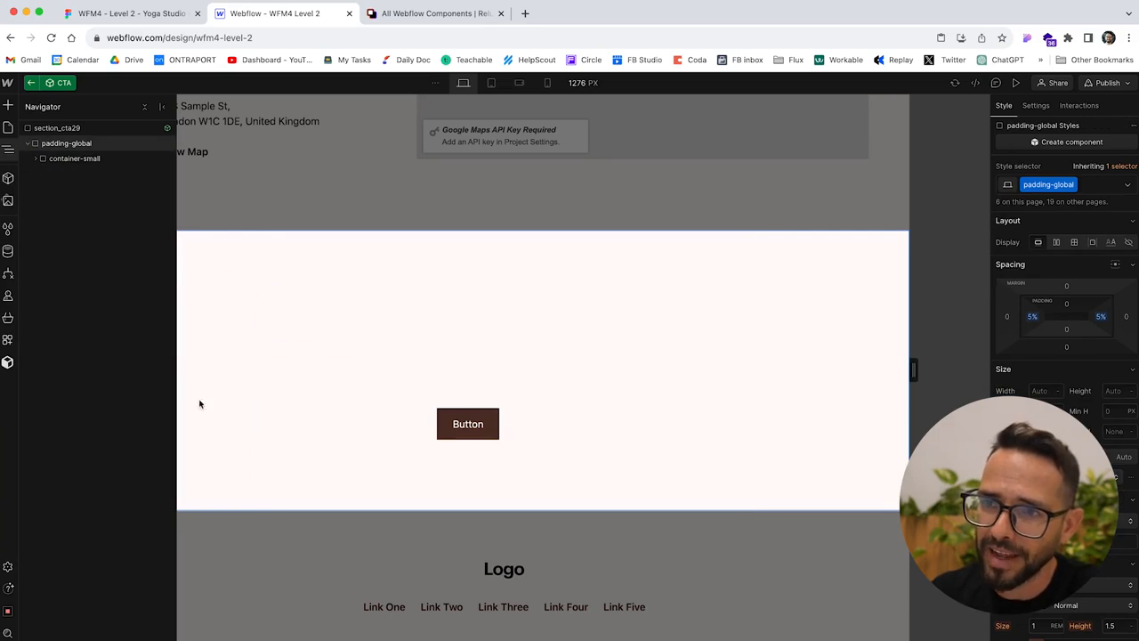
# - Check the CTA background in Figma, add the background-color-accent class to section_cta29 in Webflow, and leave the component
pyautogui.click(61, 131)
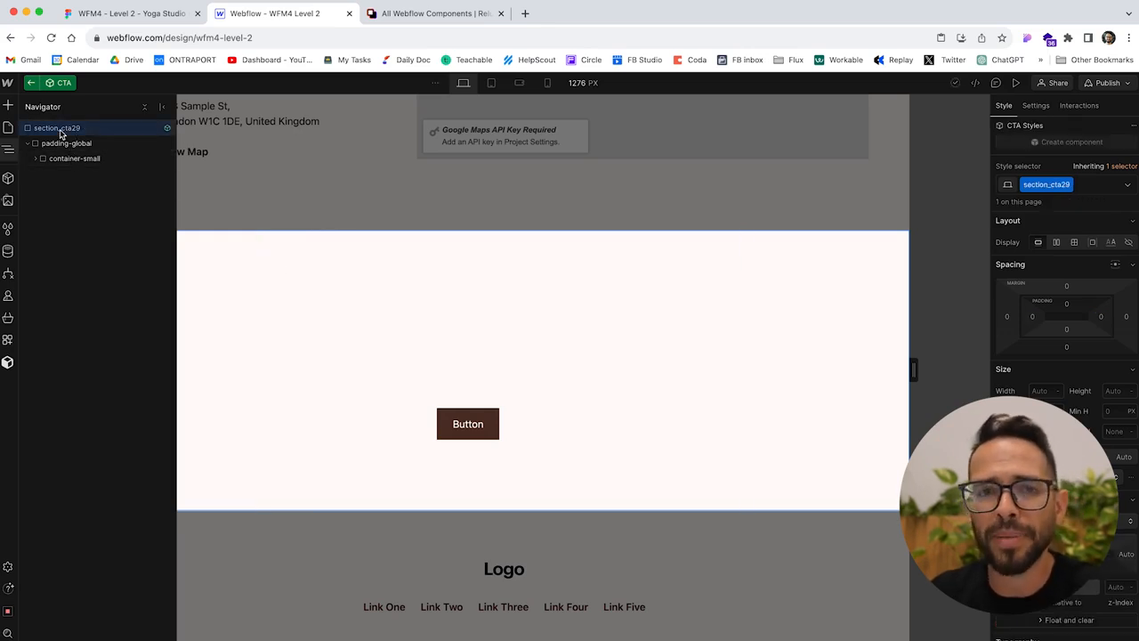
pyautogui.click(116, 13)
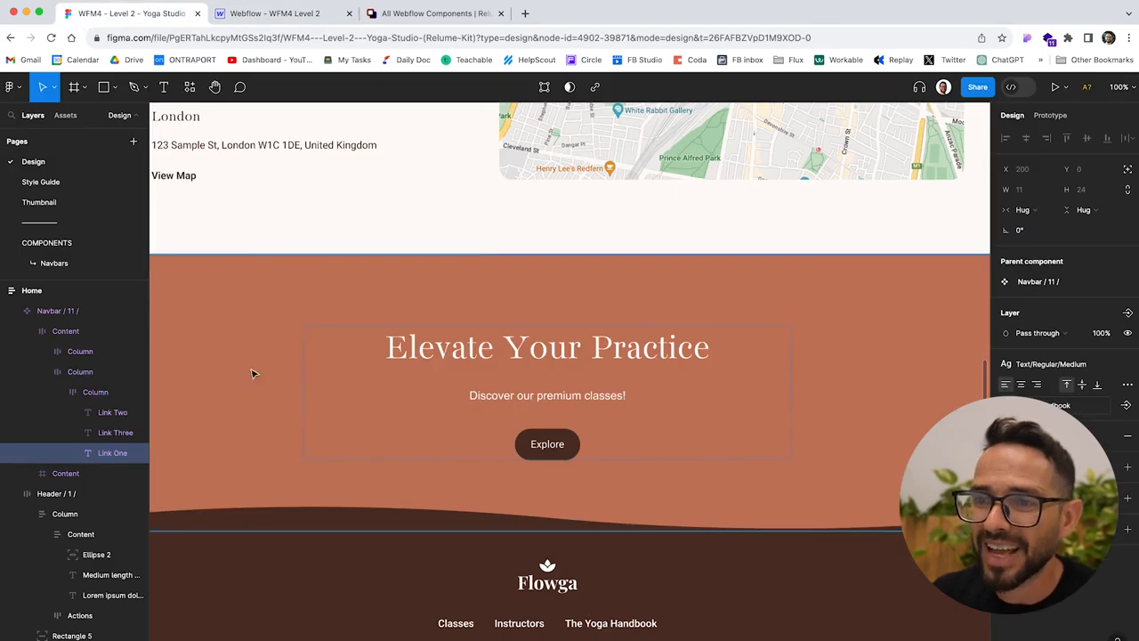
pyautogui.click(254, 14)
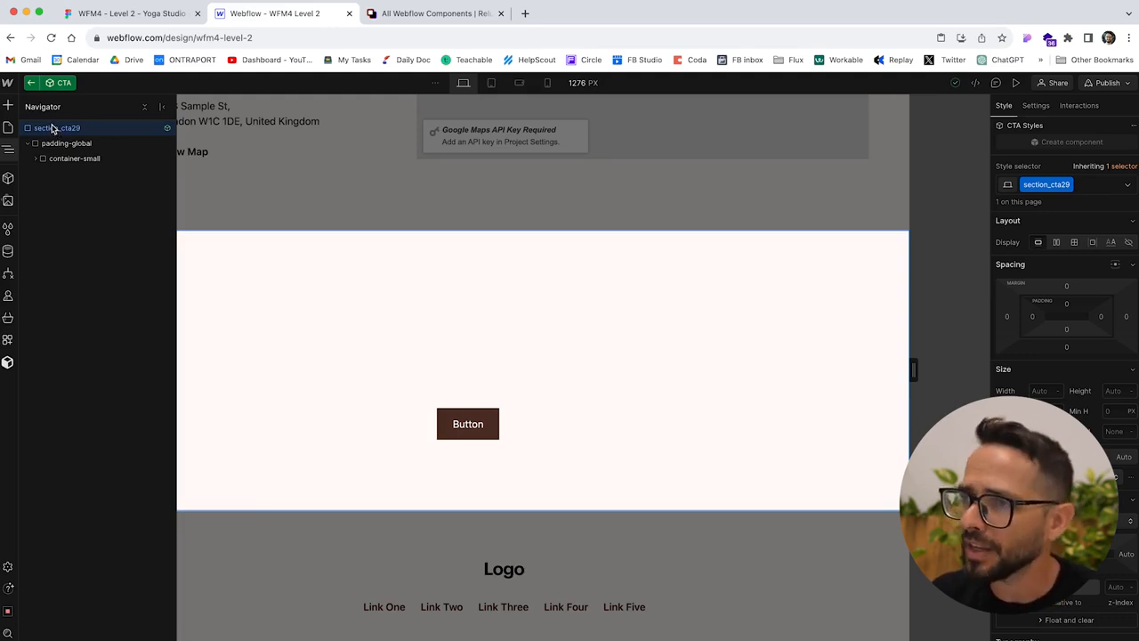
pyautogui.click(1091, 184)
pyautogui.write('ba')
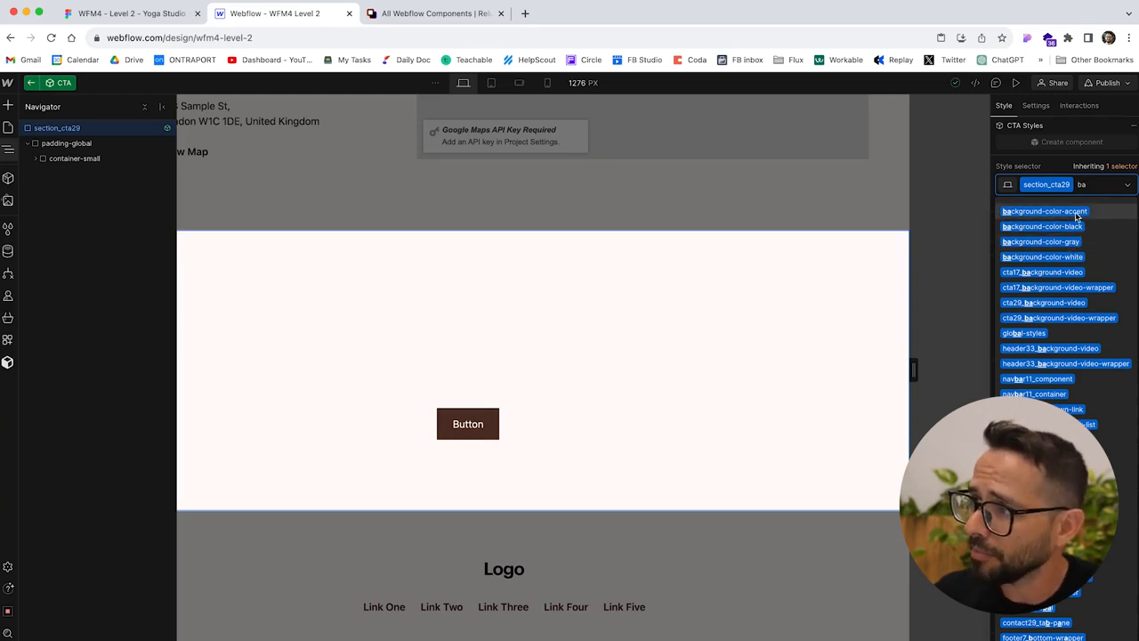
pyautogui.click(1062, 212)
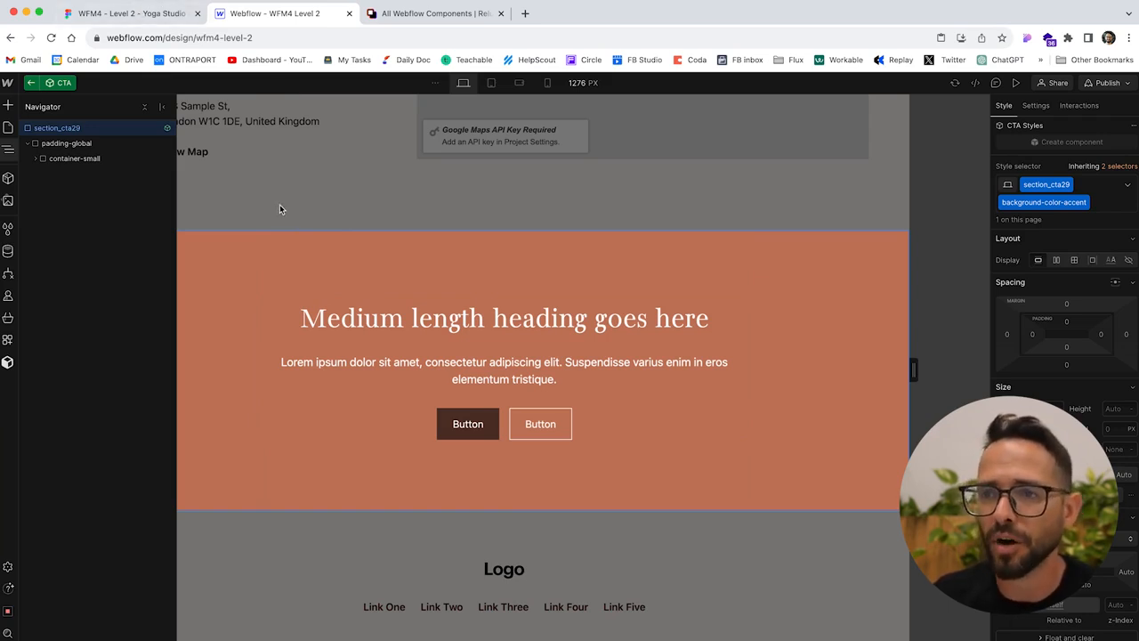
pyautogui.press('Escape')
# - Compare the call to action and footer in Figma with the Webflow Home page
pyautogui.click(143, 15)
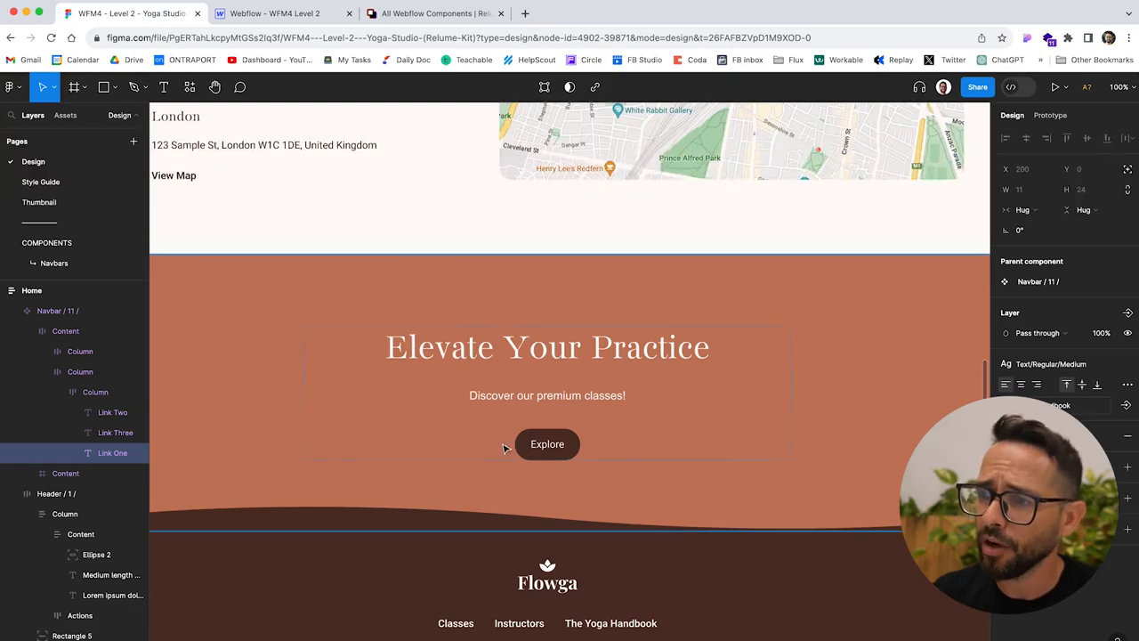
pyautogui.scroll(-5, 445, 481)
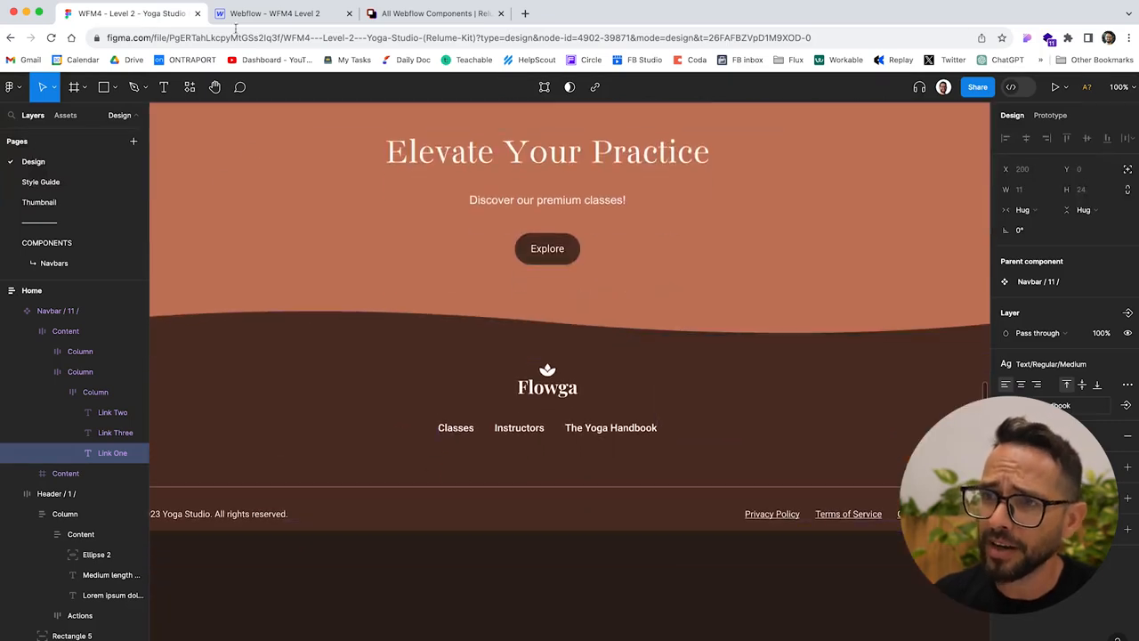
pyautogui.click(276, 14)
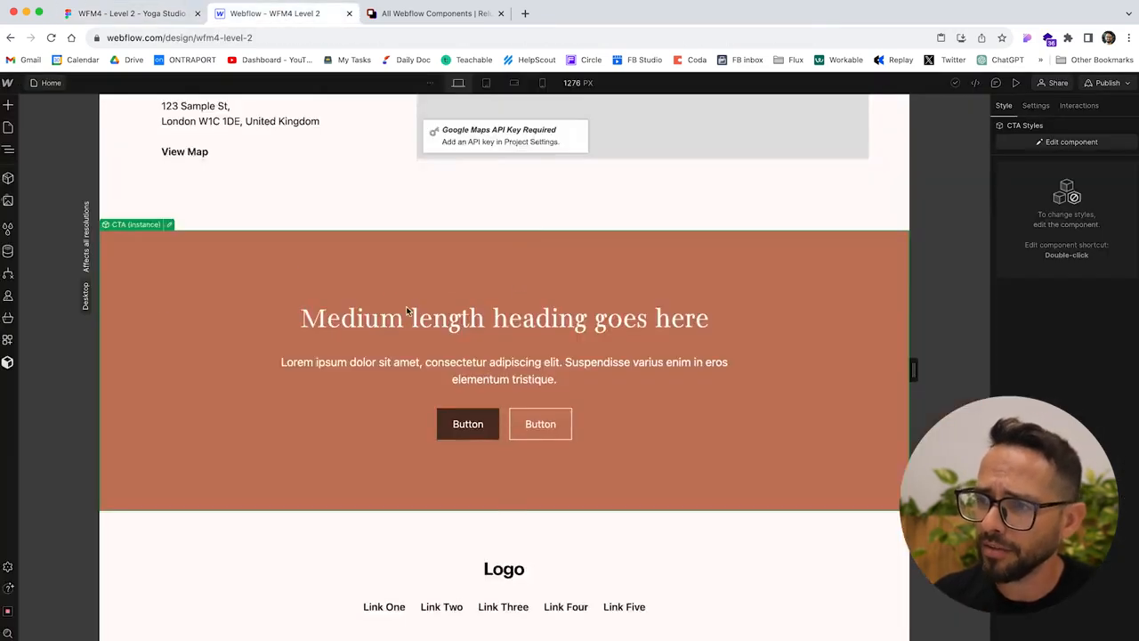
pyautogui.scroll(-3, 295, 440)
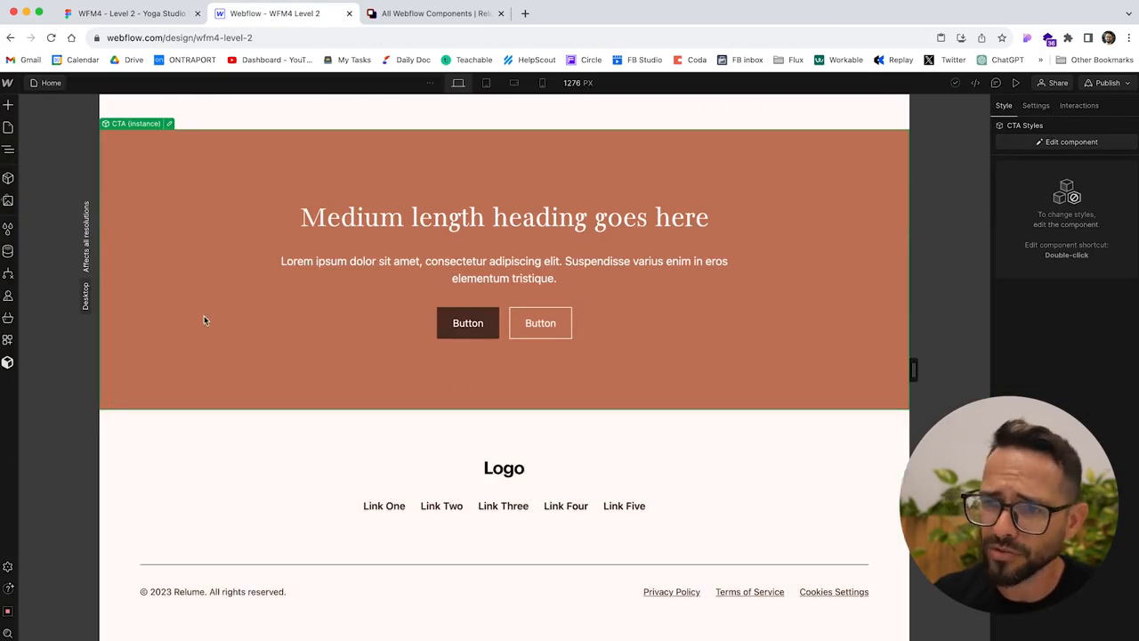
pyautogui.scroll(15, 345, 421)
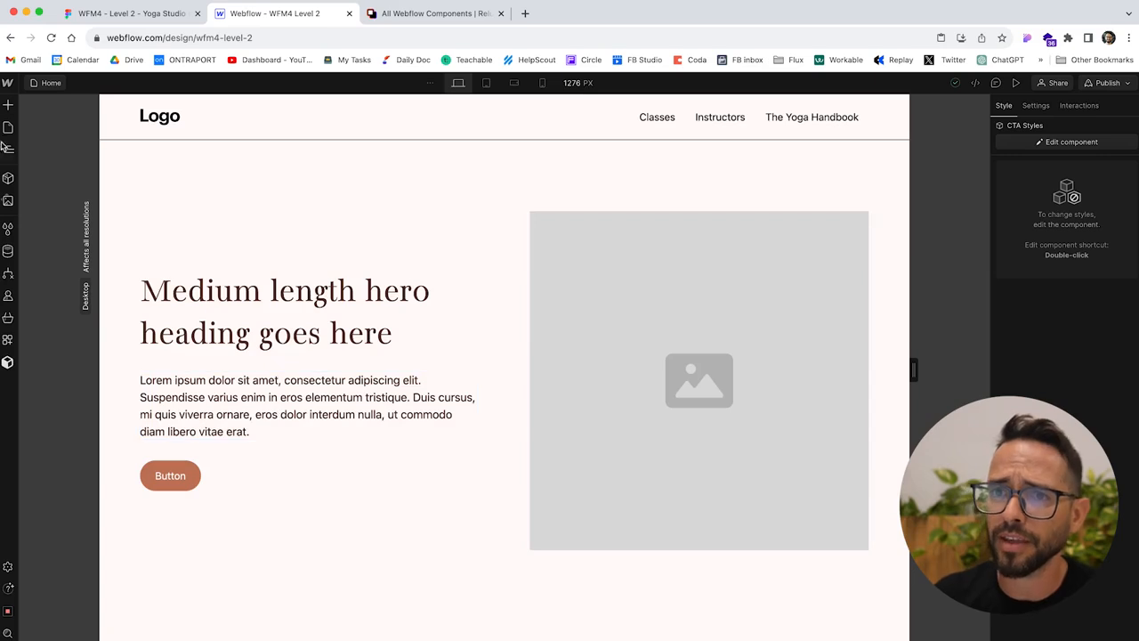
# - Switch to Figma and examine the Classes page design, including its hero and the Classes grid
pyautogui.click(124, 14)
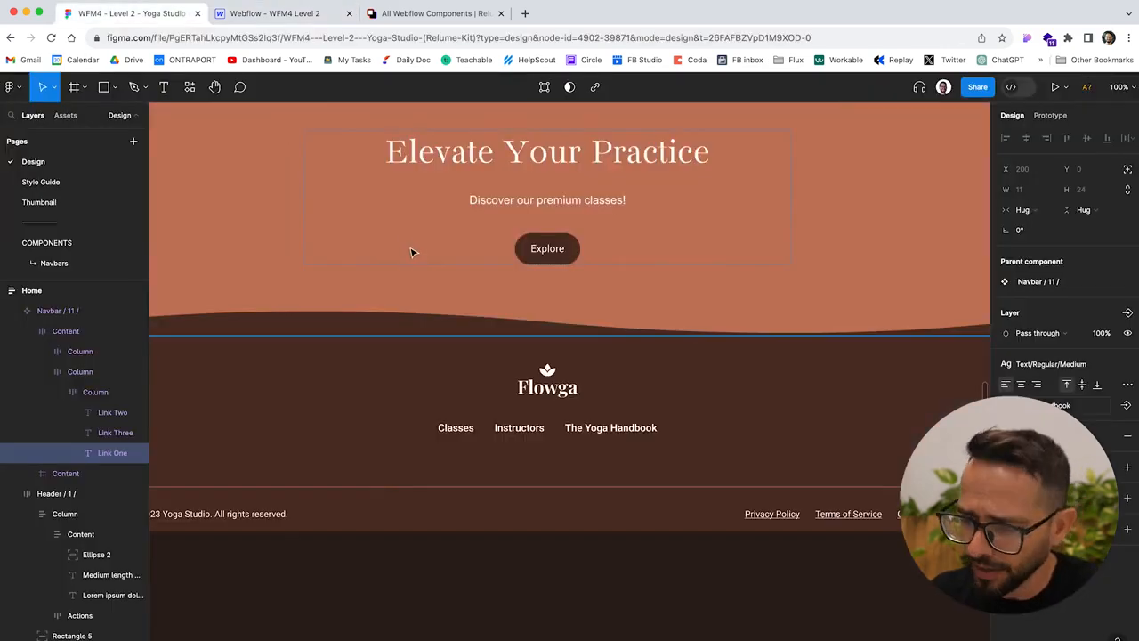
pyautogui.scroll(-5, 410, 252)
pyautogui.scroll(15, 494, 268)
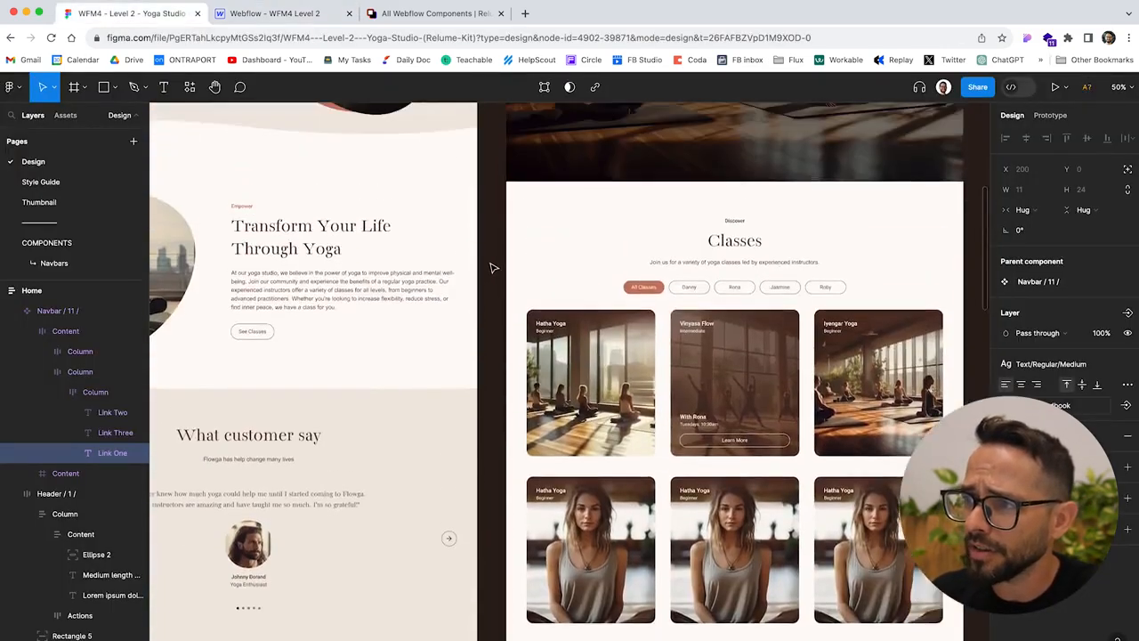
pyautogui.scroll(6, 494, 268)
pyautogui.hscroll(5, 494, 268)
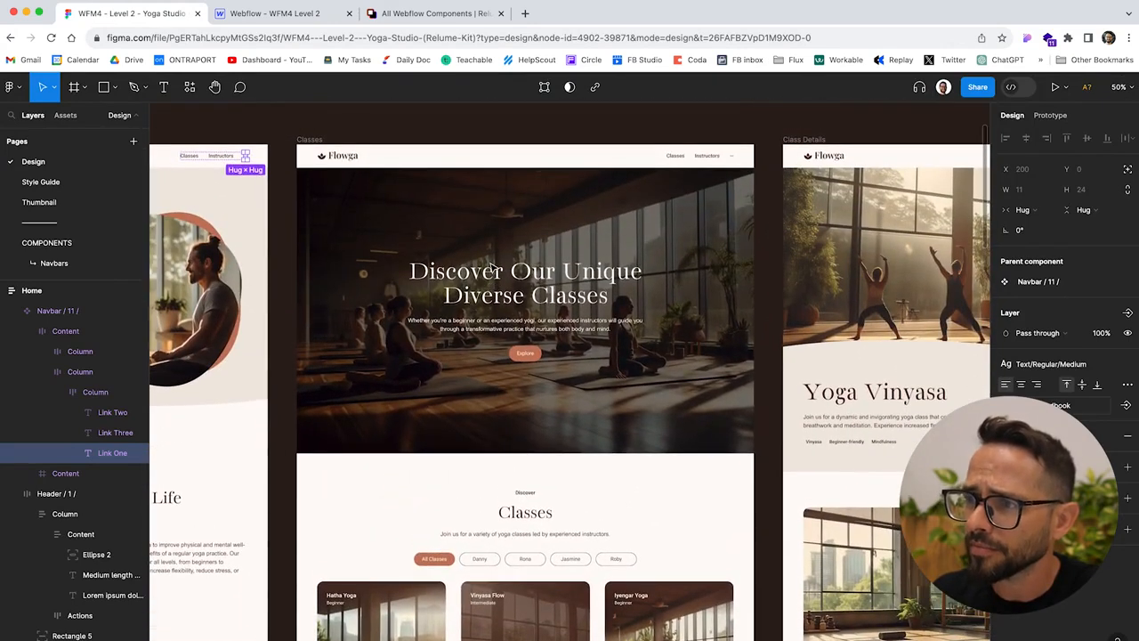
pyautogui.scroll(-5, 491, 268)
pyautogui.scroll(5, 491, 268)
pyautogui.scroll(-5, 492, 268)
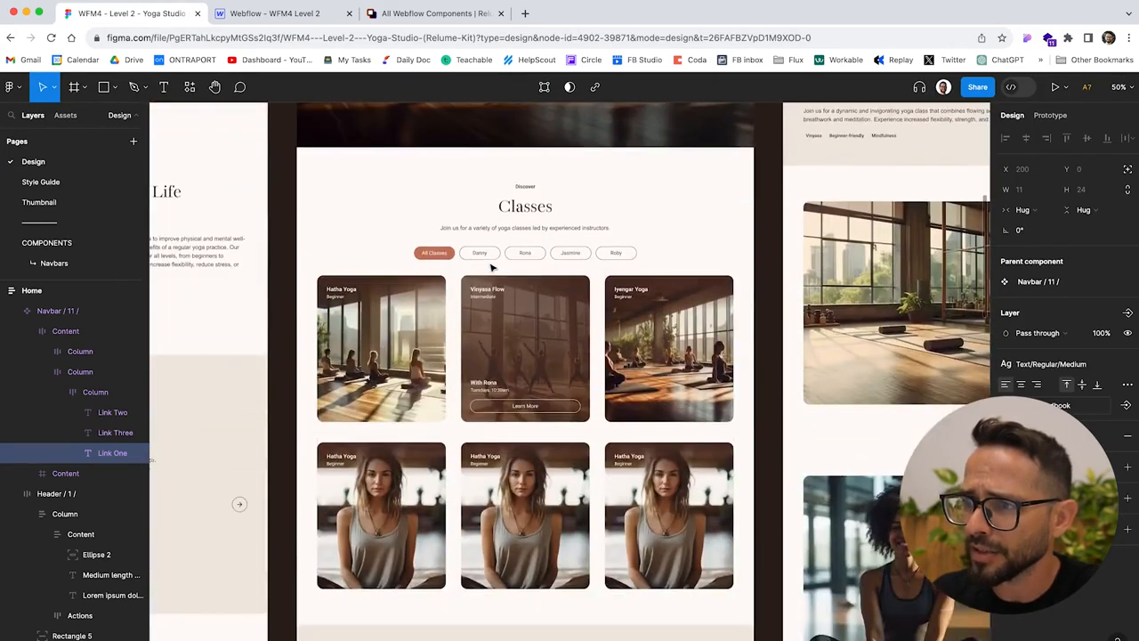
pyautogui.scroll(5, 491, 267)
pyautogui.scroll(2, 452, 170)
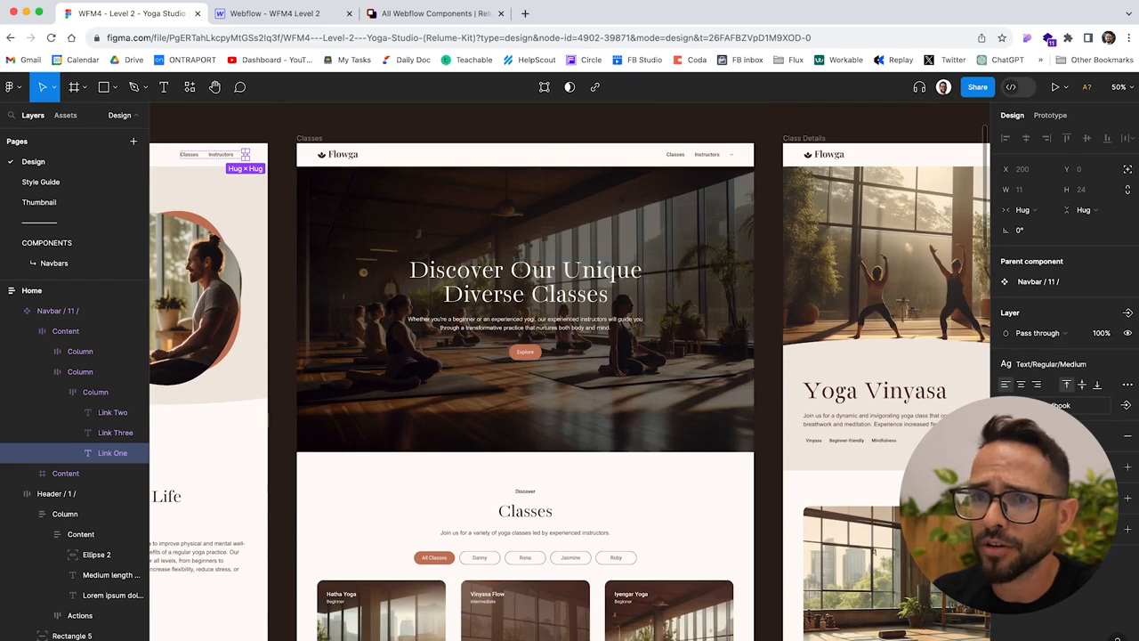
# - Open the Classes page in Webflow and inspect the structure of its hero and Our team sections
pyautogui.click(284, 13)
pyautogui.click(8, 129)
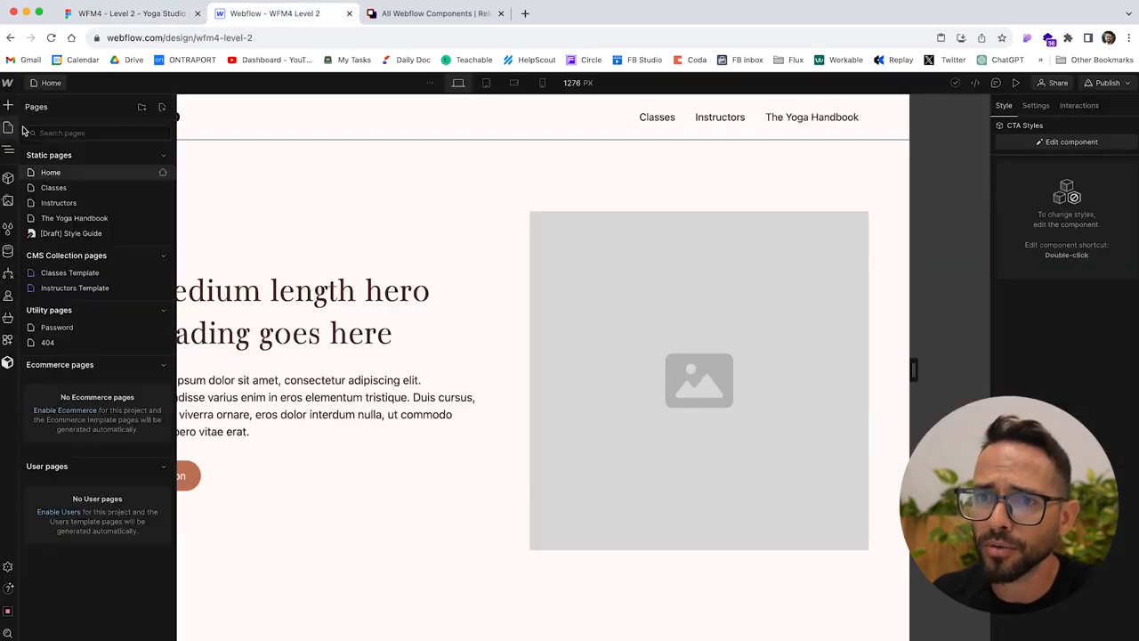
pyautogui.click(70, 188)
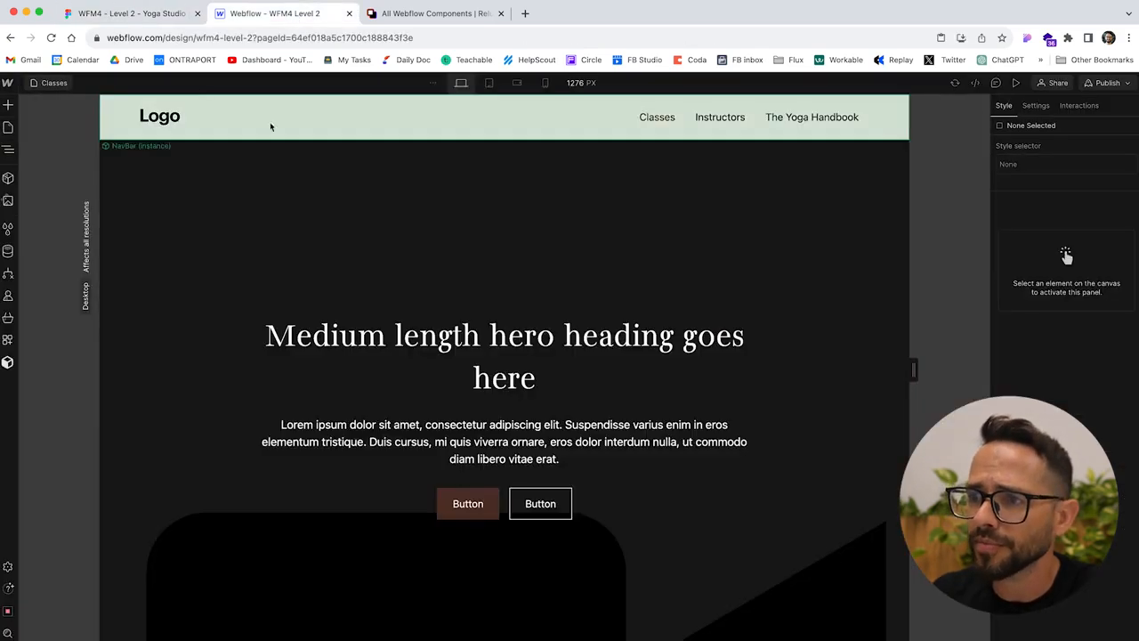
pyautogui.click(208, 252)
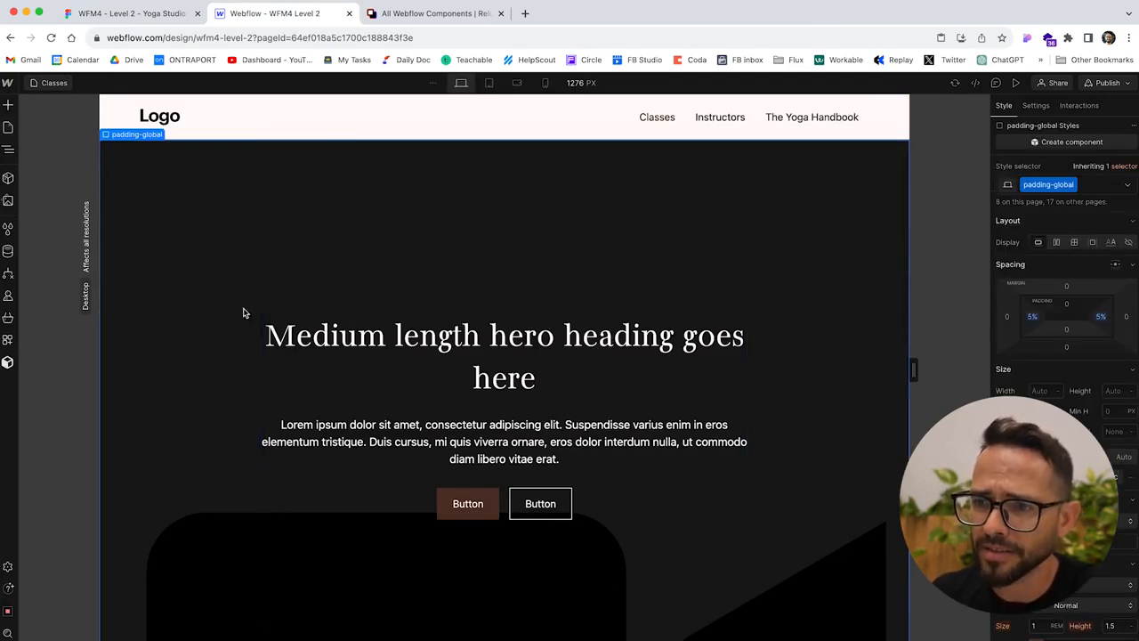
pyautogui.scroll(-10, 243, 313)
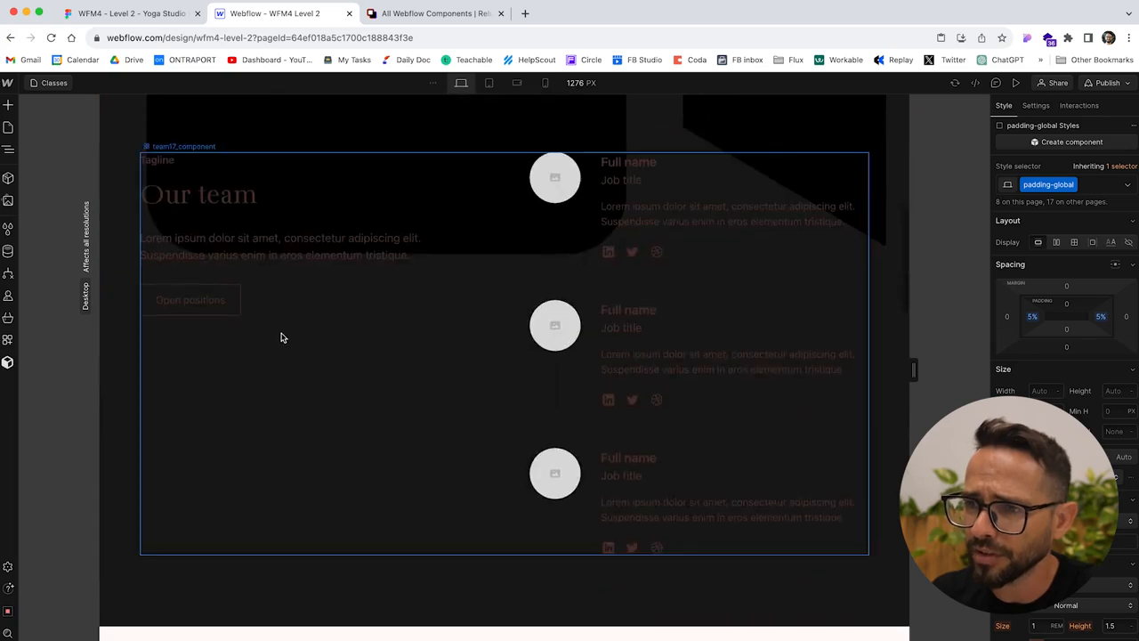
pyautogui.scroll(-4, 280, 334)
pyautogui.scroll(5, 281, 332)
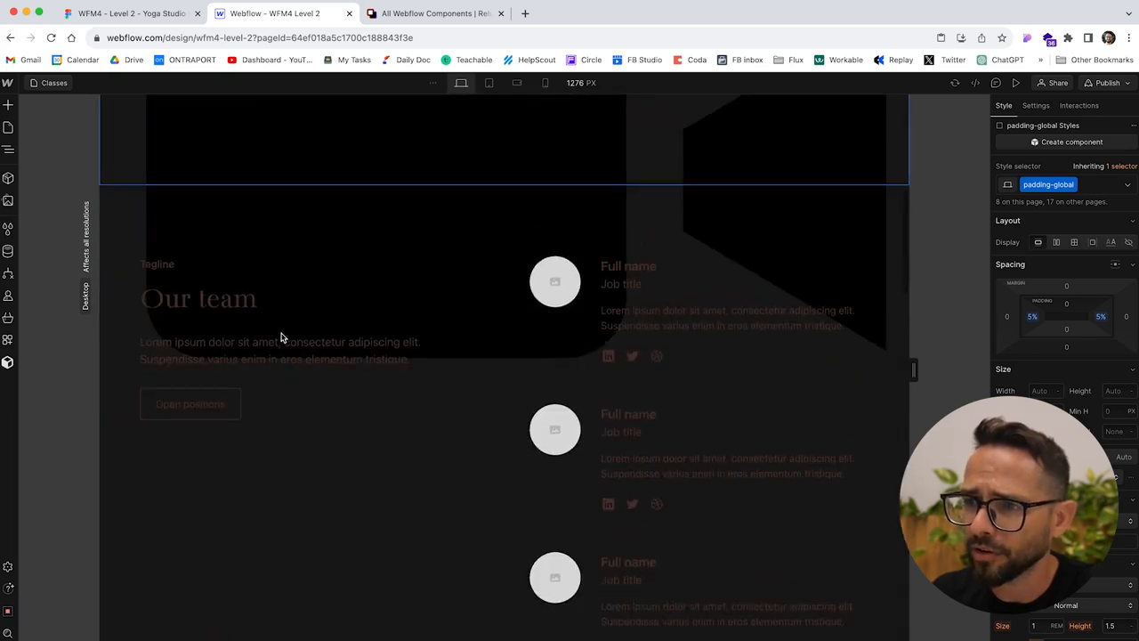
pyautogui.click(134, 235)
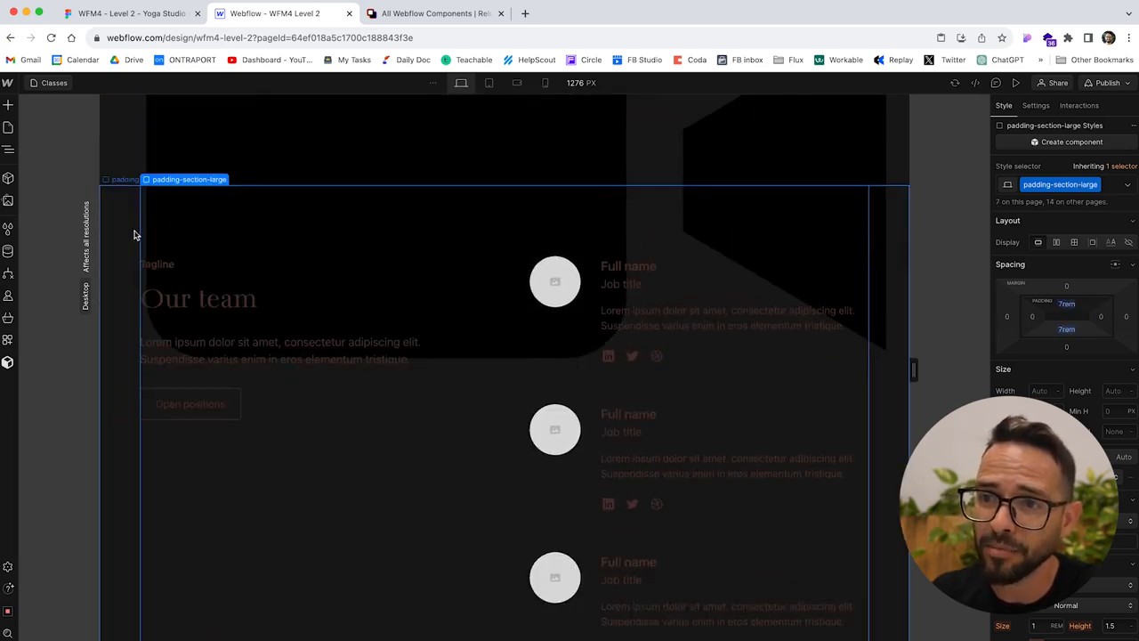
# - Delete the section_team17 that is nested inside section_header33 on the Classes page
pyautogui.click(7, 153)
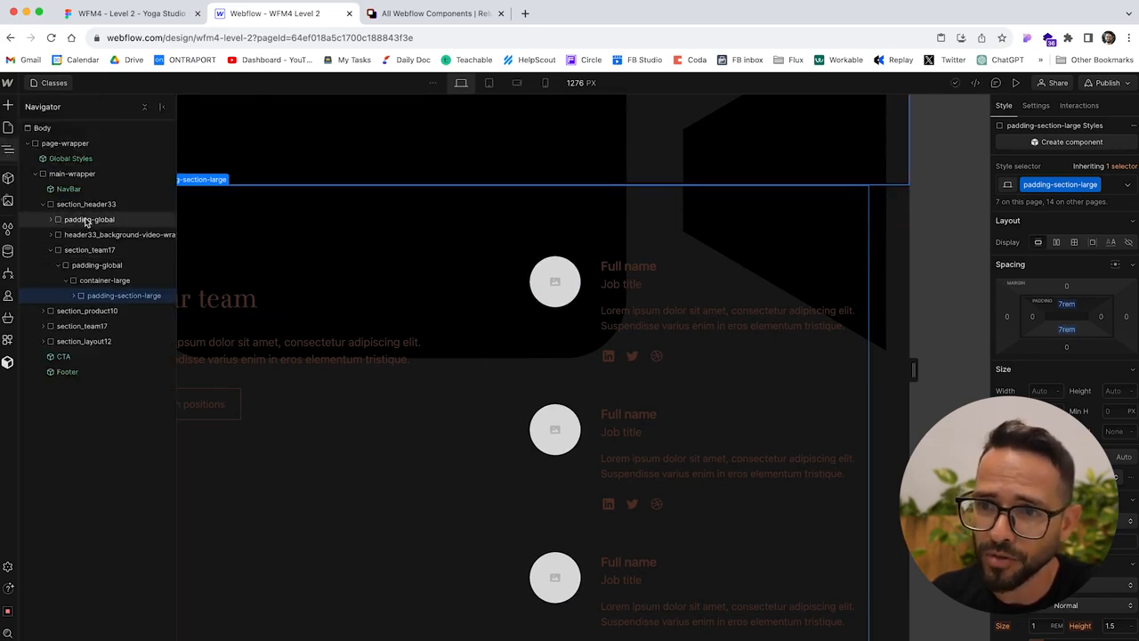
pyautogui.click(87, 250)
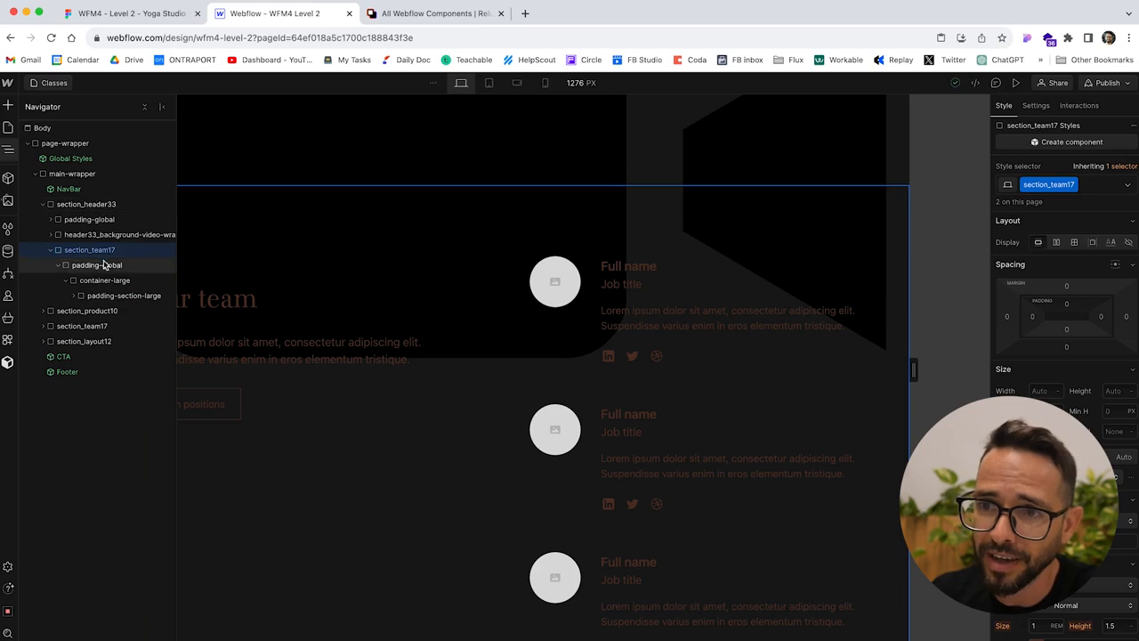
pyautogui.scroll(2, 534, 318)
pyautogui.scroll(-3, 534, 316)
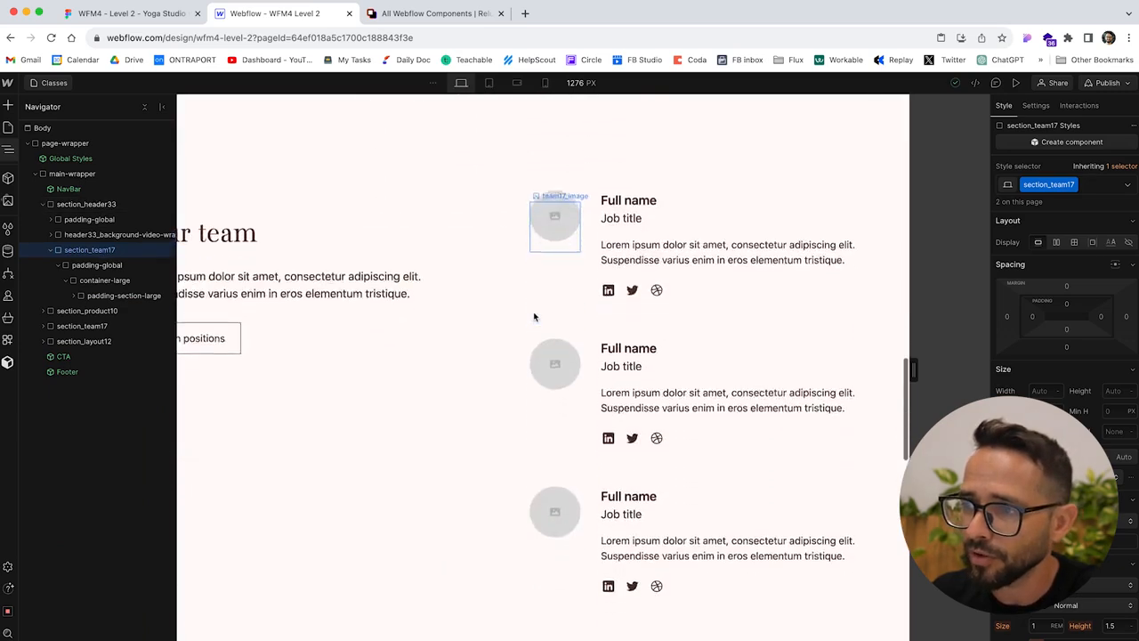
pyautogui.scroll(3, 534, 316)
pyautogui.scroll(10, 556, 457)
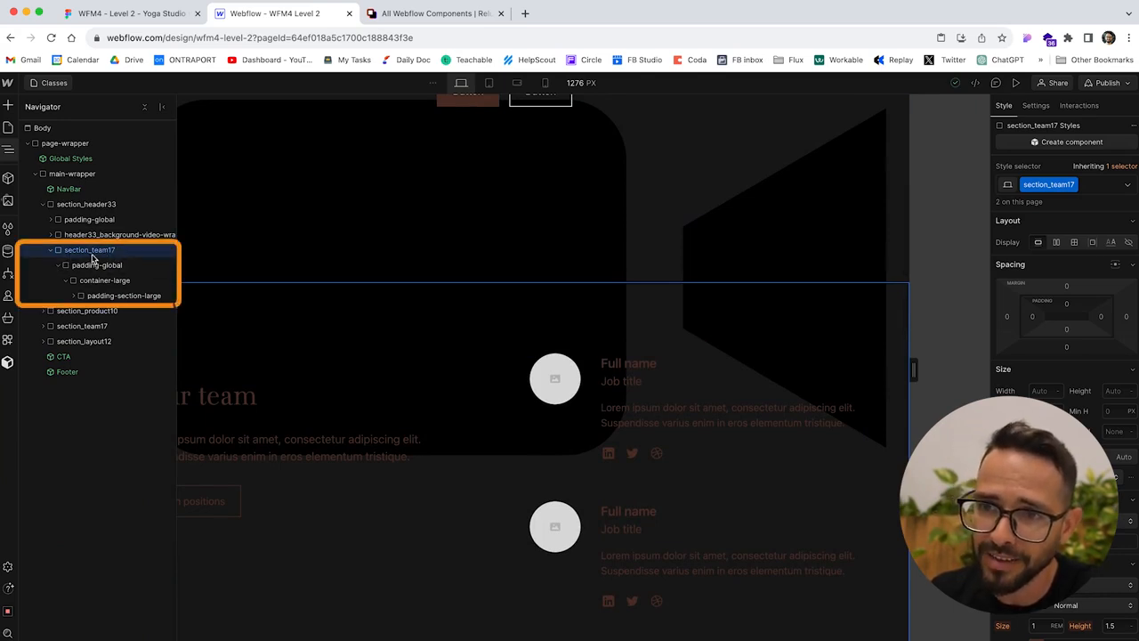
pyautogui.press('Delete')
pyautogui.scroll(5, 437, 311)
pyautogui.scroll(-5, 405, 393)
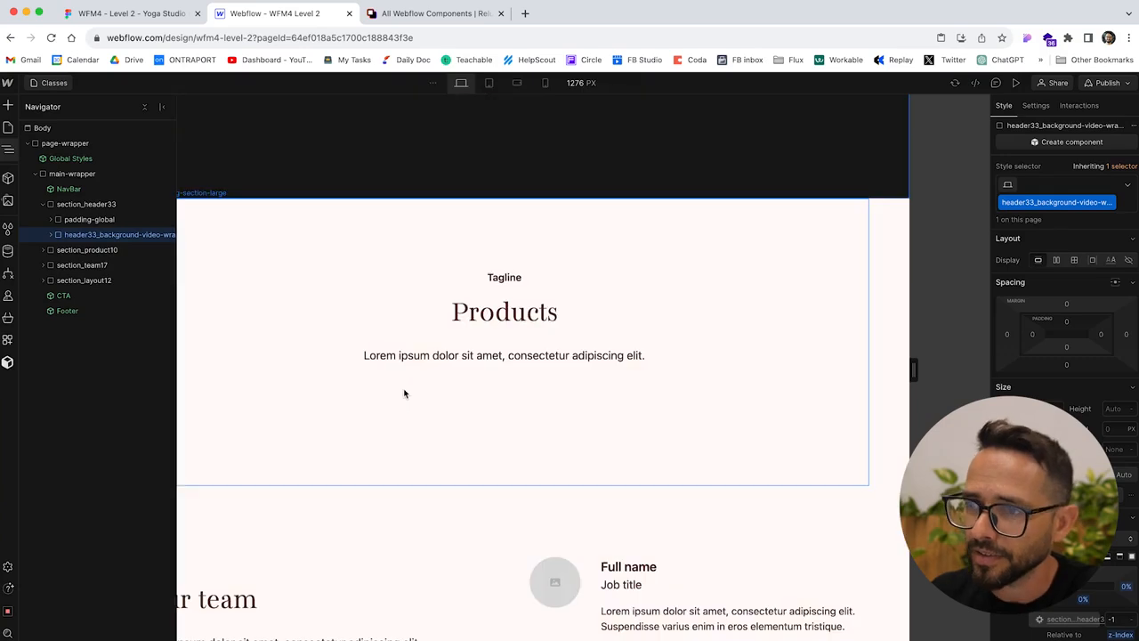
# - Delete the Products section, section_product10, from the Classes page's main-wrapper
pyautogui.click(404, 393)
pyautogui.click(8, 155)
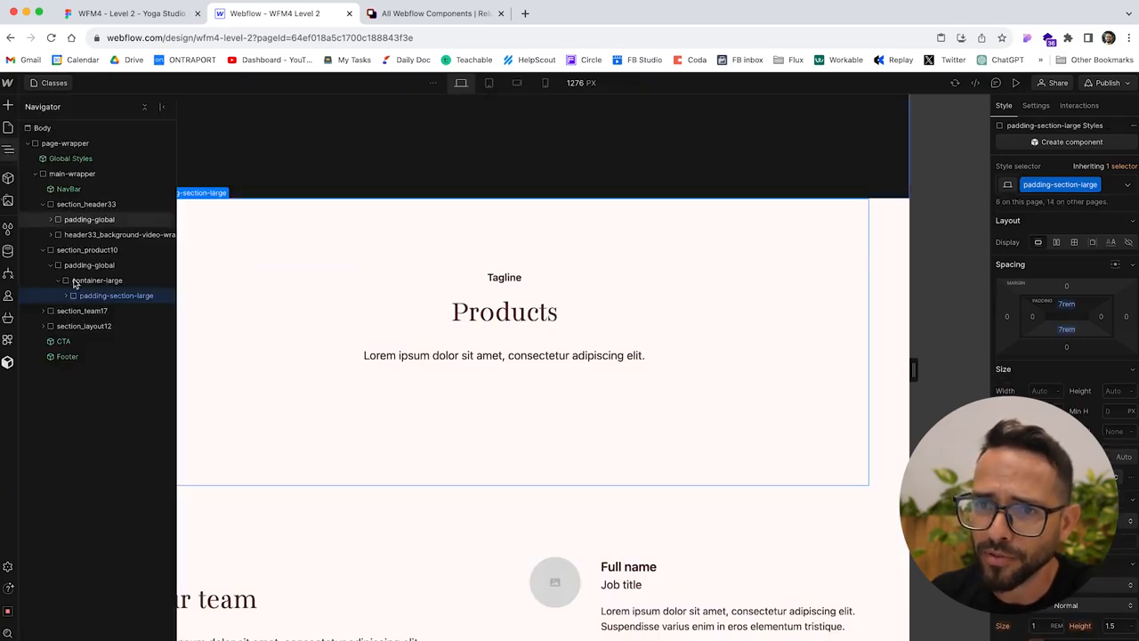
pyautogui.click(76, 250)
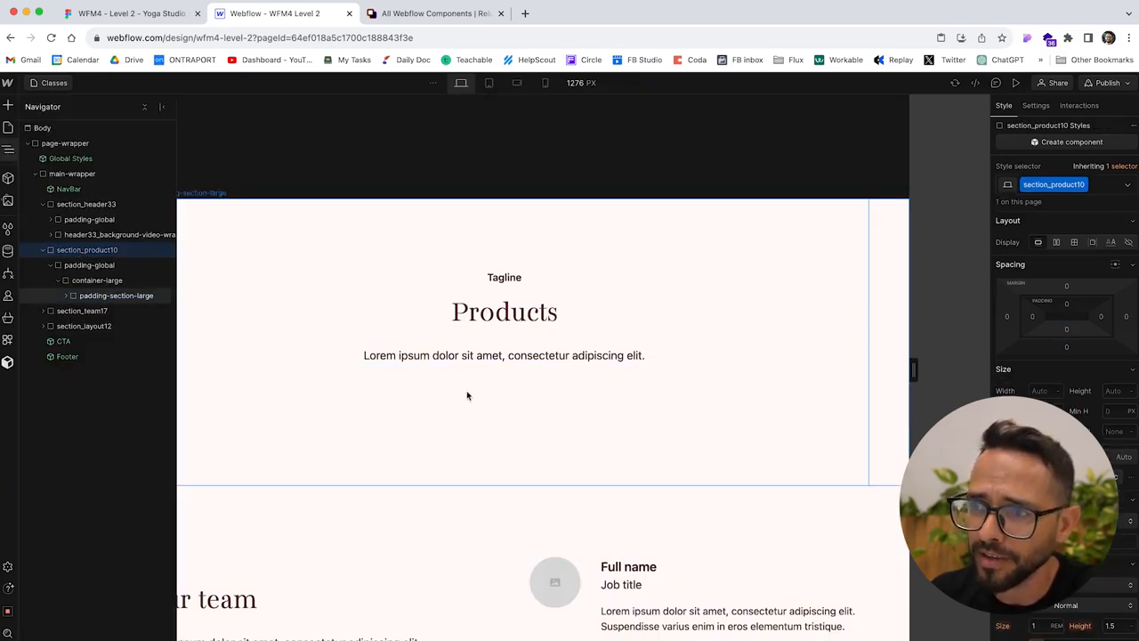
pyautogui.scroll(-5, 467, 391)
pyautogui.scroll(6, 466, 391)
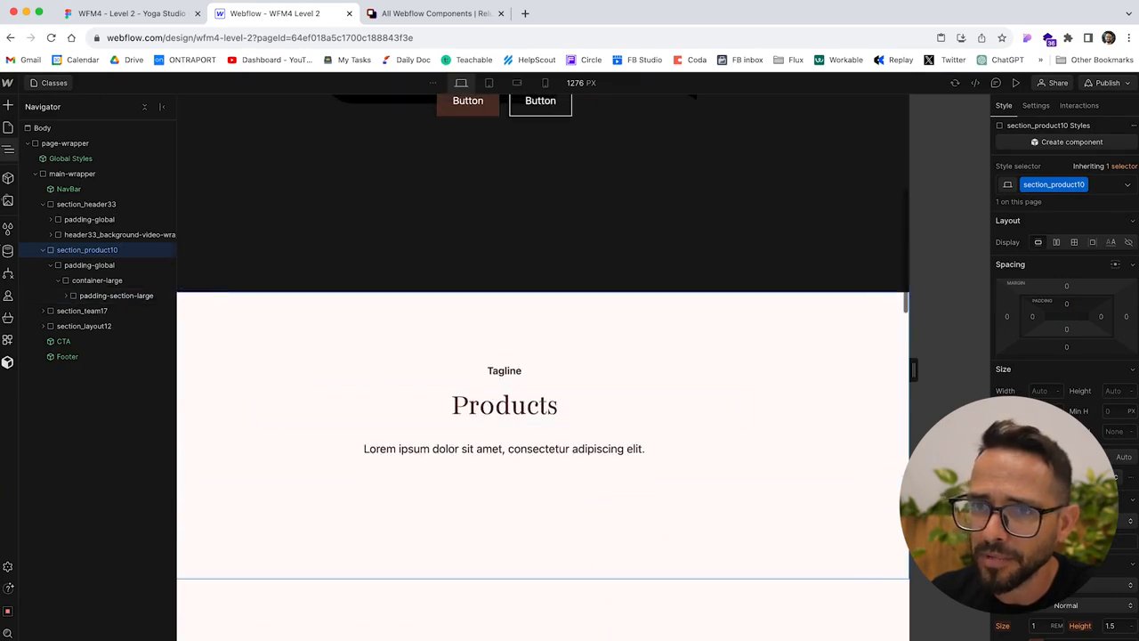
pyautogui.click(58, 281)
pyautogui.click(51, 267)
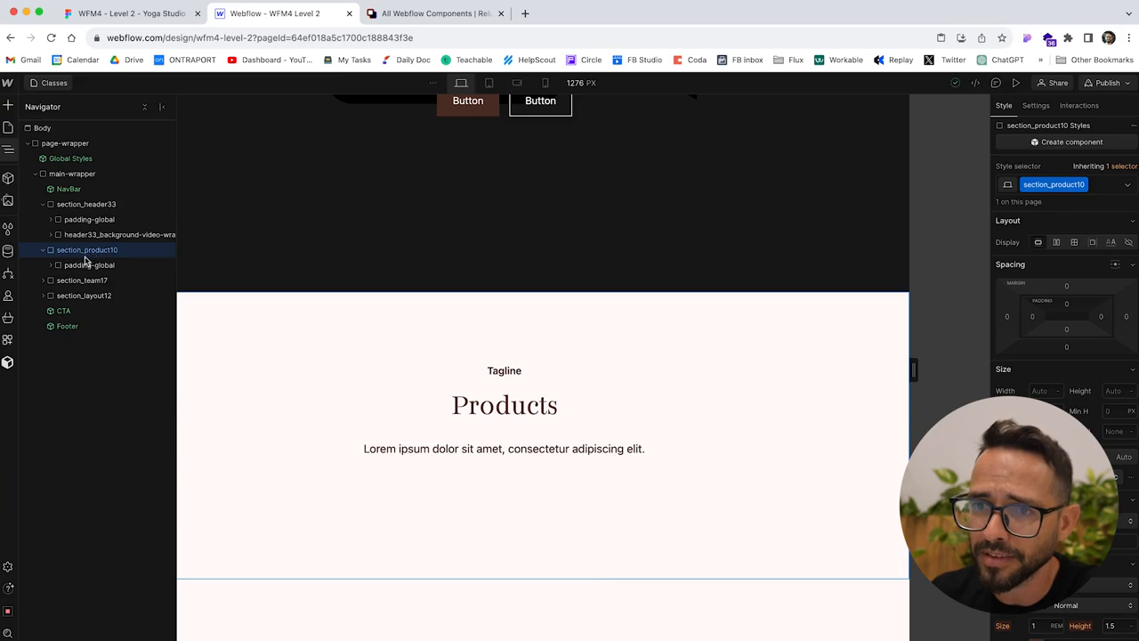
pyautogui.press('BackSpace')
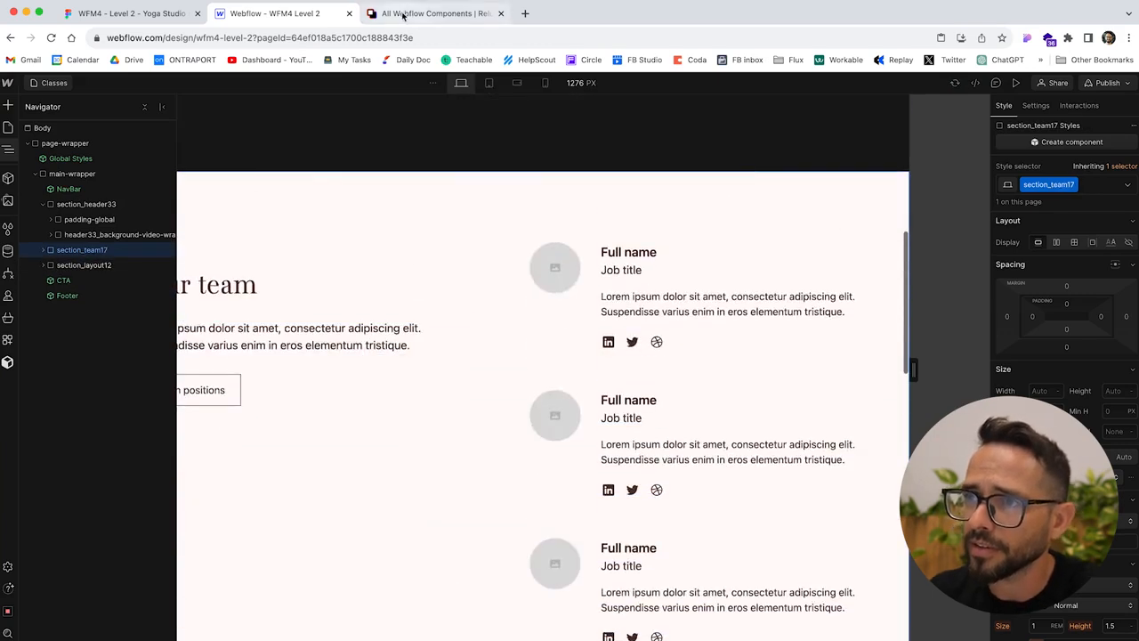
# - Check the Classes grid's component name in Figma and copy the Product 10 component from the Relume library
pyautogui.click(403, 15)
pyautogui.tripleClick(465, 144)
pyautogui.write('pr')
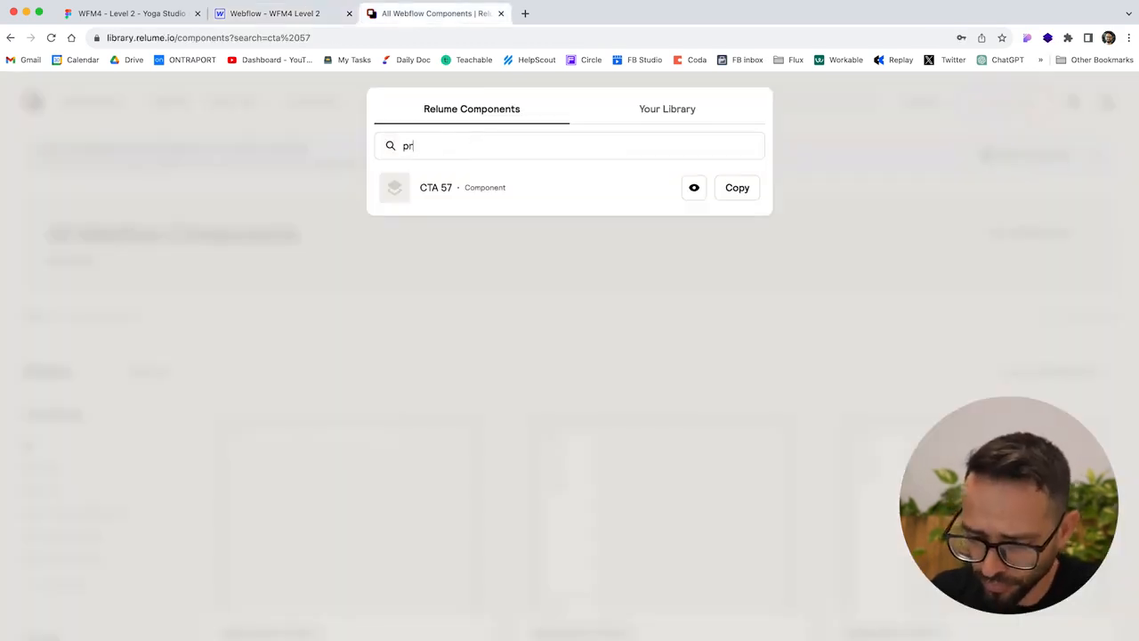
pyautogui.write('oducts')
pyautogui.press('super+1')
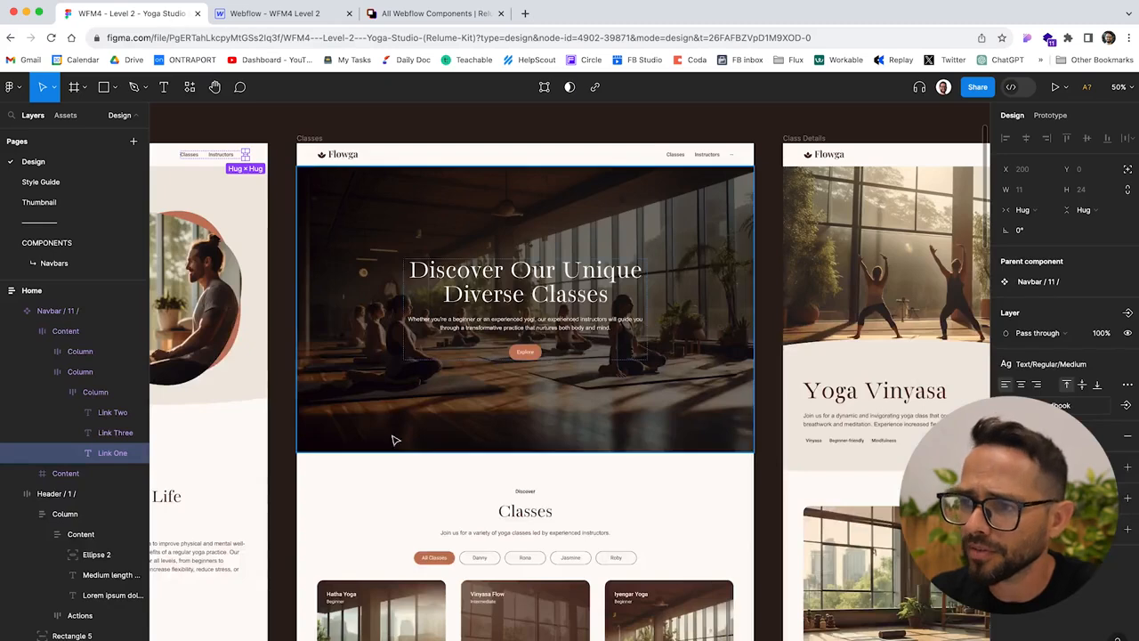
pyautogui.scroll(-5, 394, 440)
pyautogui.click(323, 306)
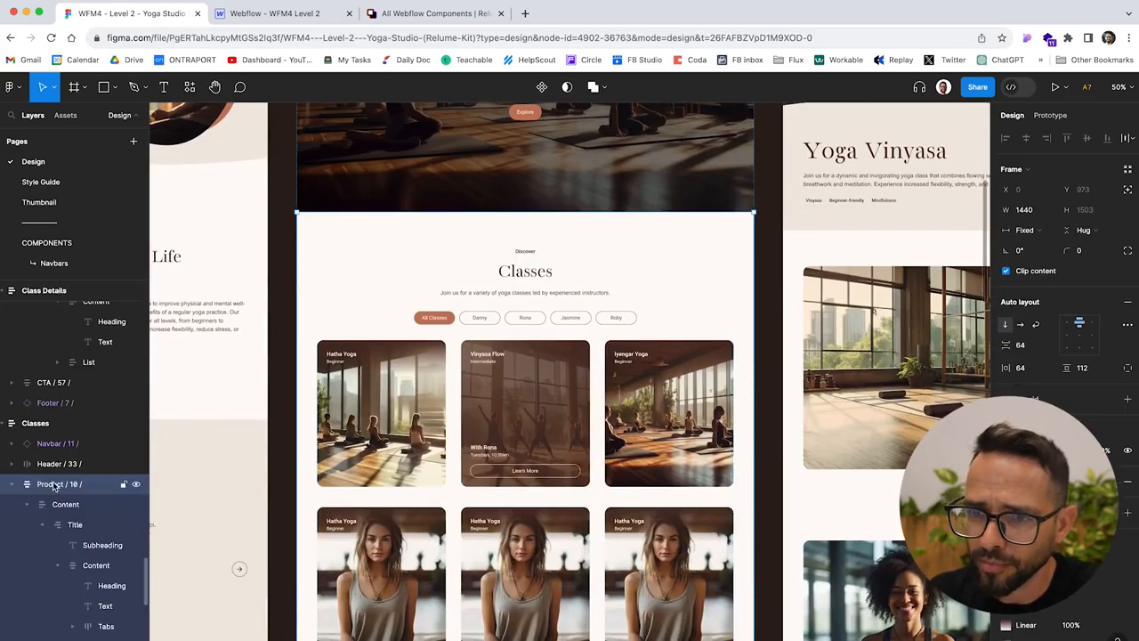
pyautogui.click(420, 14)
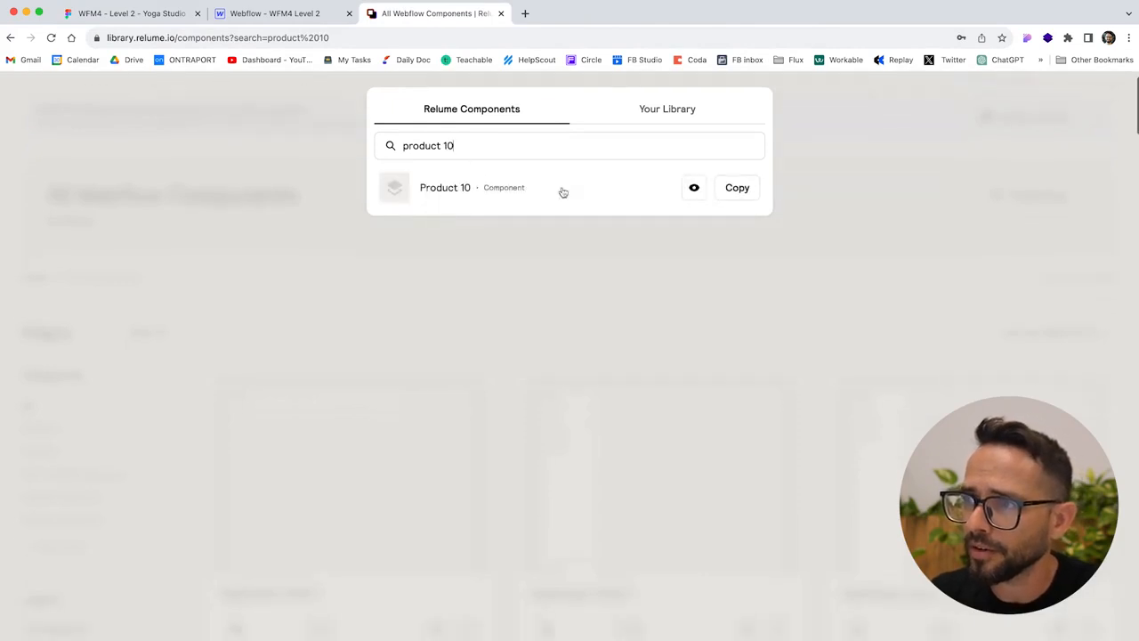
pyautogui.click(749, 191)
# - Switch to Webflow, paste the copied component into main-wrapper, and move section_product10 directly below section_header33
pyautogui.click(274, 13)
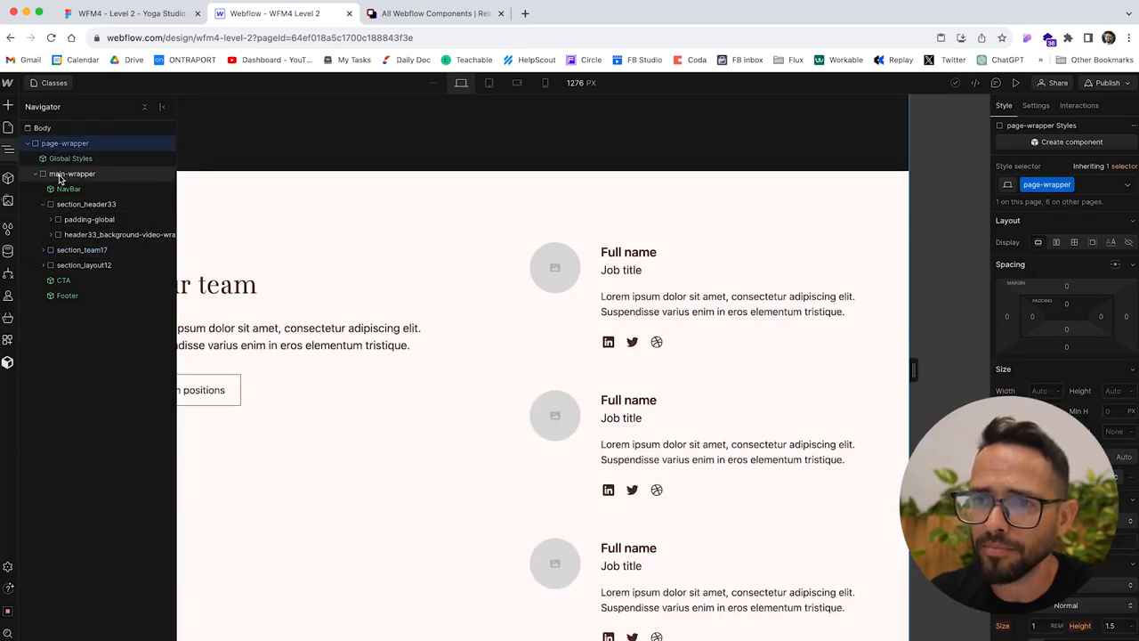
pyautogui.click(60, 176)
pyautogui.press('super+v')
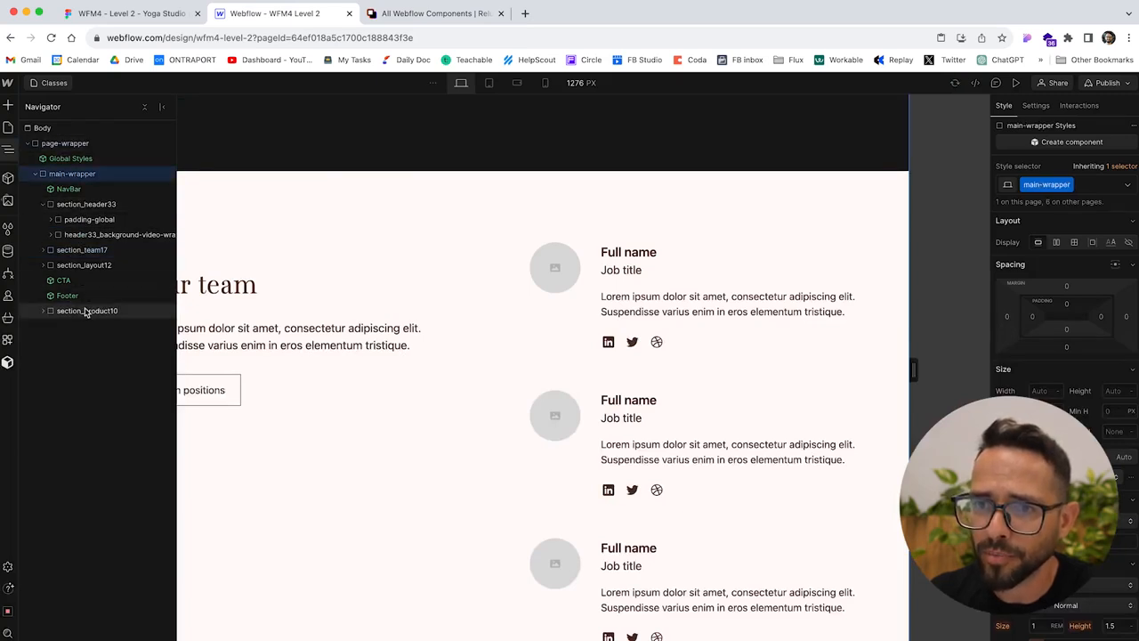
pyautogui.click(42, 204)
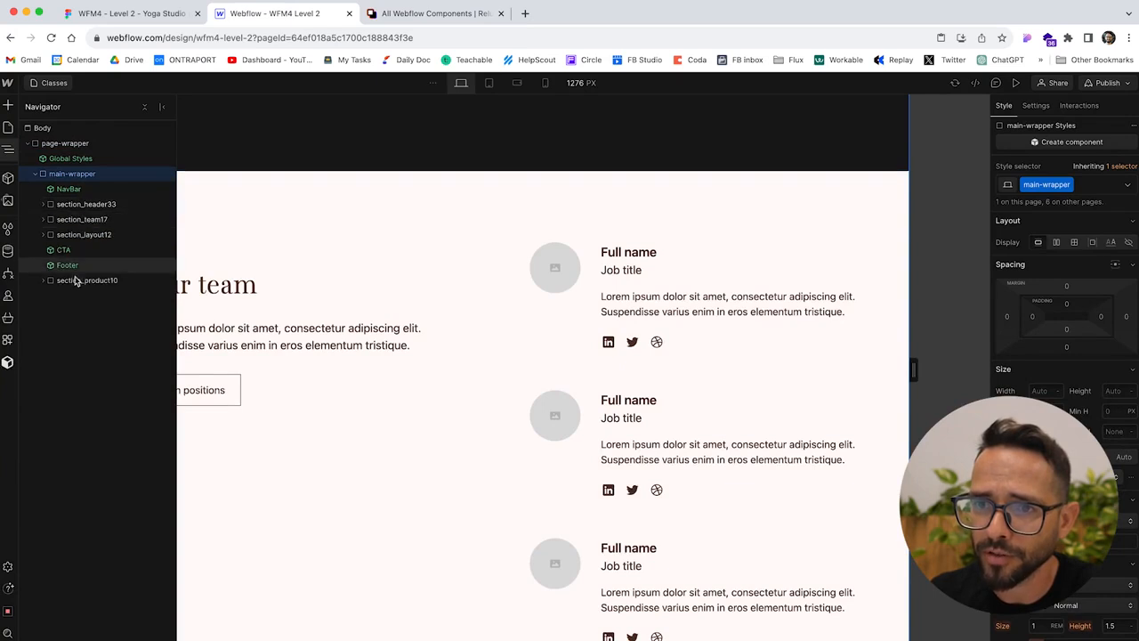
pyautogui.moveTo(80, 279); pyautogui.dragTo(79, 226)
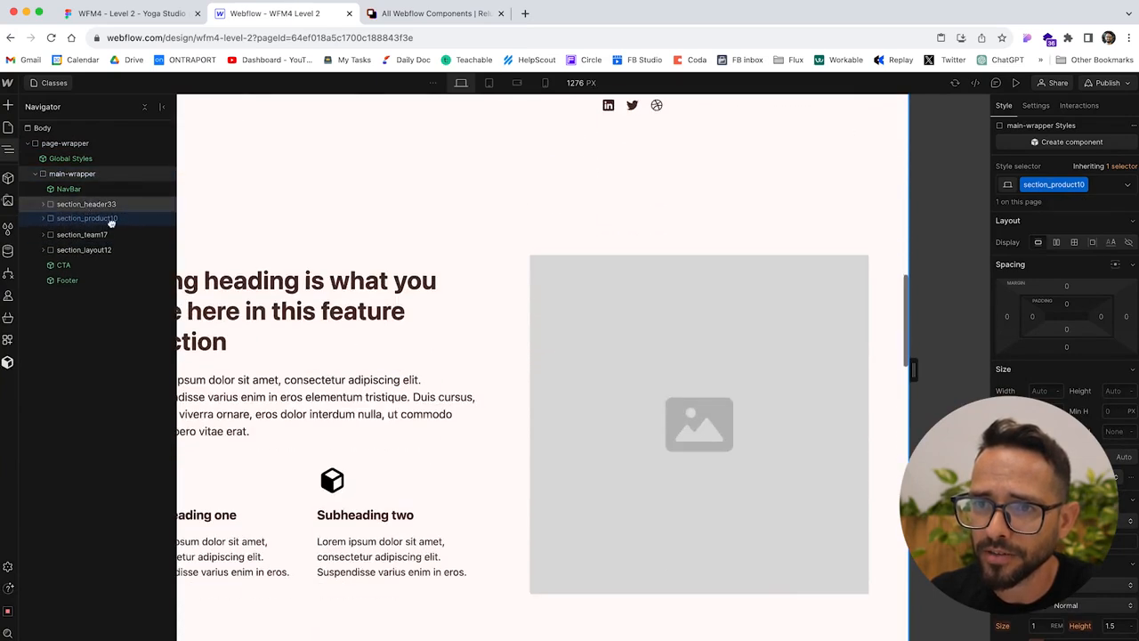
pyautogui.scroll(15, 258, 249)
pyautogui.scroll(2, 254, 243)
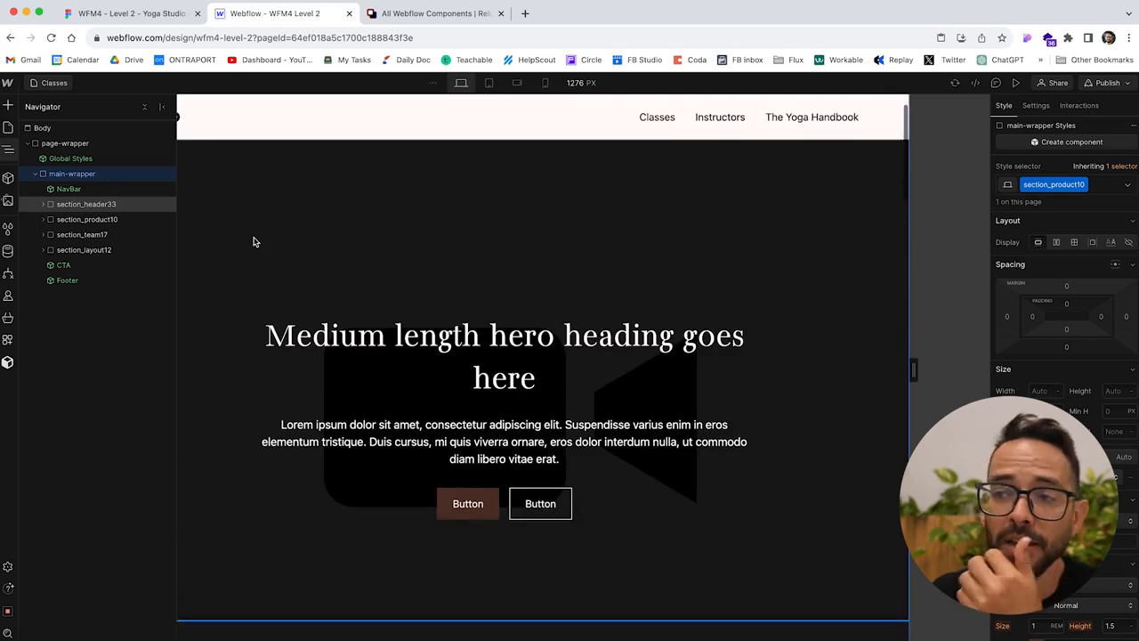
# - Compare the new product grid in Webflow with the Classes grid, its instructor filters and the Our Instructors section in Figma
pyautogui.scroll(-5, 254, 241)
pyautogui.scroll(-3, 254, 240)
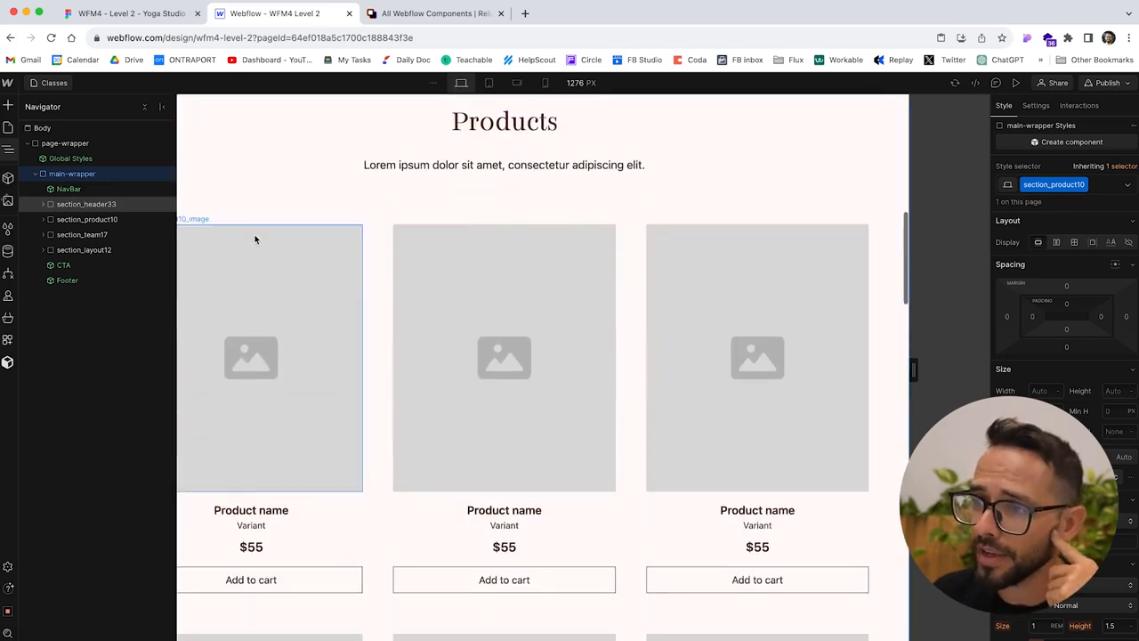
pyautogui.click(389, 317)
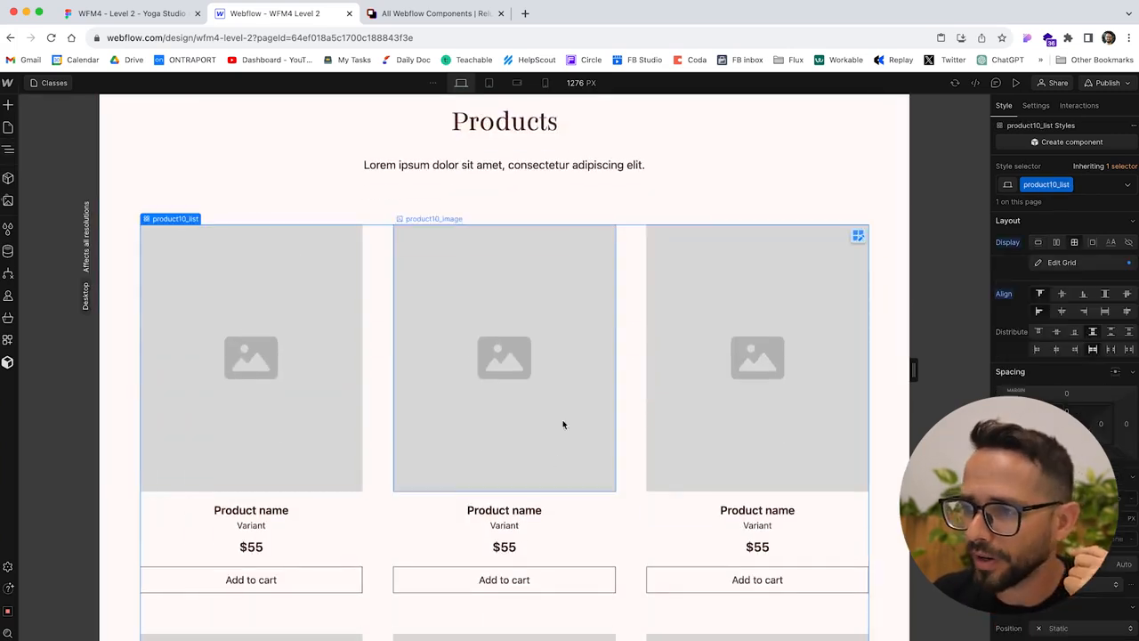
pyautogui.scroll(-2, 423, 395)
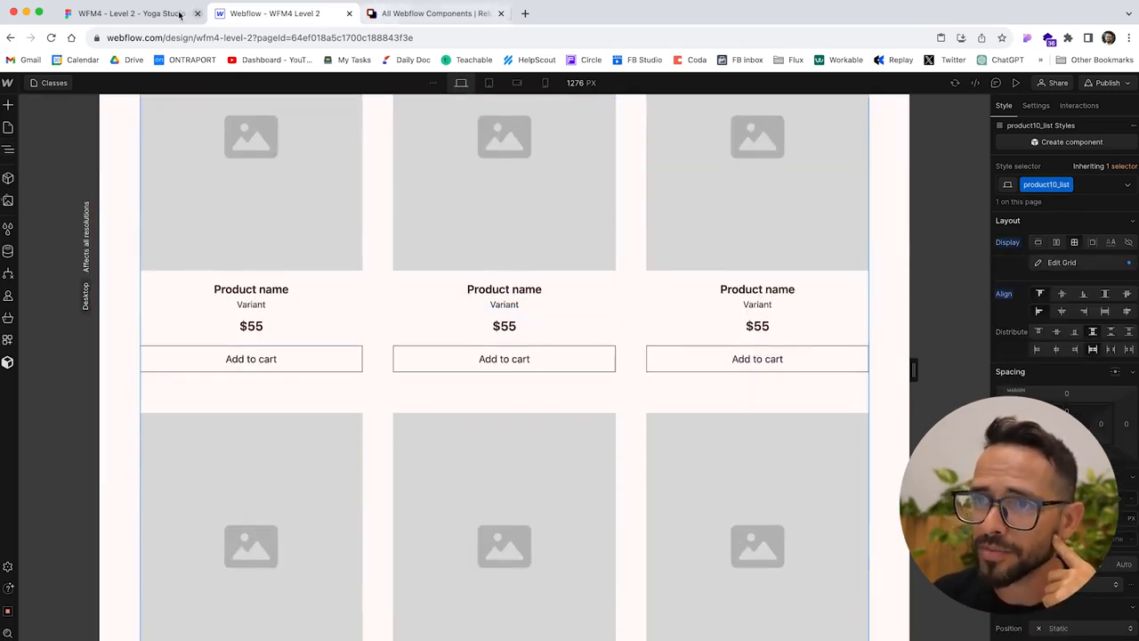
pyautogui.click(169, 14)
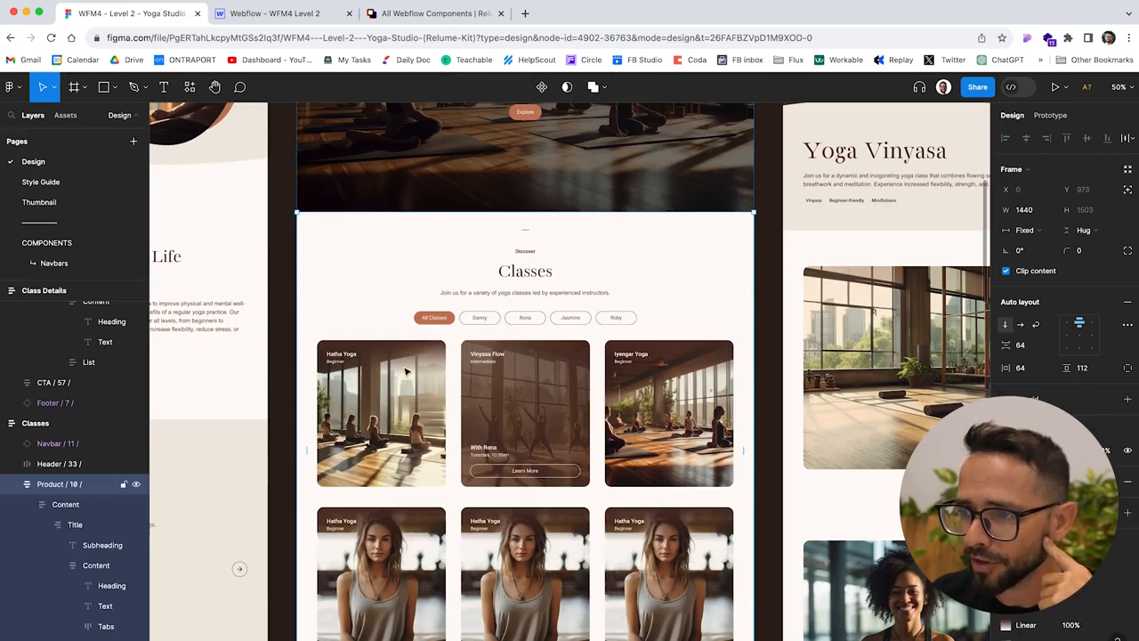
pyautogui.scroll(-2, 405, 372)
pyautogui.hotkey('shift', '0')
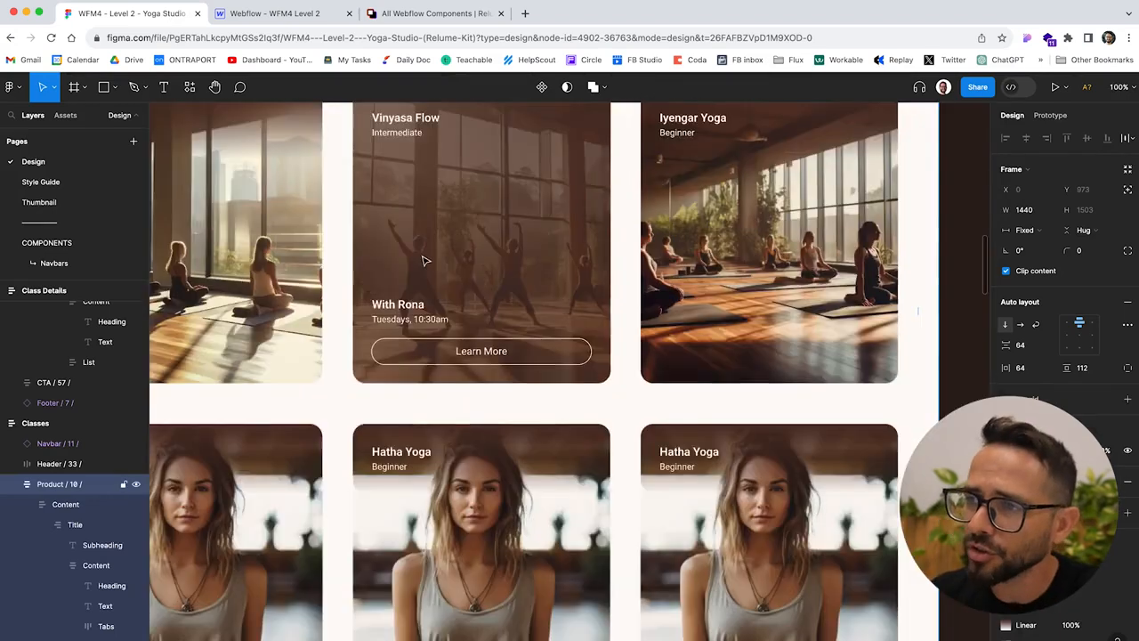
pyautogui.scroll(5, 405, 265)
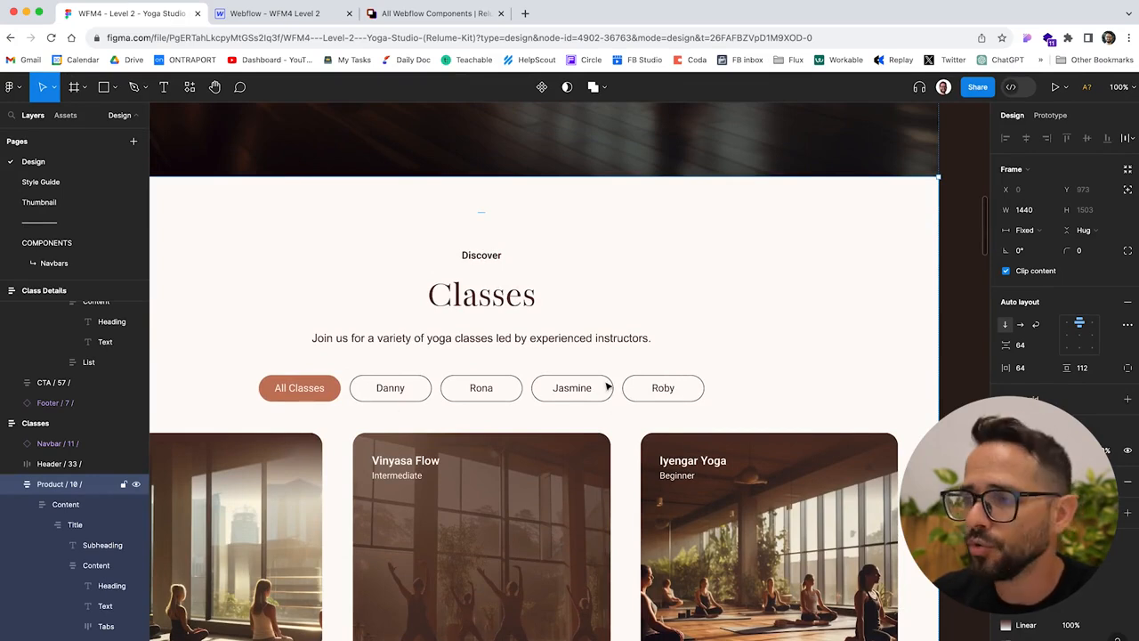
pyautogui.scroll(-5, 235, 373)
pyautogui.scroll(3, 234, 372)
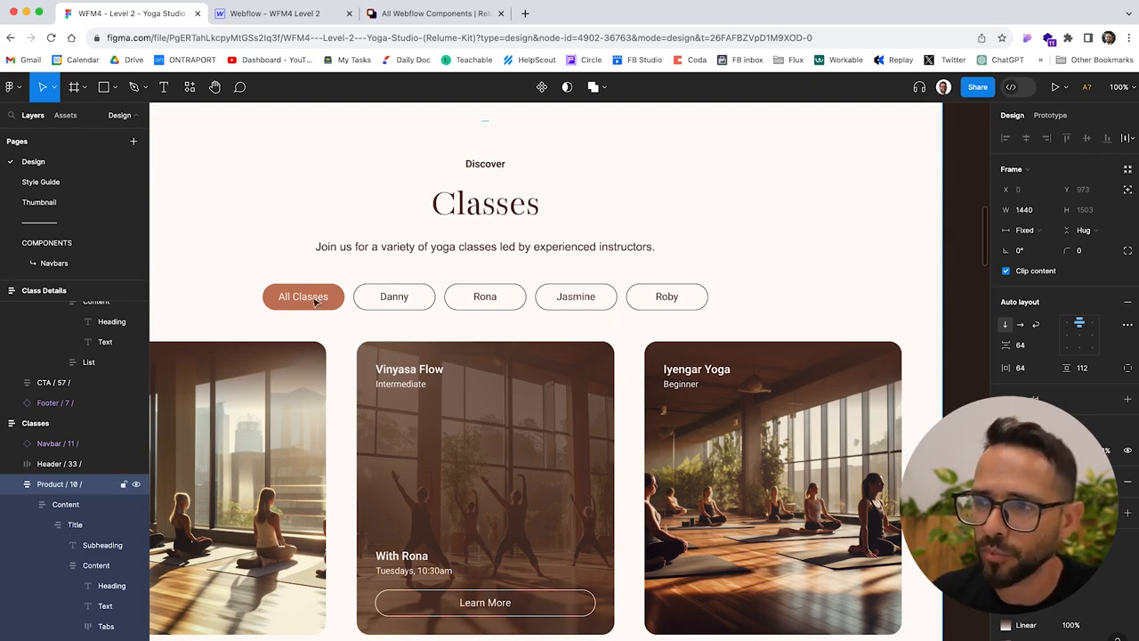
pyautogui.press('super+minus')
pyautogui.scroll(-3, 345, 324)
pyautogui.scroll(2, 346, 323)
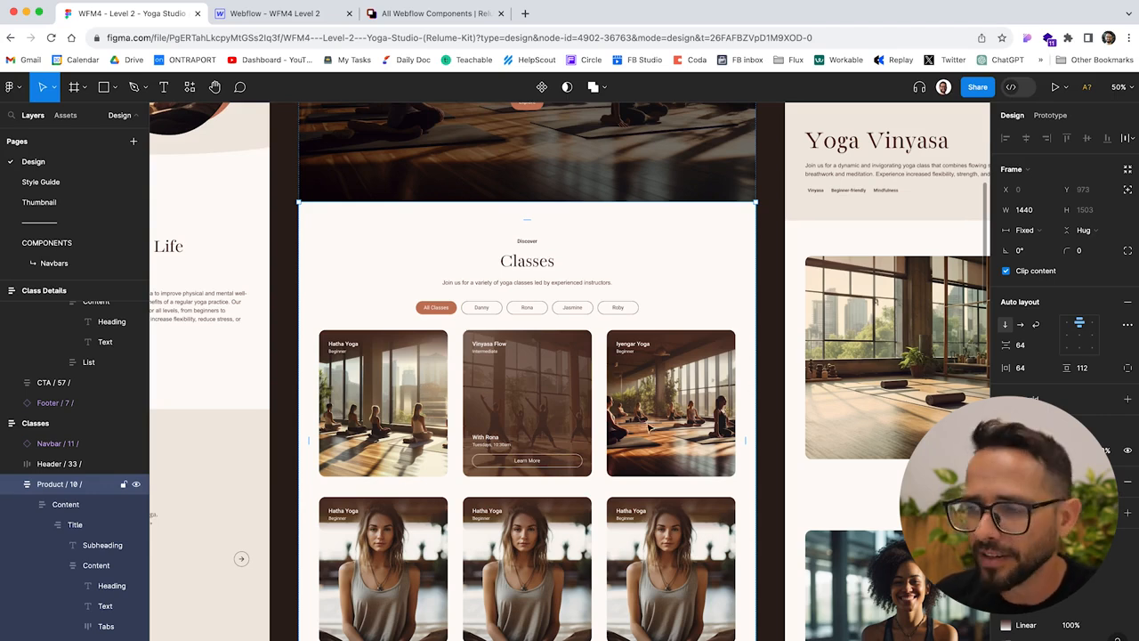
pyautogui.scroll(-6, 377, 378)
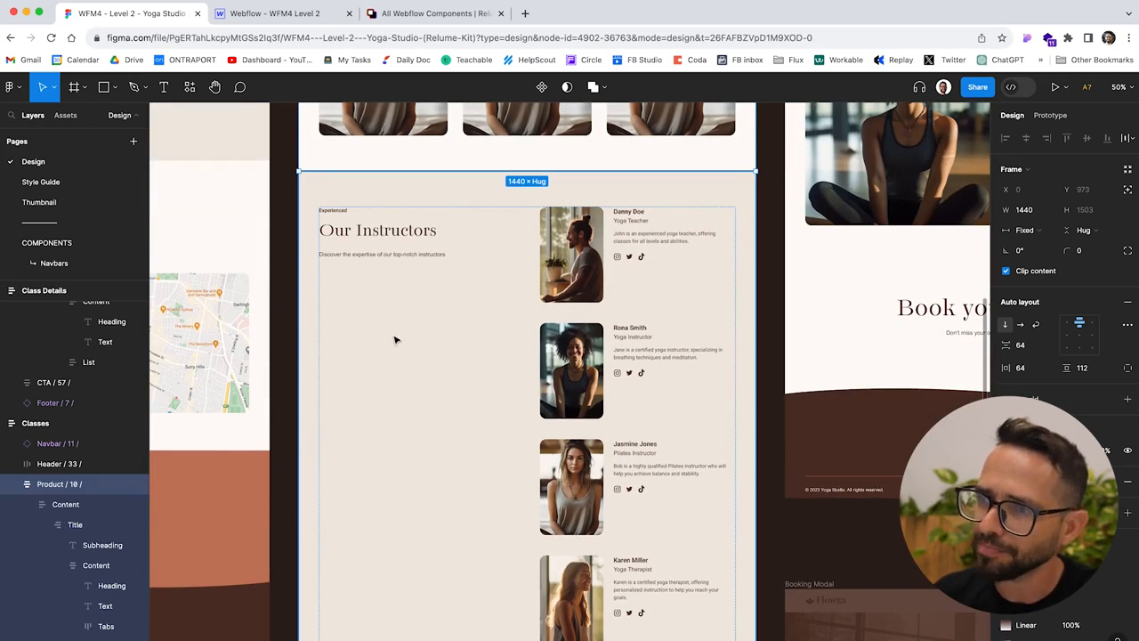
pyautogui.scroll(-2, 405, 340)
pyautogui.scroll(12, 408, 338)
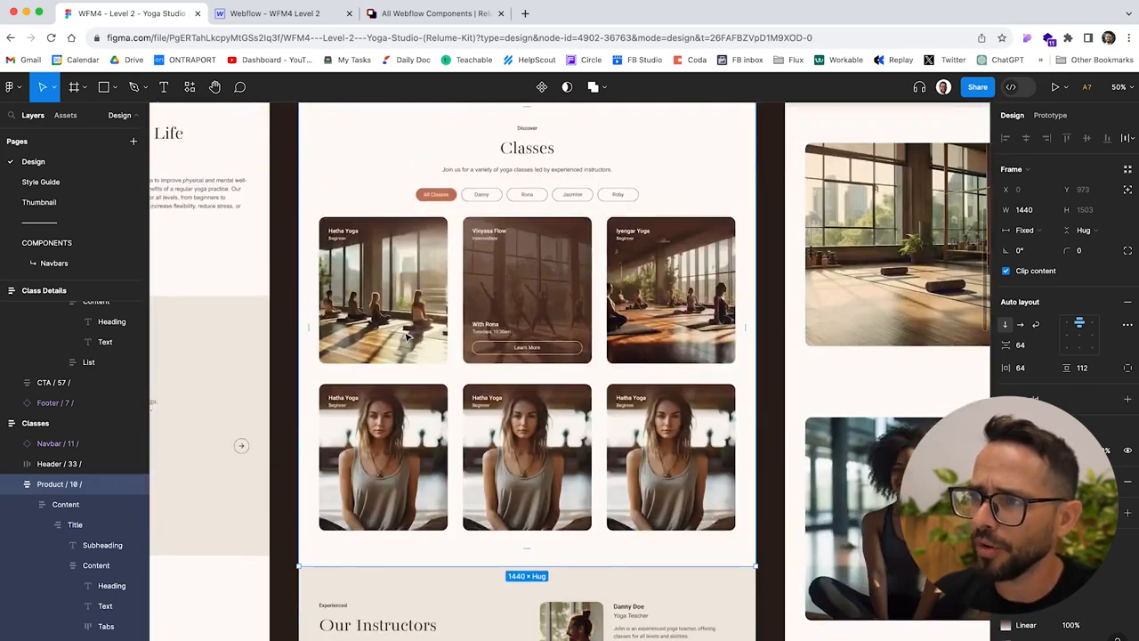
# - Examine the top sections of the Home page design in Figma and inspect the hero heading's text style
pyautogui.hscroll(-5, 409, 334)
pyautogui.scroll(-2, 410, 333)
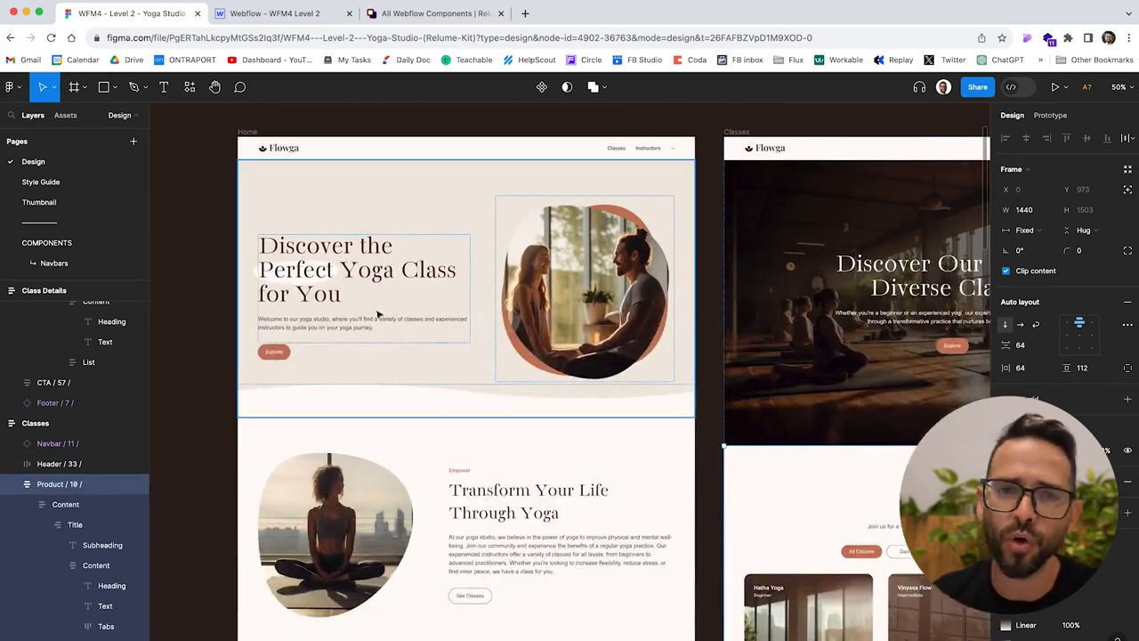
pyautogui.scroll(-3, 342, 194)
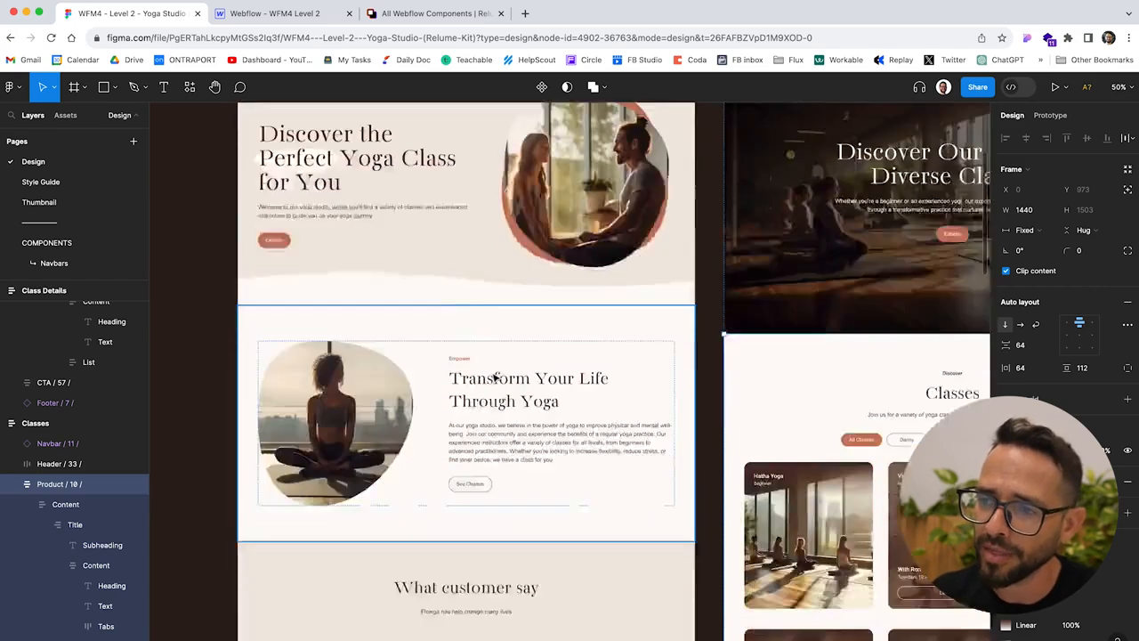
pyautogui.scroll(6, 345, 385)
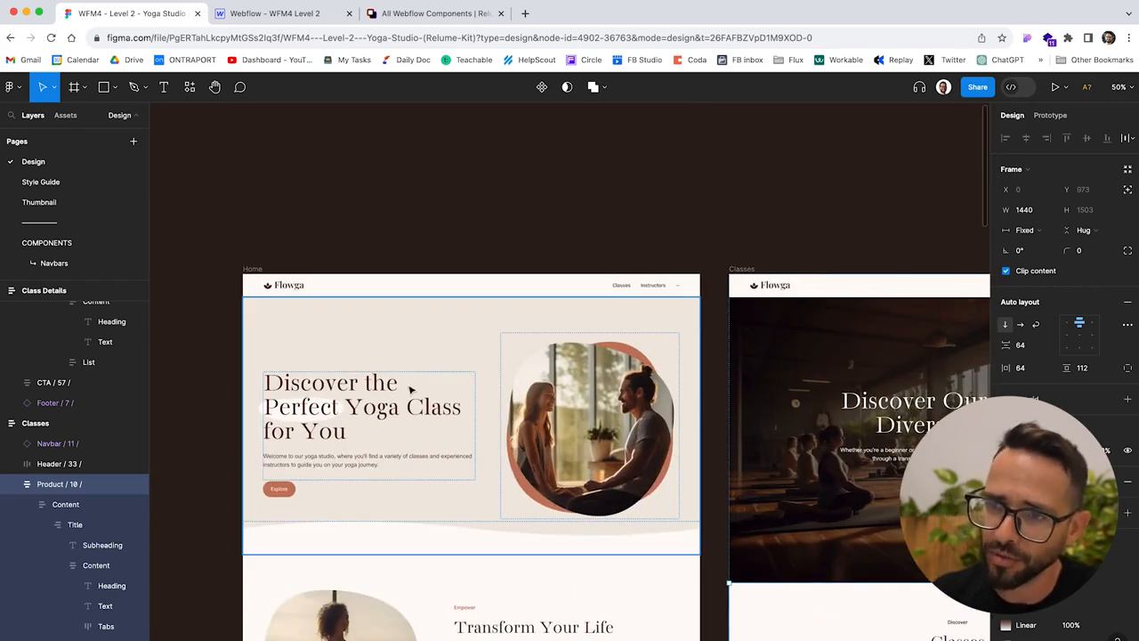
pyautogui.keyDown('super'); pyautogui.click(391, 387); pyautogui.keyUp('super')
pyautogui.doubleClick(369, 382)
pyautogui.click(364, 193)
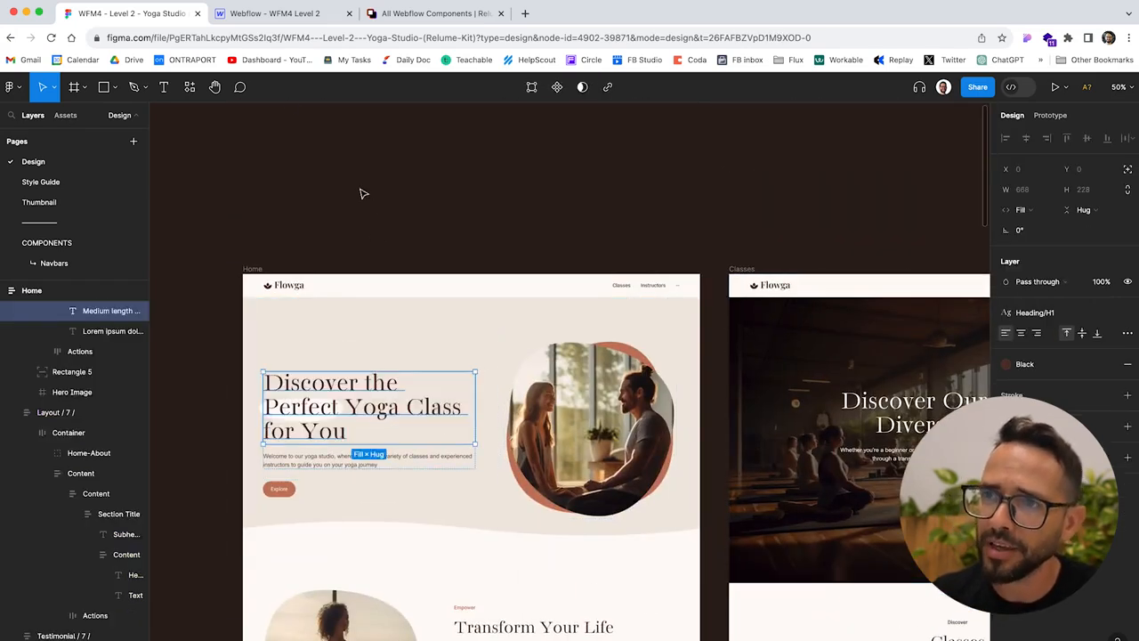